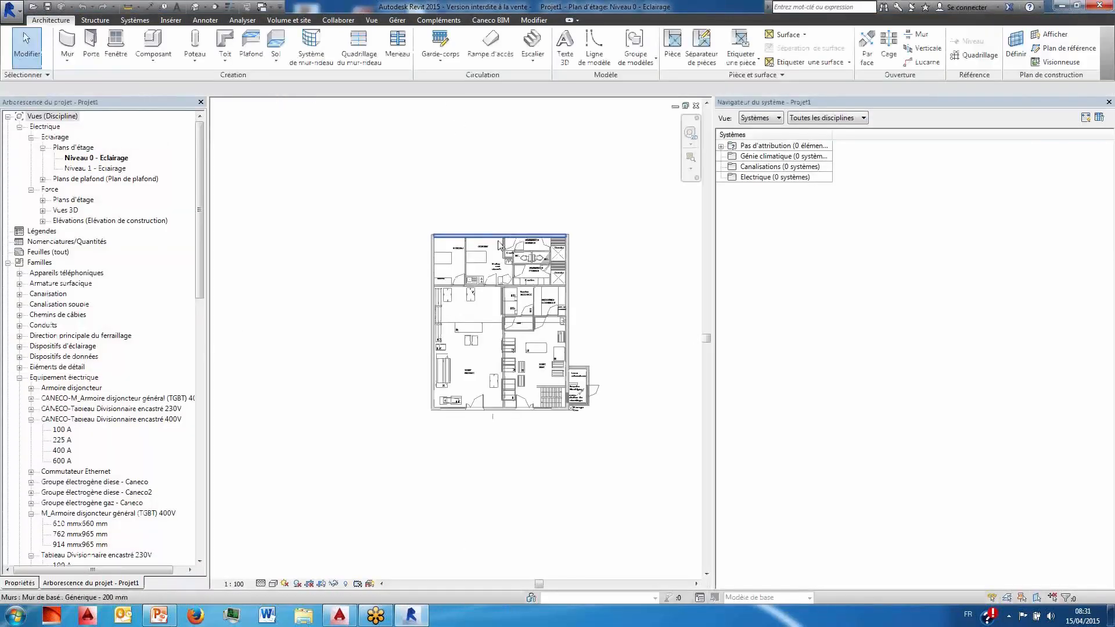
# - Review the building in the 3D view and the Niveau 0 and Niveau 1 Eclairage floor plans, ending on Niveau 0
pyautogui.scroll(3, 544, 253)
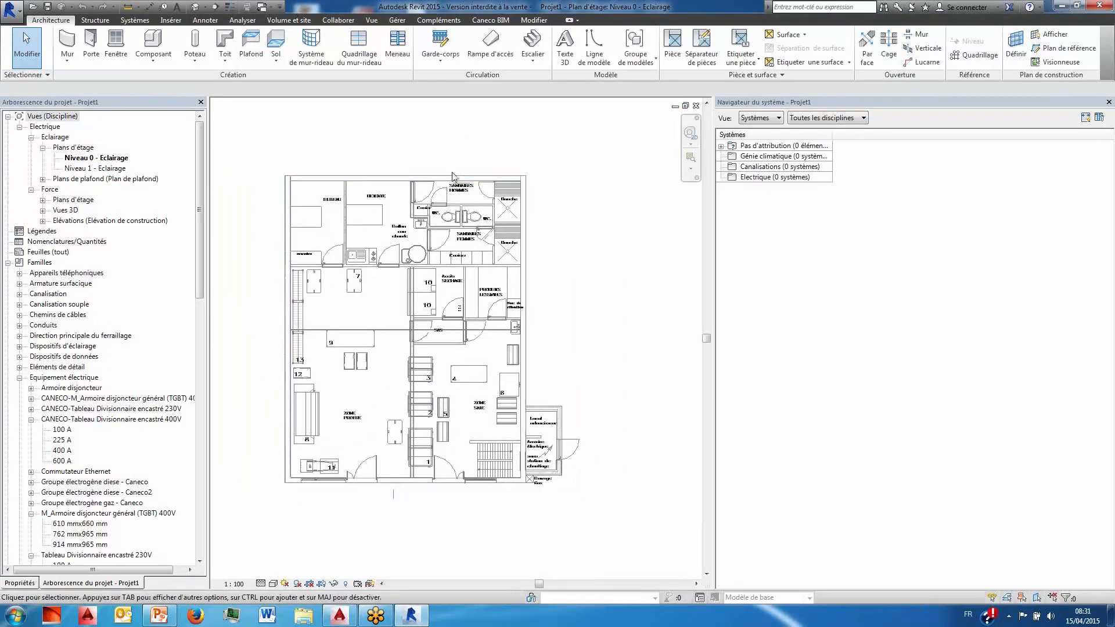
pyautogui.click(200, 7)
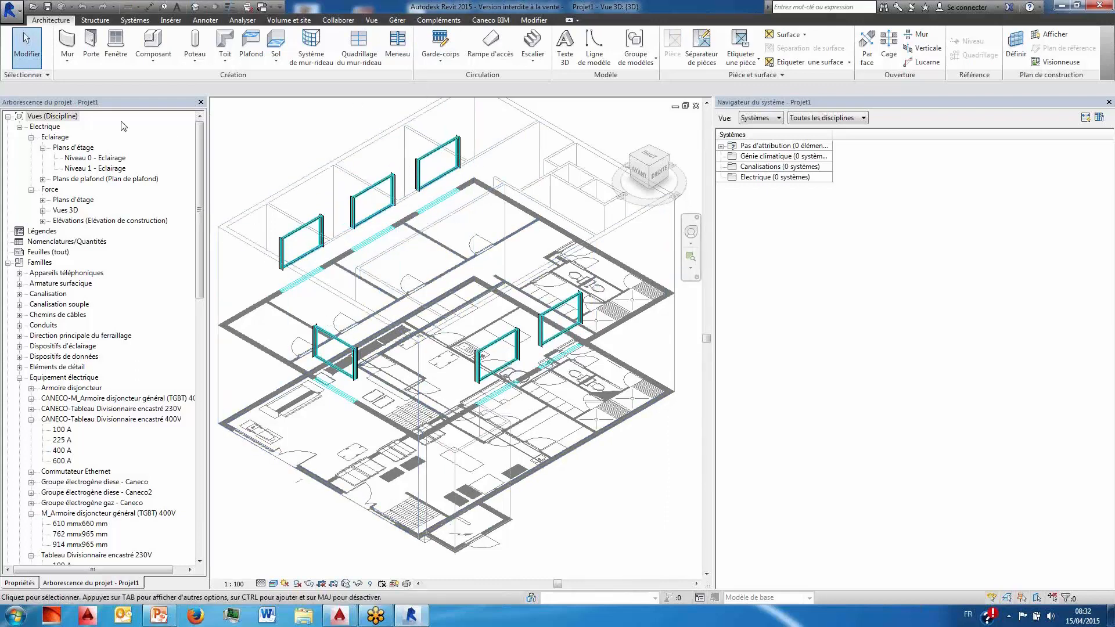
pyautogui.doubleClick(101, 160)
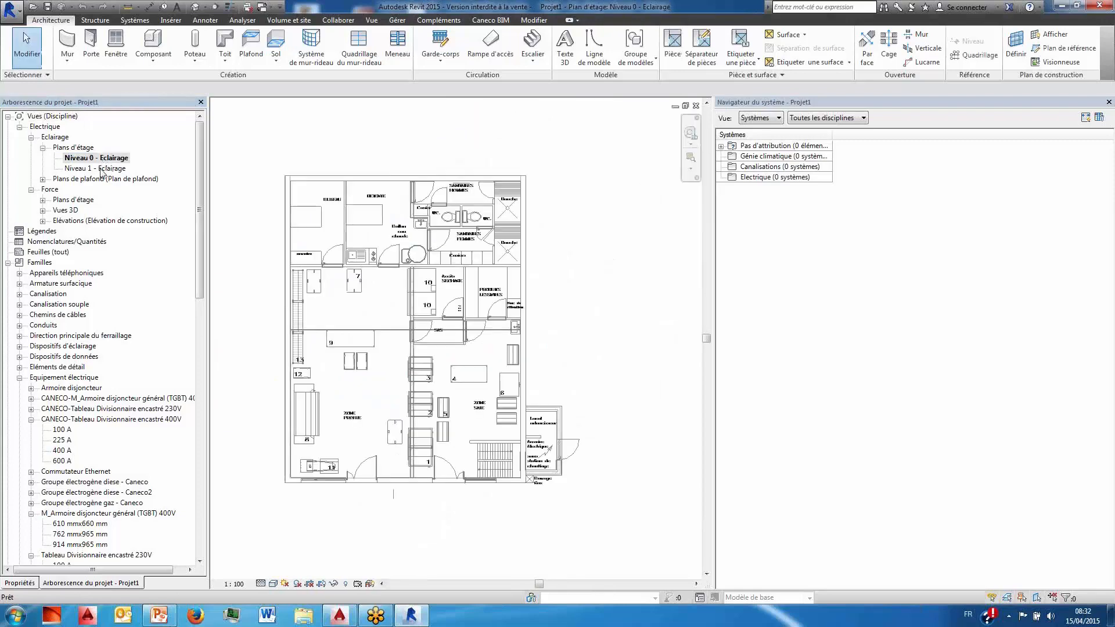
pyautogui.doubleClick(101, 169)
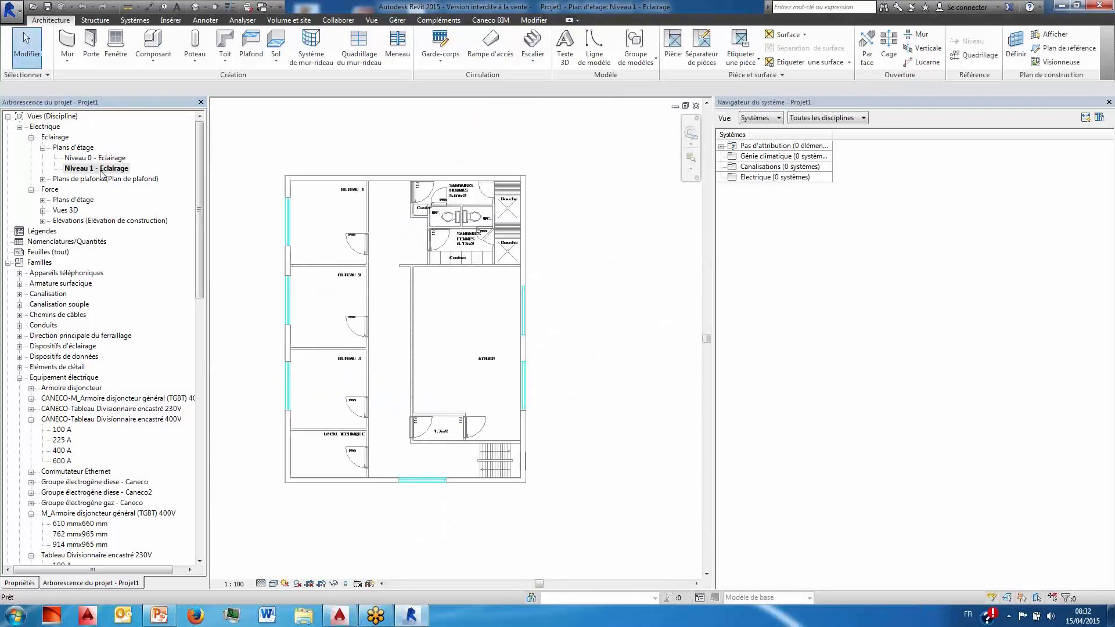
pyautogui.doubleClick(97, 158)
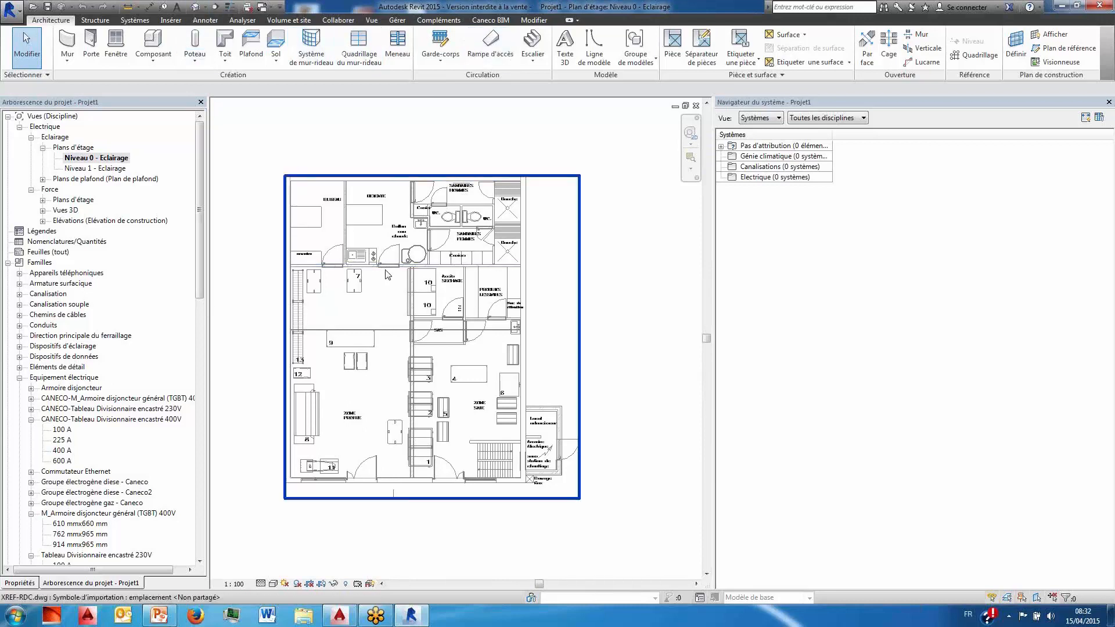
pyautogui.moveTo(381, 267); pyautogui.dragTo(449, 221, button='middle')
pyautogui.click(486, 21)
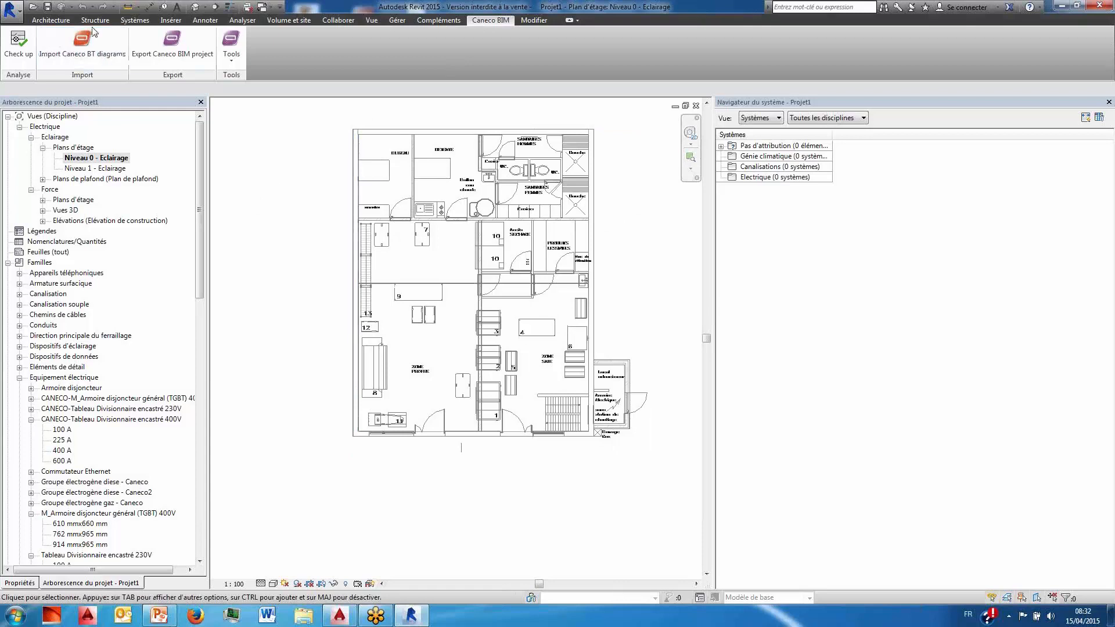
# - Place a rotated 250 KVA Transformateur de type sec - 20kV_400V in the electrical room, against the wall beside Barrage Gaz
pyautogui.click(135, 21)
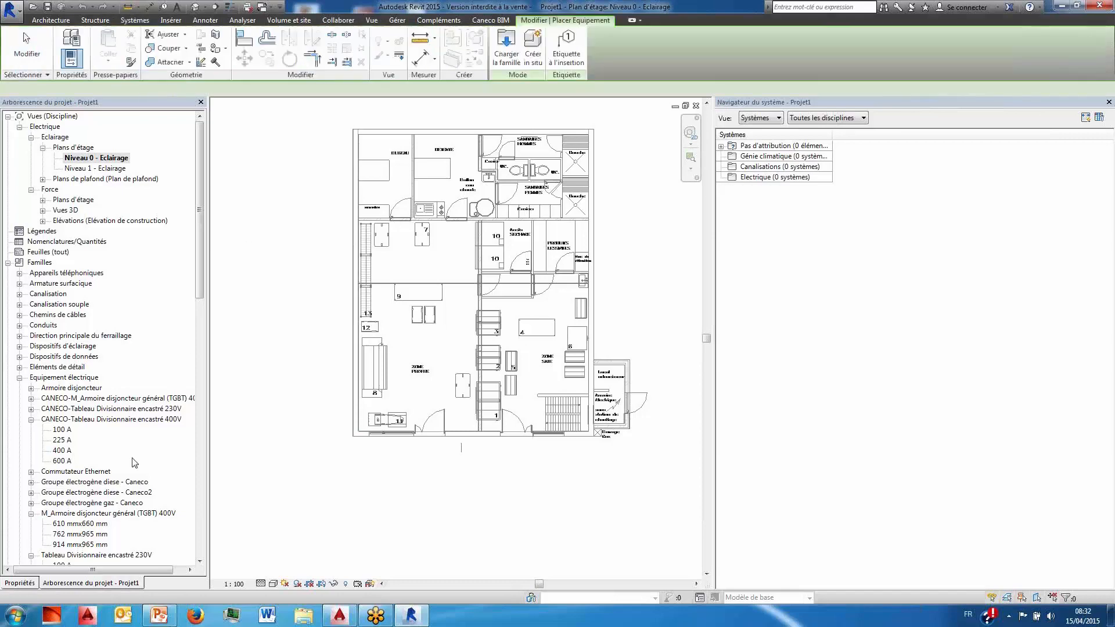
pyautogui.click(21, 583)
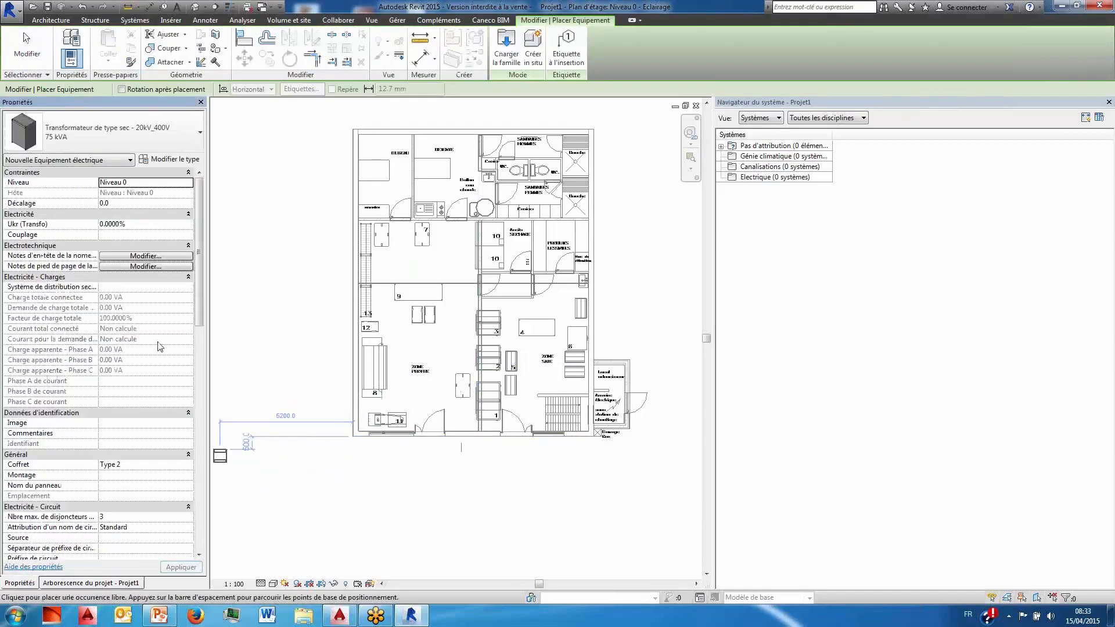
pyautogui.click(187, 135)
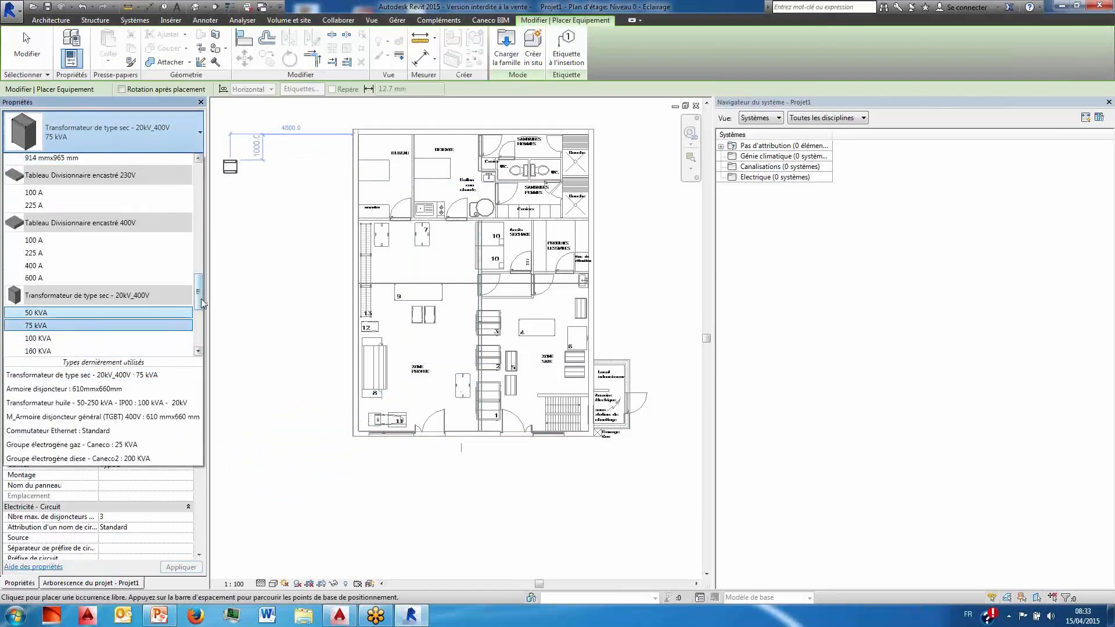
pyautogui.moveTo(201, 299); pyautogui.dragTo(201, 311)
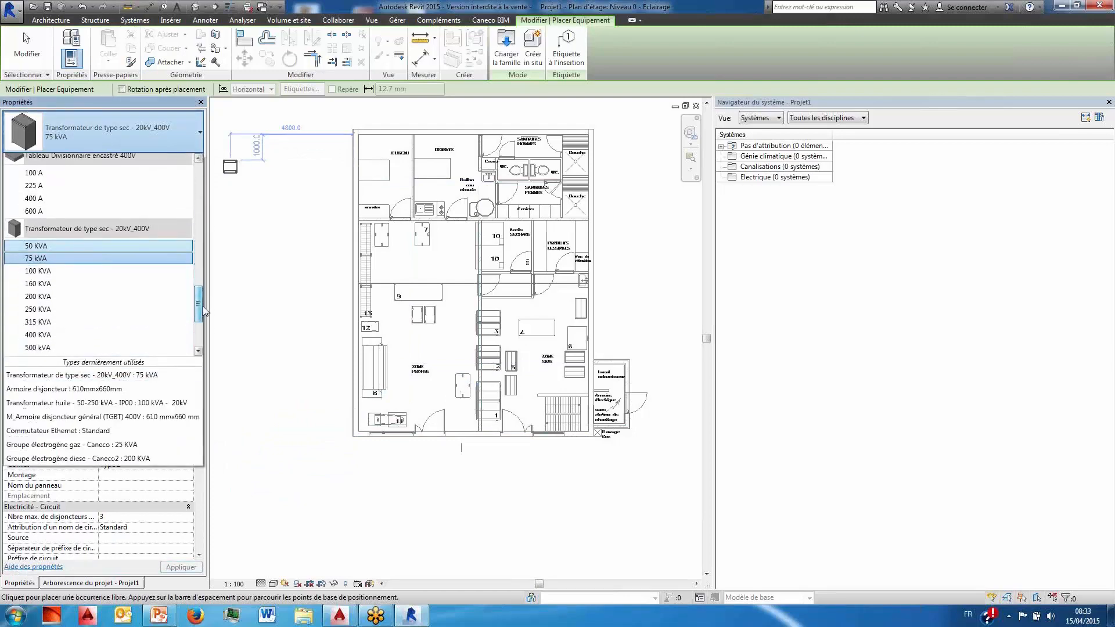
pyautogui.click(108, 309)
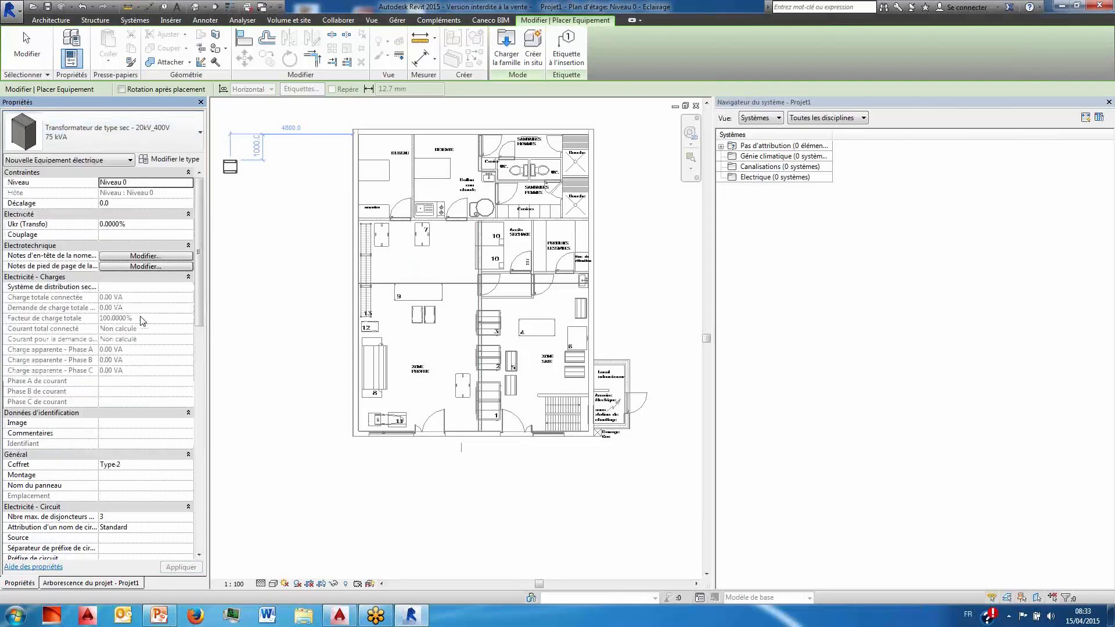
pyautogui.scroll(2, 608, 390)
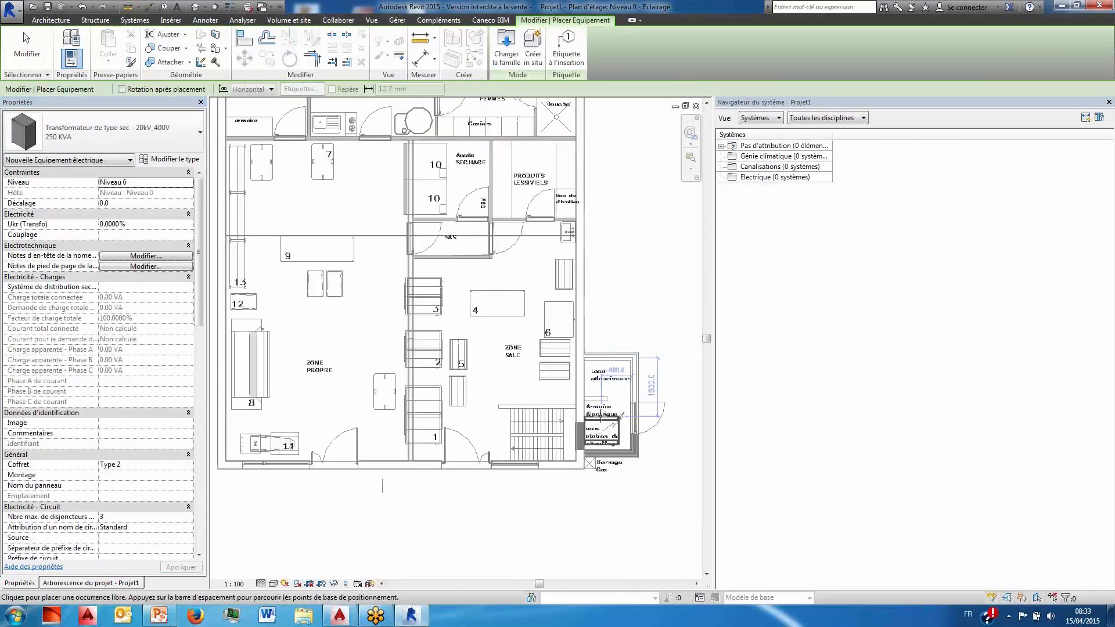
pyautogui.press('space')
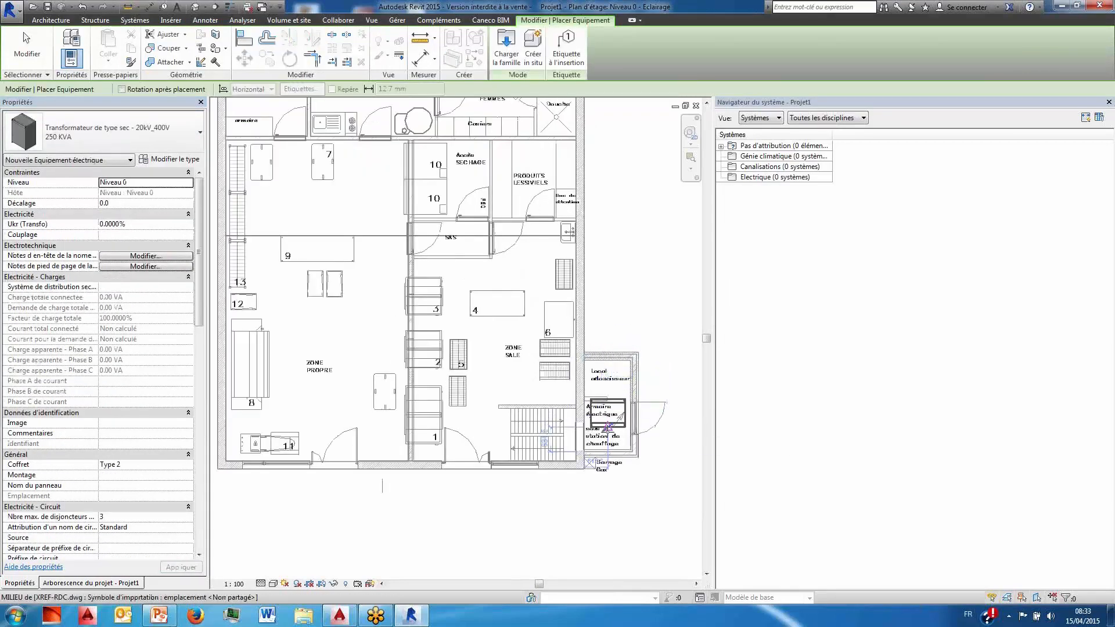
pyautogui.scroll(2, 607, 447)
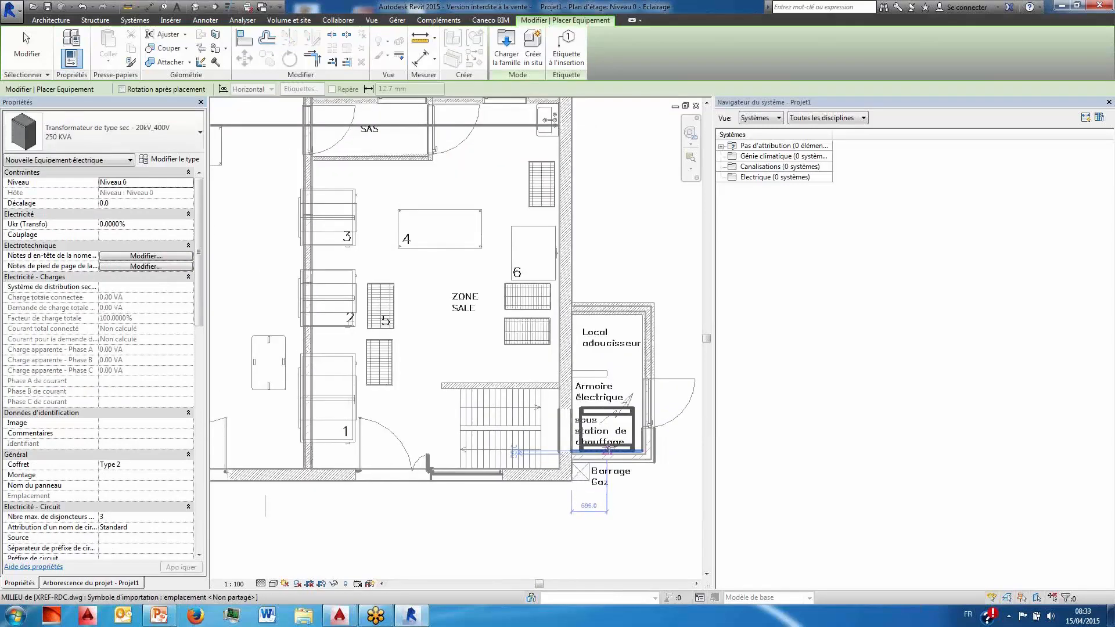
pyautogui.click(608, 448)
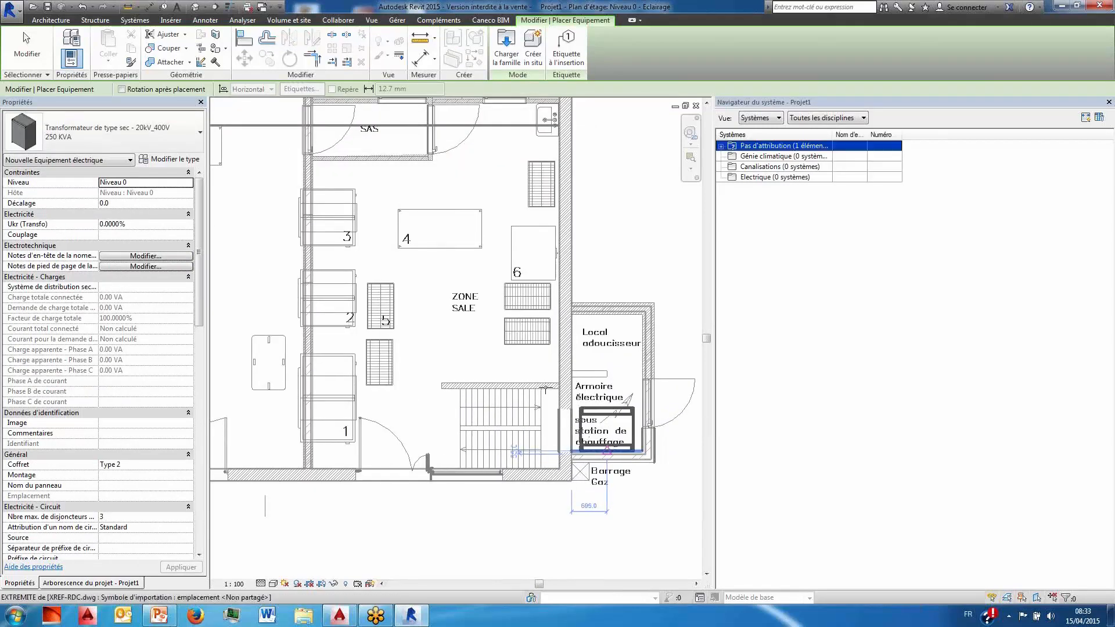
# - Place an M_Armoire disjoncteur général (TGBT) 400V, 762 mmx965 mm, against the Local adoucisseur wall opposite the transformer
pyautogui.click(135, 128)
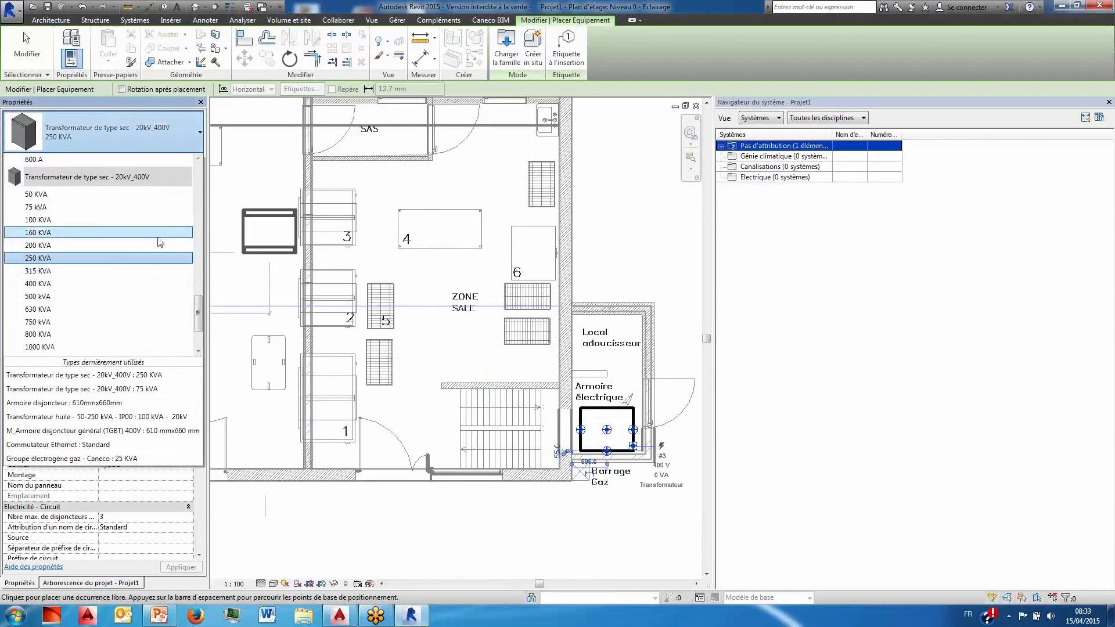
pyautogui.moveTo(202, 314); pyautogui.dragTo(202, 269)
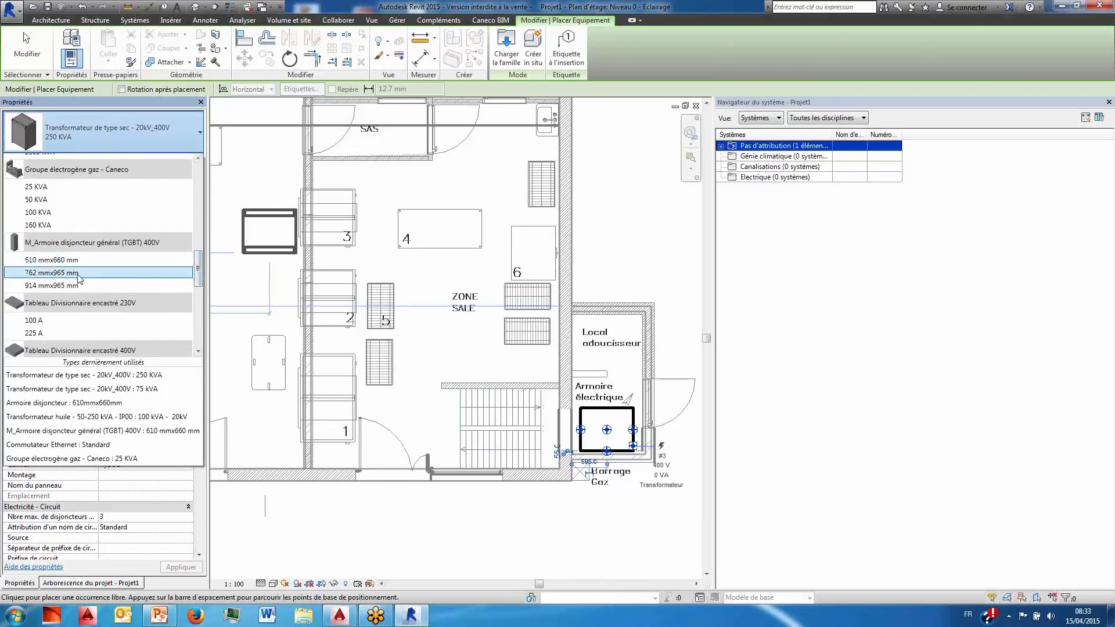
pyautogui.click(76, 274)
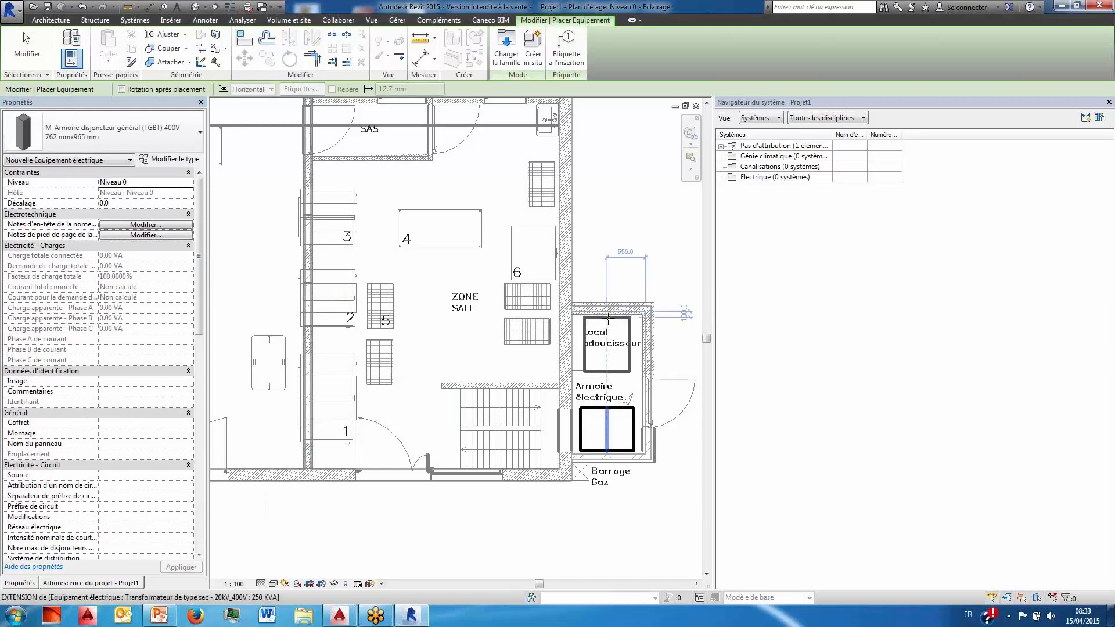
pyautogui.scroll(3, 608, 317)
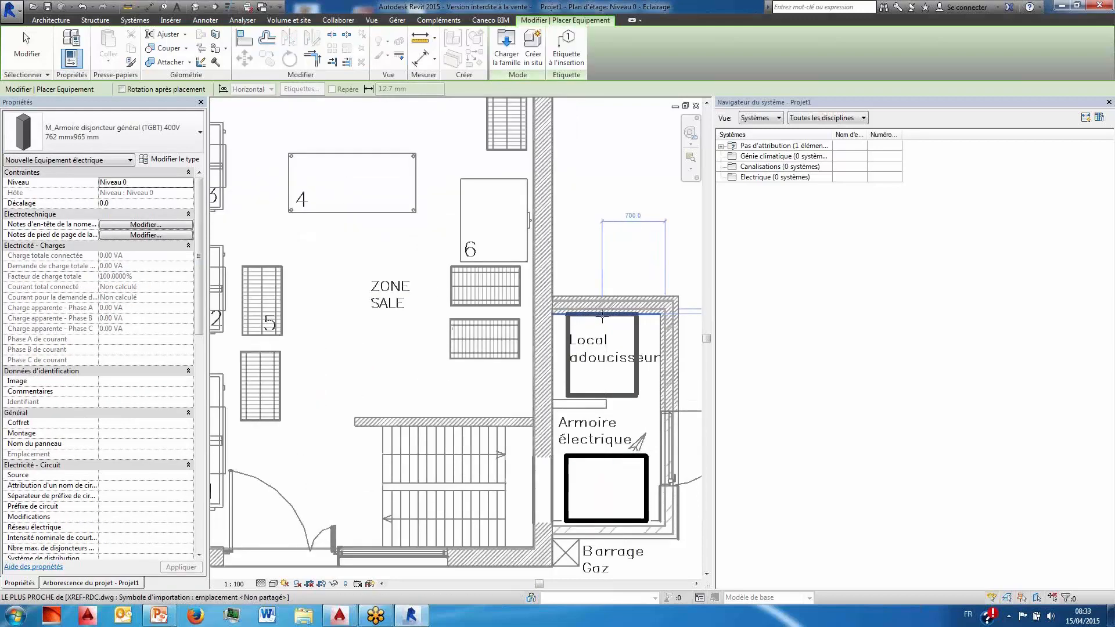
pyautogui.click(601, 315)
# - Place a 100 A Tableau Divisionnaire encastré 400V on the inner face of the Zone Propre outer wall, near the entrance door
pyautogui.scroll(-2, 491, 303)
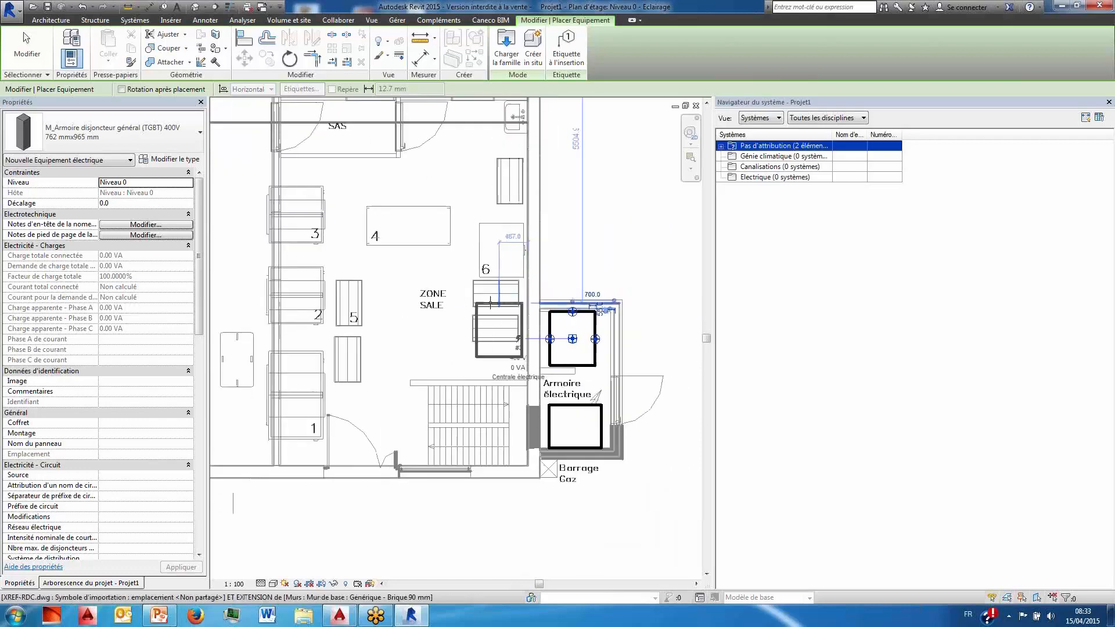
pyautogui.scroll(-1, 491, 303)
pyautogui.click(140, 139)
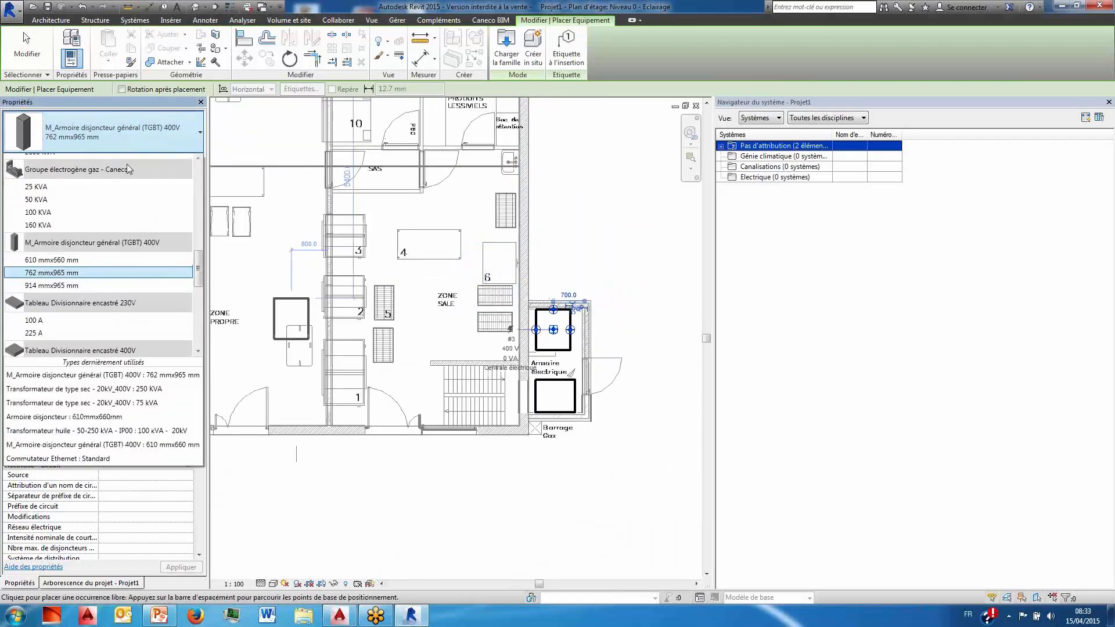
pyautogui.moveTo(199, 273); pyautogui.dragTo(199, 282)
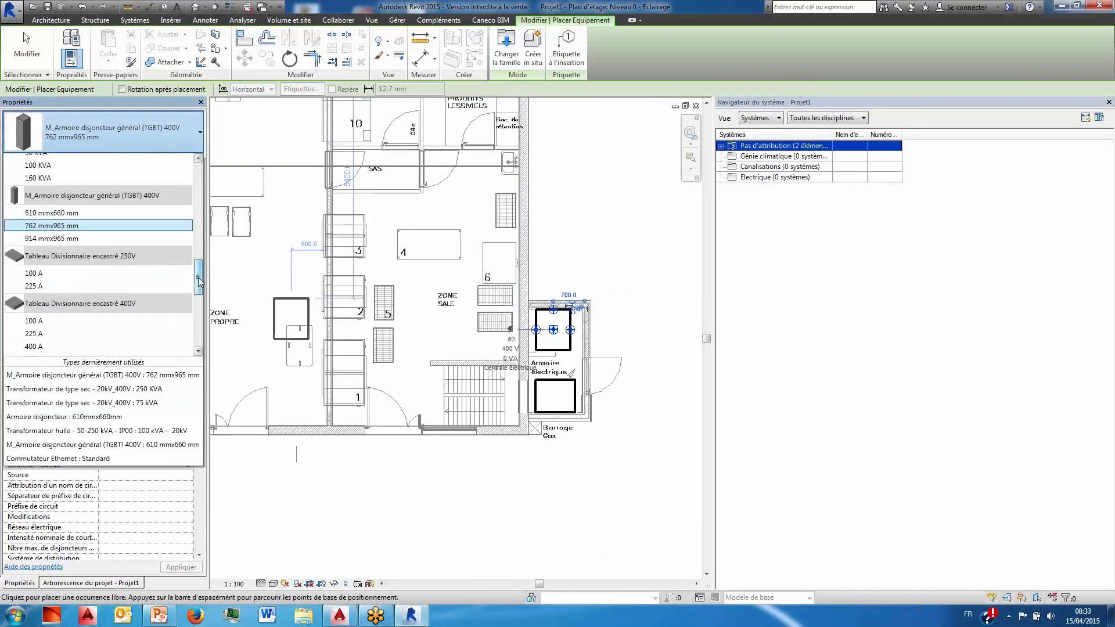
pyautogui.click(65, 322)
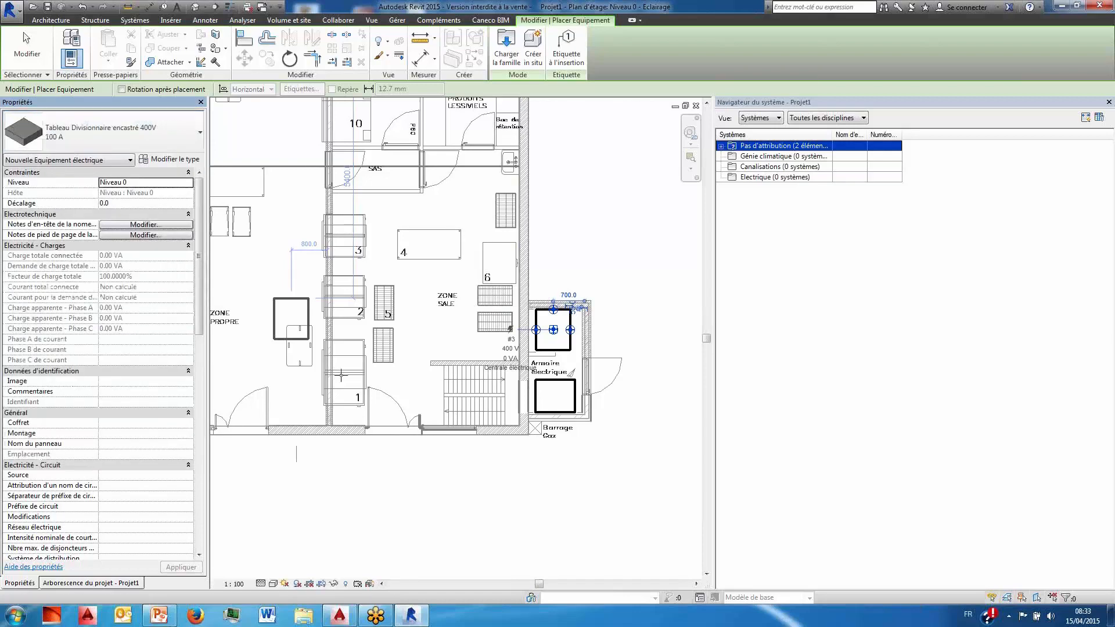
pyautogui.click(299, 425)
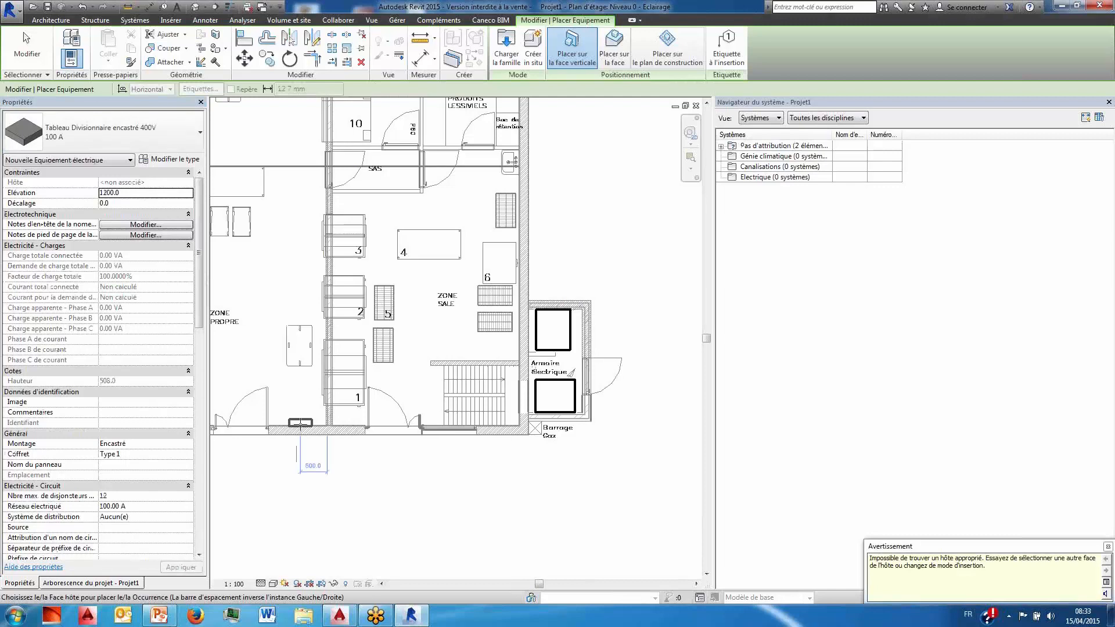
pyautogui.click(299, 423)
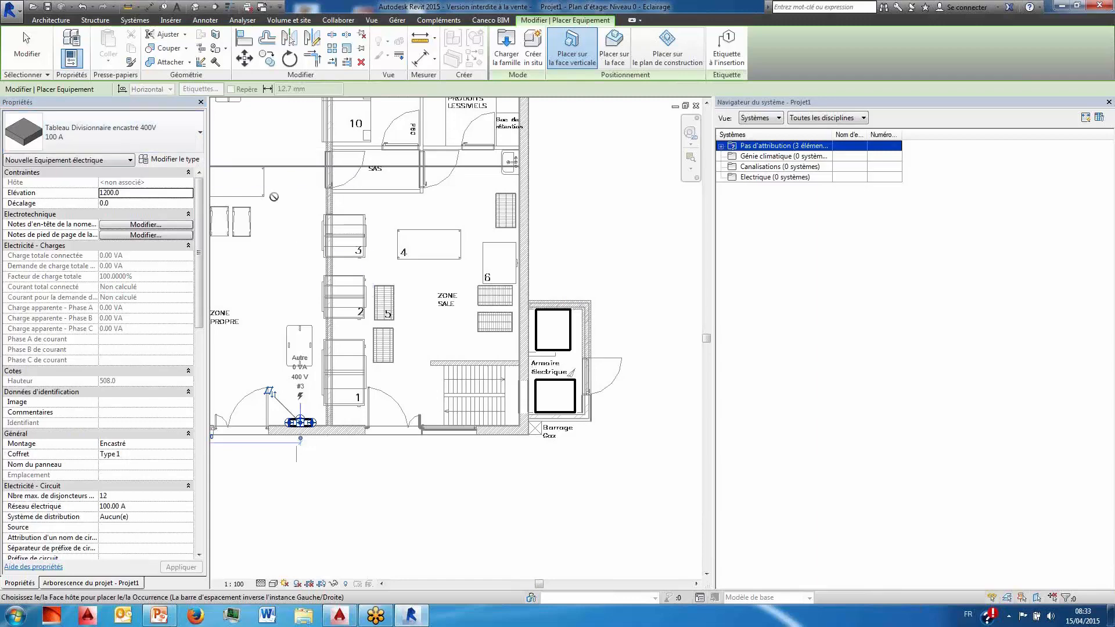
pyautogui.press('Escape')
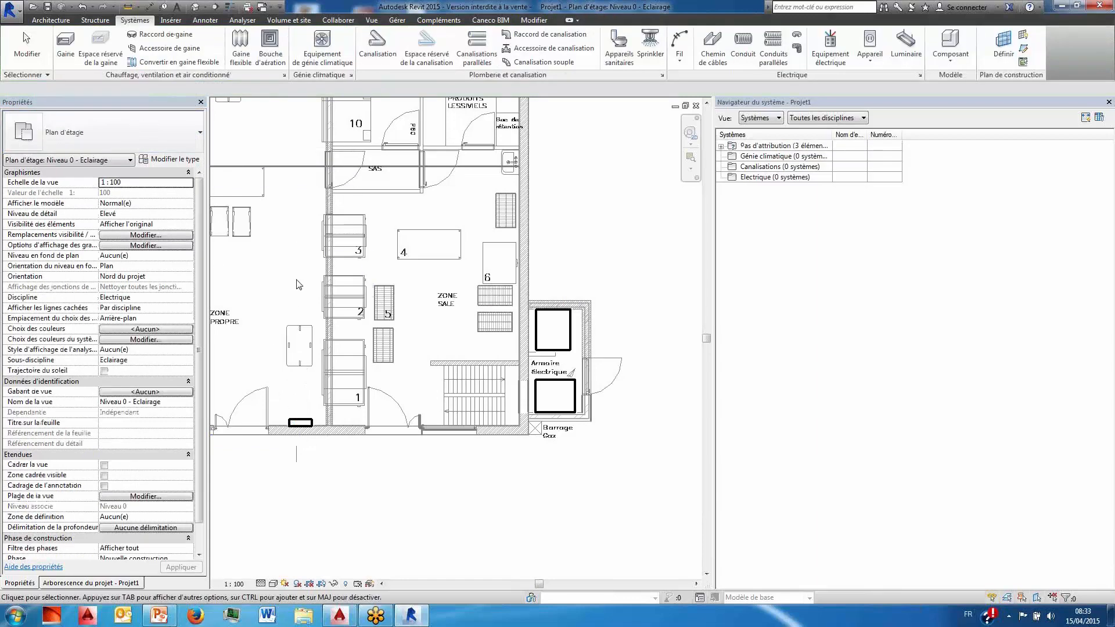
# - On the Niveau 1 plan, place a 100 A Tableau Divisionnaire encastré 400V on the Local Technique's outer wall and check the equipment in 3D
pyautogui.hotkey('ctrl', 'Tab')
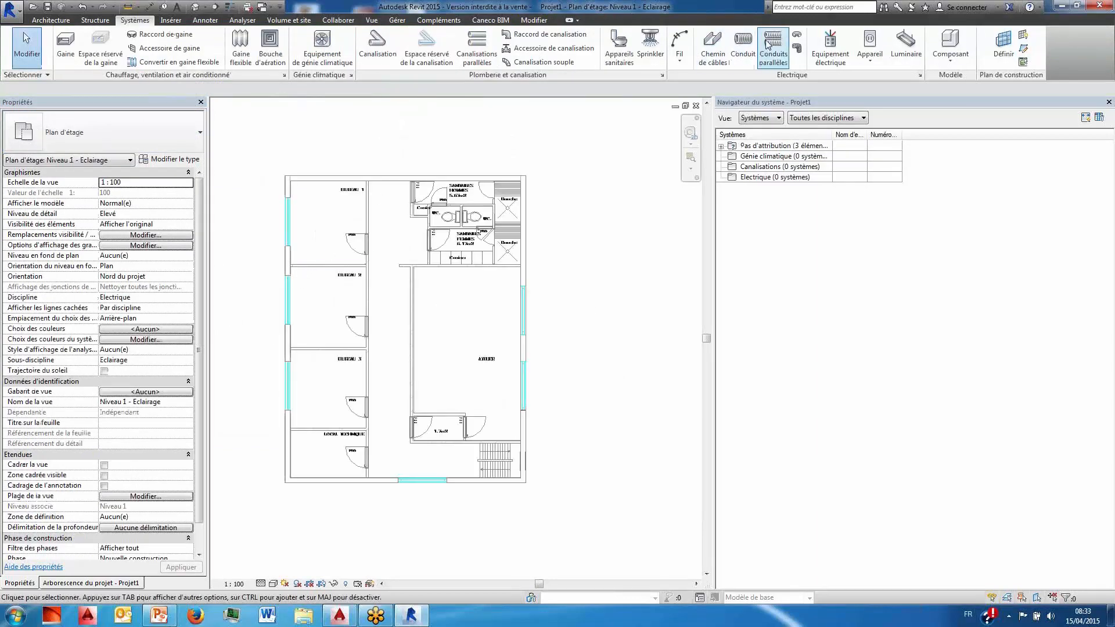
pyautogui.click(830, 46)
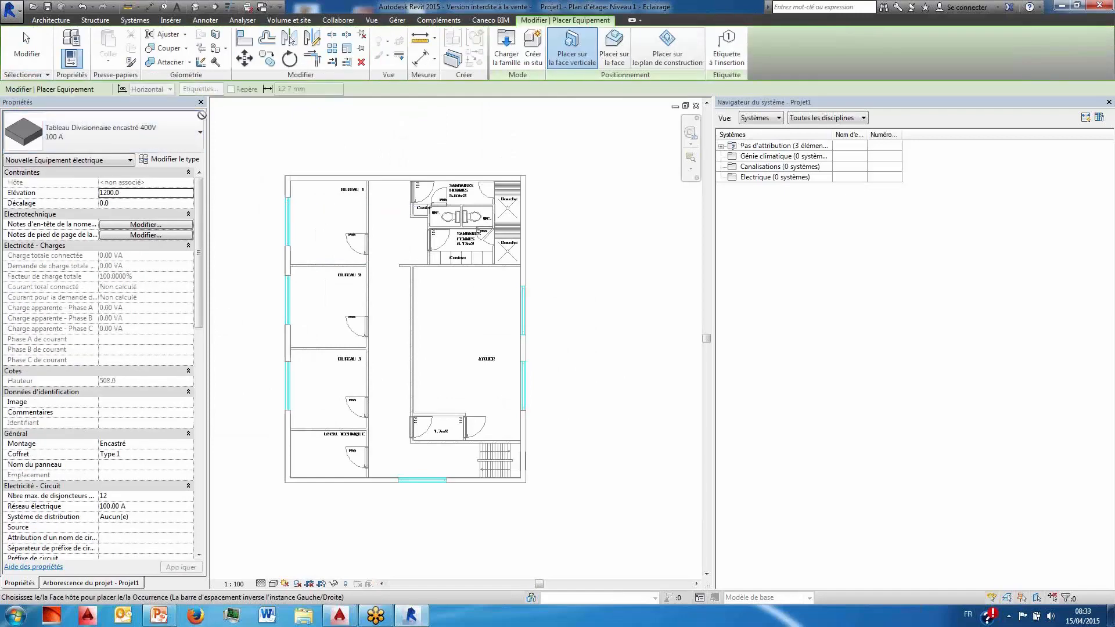
pyautogui.scroll(2, 390, 474)
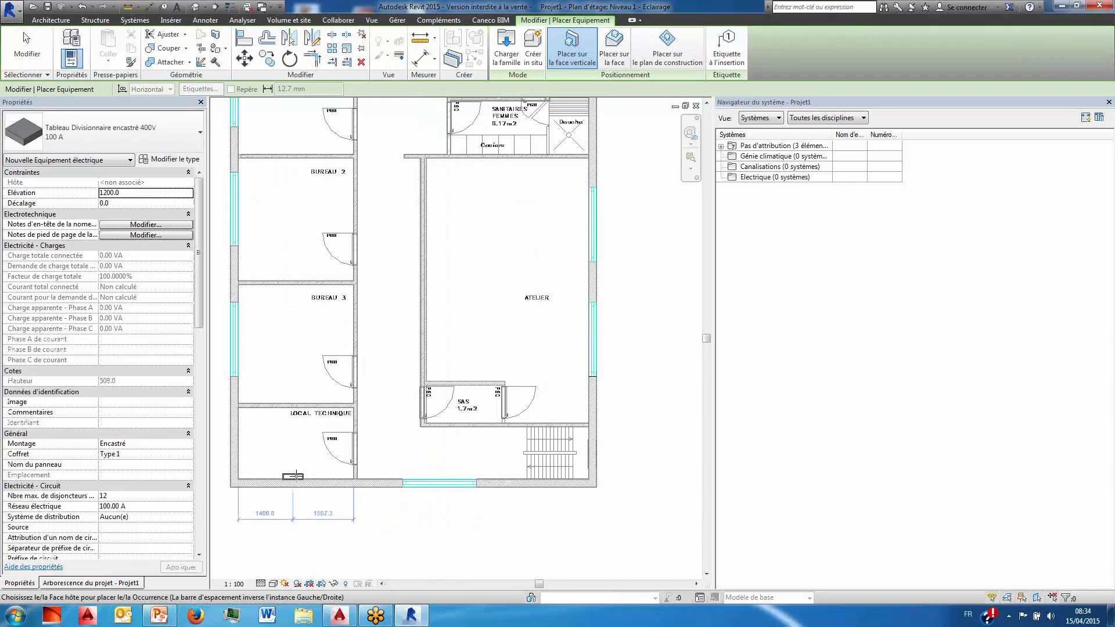
pyautogui.click(293, 477)
pyautogui.press('Escape')
pyautogui.press('Escape')
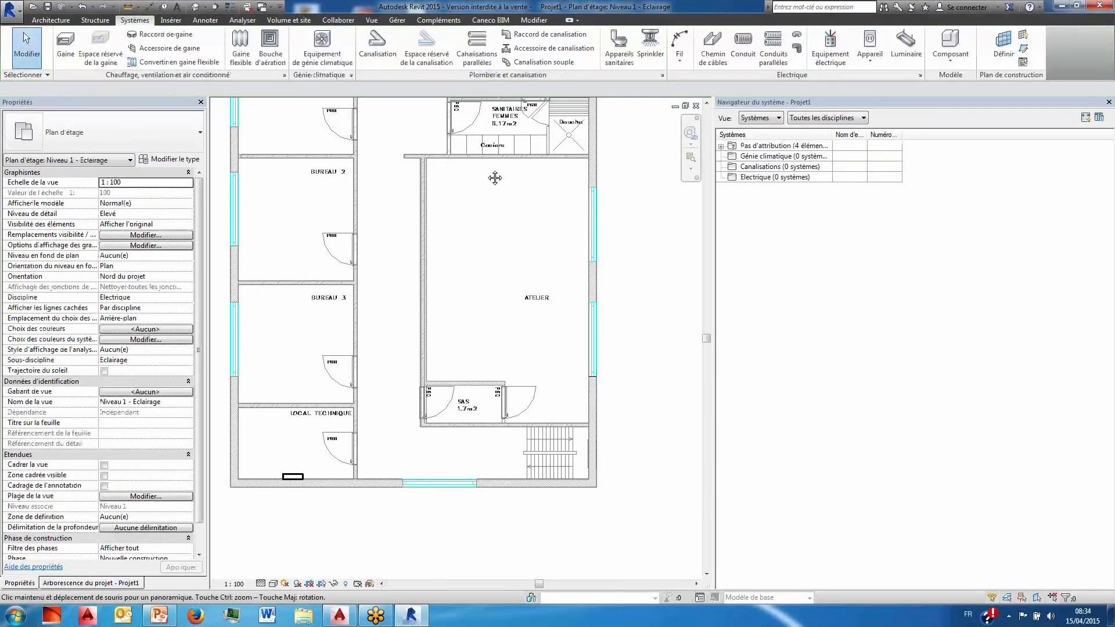
pyautogui.moveTo(495, 178); pyautogui.dragTo(506, 200, button='middle')
pyautogui.hotkey('ctrl', 'Tab')
pyautogui.moveTo(413, 314); pyautogui.dragTo(531, 283, button='middle')
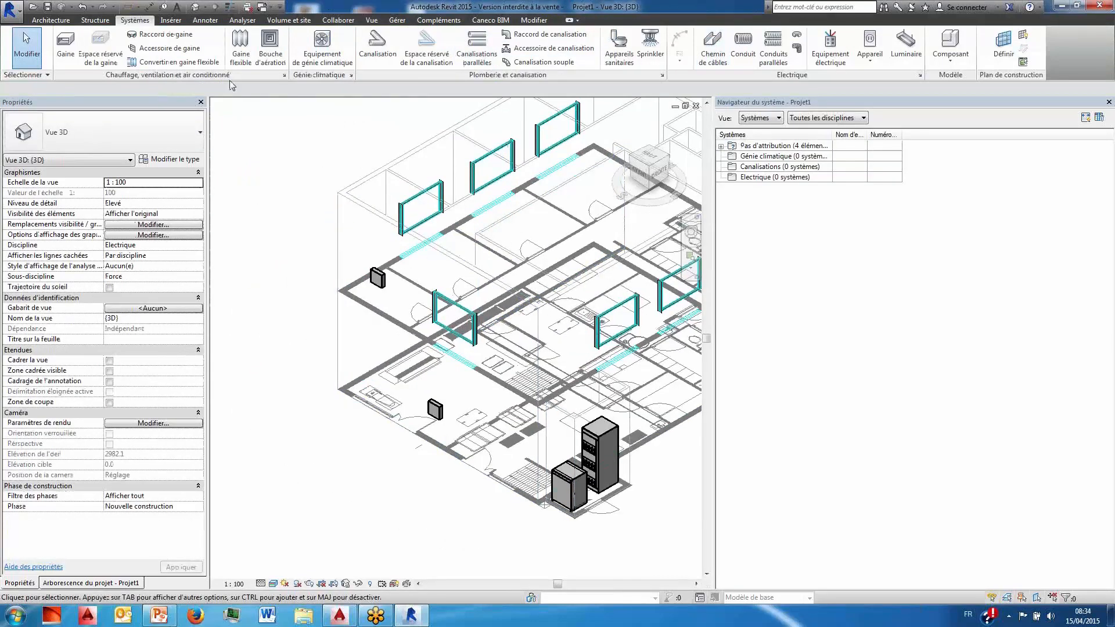
# - On the Niveau 0 - Eclairage plan, run a 300 x 100 mm horizontal cable tray about 6900 mm from the electrical room into Zone Propre, offset 2750 mm
pyautogui.hotkey('ctrl', 'Tab')
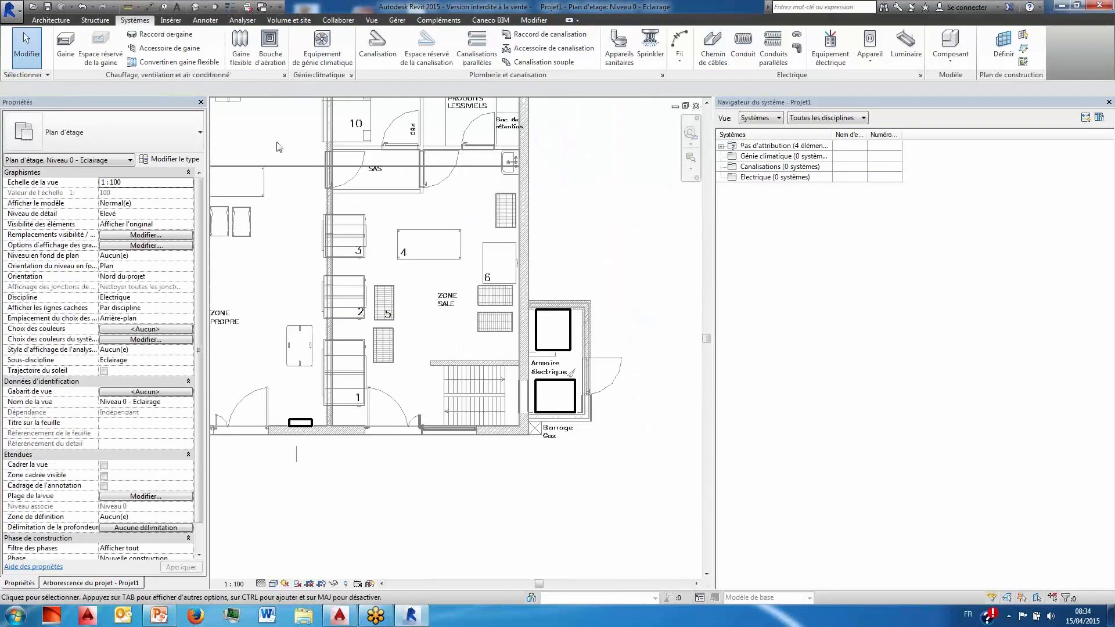
pyautogui.click(724, 46)
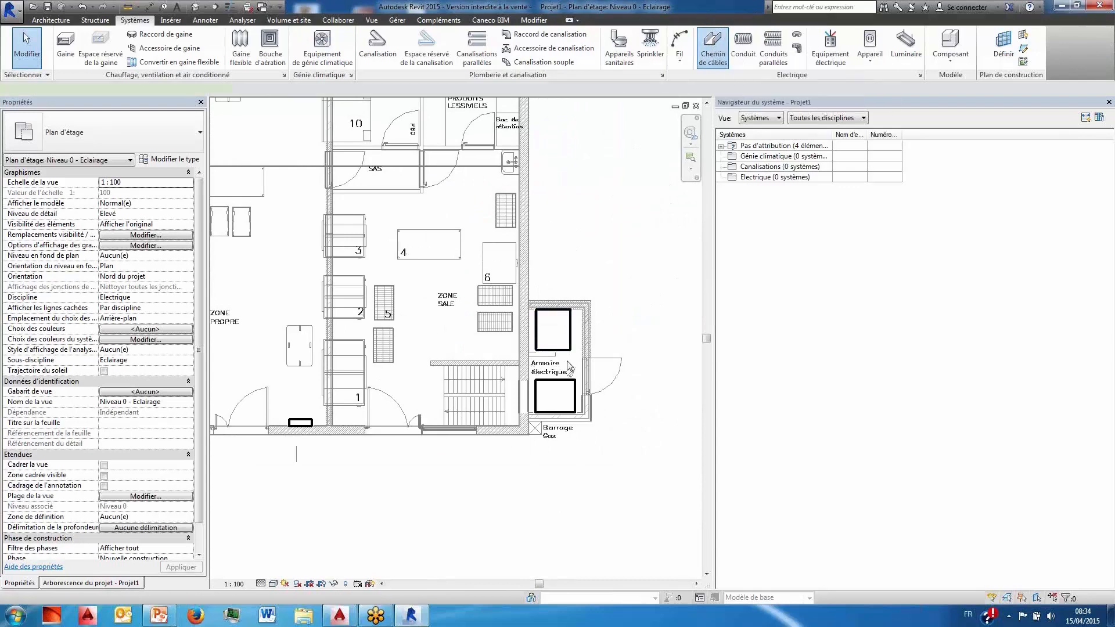
pyautogui.scroll(2, 569, 365)
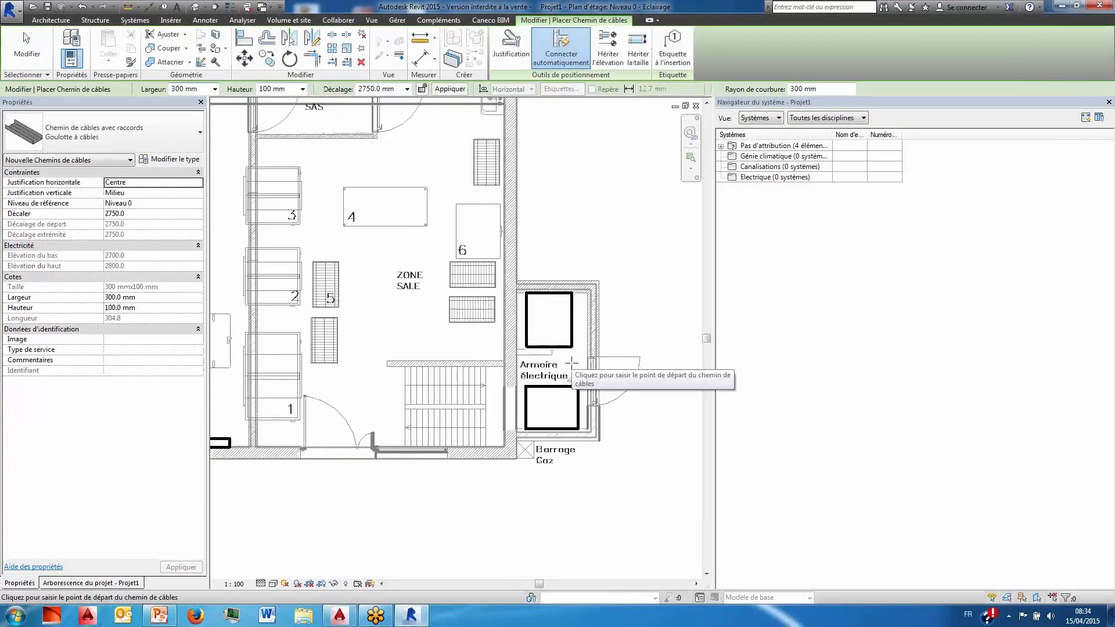
pyautogui.click(571, 363)
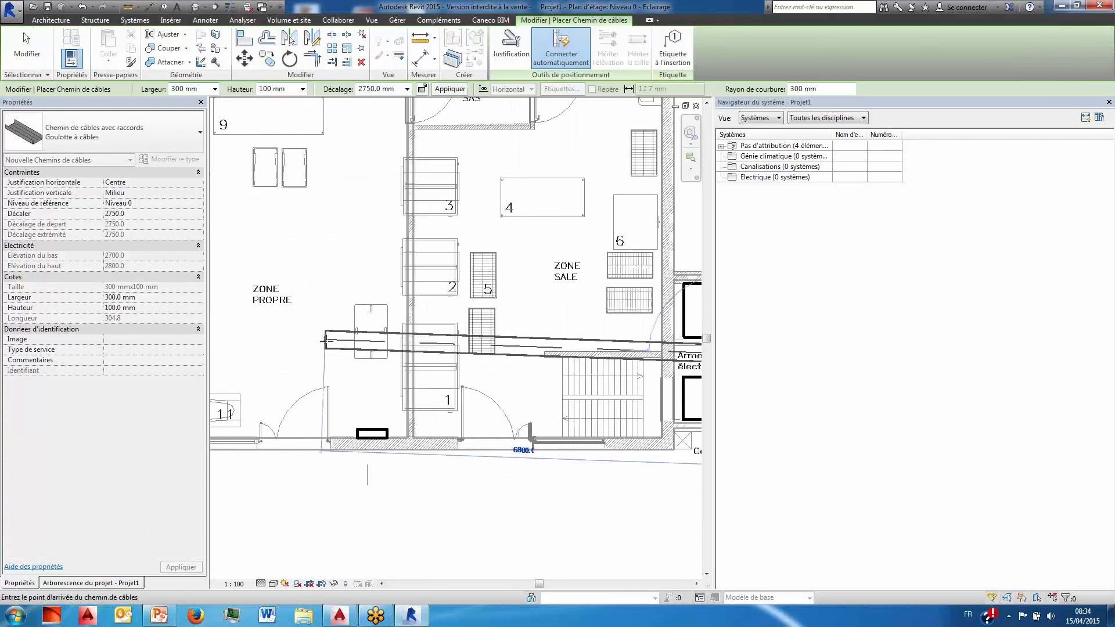
pyautogui.press('F8')
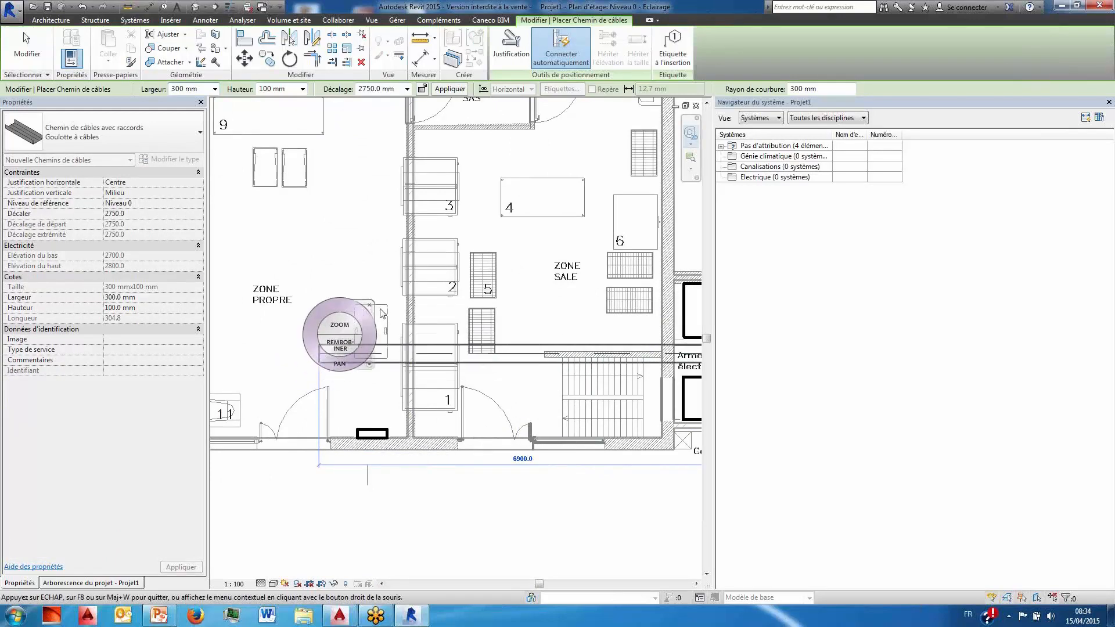
pyautogui.press('Escape')
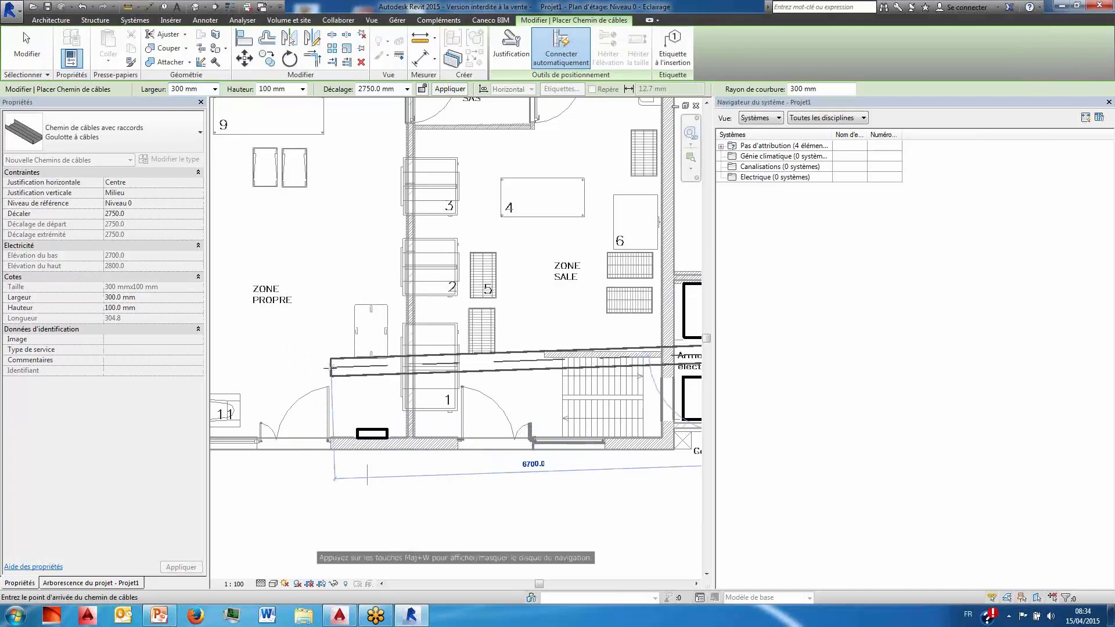
pyautogui.scroll(-2, 319, 355)
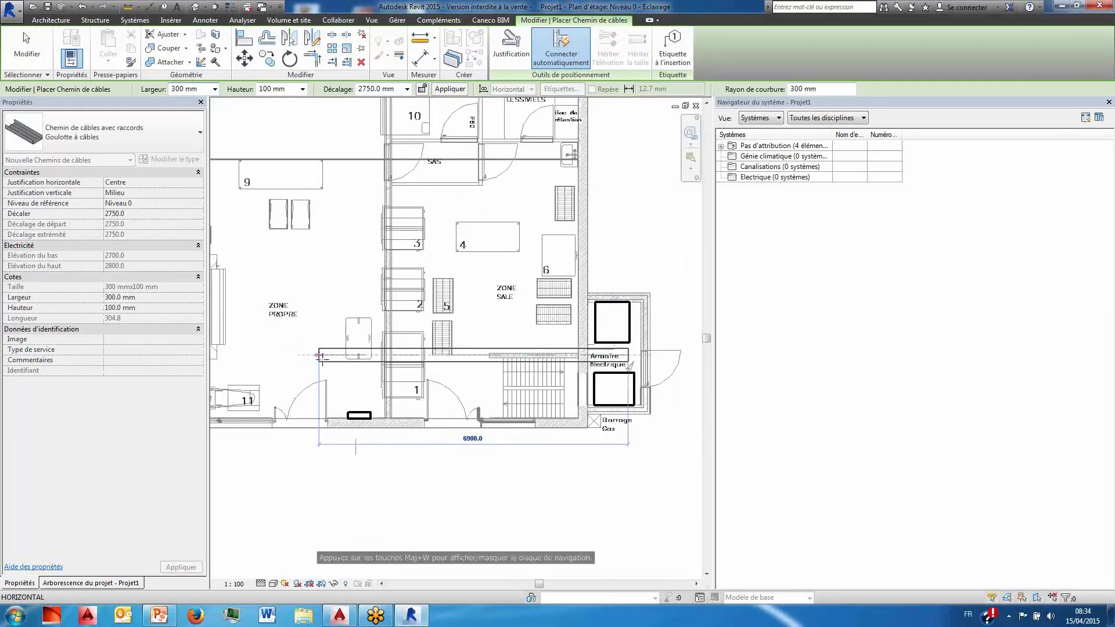
pyautogui.click(331, 236)
# - Continue the cable tray at 90° up through Zone Propre, ending just short of the partition wall near item 7
pyautogui.scroll(-1, 334, 256)
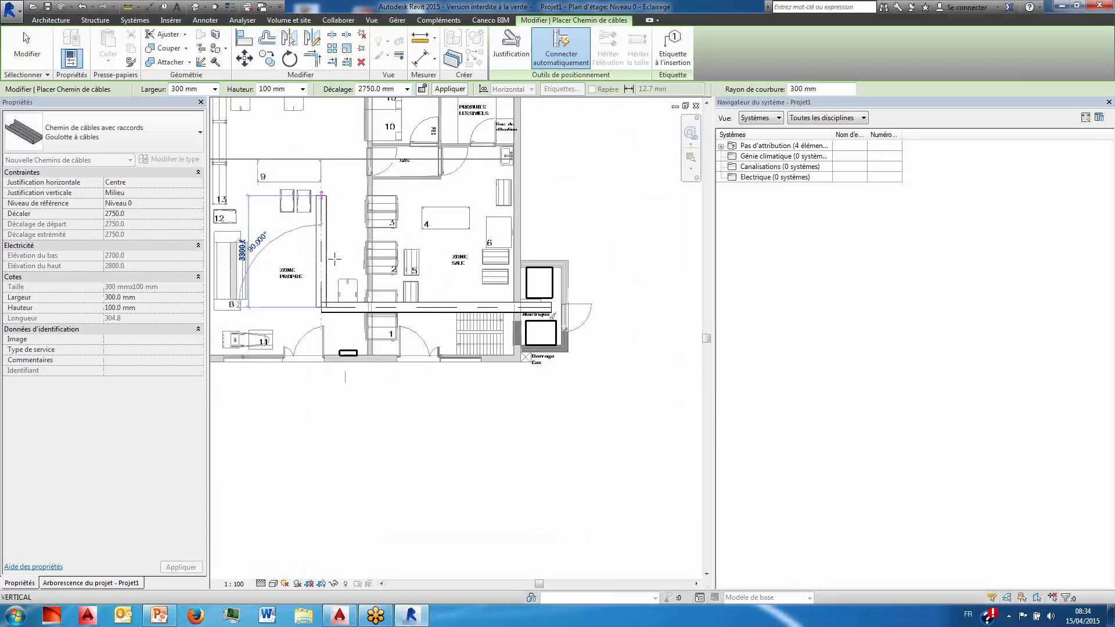
pyautogui.moveTo(334, 259); pyautogui.dragTo(334, 406, button='middle')
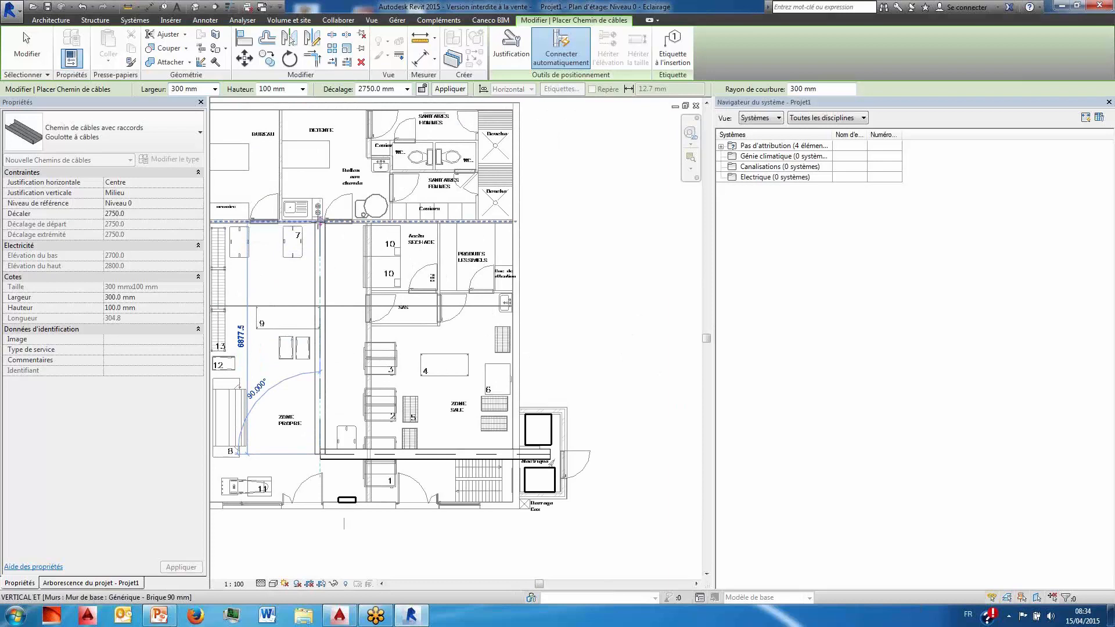
pyautogui.click(321, 232)
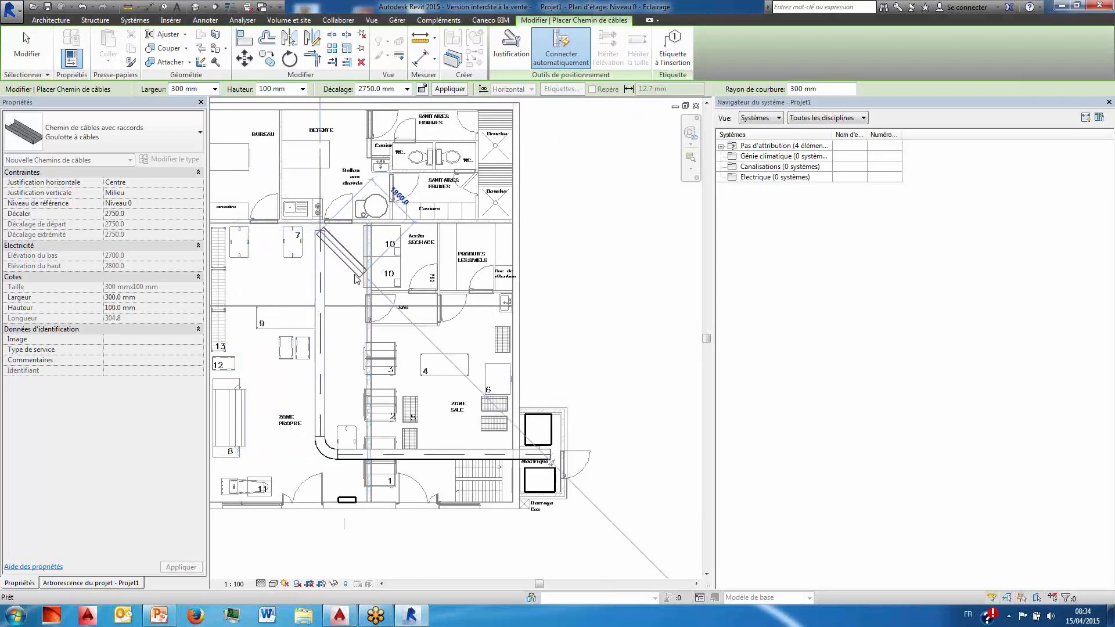
pyautogui.press('Escape')
pyautogui.moveTo(381, 298); pyautogui.dragTo(485, 241, button='middle')
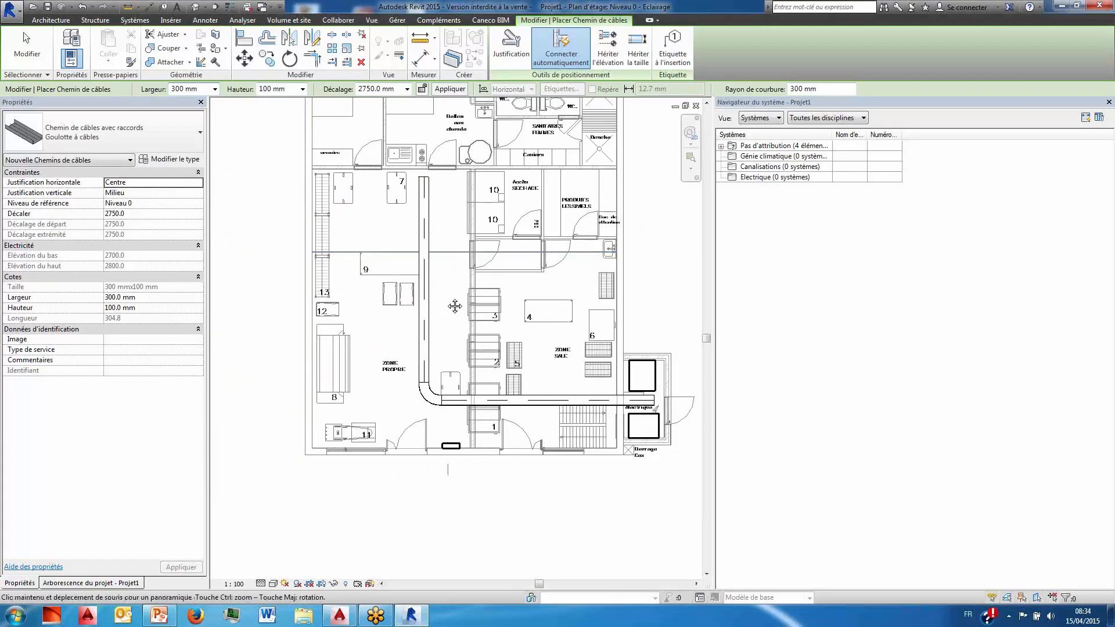
pyautogui.moveTo(450, 279); pyautogui.dragTo(419, 309, button='middle')
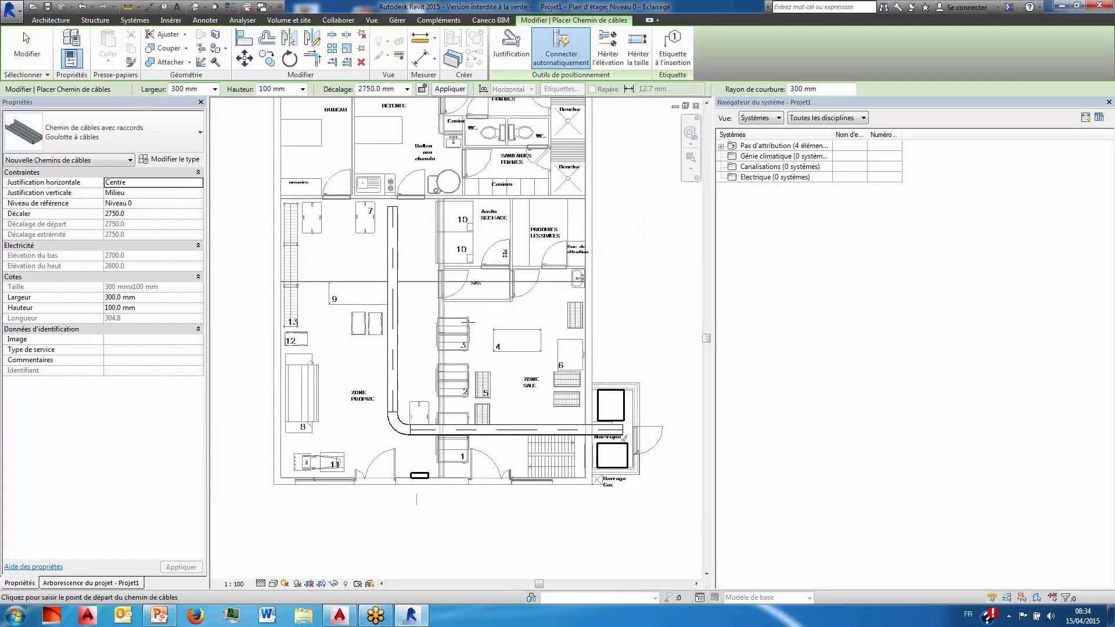
pyautogui.press('Escape')
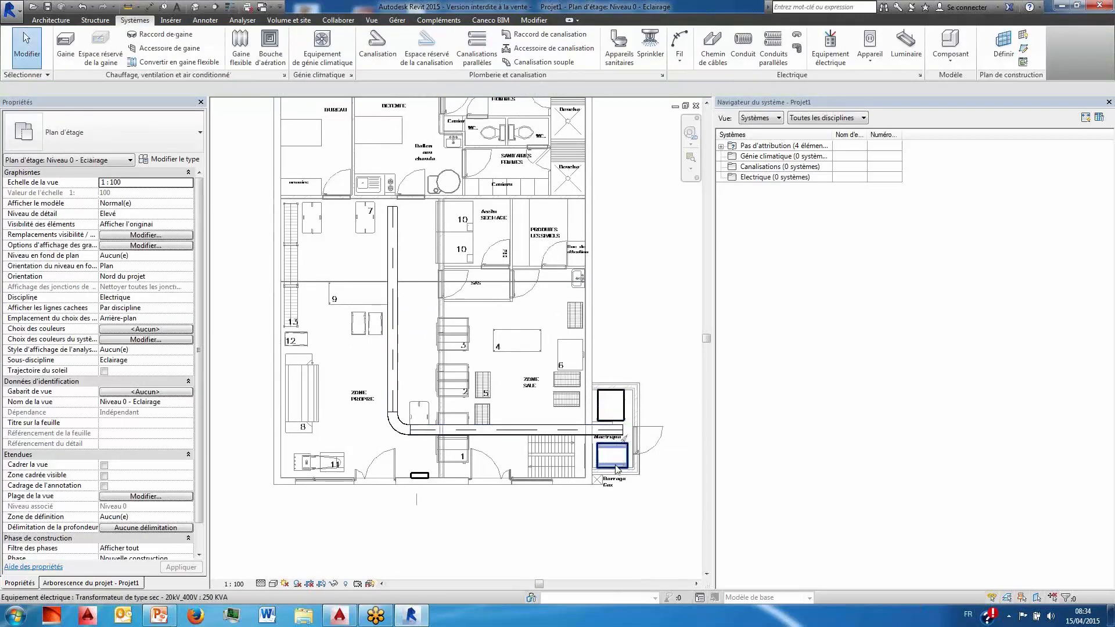
# - Name the 250 KVA transformer's panel TR1
pyautogui.click(51, 583)
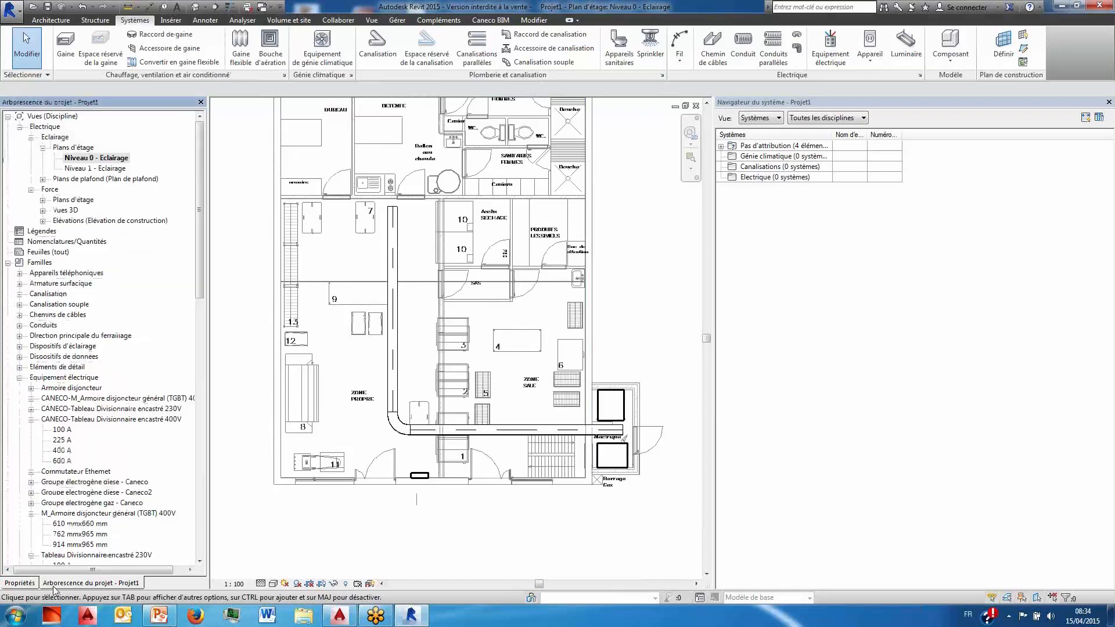
pyautogui.click(8, 584)
pyautogui.click(625, 452)
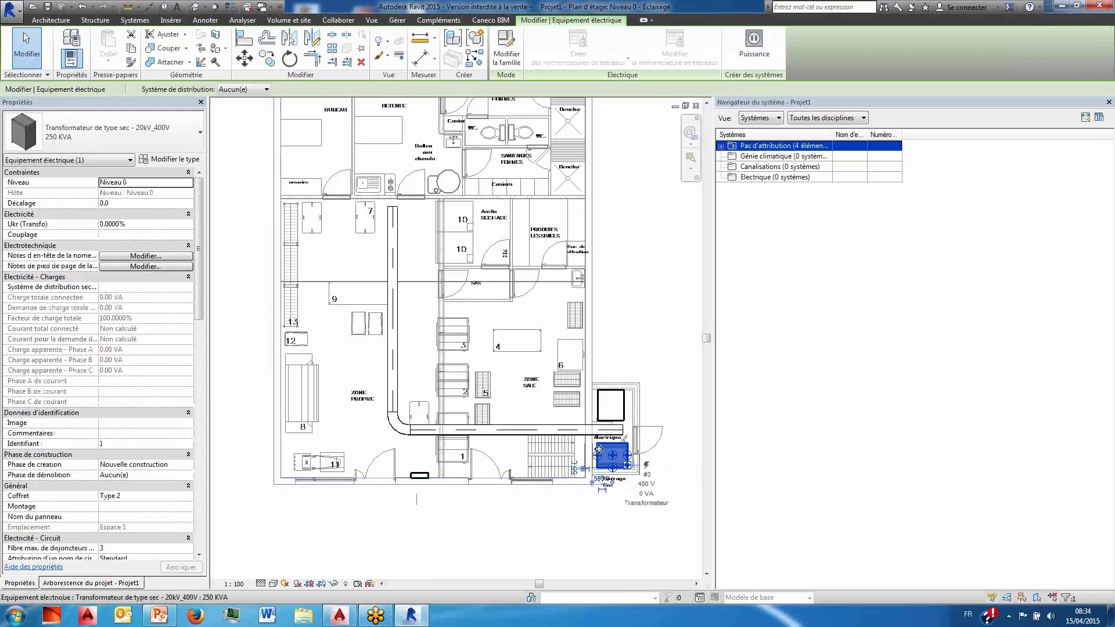
pyautogui.moveTo(198, 202); pyautogui.dragTo(176, 268)
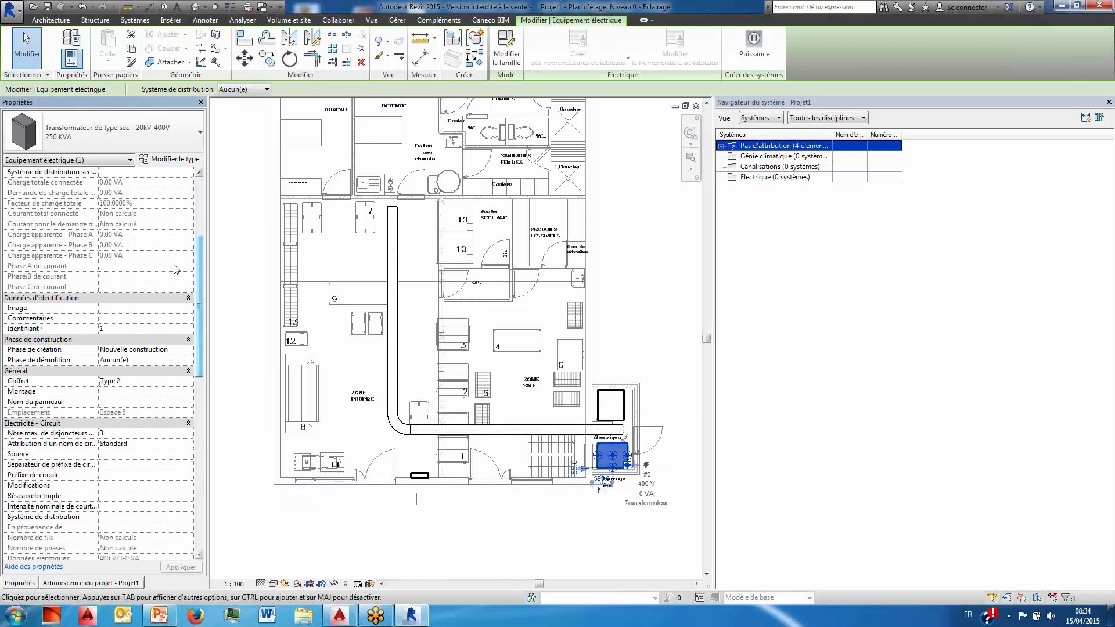
pyautogui.click(122, 403)
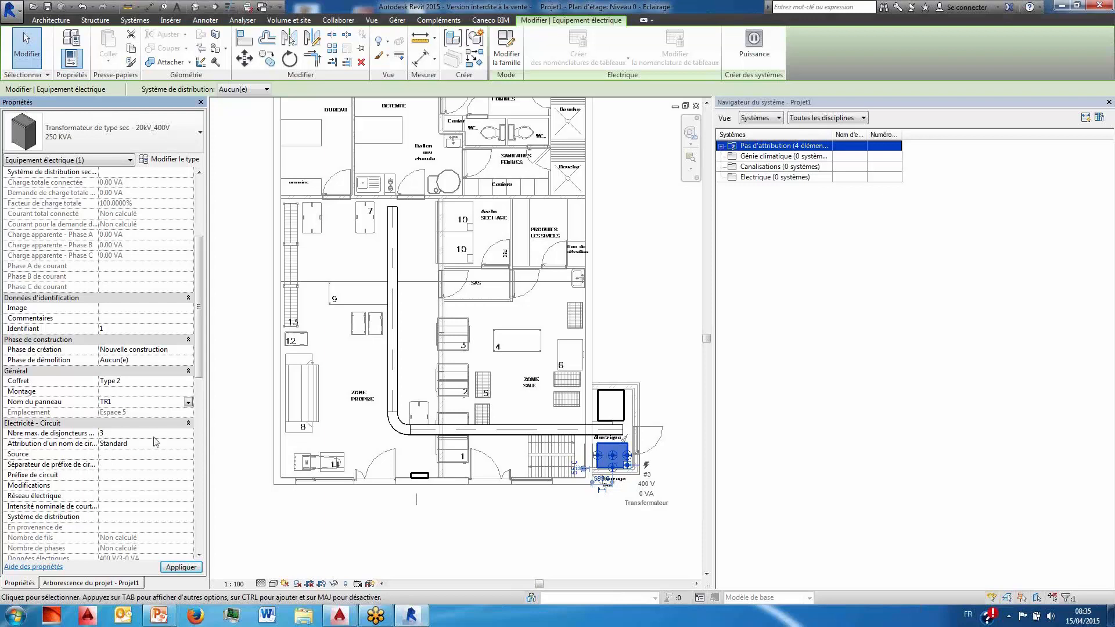
# - Set both the distribution system and the secondary distribution system of the transformer to 230/400AC
pyautogui.scroll(-3, 116, 407)
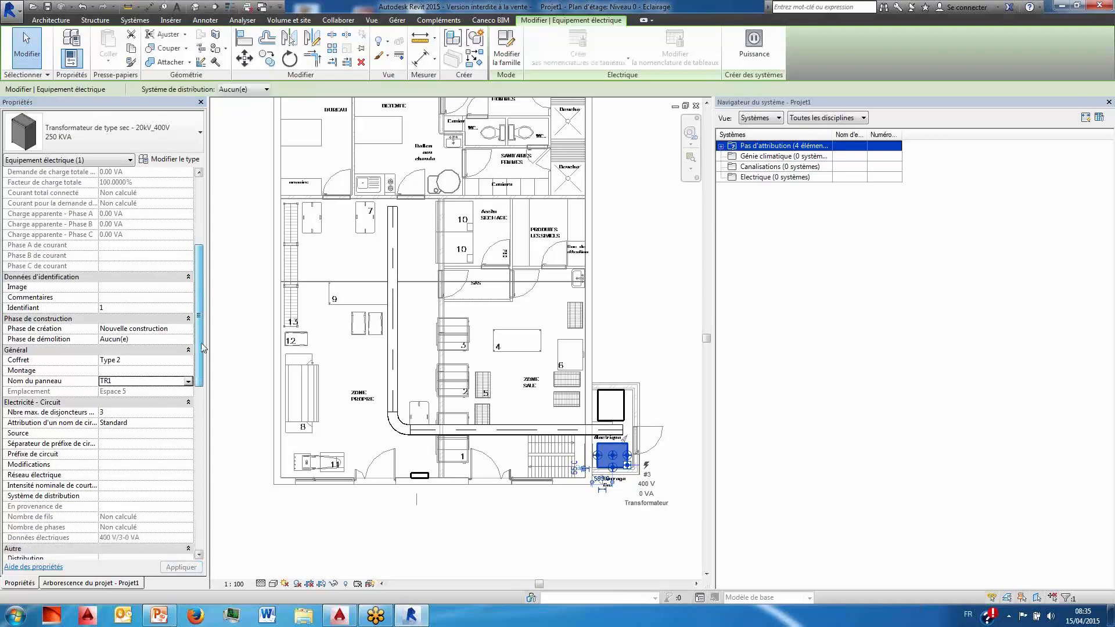
pyautogui.click(122, 444)
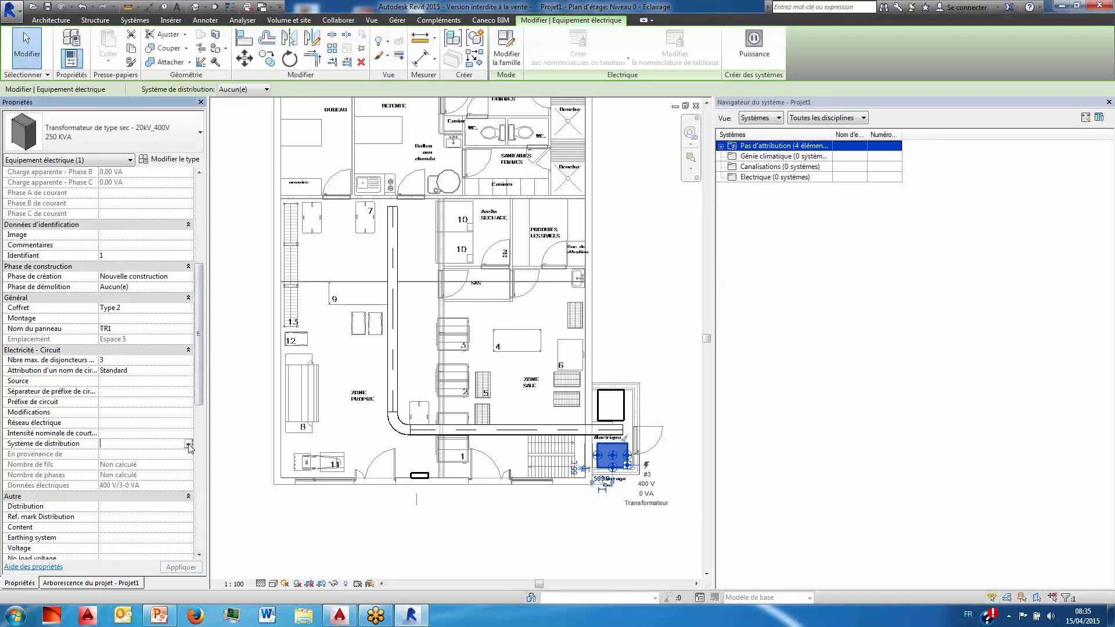
pyautogui.click(188, 444)
pyautogui.click(116, 480)
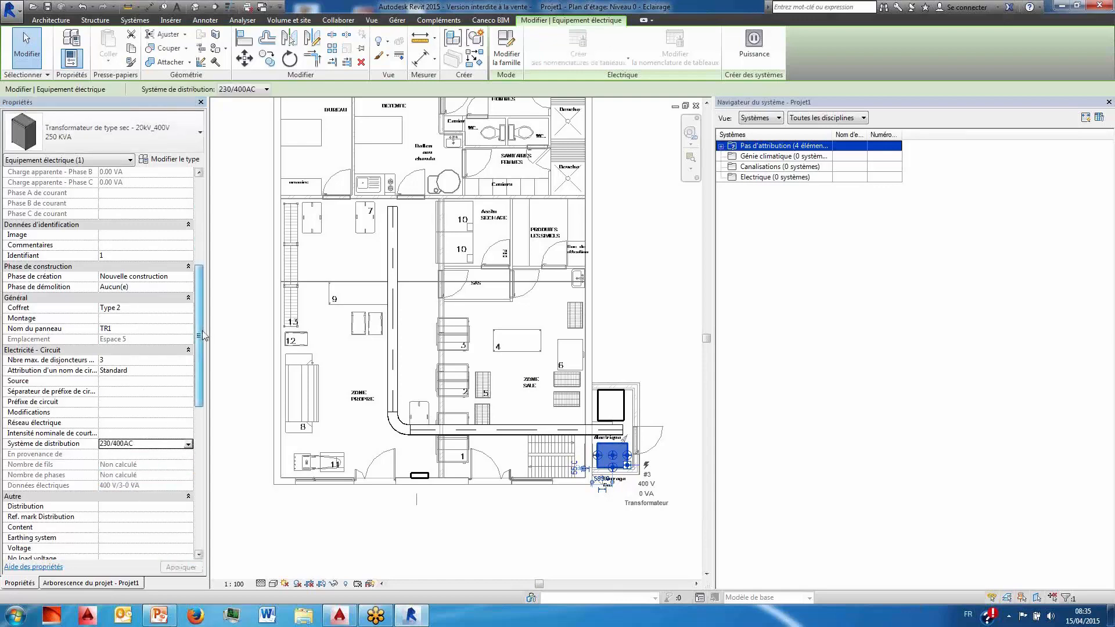
pyautogui.scroll(-5, 205, 332)
pyautogui.scroll(6, 212, 340)
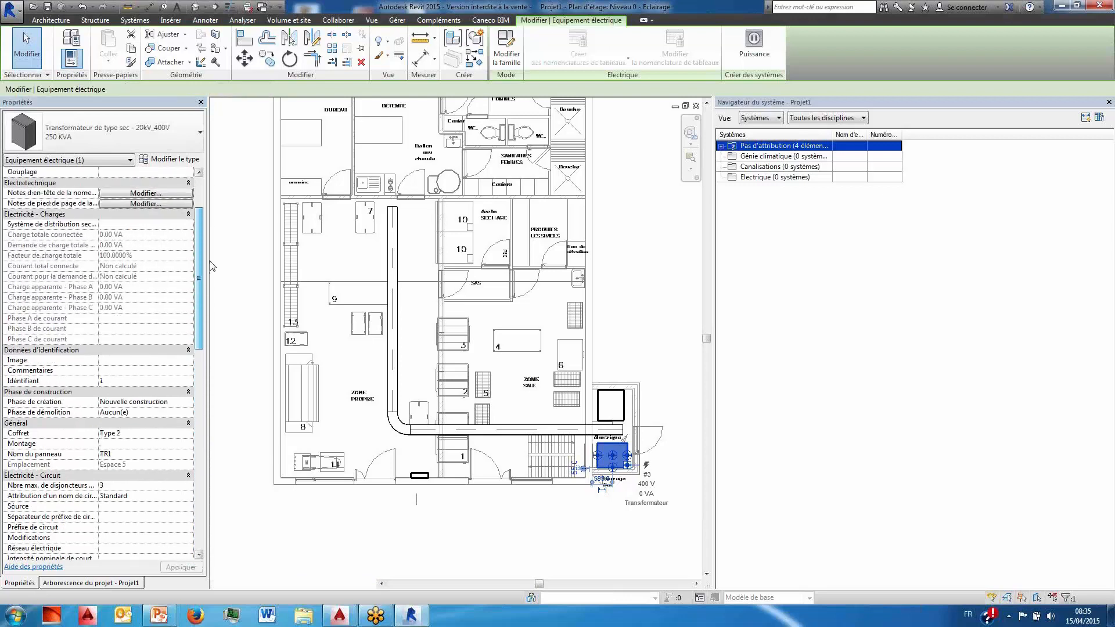
pyautogui.scroll(-1, 167, 235)
pyautogui.click(166, 202)
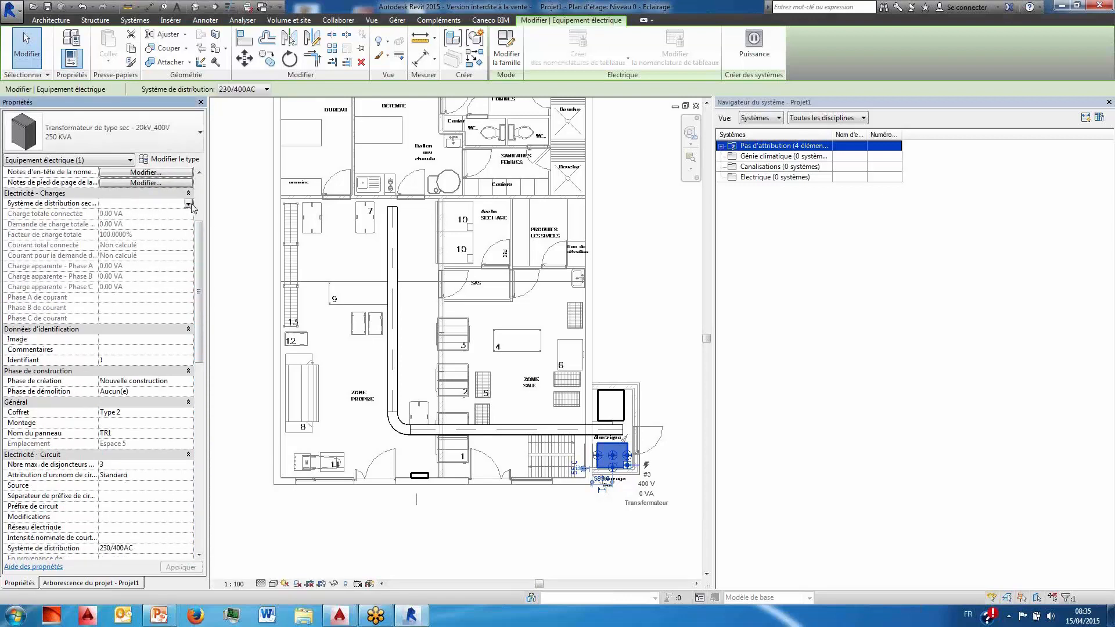
pyautogui.click(188, 203)
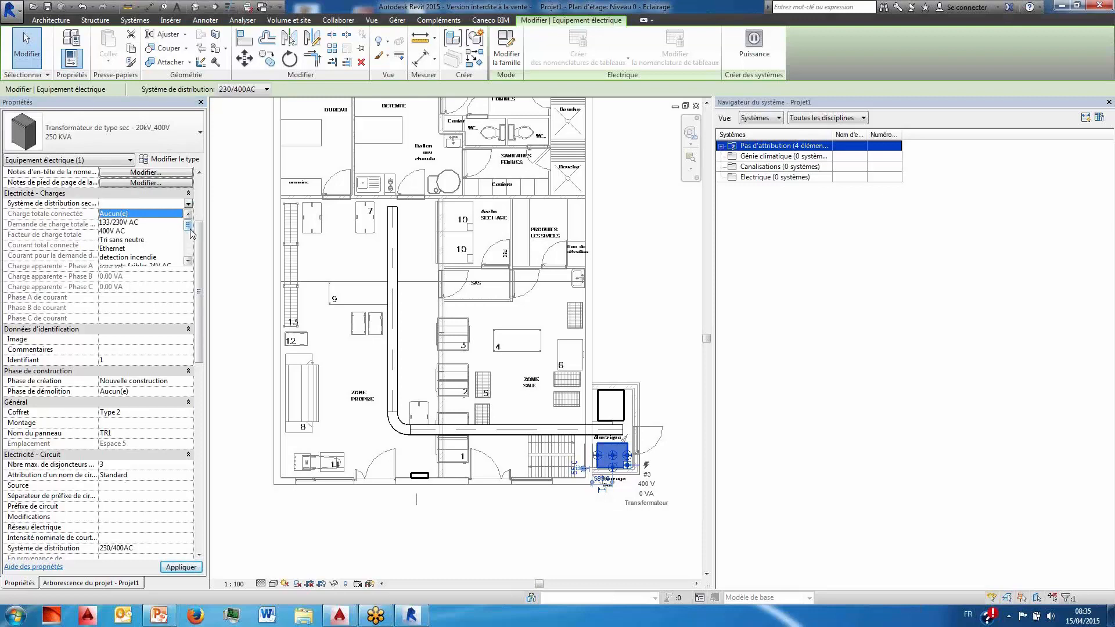
pyautogui.moveTo(190, 230); pyautogui.dragTo(190, 247)
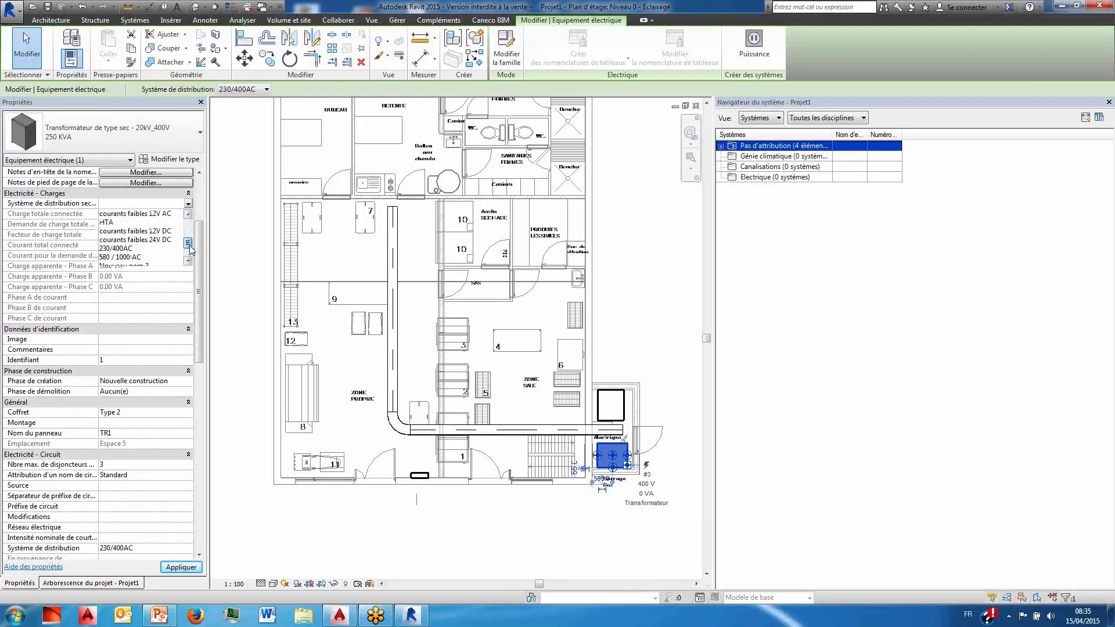
pyautogui.click(125, 247)
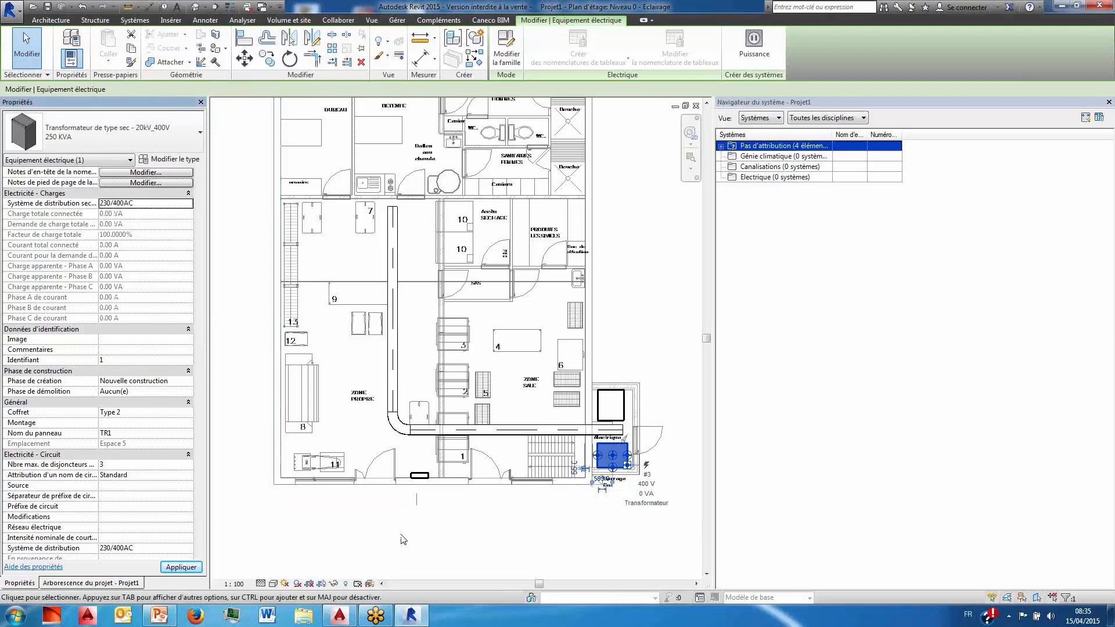
pyautogui.press('Escape')
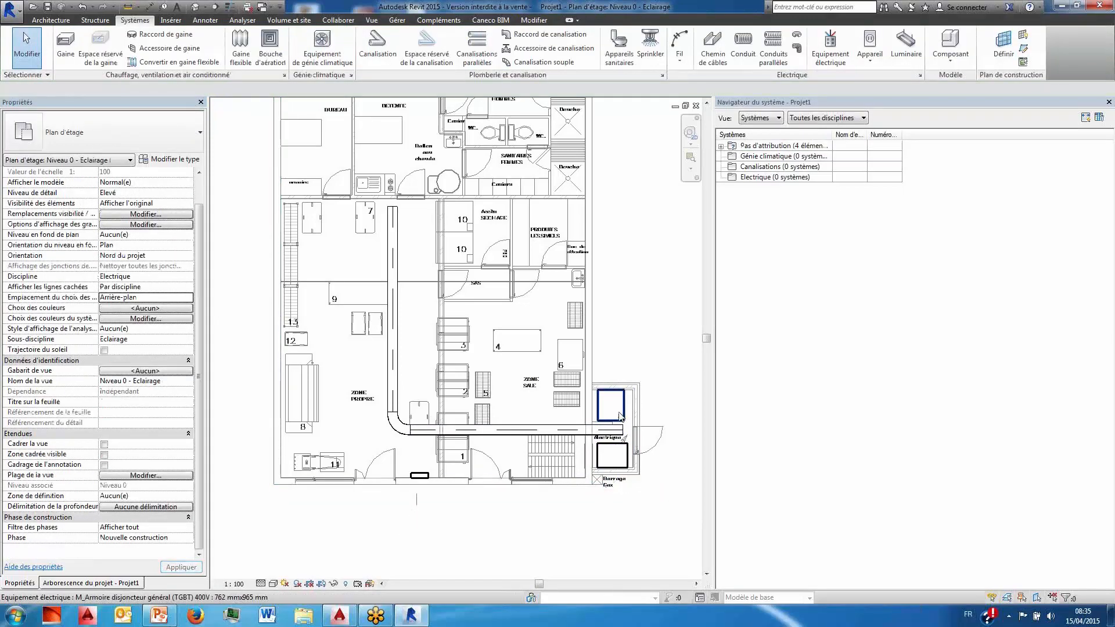
# - Assign the 230/400AC distribution system to the TGBT switchboard and the Zone Propre distribution board together
pyautogui.click(619, 415)
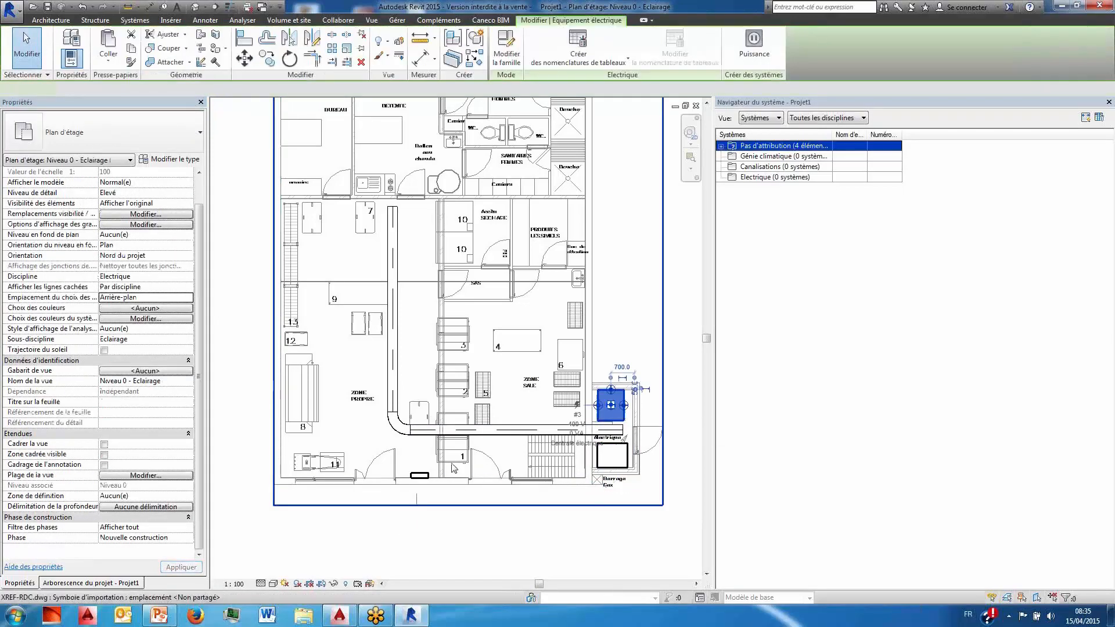
pyautogui.keyDown('ctrl'); pyautogui.click(418, 475); pyautogui.keyUp('ctrl')
pyautogui.click(248, 90)
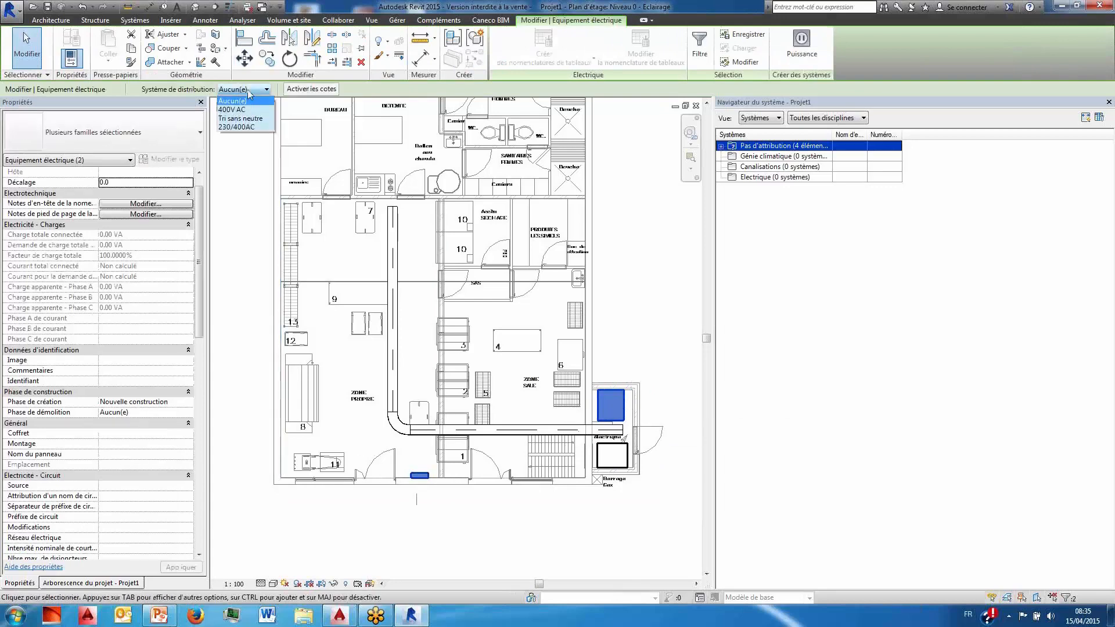
pyautogui.click(246, 127)
pyautogui.click(694, 512)
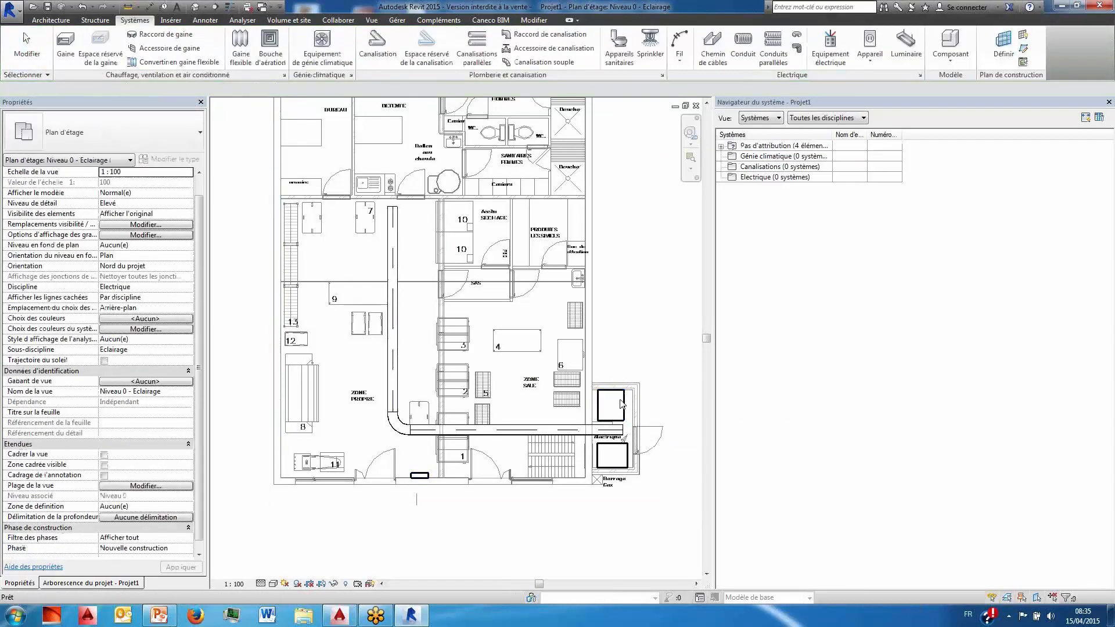
# - Name the TGBT main switchboard's panel MSB
pyautogui.click(611, 405)
pyautogui.moveTo(199, 211); pyautogui.dragTo(65, 319)
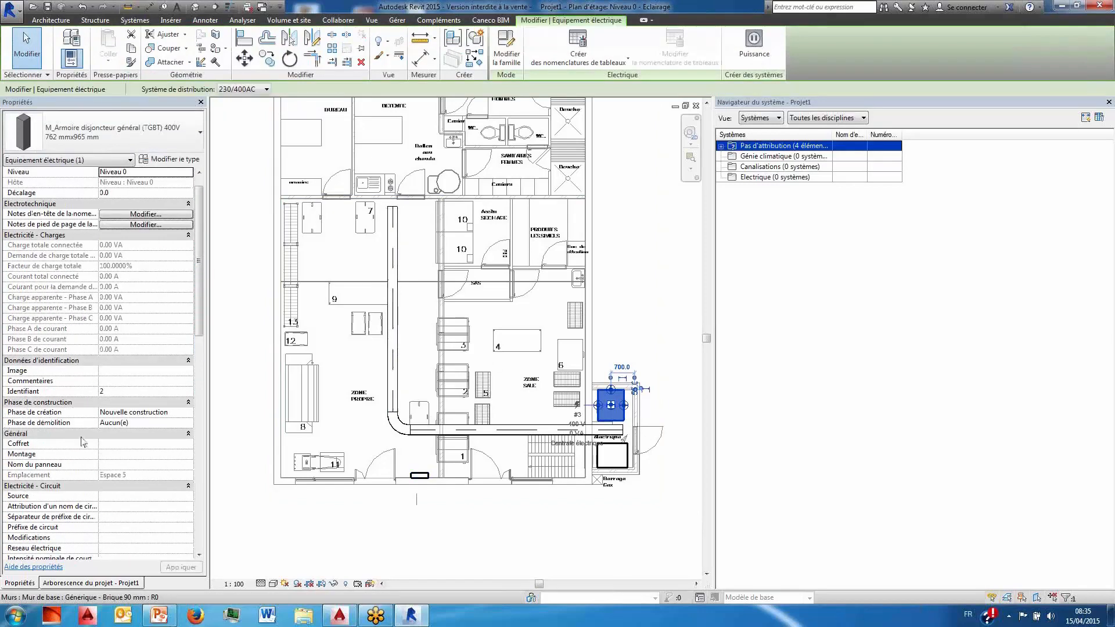
pyautogui.click(124, 465)
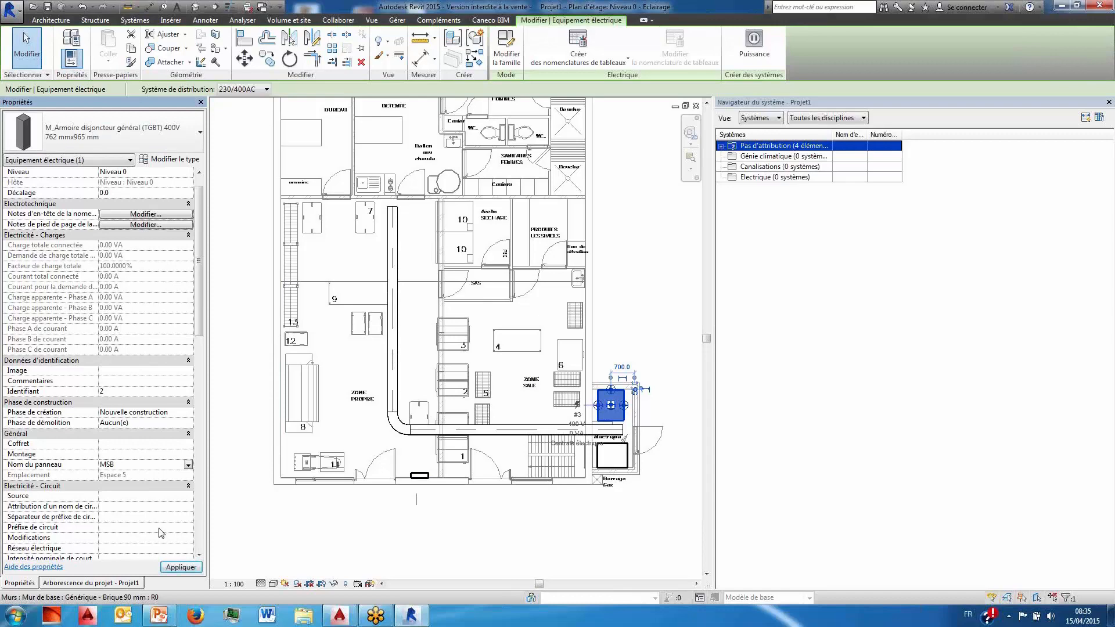
pyautogui.click(175, 568)
pyautogui.click(434, 515)
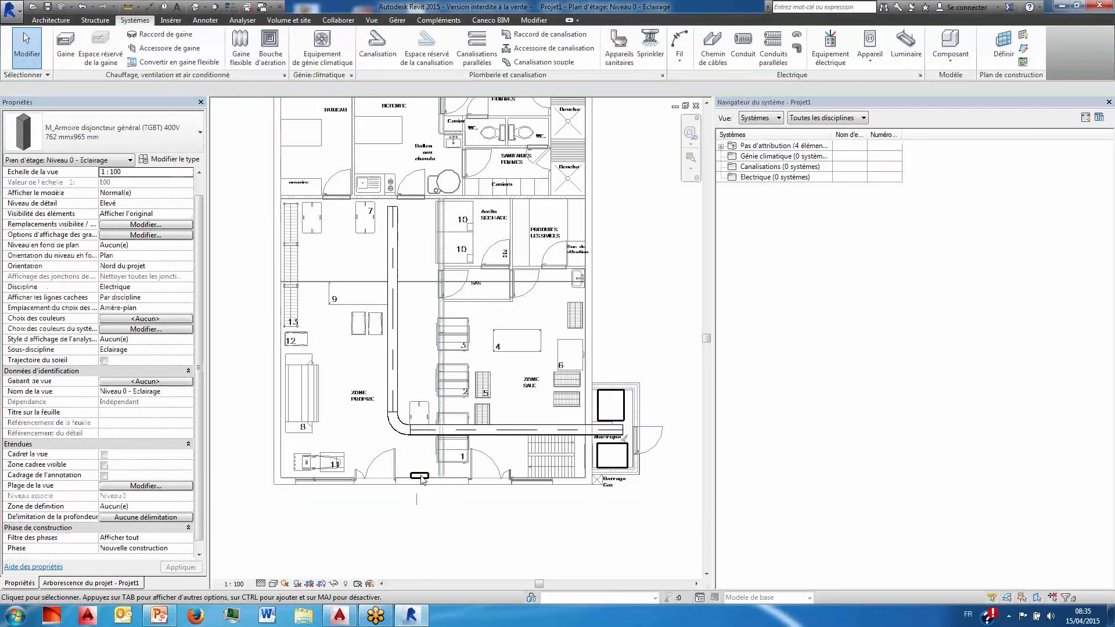
# - Name the 100 A distribution board on the Zone Propre outer wall P1
pyautogui.click(409, 477)
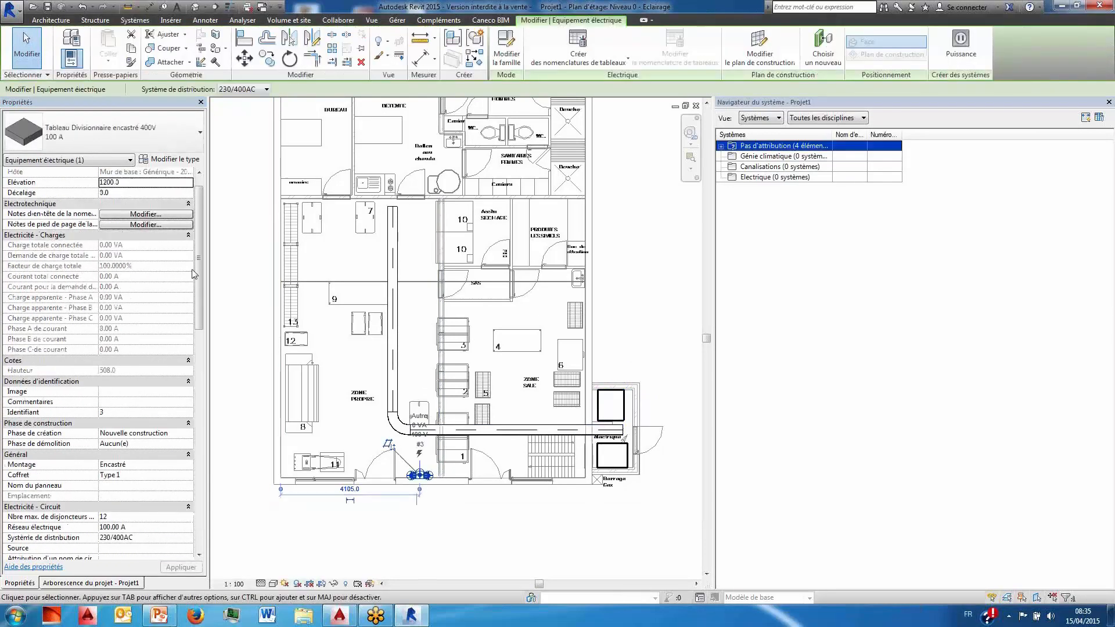
pyautogui.moveTo(195, 273); pyautogui.dragTo(205, 315)
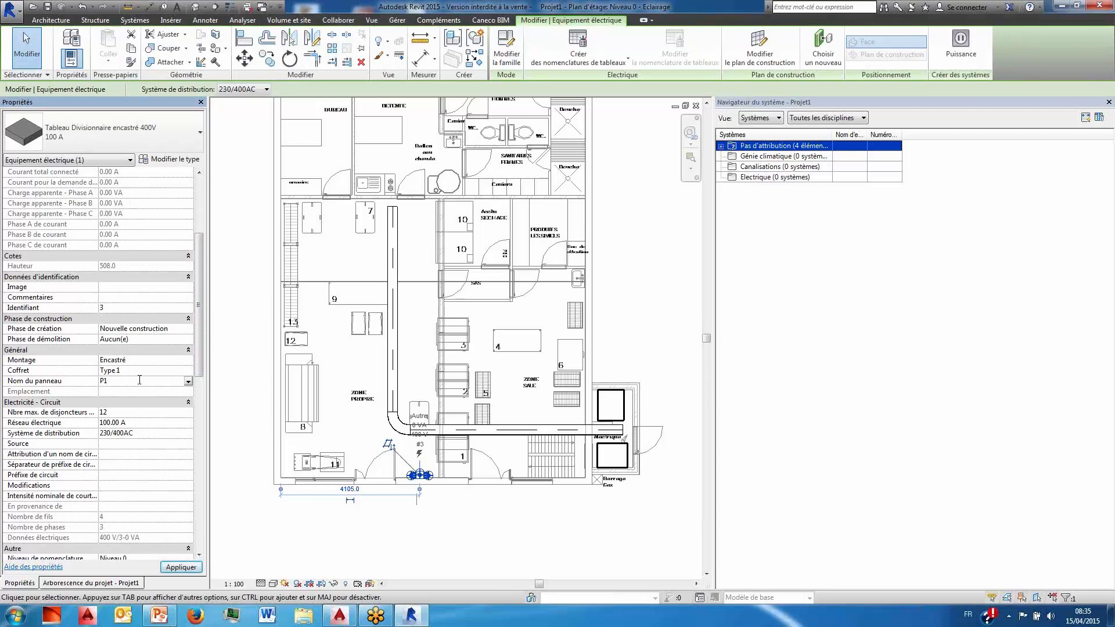
pyautogui.click(191, 568)
pyautogui.press('Escape')
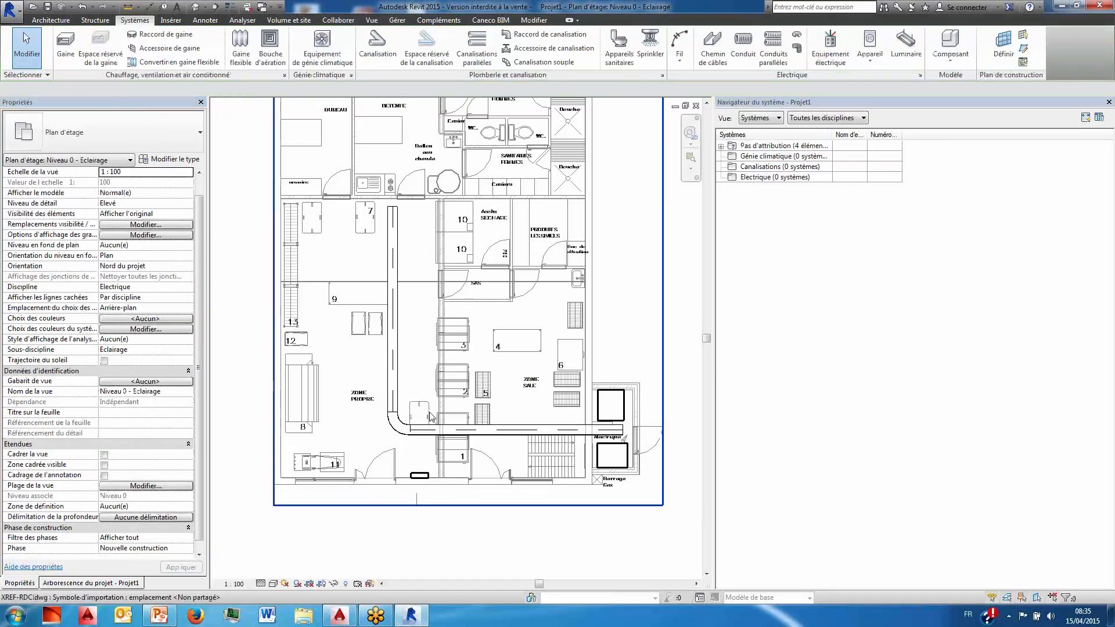
# - In the Niveau 1 - Eclairage plan, name the distribution board in the Local Technique P2
pyautogui.hotkey('ctrl', 'Tab')
pyautogui.click(320, 510)
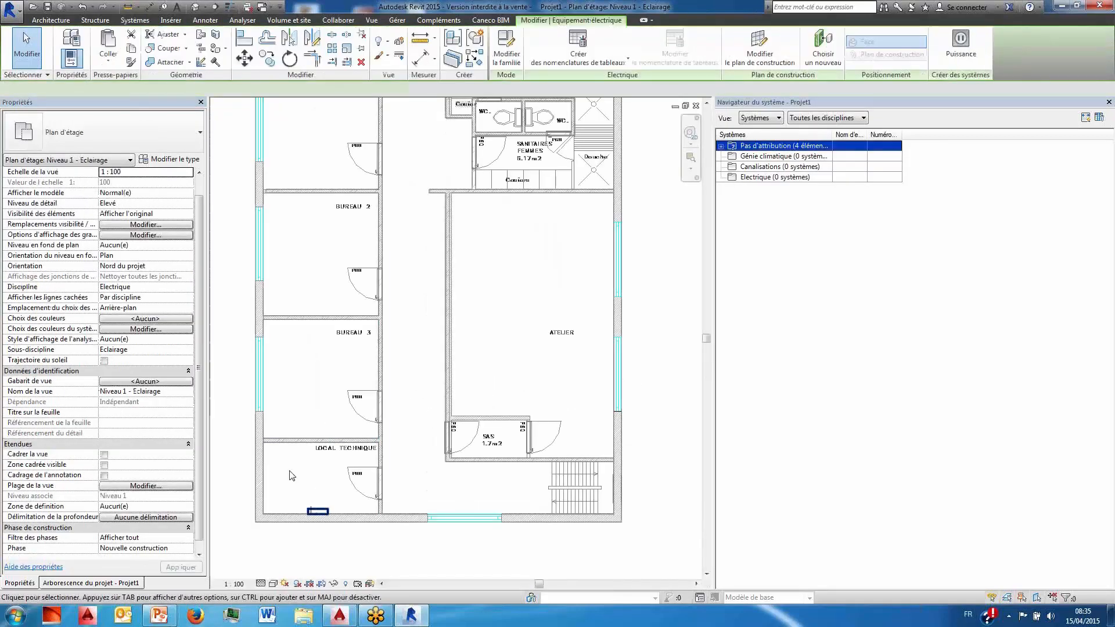
pyautogui.moveTo(197, 215); pyautogui.dragTo(199, 275)
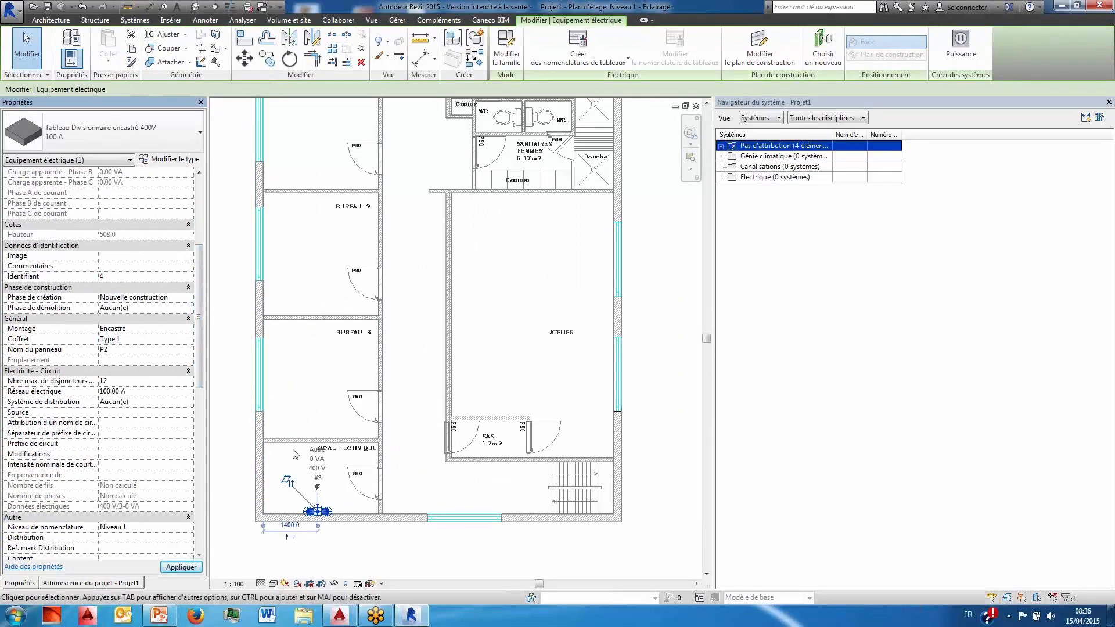
pyautogui.click(329, 556)
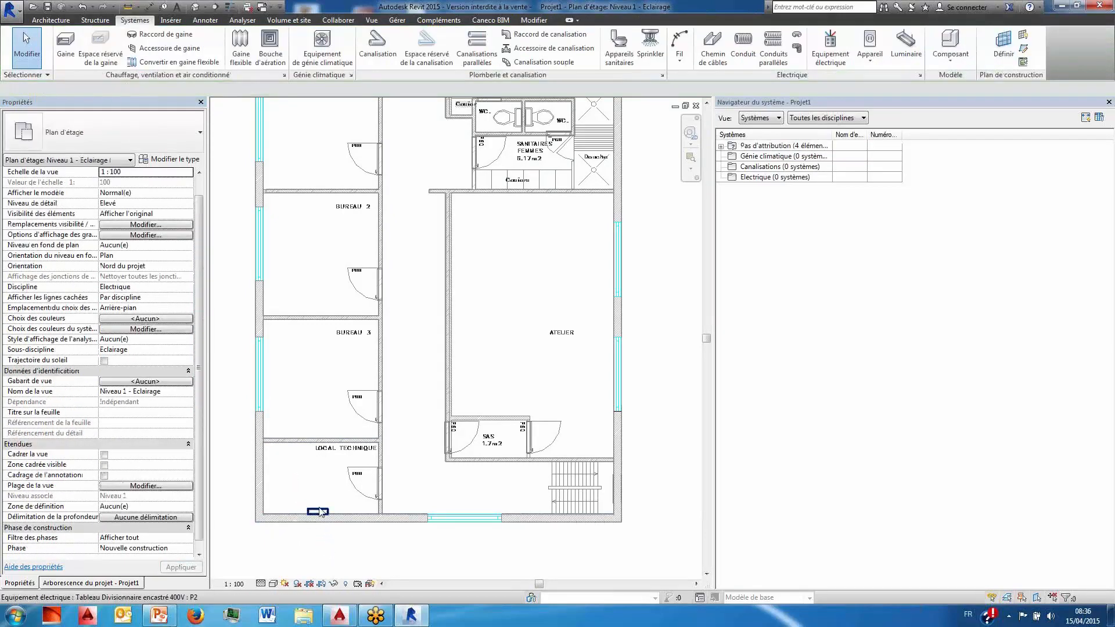
# - Assign the 230/400AC distribution system to the Local Technique distribution board P2
pyautogui.click(318, 511)
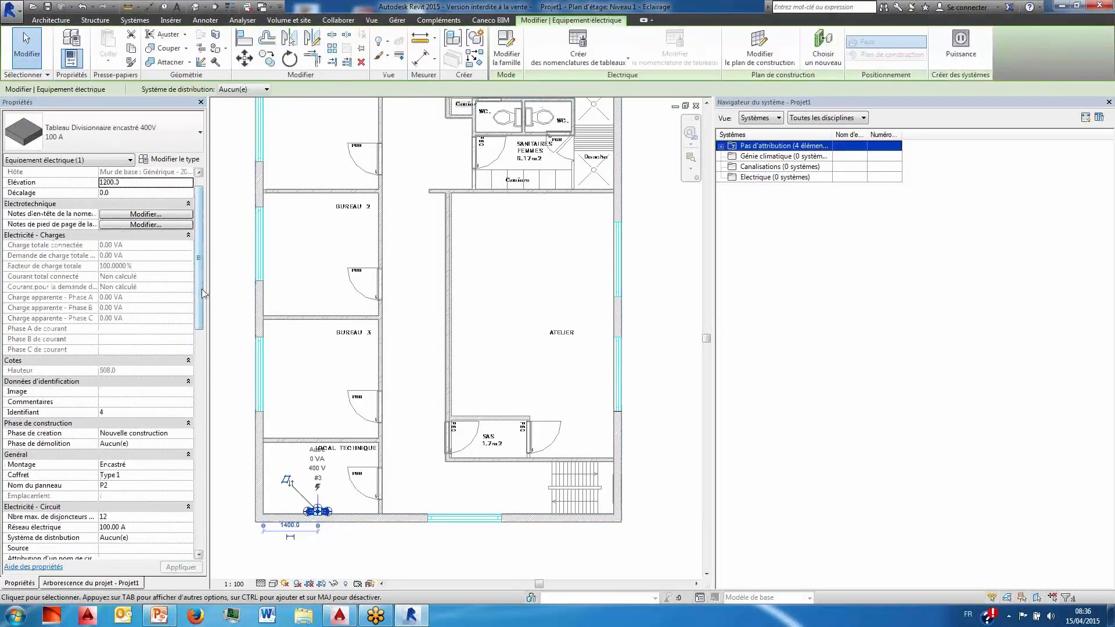
pyautogui.click(241, 89)
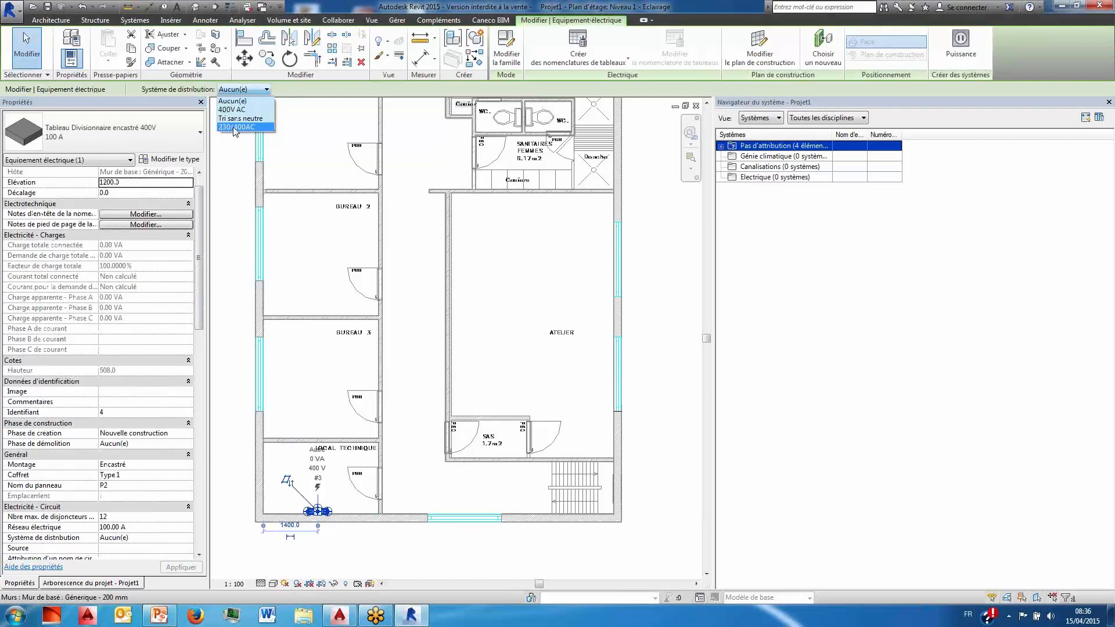
pyautogui.click(235, 127)
pyautogui.click(333, 547)
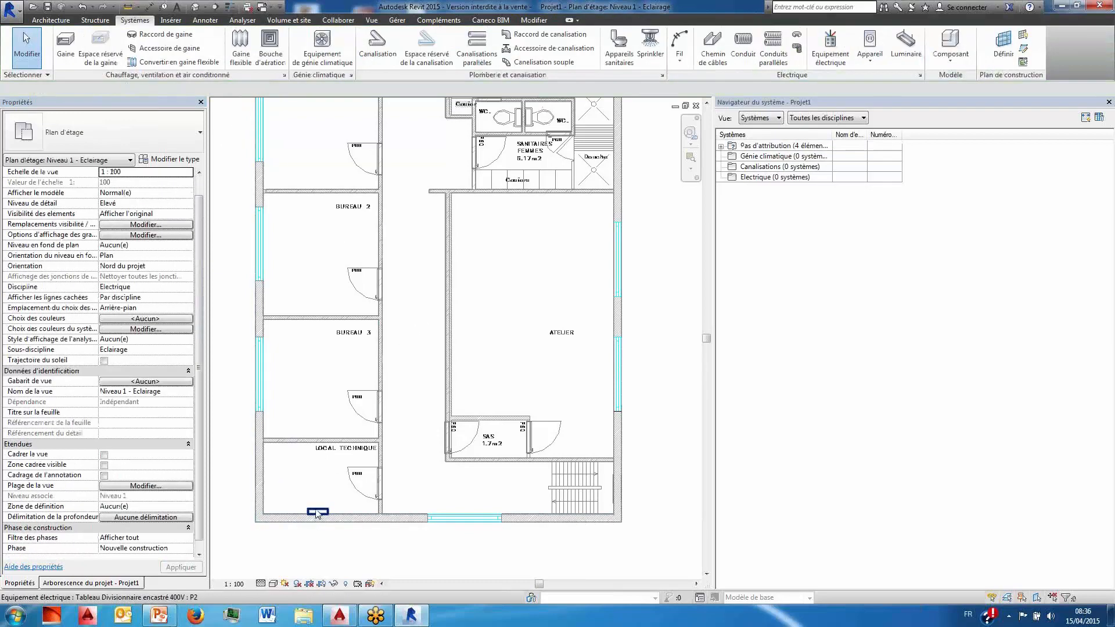
# - Create a power circuit for distribution board P2, feed it from panel MSB and convert it to arc wiring
pyautogui.click(318, 511)
pyautogui.click(962, 42)
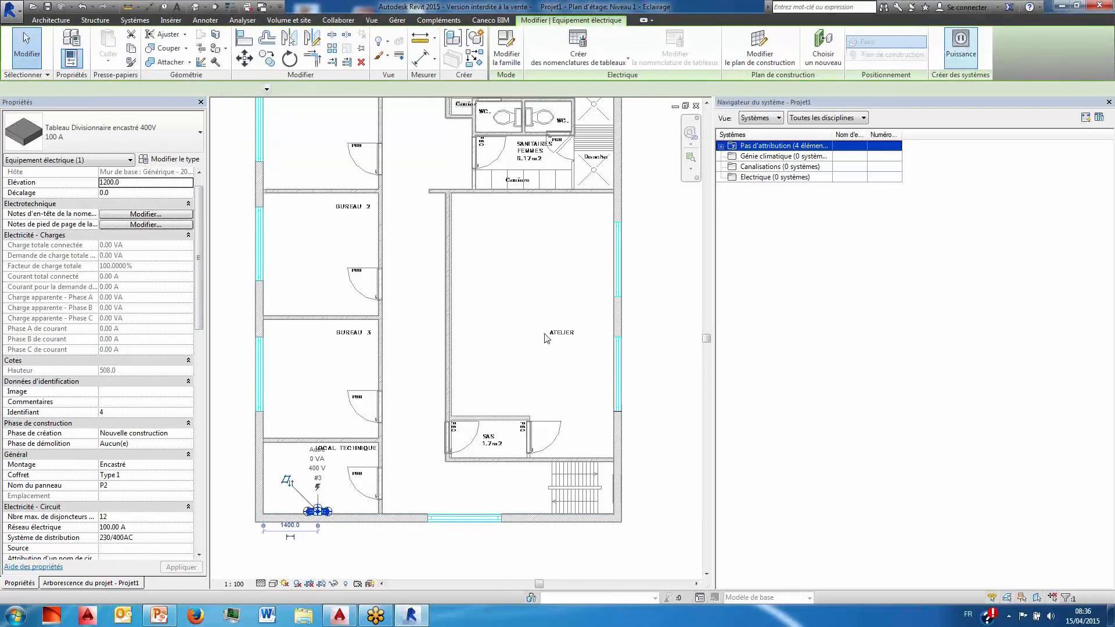
pyautogui.click(567, 58)
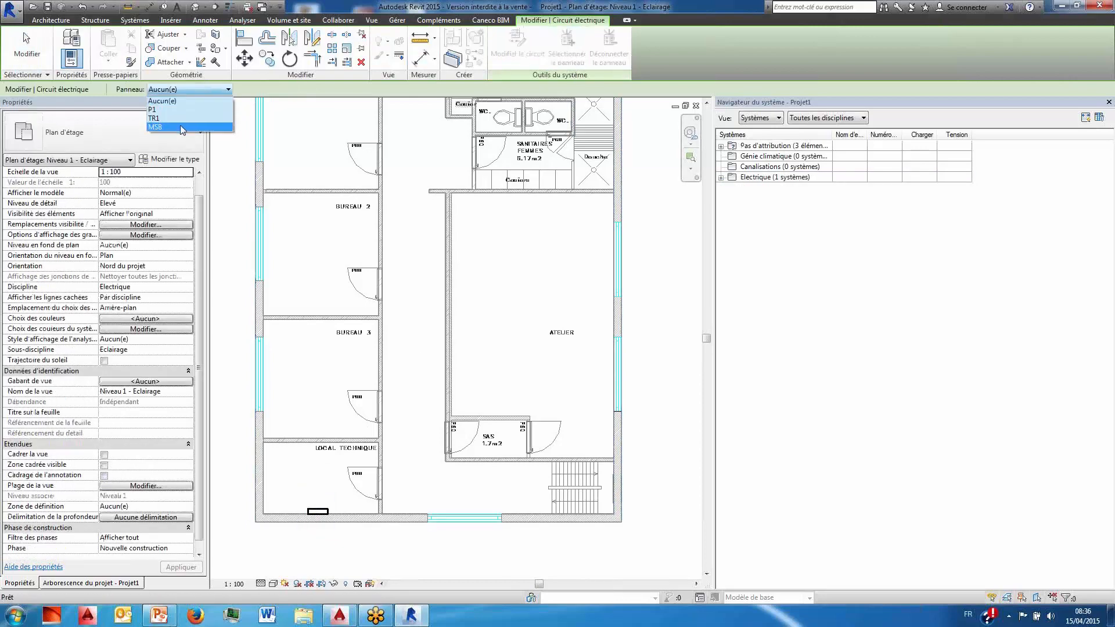
pyautogui.click(180, 124)
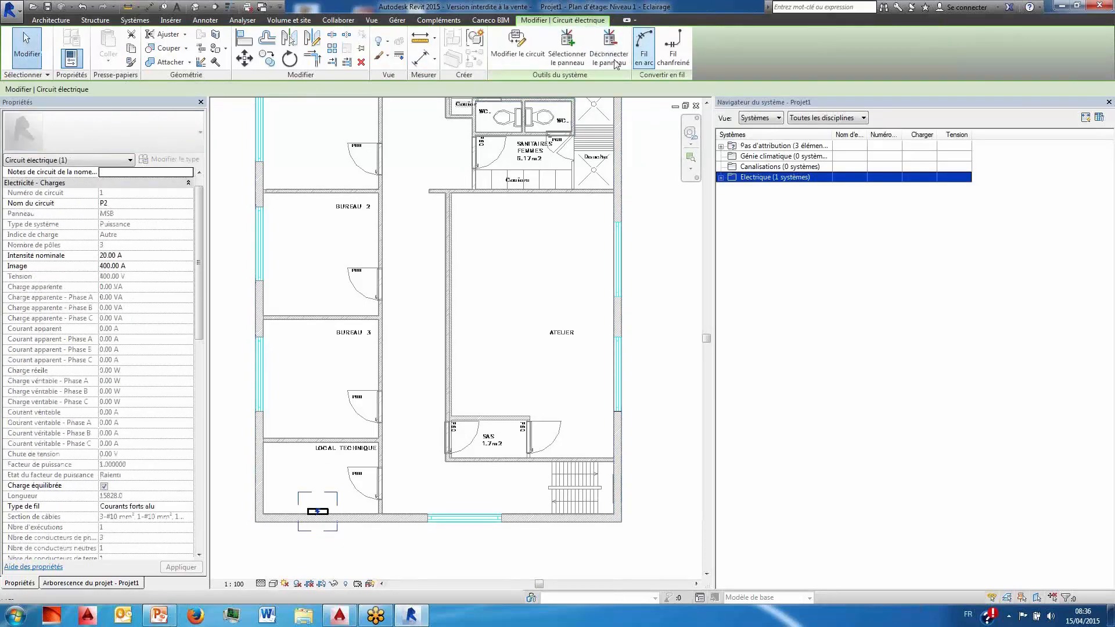
pyautogui.click(643, 42)
pyautogui.click(464, 470)
# - In the Niveau 0 - Eclairage plan, create a power circuit for board P1, fed from the MSB switchboard, with arc wiring
pyautogui.hotkey('ctrl', 'Tab')
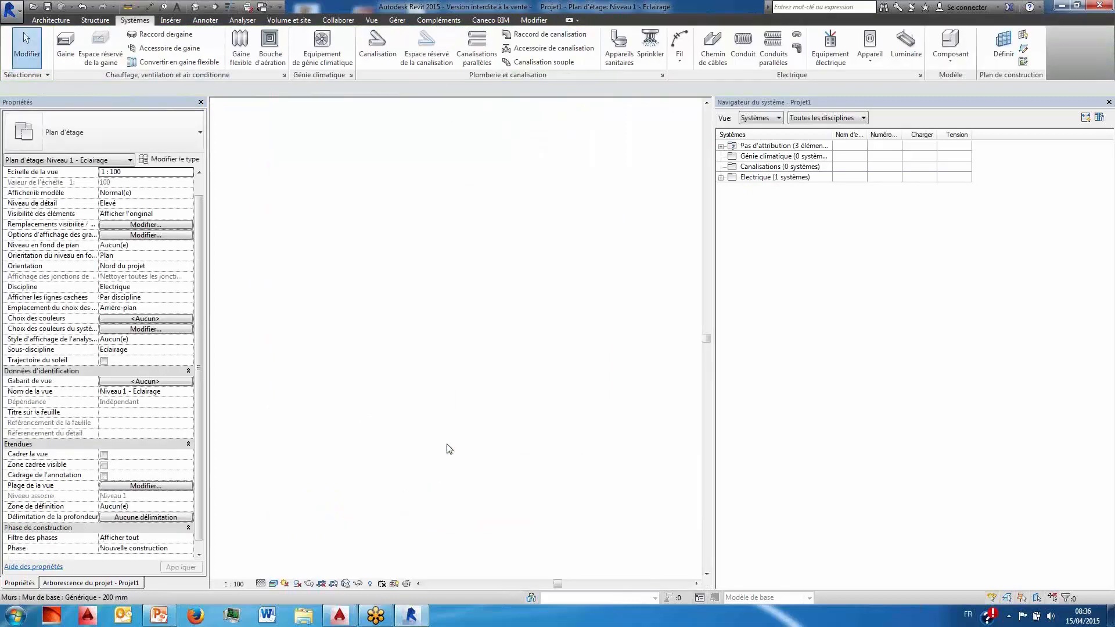
pyautogui.hotkey('ctrl', 'Tab')
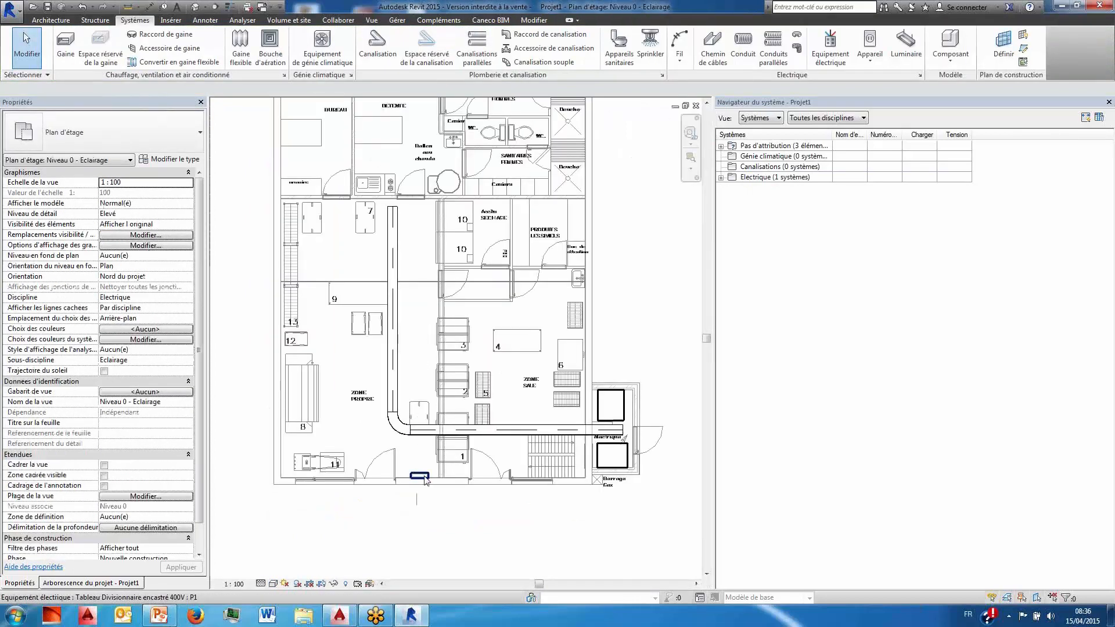
pyautogui.click(426, 474)
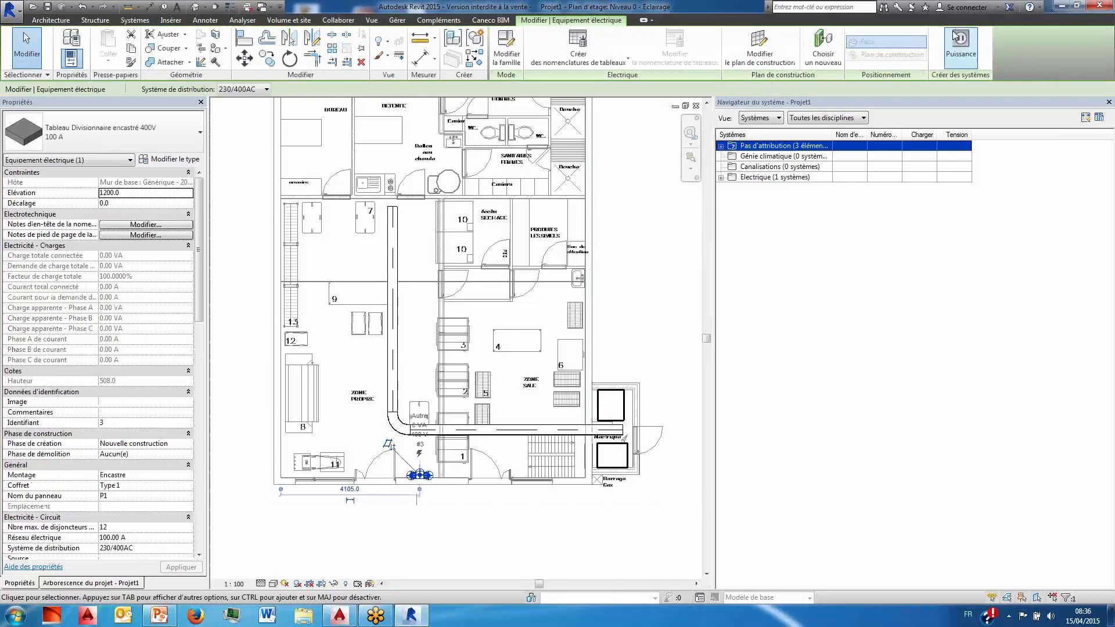
pyautogui.click(960, 51)
pyautogui.click(567, 49)
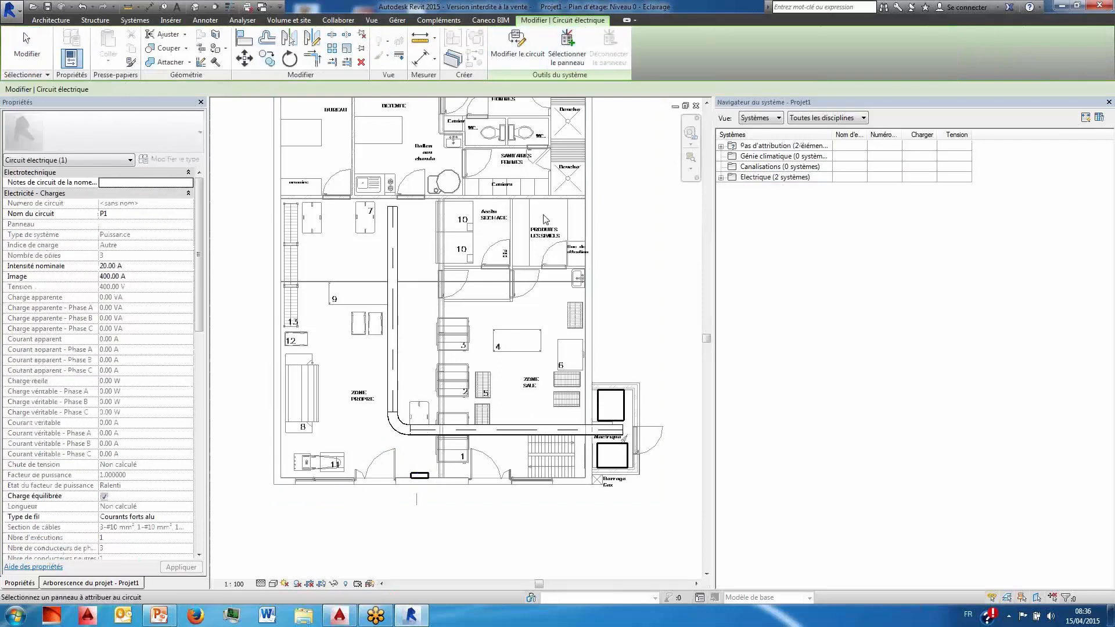
pyautogui.click(621, 402)
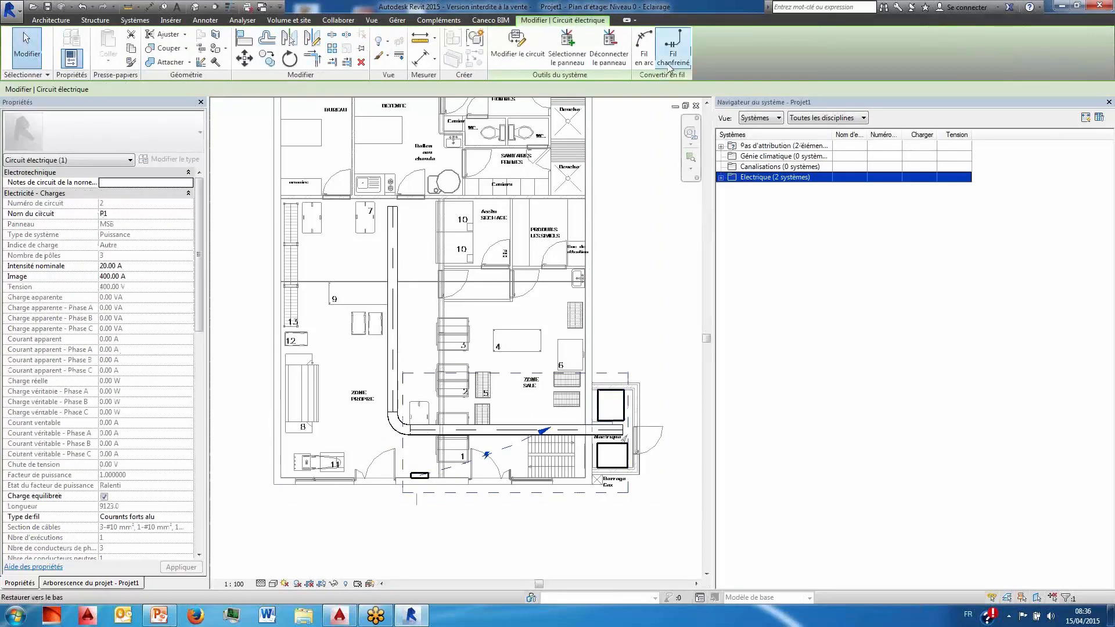
pyautogui.click(645, 50)
pyautogui.press('Escape')
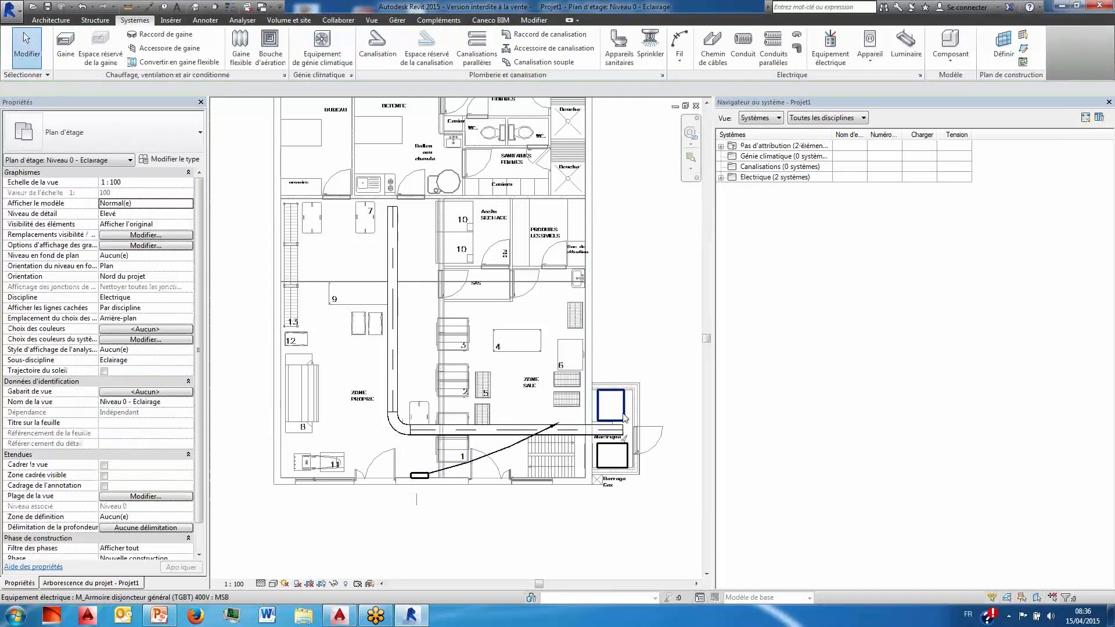
# - Create a power circuit for the MSB switchboard, select transformer TR1 as its supply and draw it as an arc wire
pyautogui.click(624, 411)
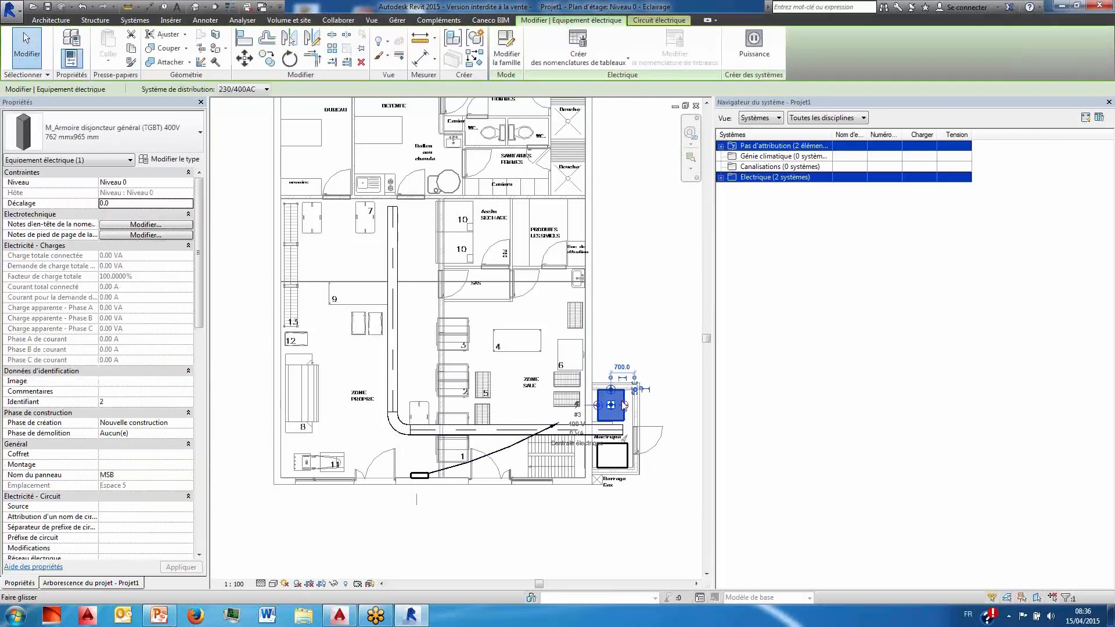
pyautogui.click(755, 52)
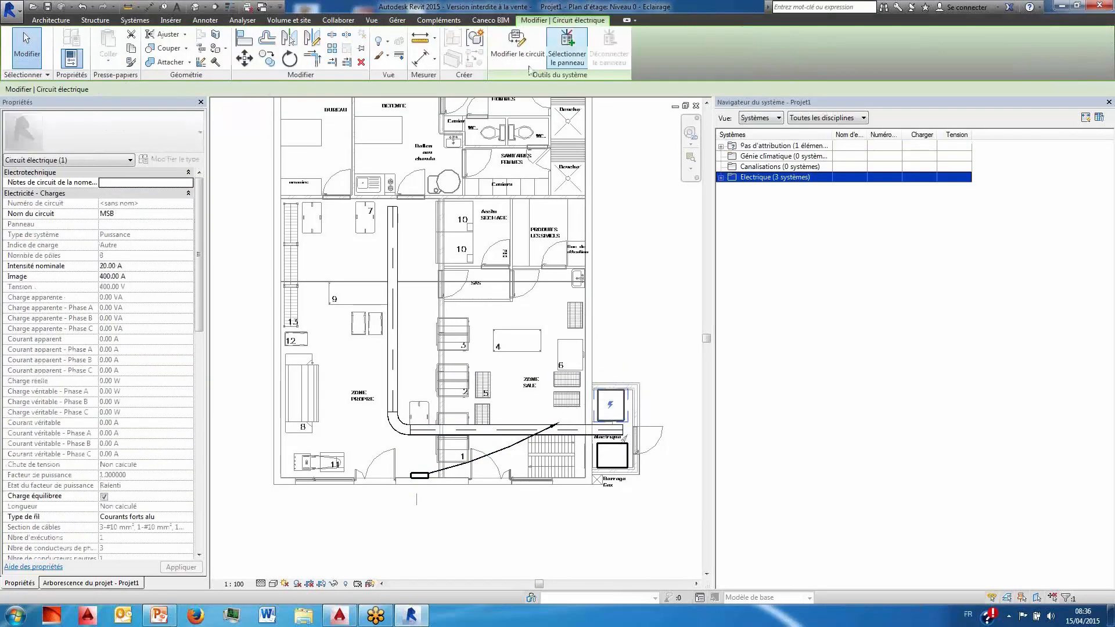
pyautogui.click(578, 57)
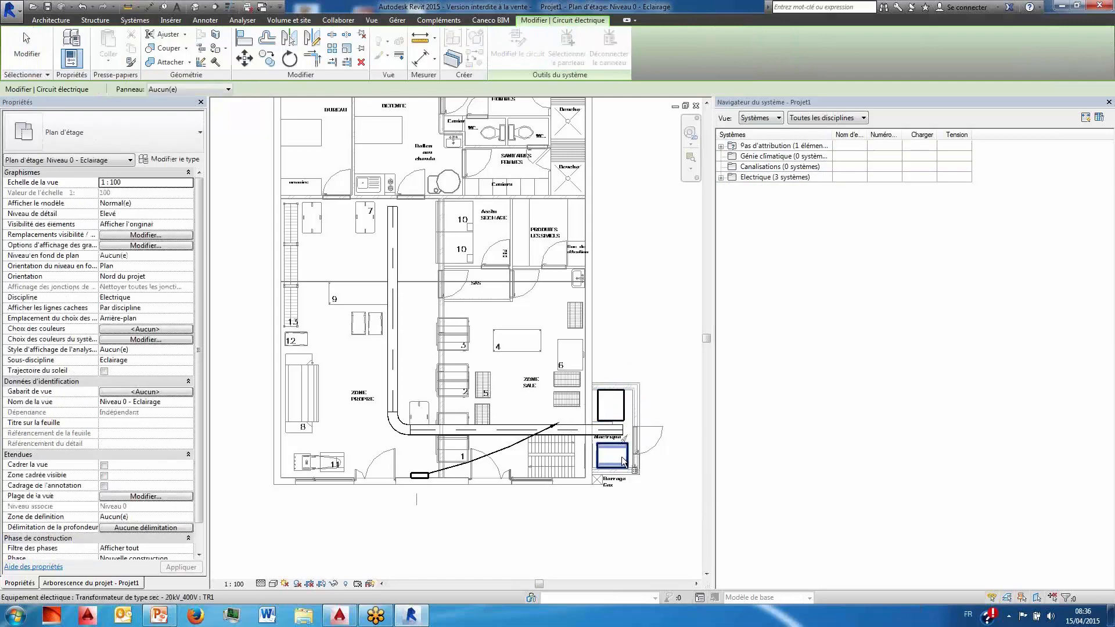
pyautogui.click(623, 462)
pyautogui.click(641, 44)
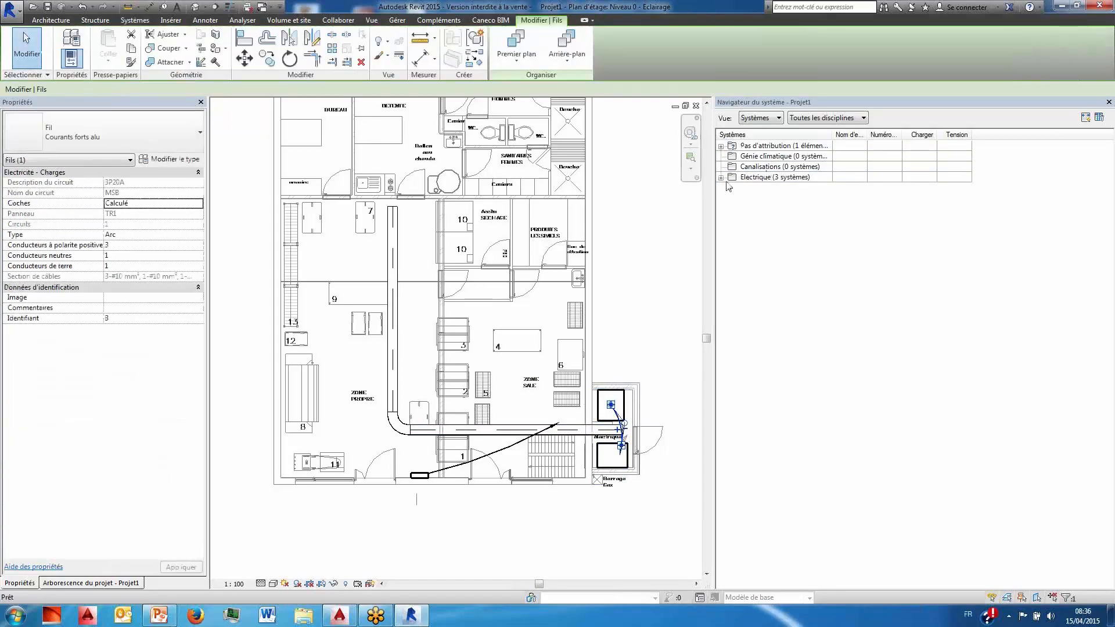
# - Expand the electrical power systems in the system browser and examine the supply hierarchy from TR1 through MSB to the distribution boards
pyautogui.click(721, 178)
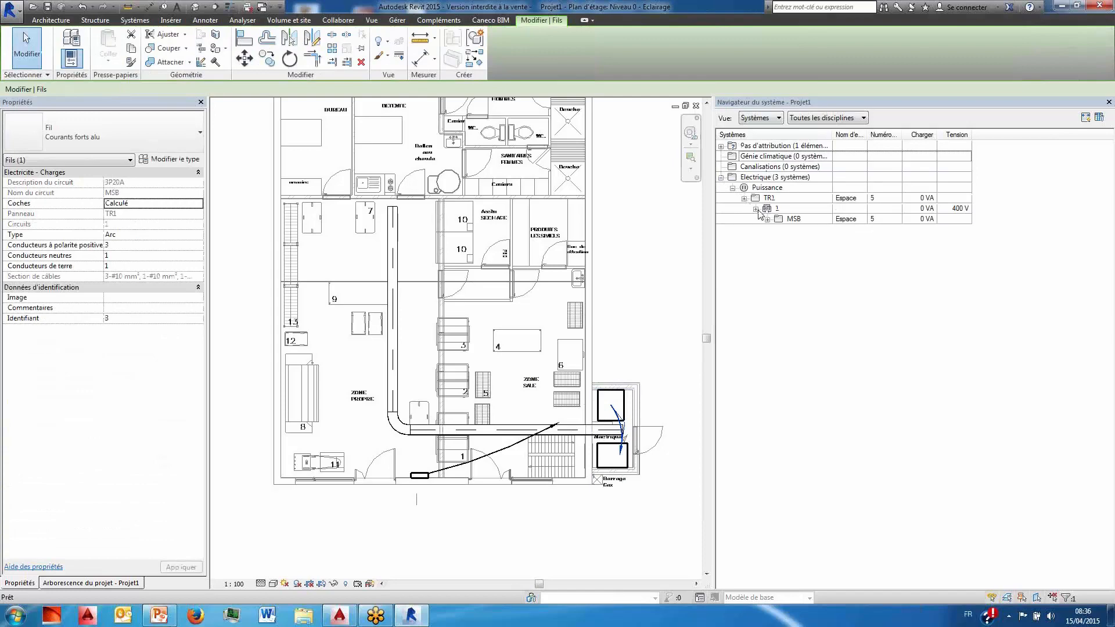
pyautogui.click(775, 220)
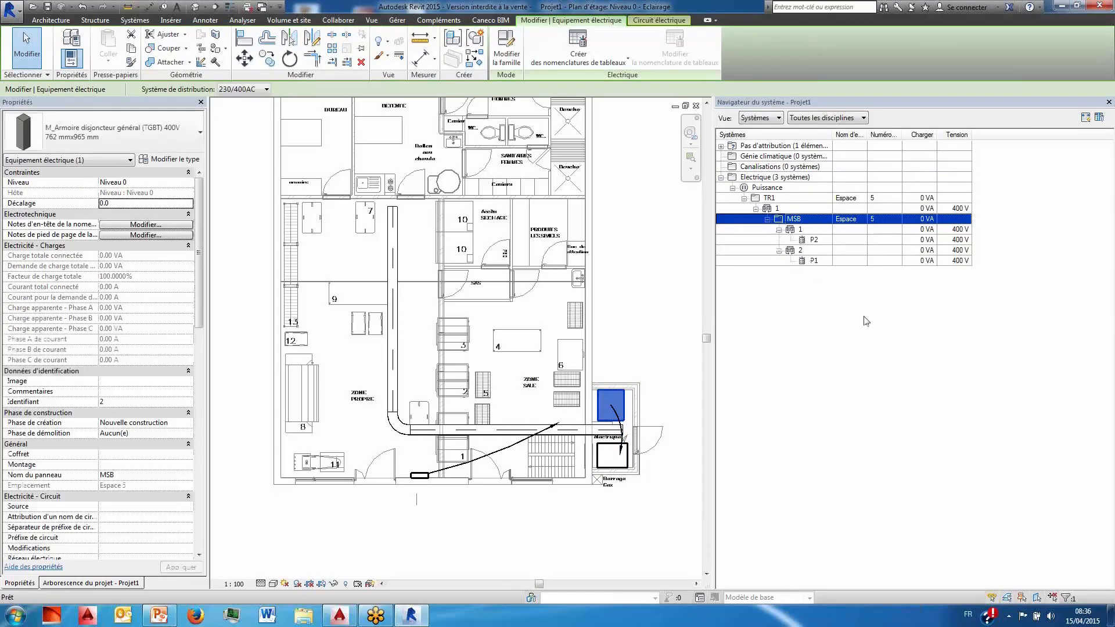
pyautogui.keyDown('ctrl'); pyautogui.click(789, 230); pyautogui.keyUp('ctrl')
pyautogui.press('Escape')
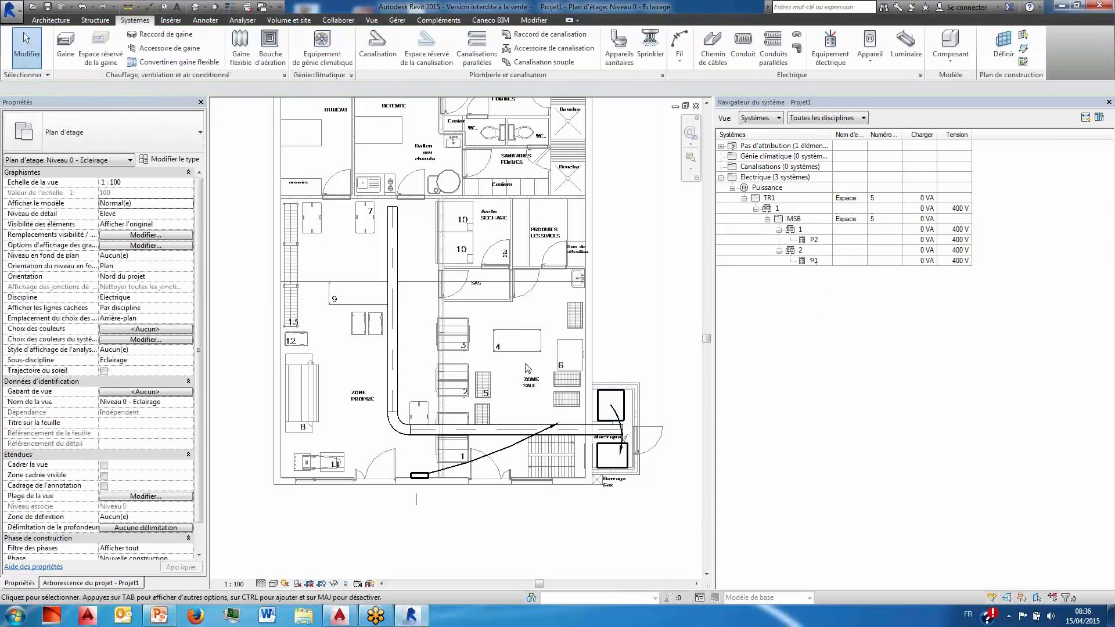
# - Set up a 600x600 Luminaire en retrait simple for placement on the Niveau 0 work plane with a 2800 offset
pyautogui.click(906, 45)
pyautogui.click(102, 134)
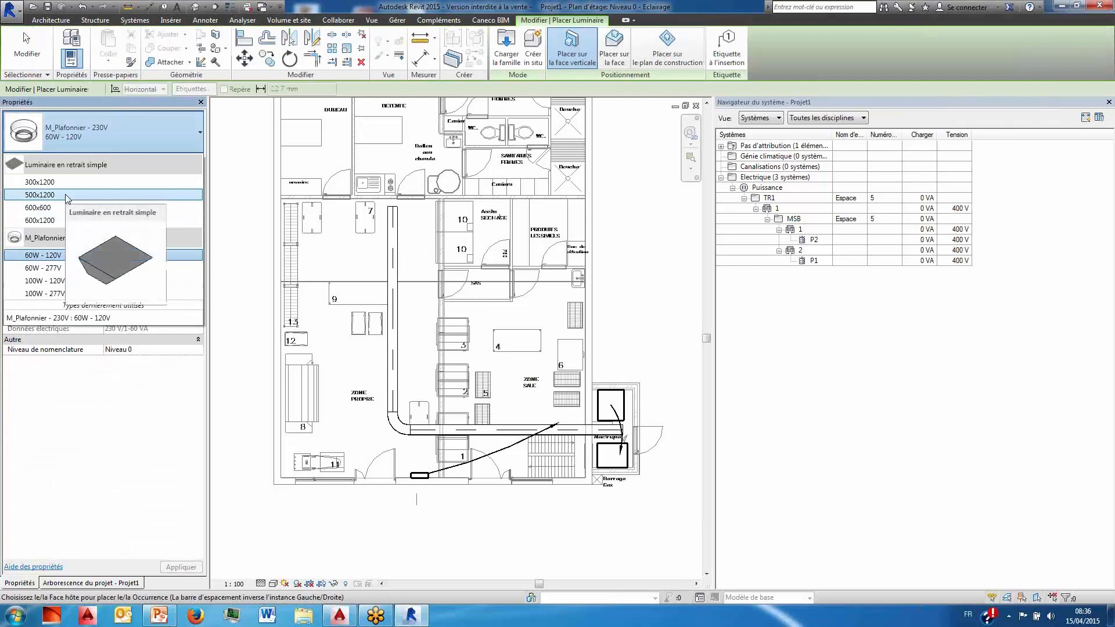
pyautogui.click(47, 208)
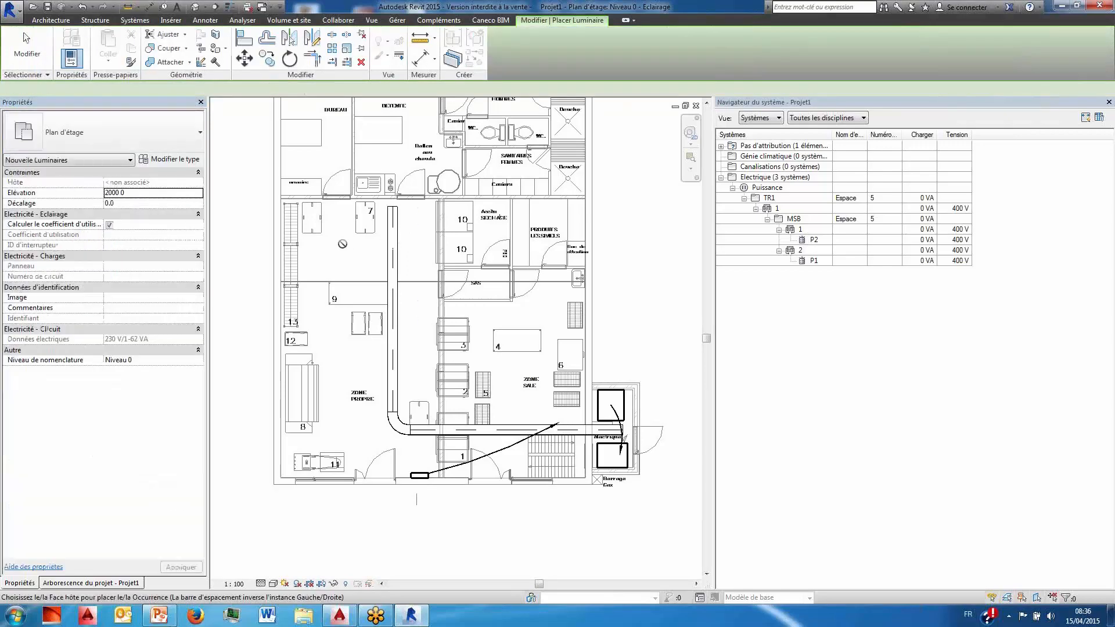
pyautogui.click(668, 50)
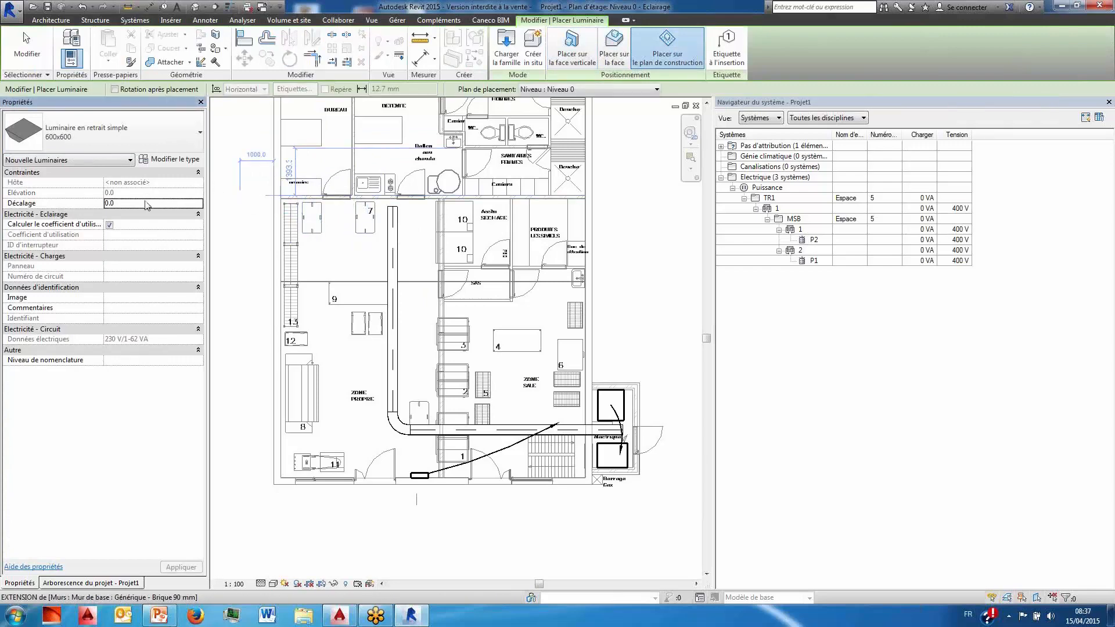
pyautogui.write('2800')
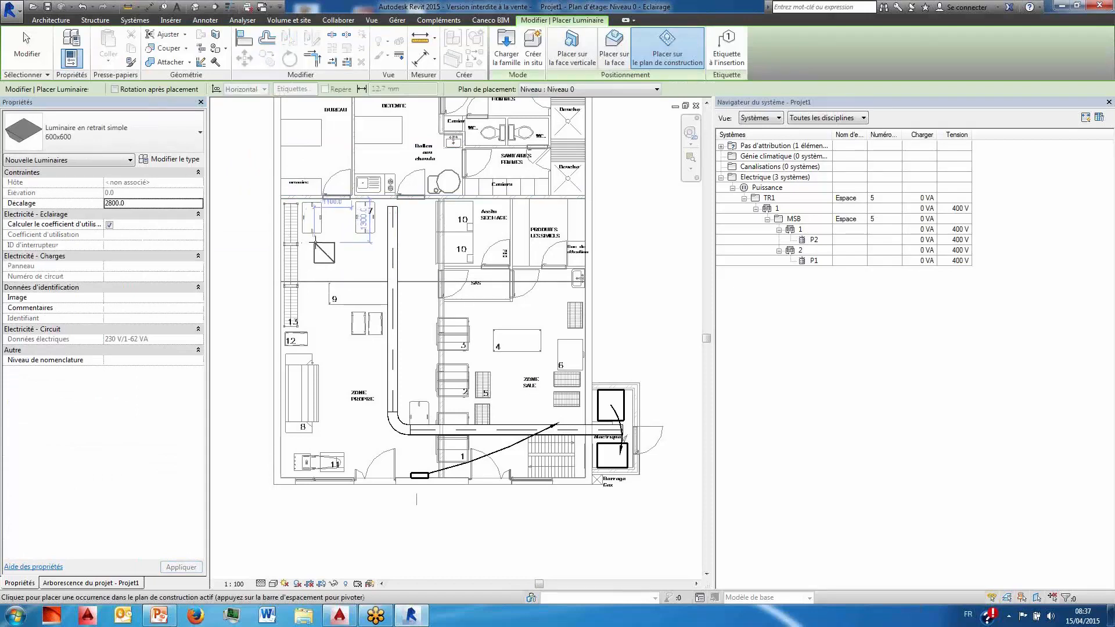
# - Place six 600x600 luminaires in Zone Propre as three aligned rows of two, one on each side of the cable tray
pyautogui.click(315, 243)
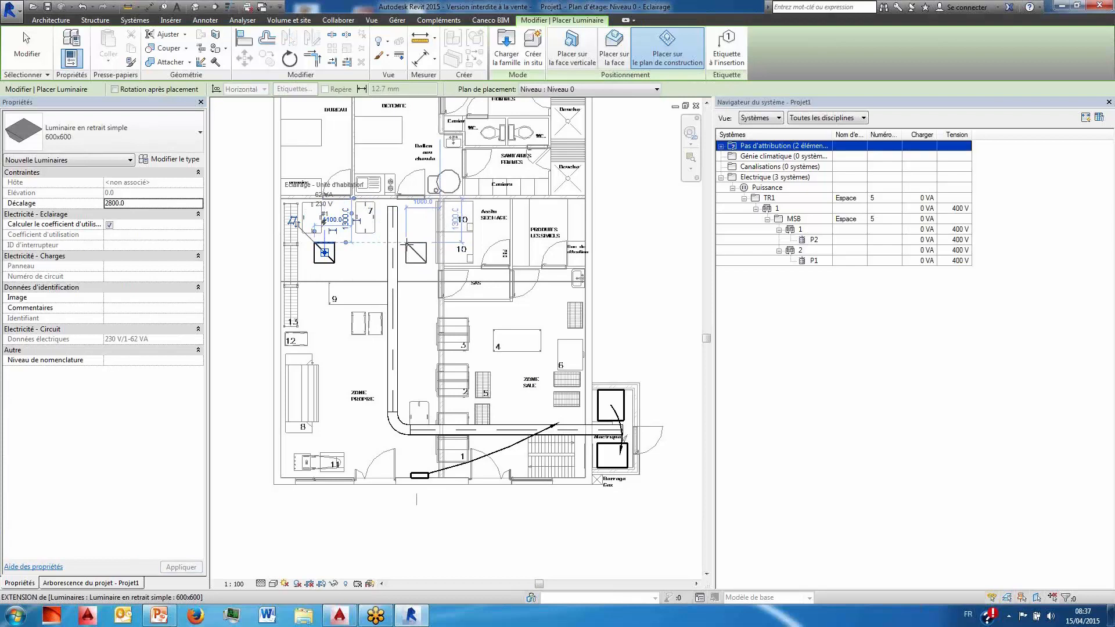
pyautogui.click(406, 242)
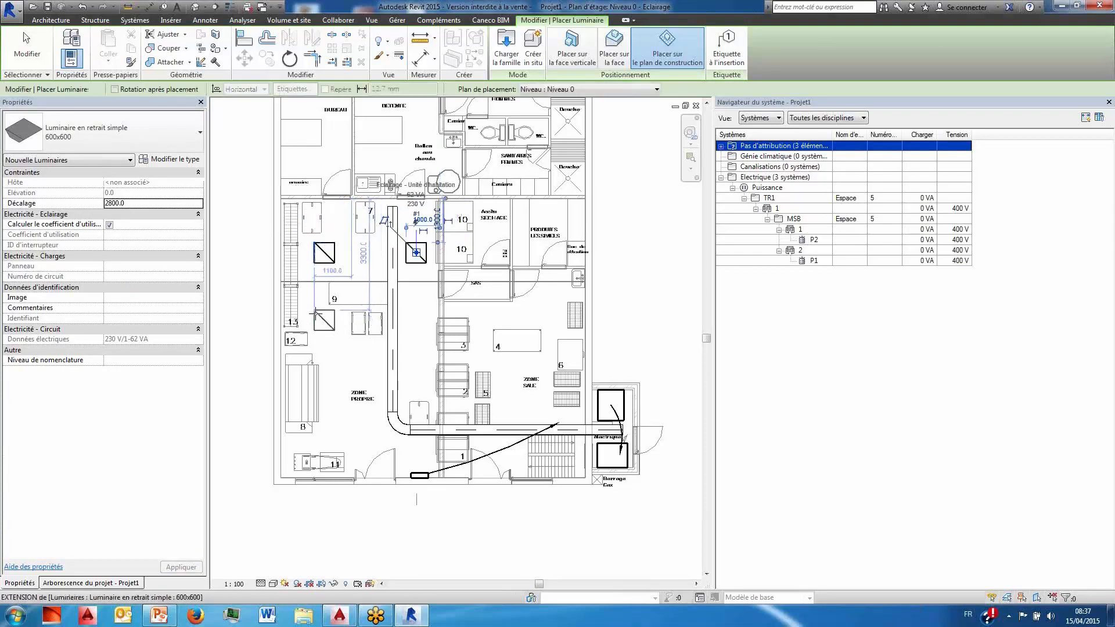
pyautogui.click(315, 314)
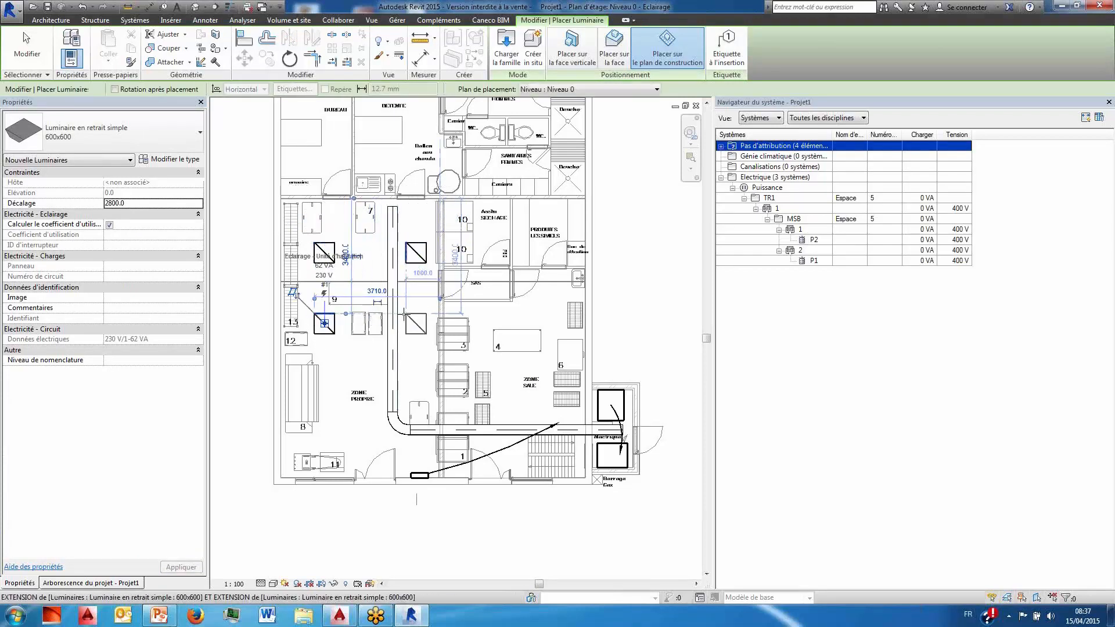
pyautogui.click(403, 314)
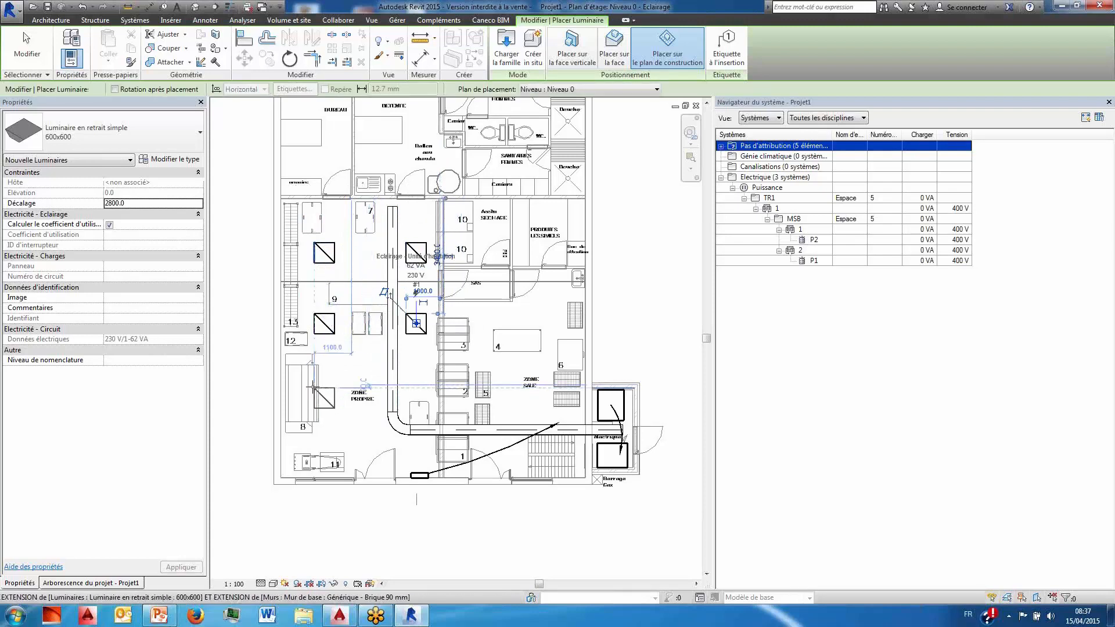
pyautogui.click(313, 388)
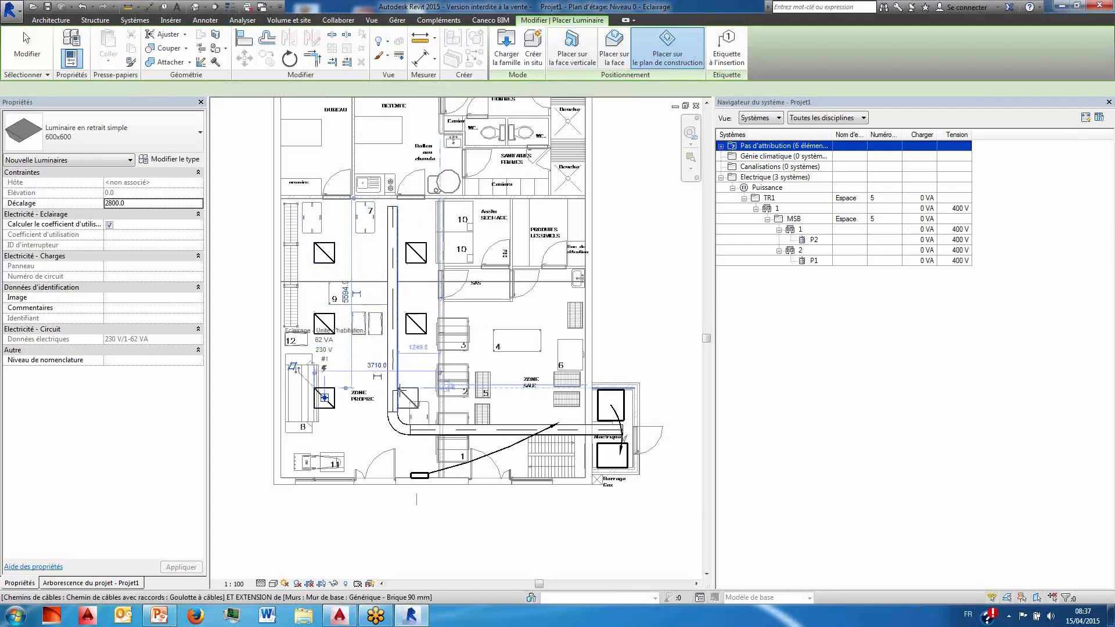
pyautogui.click(401, 391)
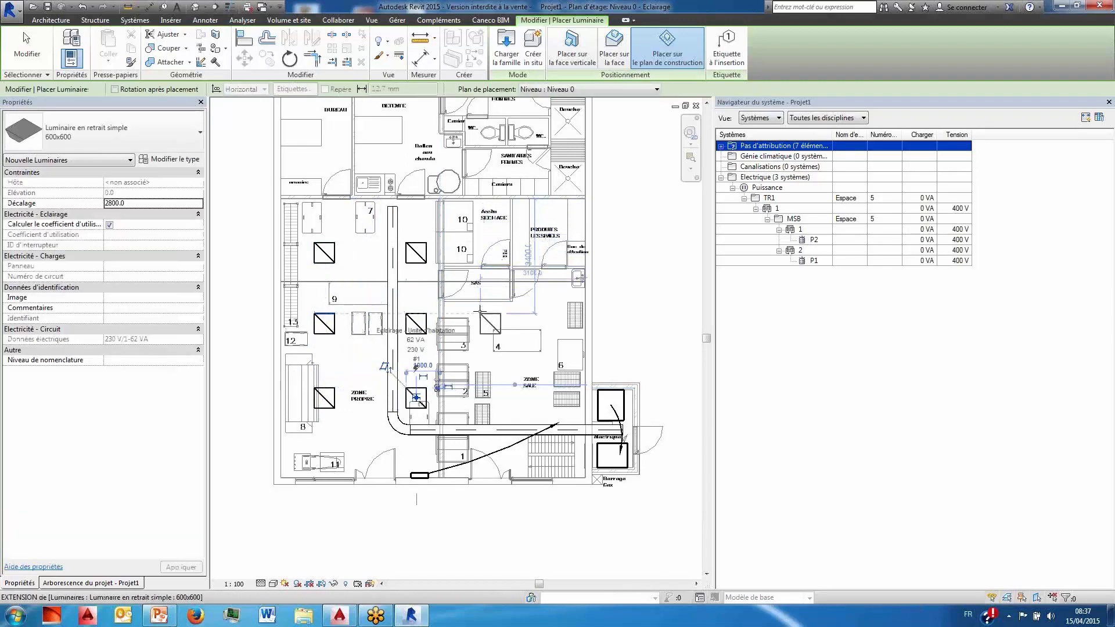
# - Place two 600x600 luminaires in Zone Sale, one beside item 4 and one by the room label
pyautogui.click(484, 315)
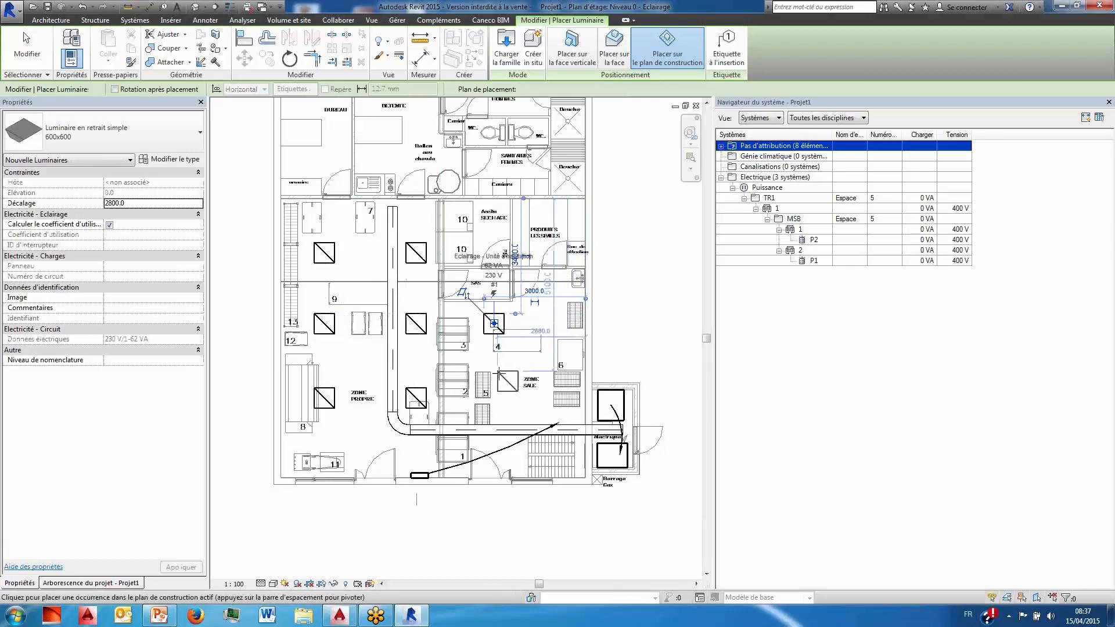
pyautogui.click(514, 387)
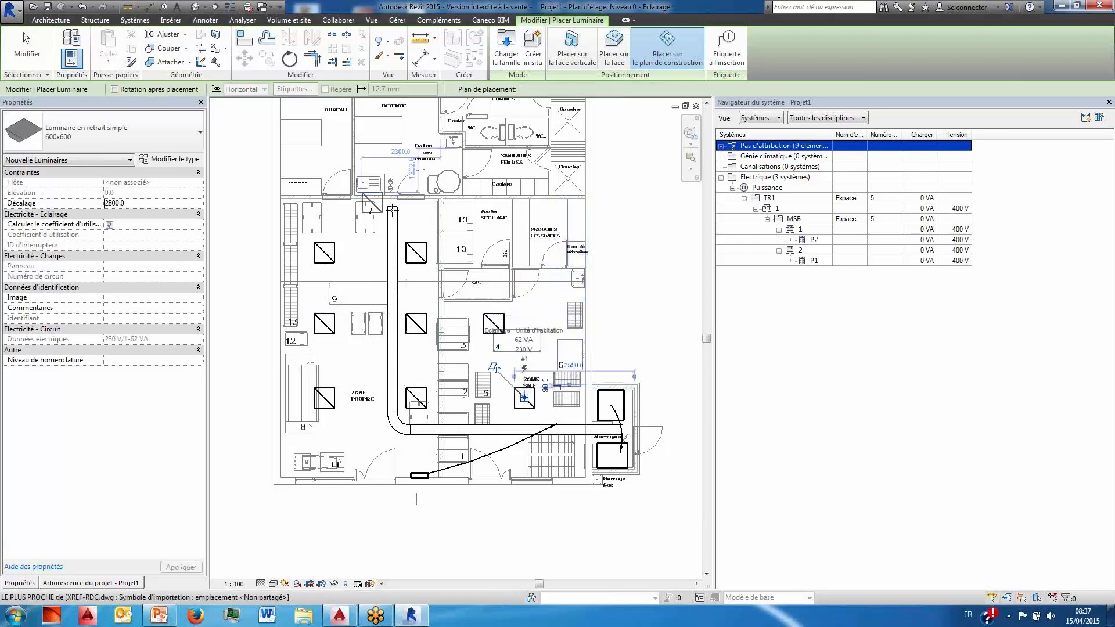
pyautogui.moveTo(484, 173); pyautogui.dragTo(449, 214, button='middle')
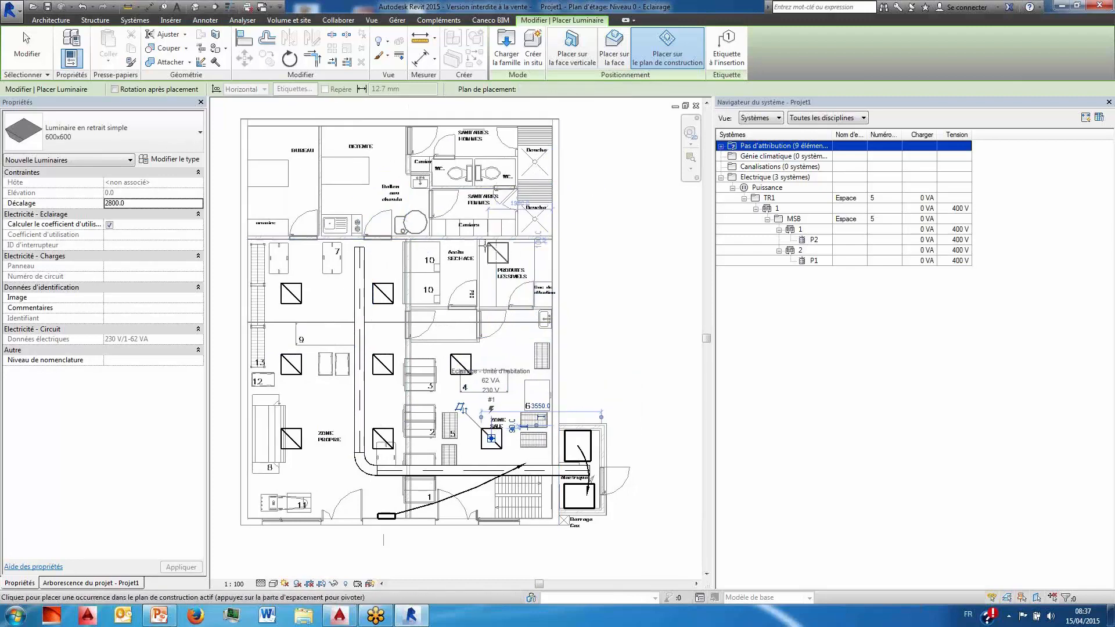
# - Place four M_Moteur Monophasé - 241 motors on Niveau 0: one on each upper Zone Propre machine, one below item 9, one on item 4
pyautogui.press('Escape')
pyautogui.press('Escape')
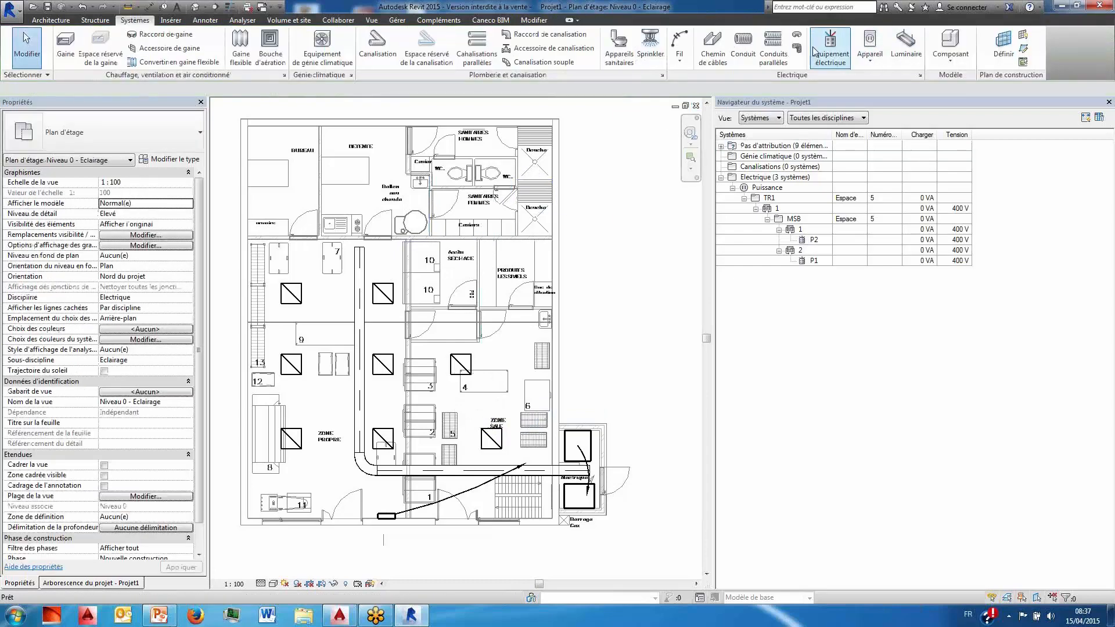
pyautogui.click(869, 55)
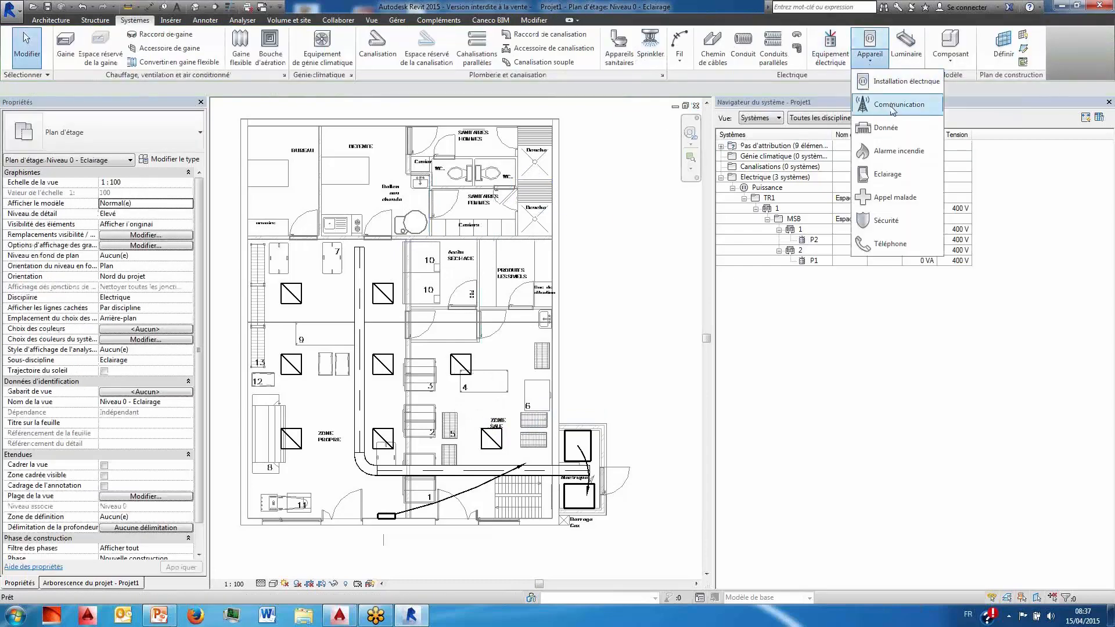
pyautogui.click(893, 85)
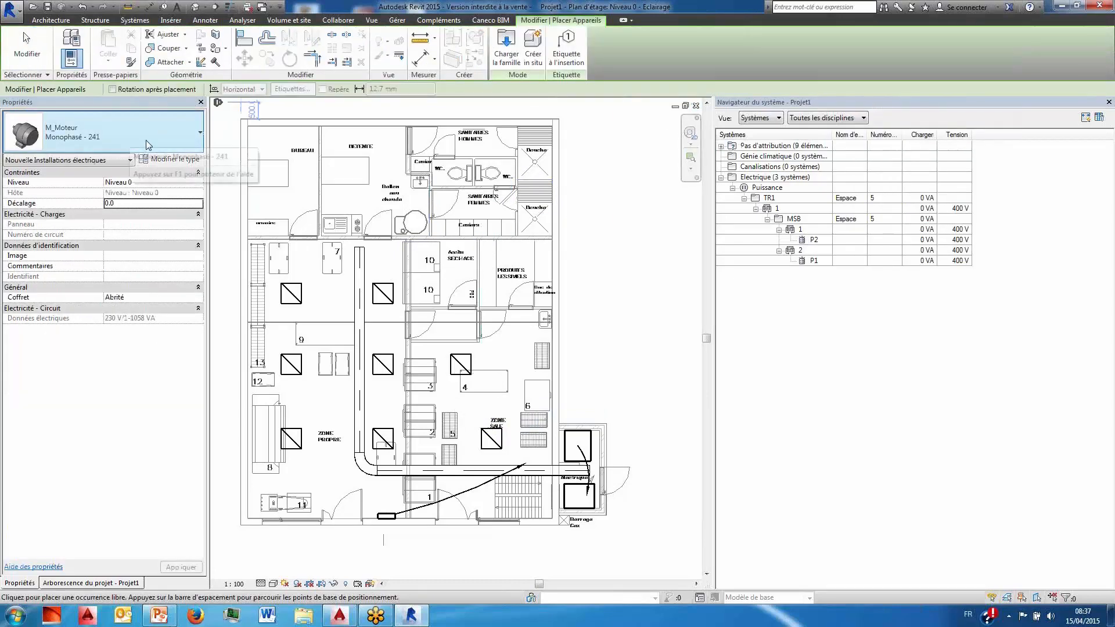
pyautogui.scroll(2, 276, 253)
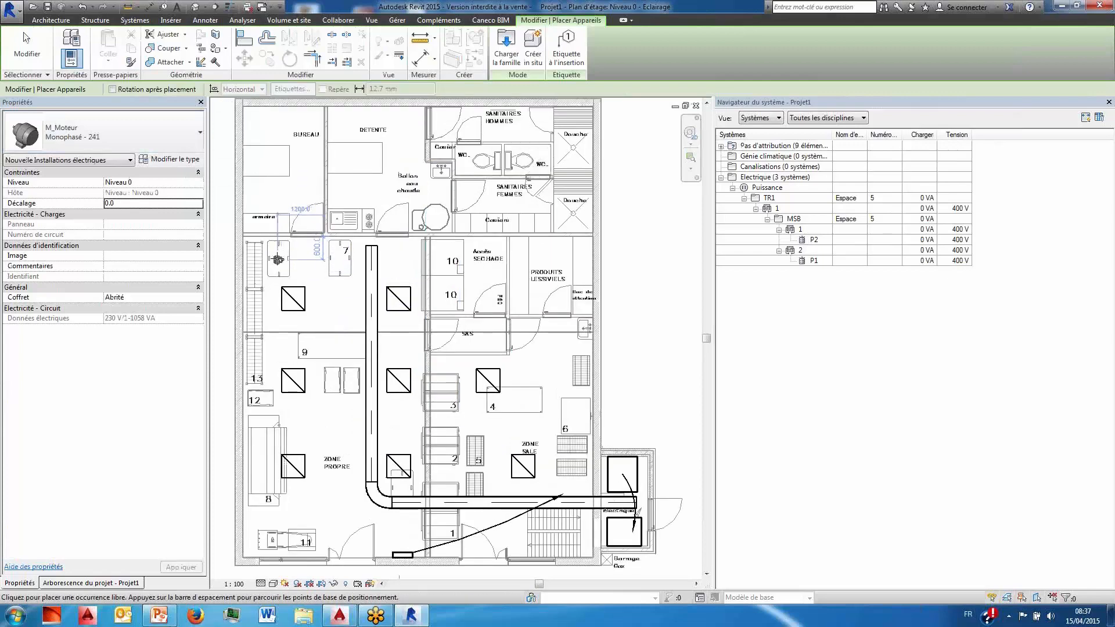
pyautogui.click(279, 259)
pyautogui.click(279, 260)
pyautogui.click(341, 260)
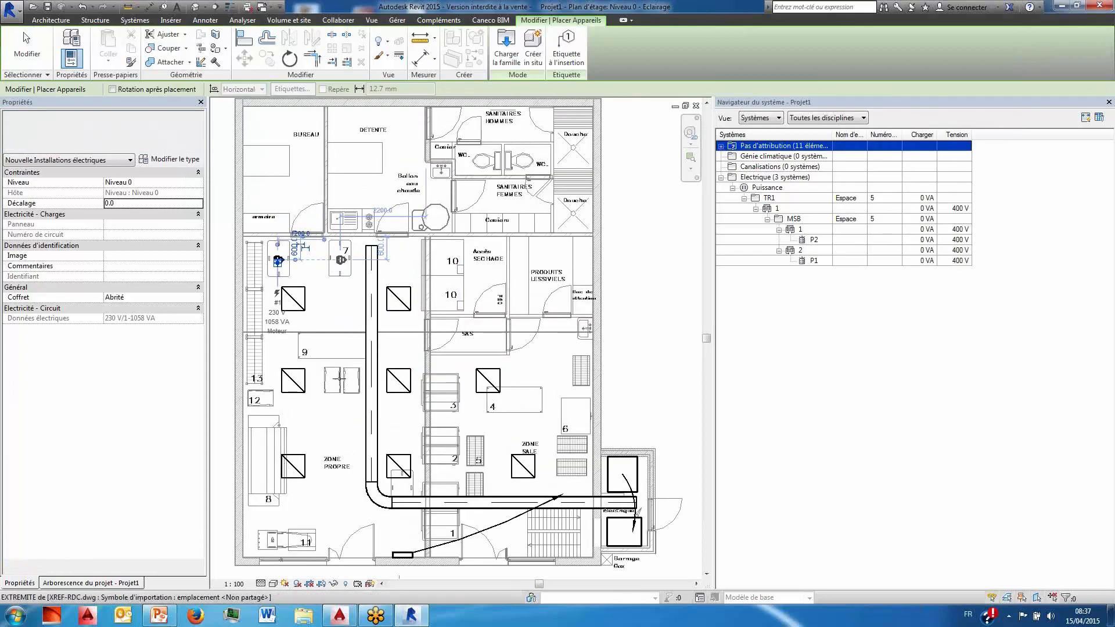
pyautogui.click(332, 381)
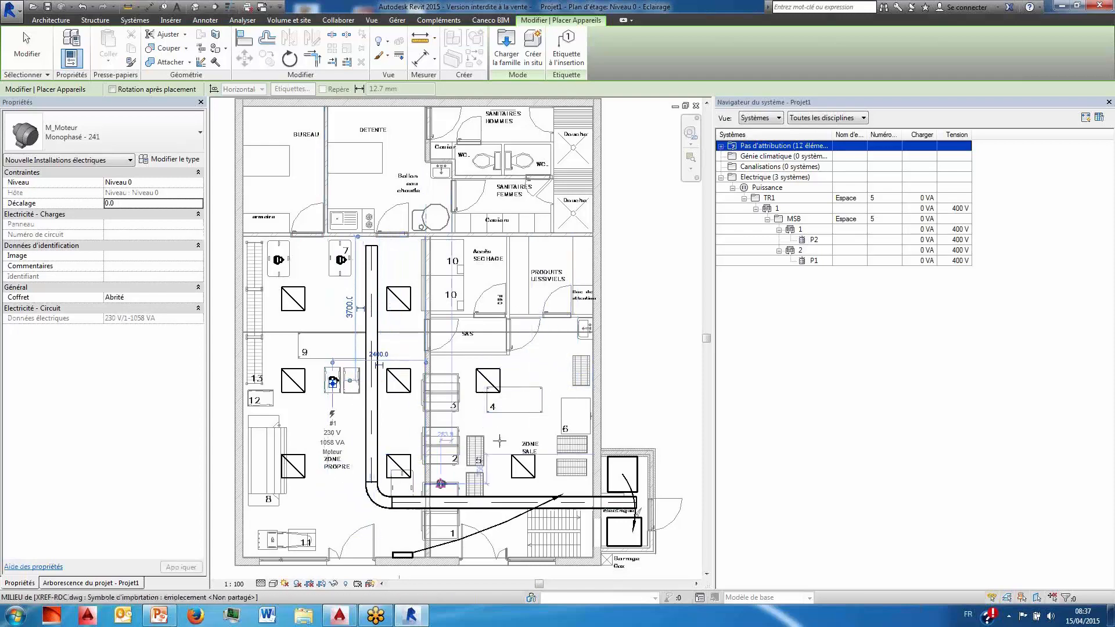
pyautogui.click(518, 401)
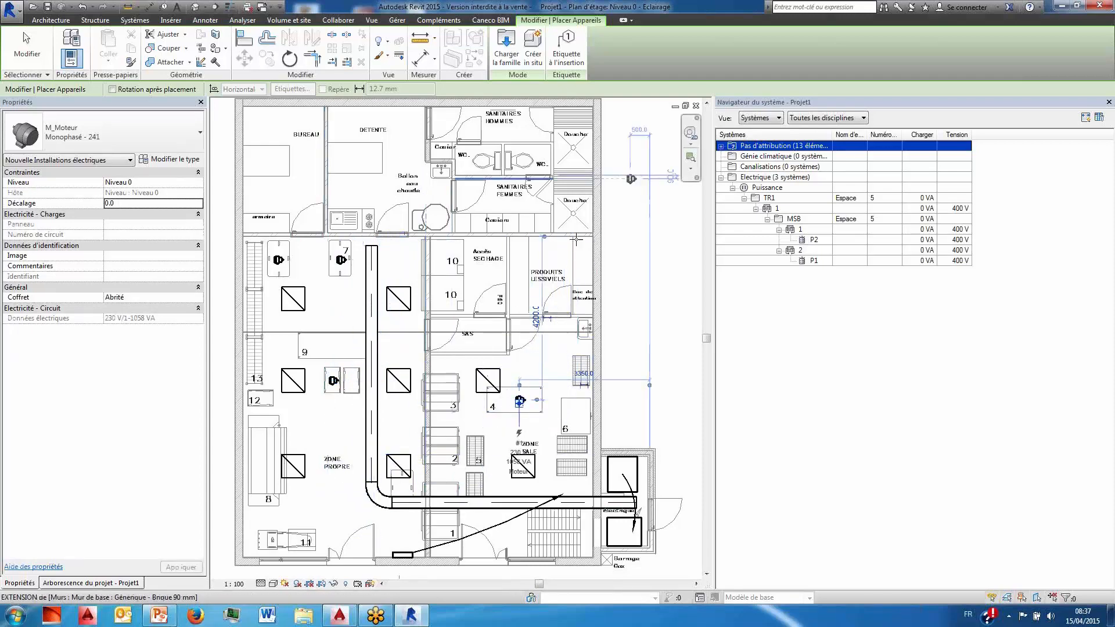
pyautogui.press('Escape')
pyautogui.press('Escape')
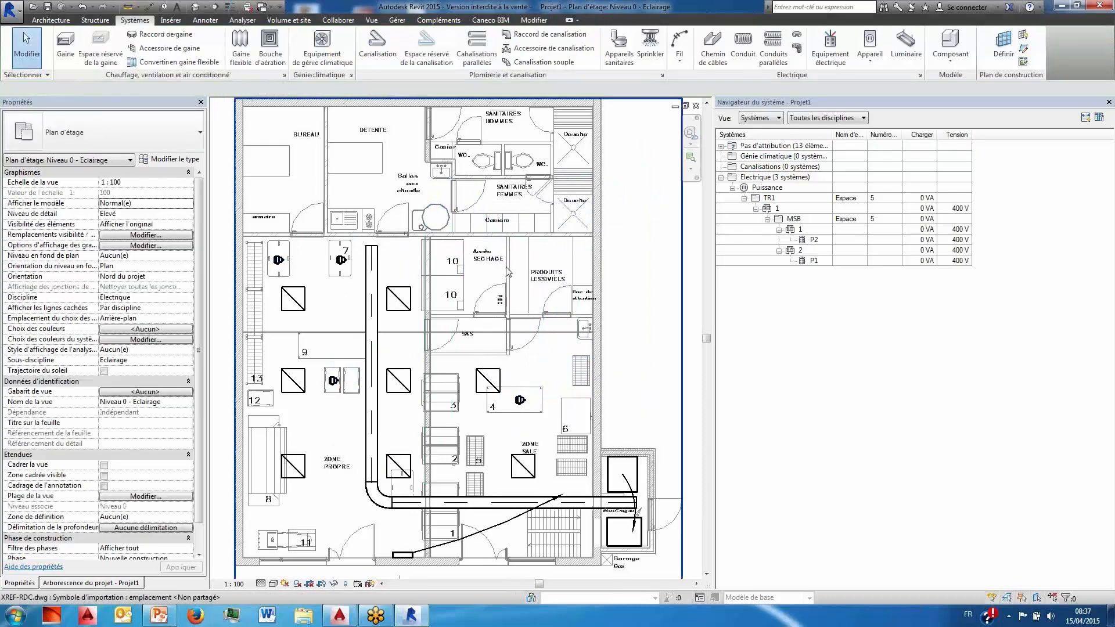
# - In the Niveau 1 - Eclairage plan, place one 600x600 luminaire on the work plane in each of Bureau 1, Bureau 2 and Bureau 3
pyautogui.hotkey('ctrl', 'Tab')
pyautogui.moveTo(478, 244); pyautogui.dragTo(520, 311, button='middle')
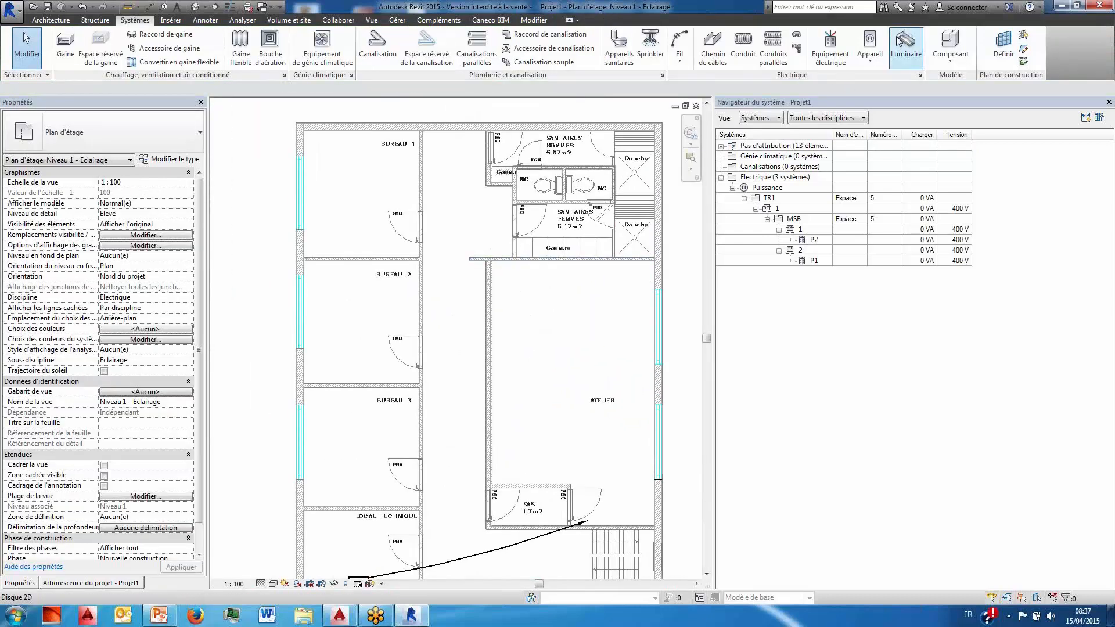
pyautogui.click(907, 50)
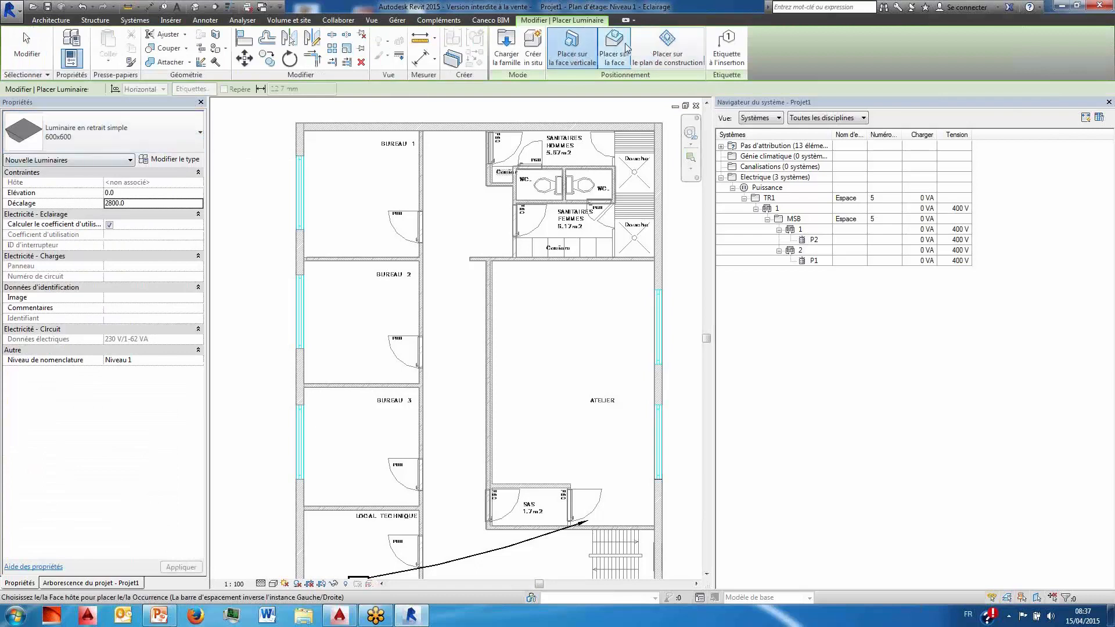
pyautogui.click(667, 49)
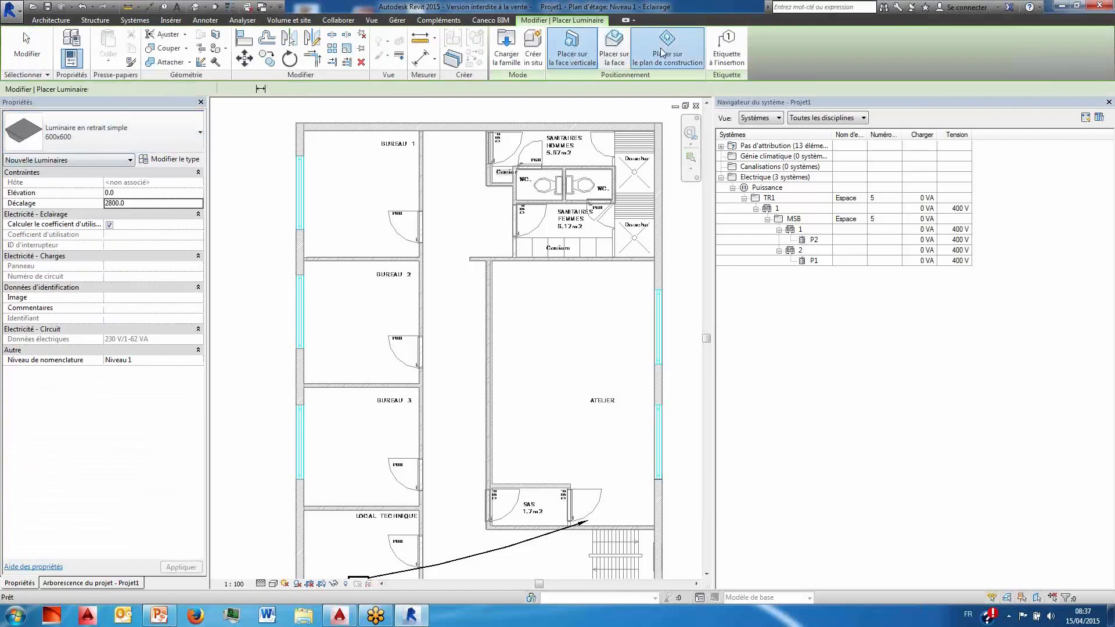
pyautogui.click(365, 185)
pyautogui.click(361, 323)
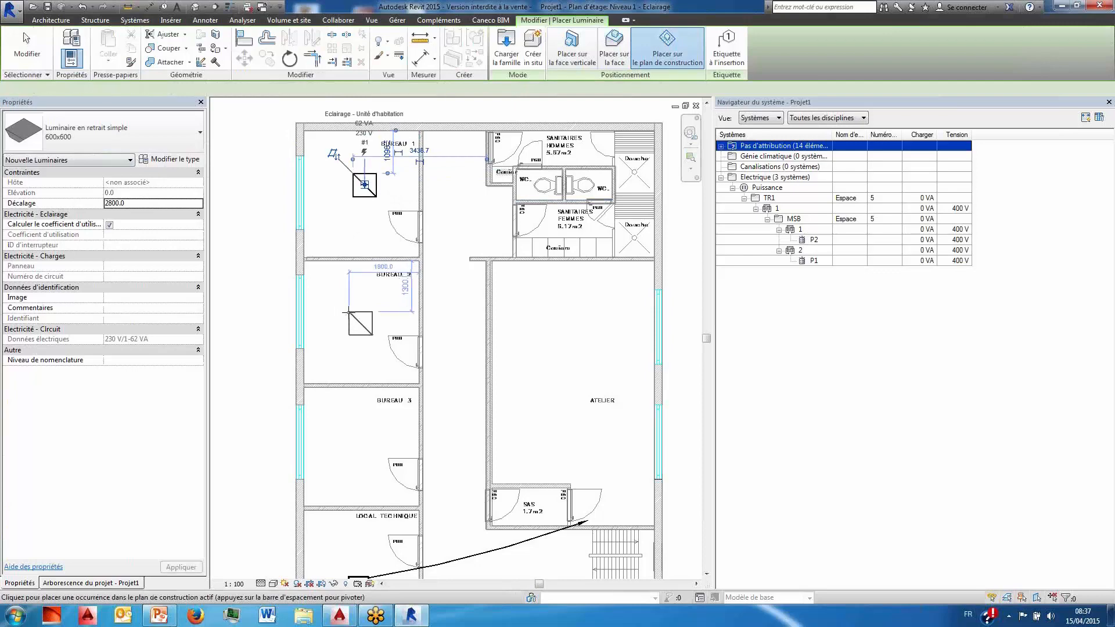
pyautogui.moveTo(359, 386); pyautogui.dragTo(385, 202, button='middle')
pyautogui.click(386, 268)
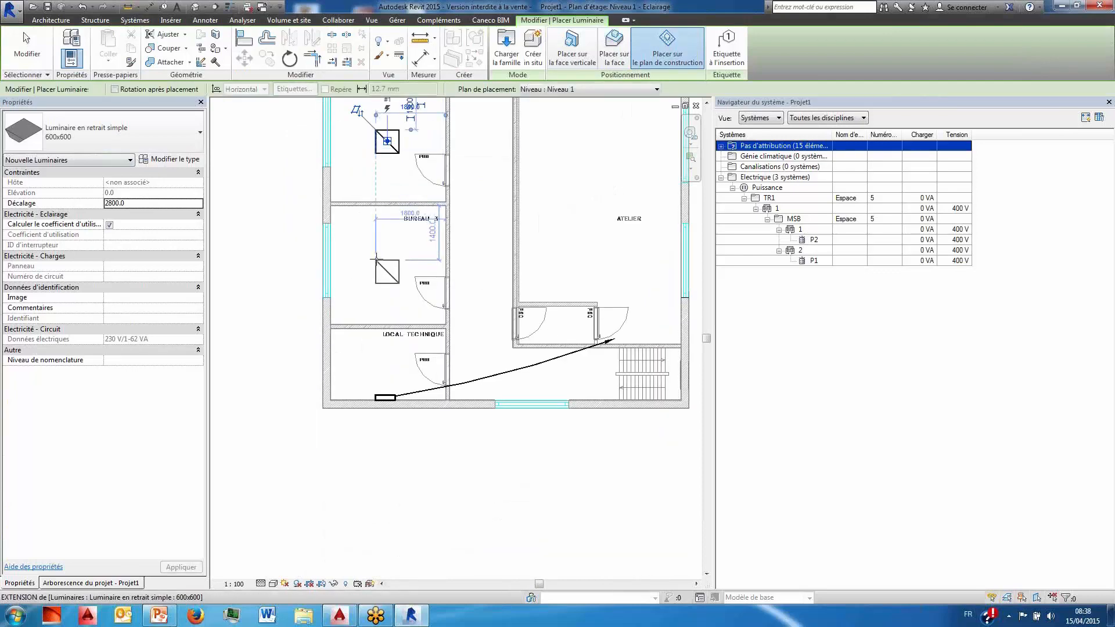
# - Place five 600x600 luminaires in the Atelier: two aligned rows of two, plus one near the SAS door in line with the window-side column
pyautogui.moveTo(524, 261); pyautogui.dragTo(389, 341, button='middle')
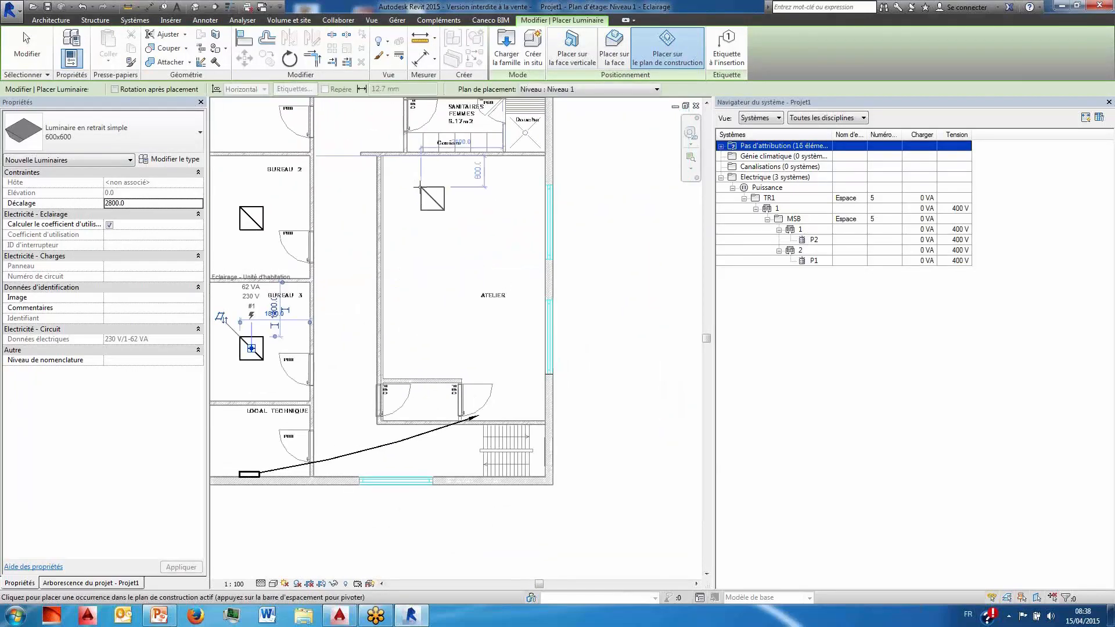
pyautogui.click(416, 188)
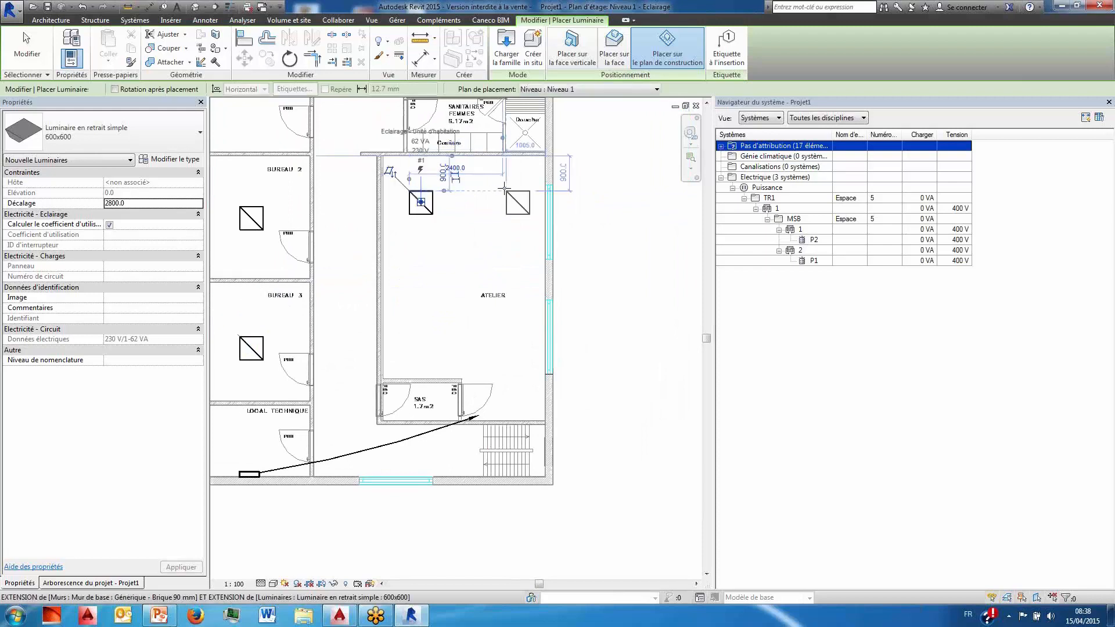
pyautogui.click(495, 192)
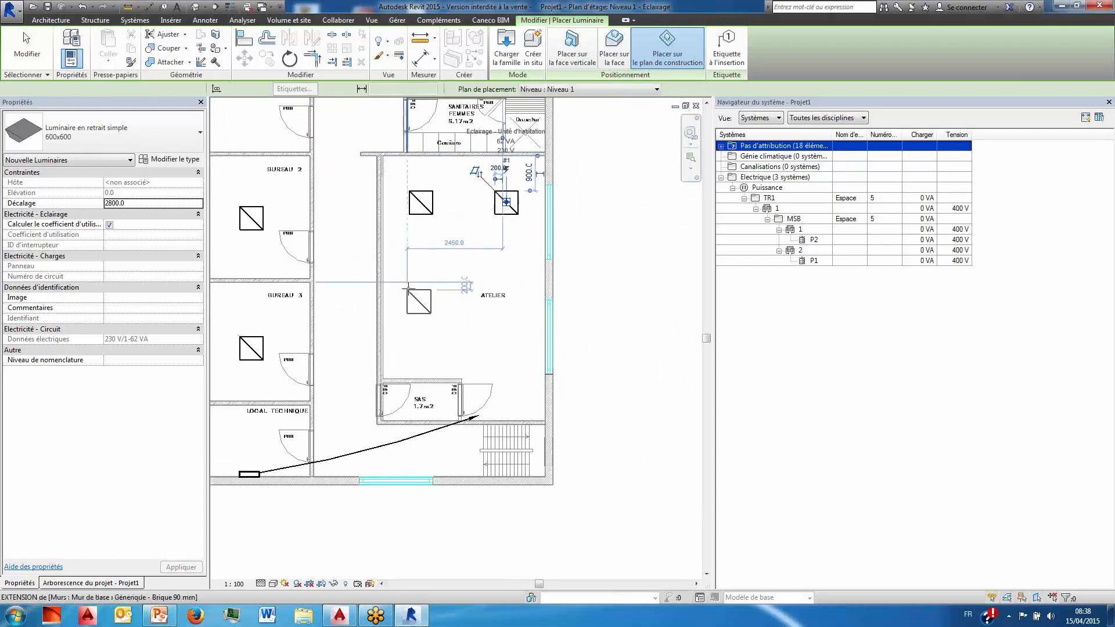
pyautogui.click(411, 287)
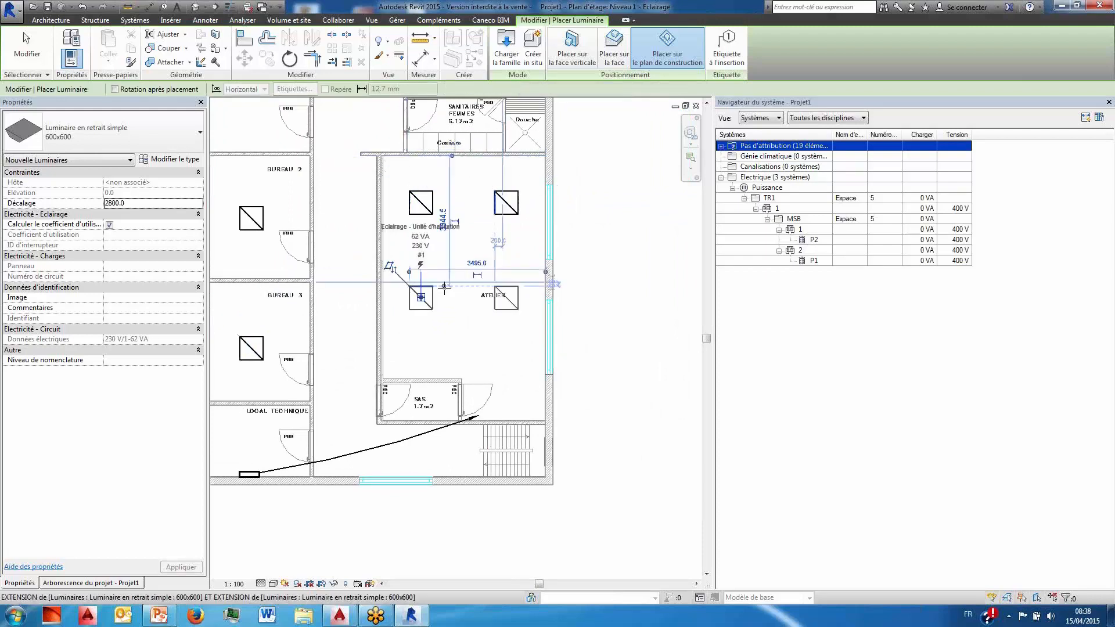
pyautogui.click(495, 289)
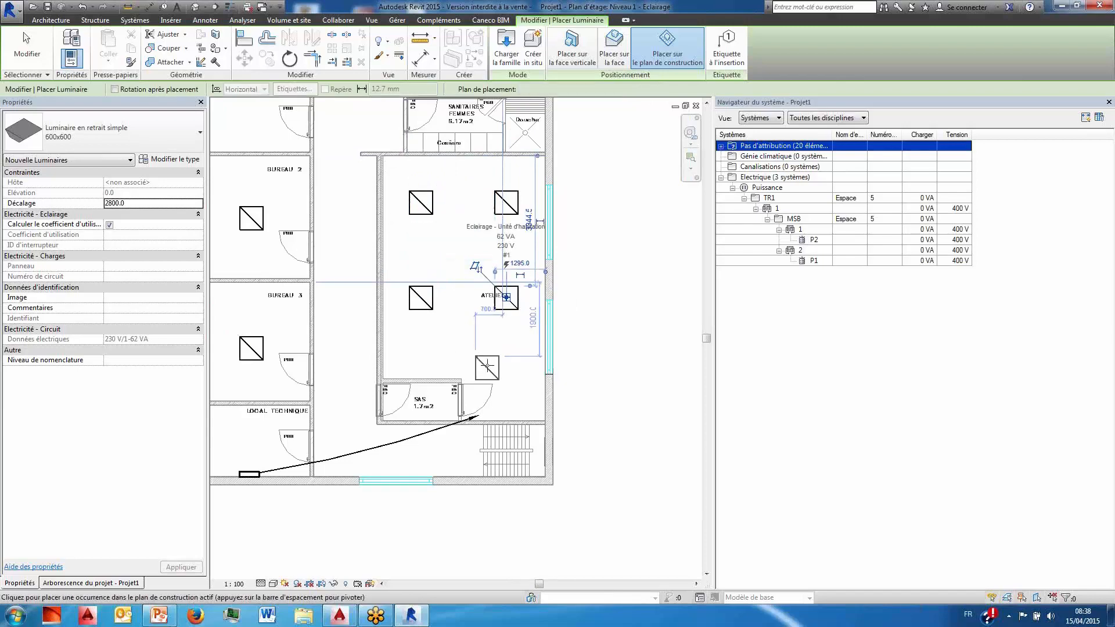
pyautogui.click(497, 372)
pyautogui.press('Escape')
pyautogui.press('Escape')
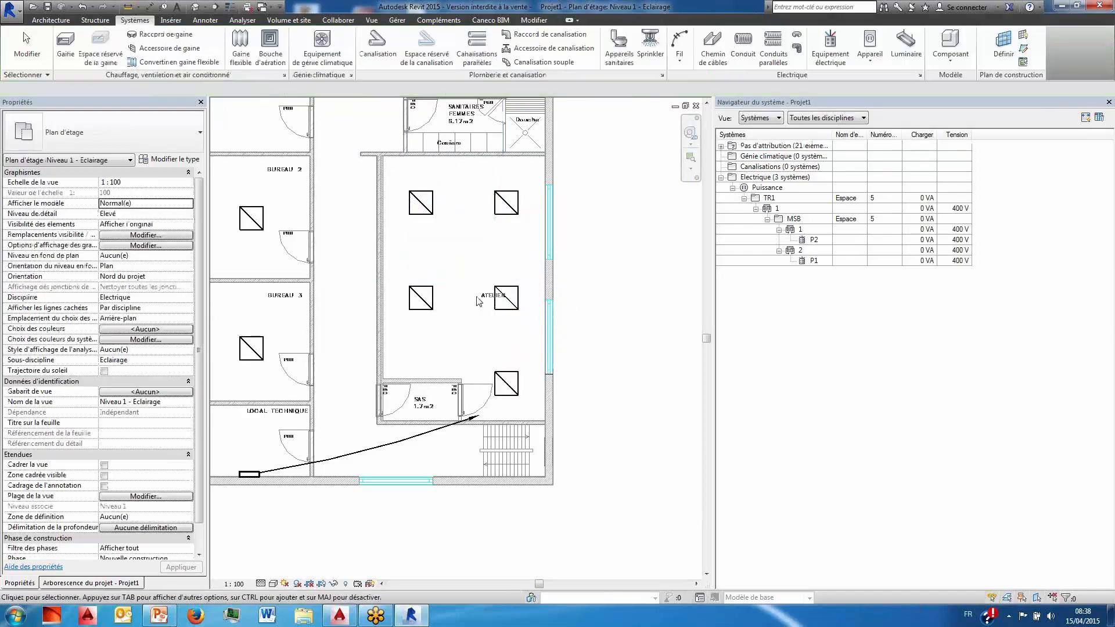
# - Create a power circuit from the three Bureau luminaires, connect it to panel P2 in the Local Technique and wire it with arcs
pyautogui.scroll(-3, 494, 315)
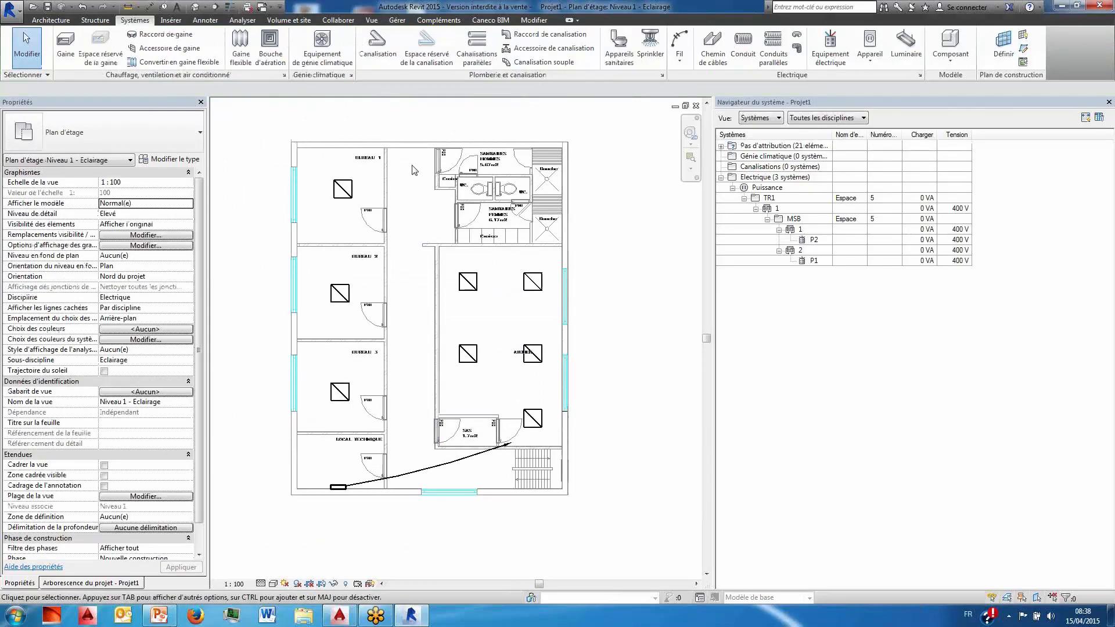
pyautogui.moveTo(259, 168); pyautogui.dragTo(369, 439)
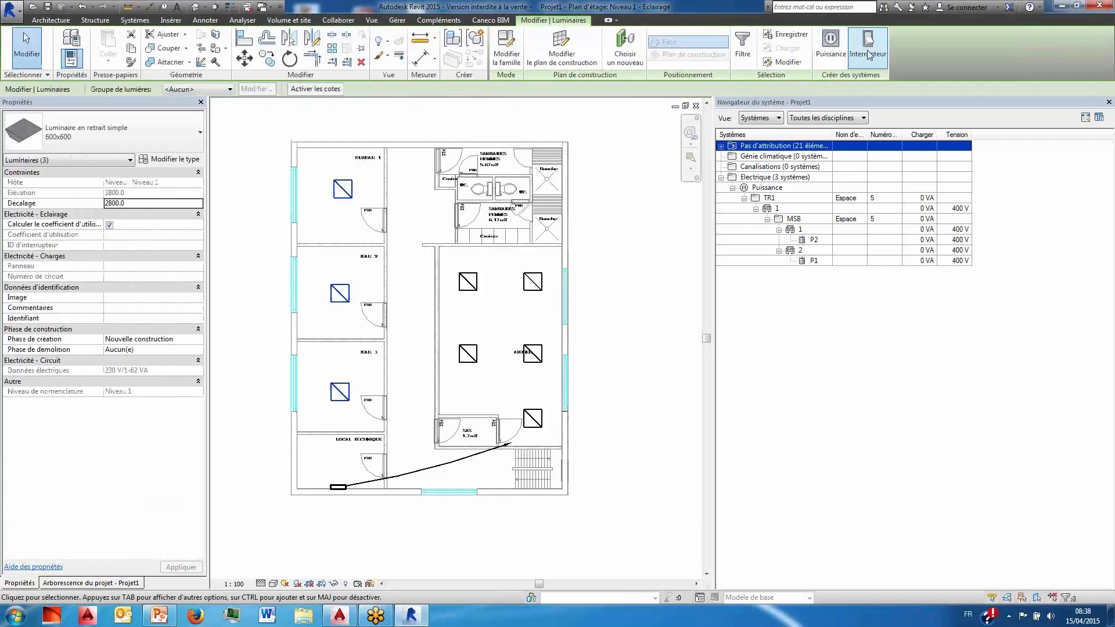
pyautogui.click(841, 50)
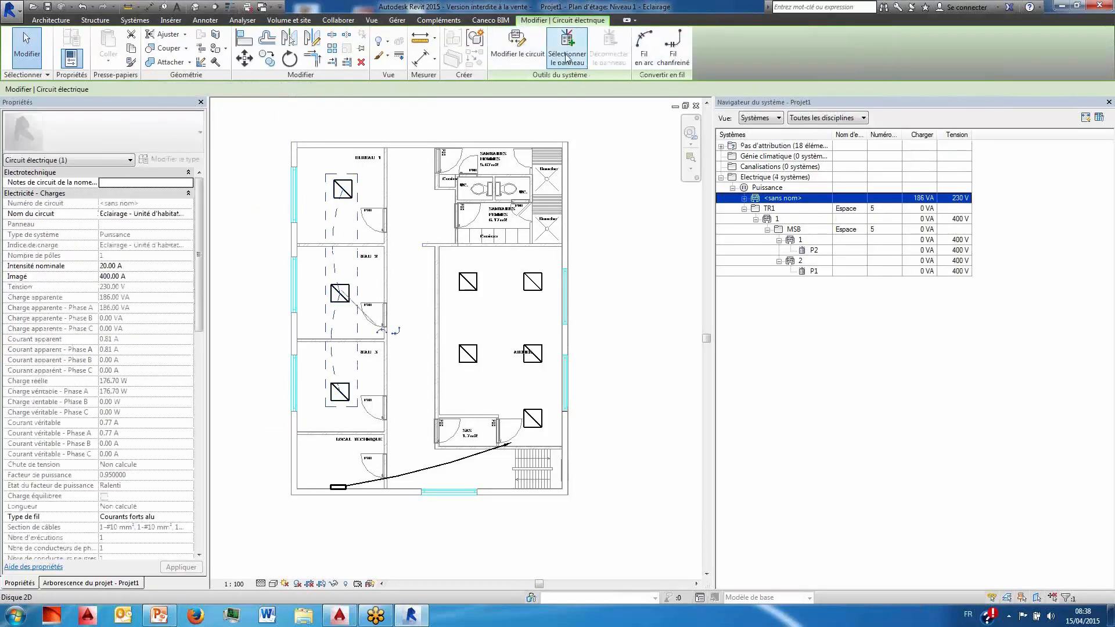
pyautogui.click(567, 51)
pyautogui.click(337, 491)
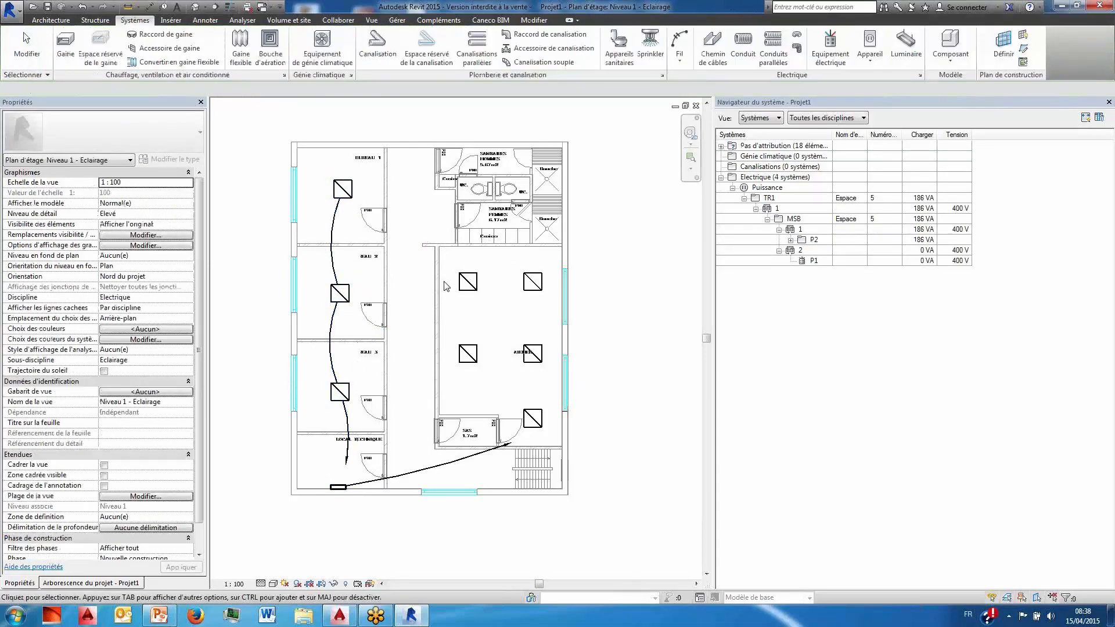
# - Create a power circuit from the three window-side Atelier luminaires, connect it to panel P2 and wire it with arcs
pyautogui.moveTo(456, 262); pyautogui.dragTo(496, 391)
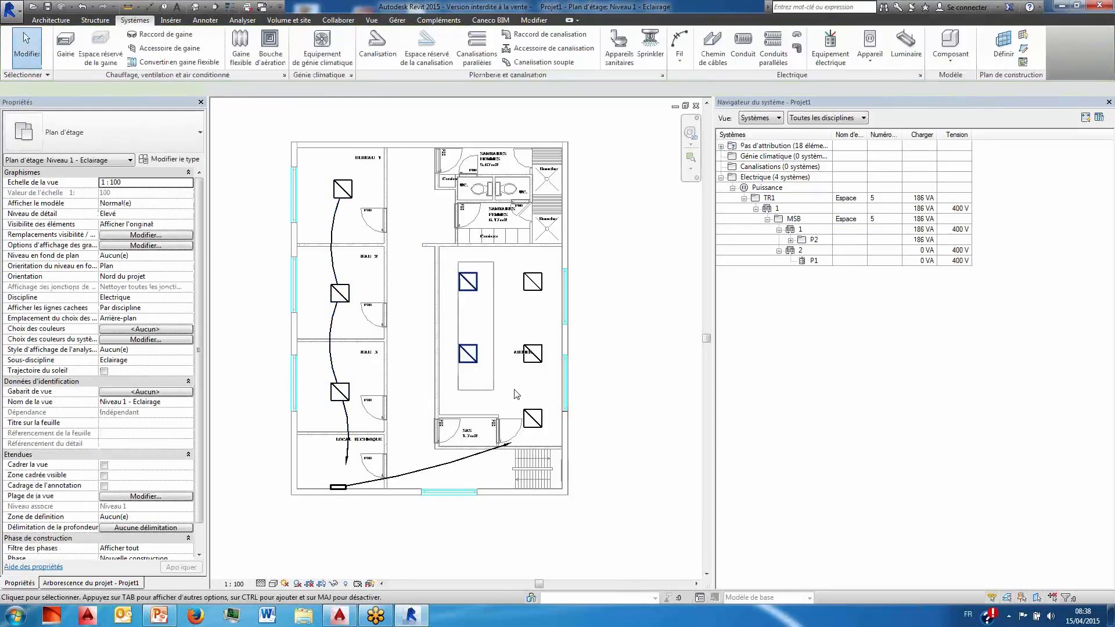
pyautogui.keyDown('ctrl'); pyautogui.click(542, 417); pyautogui.keyUp('ctrl')
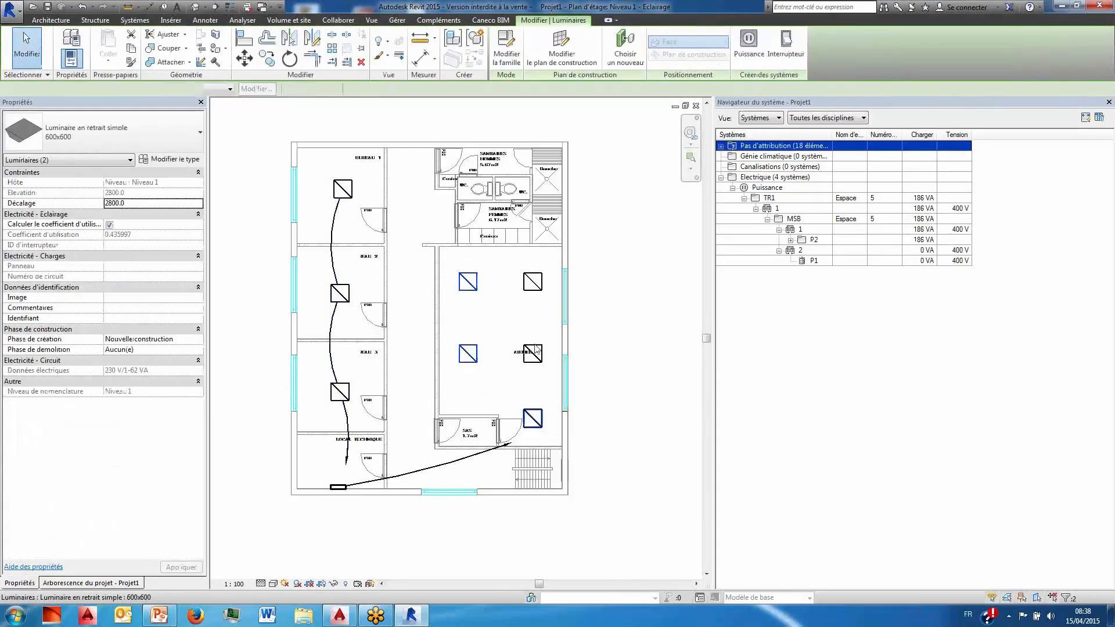
pyautogui.click(535, 284)
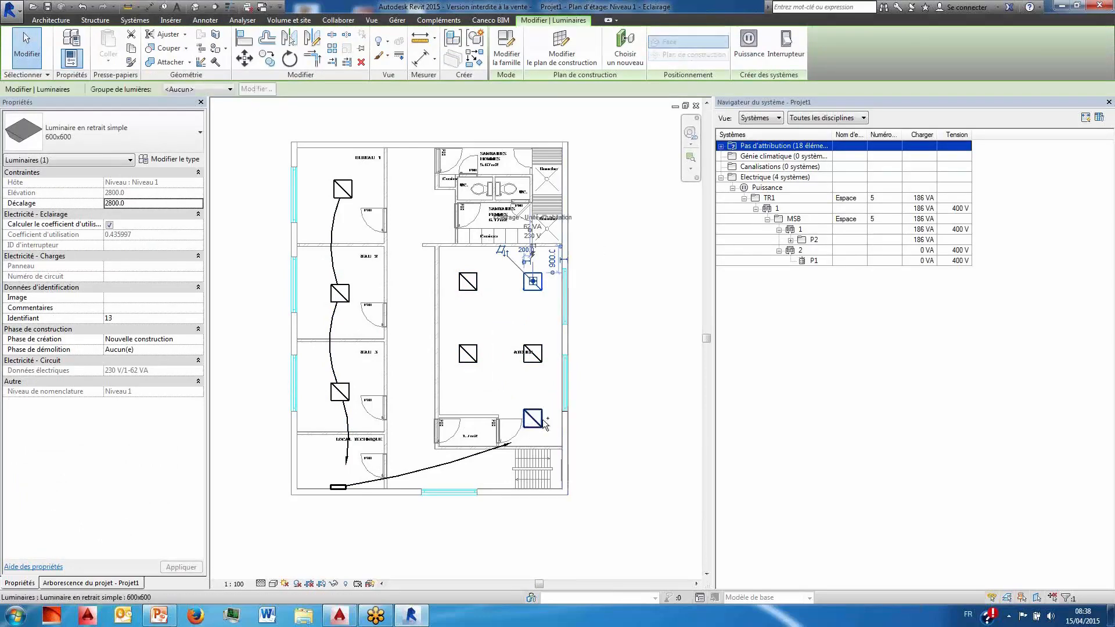
pyautogui.keyDown('ctrl'); pyautogui.click(539, 414); pyautogui.keyUp('ctrl')
pyautogui.keyDown('ctrl'); pyautogui.click(536, 355); pyautogui.keyUp('ctrl')
pyautogui.click(831, 42)
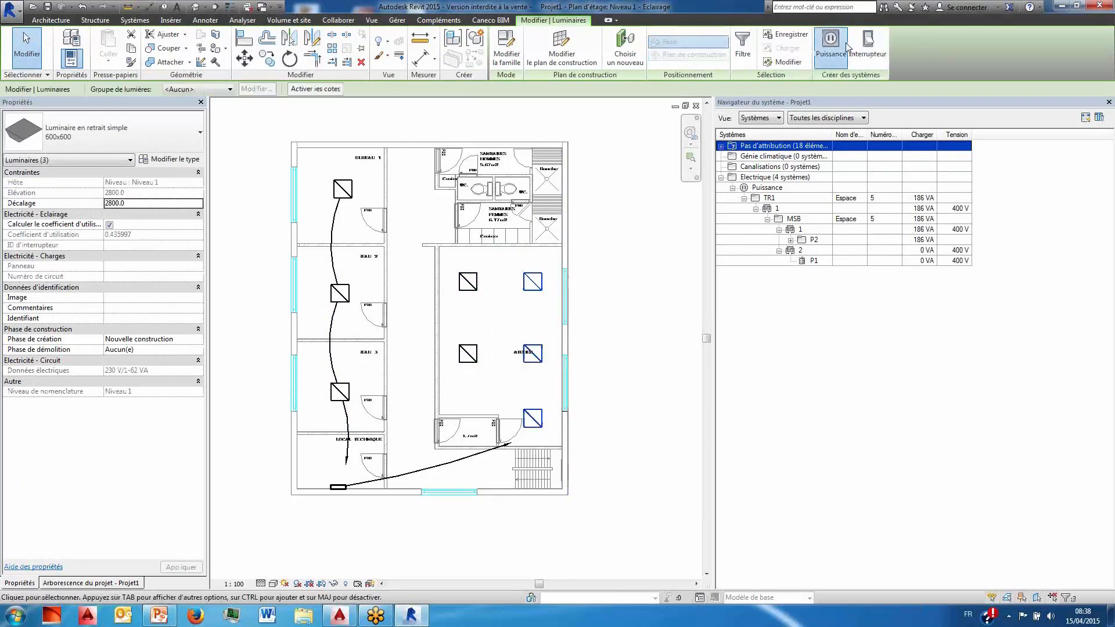
pyautogui.click(552, 46)
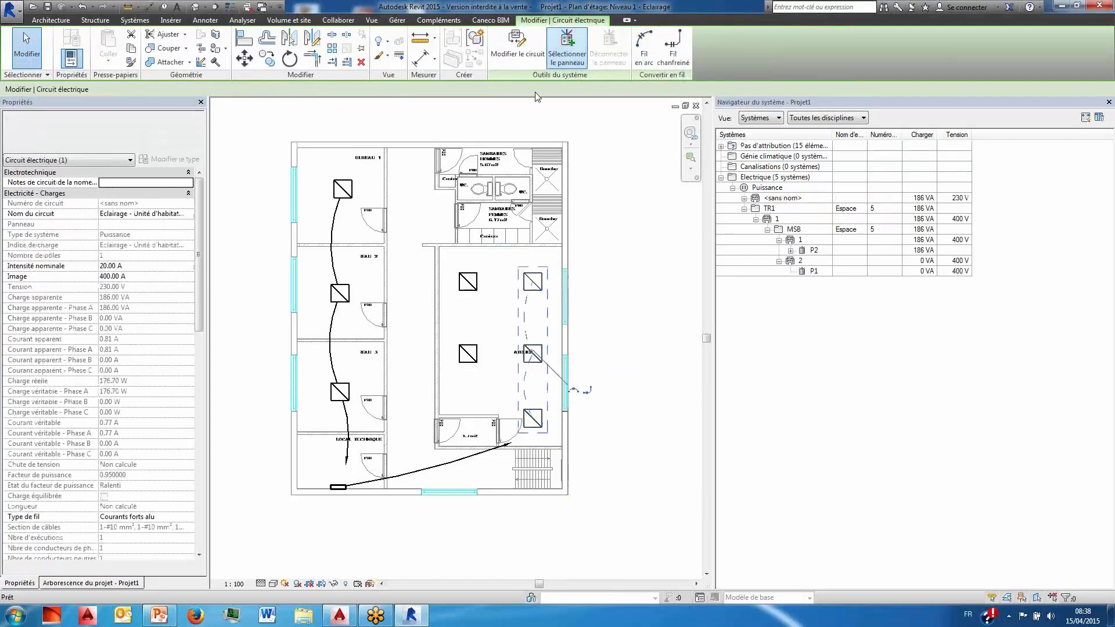
pyautogui.click(340, 487)
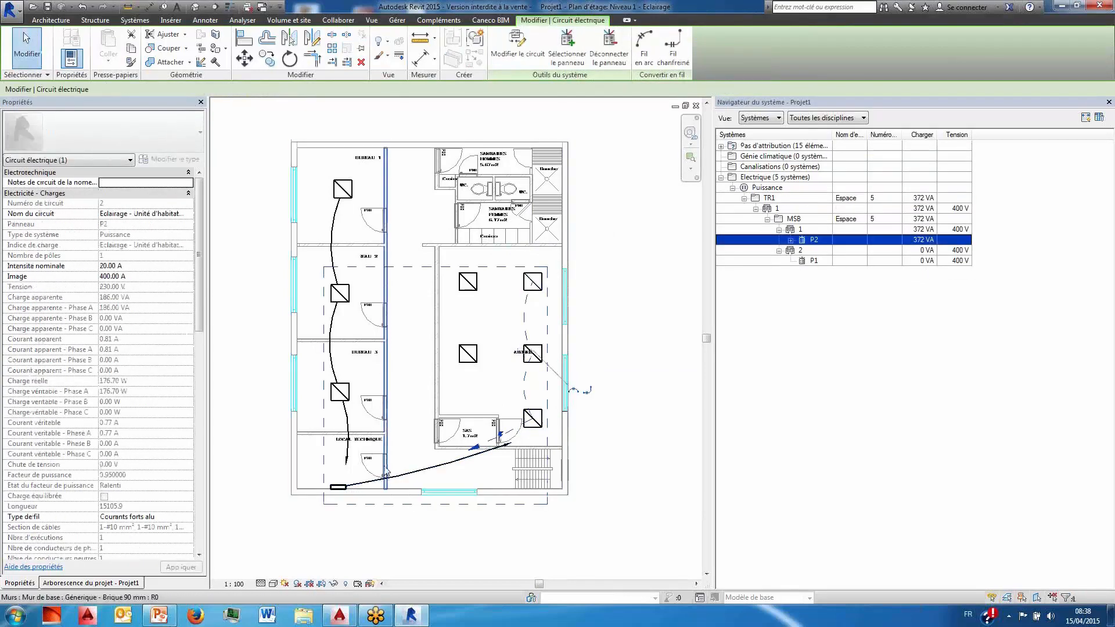
pyautogui.click(639, 41)
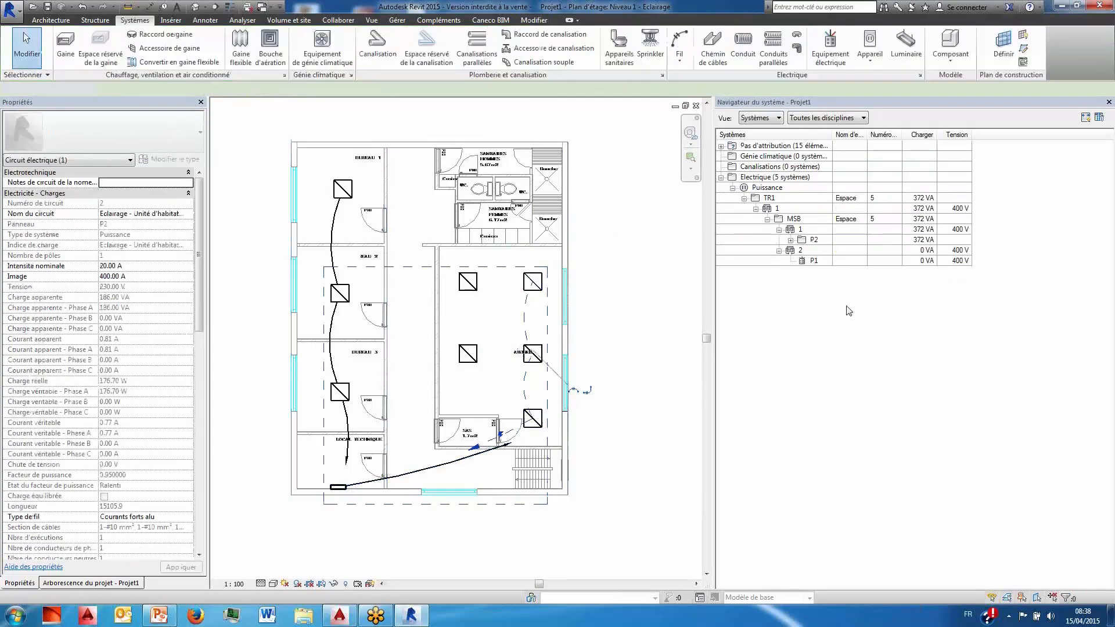
# - Expand panel P2 and its circuits 1 and 2 in the system browser to examine the luminaires assigned to each
pyautogui.click(791, 241)
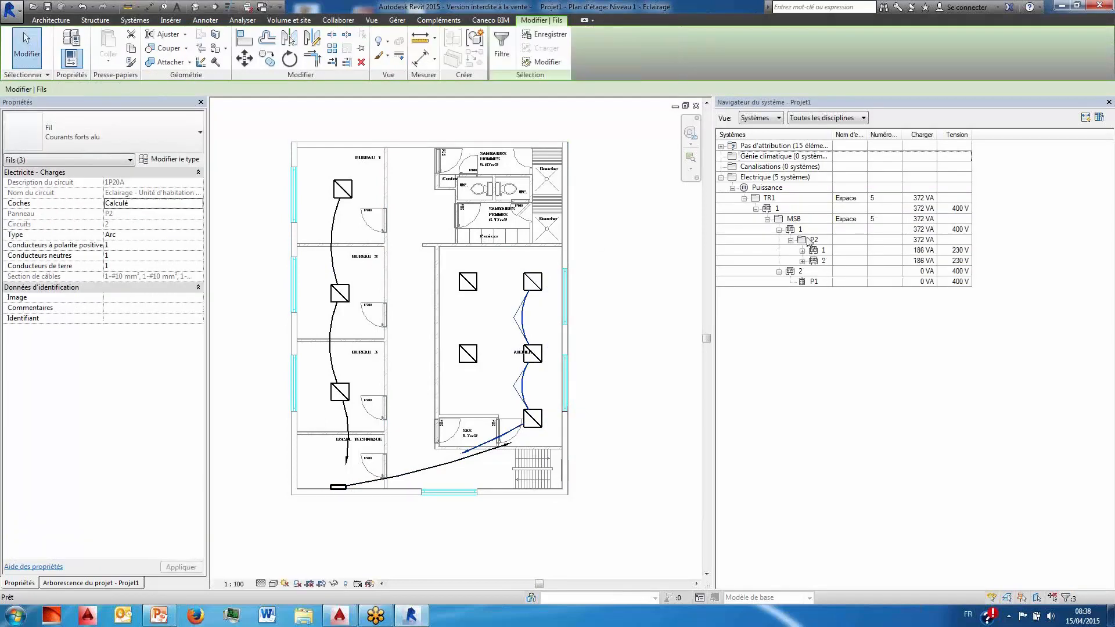
pyautogui.click(802, 251)
pyautogui.click(802, 292)
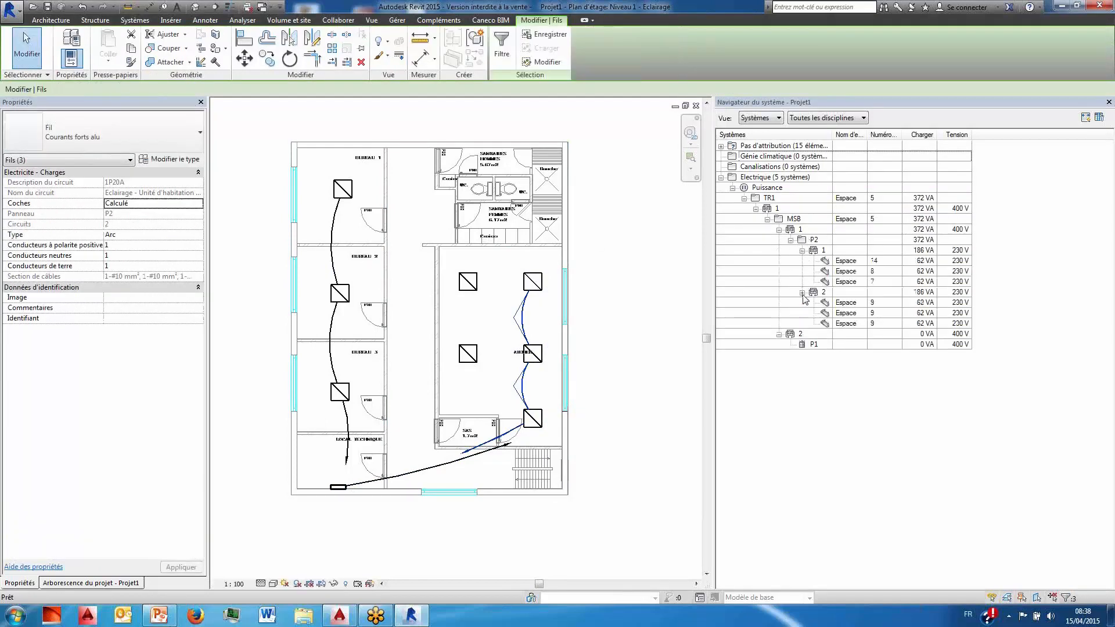
pyautogui.click(506, 410)
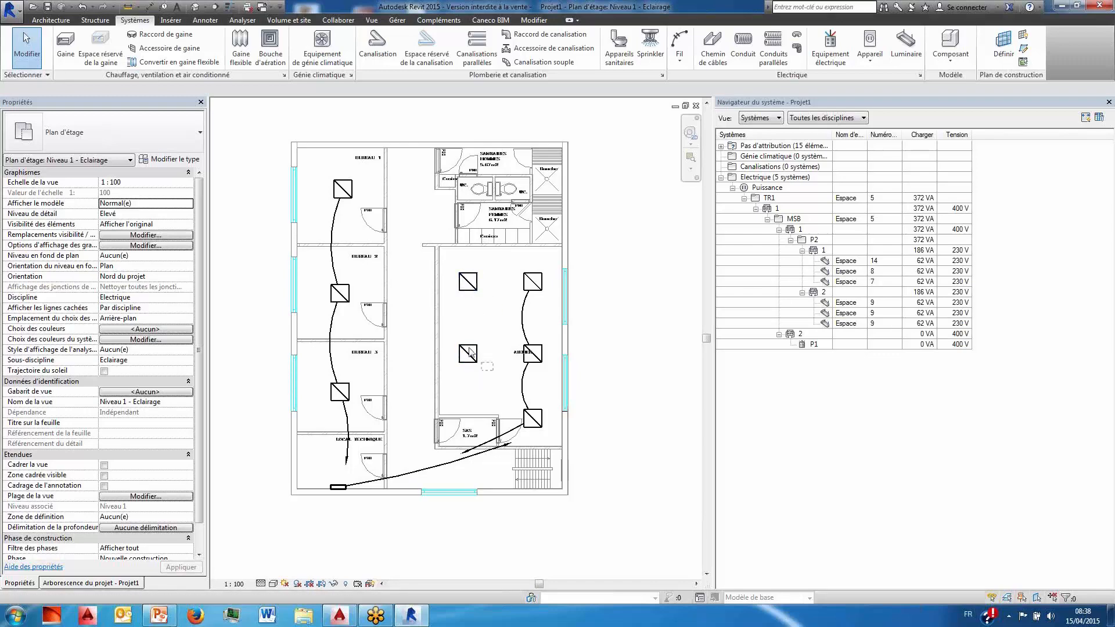
pyautogui.click(461, 270)
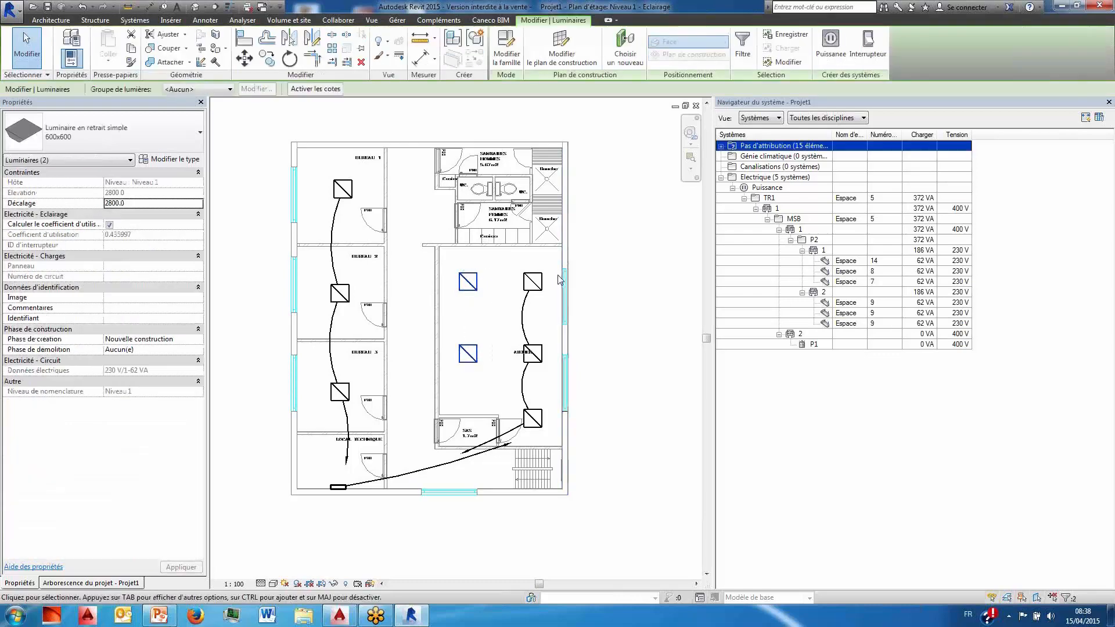
pyautogui.press('Escape')
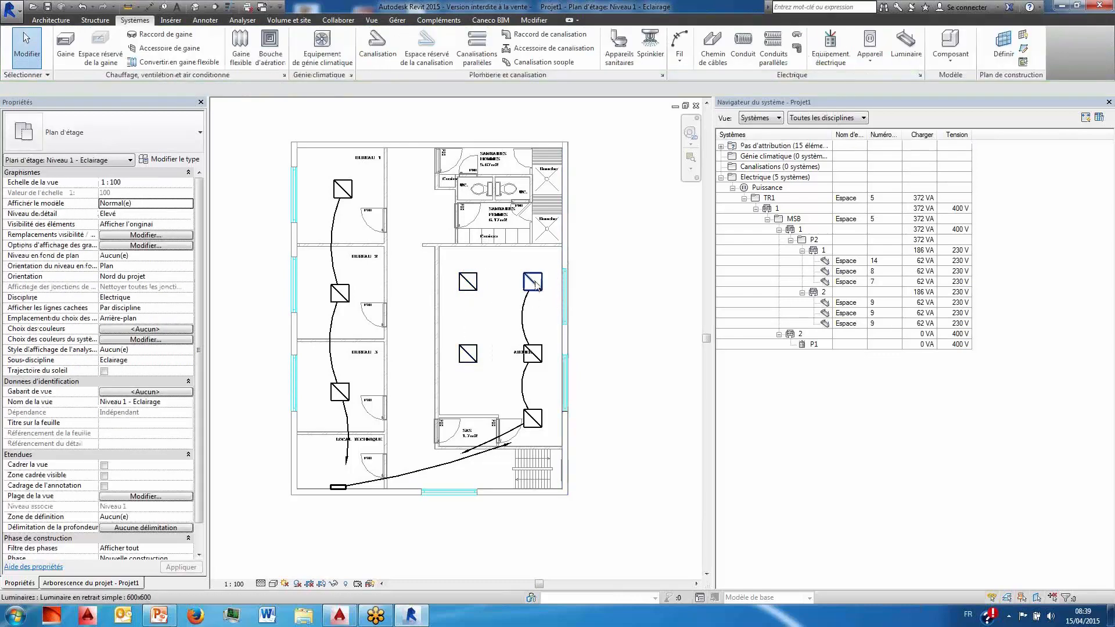
# - Add the two remaining Atelier luminaires, in the column away from the windows, to circuit 2 of panel P2
pyautogui.click(534, 283)
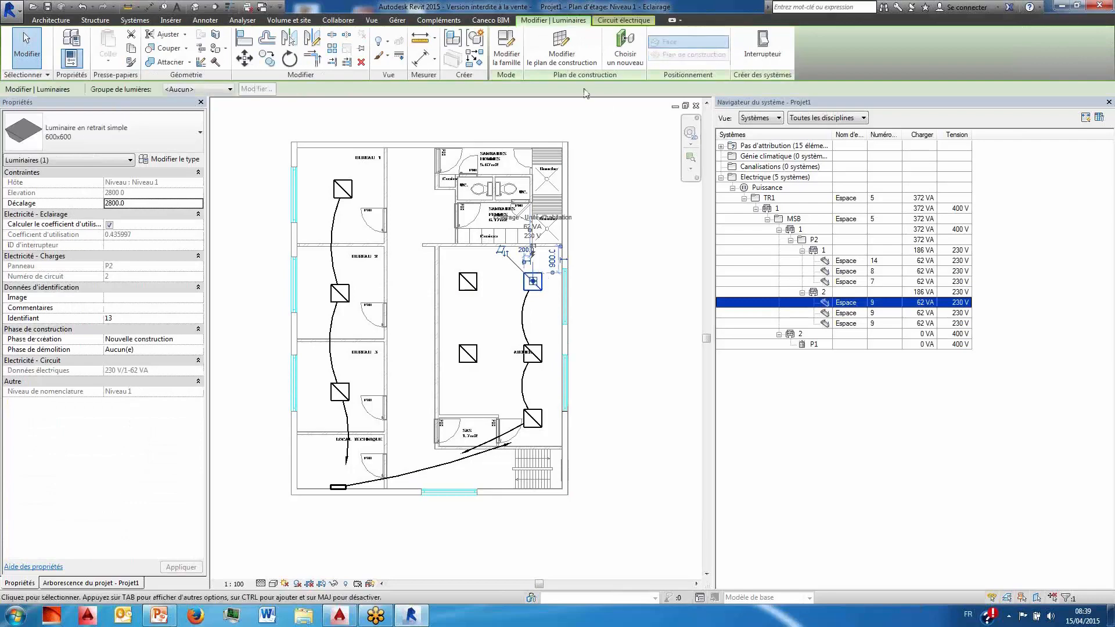
pyautogui.click(620, 21)
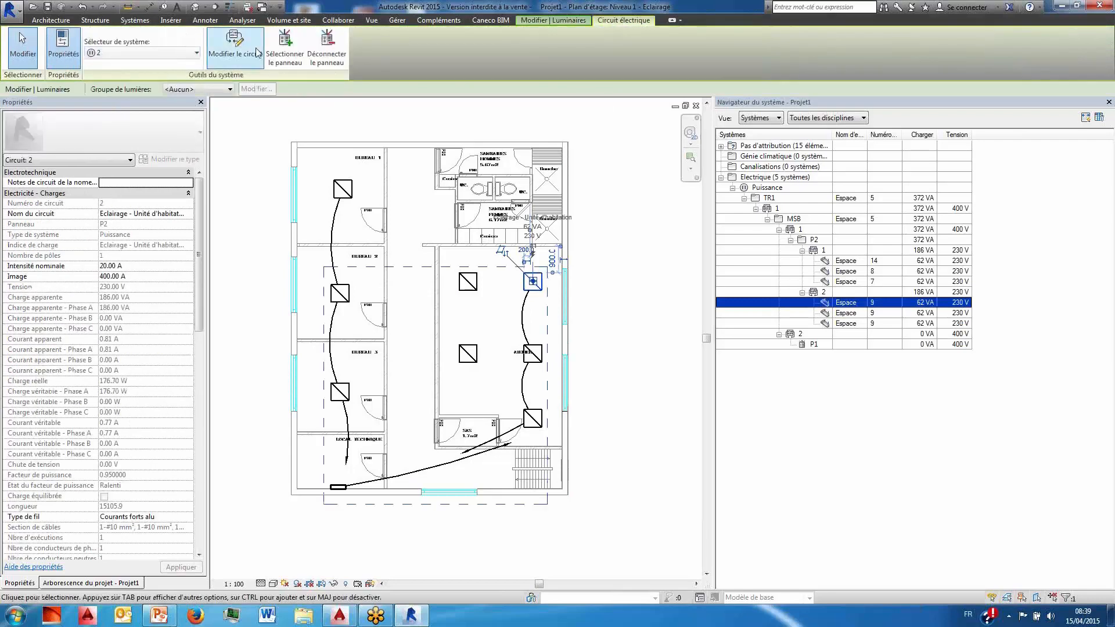
pyautogui.click(236, 47)
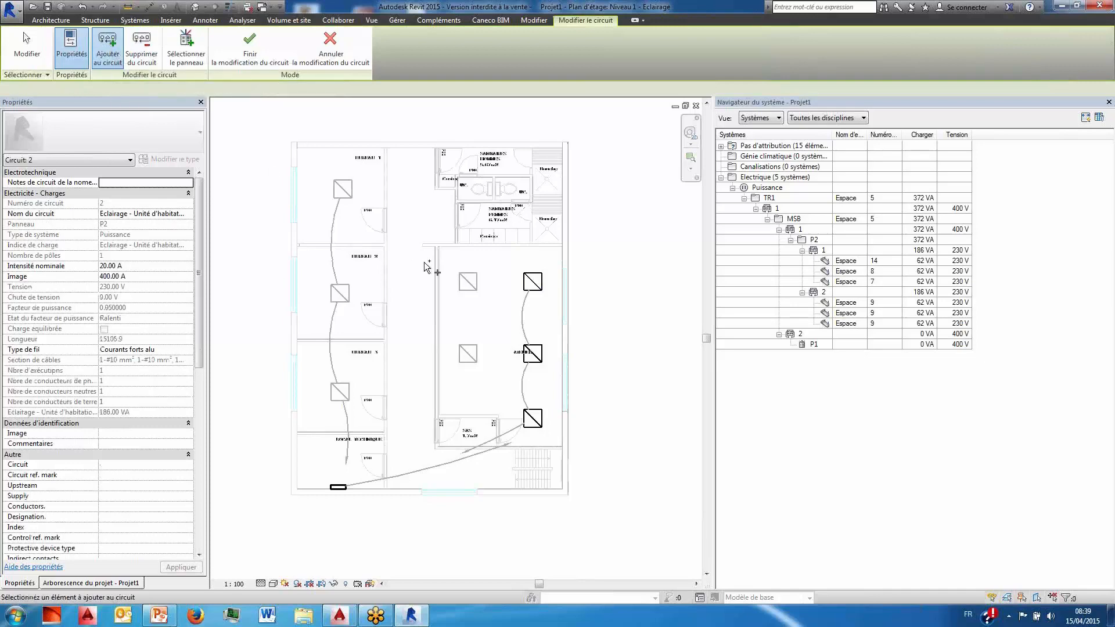
pyautogui.click(465, 289)
pyautogui.click(470, 355)
pyautogui.click(262, 49)
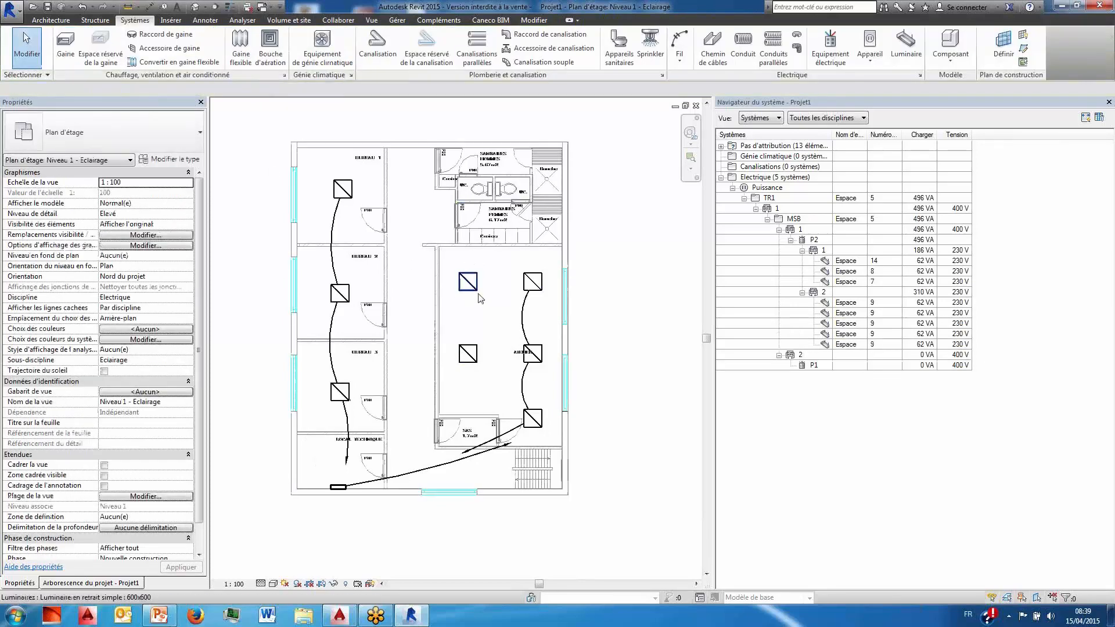
# - Wire the extended Atelier circuit with arcs and delete the extra home-run wire leaving the lower inner luminaire
pyautogui.press('Tab')
pyautogui.click(476, 297)
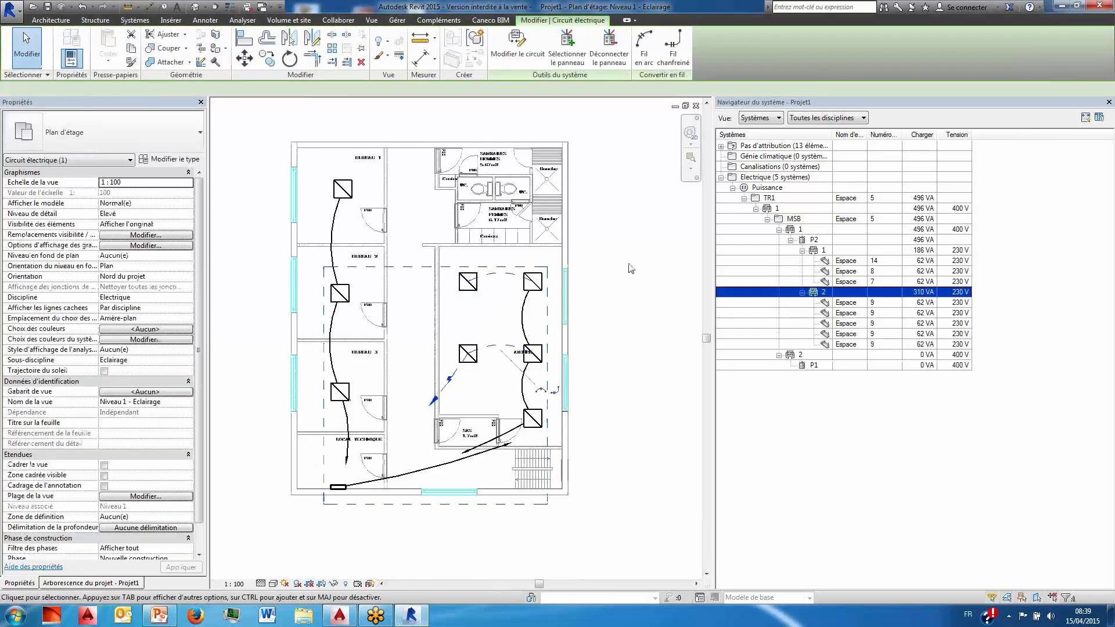
pyautogui.click(635, 38)
pyautogui.click(559, 399)
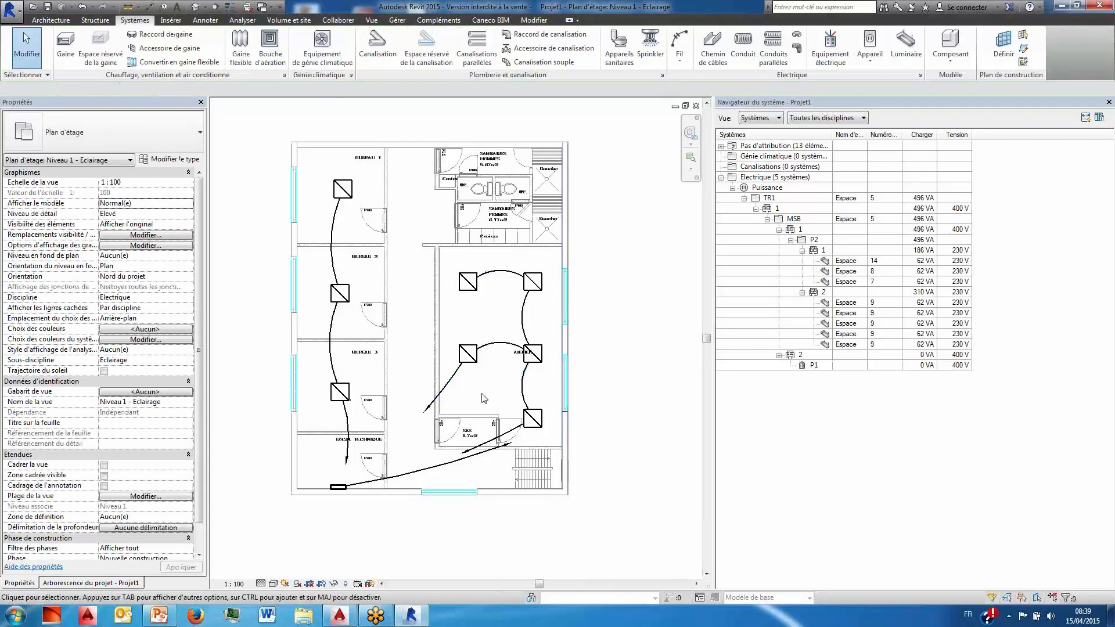
pyautogui.click(444, 386)
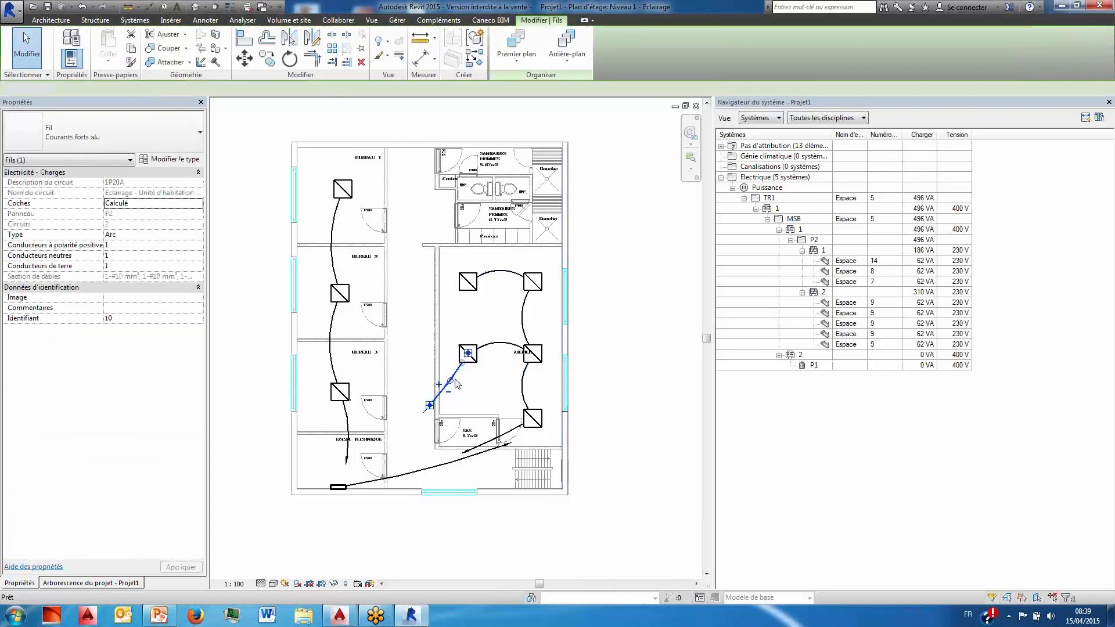
pyautogui.press('Delete')
pyautogui.scroll(3, 502, 424)
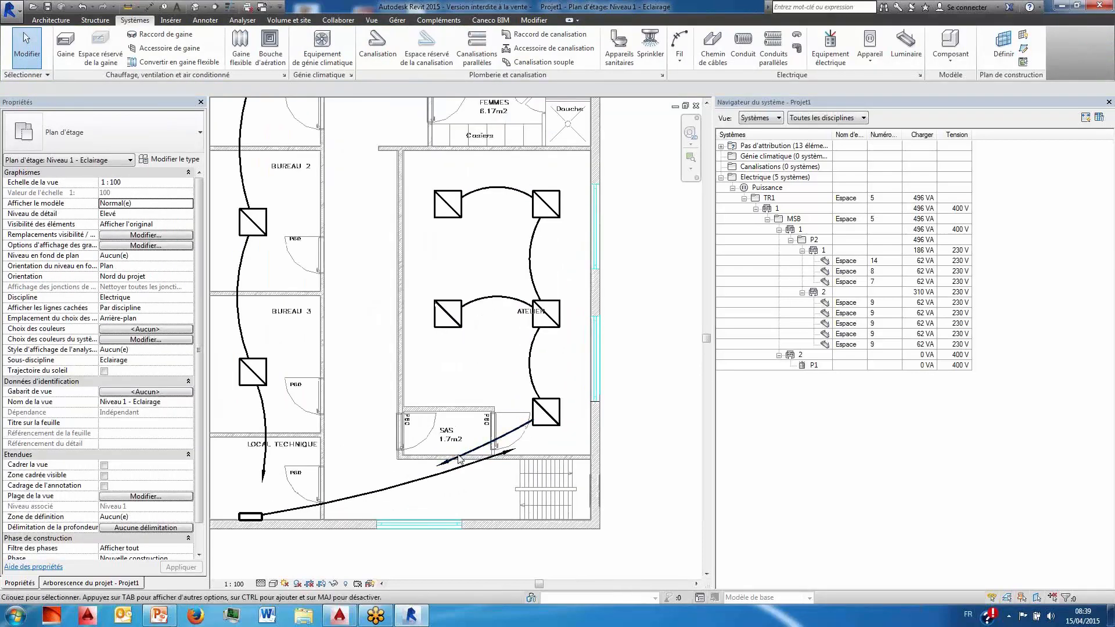
pyautogui.scroll(-2, 501, 389)
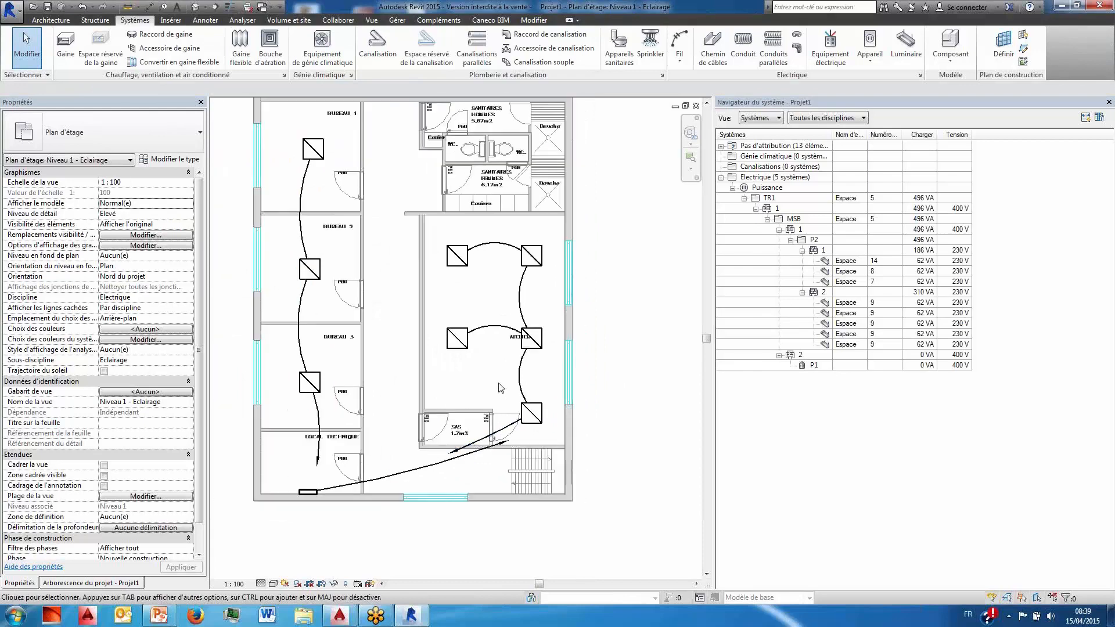
# - On the Niveau 0 - Eclairage plan, create a power circuit from the six Zone Propre luminaires, connect it to panel P1 and wire it with arcs
pyautogui.hotkey('ctrl', 'Tab')
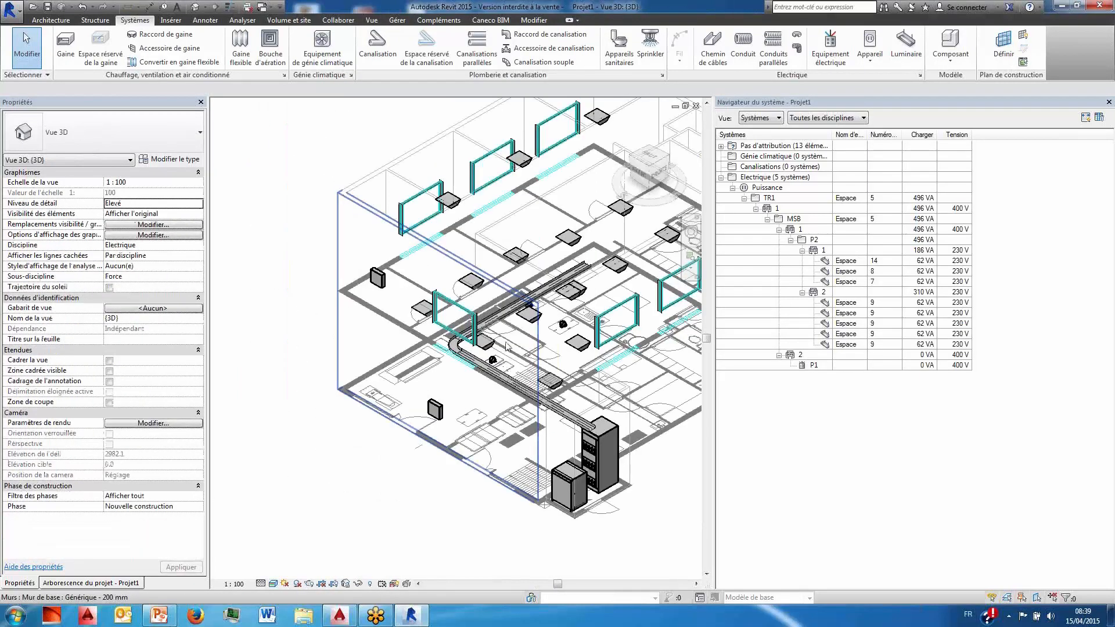
pyautogui.hotkey('ctrl', 'Tab')
pyautogui.moveTo(481, 500); pyautogui.dragTo(515, 413, button='middle')
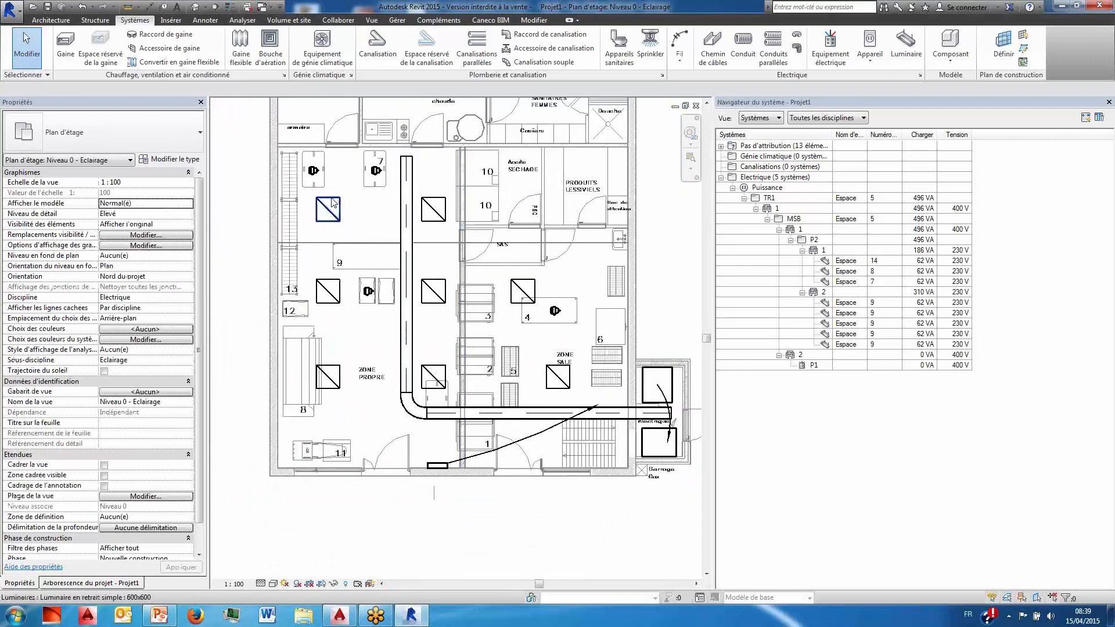
pyautogui.click(328, 209)
pyautogui.keyDown('ctrl'); pyautogui.click(331, 293); pyautogui.keyUp('ctrl')
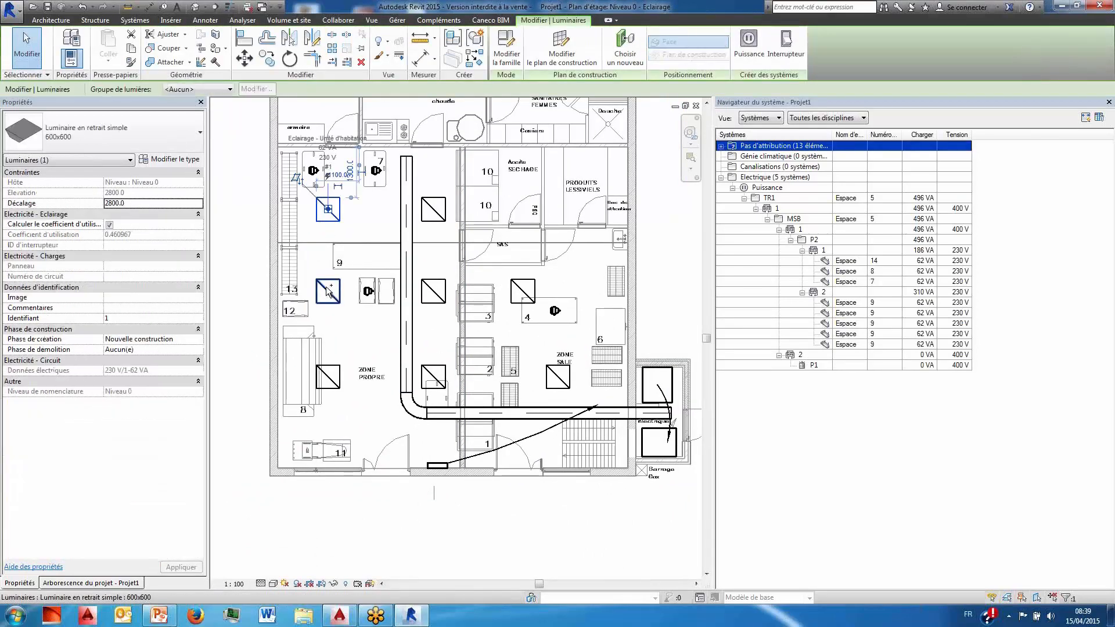
pyautogui.keyDown('ctrl'); pyautogui.click(330, 380); pyautogui.keyUp('ctrl')
pyautogui.keyDown('ctrl'); pyautogui.click(434, 291); pyautogui.keyUp('ctrl')
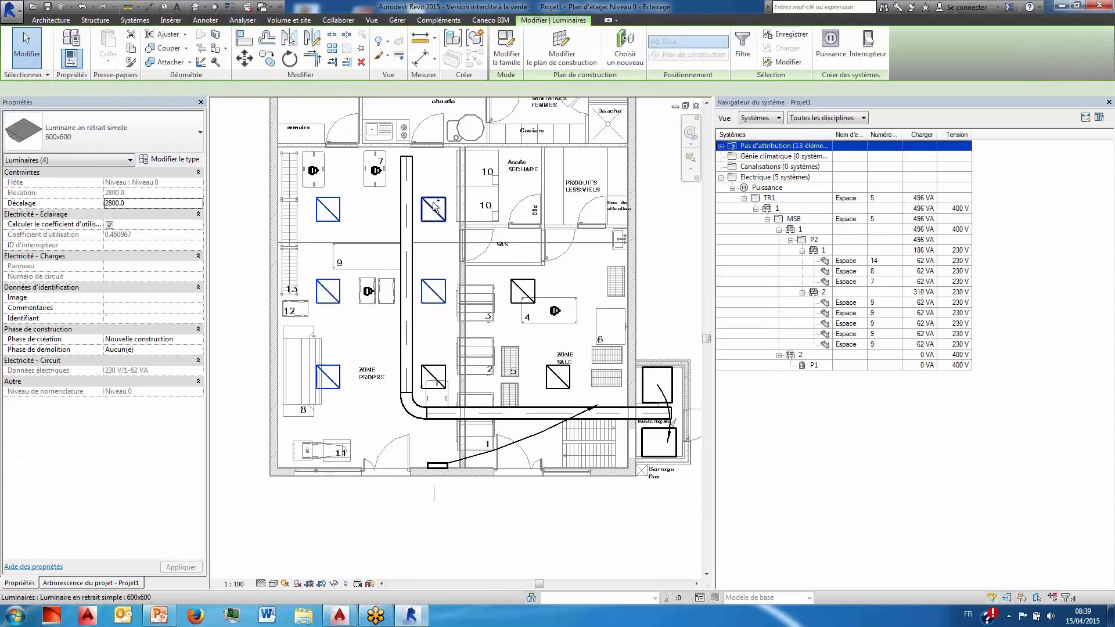
pyautogui.keyDown('ctrl'); pyautogui.click(434, 376); pyautogui.keyUp('ctrl')
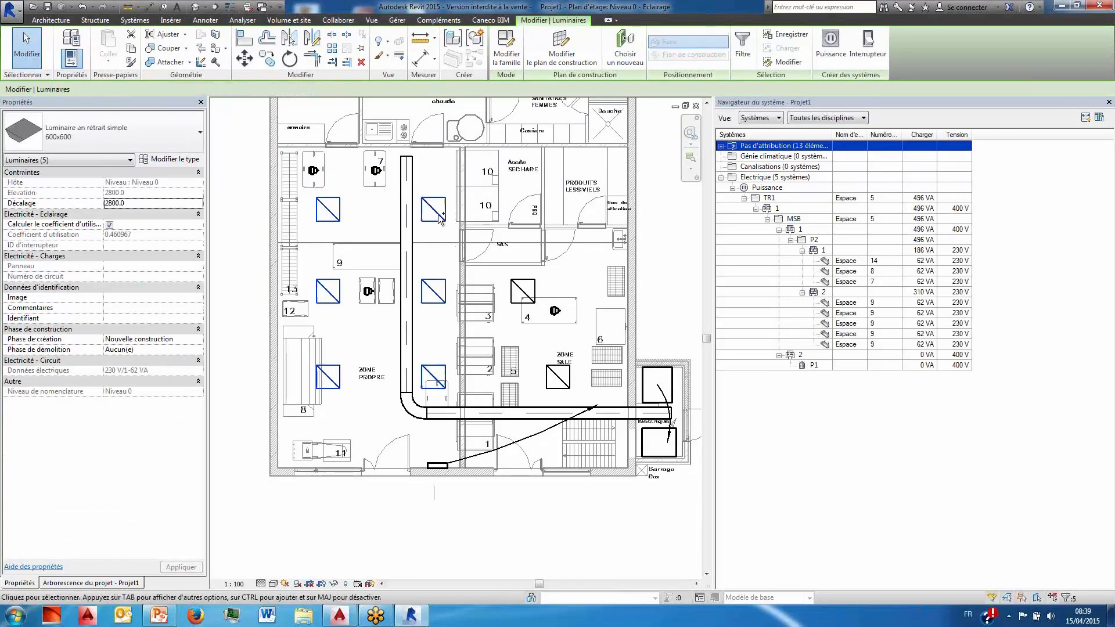
pyautogui.click(830, 44)
pyautogui.click(566, 45)
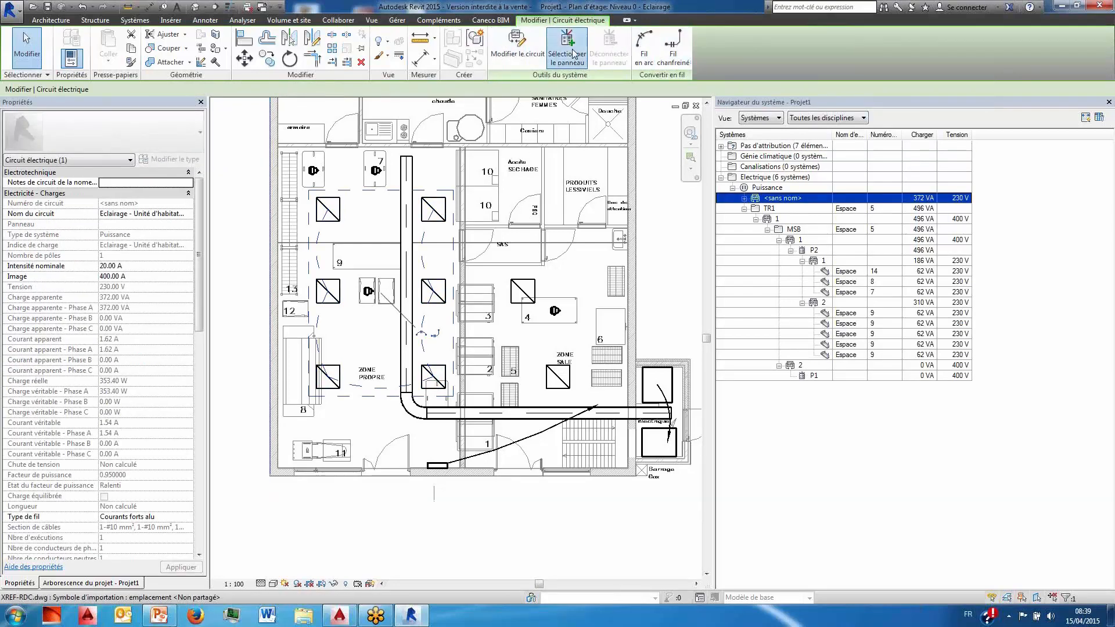
pyautogui.click(440, 464)
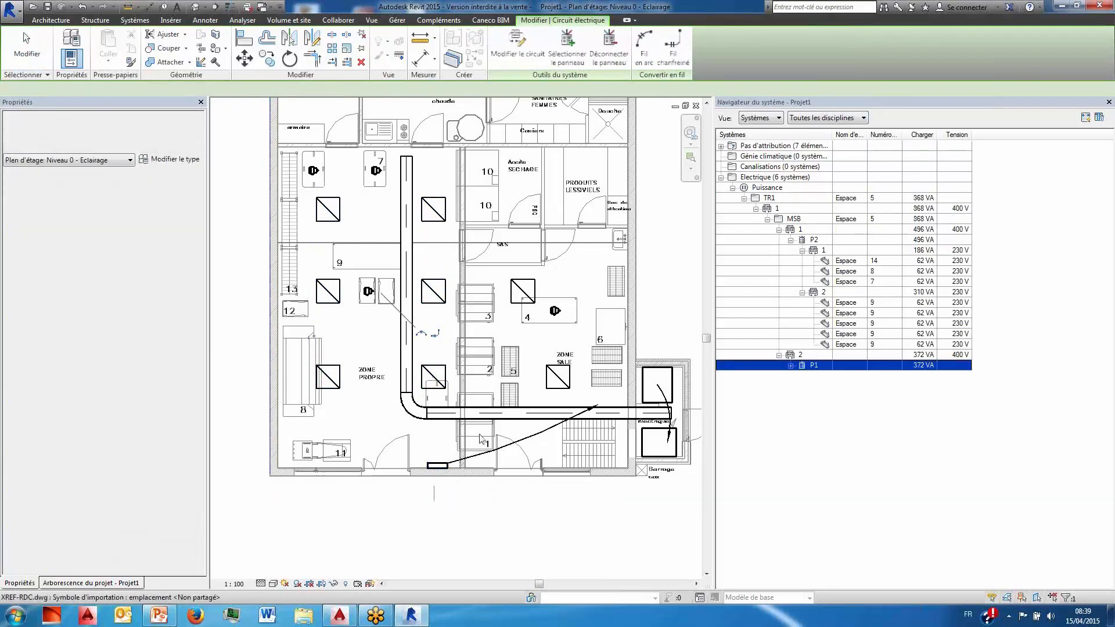
pyautogui.click(644, 45)
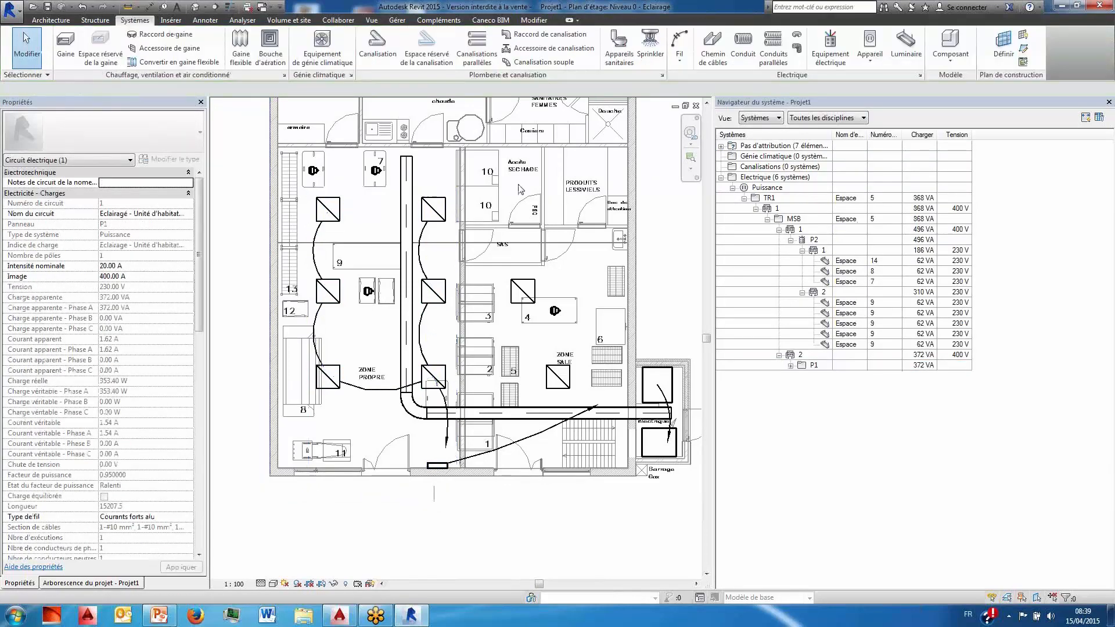
pyautogui.click(505, 339)
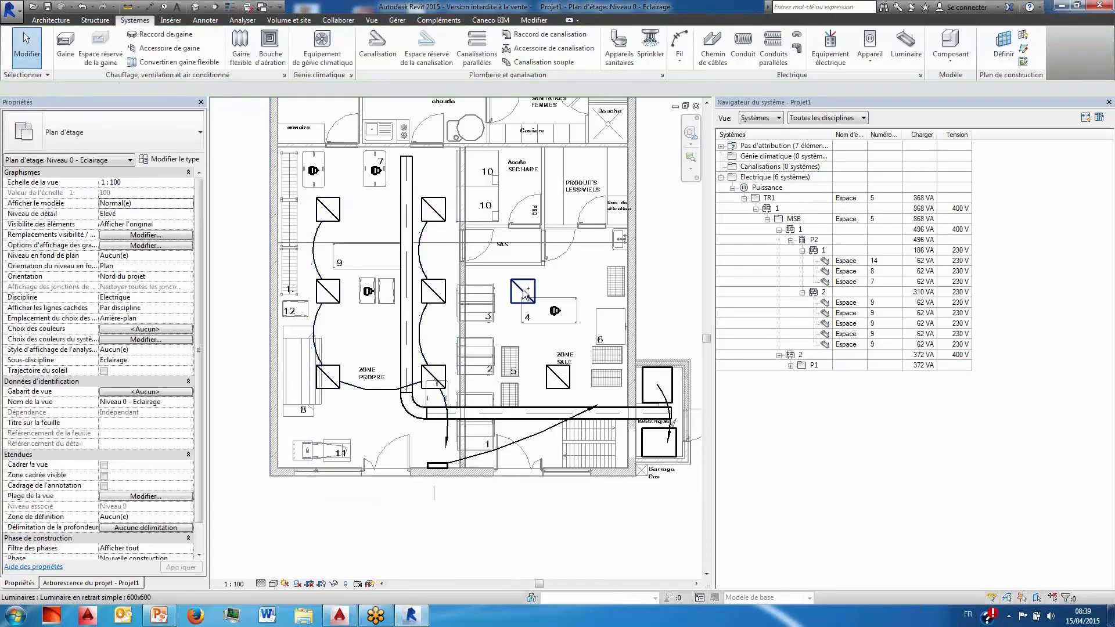
# - Create a power circuit from the two Zone Sale luminaires, connect it to panel P1 and wire it with arcs
pyautogui.click(524, 293)
pyautogui.keyDown('ctrl'); pyautogui.click(558, 376); pyautogui.keyUp('ctrl')
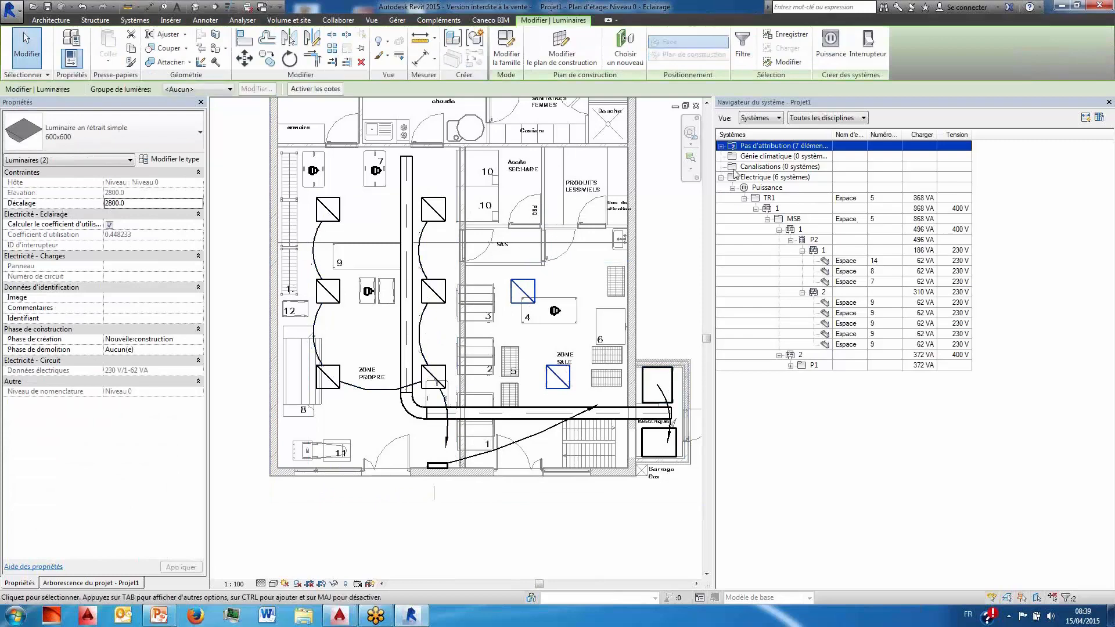
pyautogui.click(846, 54)
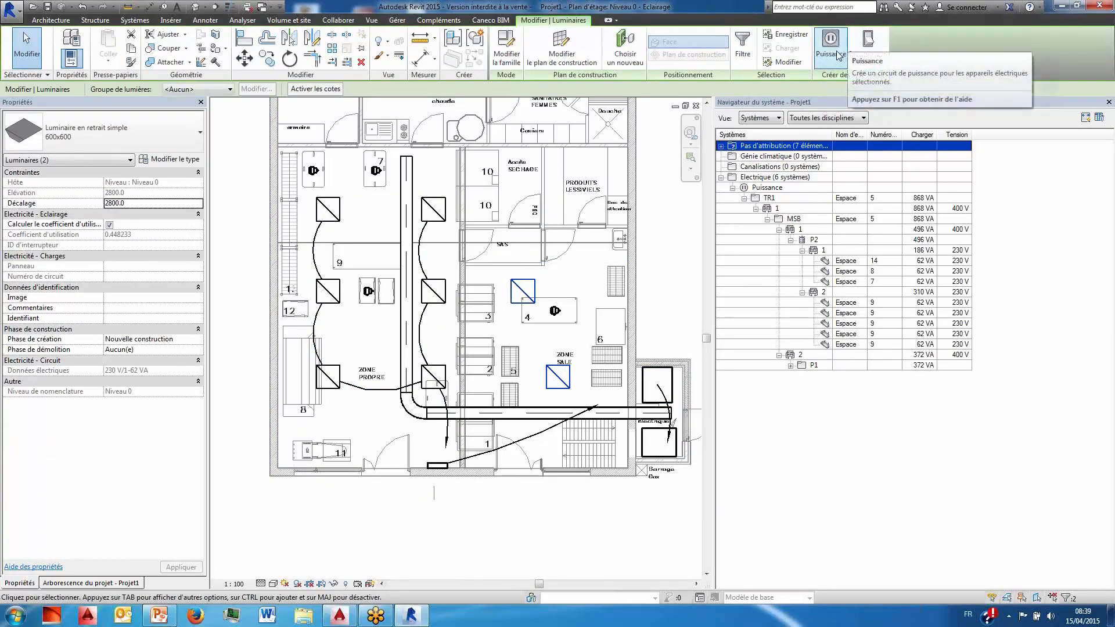
pyautogui.click(830, 45)
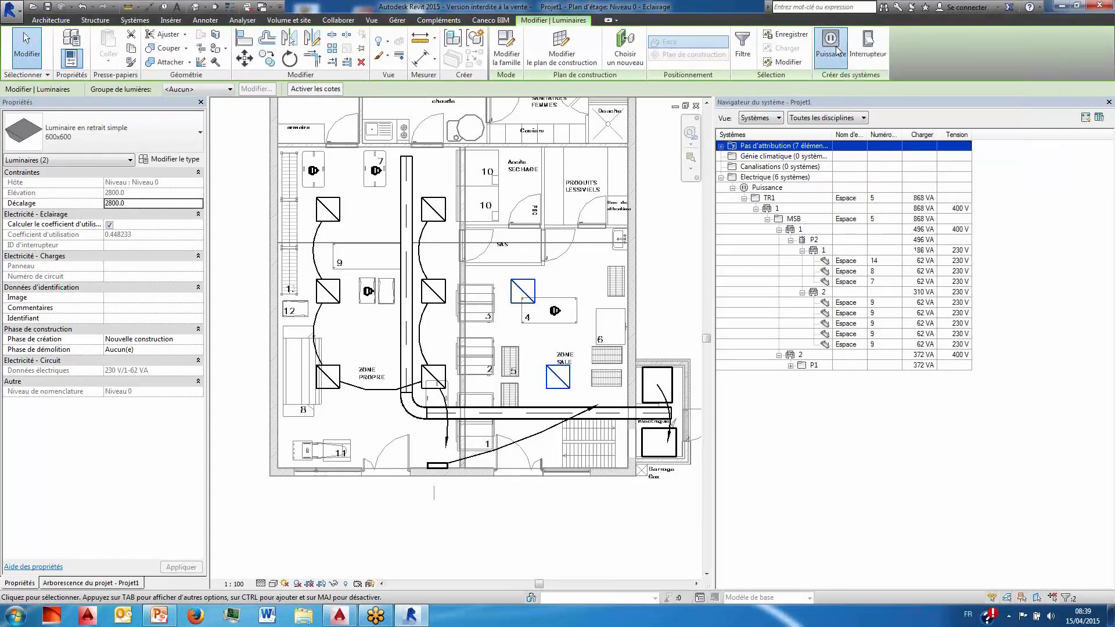
pyautogui.click(437, 465)
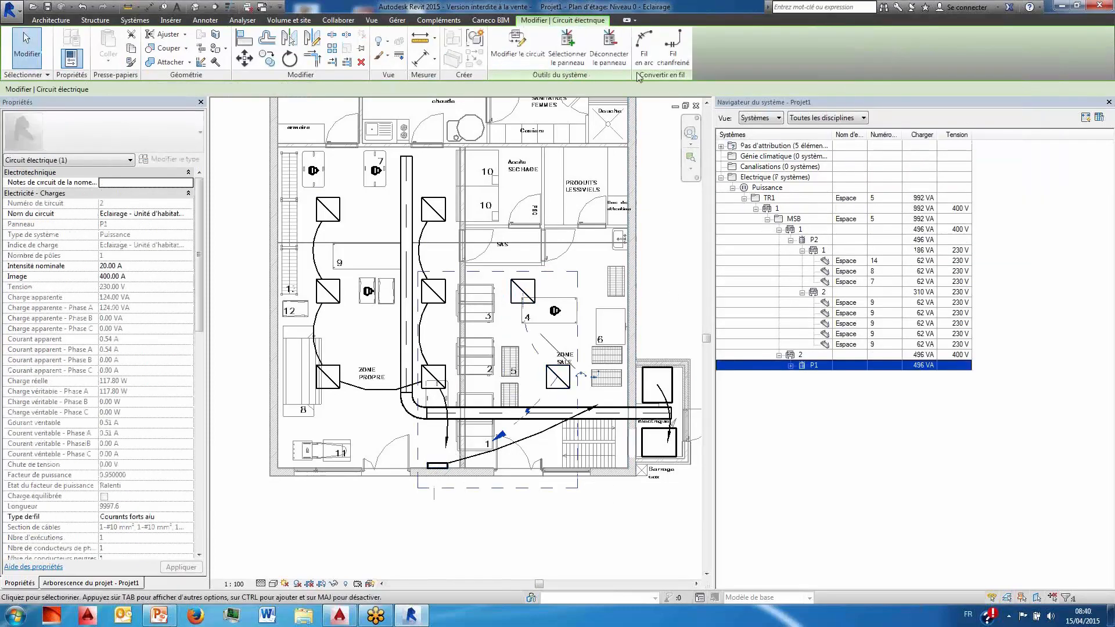
pyautogui.click(643, 49)
pyautogui.press('Escape')
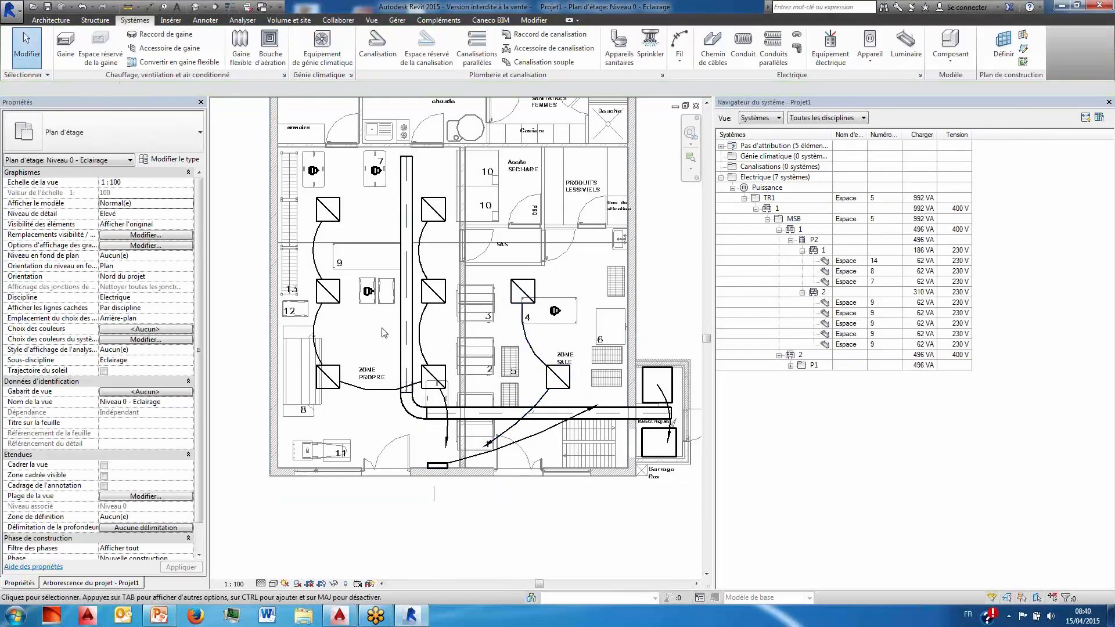
pyautogui.click(367, 292)
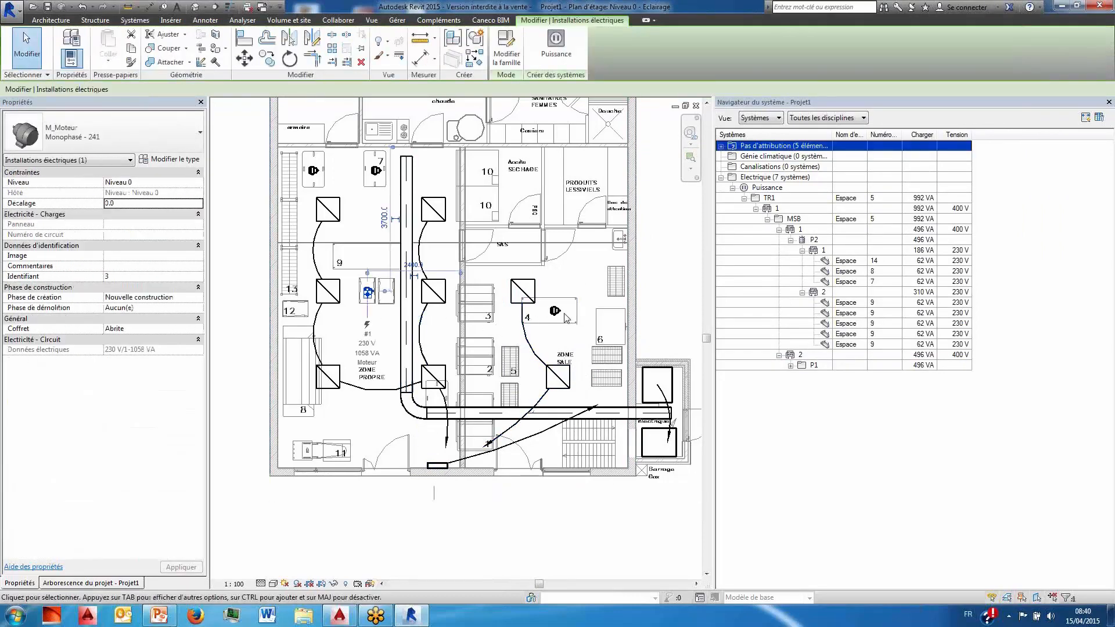
pyautogui.keyDown('ctrl'); pyautogui.click(376, 172); pyautogui.keyUp('ctrl')
pyautogui.keyDown('ctrl'); pyautogui.click(319, 173); pyautogui.keyUp('ctrl')
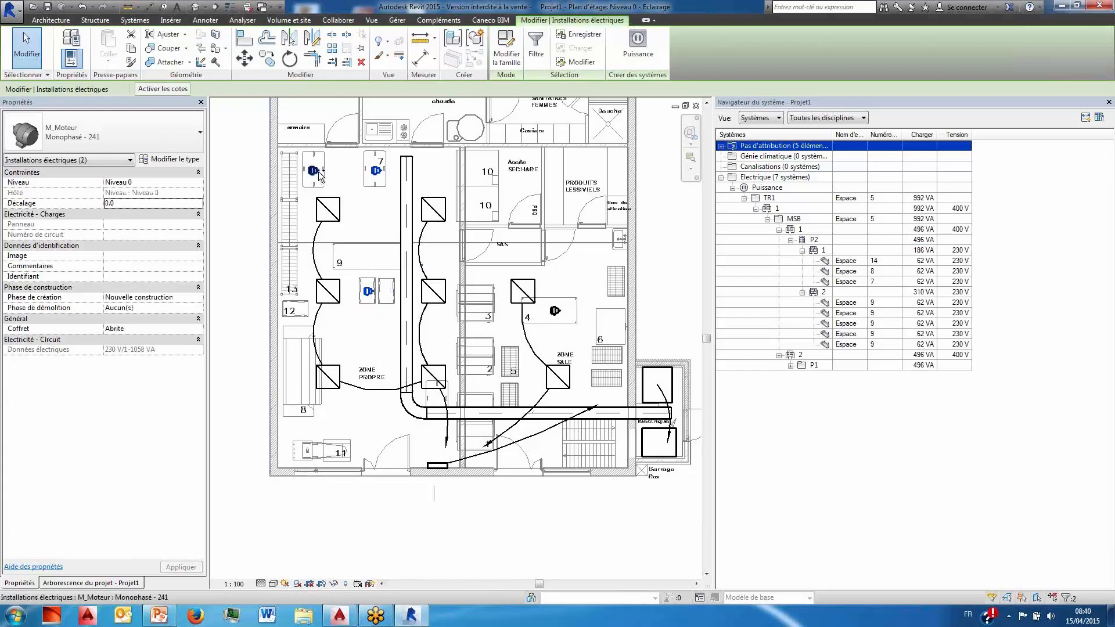
pyautogui.keyDown('ctrl'); pyautogui.click(378, 290); pyautogui.keyUp('ctrl')
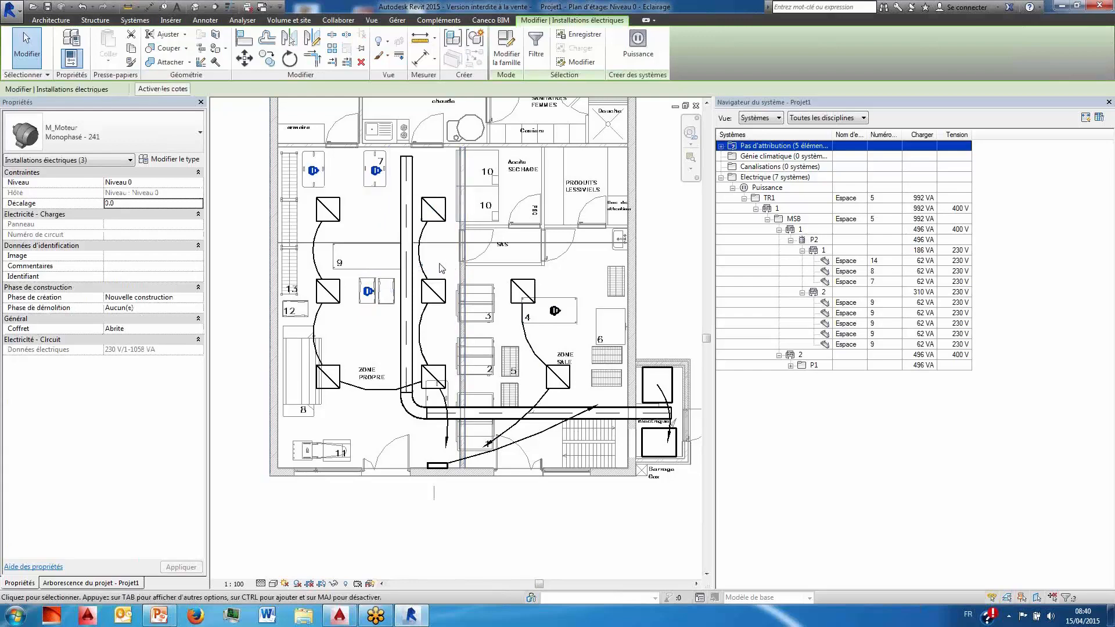
# - Create a power circuit for the single motor below table 9 in Zone Propre, connect it to panel P1 and wire it with an arc
pyautogui.click(378, 291)
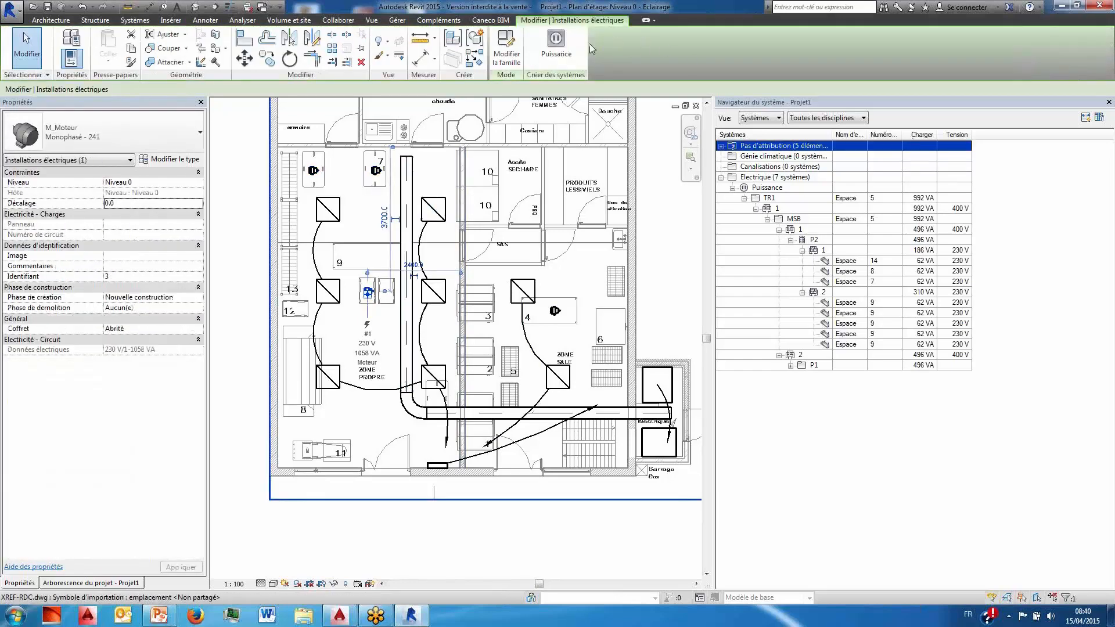
pyautogui.click(569, 49)
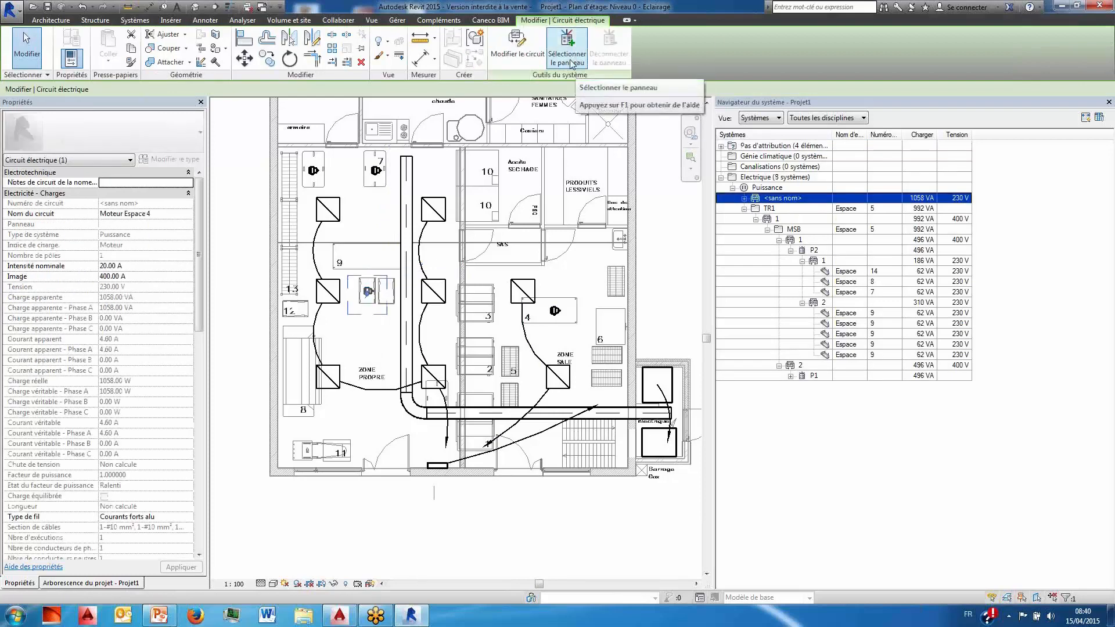
pyautogui.click(569, 57)
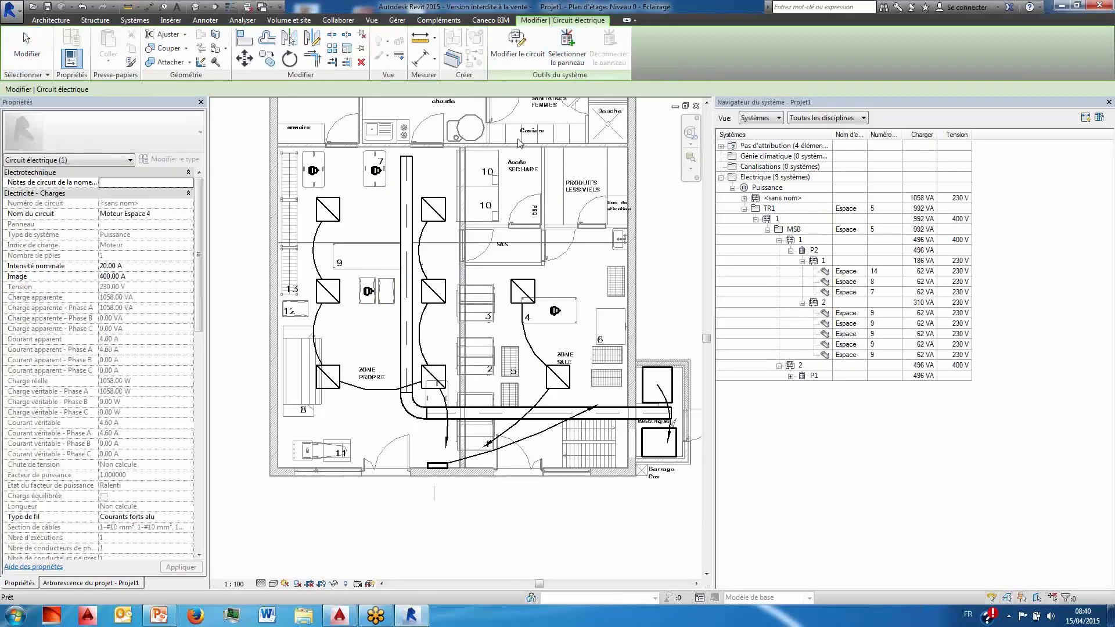
pyautogui.click(435, 467)
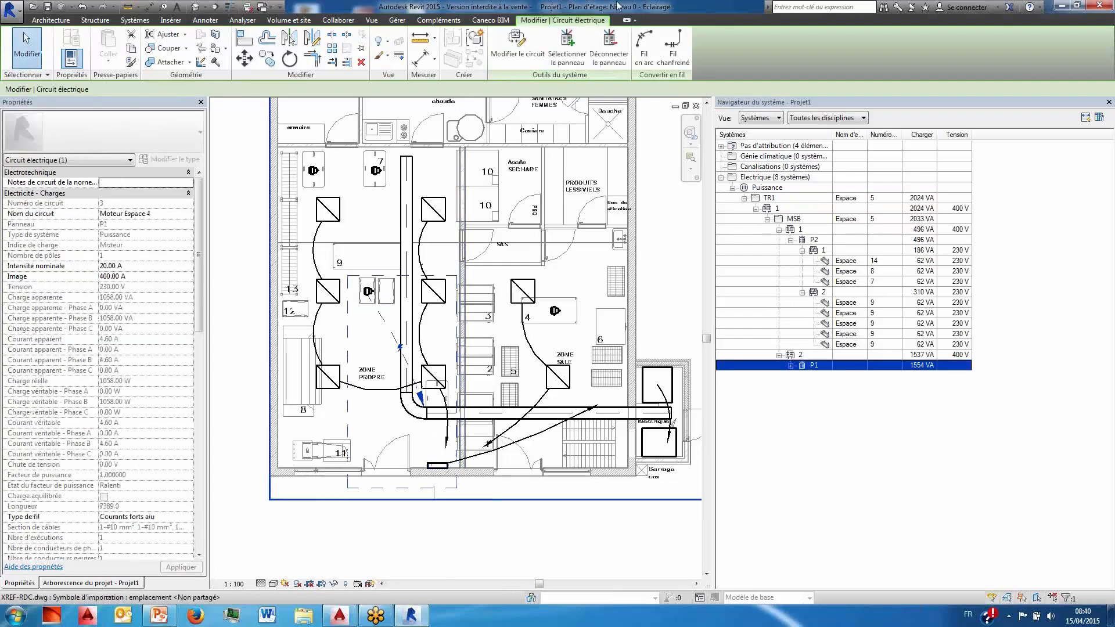
pyautogui.click(379, 214)
# - Create a power circuit for the motor at machine 7 and connect it to panel P1
pyautogui.click(376, 171)
pyautogui.click(557, 46)
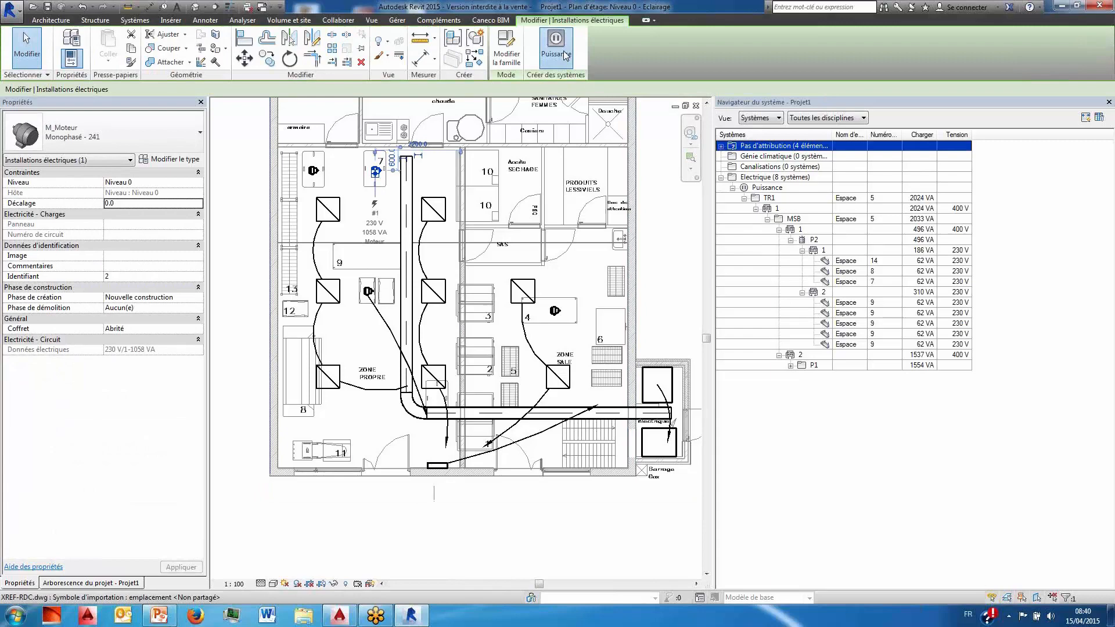
pyautogui.click(436, 465)
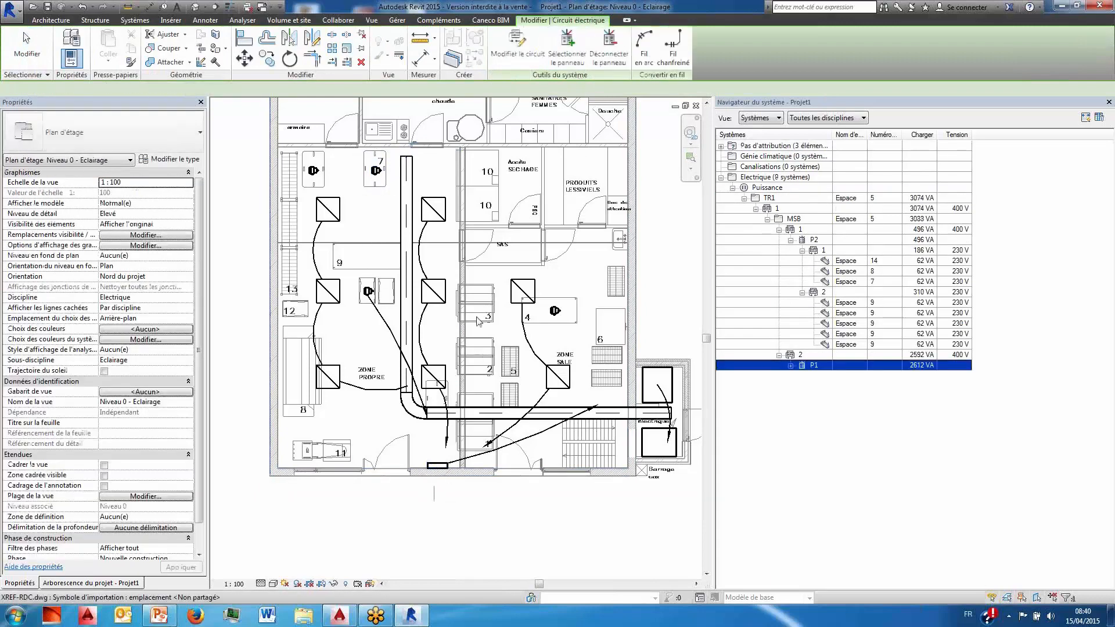
# - Create a separate power circuit for the upper-left Zone Propre motor and connect it to panel P1
pyautogui.click(308, 179)
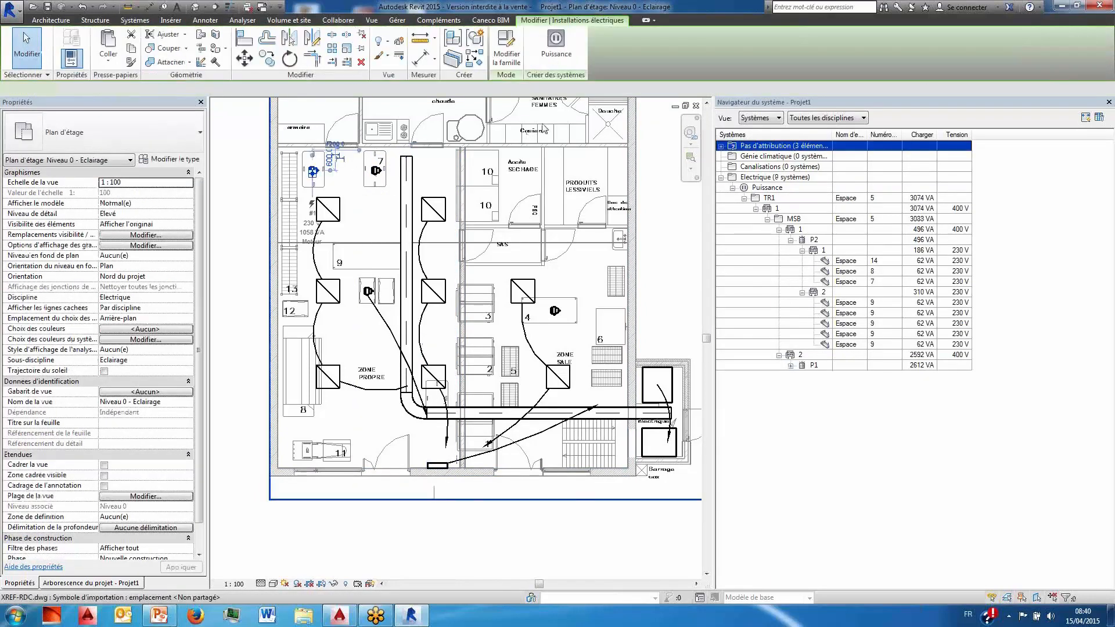
pyautogui.click(556, 46)
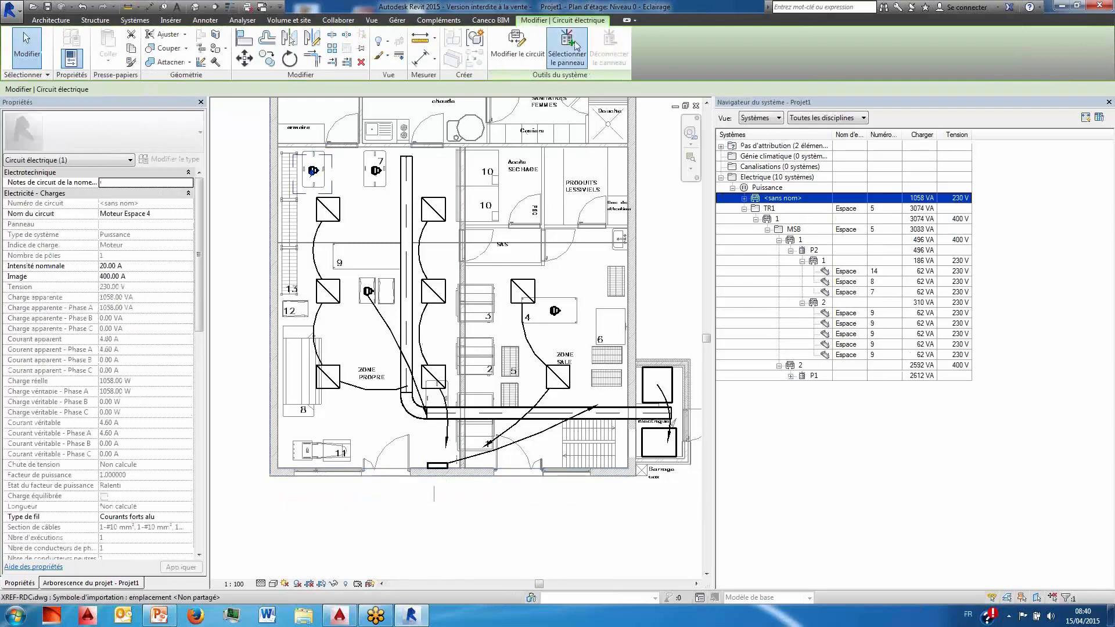
pyautogui.click(567, 47)
pyautogui.click(440, 464)
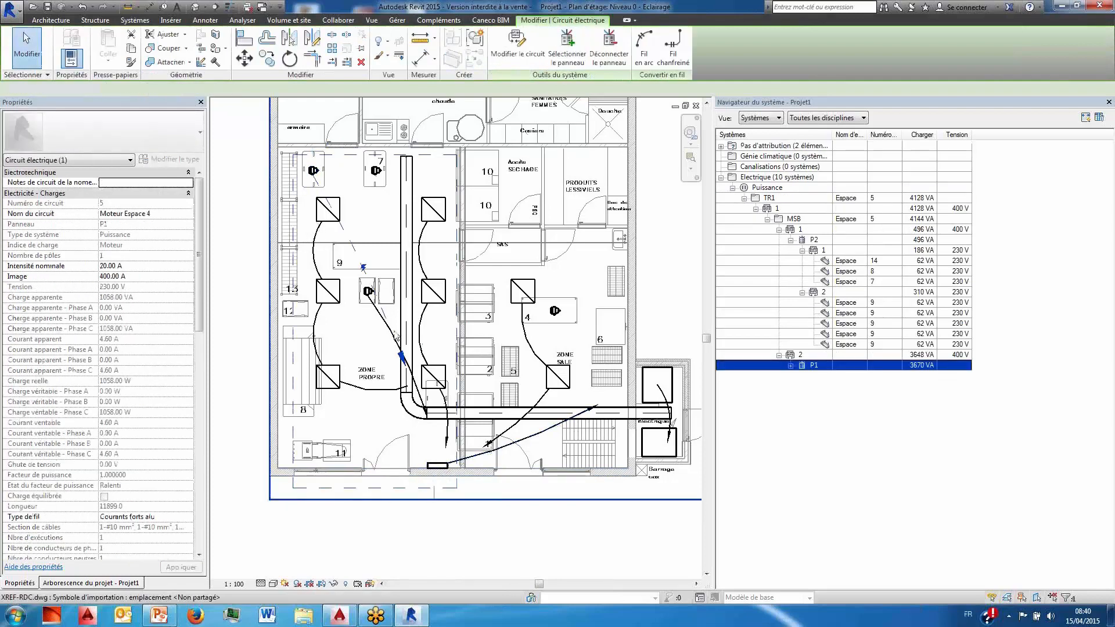
# - Wire the power circuit of the upper-left Zone Propre motor with an arc
pyautogui.click(368, 293)
pyautogui.press('Escape')
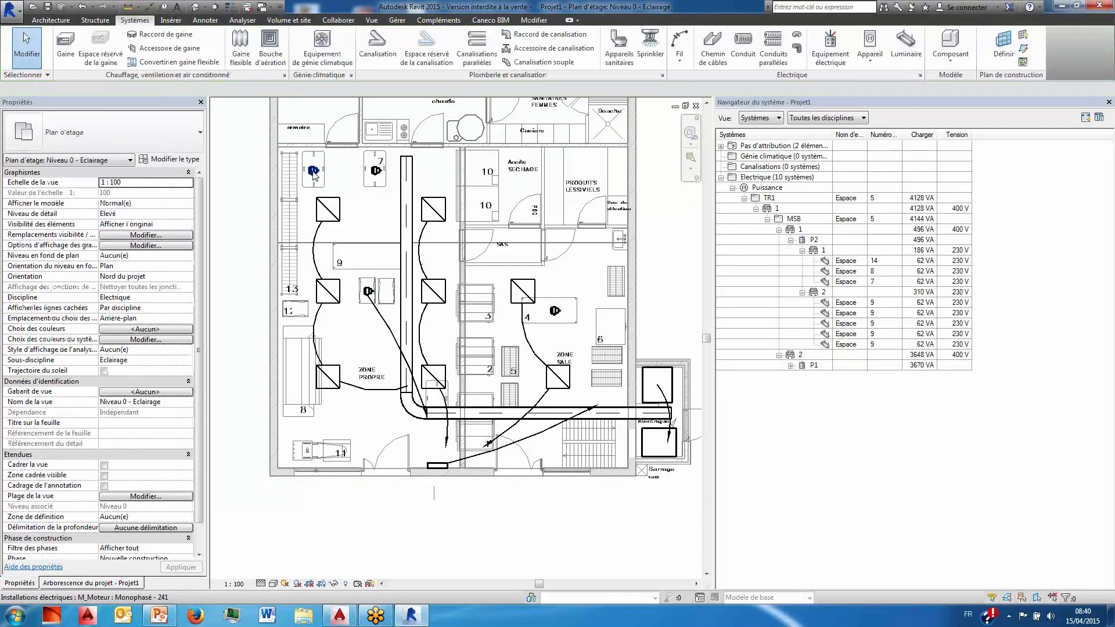
pyautogui.press('Tab')
pyautogui.click(314, 173)
pyautogui.click(645, 45)
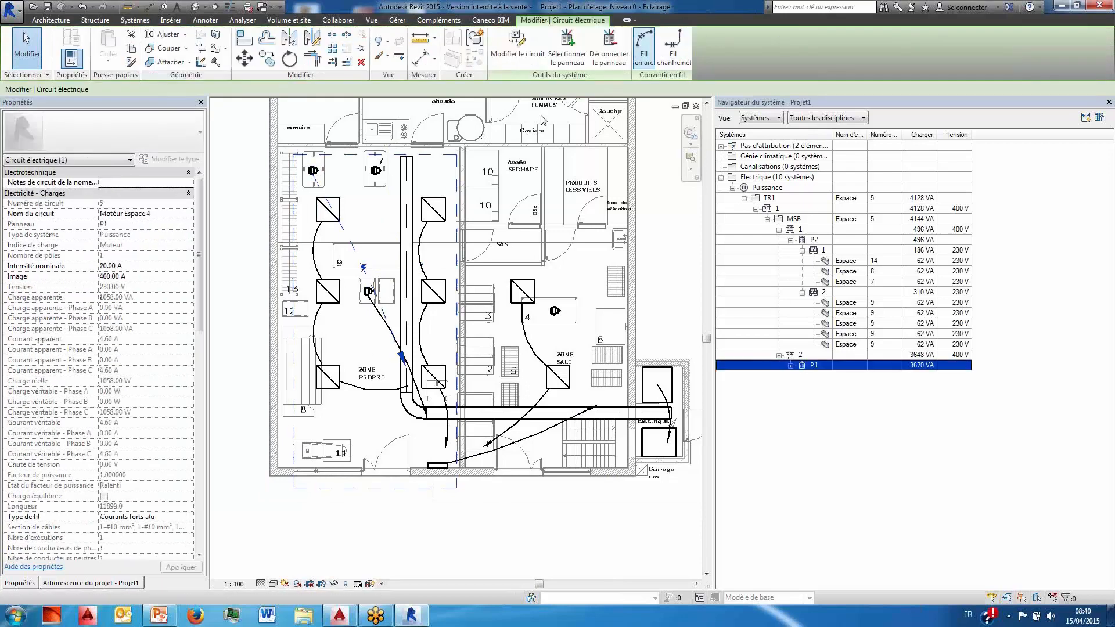
pyautogui.press('Escape')
# - Create a power circuit for the Zone Sale motor at table 4, connect it to board MSB and wire it with an arc
pyautogui.moveTo(554, 312); pyautogui.dragTo(479, 346, button='middle')
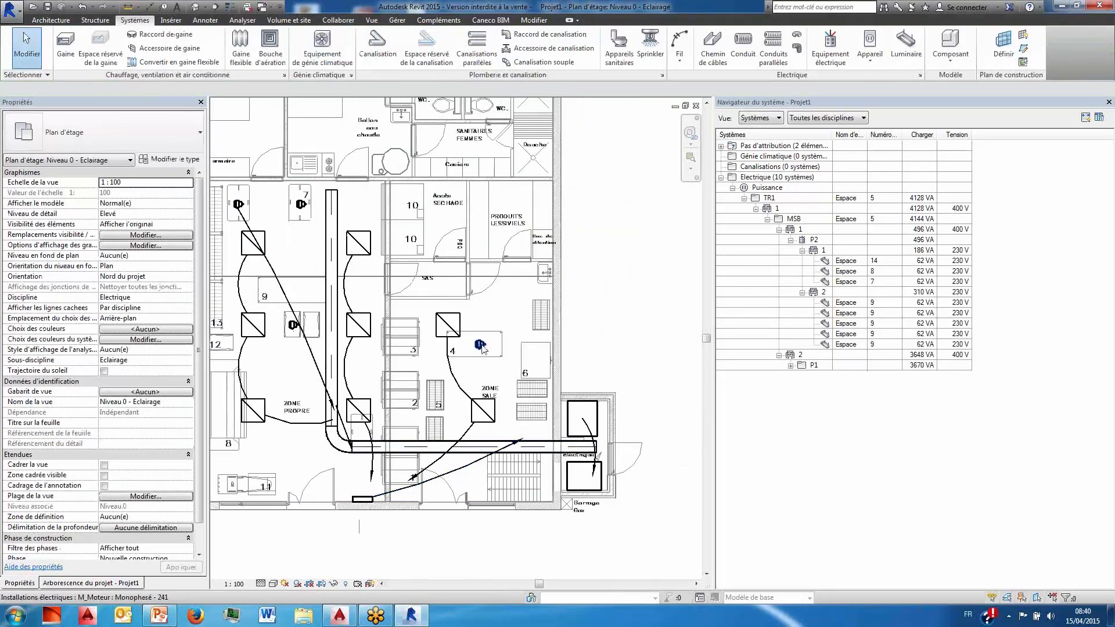
pyautogui.click(479, 346)
pyautogui.click(556, 42)
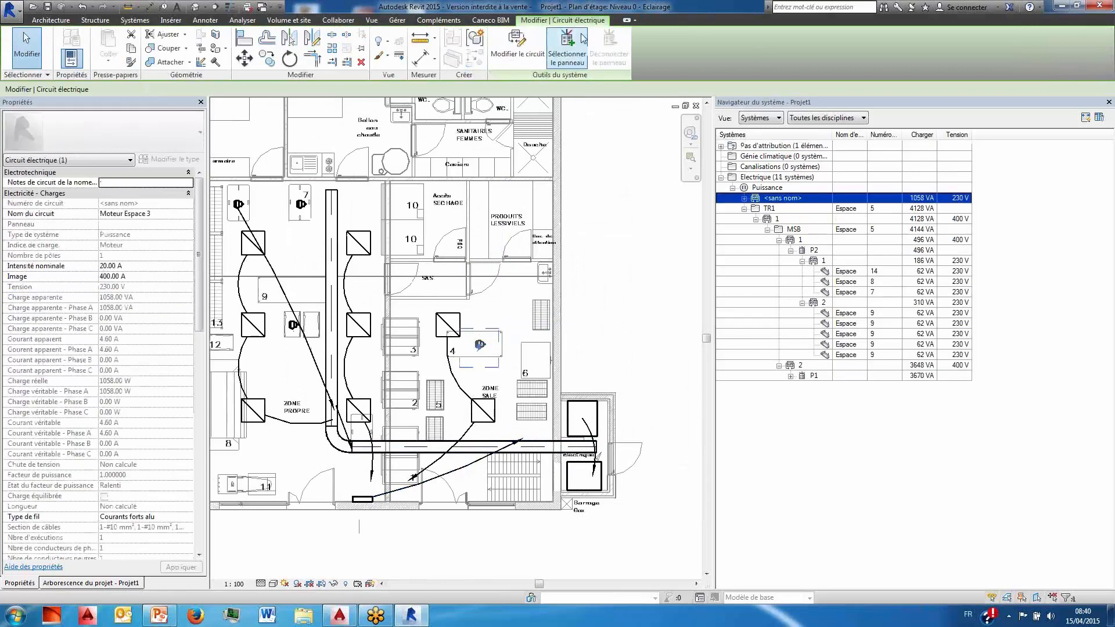
pyautogui.click(568, 45)
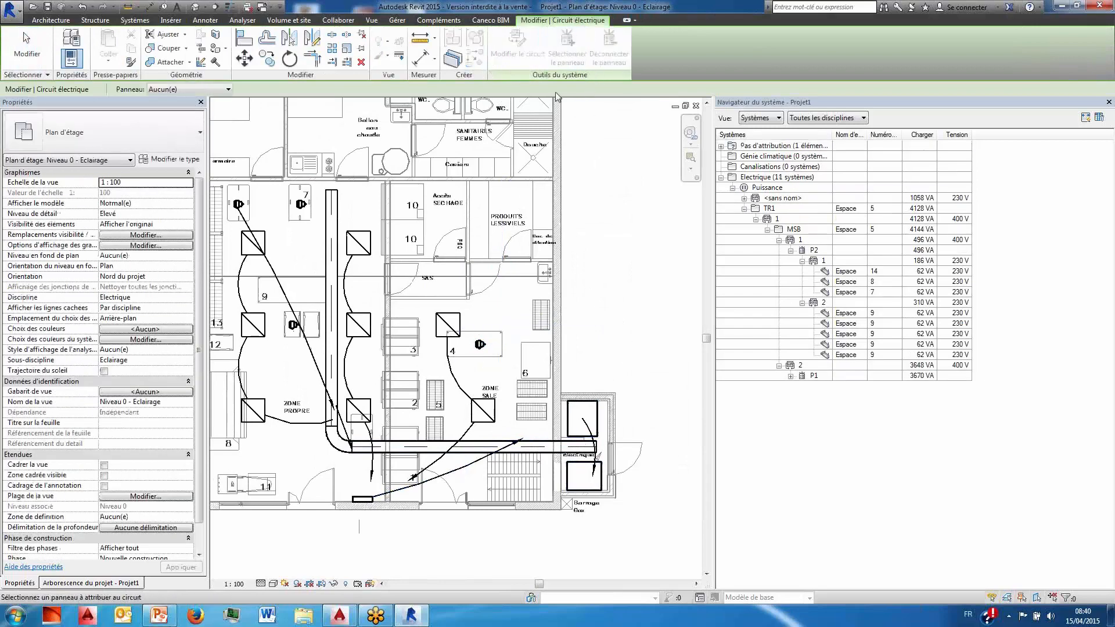
pyautogui.click(572, 418)
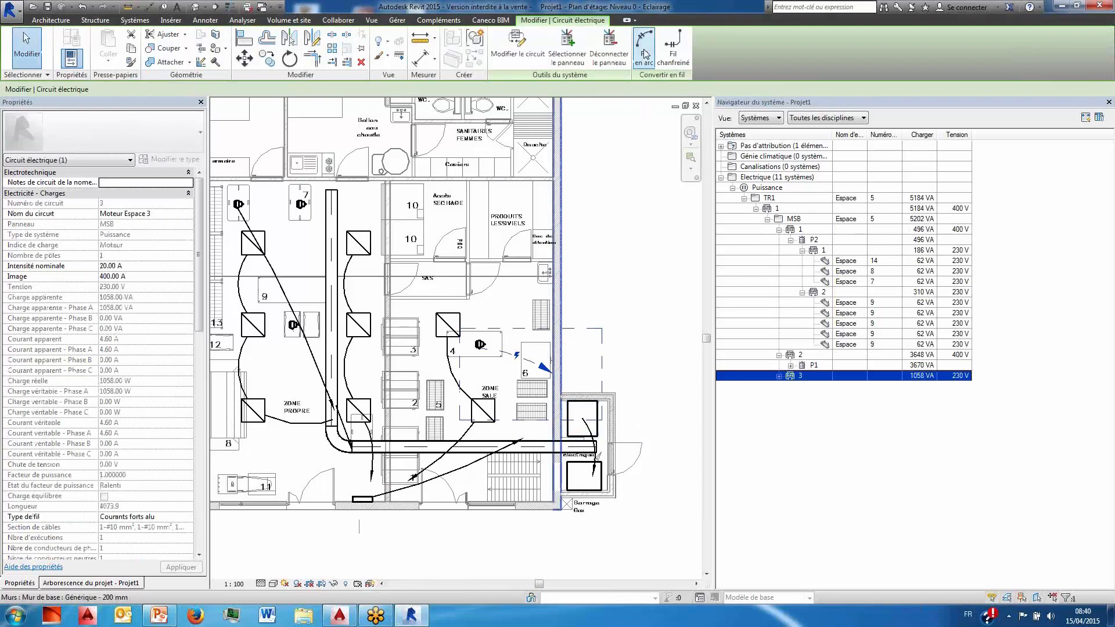
pyautogui.click(644, 56)
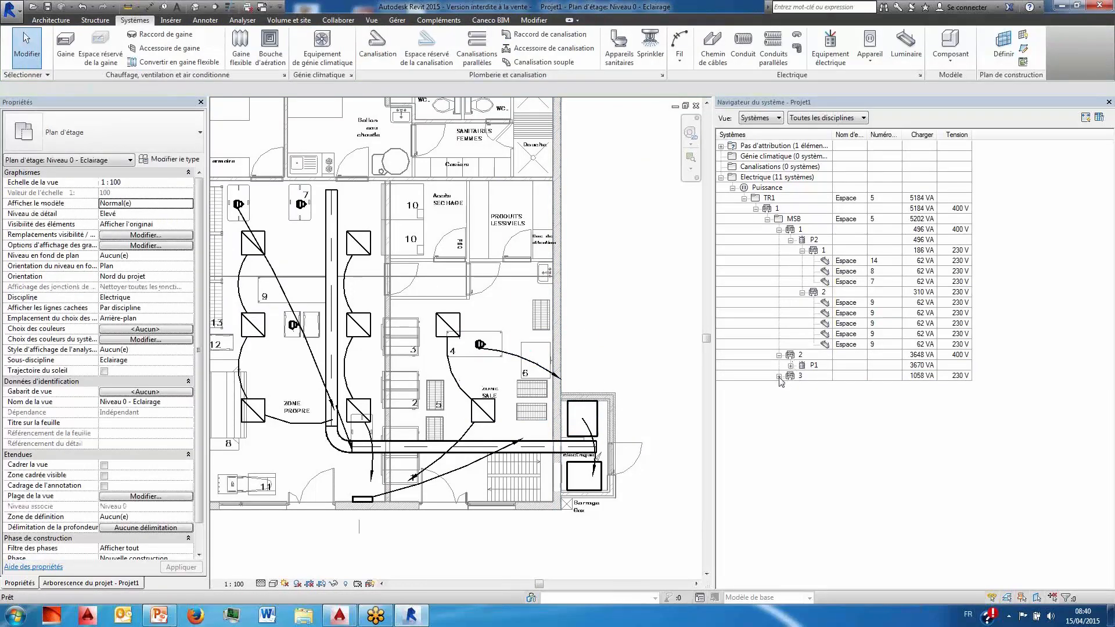
# - Show the model in 3D and expand MSB circuit 3, panel P1 and its circuit 1 in the system tree to examine their loads
pyautogui.click(778, 376)
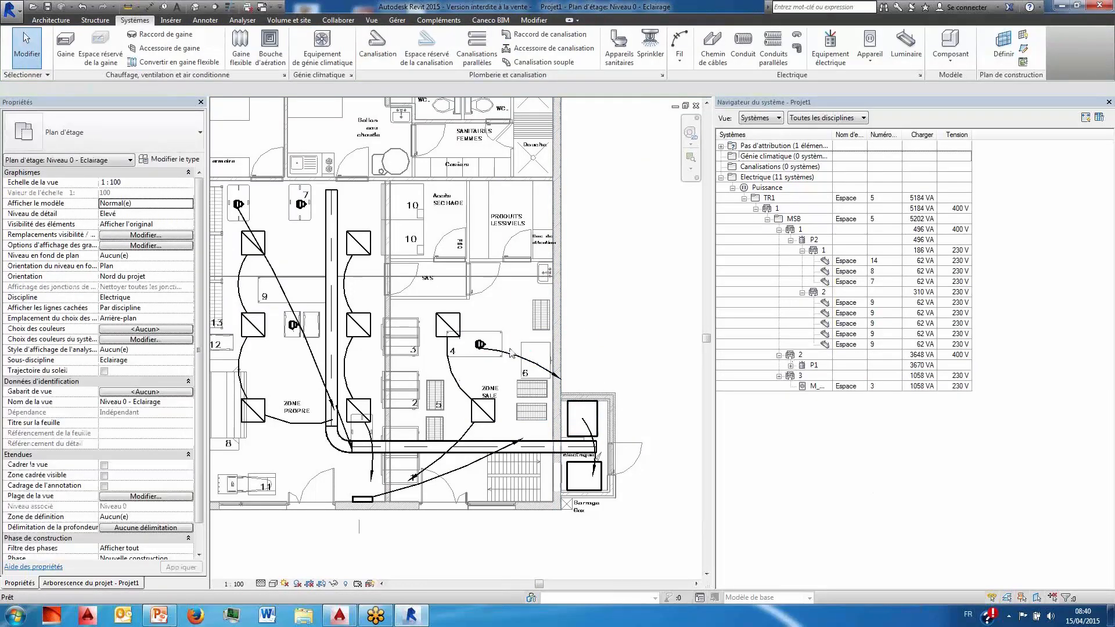
pyautogui.moveTo(330, 148); pyautogui.dragTo(459, 208, button='middle')
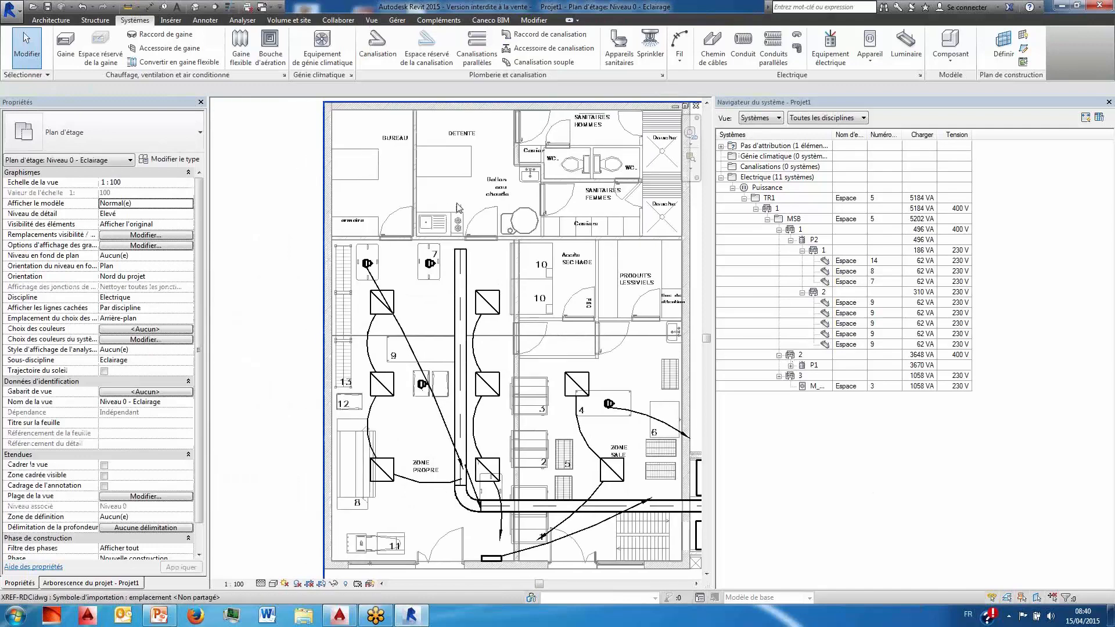
pyautogui.click(204, 6)
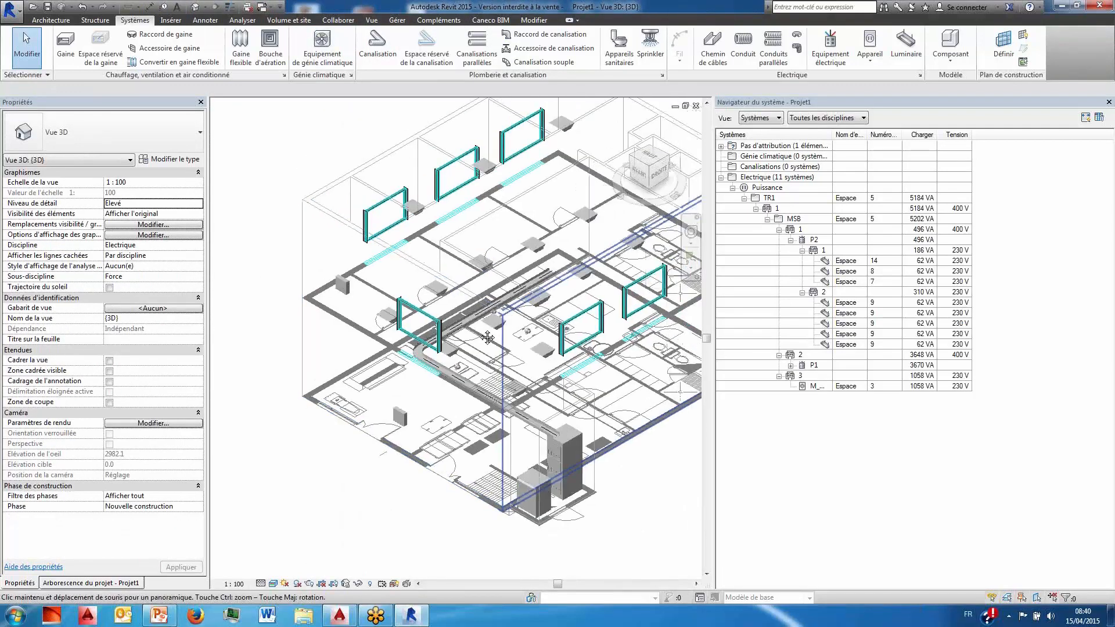
pyautogui.click(791, 366)
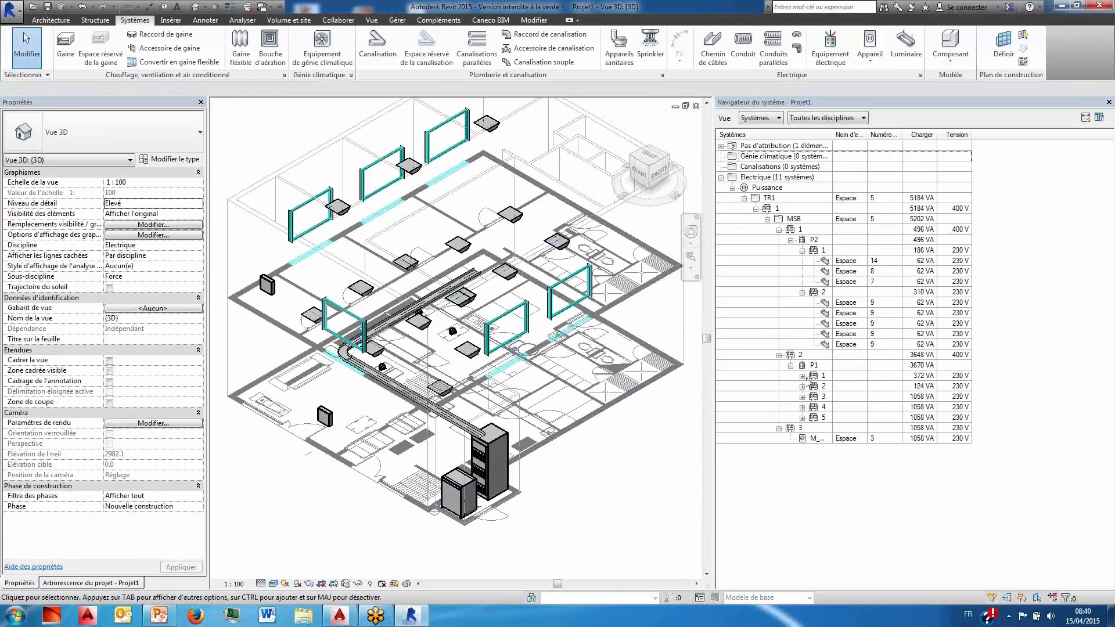
pyautogui.doubleClick(804, 376)
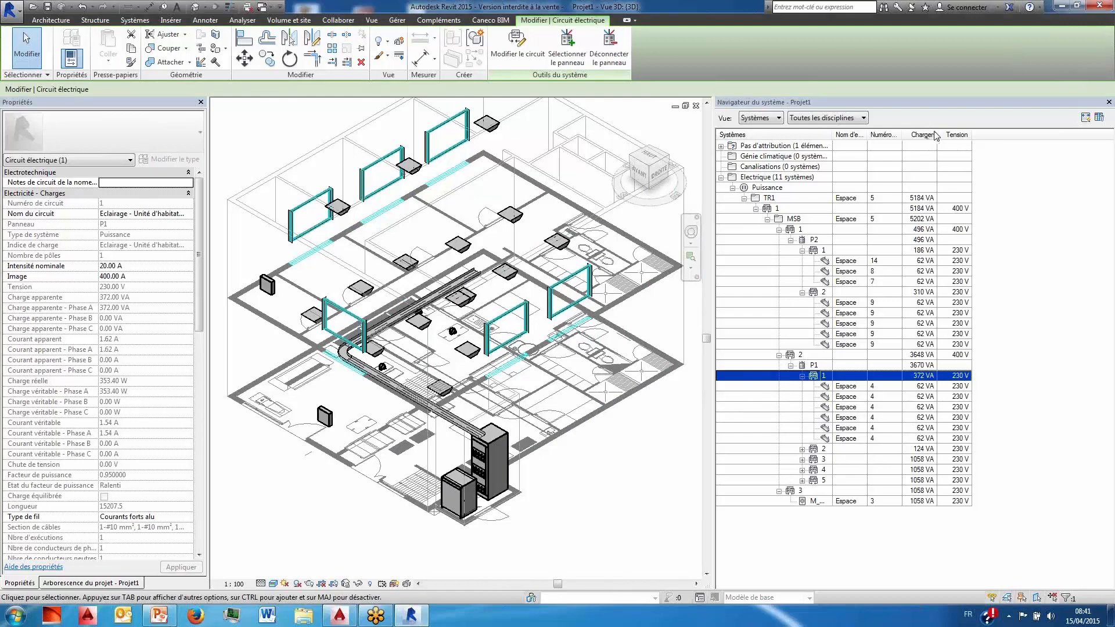
pyautogui.moveTo(935, 131); pyautogui.dragTo(944, 132)
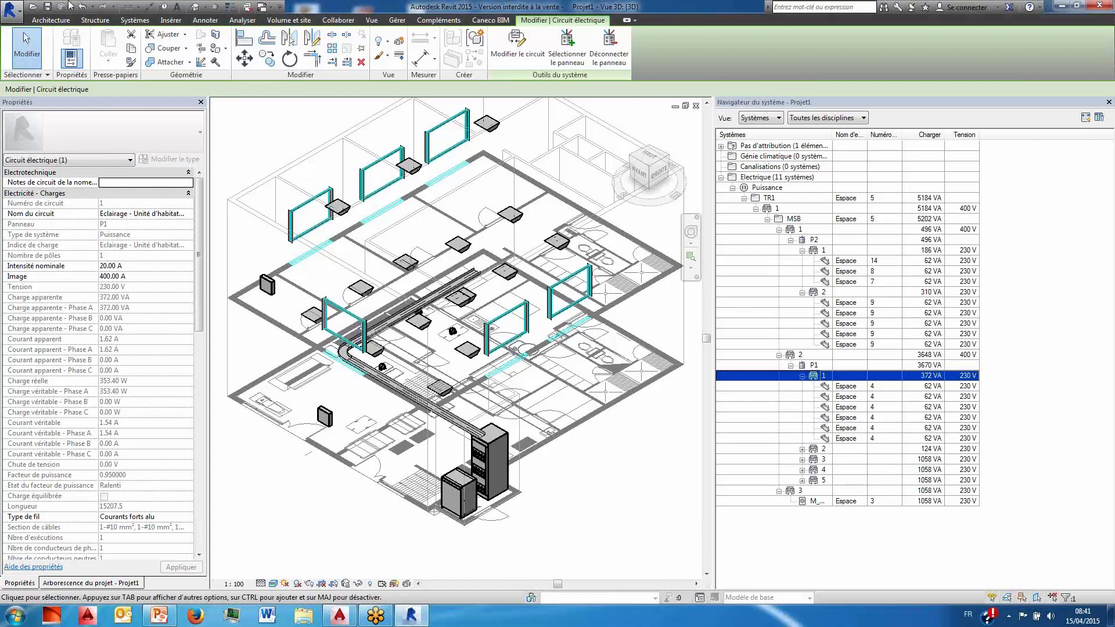
# - Start saving the project and create a folder named REVIT DEMO1504 on the desktop
pyautogui.click(47, 7)
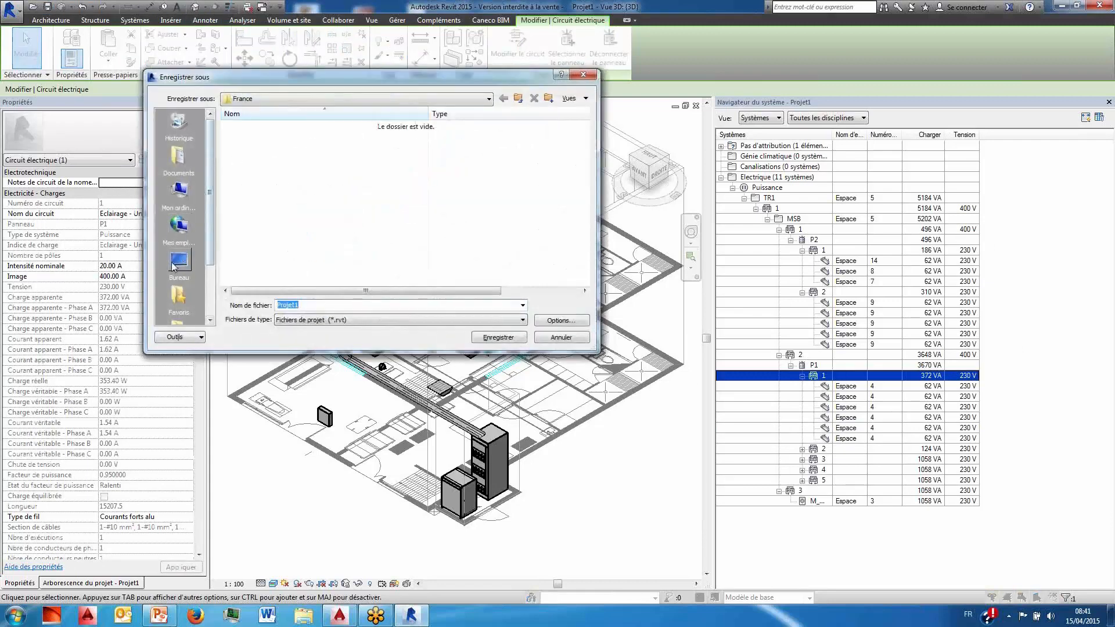
pyautogui.click(174, 263)
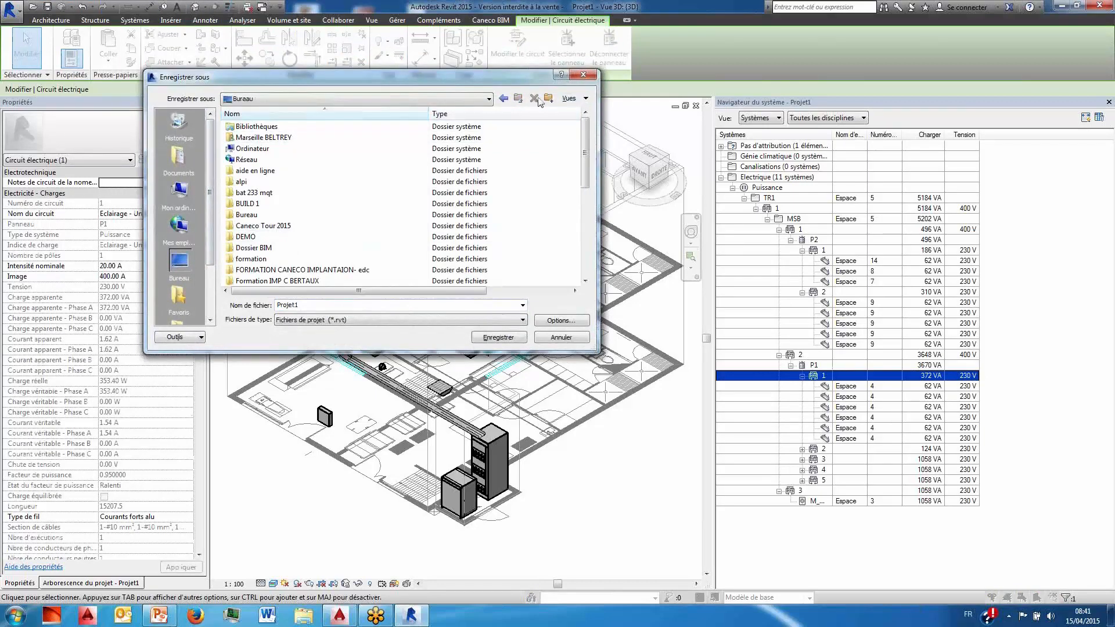
pyautogui.moveTo(585, 158); pyautogui.dragTo(585, 261)
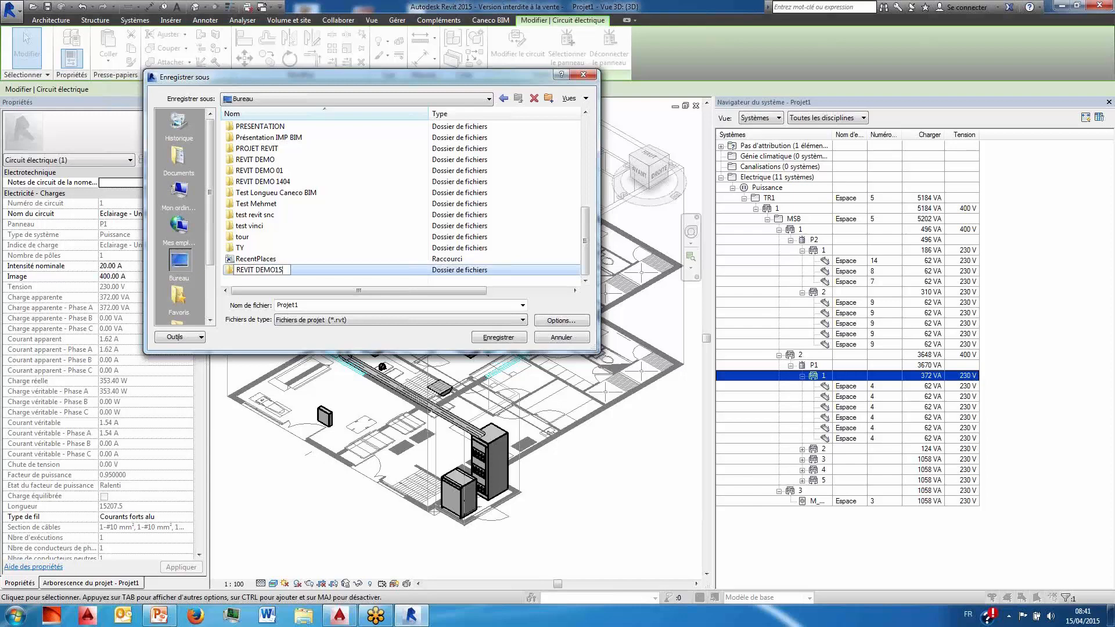
# - Name the project file DEMO1504 and save it
pyautogui.doubleClick(307, 305)
pyautogui.write('S')
pyautogui.press('BackSpace')
pyautogui.write('DE')
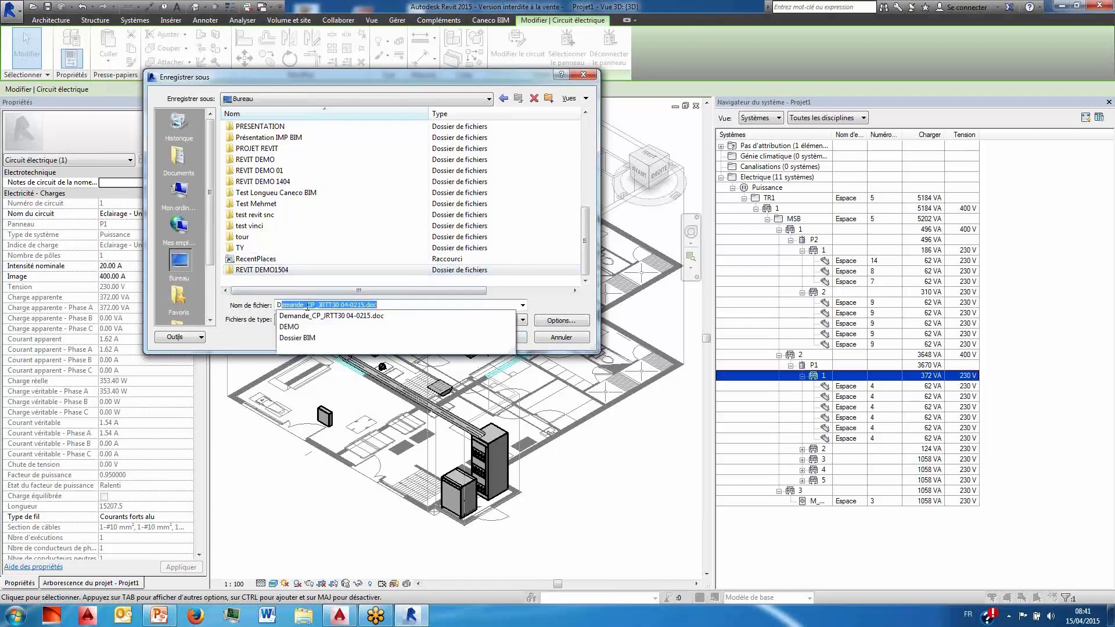
pyautogui.write('MO1504')
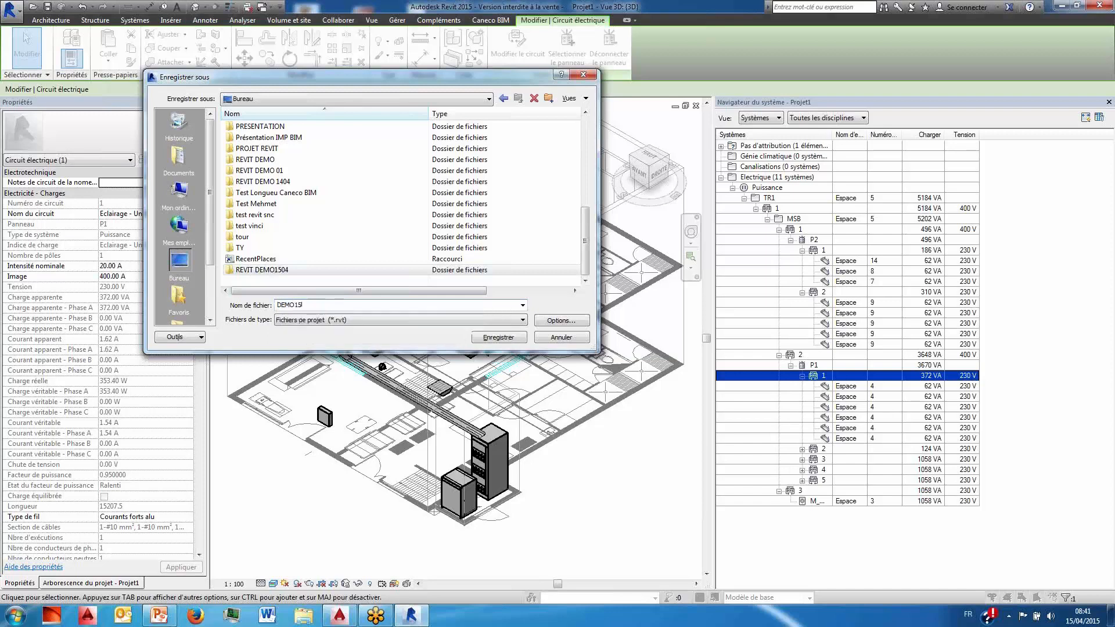
pyautogui.click(503, 339)
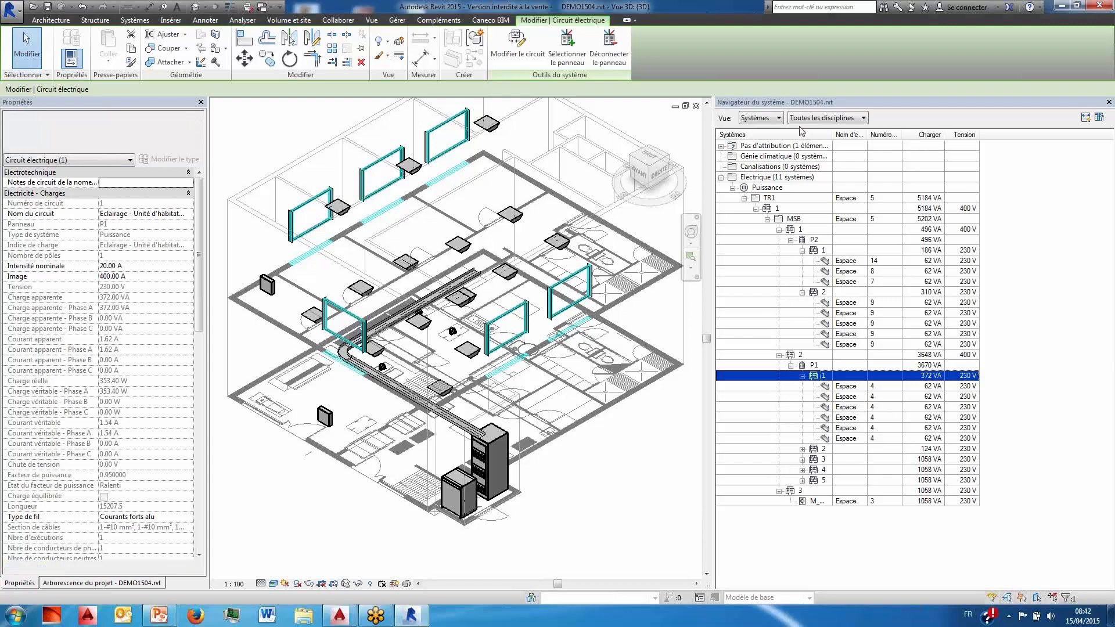
# - In the Niveau 0 - Eclairage plan, wire the power circuit of the motor at machine 7 with an arc
pyautogui.click(676, 150)
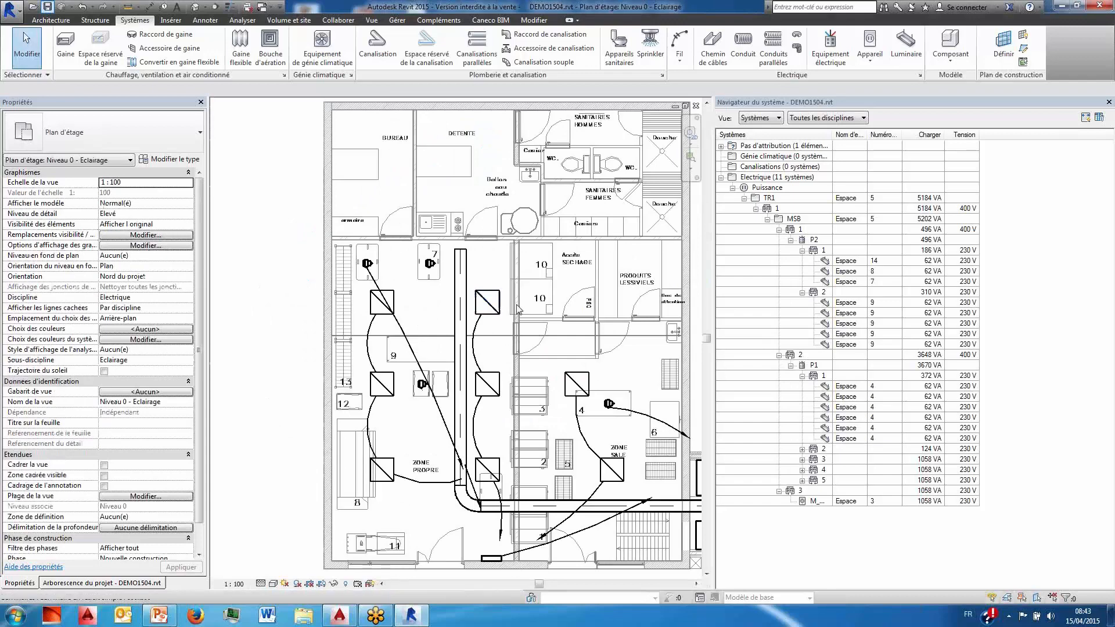
pyautogui.moveTo(495, 321); pyautogui.dragTo(446, 254, button='middle')
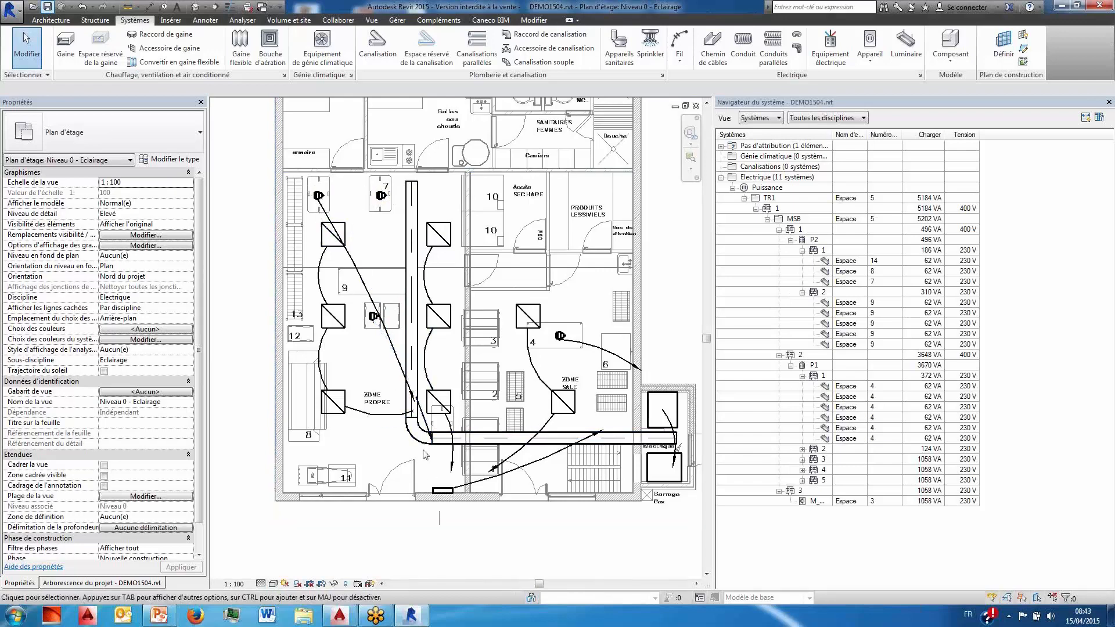
pyautogui.click(382, 198)
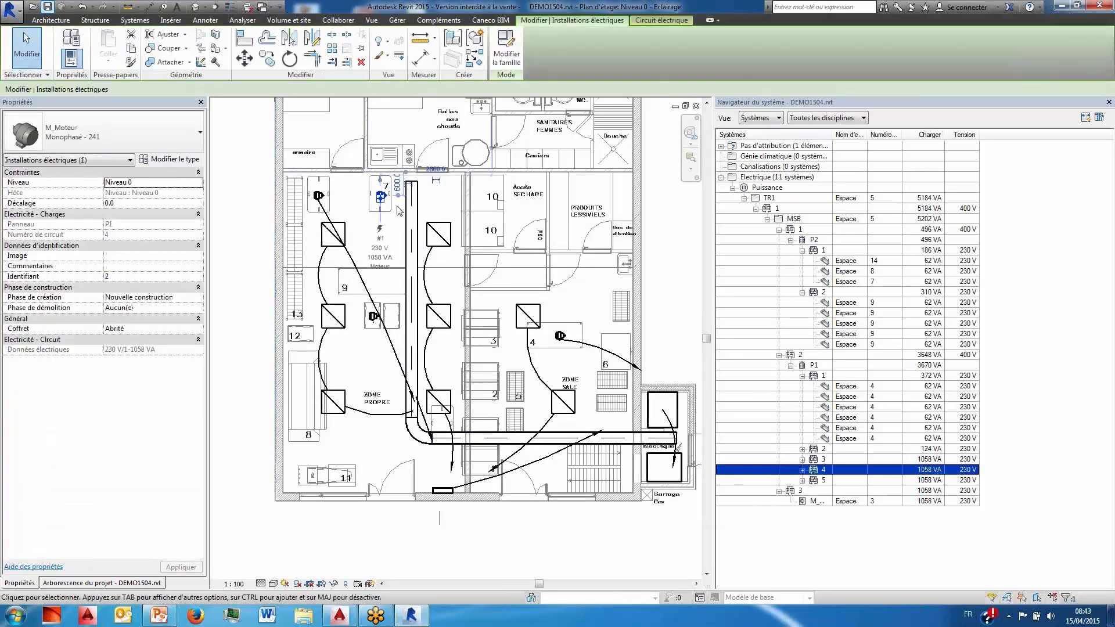
pyautogui.press('Escape')
pyautogui.press('Tab')
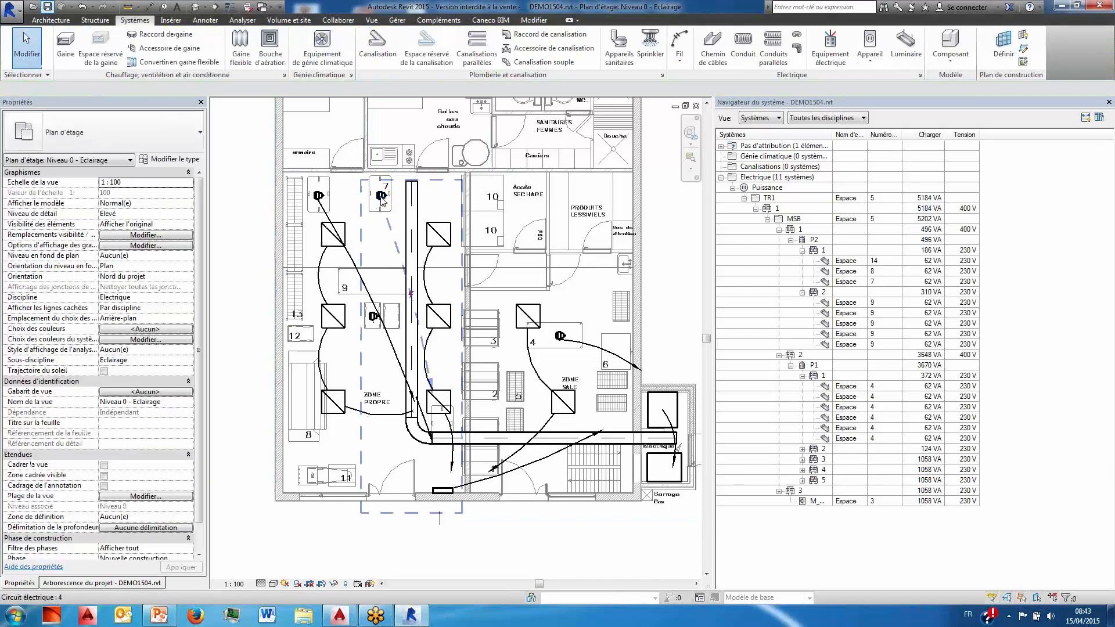
pyautogui.click(382, 198)
pyautogui.click(645, 46)
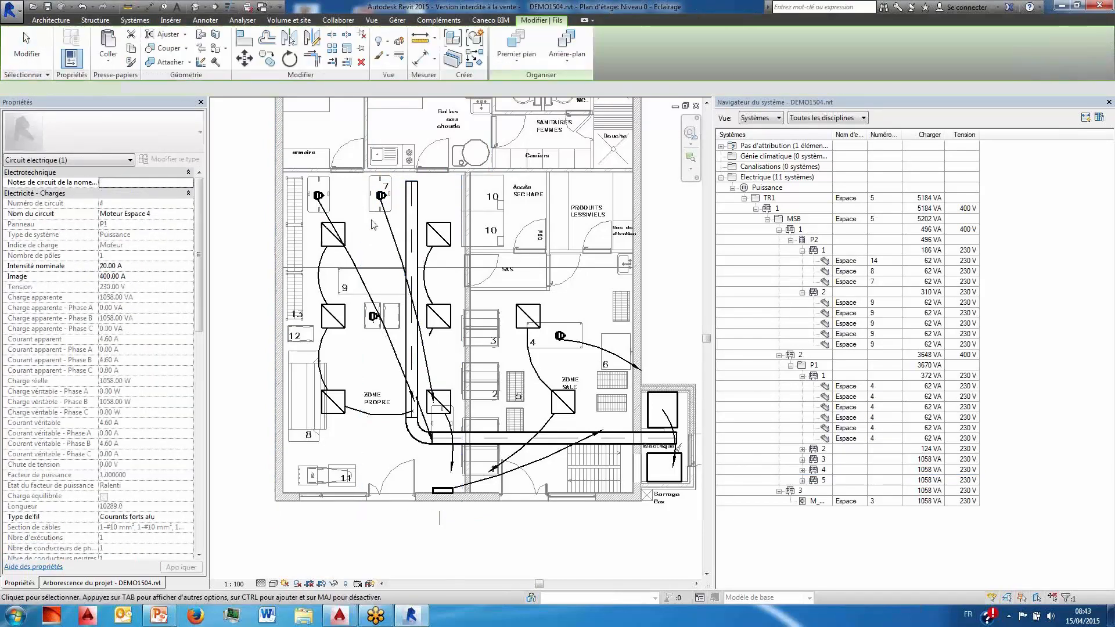
pyautogui.press('Escape')
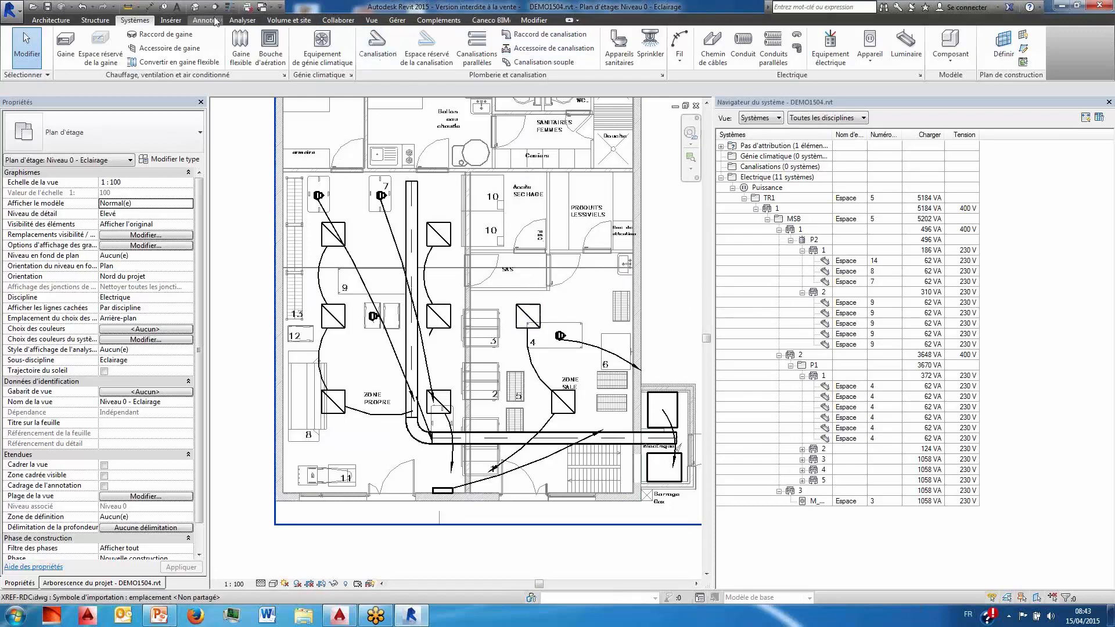
# - Return to the 3D view and run the Caneco BIM check-up on the project
pyautogui.click(194, 8)
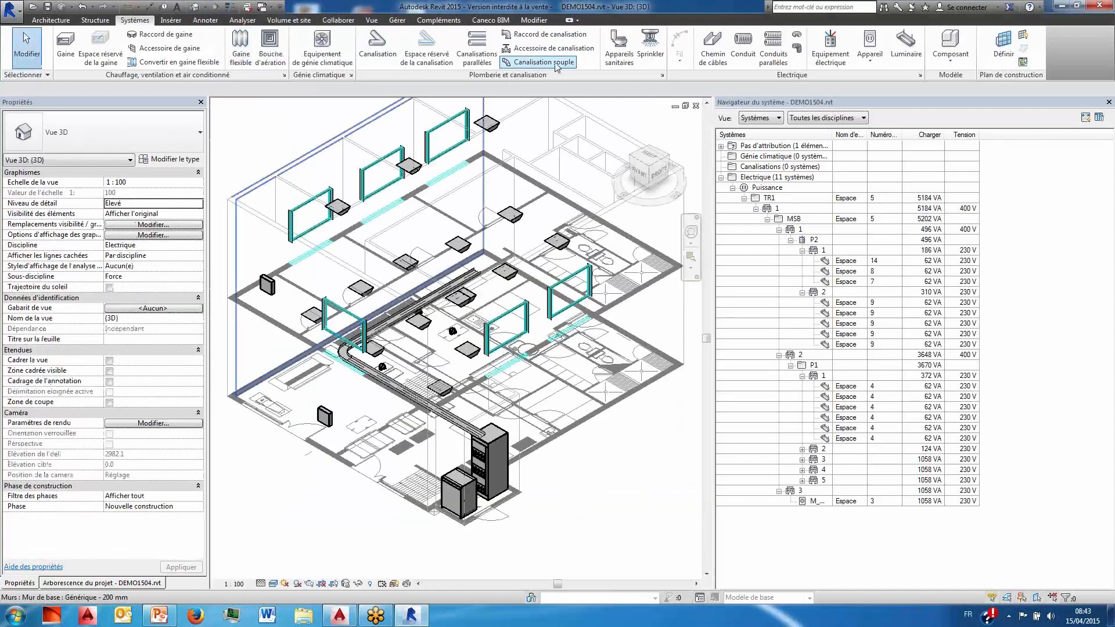
pyautogui.click(489, 20)
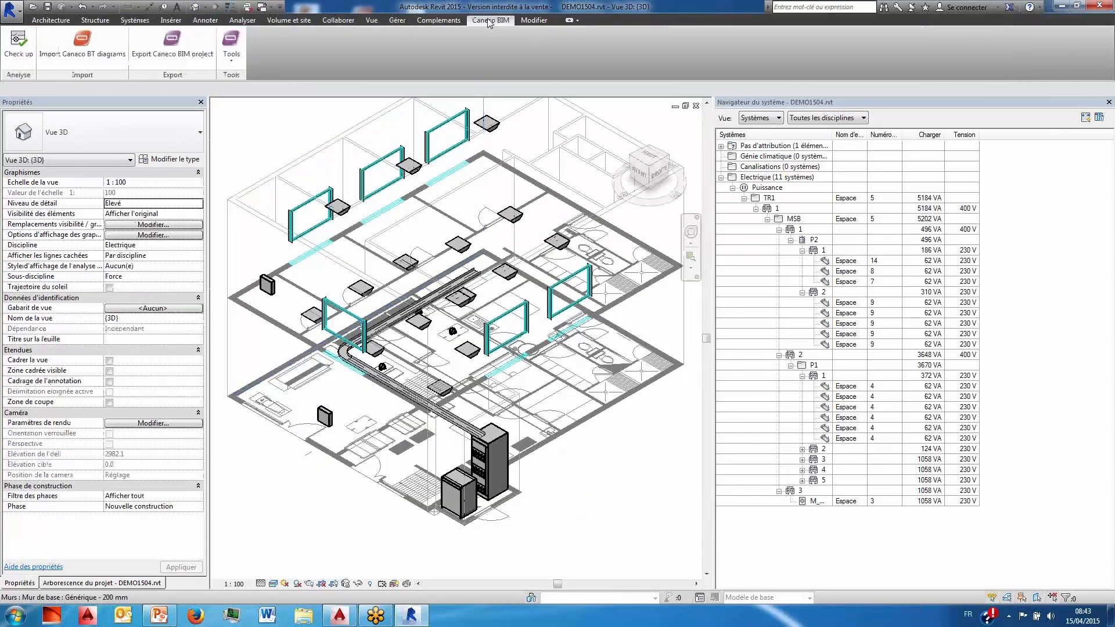
pyautogui.click(19, 44)
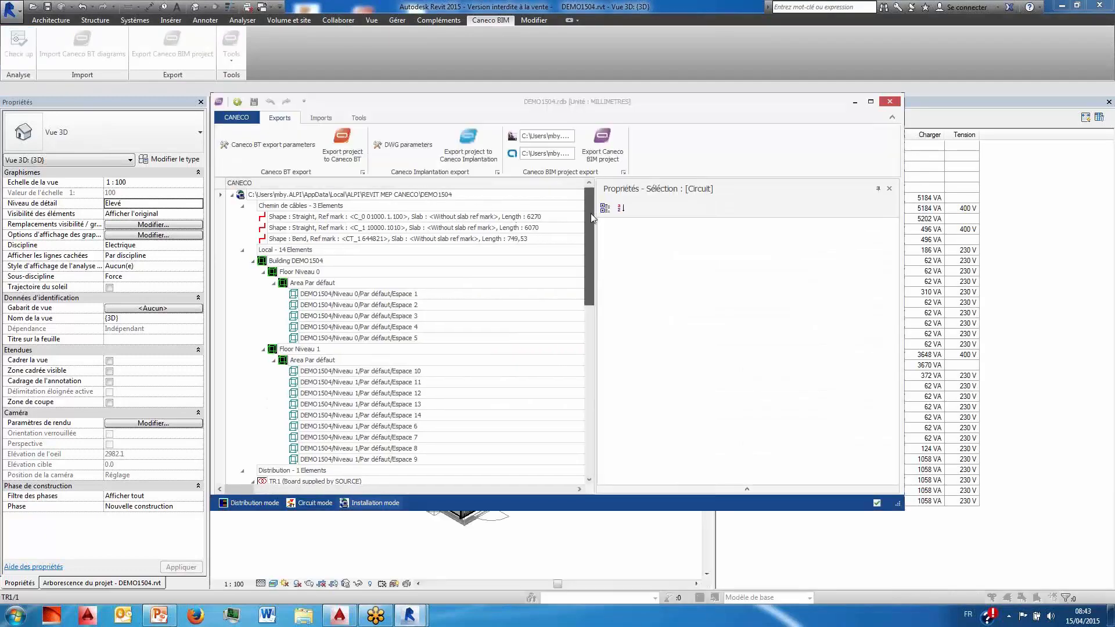
# - Examine the Caneco project tree from cable trays to circuits, and check the properties of Espace 12, TR1 and board P2
pyautogui.moveTo(591, 214); pyautogui.dragTo(546, 399)
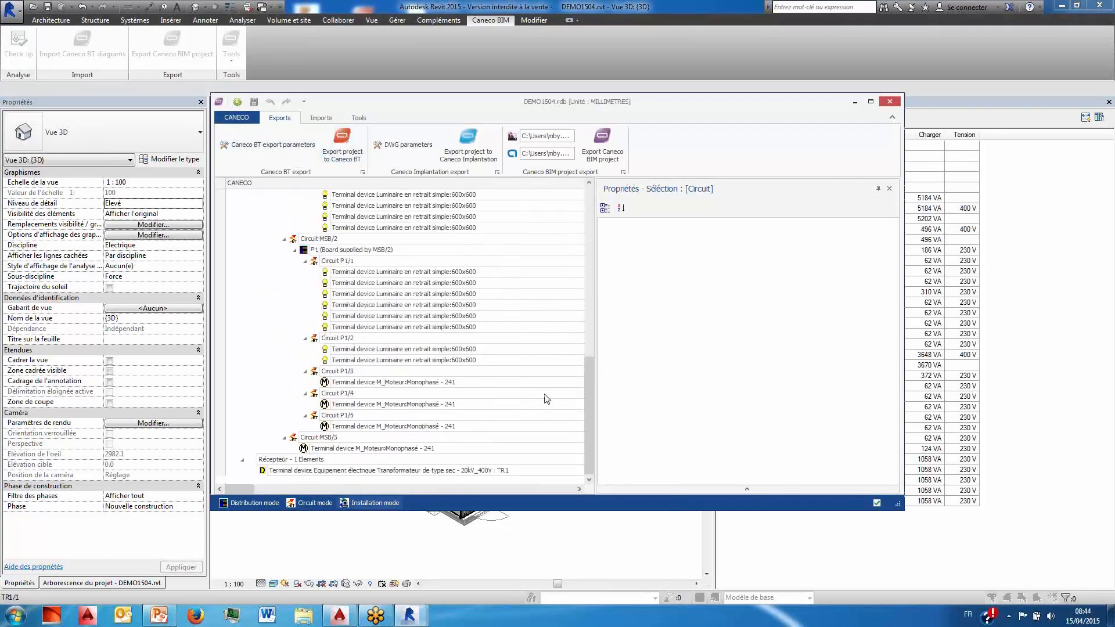
pyautogui.moveTo(588, 364); pyautogui.dragTo(601, 212)
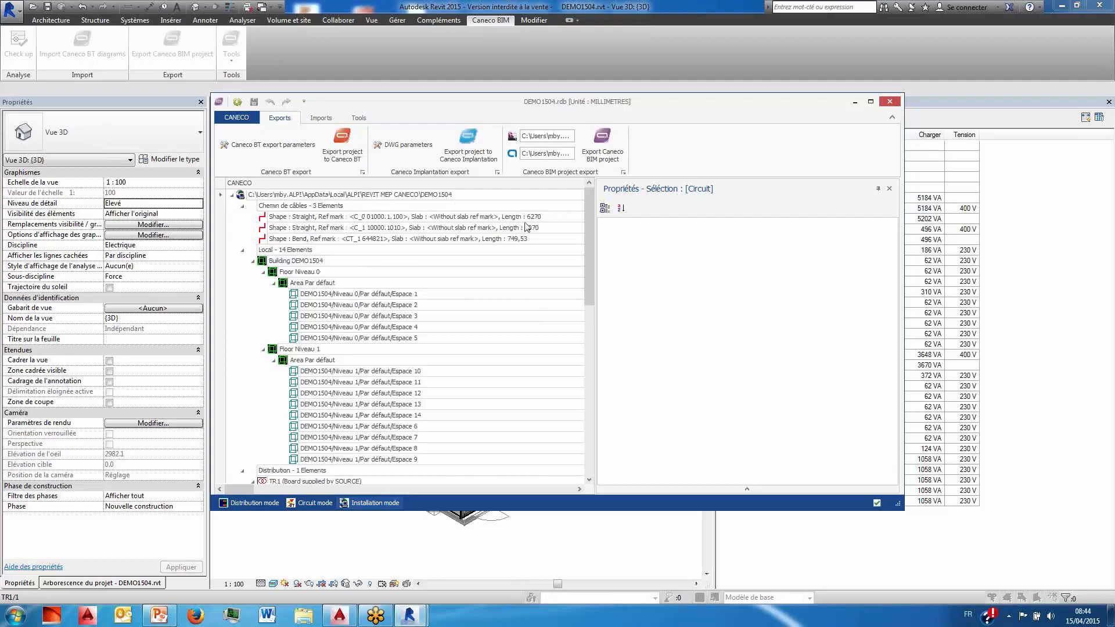
pyautogui.scroll(-2, 493, 242)
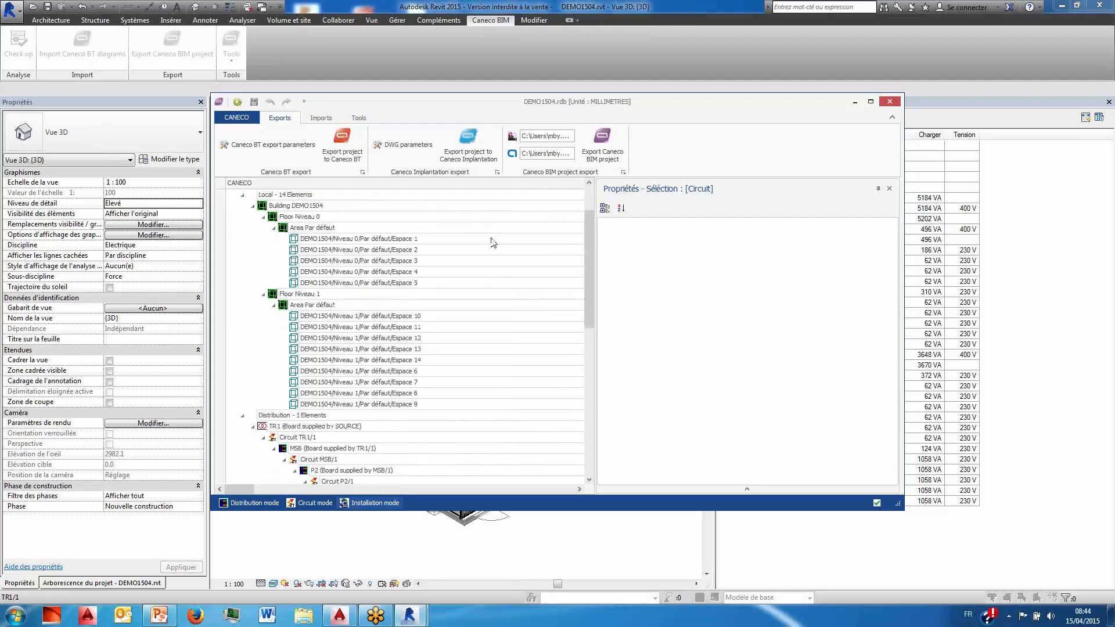
pyautogui.click(328, 261)
pyautogui.click(344, 333)
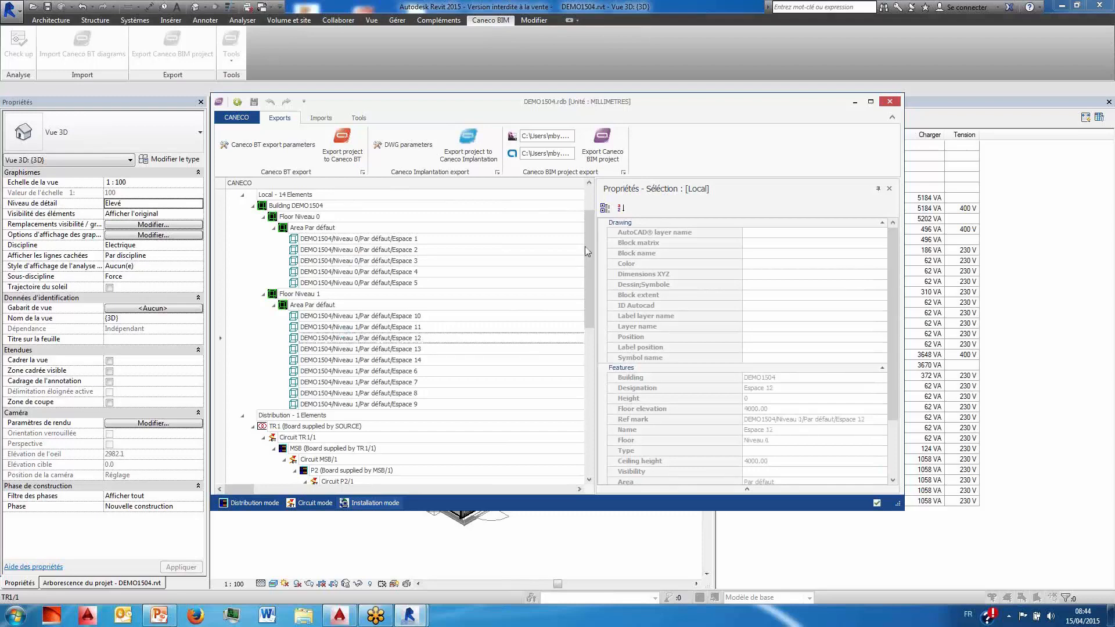
pyautogui.moveTo(589, 232); pyautogui.dragTo(584, 316)
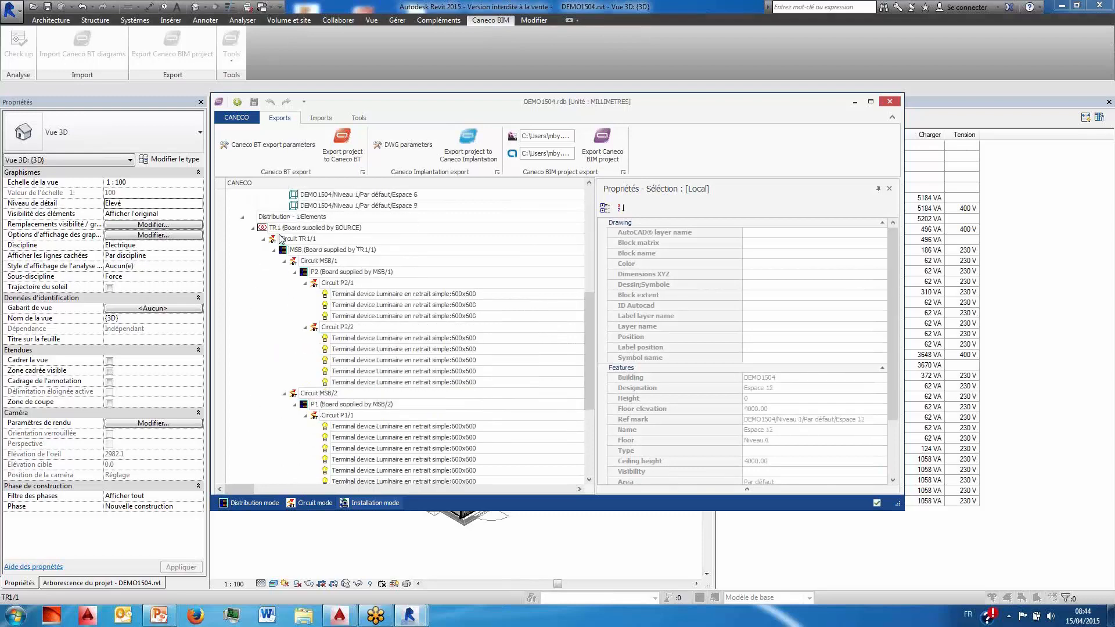
pyautogui.click(297, 229)
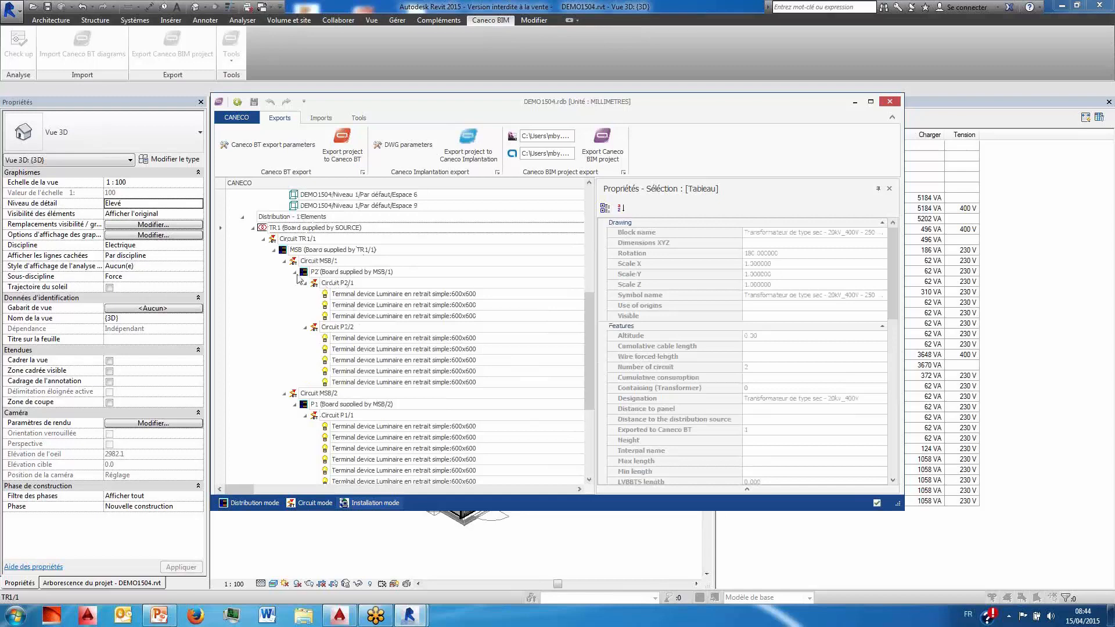
pyautogui.click(316, 272)
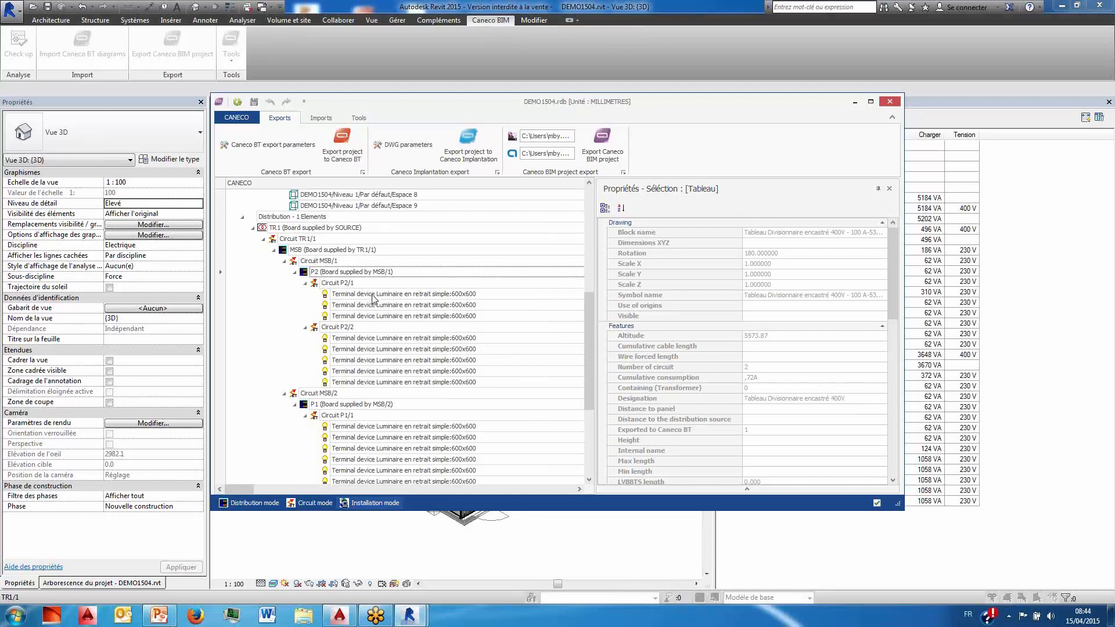
# - Compare the project tree in distribution, circuit and installation modes, down to the luminaires and motors of boards P2 and P1
pyautogui.scroll(-1, 374, 297)
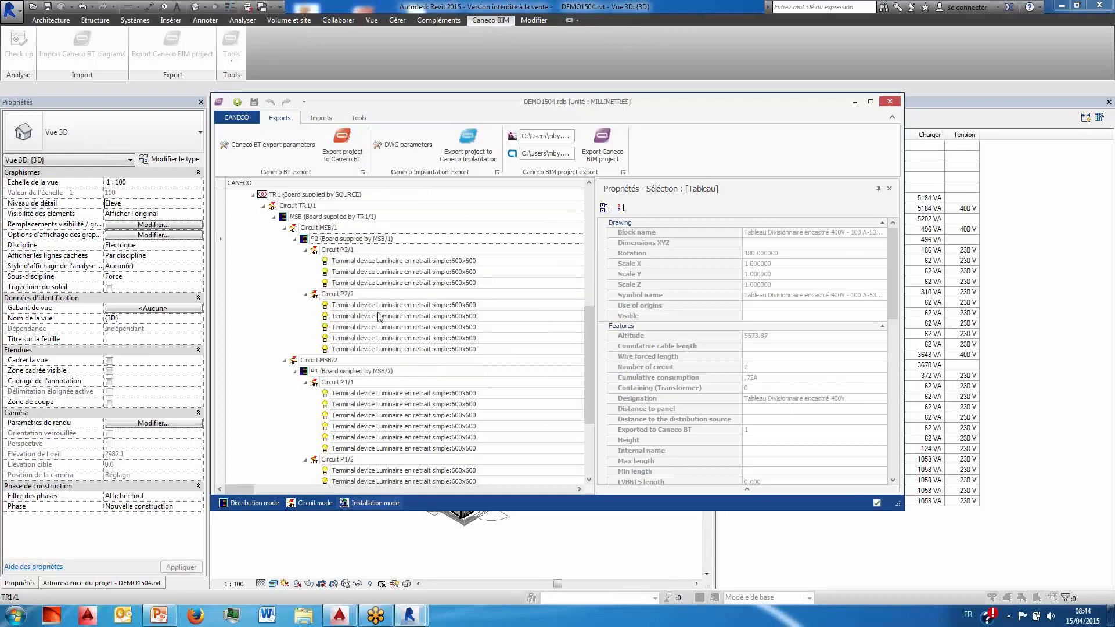
pyautogui.click(254, 504)
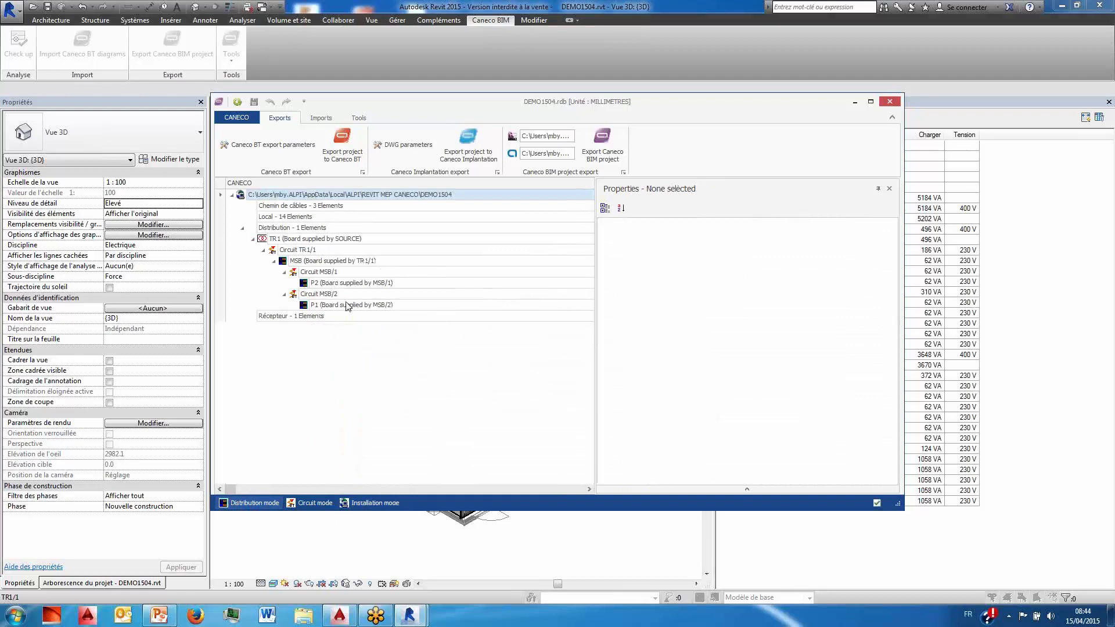
pyautogui.click(300, 506)
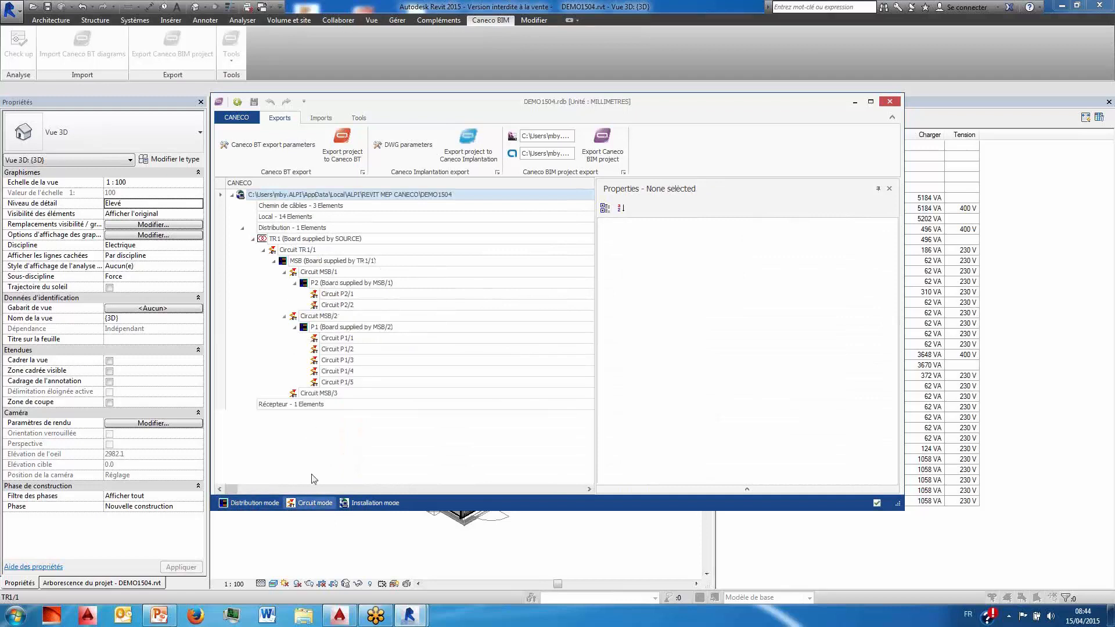
pyautogui.click(375, 503)
pyautogui.scroll(-6, 423, 389)
pyautogui.scroll(-4, 423, 389)
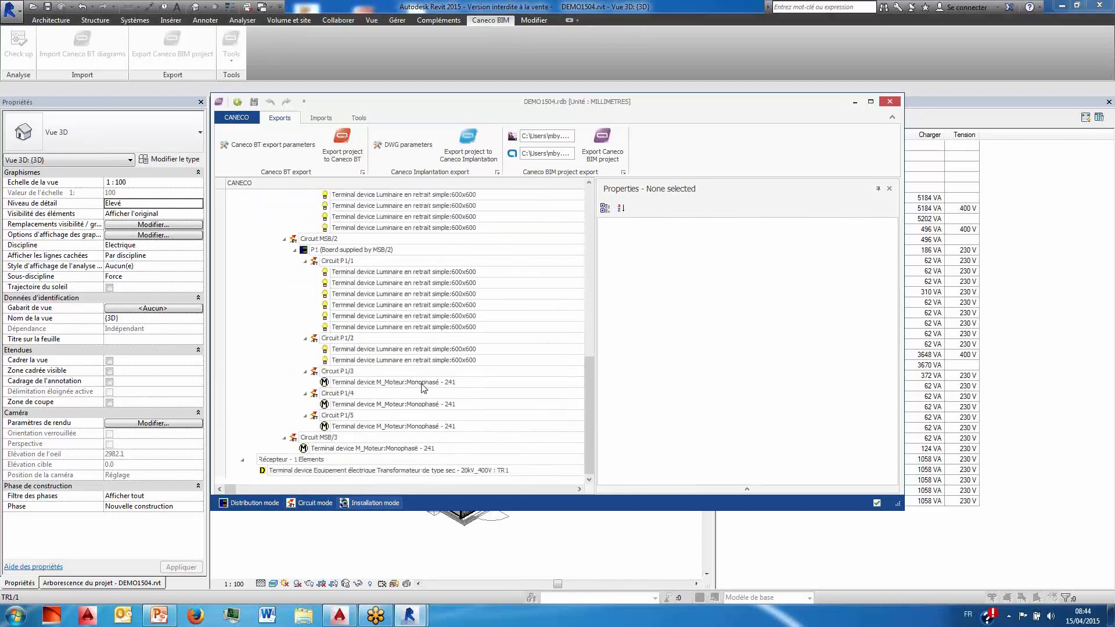
# - In distribution mode, set the corrected length percentage of circuit MSB/1 to 20
pyautogui.click(253, 504)
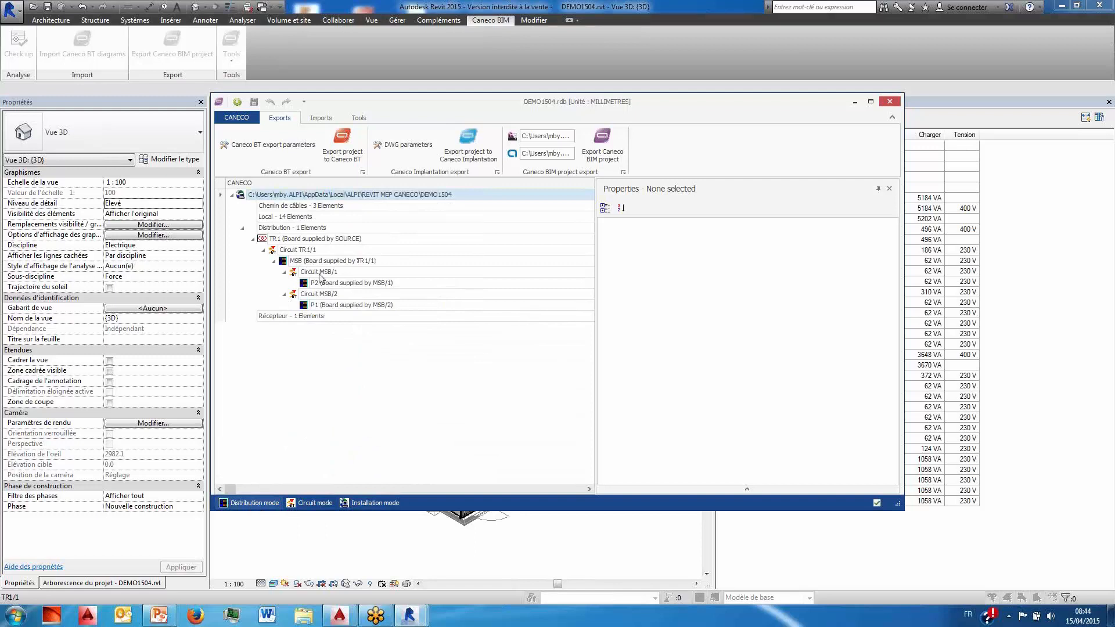
pyautogui.click(311, 272)
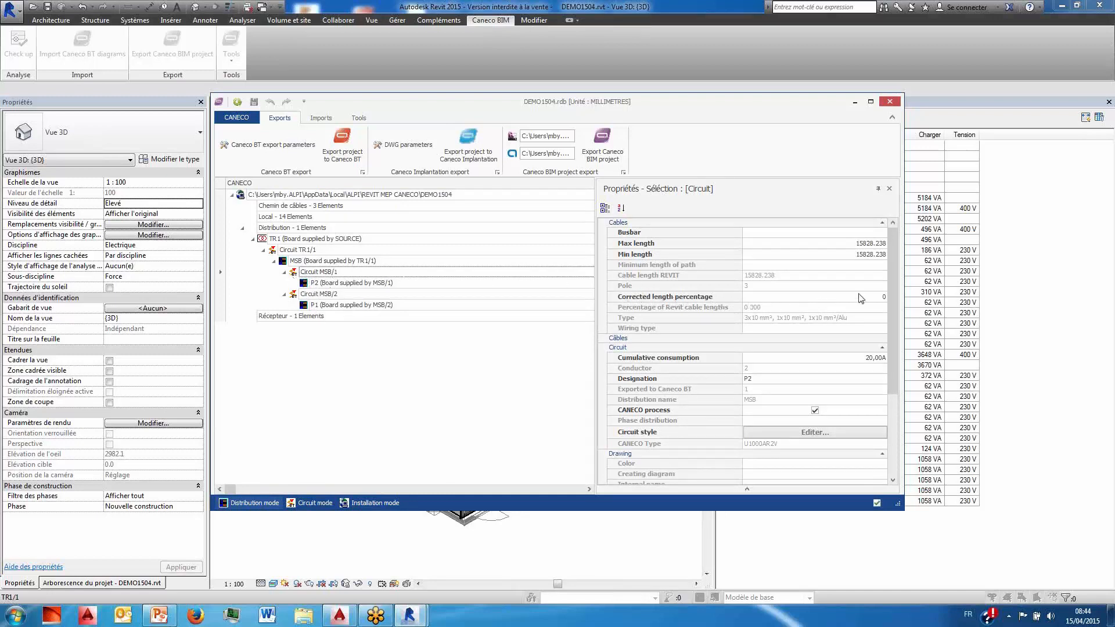
pyautogui.click(883, 299)
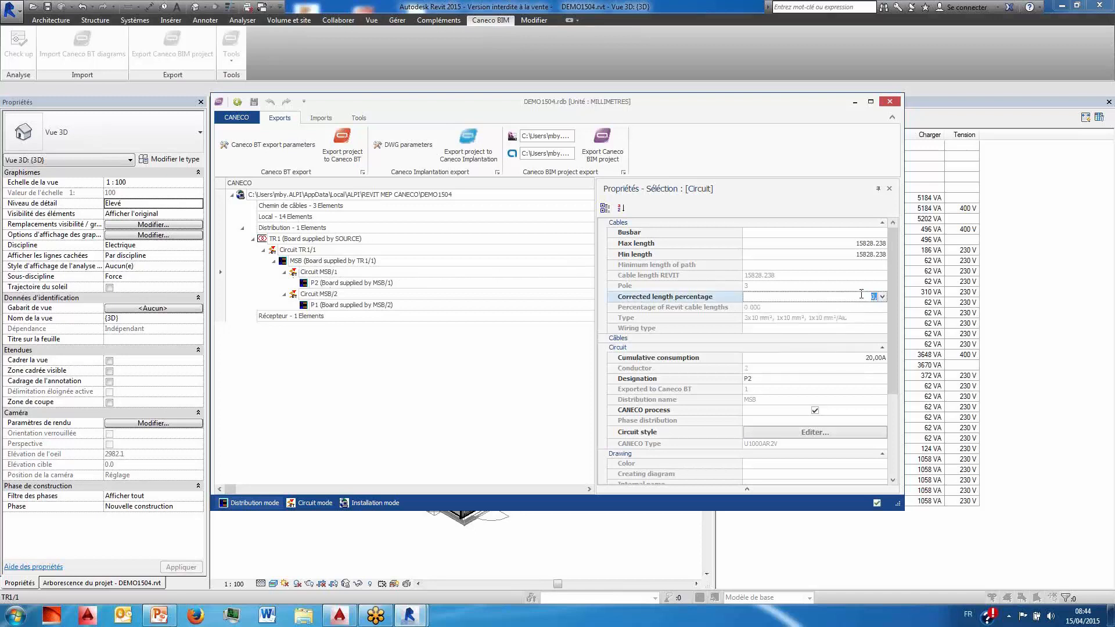
pyautogui.click(853, 317)
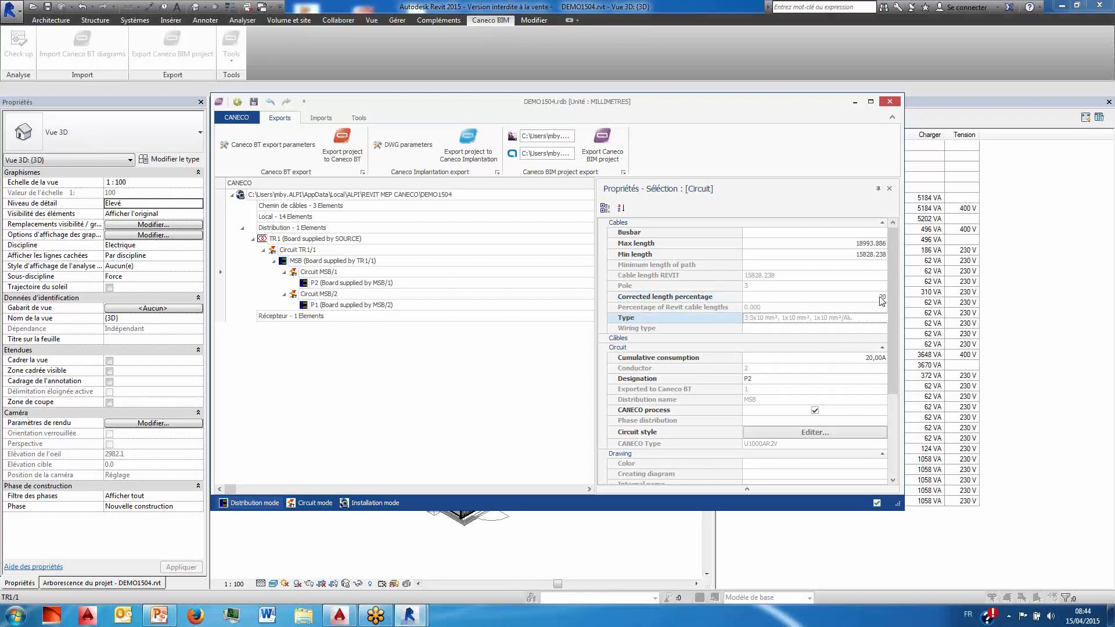
pyautogui.click(724, 299)
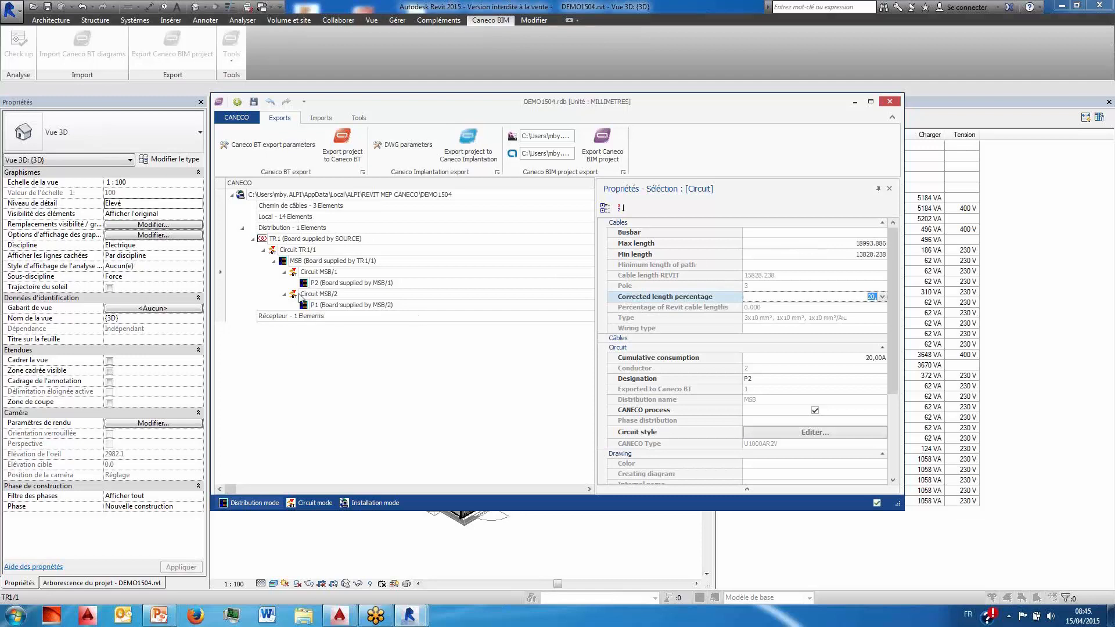
# - Enter 15 as the max length of circuit MSB/2
pyautogui.click(333, 294)
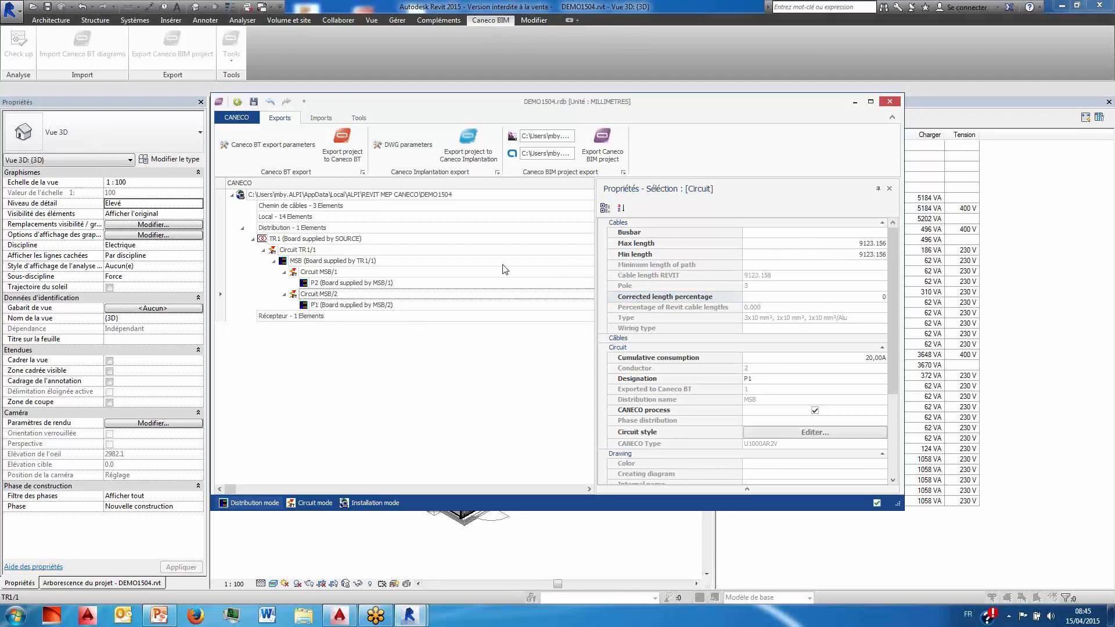
pyautogui.click(867, 243)
pyautogui.moveTo(848, 243); pyautogui.dragTo(883, 242)
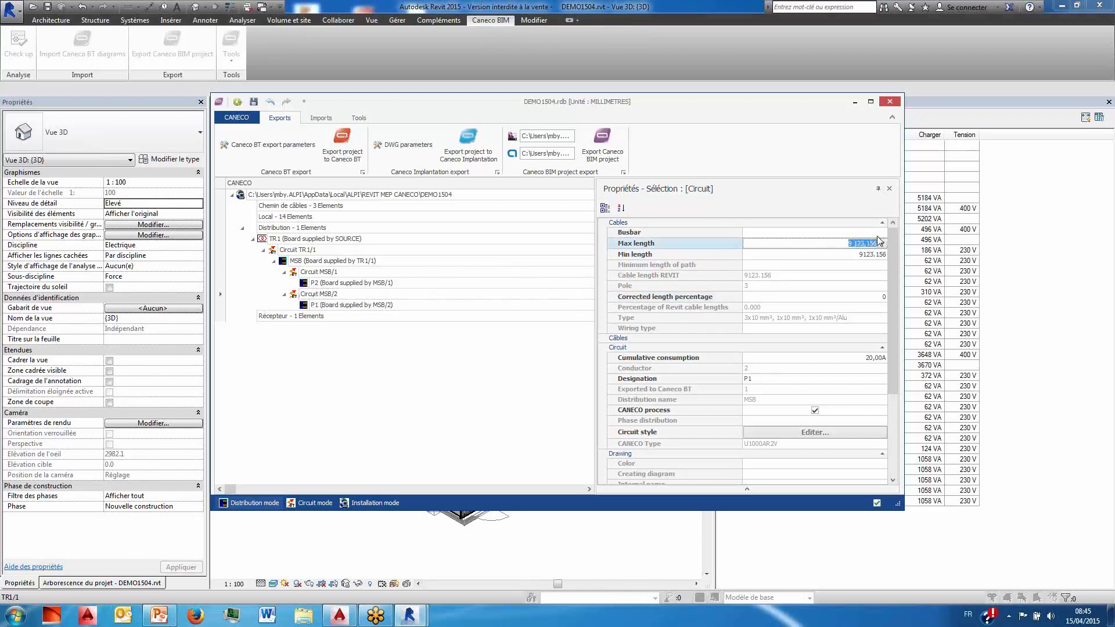
pyautogui.write('15')
pyautogui.click(882, 243)
pyautogui.click(874, 246)
# - In installation mode, assign circuits P1/1 and P1/2 together to a busbar named LBB
pyautogui.click(306, 503)
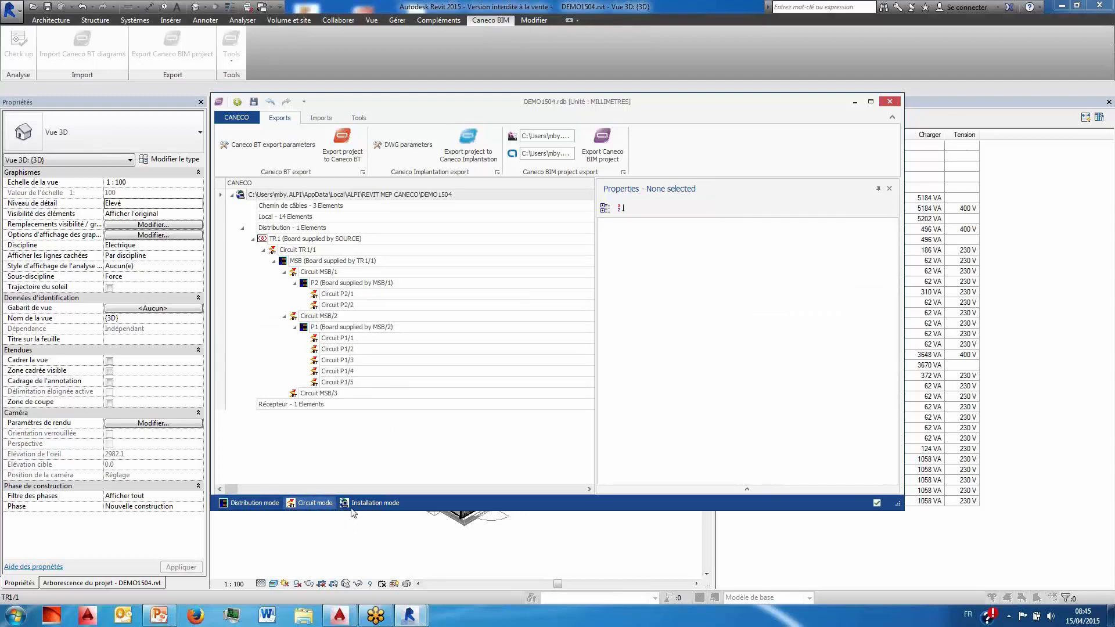
pyautogui.click(378, 503)
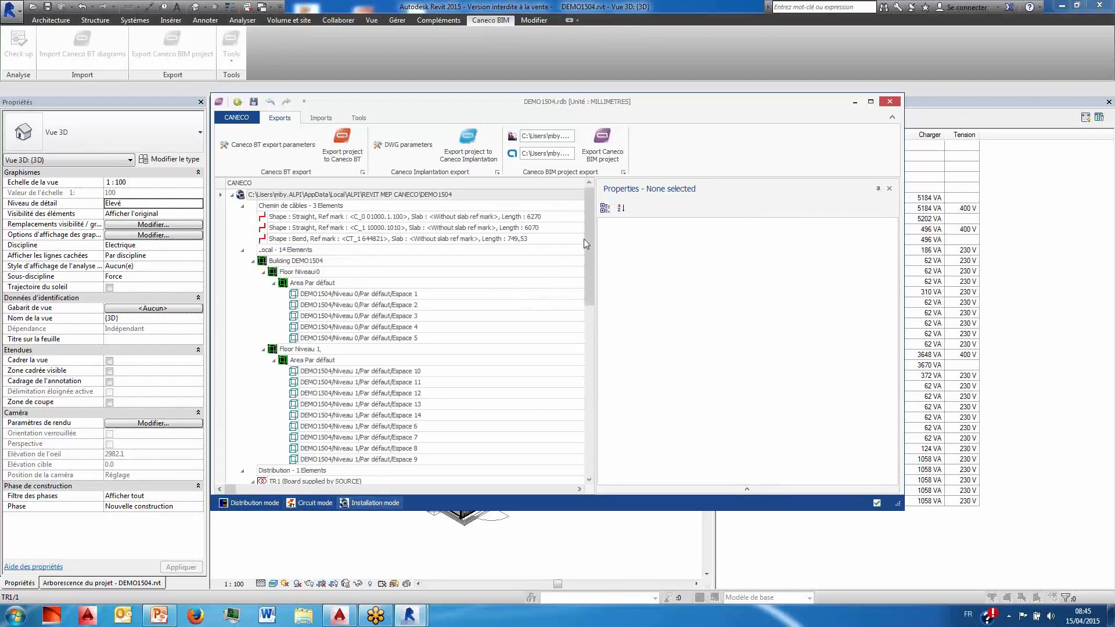
pyautogui.moveTo(588, 243); pyautogui.dragTo(573, 360)
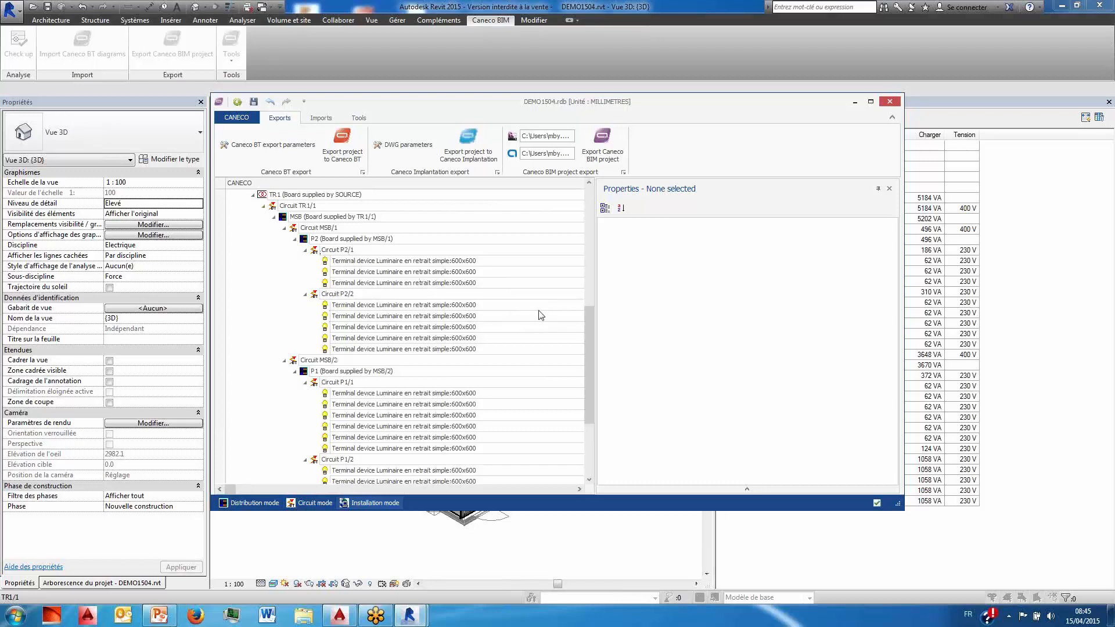
pyautogui.moveTo(590, 314); pyautogui.dragTo(585, 366)
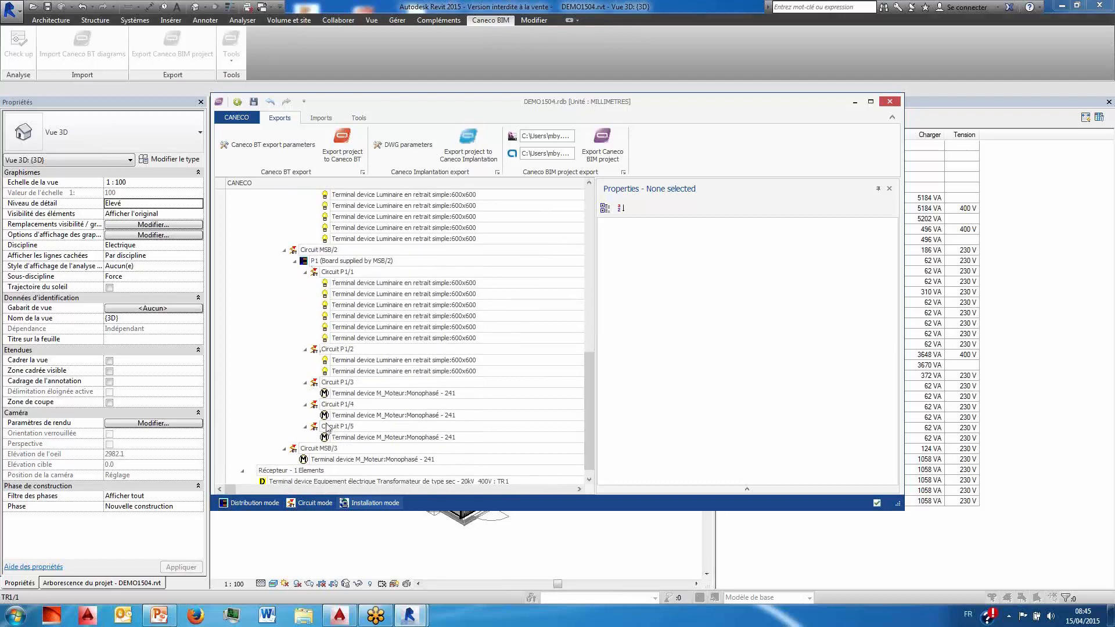
pyautogui.click(319, 349)
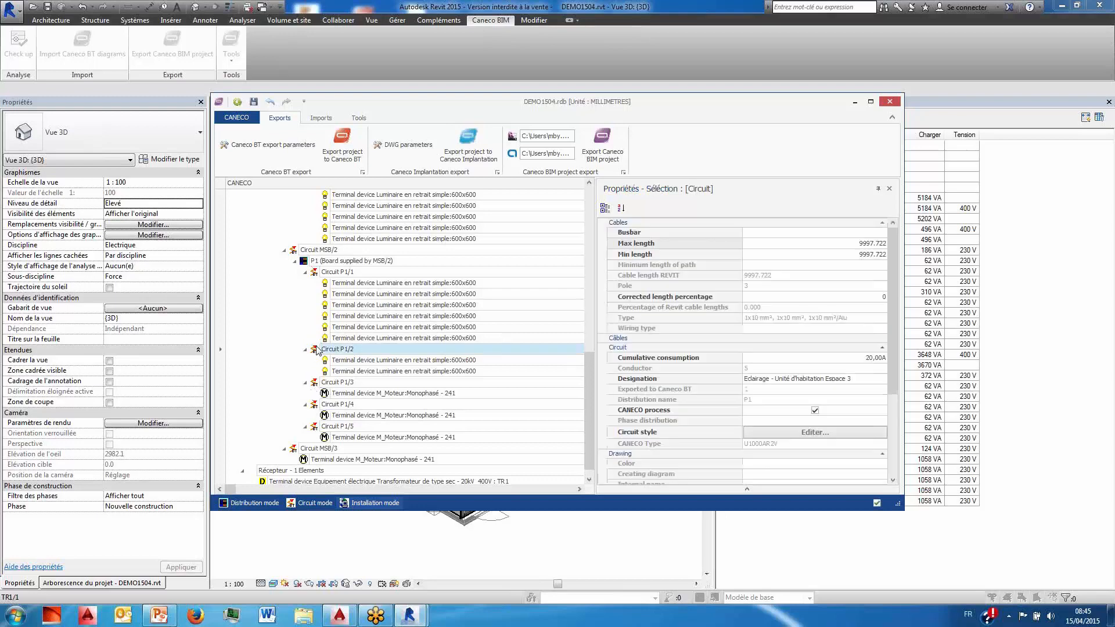
pyautogui.keyDown('ctrl'); pyautogui.click(328, 271); pyautogui.keyUp('ctrl')
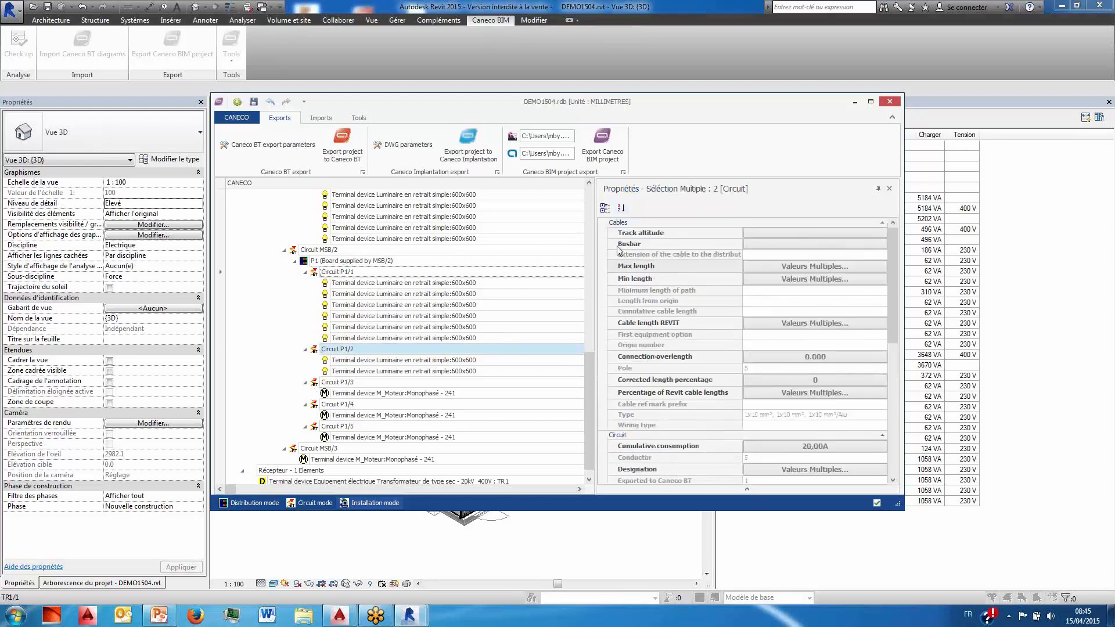
pyautogui.click(774, 245)
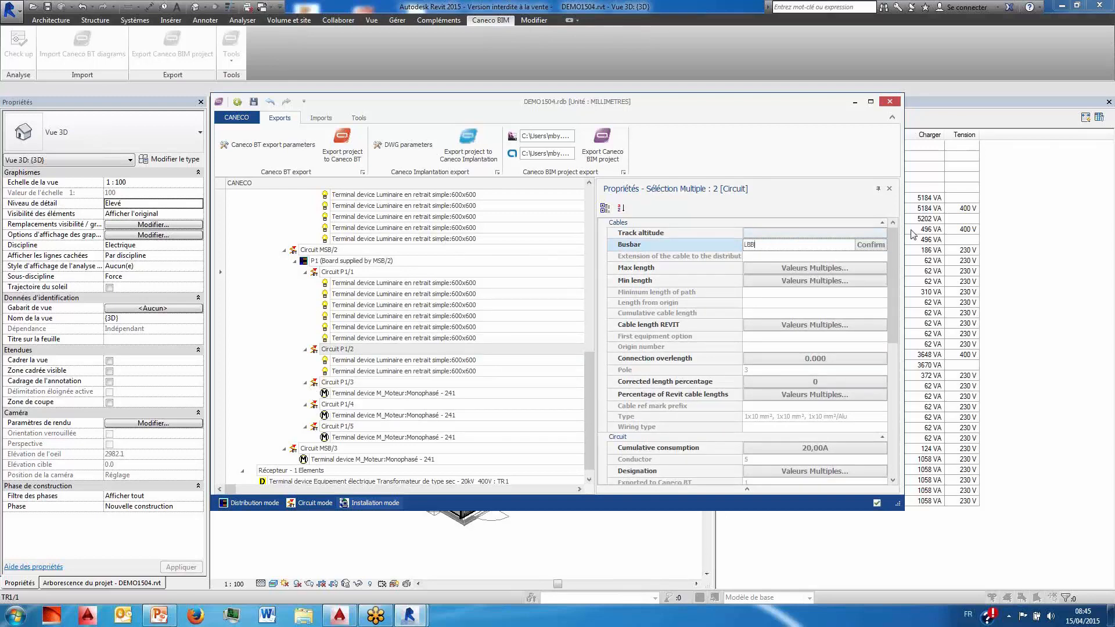
pyautogui.click(865, 244)
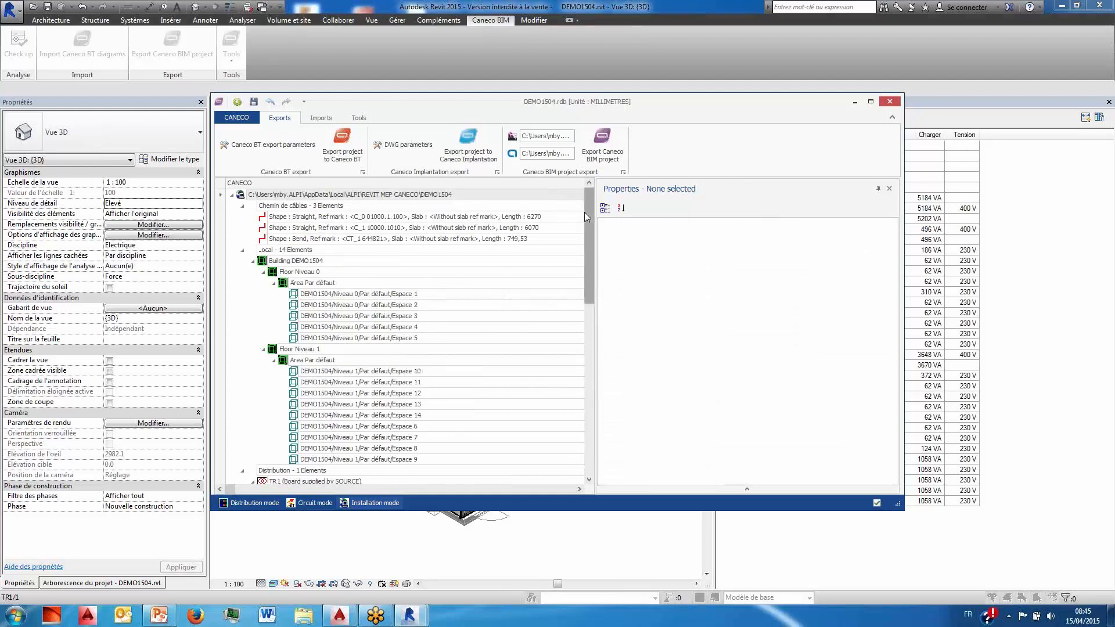
# - Locate the LBB busbar under board P1 and collapse its circuits P1/1 and P1/2
pyautogui.moveTo(584, 212); pyautogui.dragTo(588, 377)
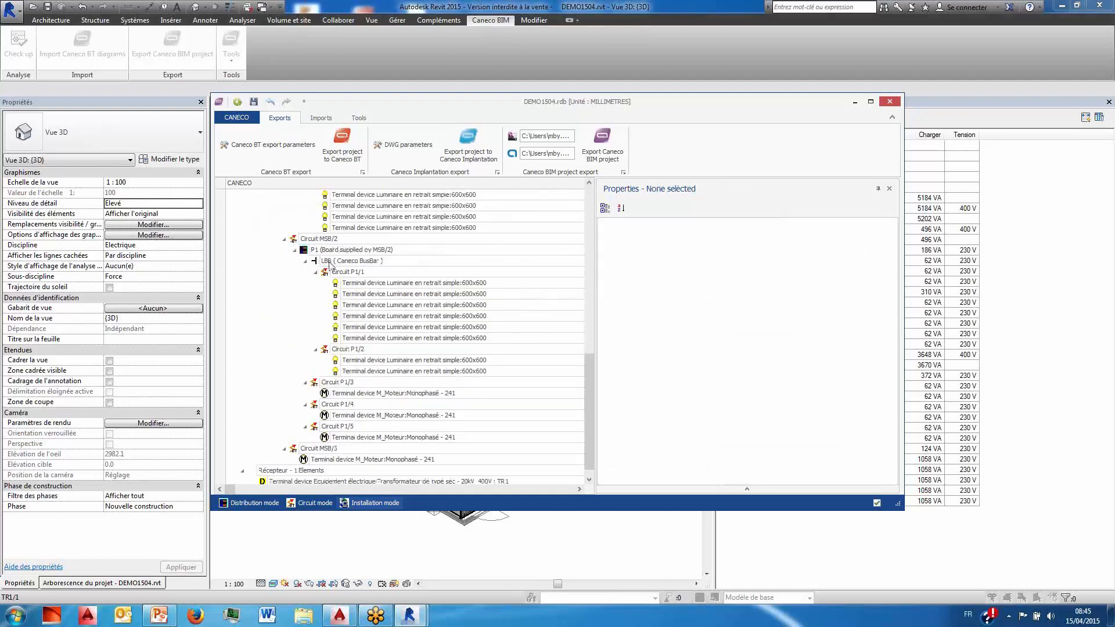
pyautogui.click(315, 273)
pyautogui.click(316, 282)
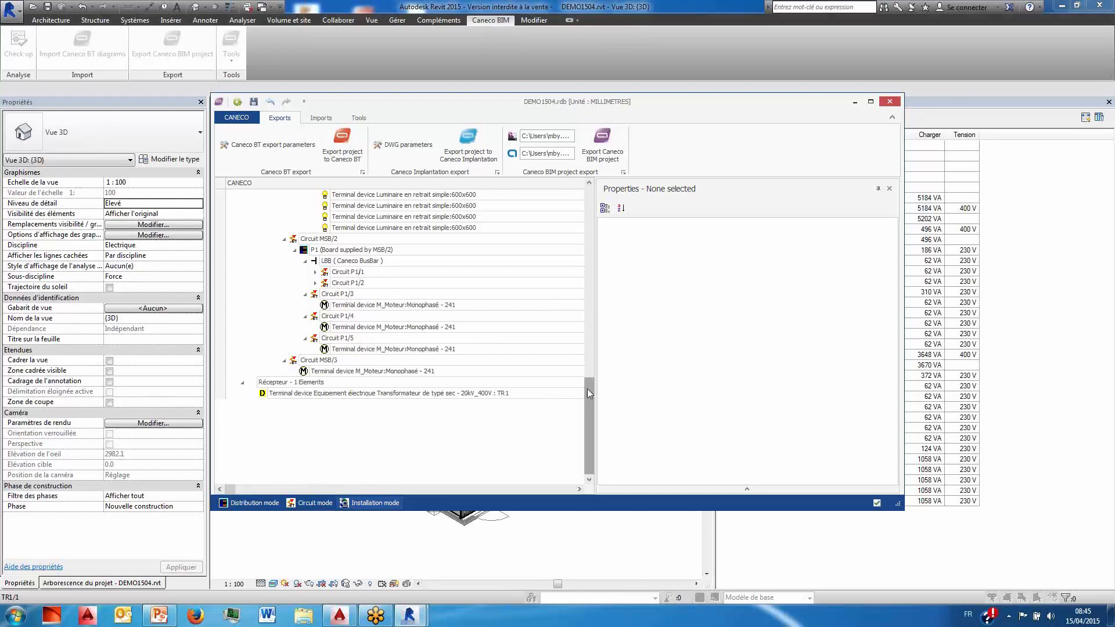
pyautogui.moveTo(587, 388); pyautogui.dragTo(594, 353)
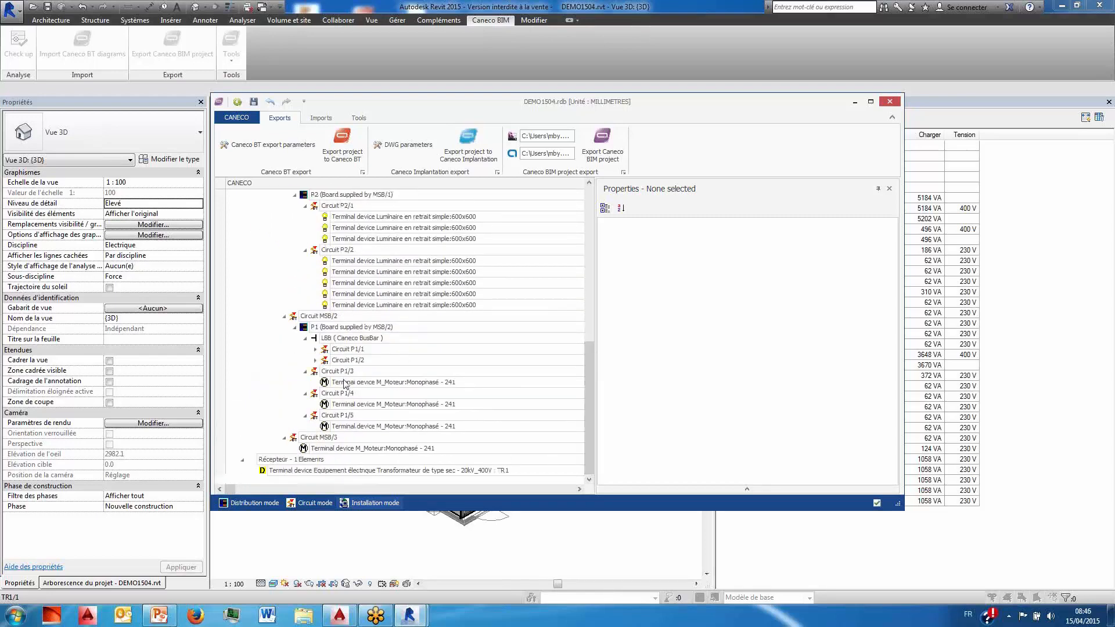
# - Browse the circuit styles offered for circuit MSB/3, previewing lighting, heating, motor and switchboard diagrams, and close the list without validating one
pyautogui.click(320, 439)
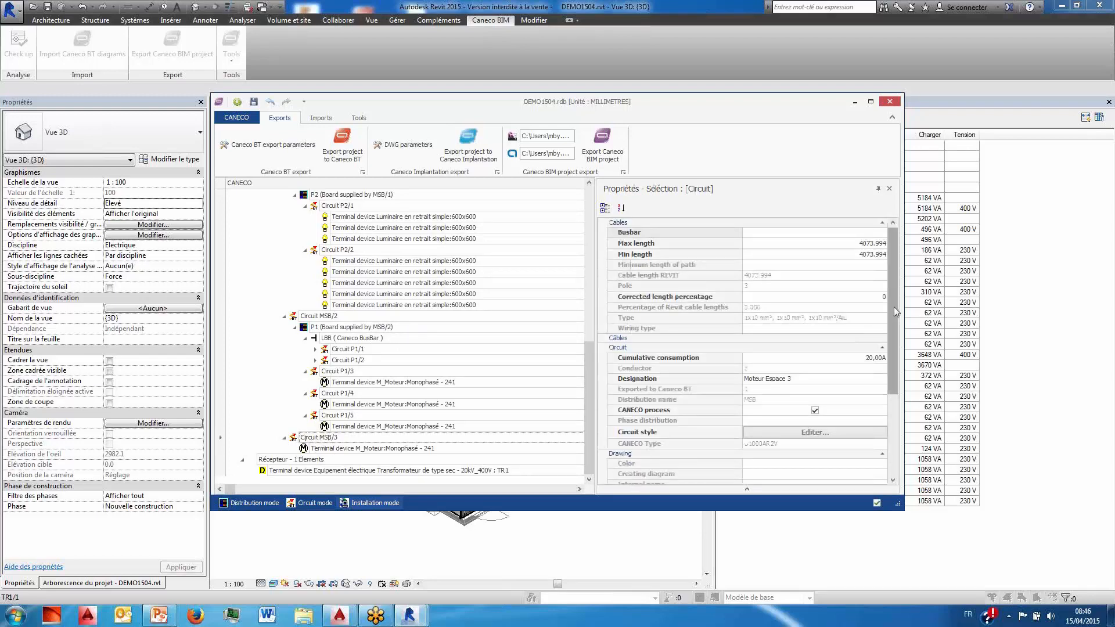
pyautogui.scroll(-3, 894, 307)
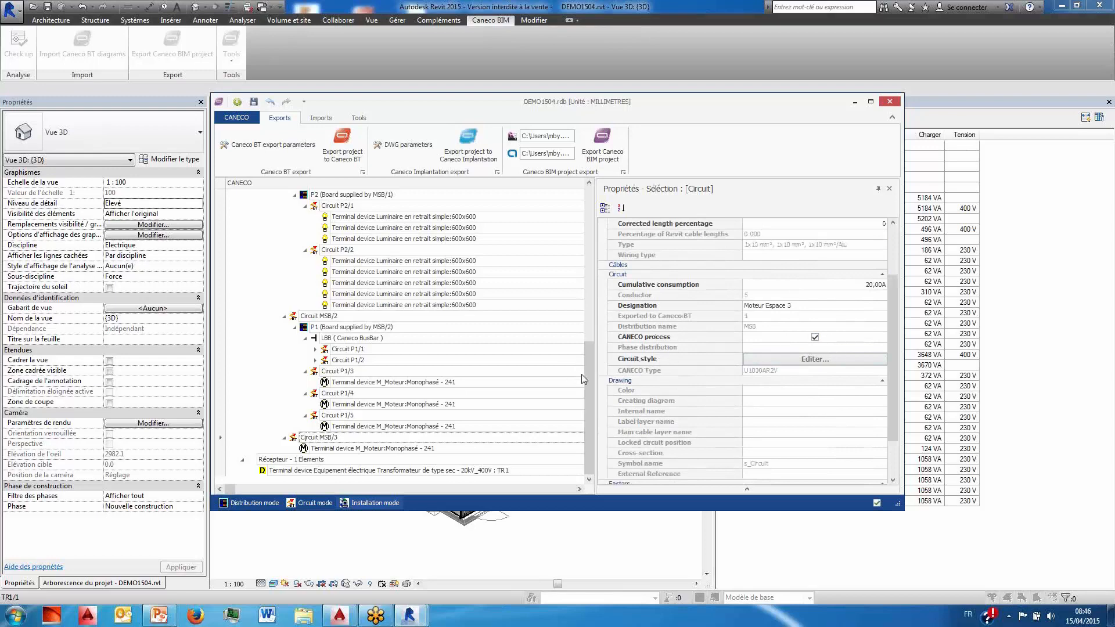
pyautogui.click(825, 362)
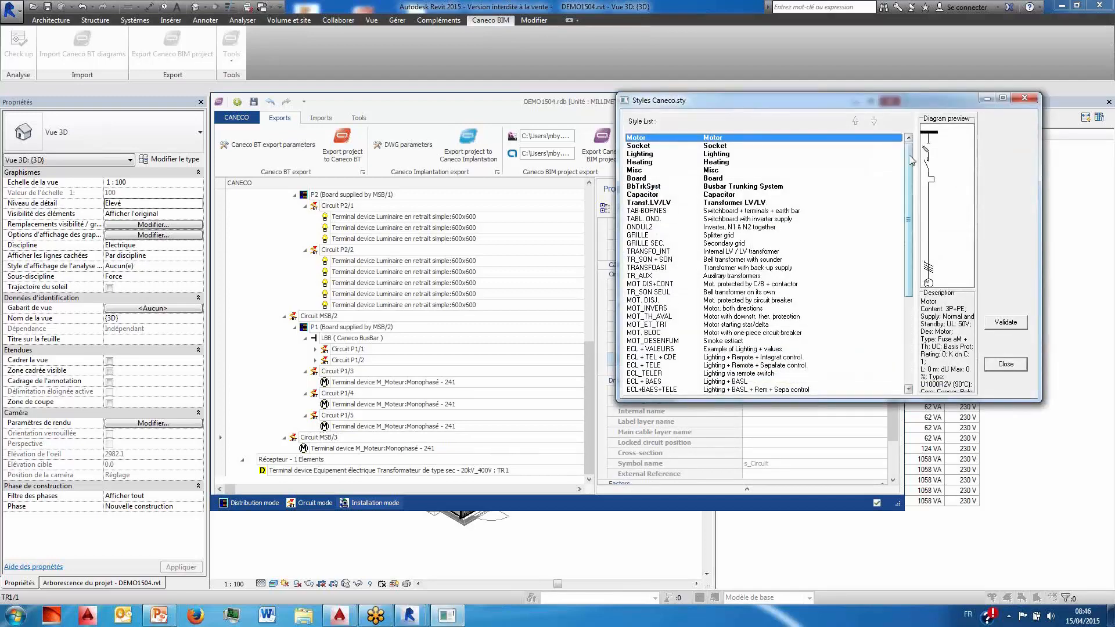
pyautogui.moveTo(910, 150); pyautogui.dragTo(912, 148)
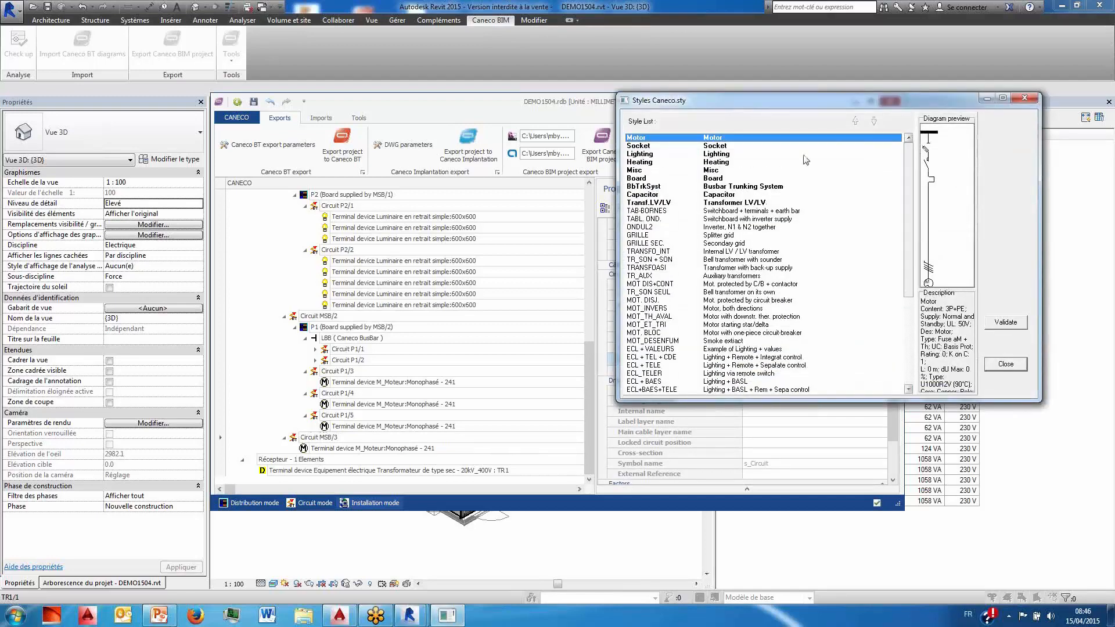
pyautogui.click(720, 147)
pyautogui.click(721, 155)
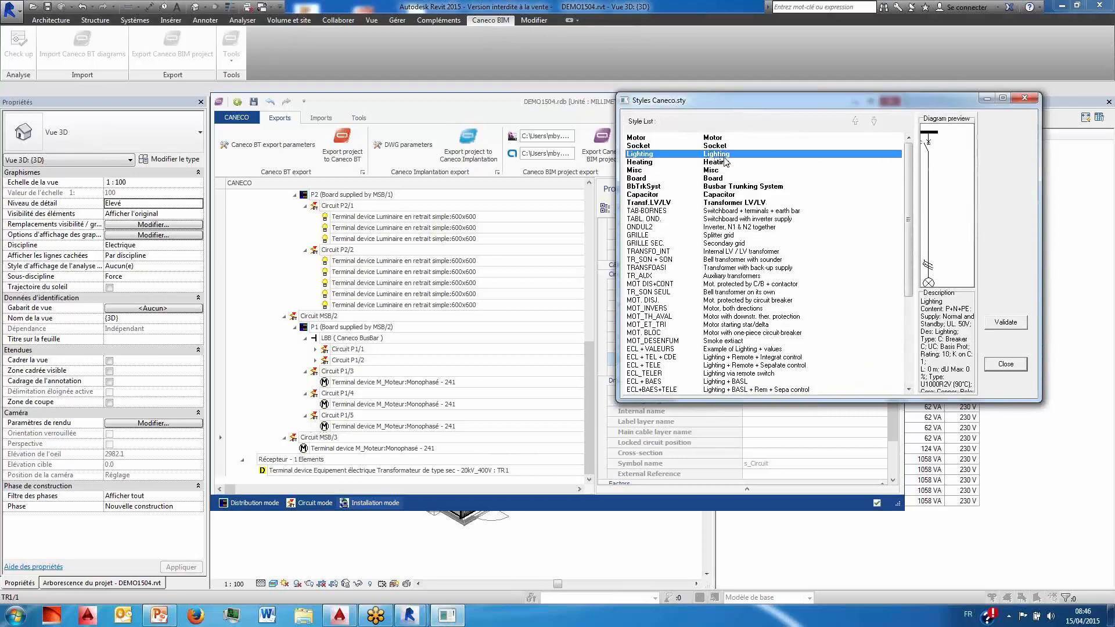
pyautogui.click(724, 163)
pyautogui.click(724, 171)
pyautogui.click(725, 235)
pyautogui.click(730, 285)
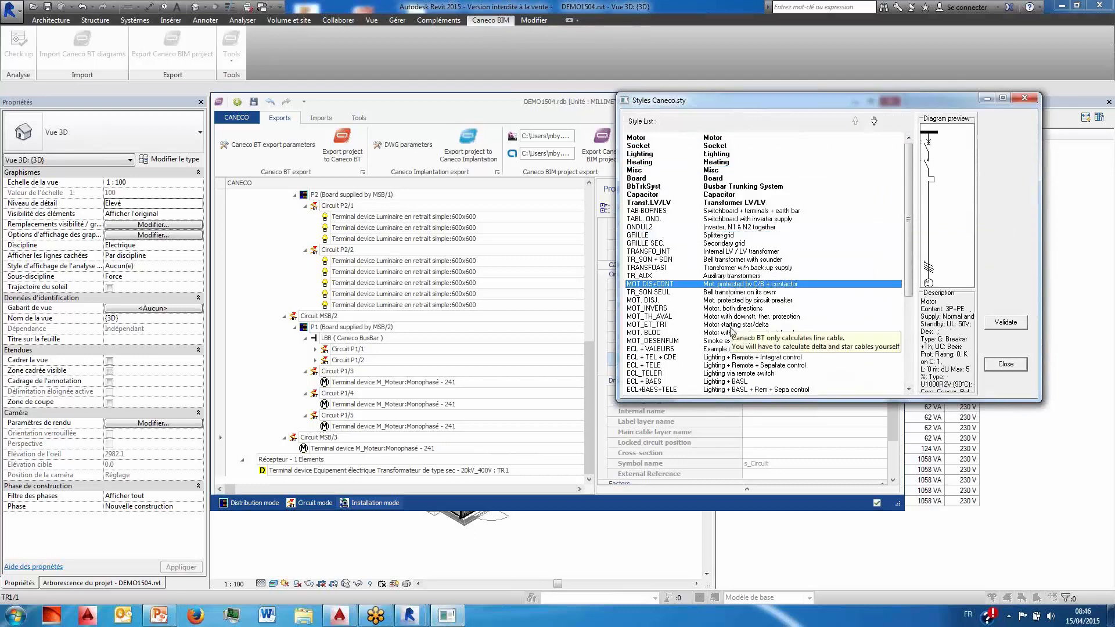
pyautogui.click(732, 325)
pyautogui.click(733, 277)
pyautogui.click(732, 318)
pyautogui.click(743, 341)
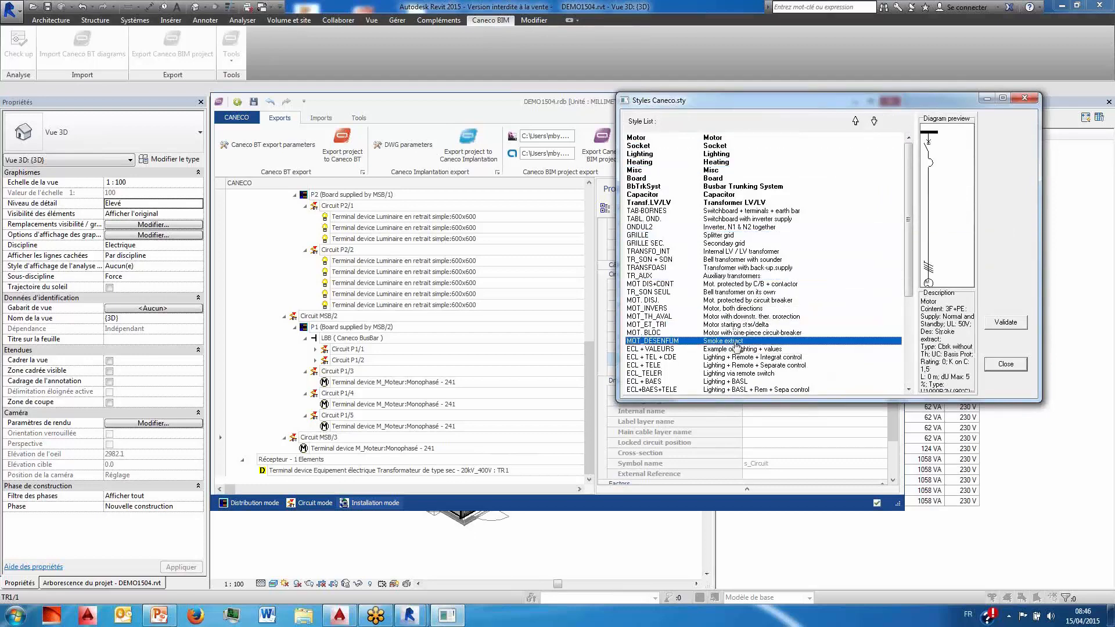
pyautogui.click(739, 292)
pyautogui.click(743, 251)
pyautogui.click(748, 219)
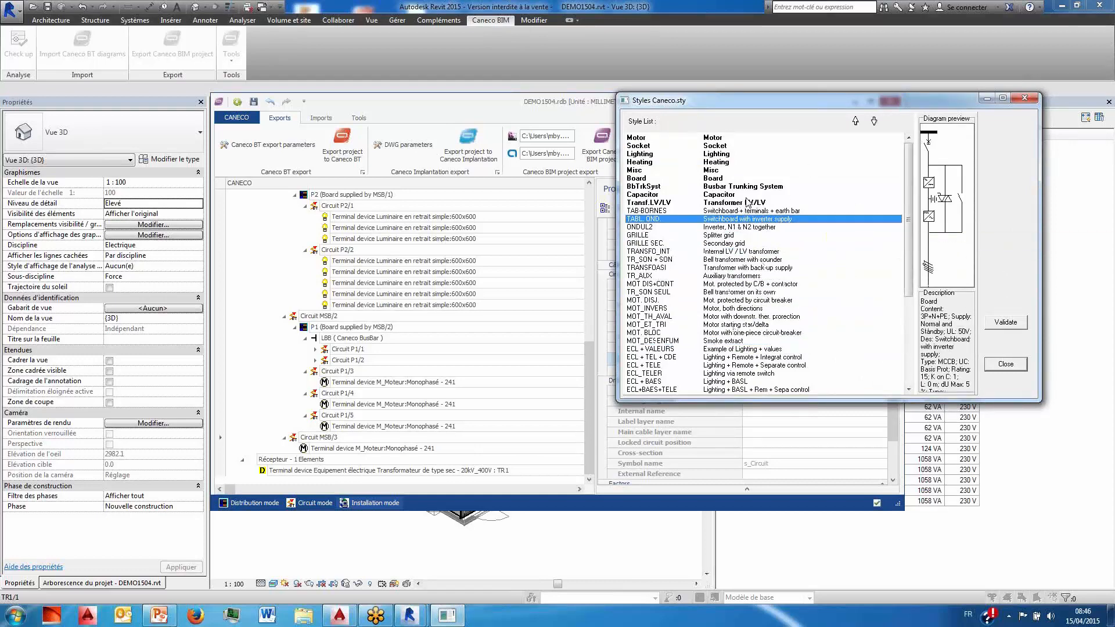
pyautogui.click(1012, 365)
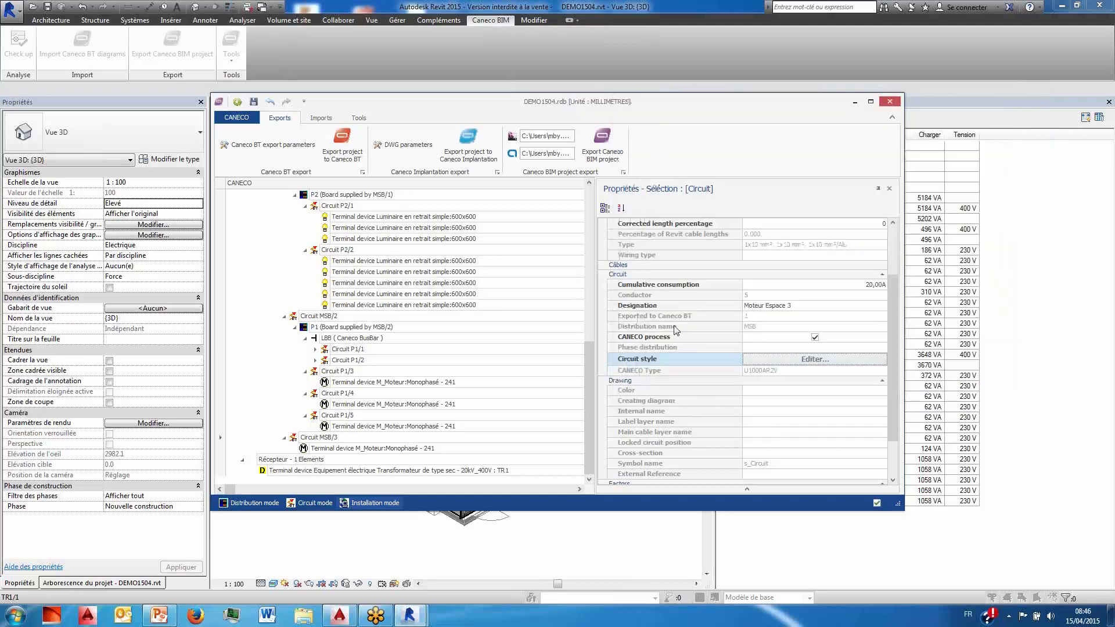
# - In circuit mode, check the cable and circuit properties of P1/1, P2/1 and MSB/1
pyautogui.scroll(8, 348, 458)
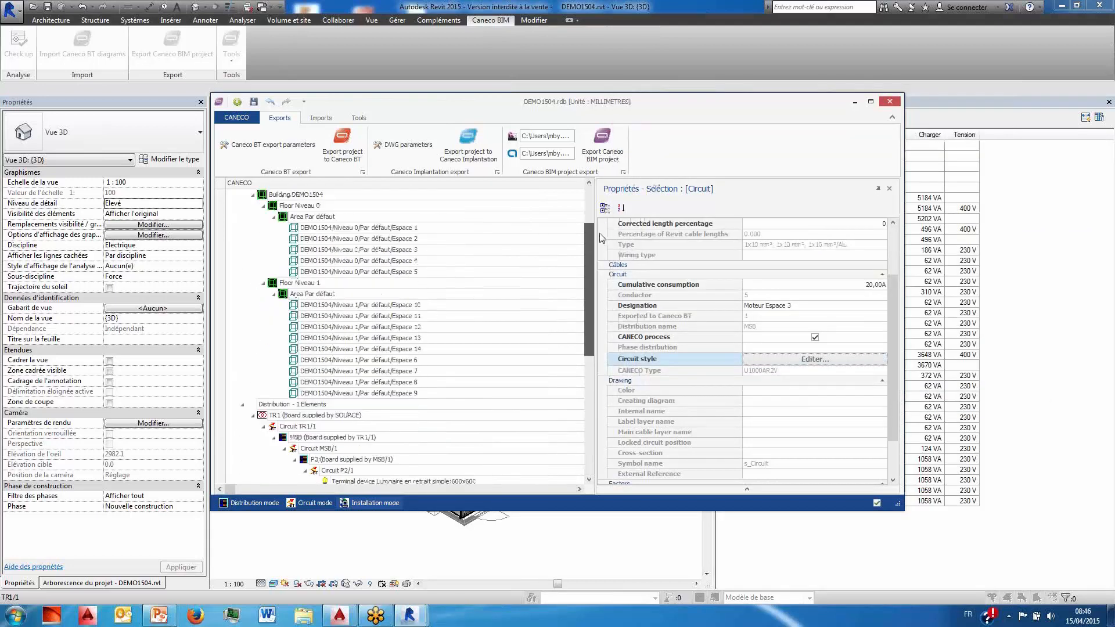
pyautogui.click(312, 503)
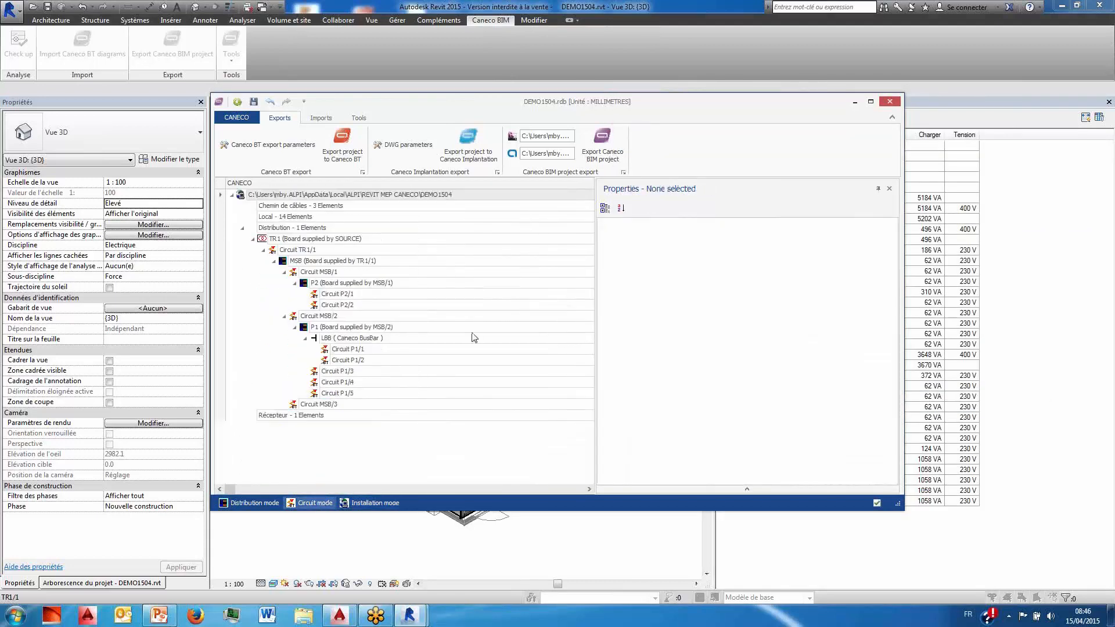
pyautogui.click(347, 350)
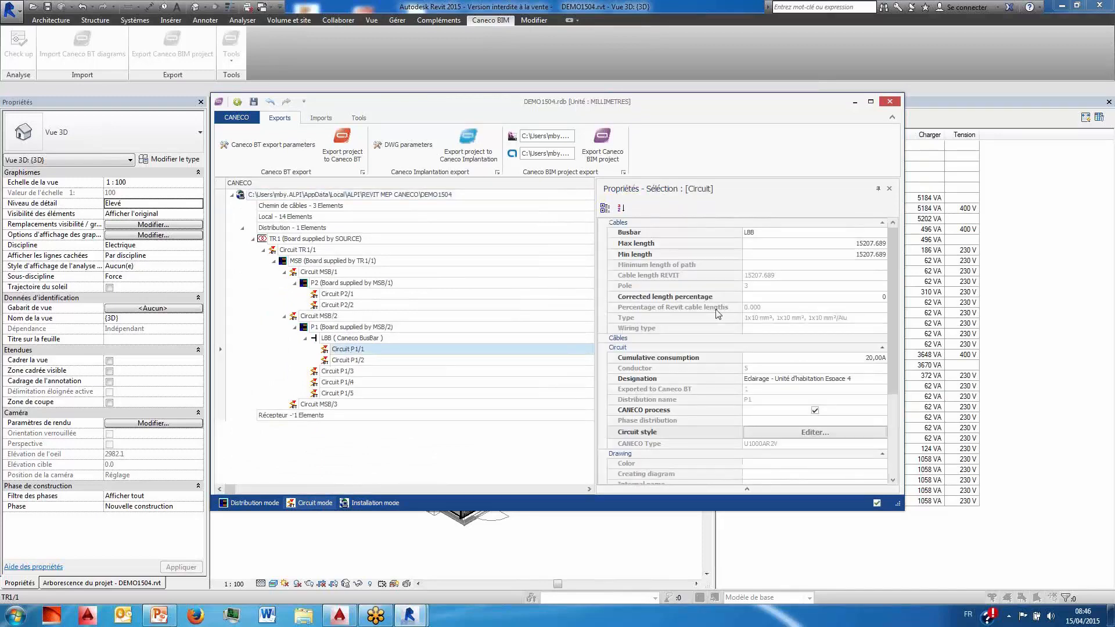
pyautogui.click(331, 296)
pyautogui.click(332, 273)
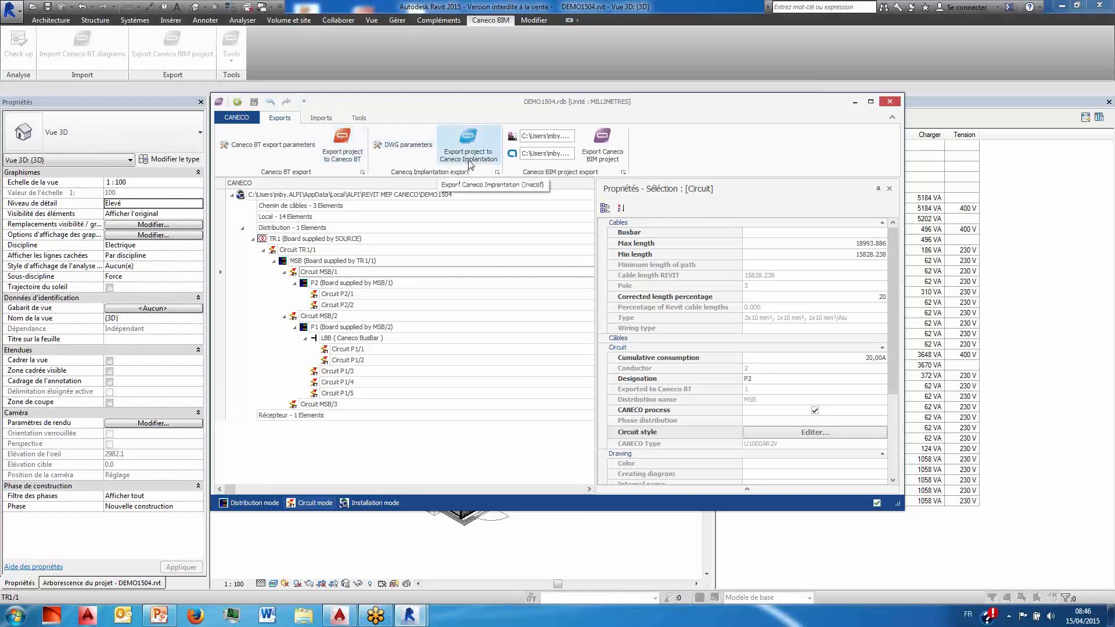
# - Export the project to Caneco BT as DEMO1504.cbim in the desktop folder REVIT DEMO1504
pyautogui.click(342, 148)
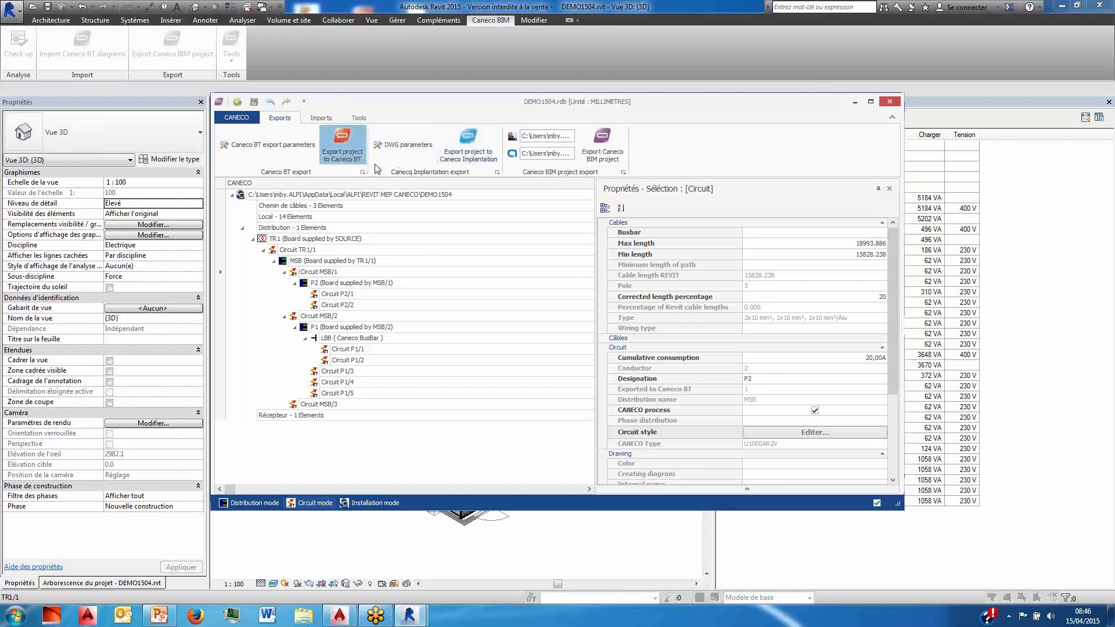
pyautogui.click(410, 244)
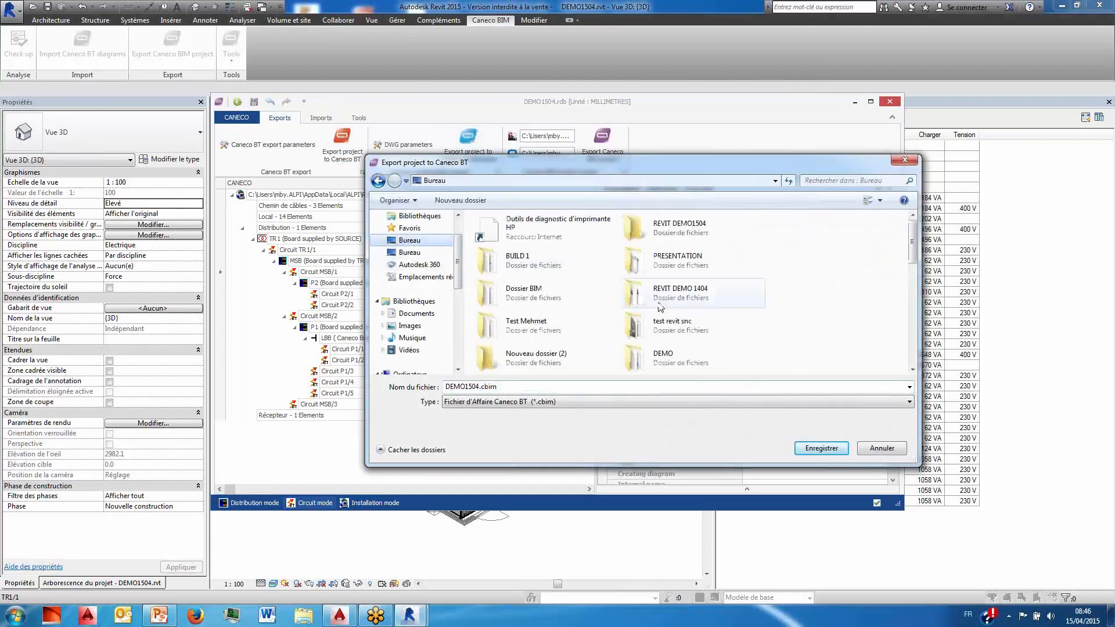
pyautogui.click(683, 230)
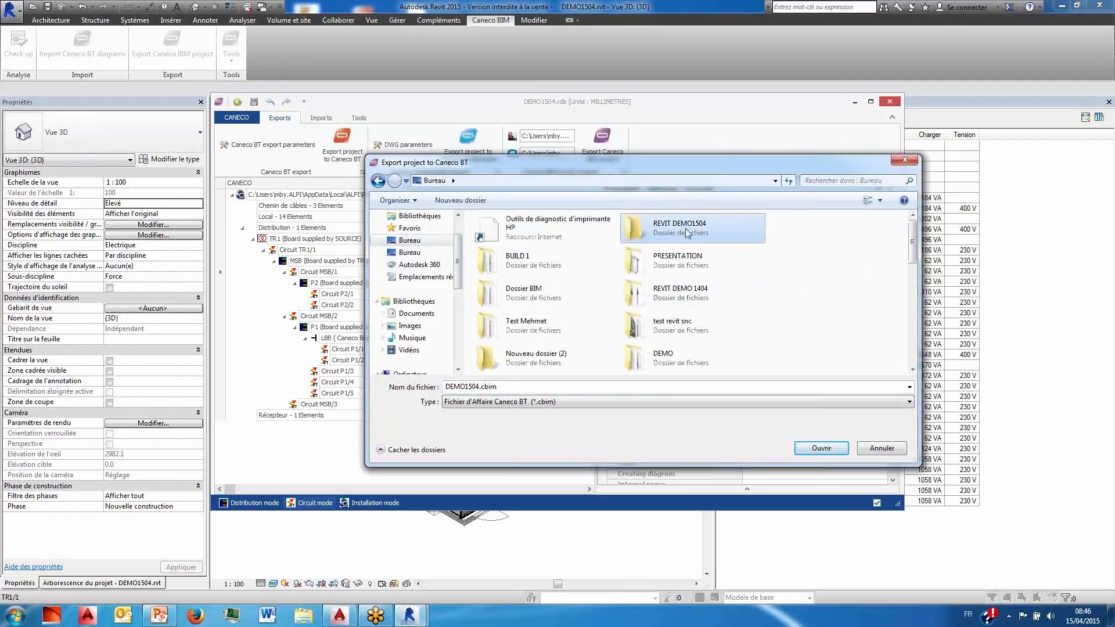
pyautogui.doubleClick(683, 230)
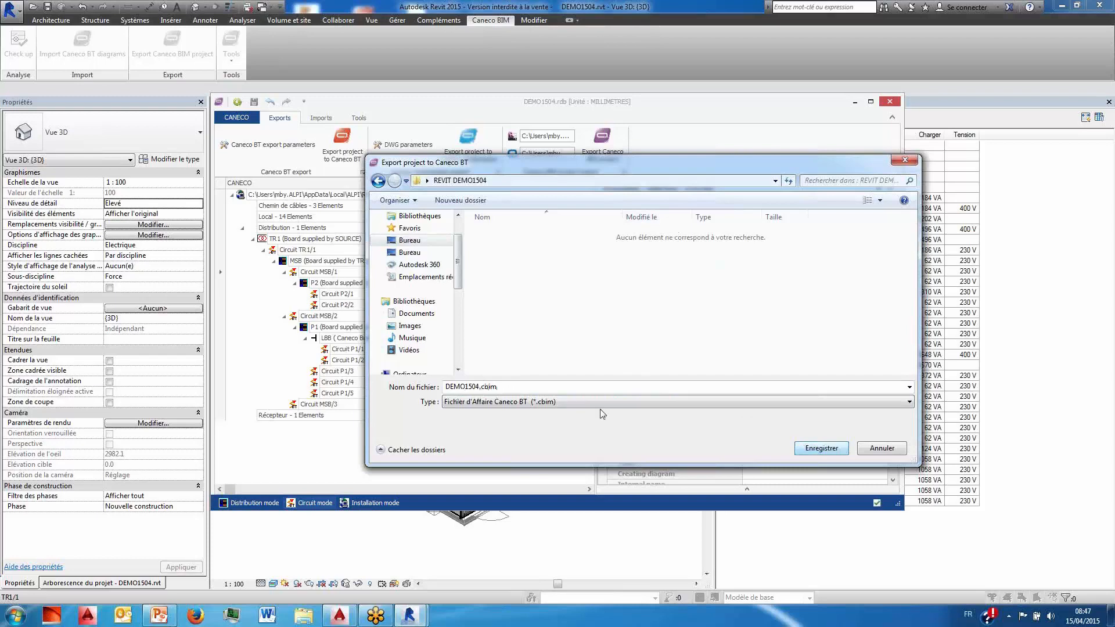
pyautogui.click(827, 450)
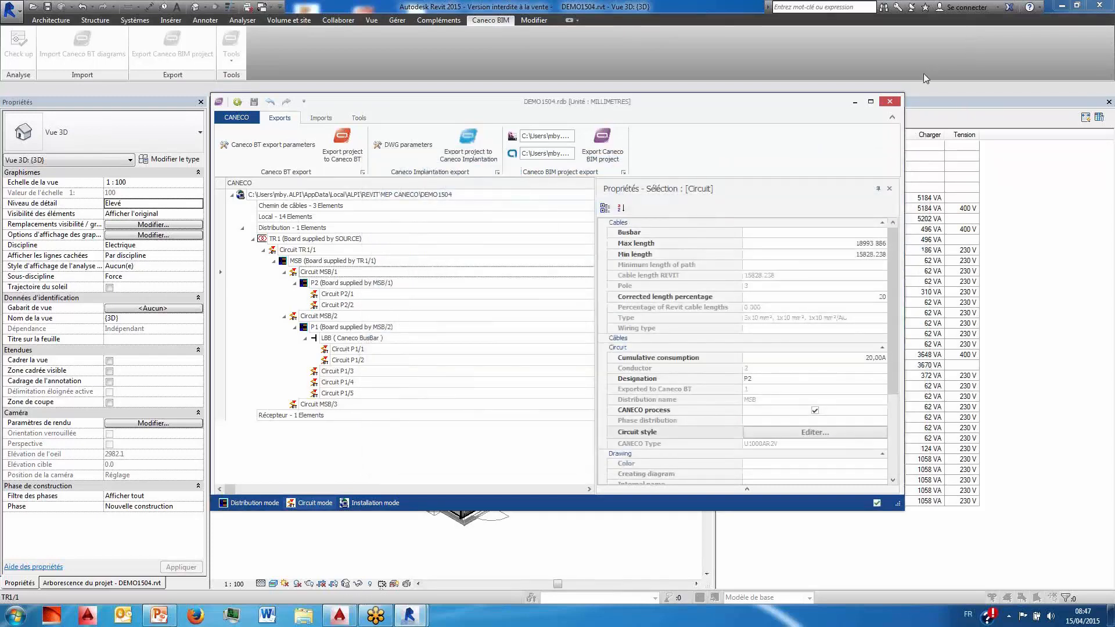
# - Launch Caneco-BT 5.5.1 and dismiss the list of recovered projects
pyautogui.click(14, 615)
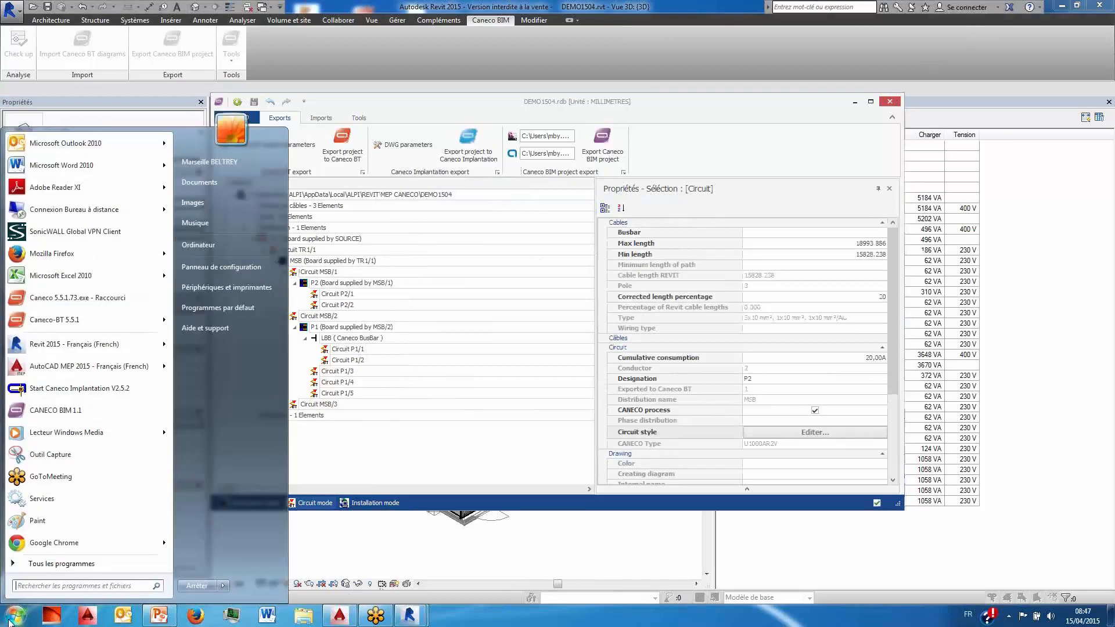
pyautogui.click(93, 321)
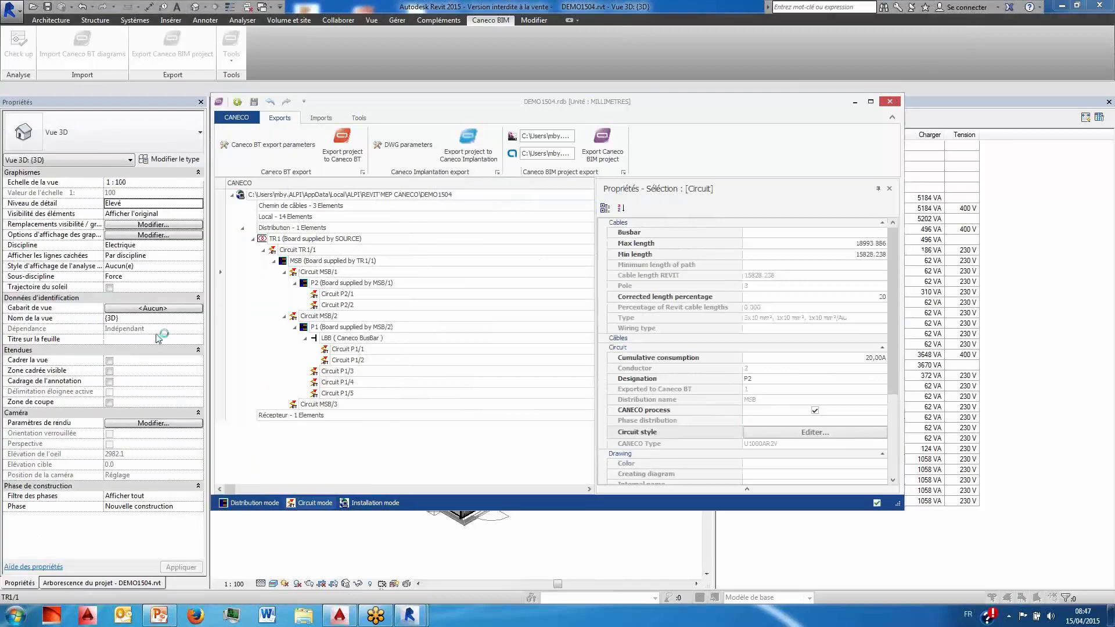
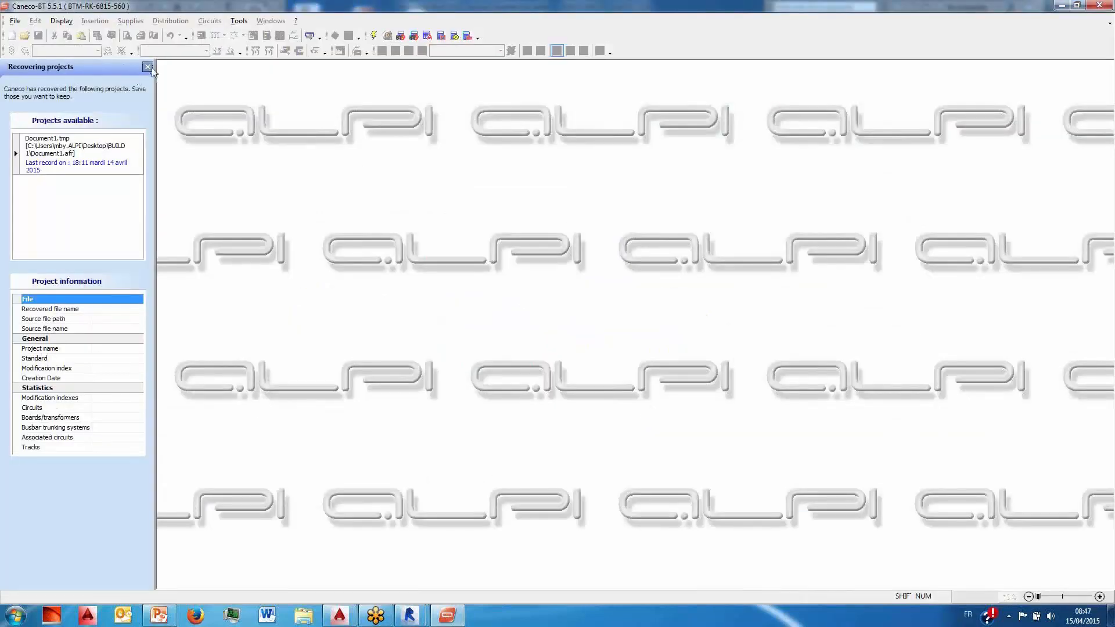
pyautogui.click(147, 66)
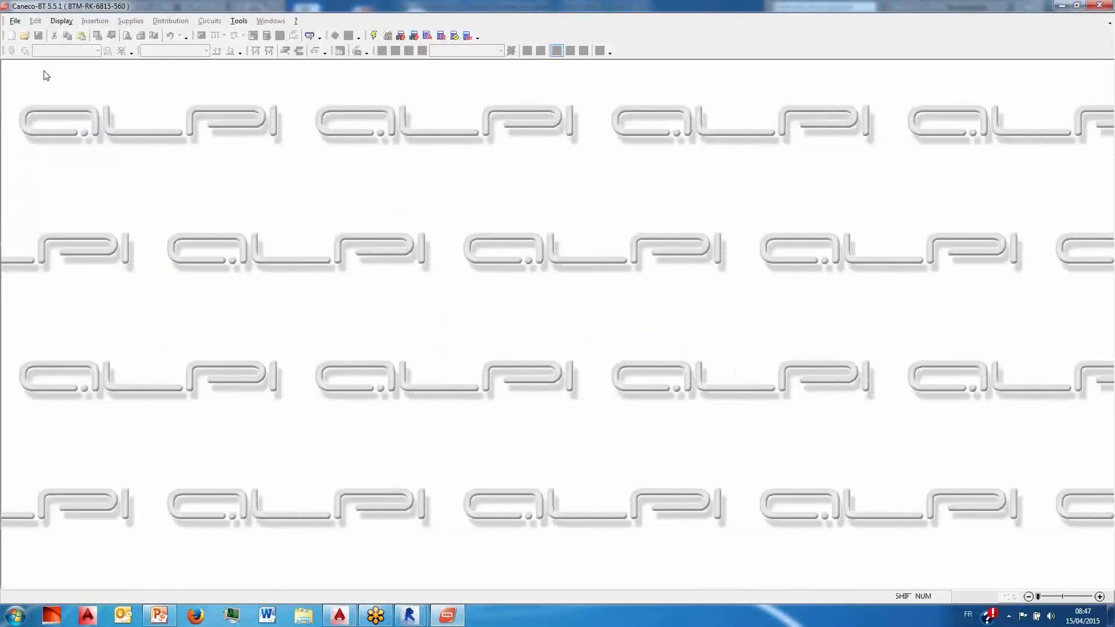
# - Start a Caneco BIM import and load DEMO1504.cbim from the desktop folder REVIT DEMO1504
pyautogui.click(16, 20)
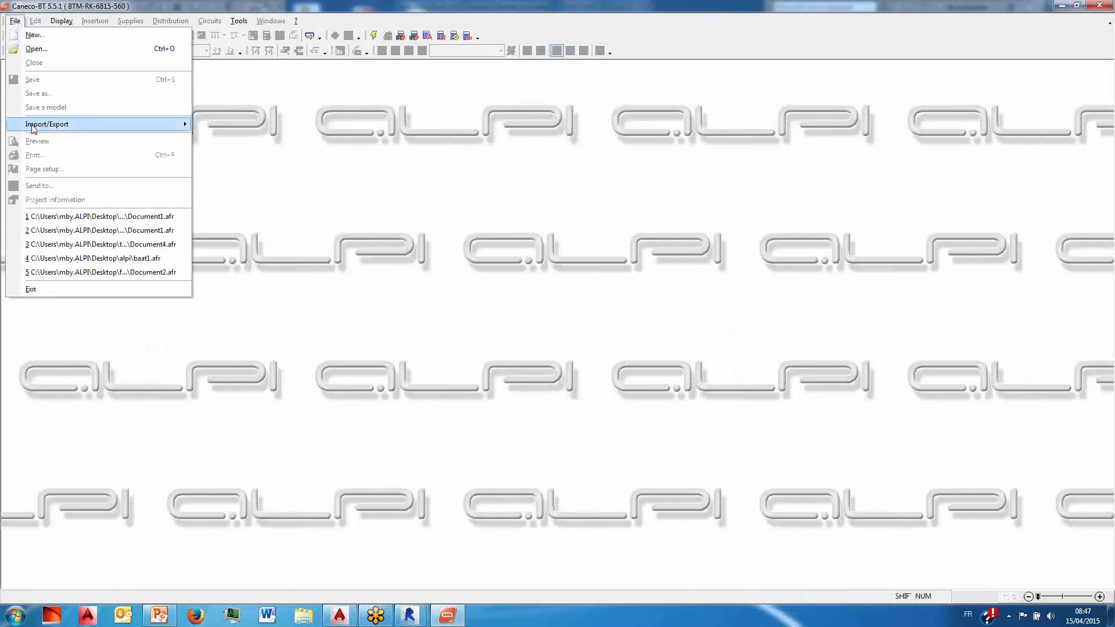
pyautogui.moveTo(33, 129)
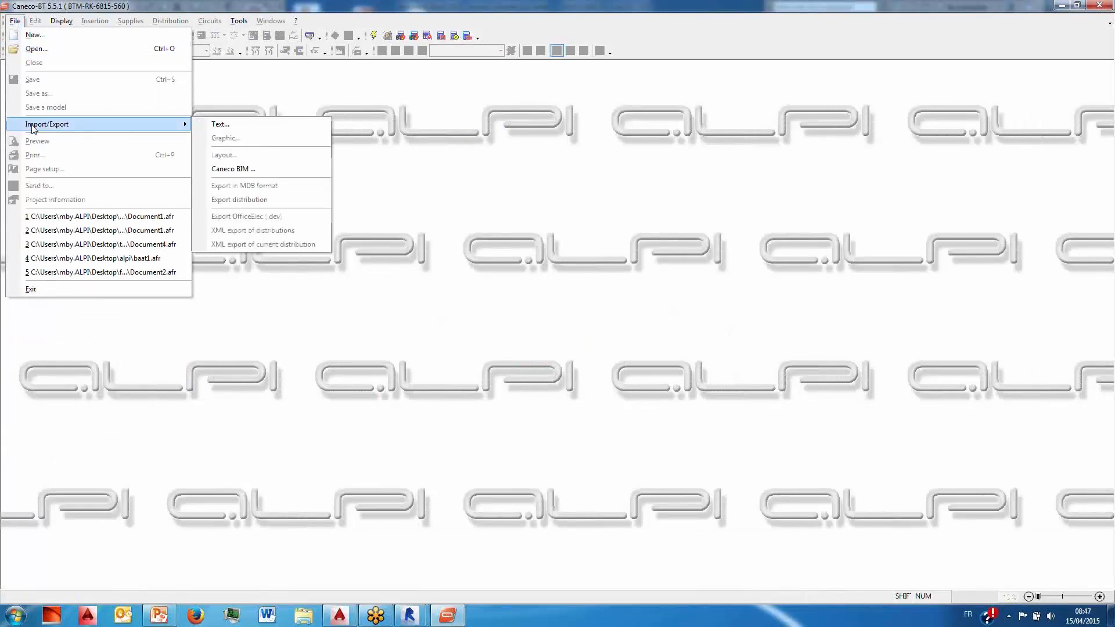
pyautogui.click(246, 175)
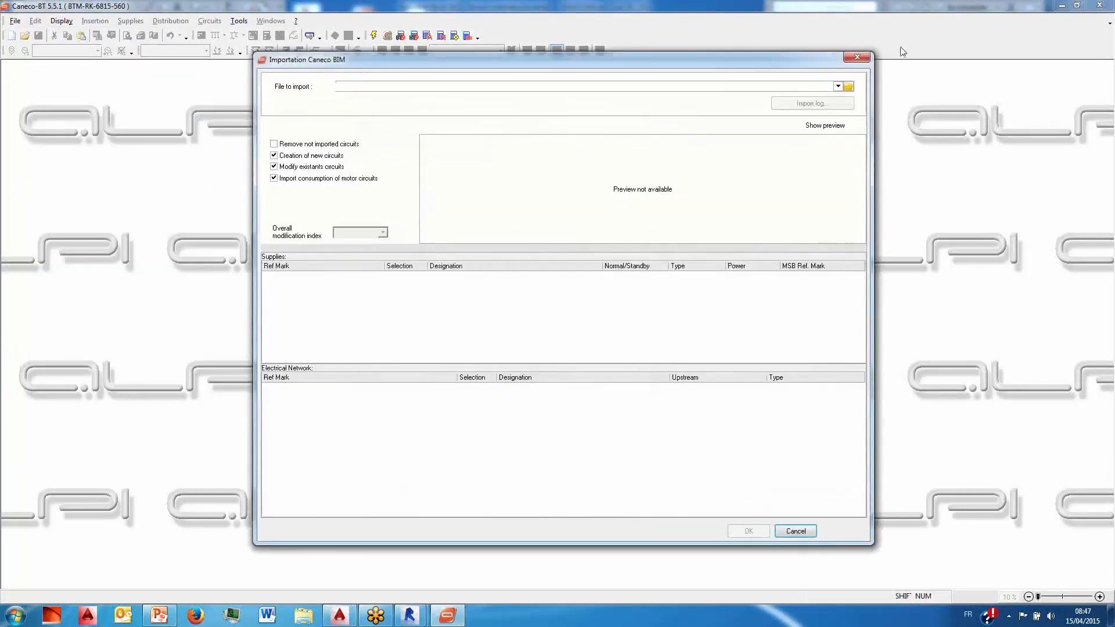
pyautogui.click(848, 88)
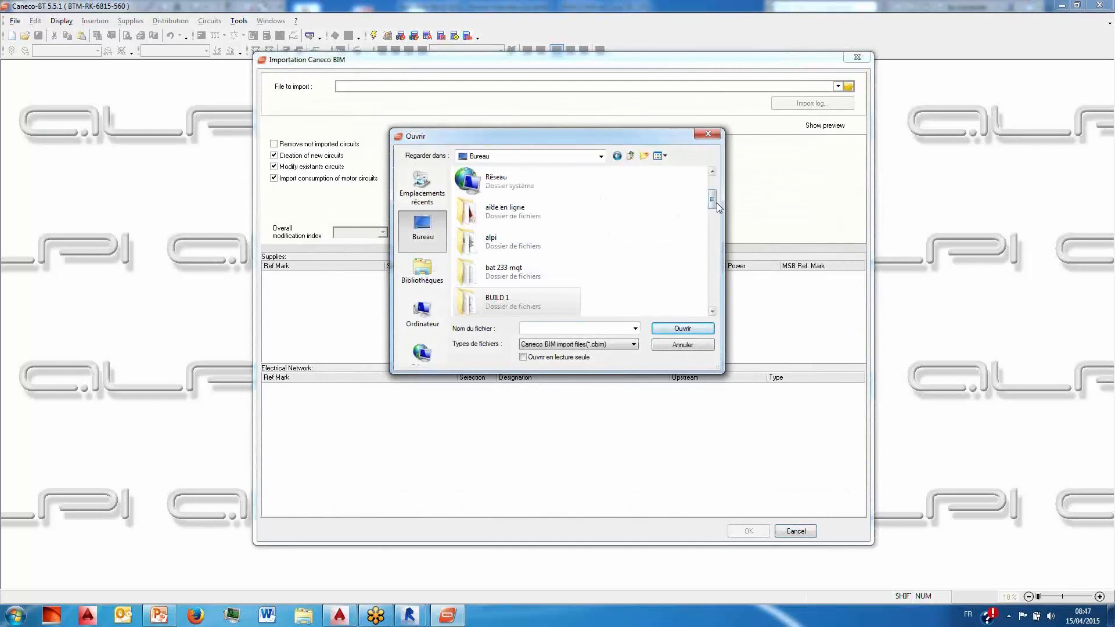
pyautogui.moveTo(716, 203); pyautogui.dragTo(723, 277)
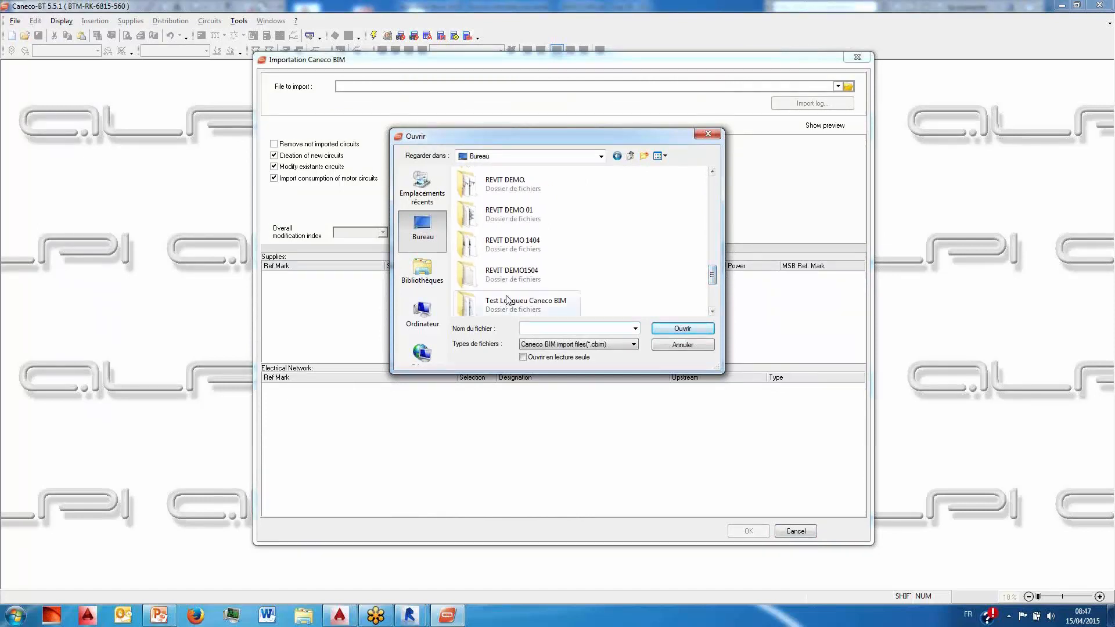
pyautogui.click(519, 278)
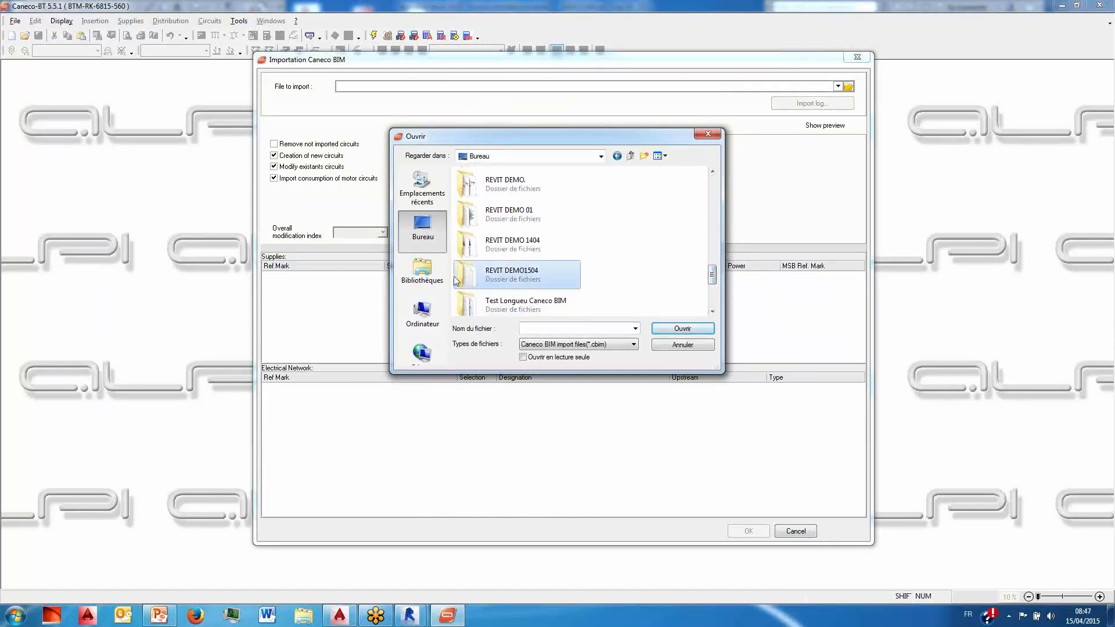
pyautogui.doubleClick(518, 278)
pyautogui.click(506, 190)
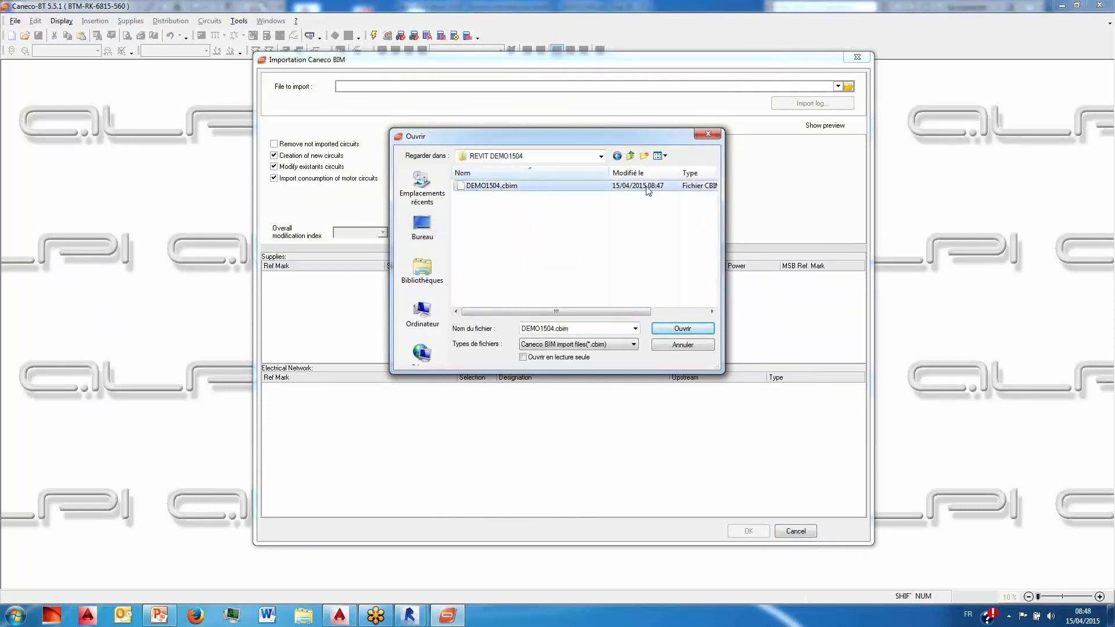
pyautogui.click(695, 330)
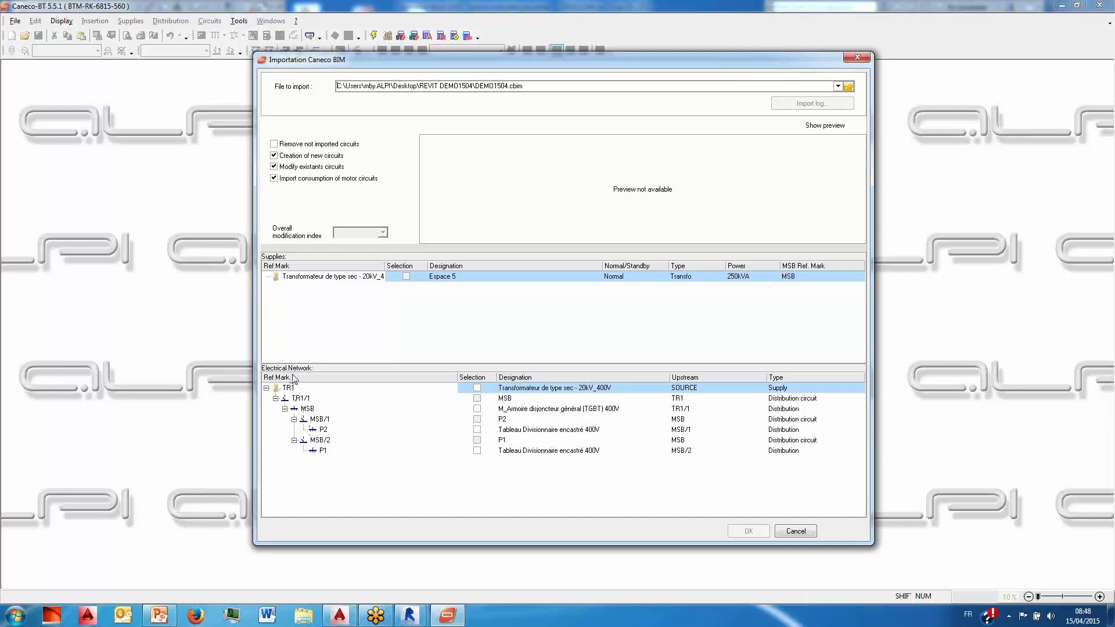
# - Import the Espace 5 transformer supply with the MSB distribution, accepting modification index A dated 15/04/2015
pyautogui.click(408, 276)
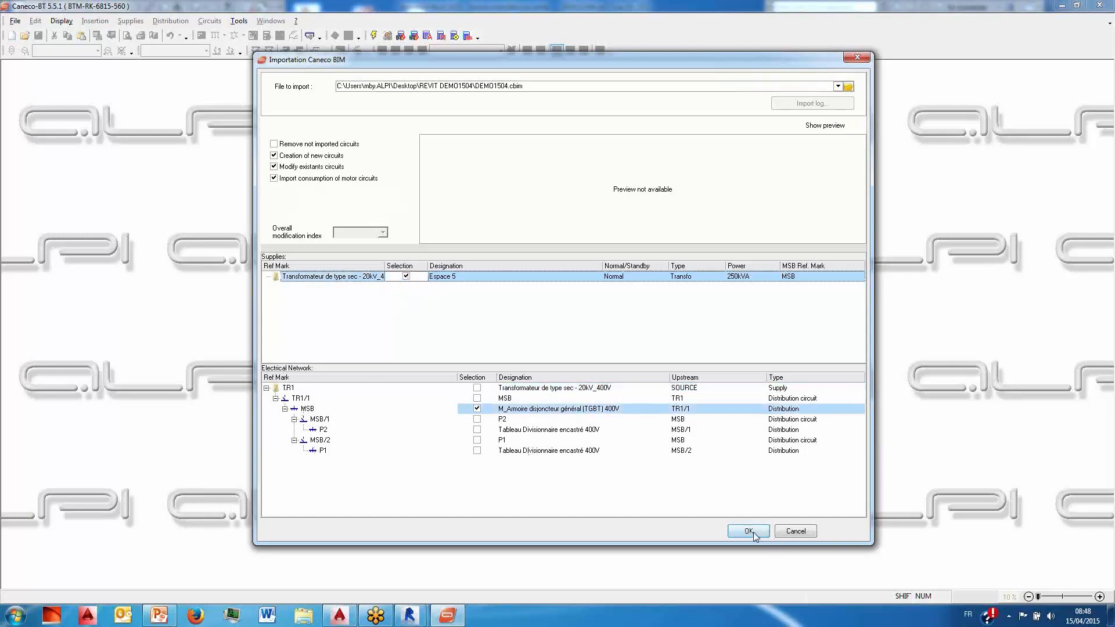
pyautogui.click(753, 533)
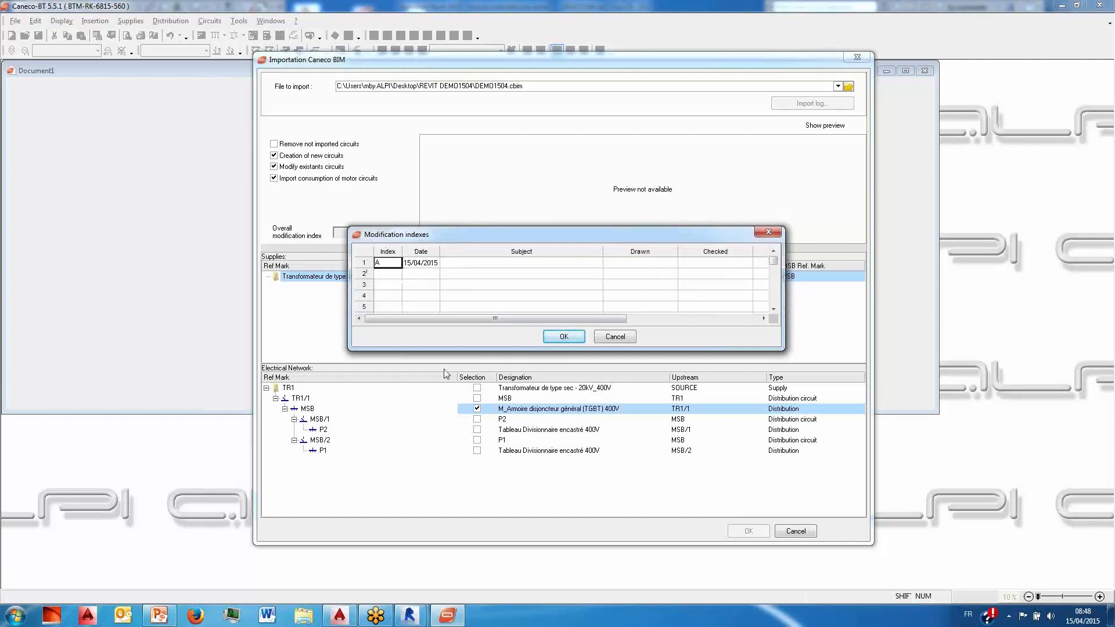
pyautogui.moveTo(445, 353); pyautogui.dragTo(445, 394)
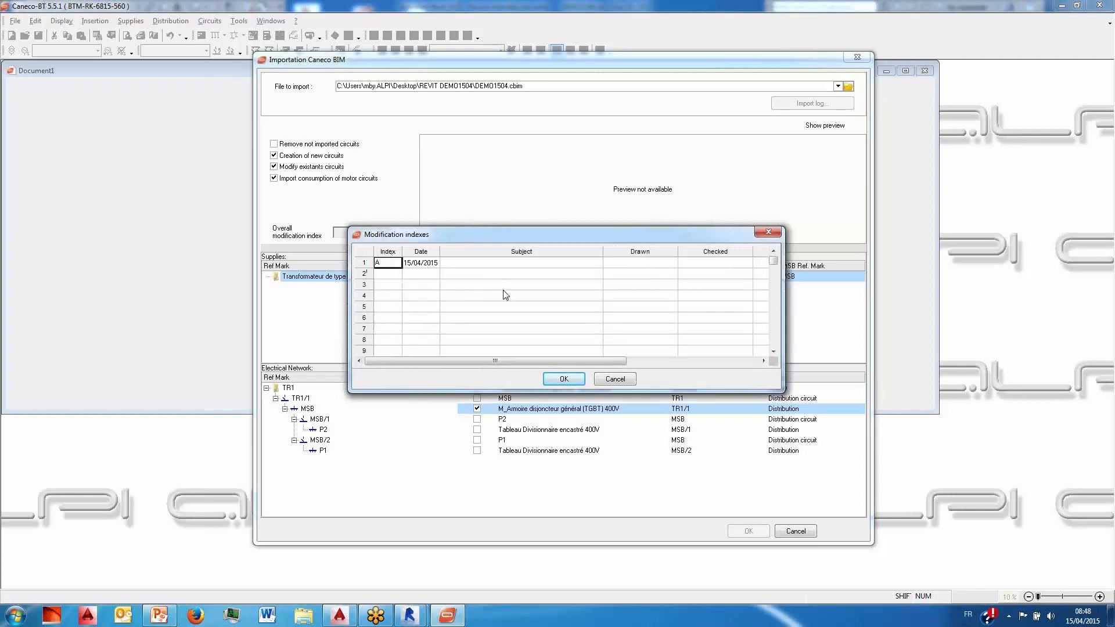
pyautogui.click(561, 380)
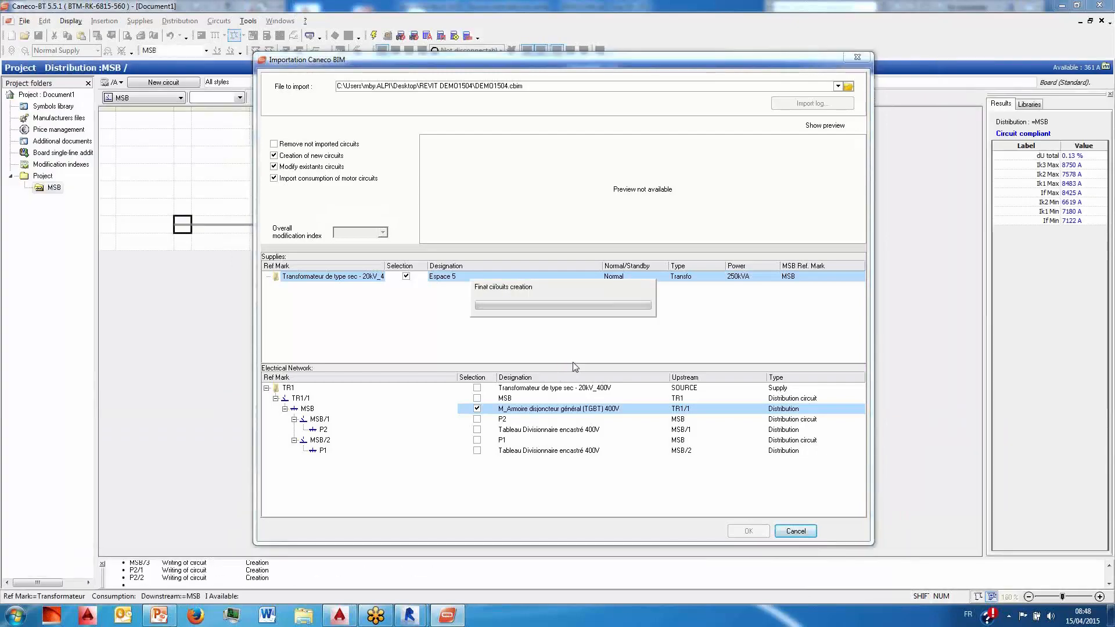
pyautogui.click(634, 316)
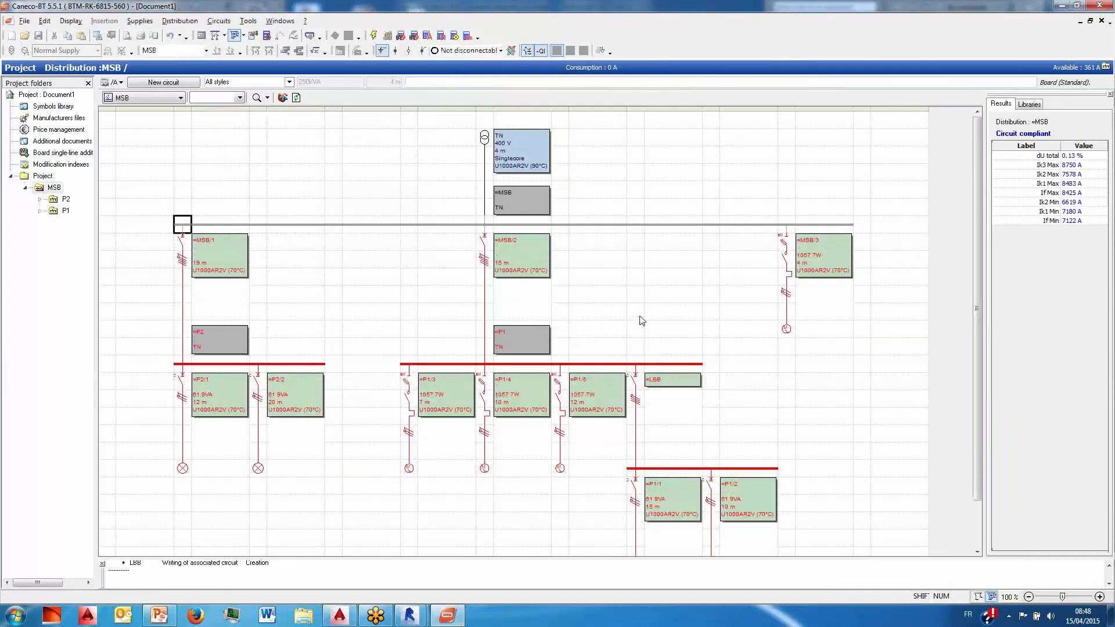
# - Examine the imported single-line diagram at LBB, MSB/1 and MSB/2, and view the circuit sheet of MSB/1 without changing it
pyautogui.scroll(-3, 703, 297)
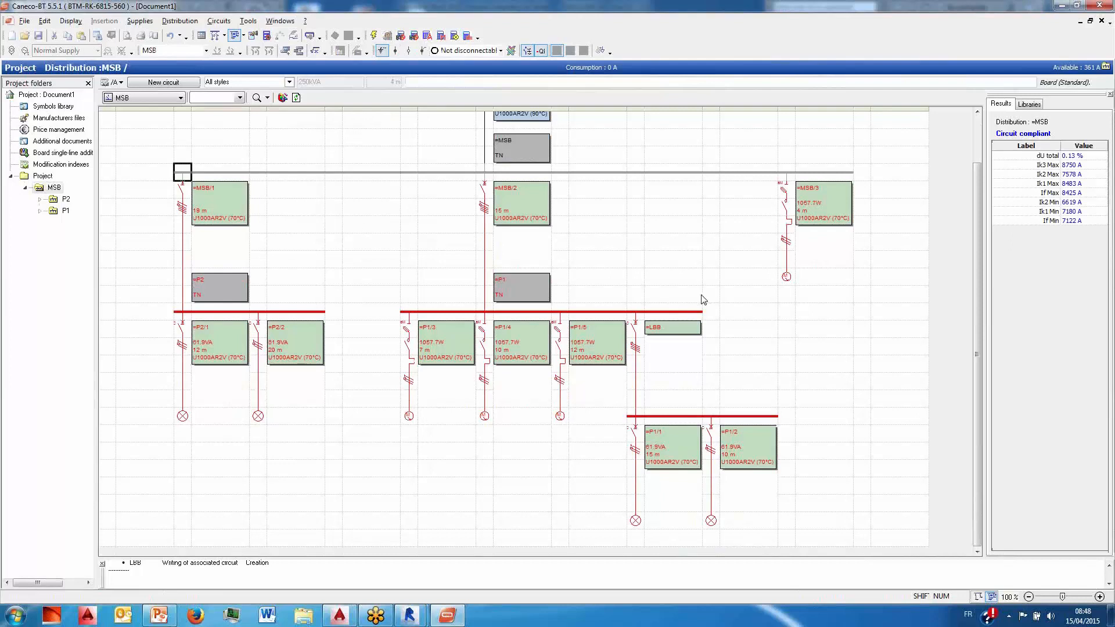
pyautogui.click(648, 327)
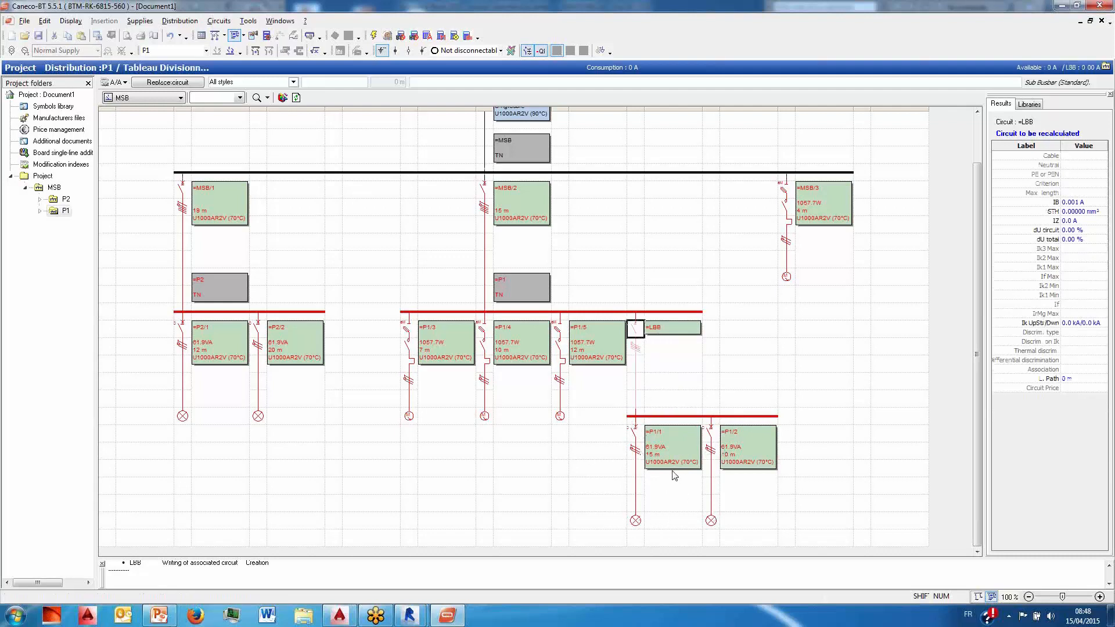
pyautogui.click(205, 213)
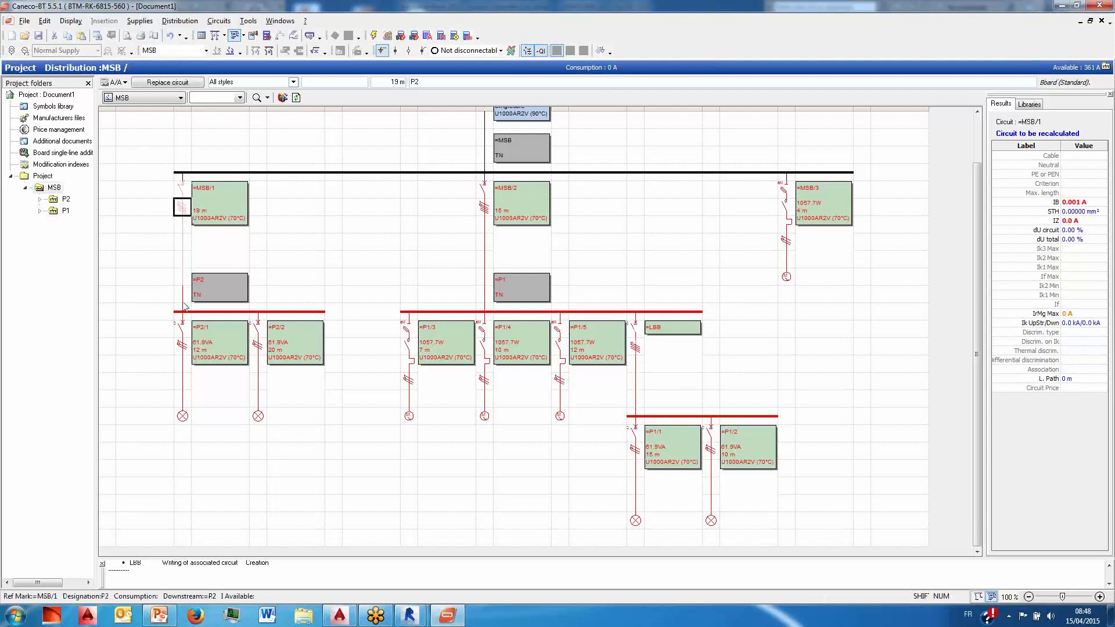
pyautogui.click(484, 192)
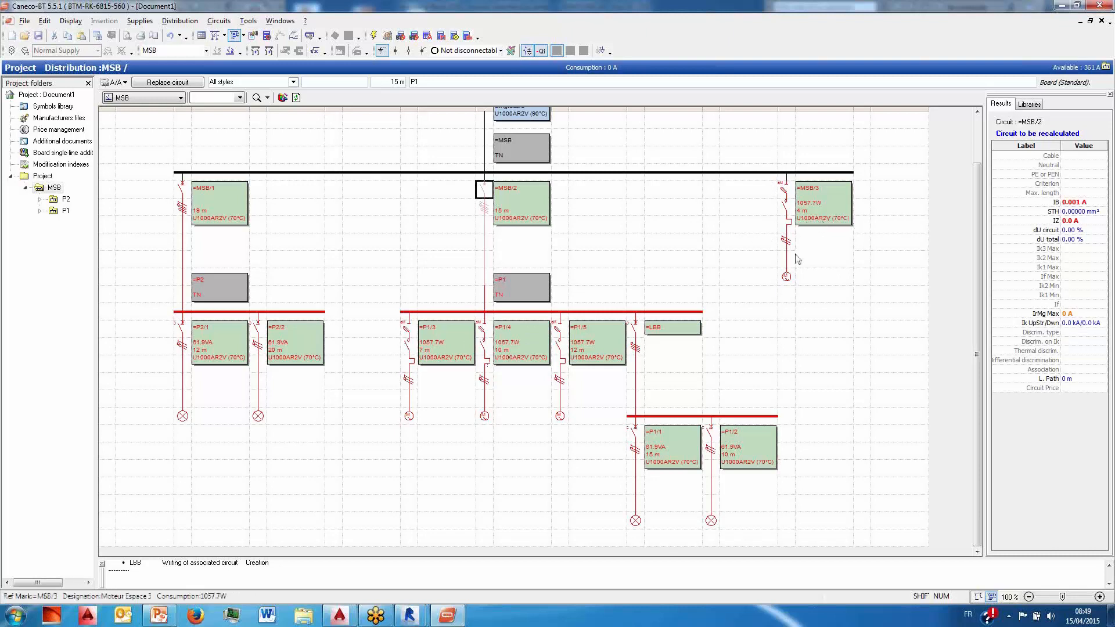
pyautogui.click(183, 241)
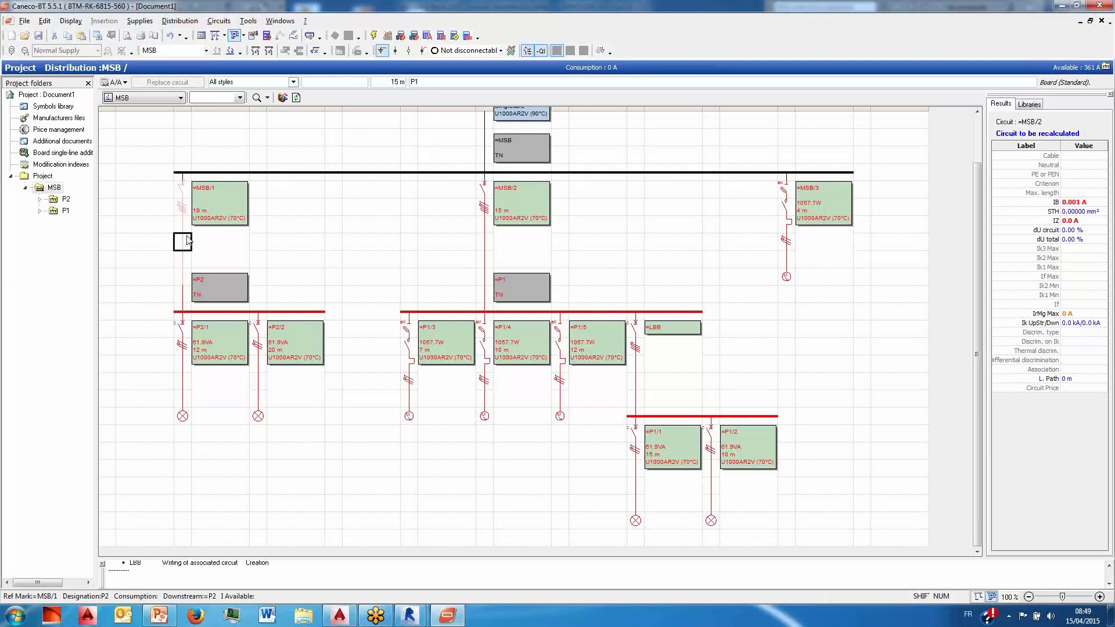
pyautogui.doubleClick(187, 240)
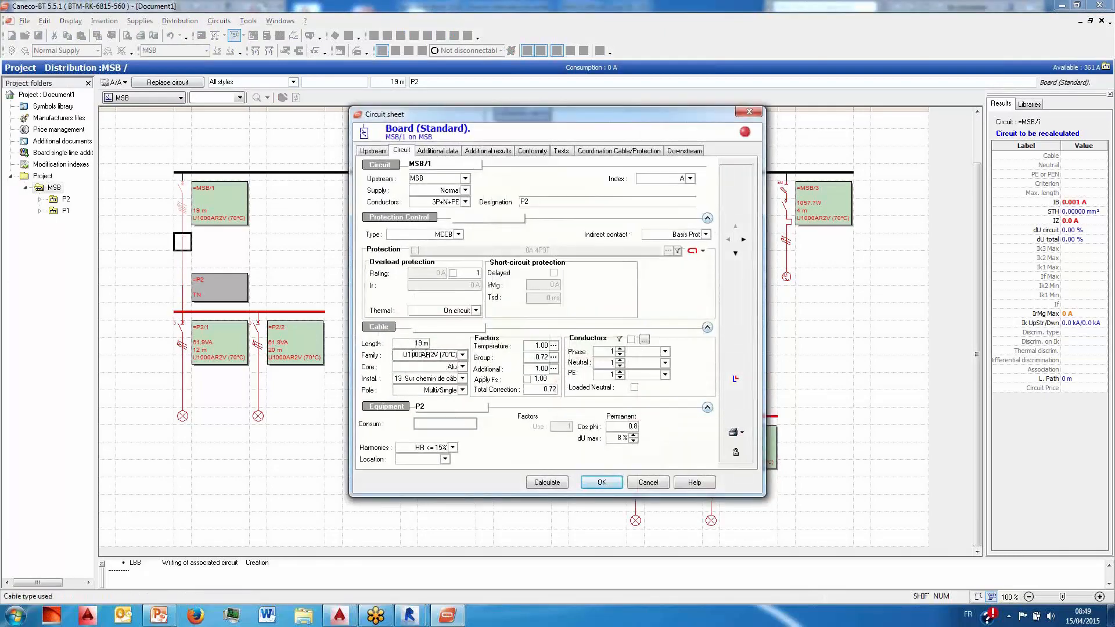
pyautogui.click(648, 483)
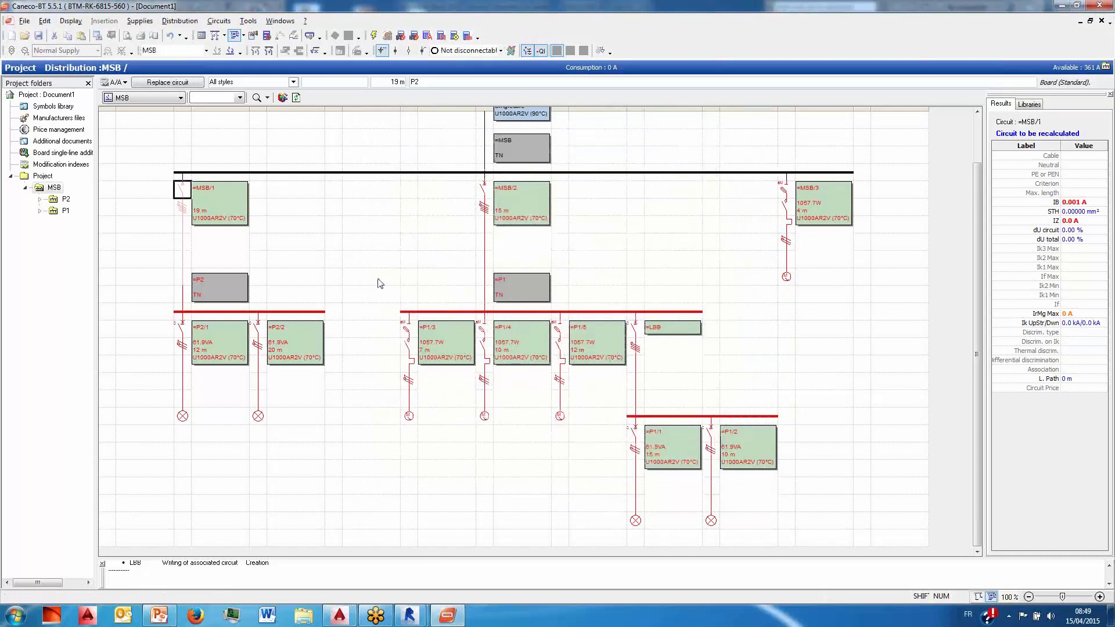
# - Switch back to Revit and close the Caneco BIM window for DEMO1504
pyautogui.moveTo(411, 617)
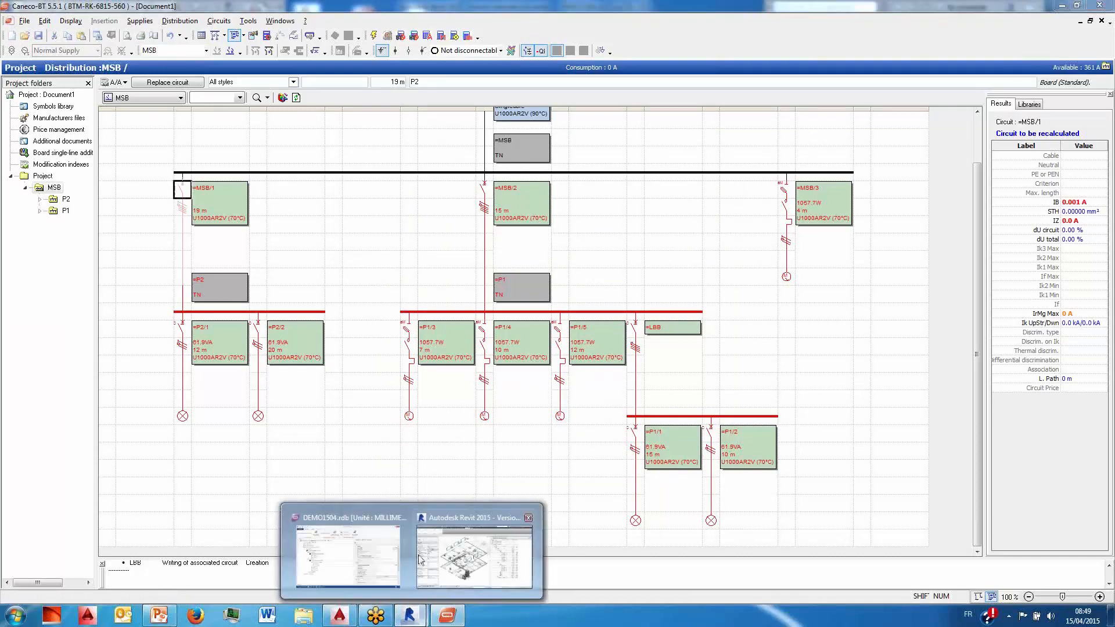
pyautogui.click(450, 567)
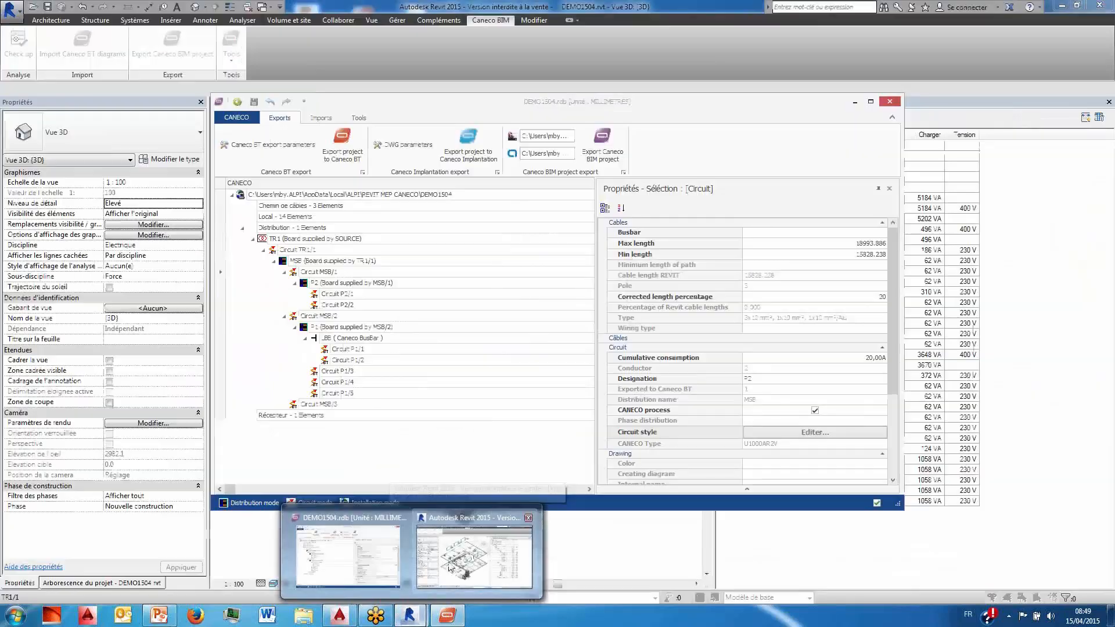
pyautogui.click(893, 103)
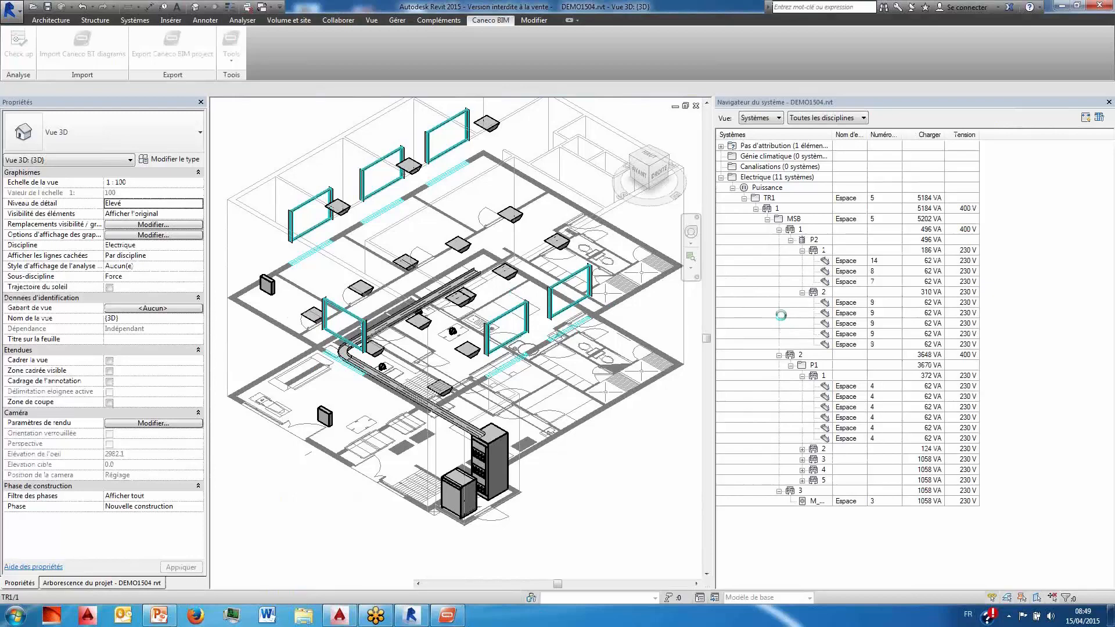
# - Set the wire type of circuits TR1/1, MSB/1 to MSB/3, P2/1, P2/2 and P1/2 to P1/5 to U1000R2V (90)
pyautogui.click(777, 209)
pyautogui.keyDown('ctrl'); pyautogui.click(798, 230); pyautogui.keyUp('ctrl')
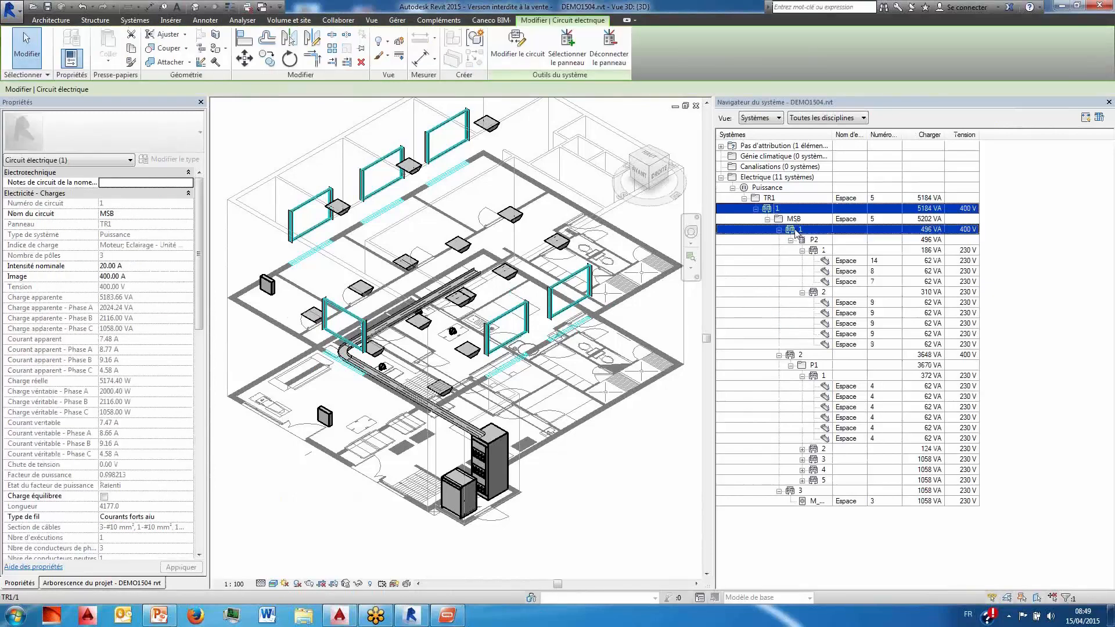
pyautogui.keyDown('ctrl'); pyautogui.click(820, 250); pyautogui.keyUp('ctrl')
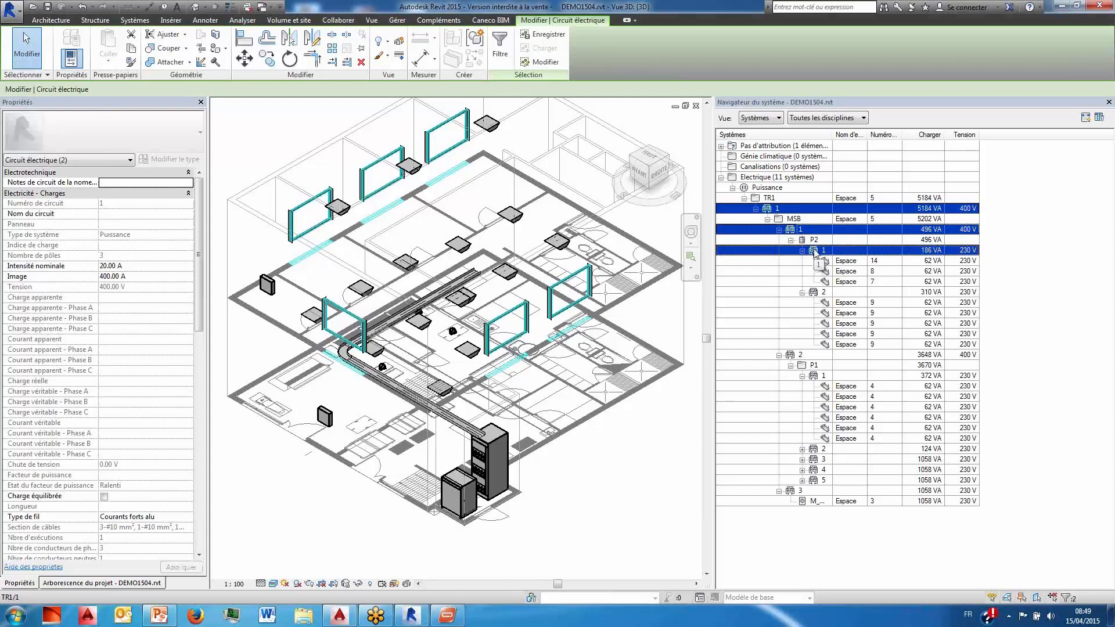
pyautogui.keyDown('ctrl'); pyautogui.click(820, 292); pyautogui.keyUp('ctrl')
pyautogui.keyDown('ctrl'); pyautogui.click(799, 355); pyautogui.keyUp('ctrl')
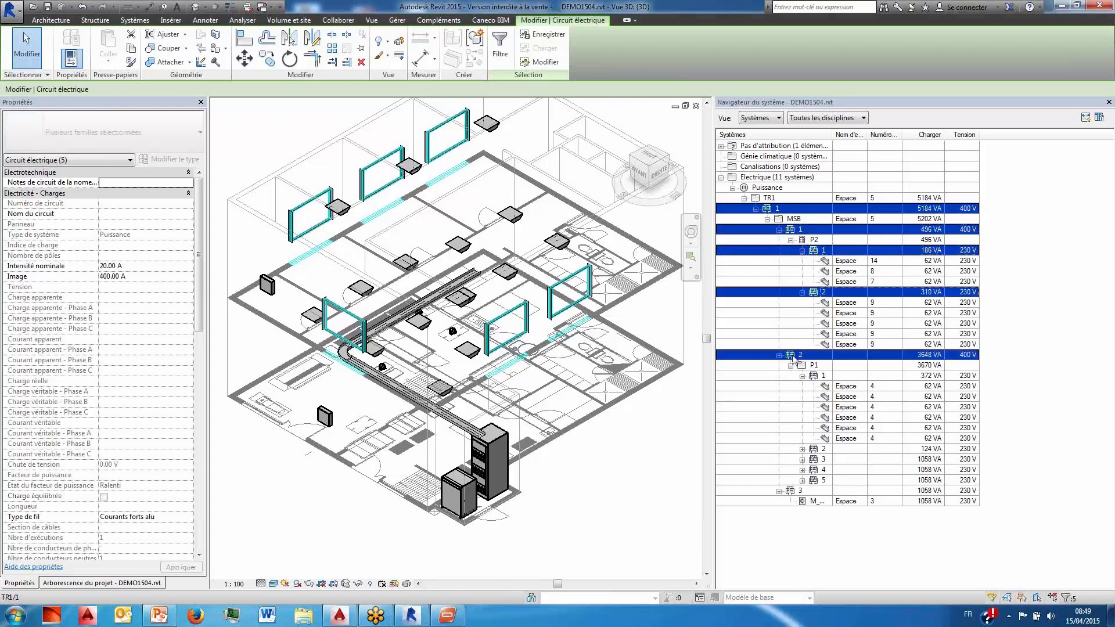
pyautogui.keyDown('ctrl'); pyautogui.click(812, 450); pyautogui.keyUp('ctrl')
pyautogui.keyDown('ctrl'); pyautogui.click(814, 460); pyautogui.keyUp('ctrl')
pyautogui.keyDown('ctrl'); pyautogui.click(814, 470); pyautogui.keyUp('ctrl')
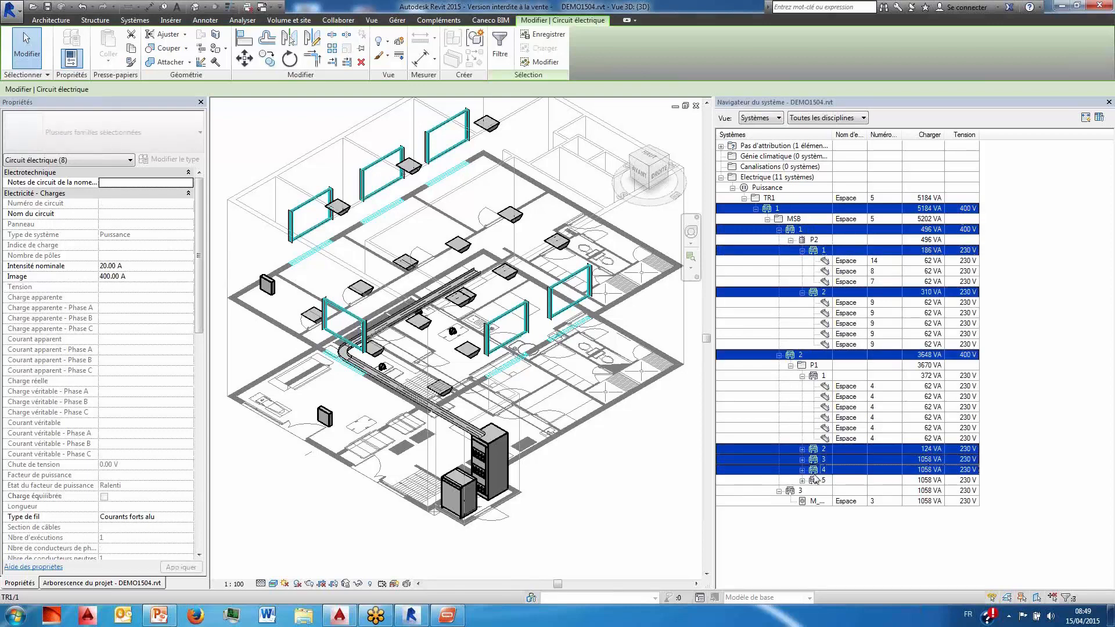
pyautogui.keyDown('ctrl'); pyautogui.click(813, 480); pyautogui.keyUp('ctrl')
pyautogui.keyDown('ctrl'); pyautogui.click(791, 492); pyautogui.keyUp('ctrl')
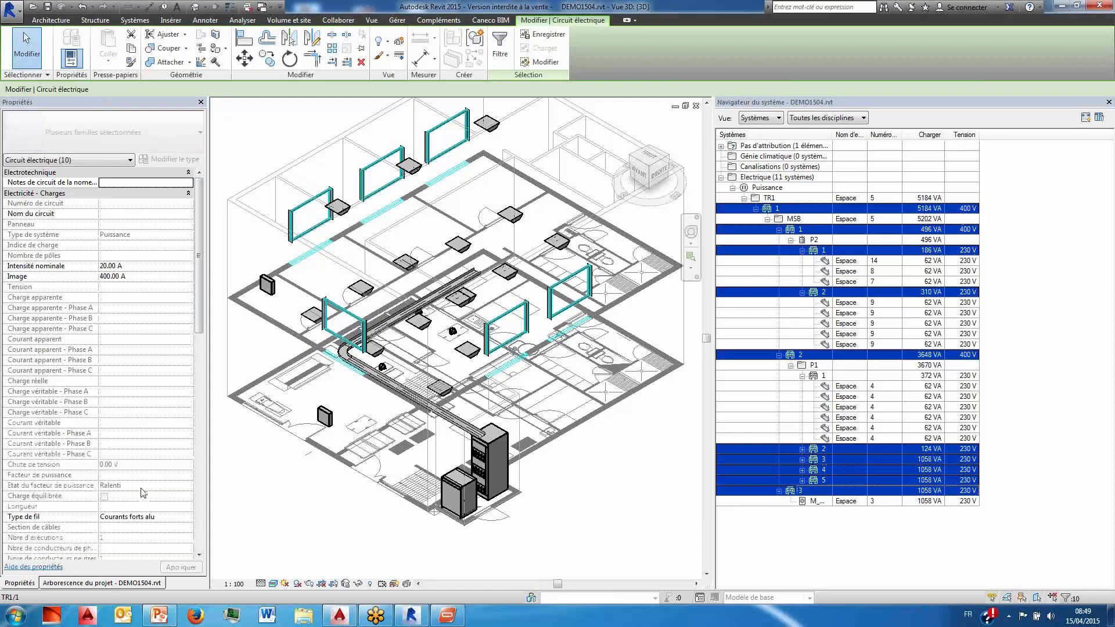
pyautogui.click(121, 516)
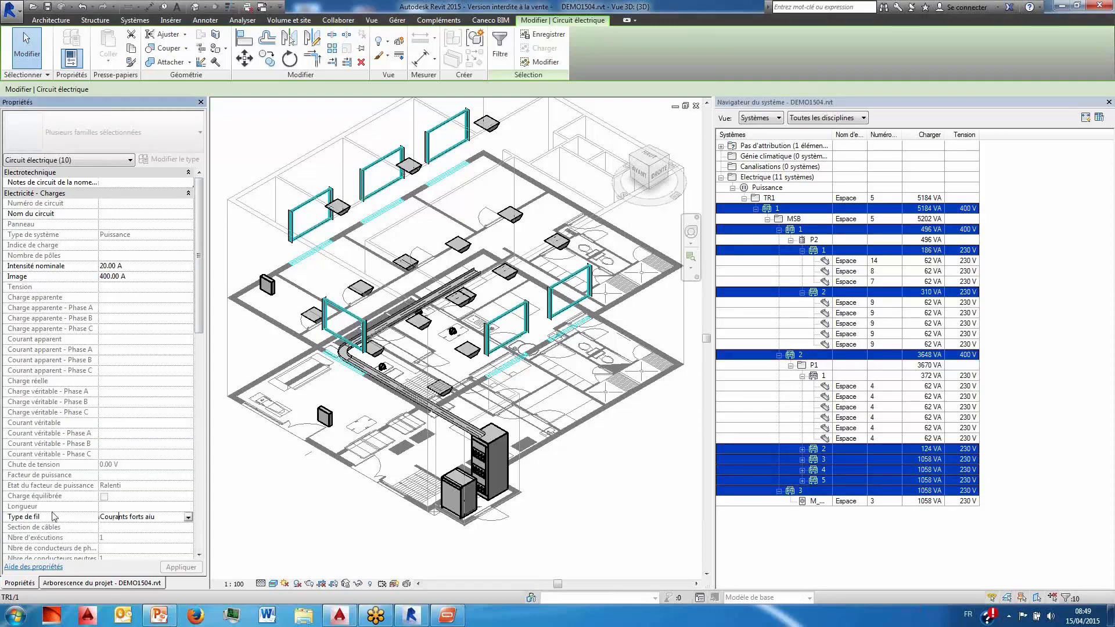
pyautogui.click(188, 517)
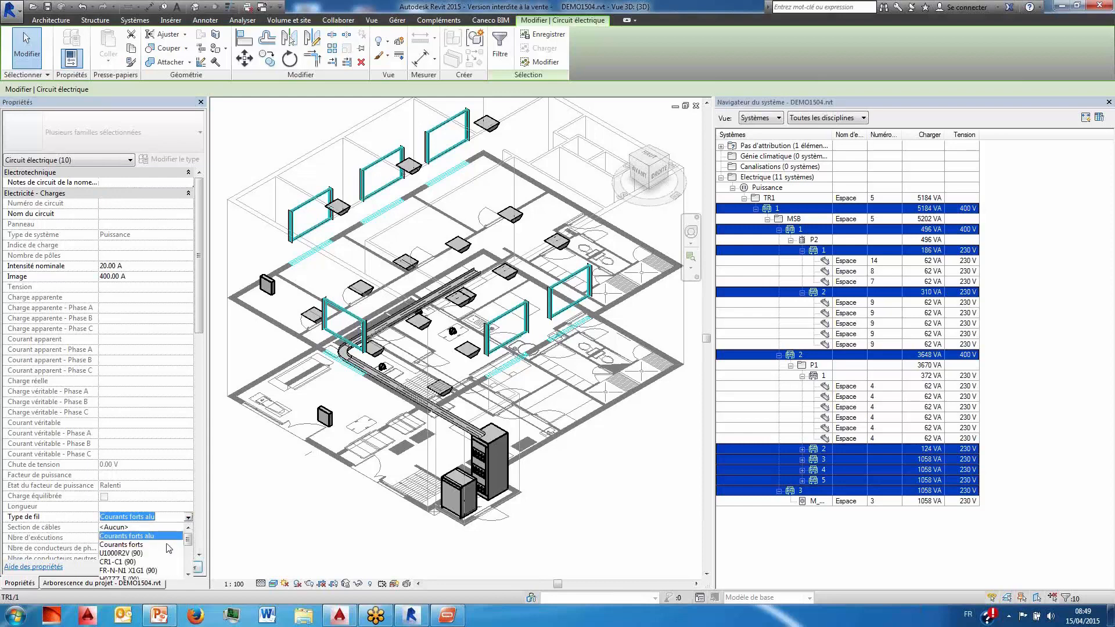
pyautogui.click(126, 555)
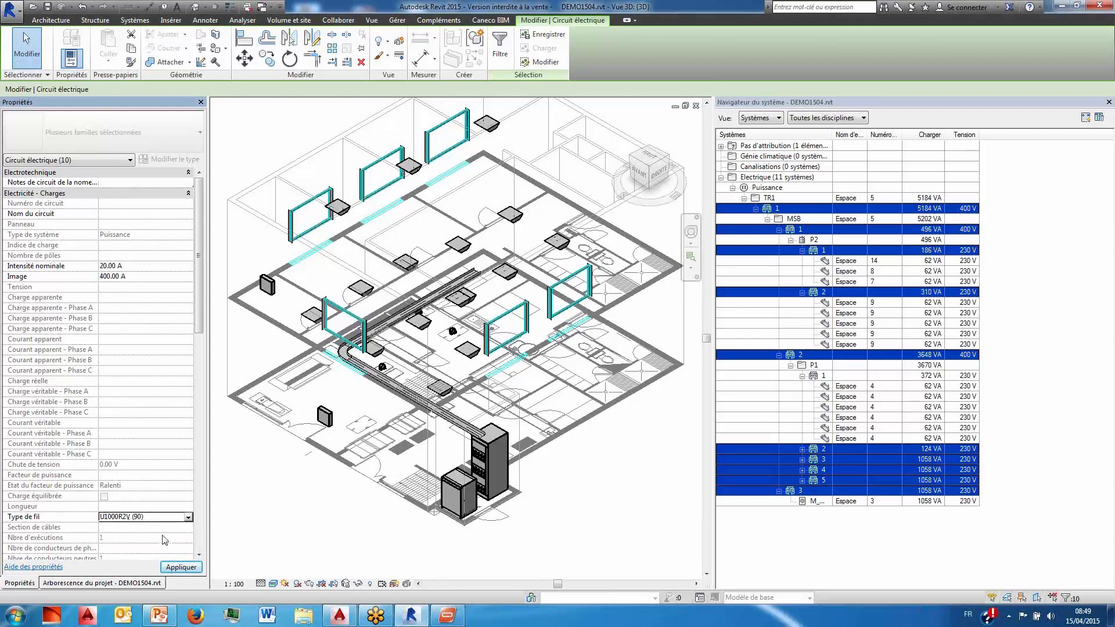
pyautogui.click(181, 566)
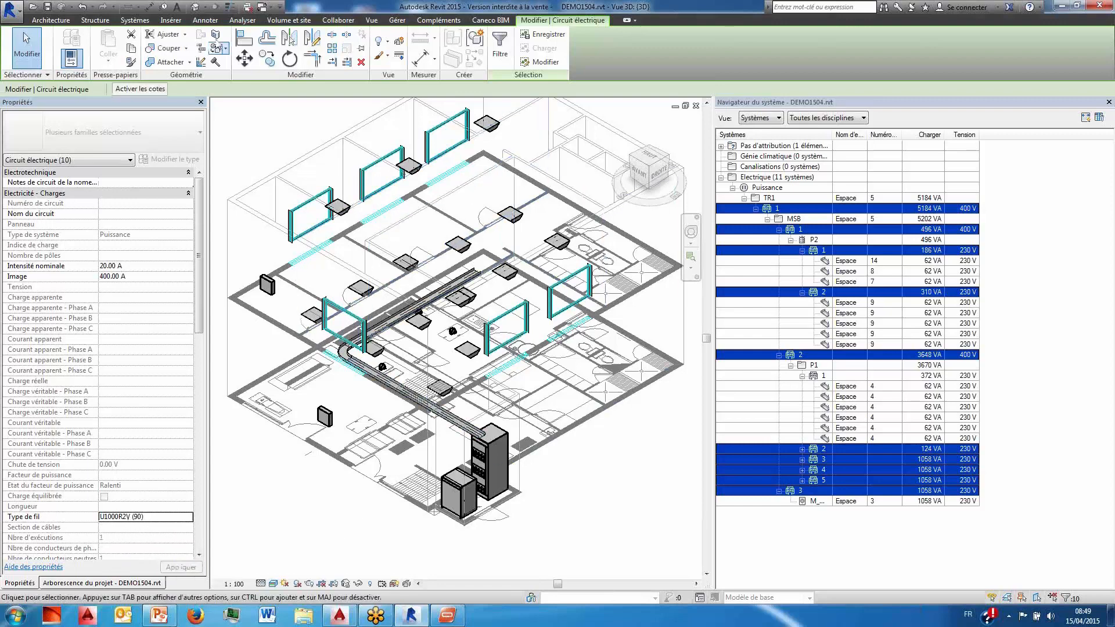
pyautogui.press('Escape')
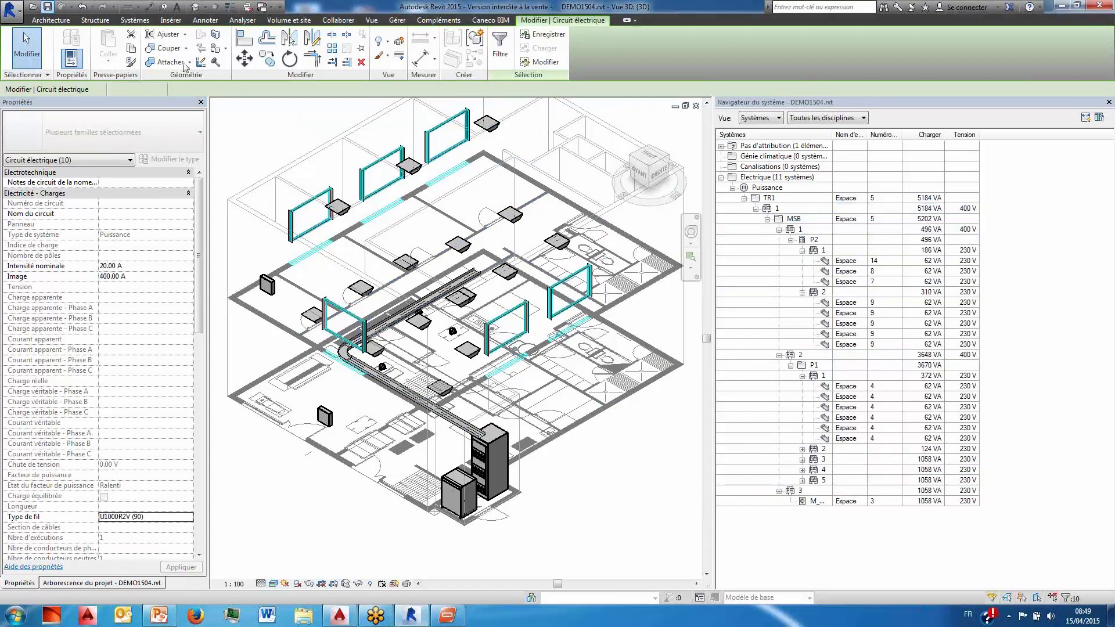
pyautogui.click(309, 134)
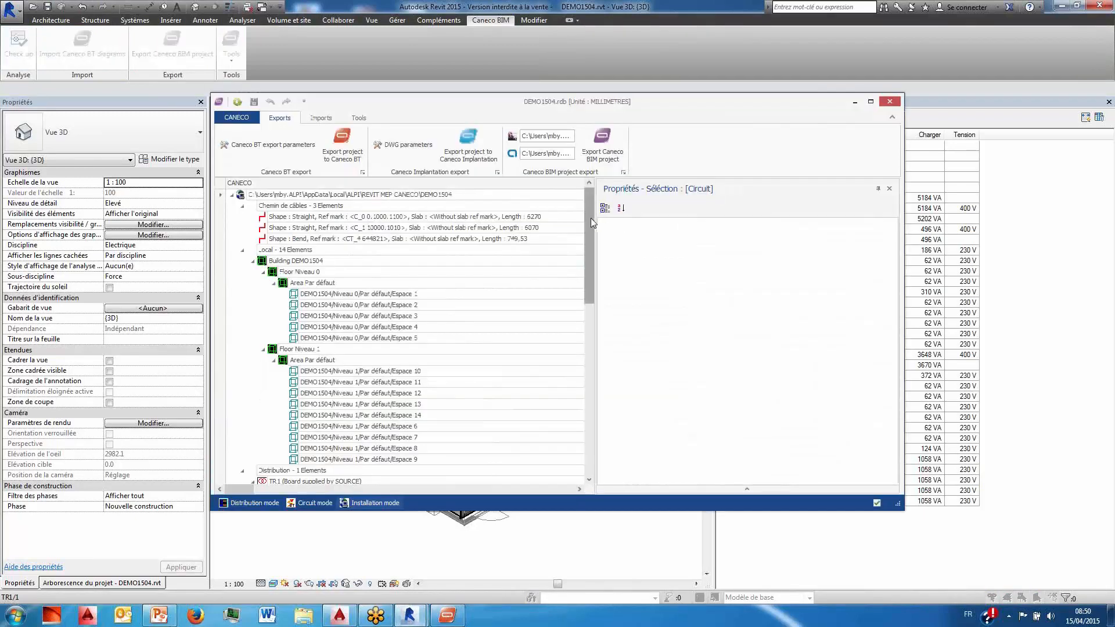
# - Check circuit MSB/2's properties in Caneco BIM and export the project to Caneco BT, overwriting DEMO1504.cbim in the desktop folder REVIT DEMO1504
pyautogui.moveTo(590, 222); pyautogui.dragTo(593, 345)
pyautogui.click(327, 351)
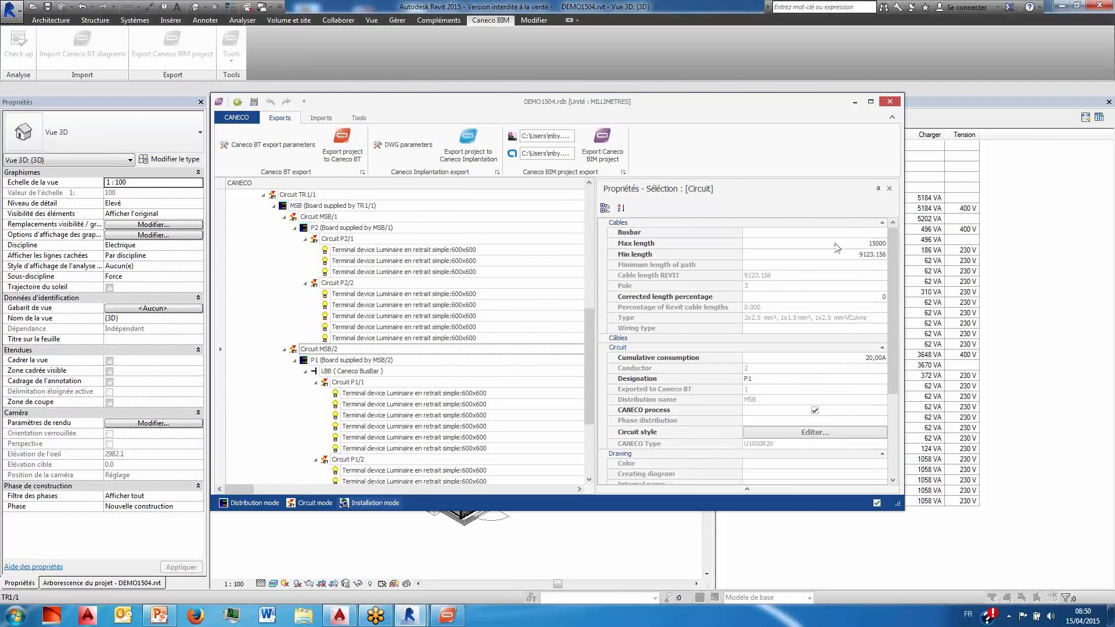
pyautogui.click(342, 145)
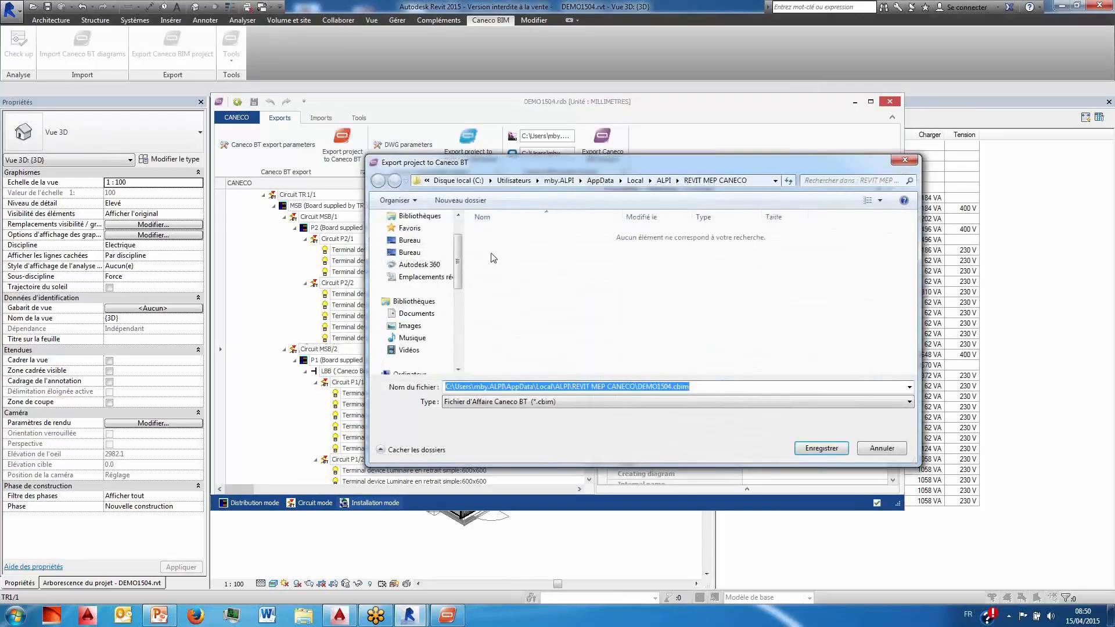
pyautogui.click(406, 242)
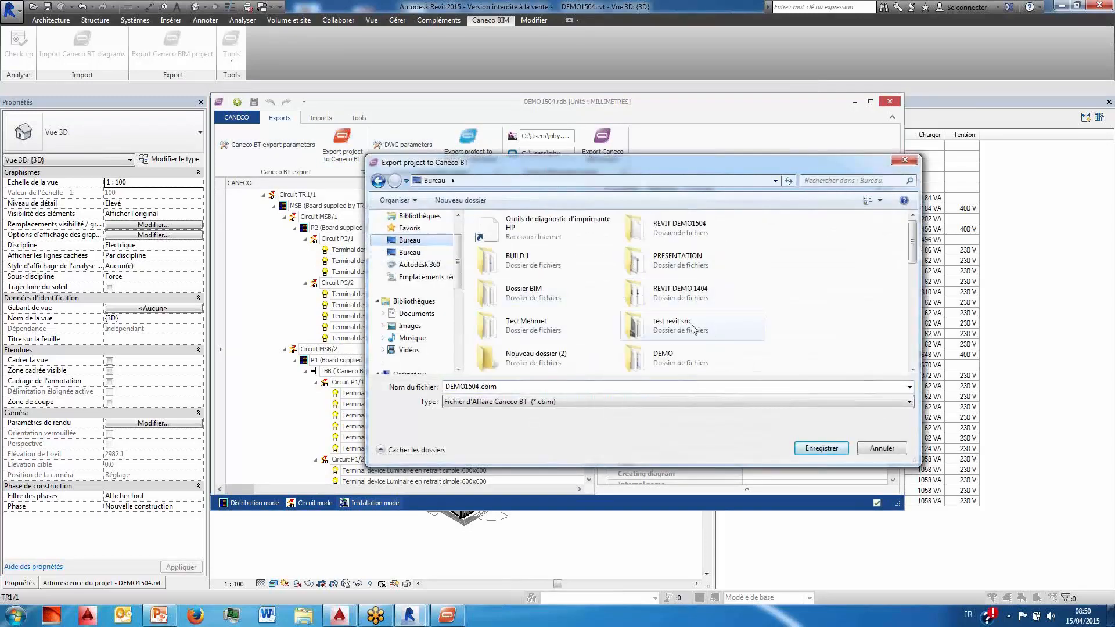
pyautogui.doubleClick(700, 235)
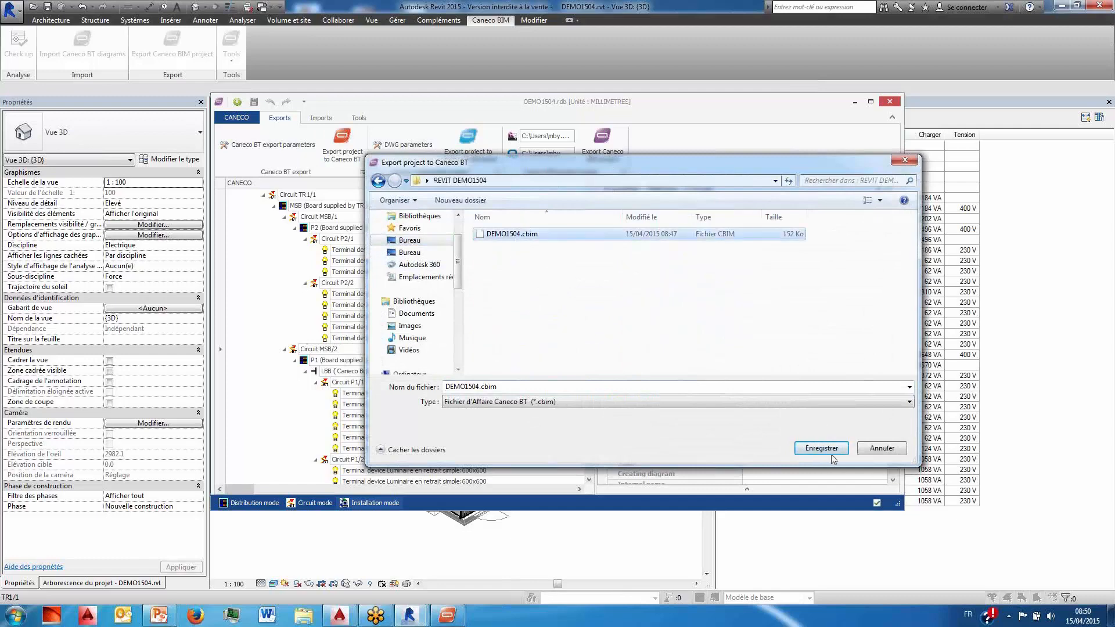
pyautogui.click(821, 448)
pyautogui.click(581, 308)
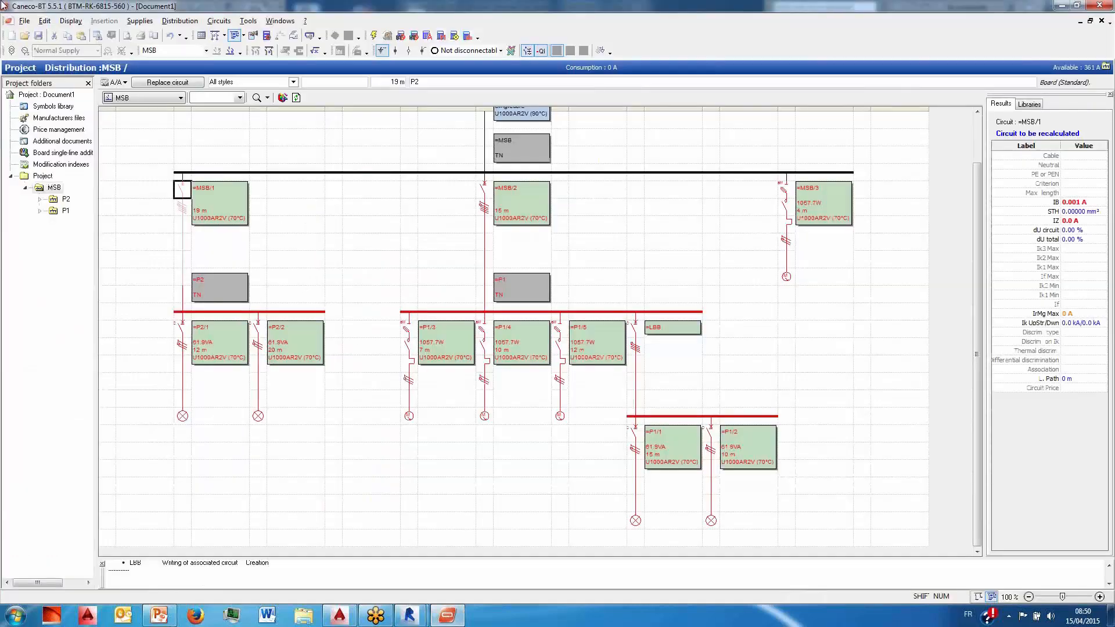
# - In Caneco BT, import the MSB distribution from DEMO1504.cbim with modification index A, creating new circuits and modifying existing ones
pyautogui.click(24, 20)
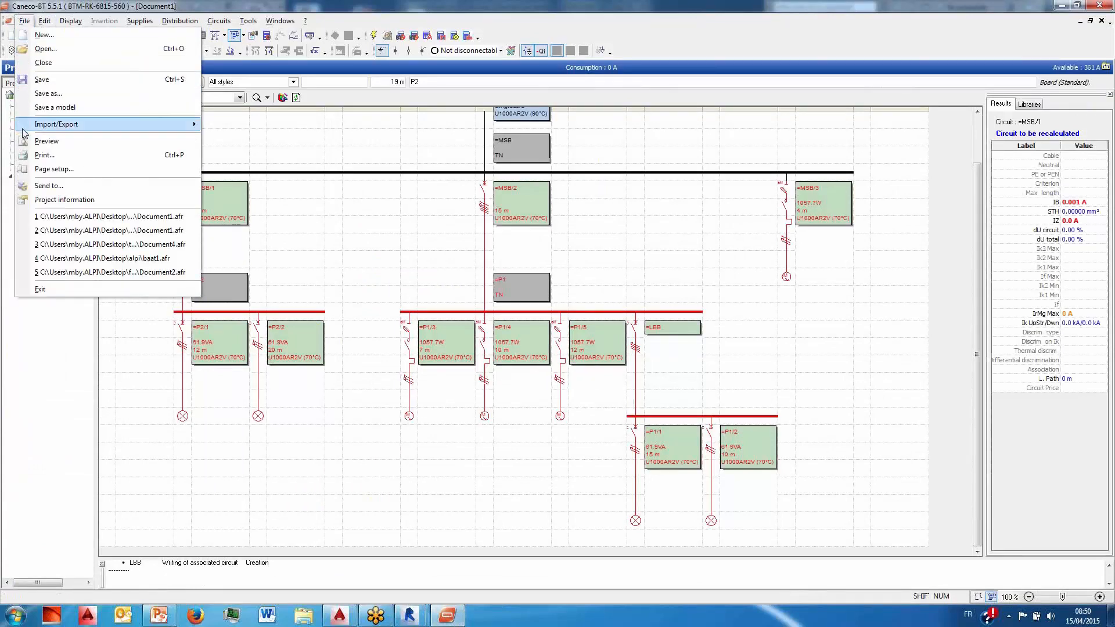
pyautogui.moveTo(23, 129)
pyautogui.click(249, 168)
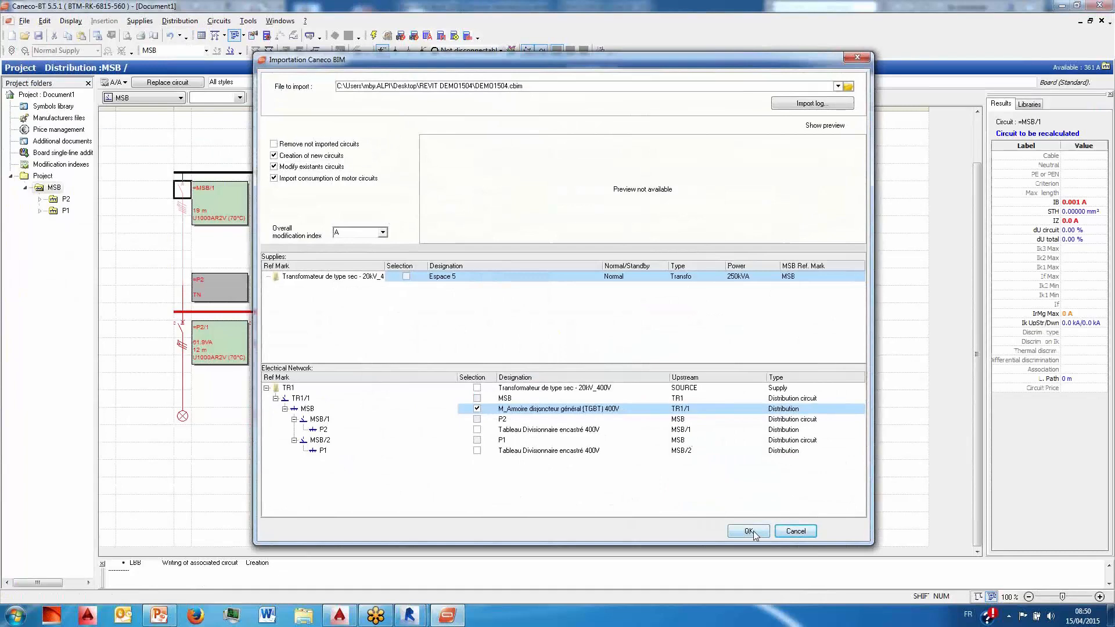
pyautogui.click(749, 531)
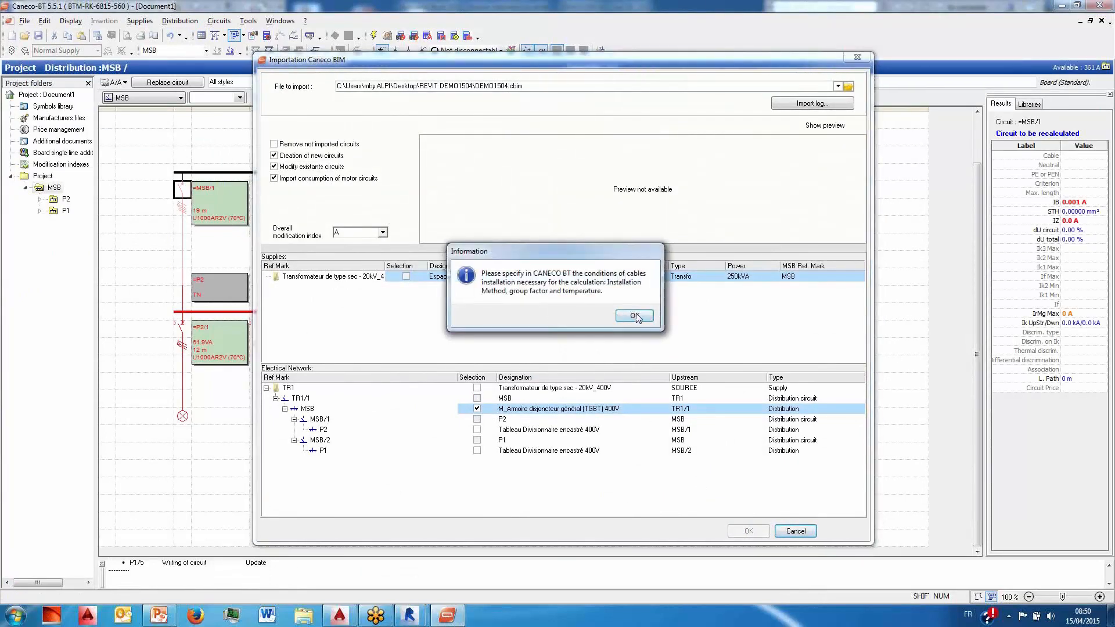
pyautogui.click(634, 316)
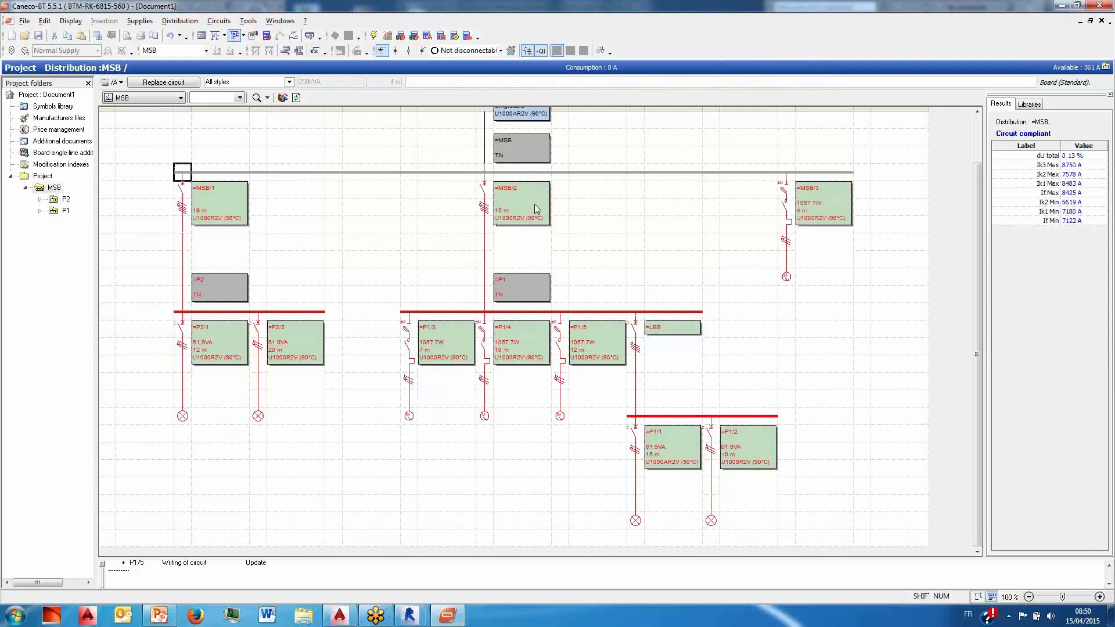
pyautogui.click(689, 294)
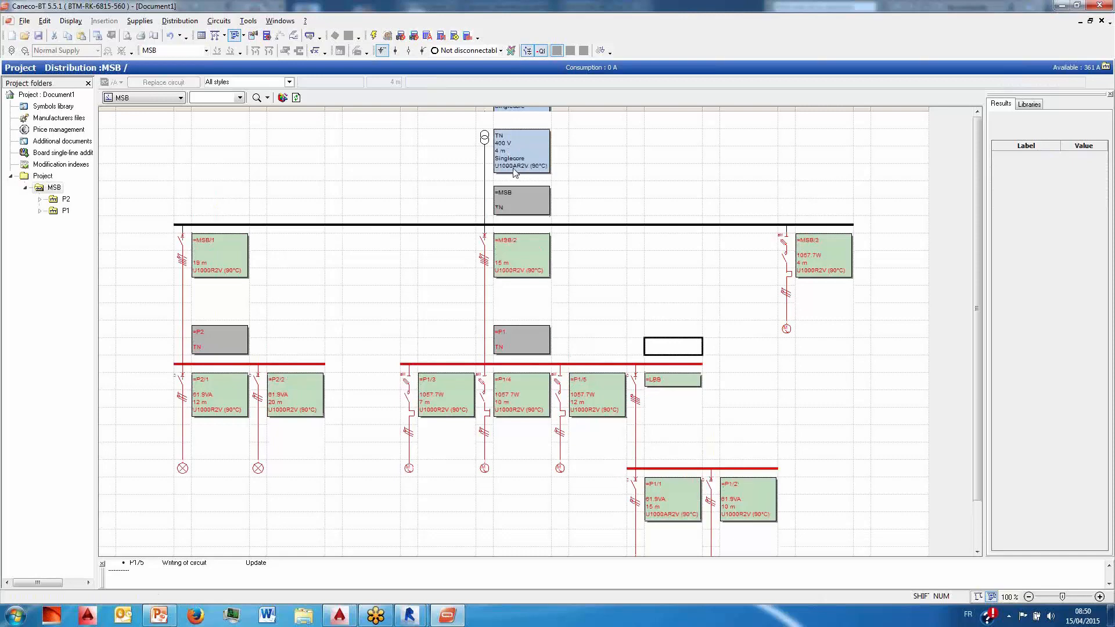
# - Set the transformer supply's cable family to U1000R2V (90°C), calculate the supply and refresh the single-line diagram
pyautogui.doubleClick(484, 166)
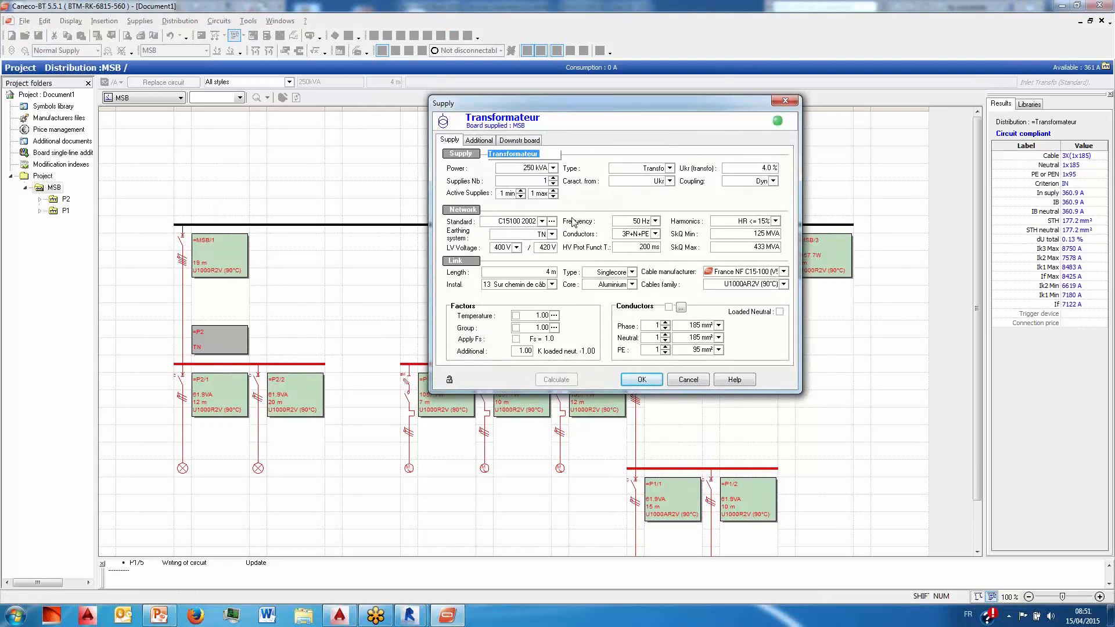
pyautogui.click(783, 284)
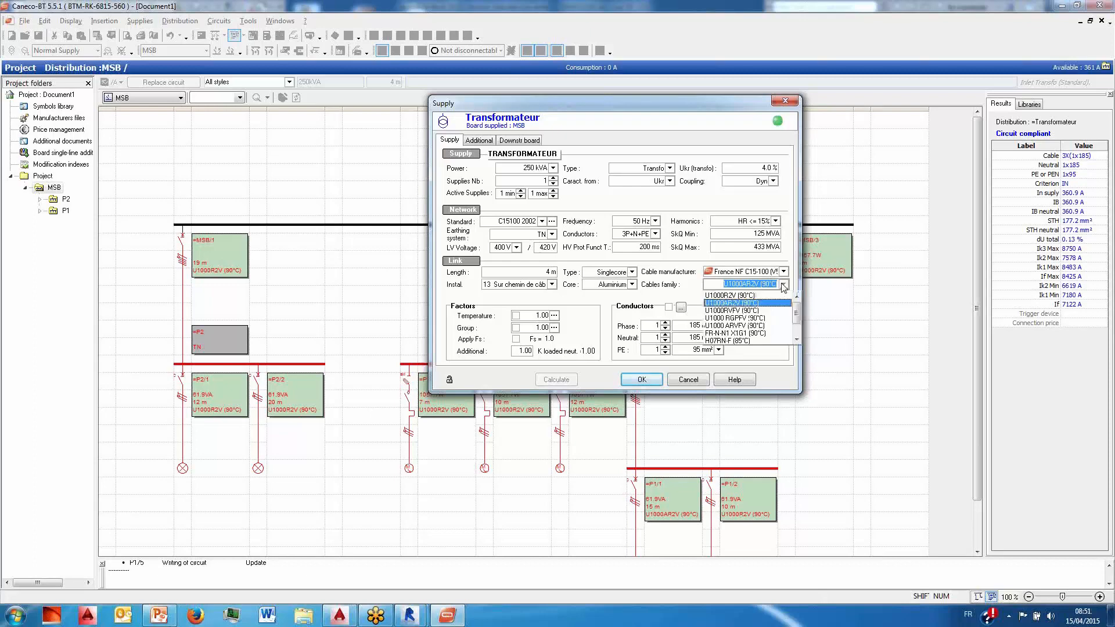
pyautogui.click(749, 296)
pyautogui.click(642, 380)
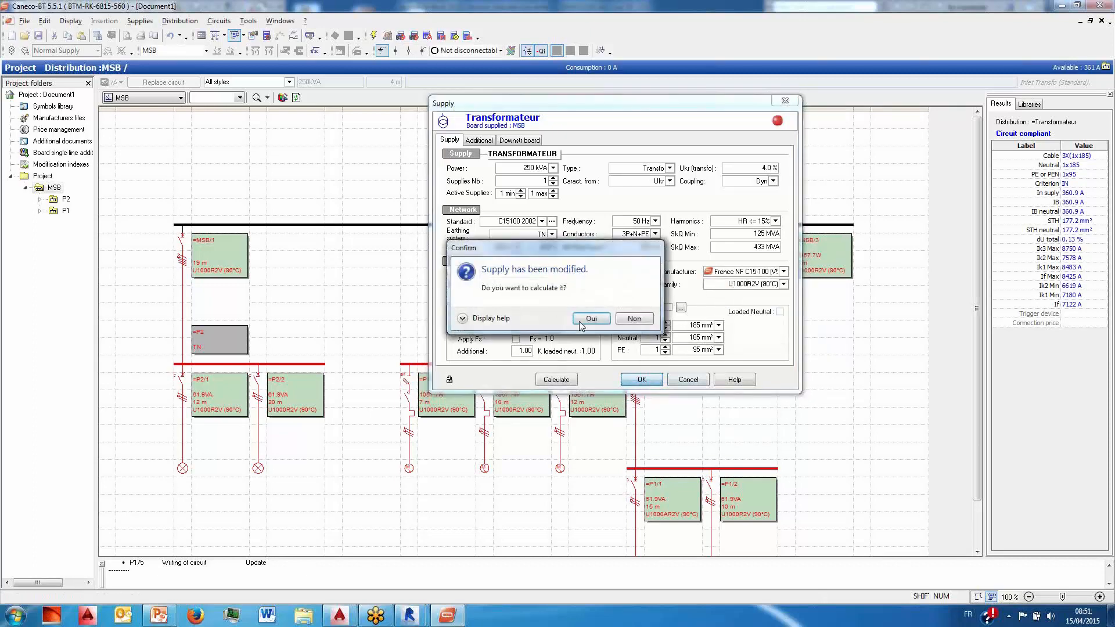
pyautogui.click(590, 318)
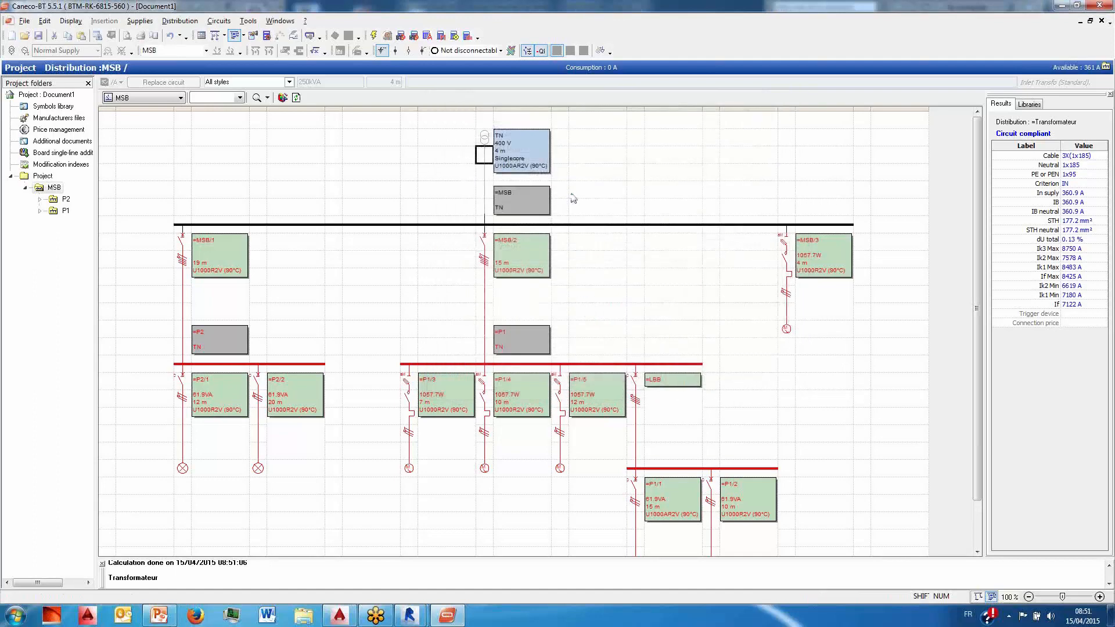
pyautogui.click(584, 174)
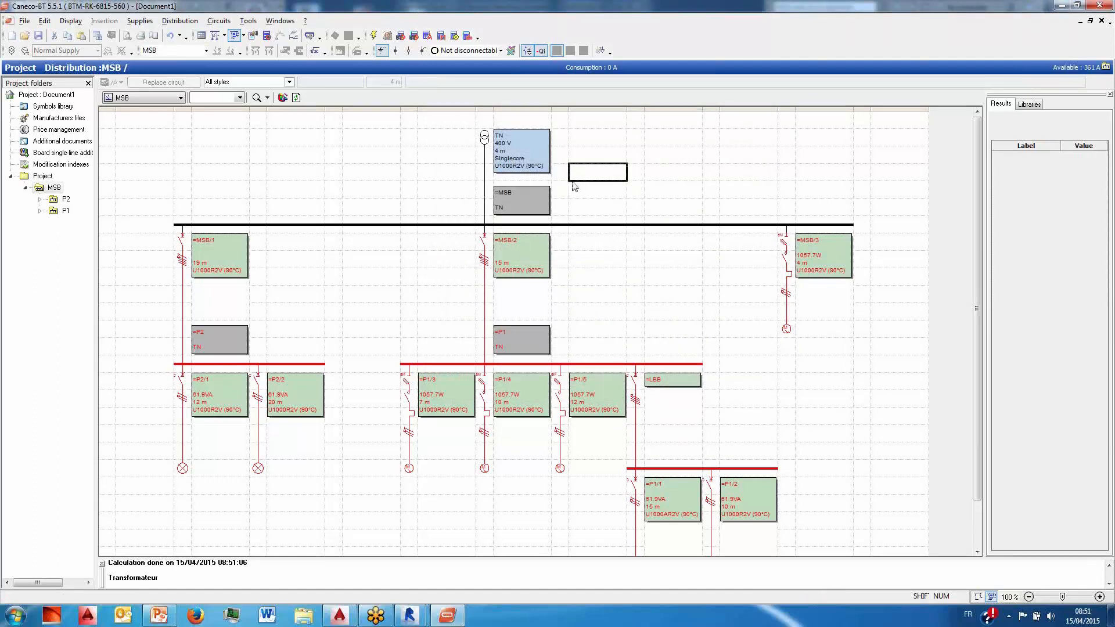
pyautogui.press('F5')
pyautogui.click(553, 244)
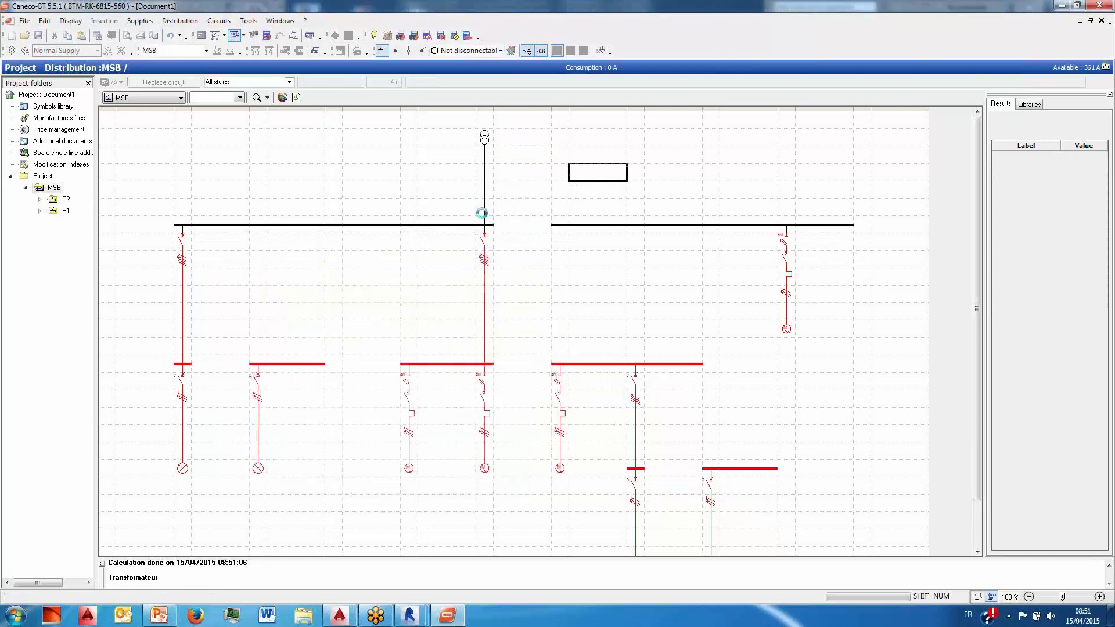
# - Set the upstream breaking device of the MSB board to Switch
pyautogui.click(485, 219)
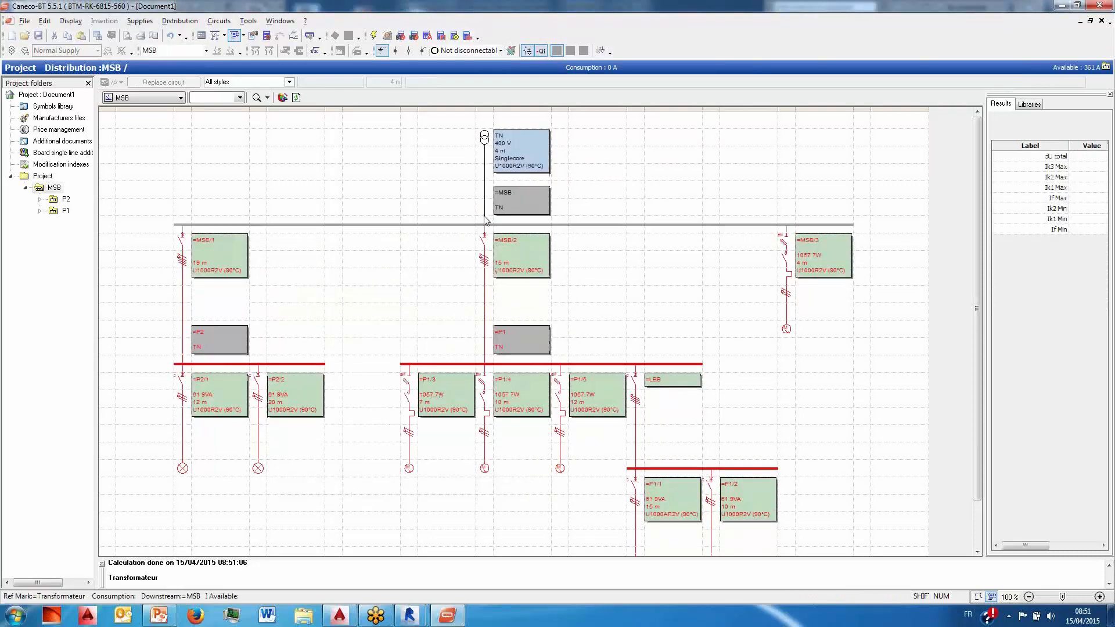
pyautogui.doubleClick(485, 224)
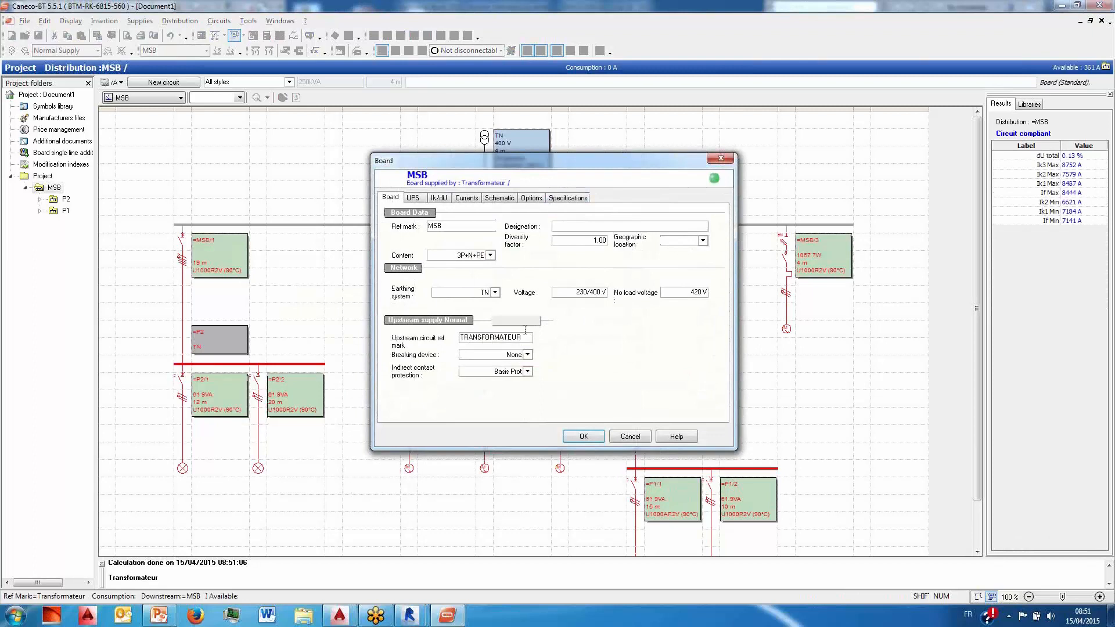
pyautogui.click(528, 354)
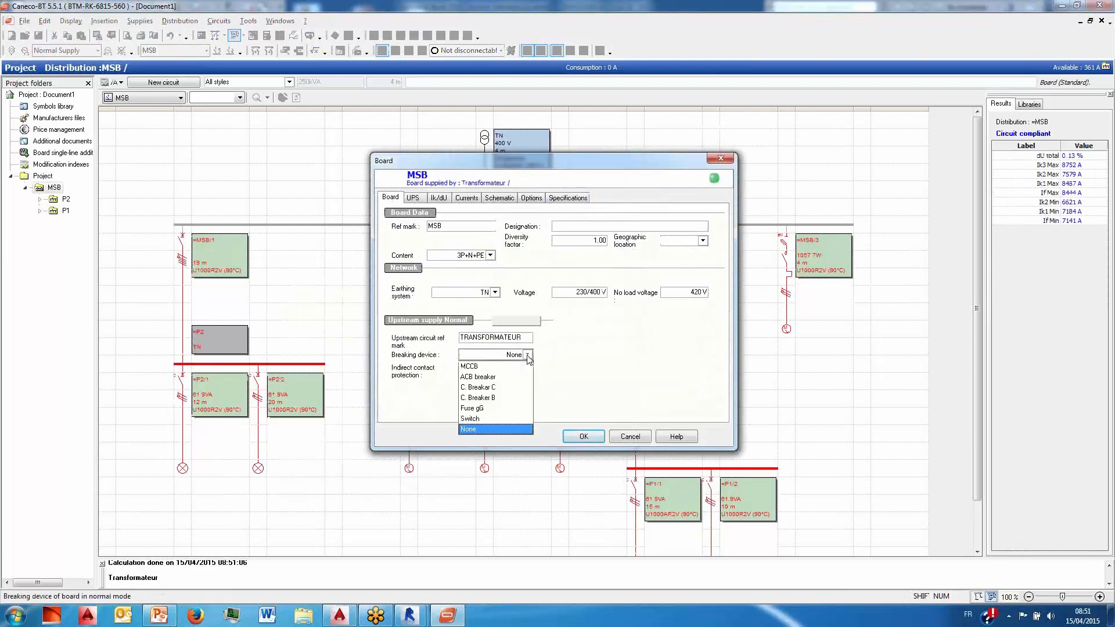
pyautogui.click(497, 419)
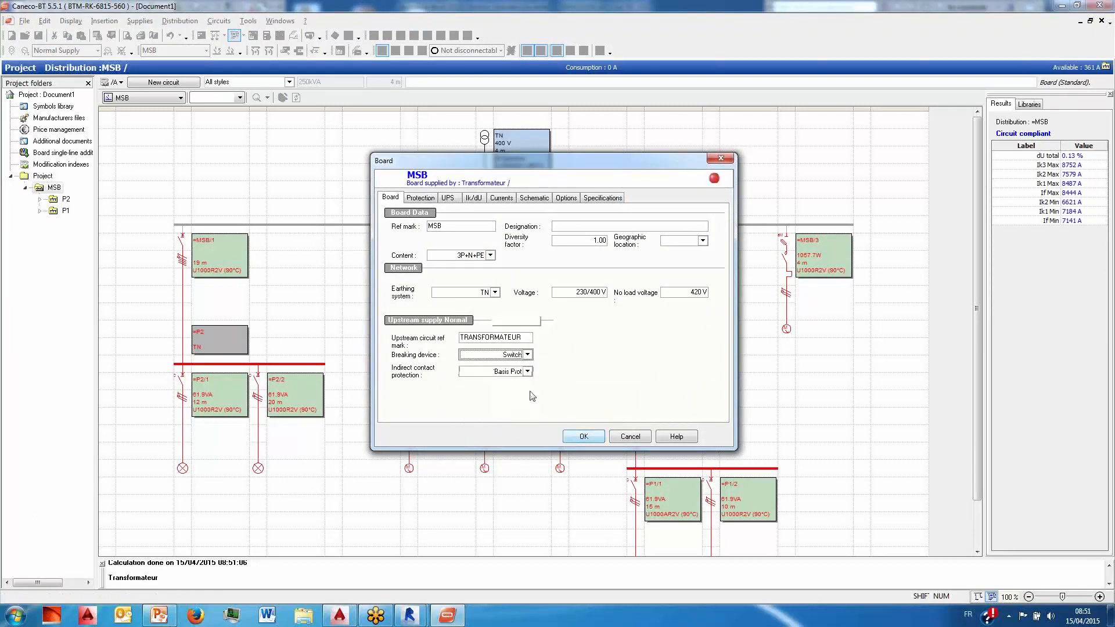
pyautogui.click(594, 437)
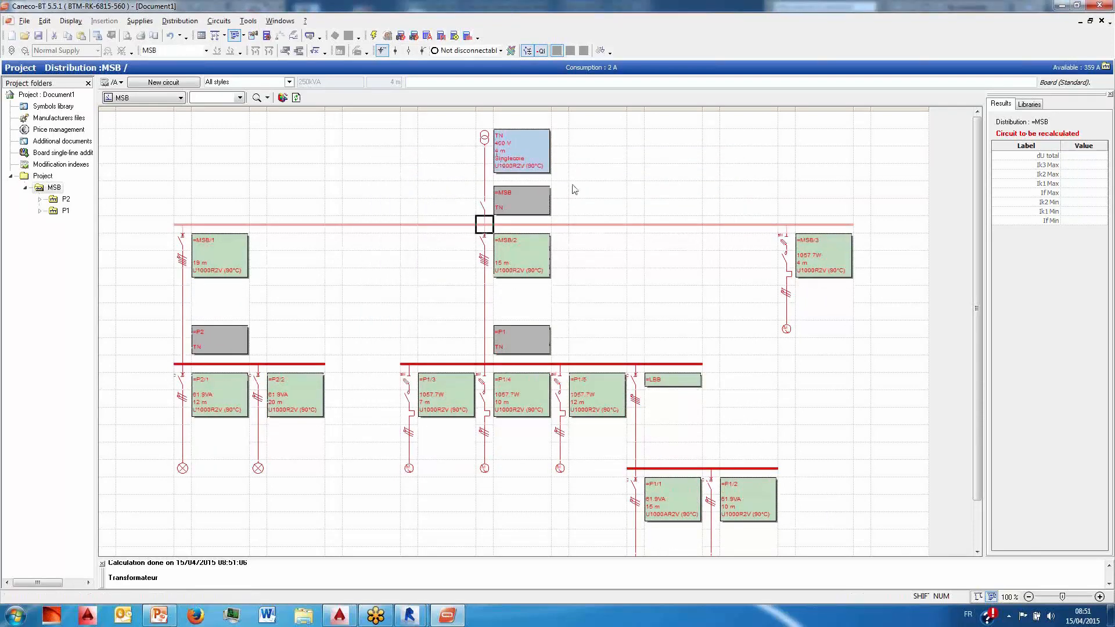
pyautogui.click(599, 202)
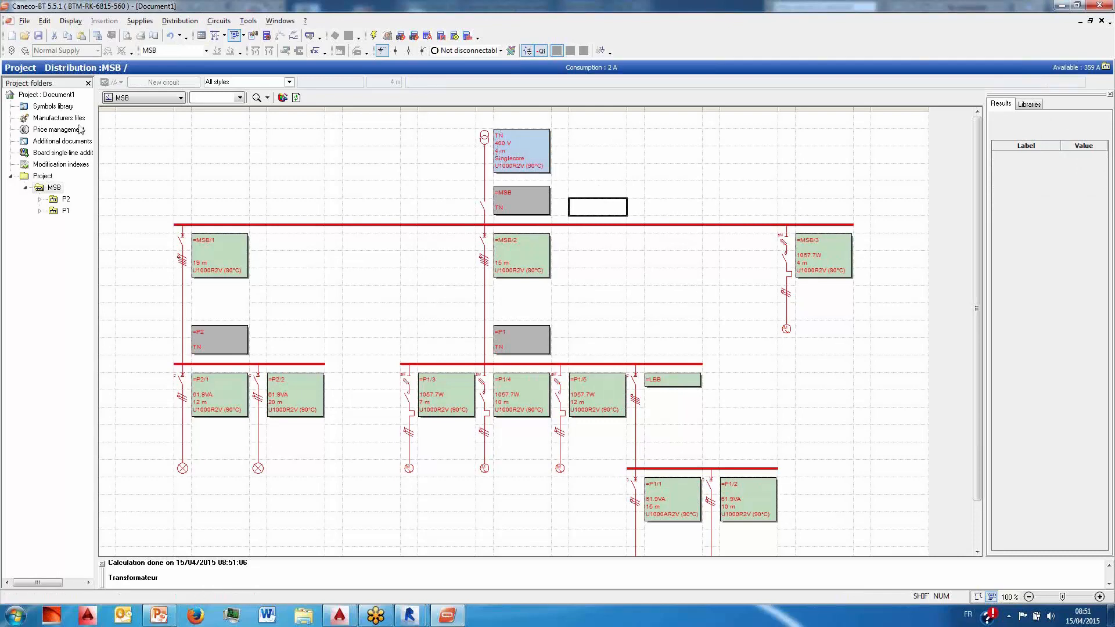
# - Examine the manufacturer catalogues available for general-purpose circuit-breakers in the manufacturers files, then return to the MSB distribution diagram
pyautogui.doubleClick(56, 119)
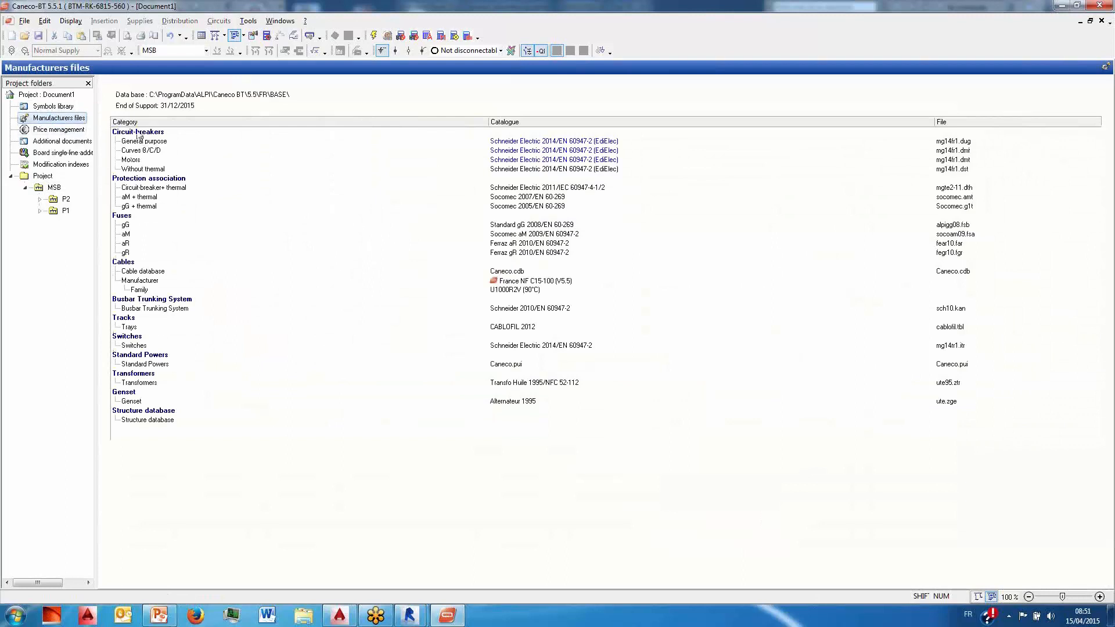
pyautogui.click(637, 145)
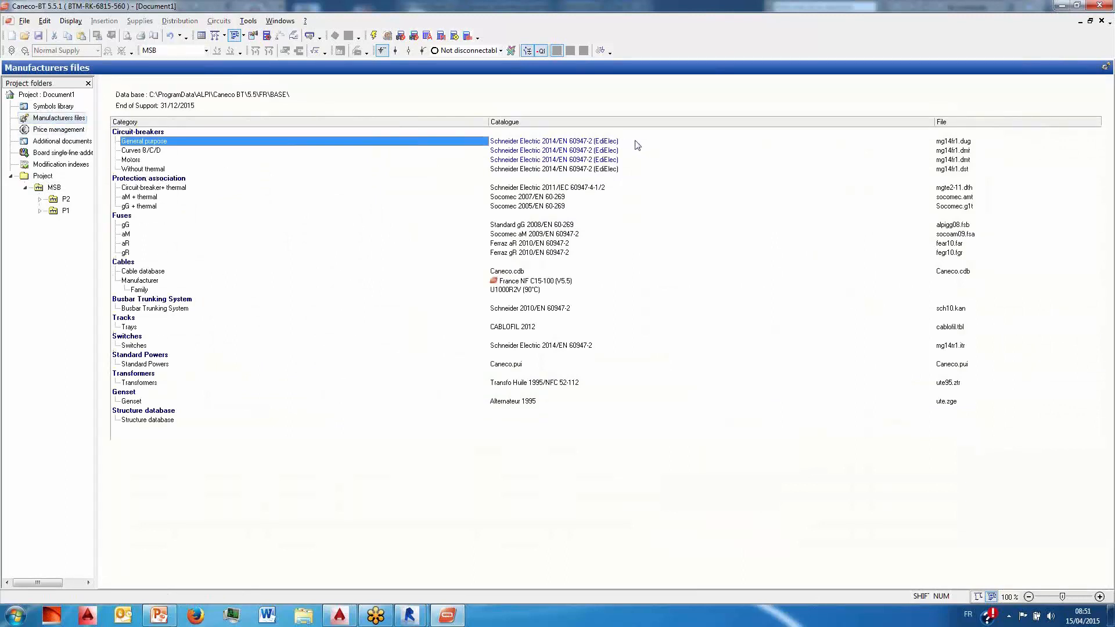
pyautogui.click(551, 141)
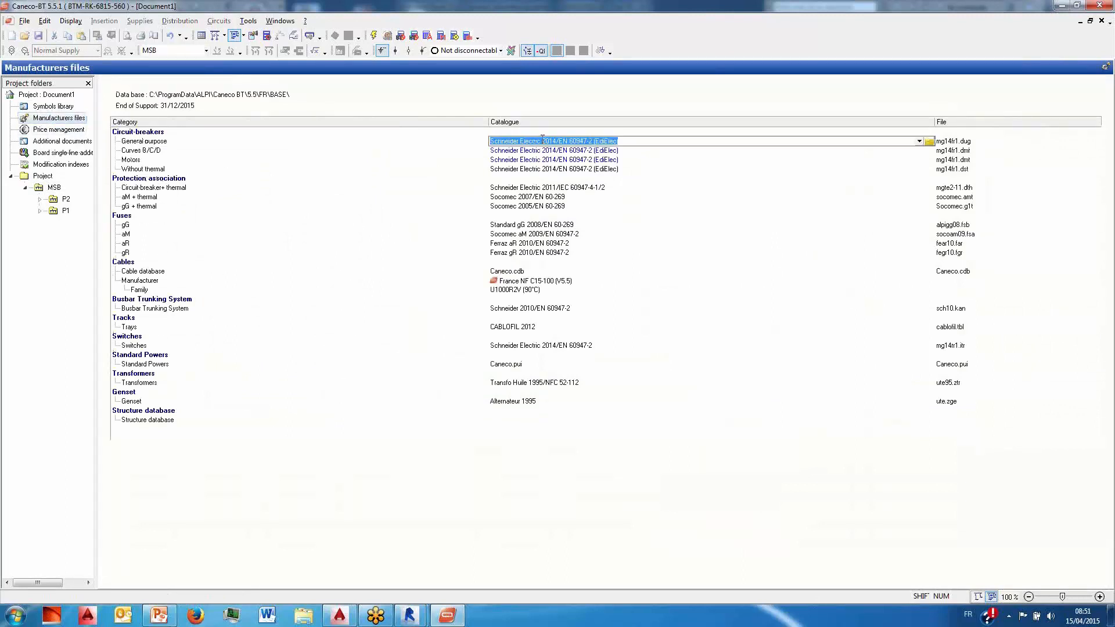
pyautogui.click(929, 142)
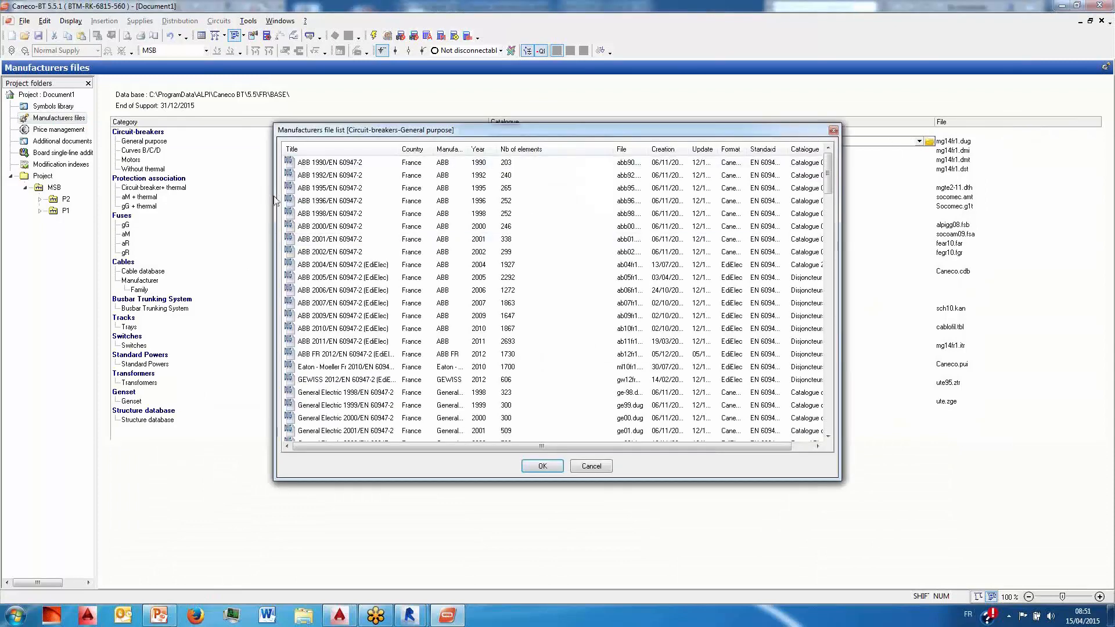
pyautogui.scroll(-6, 308, 337)
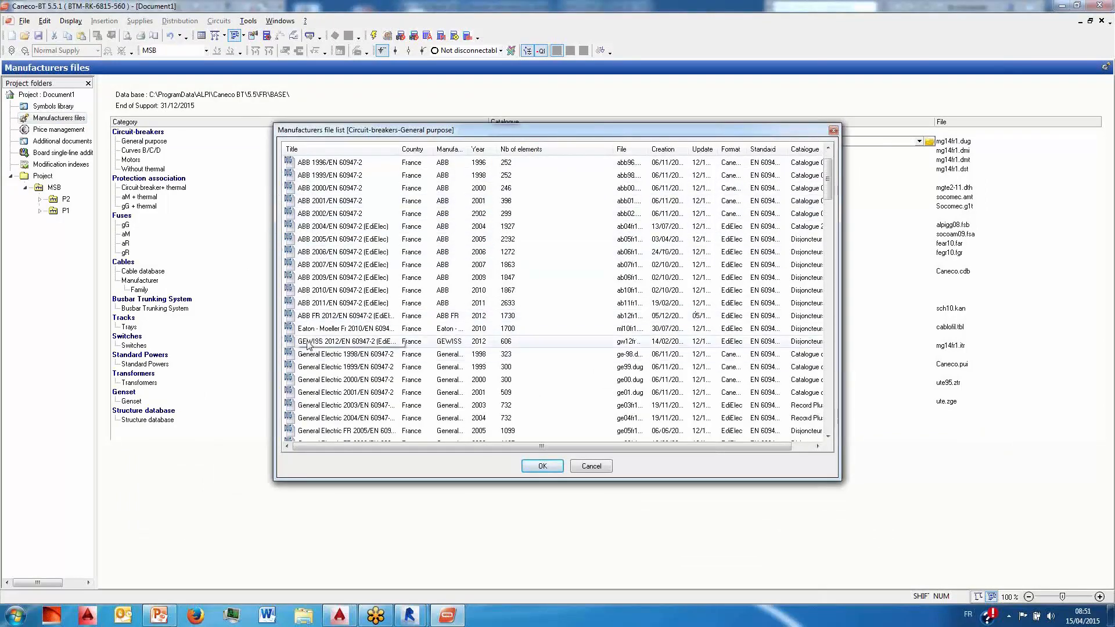
pyautogui.scroll(-12, 314, 351)
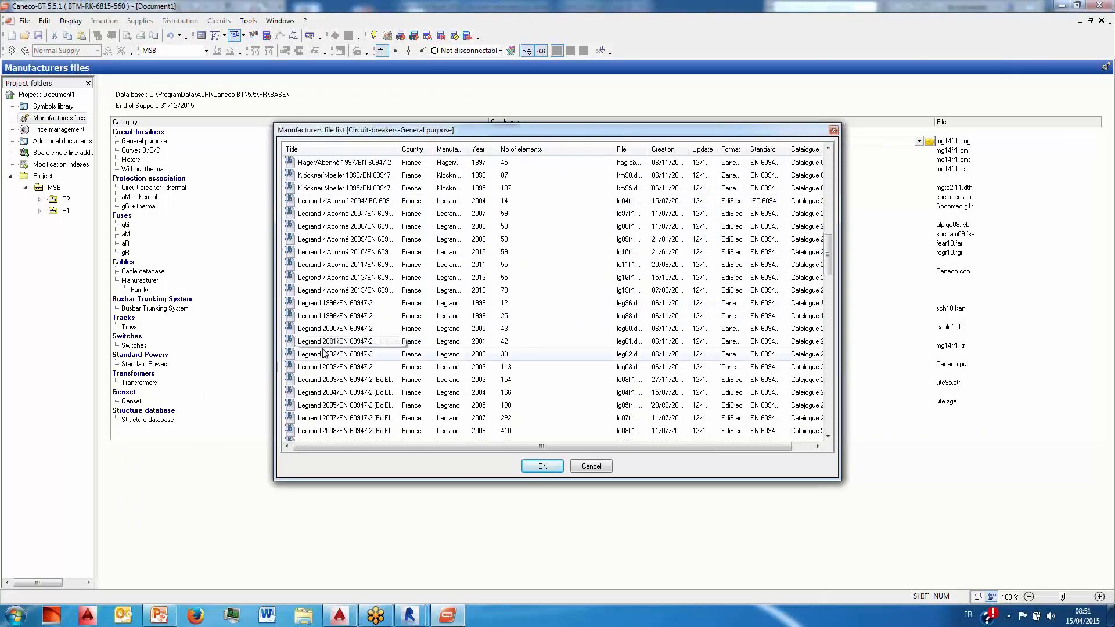
pyautogui.scroll(-15, 324, 357)
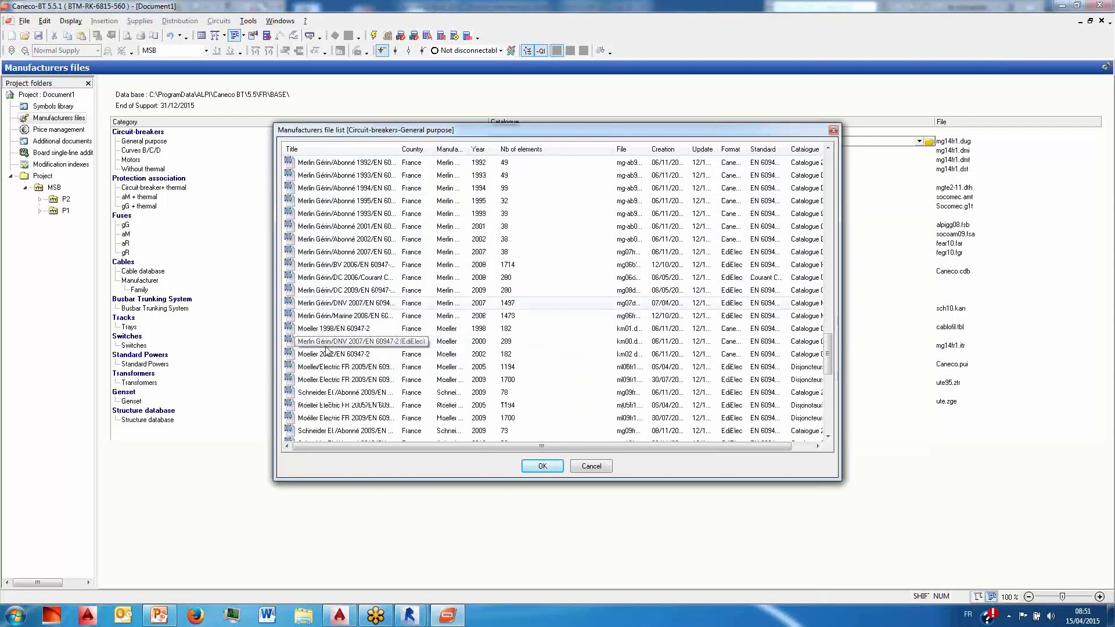
pyautogui.scroll(-1, 329, 336)
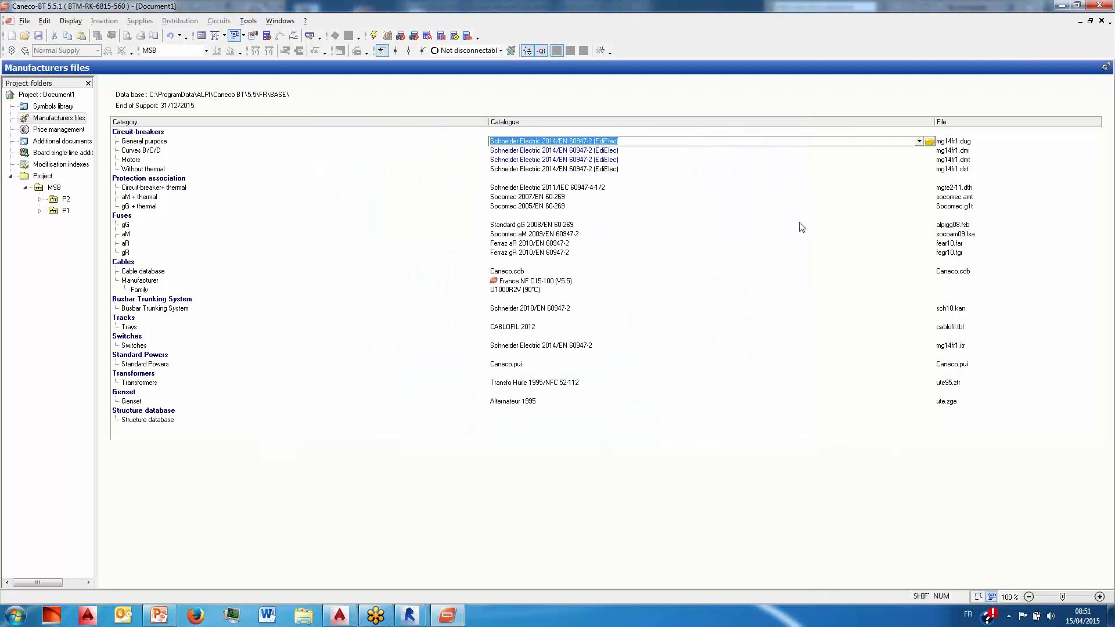
pyautogui.click(45, 189)
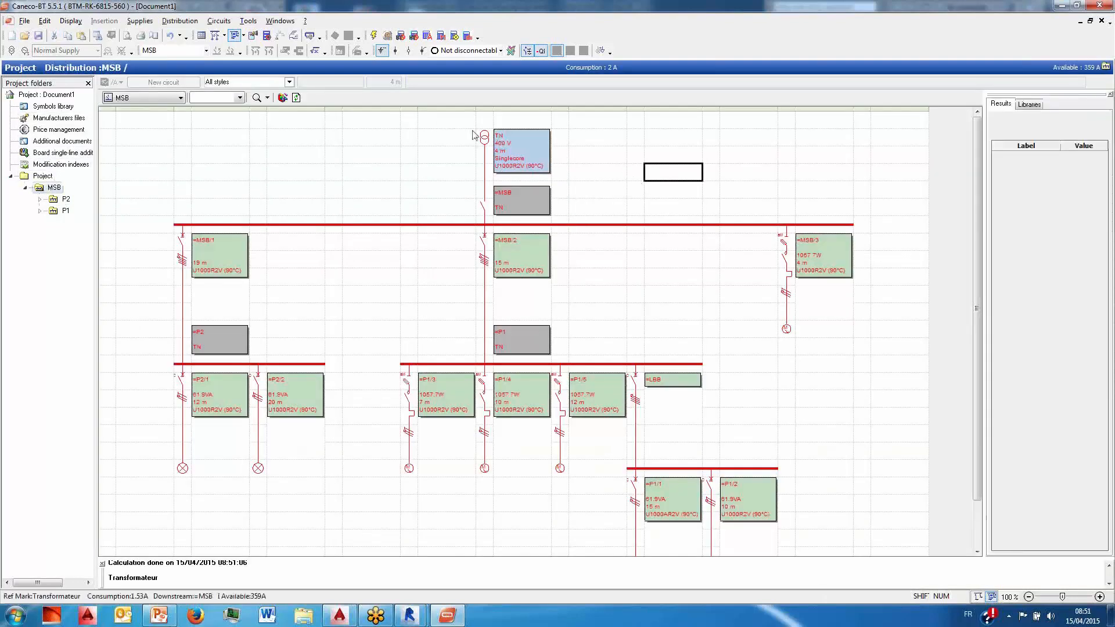
# - Adjust the currents in the power requirement for all distributions, including sub-busbars
pyautogui.click(277, 21)
pyautogui.moveTo(258, 26)
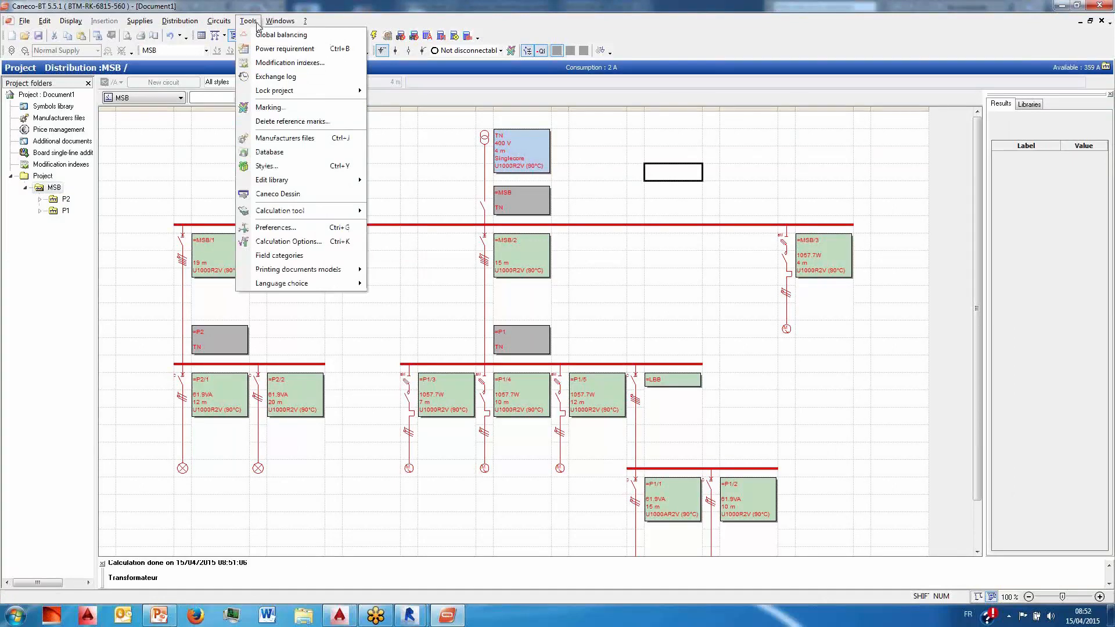
pyautogui.click(281, 49)
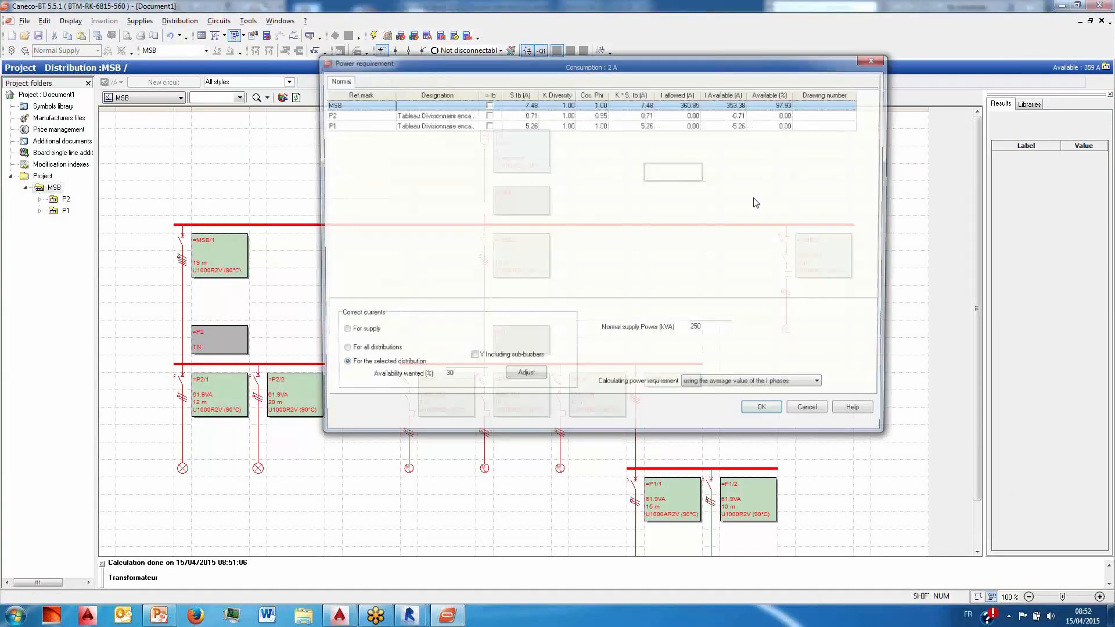
pyautogui.click(349, 354)
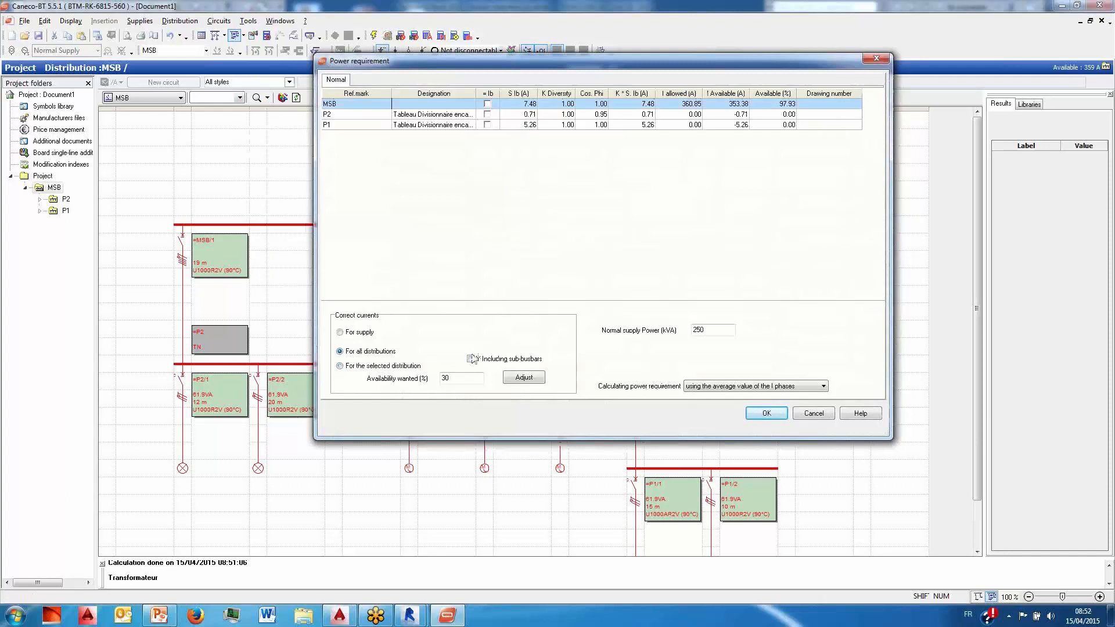
pyautogui.click(524, 378)
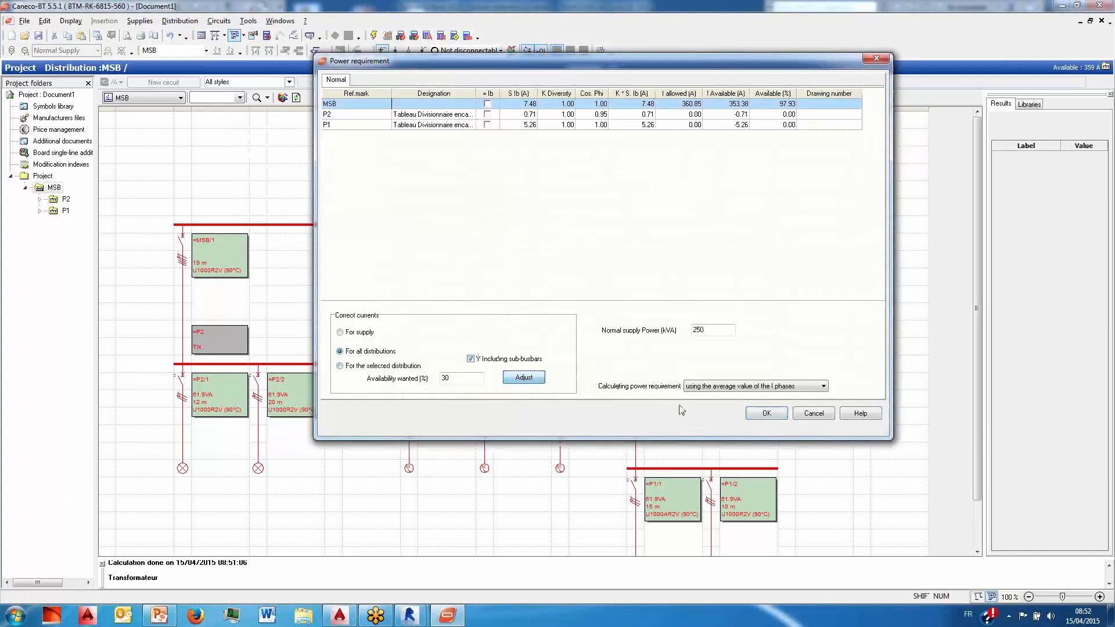
pyautogui.click(735, 379)
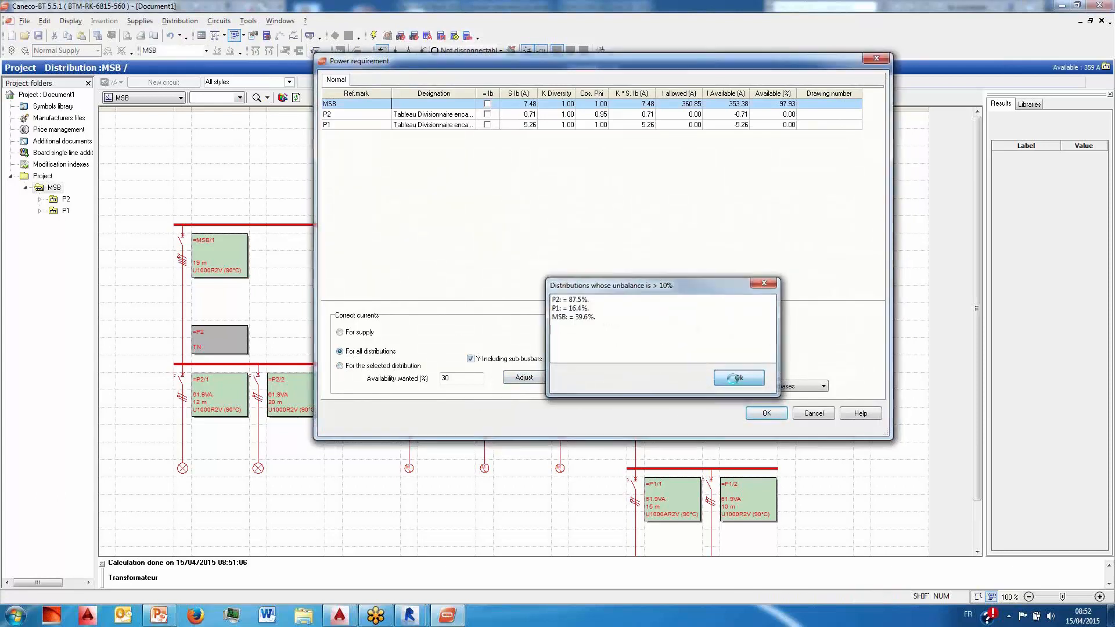
pyautogui.press('Return')
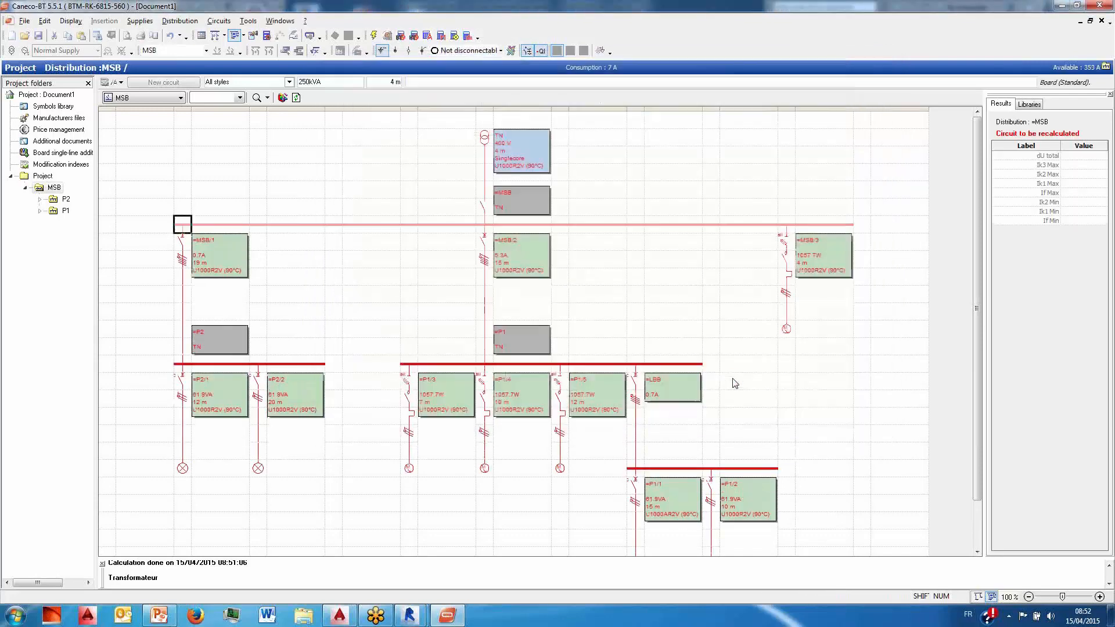
# - Run a complete global calculation with the power requirement for all distributions including sub-busbars, accepting the NSX400NA switch for the MSB board
pyautogui.click(609, 199)
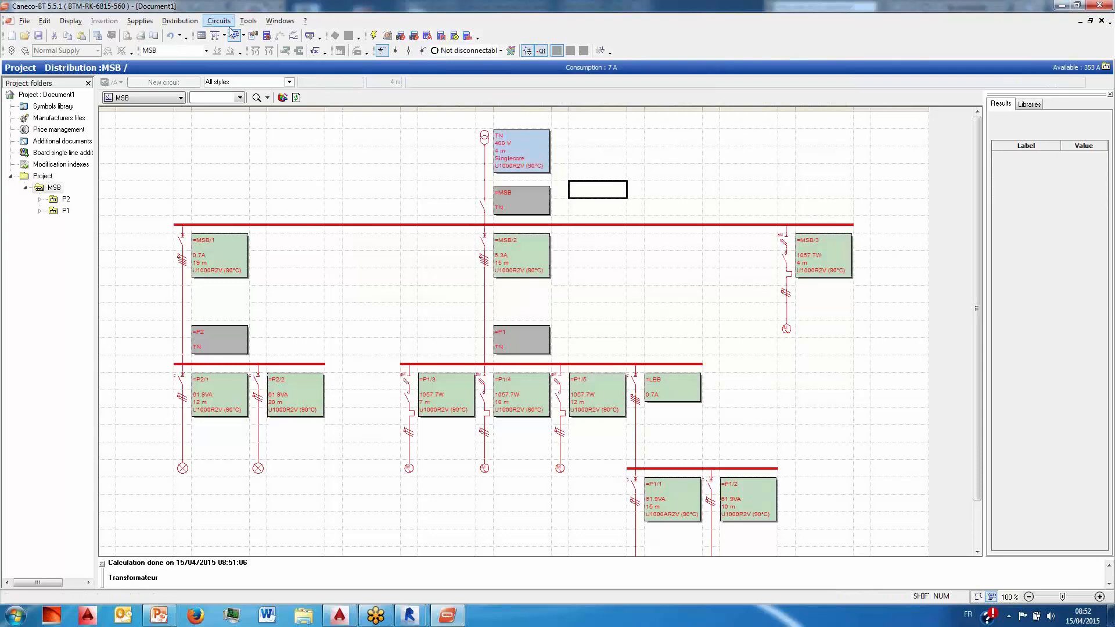
pyautogui.click(323, 140)
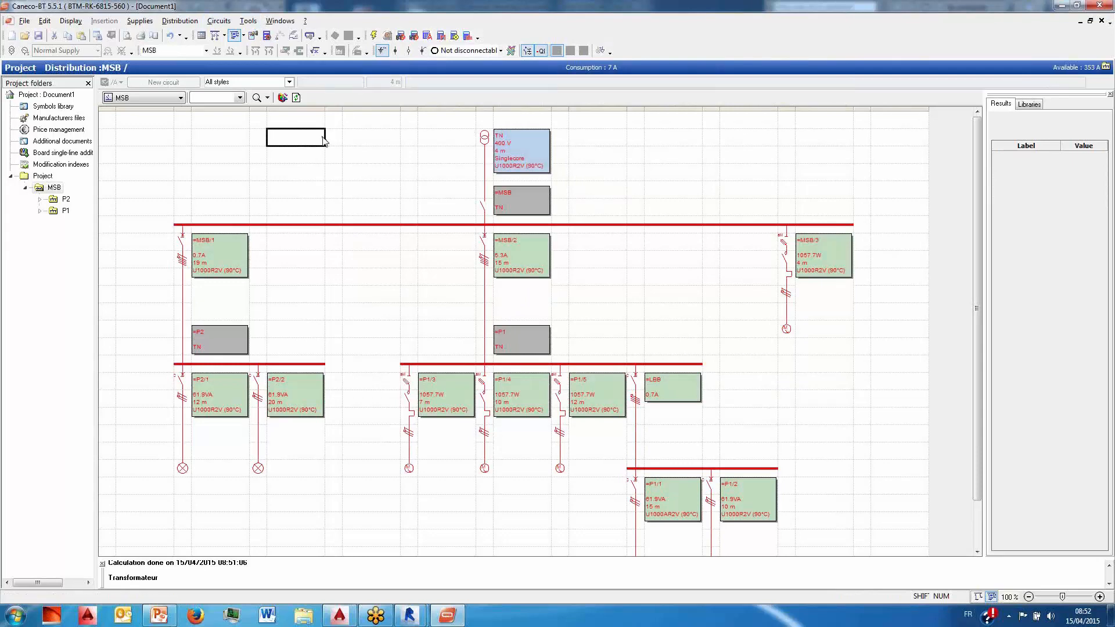
pyautogui.press('F5')
pyautogui.click(374, 488)
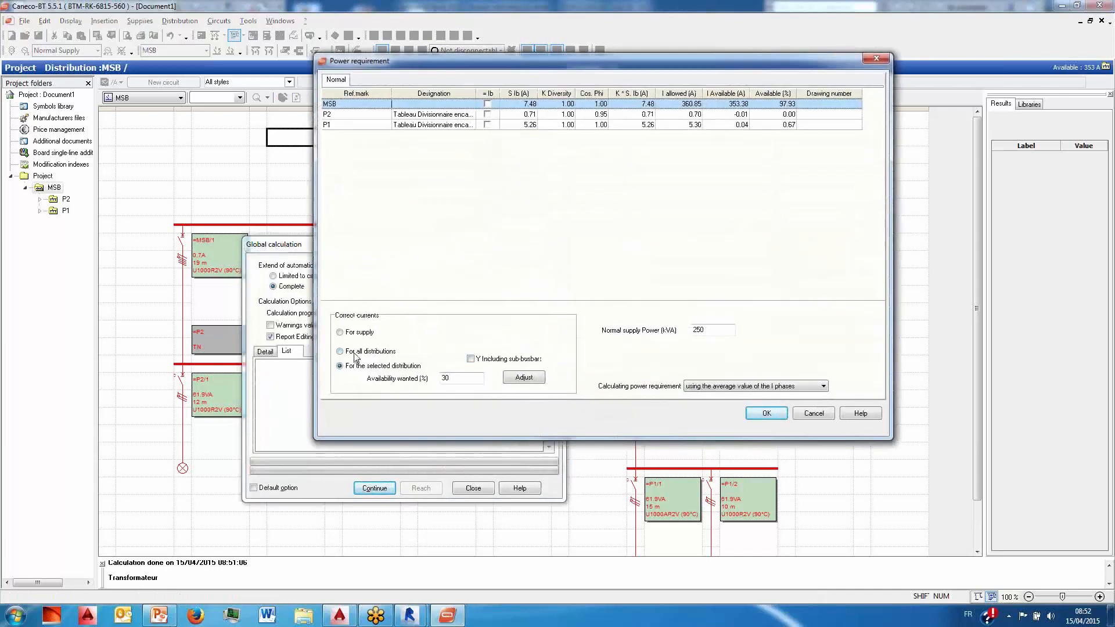
pyautogui.click(340, 352)
pyautogui.click(489, 360)
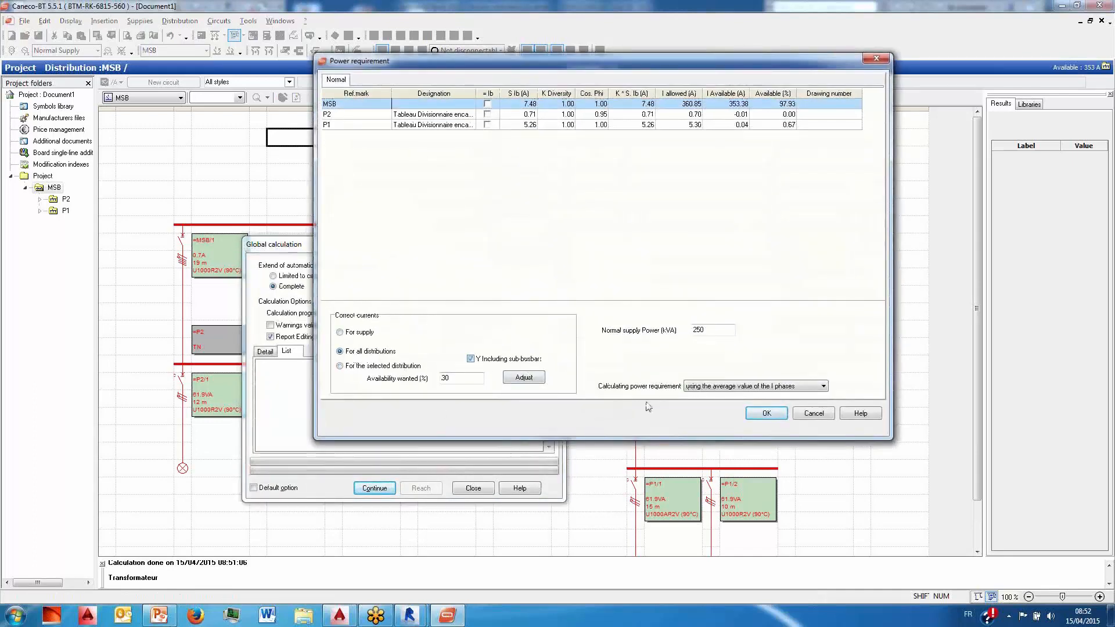
pyautogui.click(767, 413)
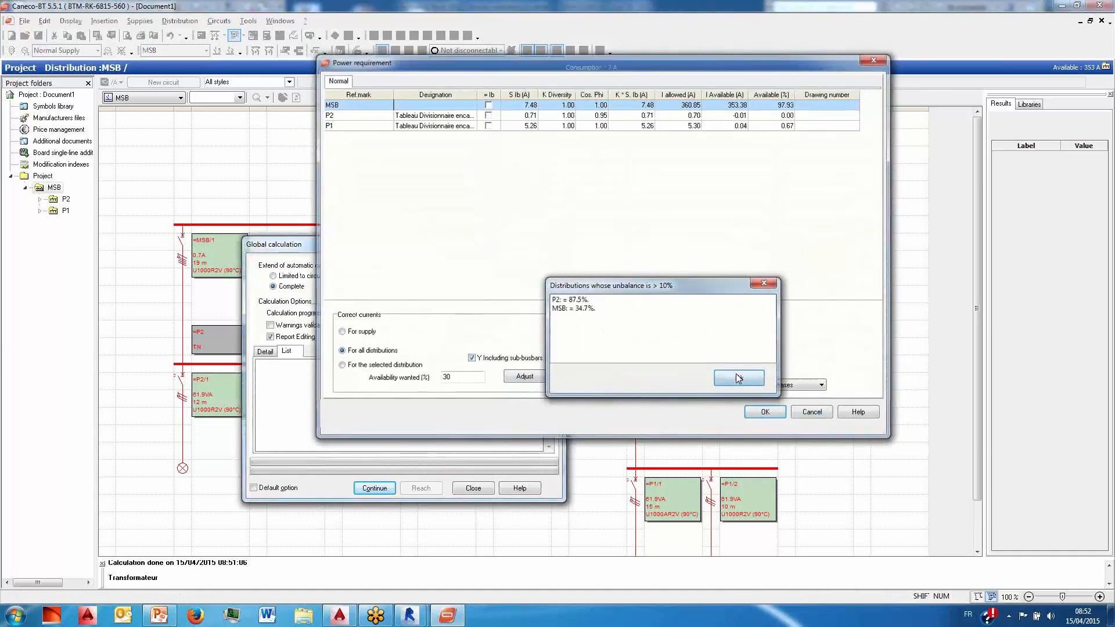
pyautogui.click(737, 377)
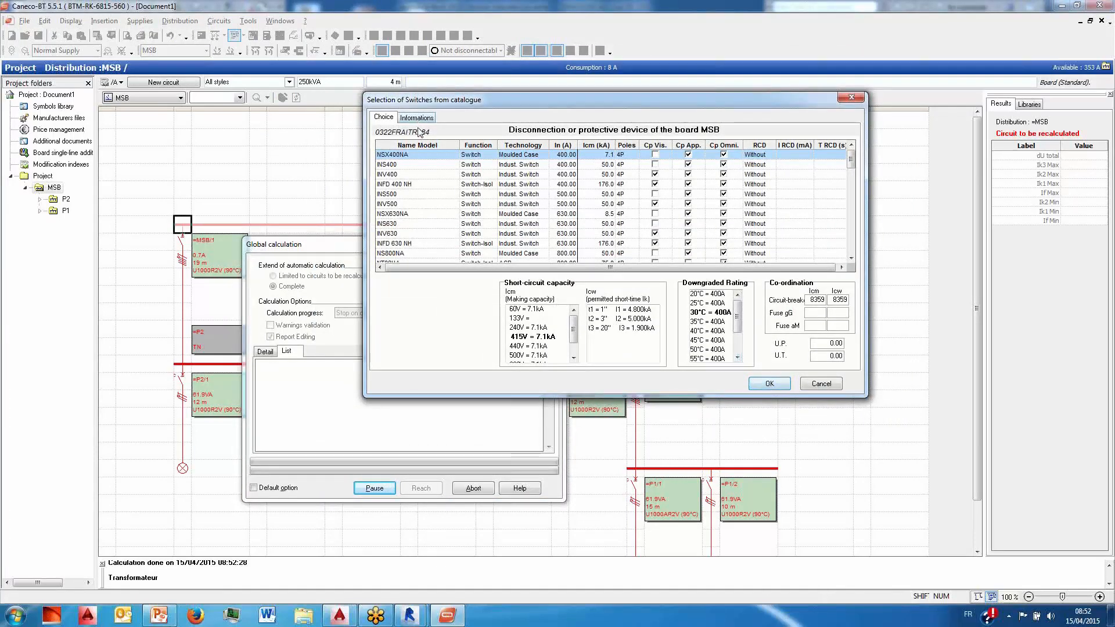
pyautogui.click(770, 384)
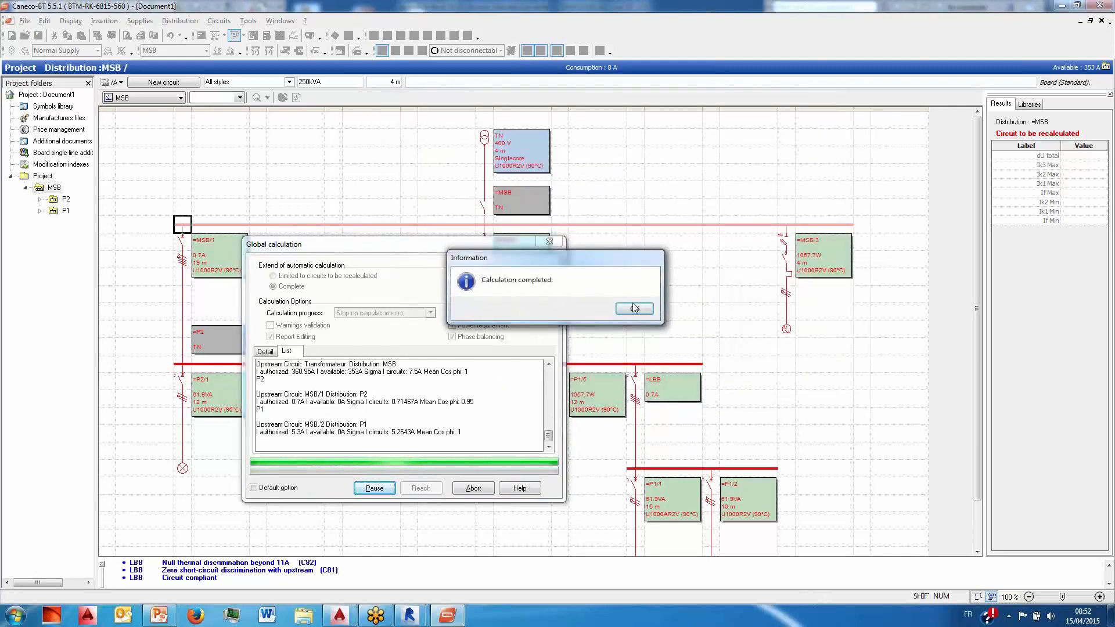
pyautogui.click(636, 310)
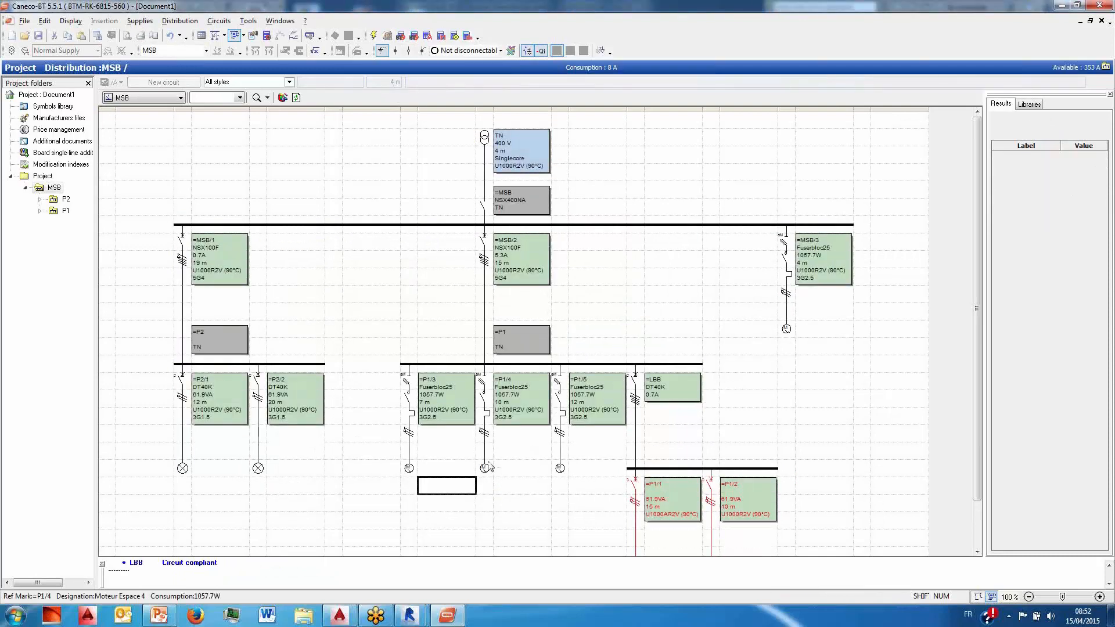
# - Set the consumption of the LBB sub-busbar on P1 to 32 A and calculate the circuit
pyautogui.scroll(-3, 478, 436)
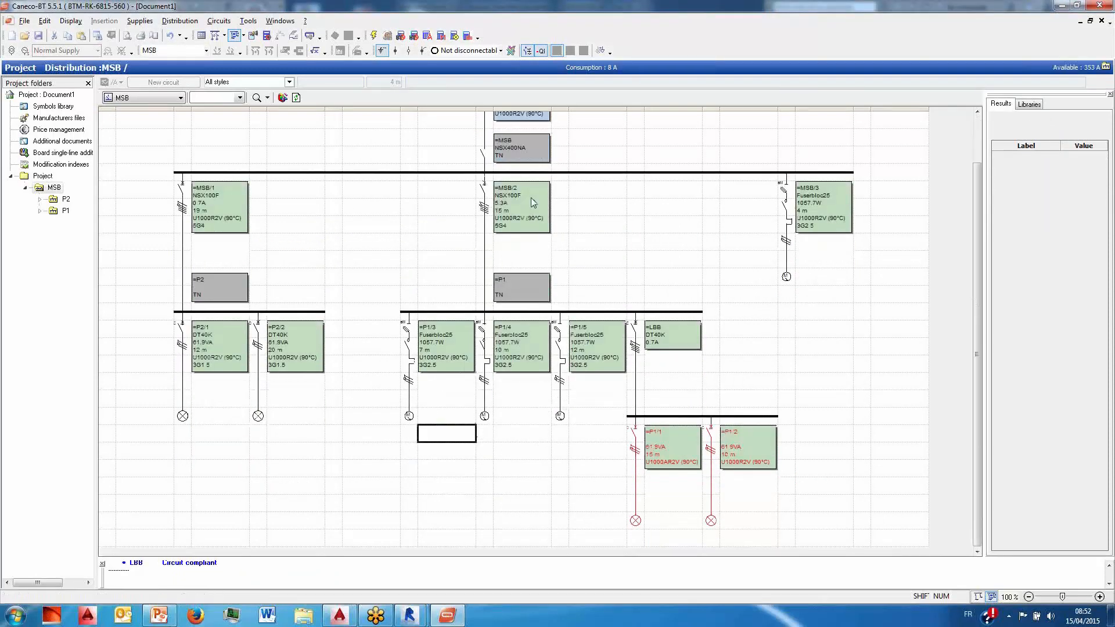
pyautogui.scroll(3, 547, 251)
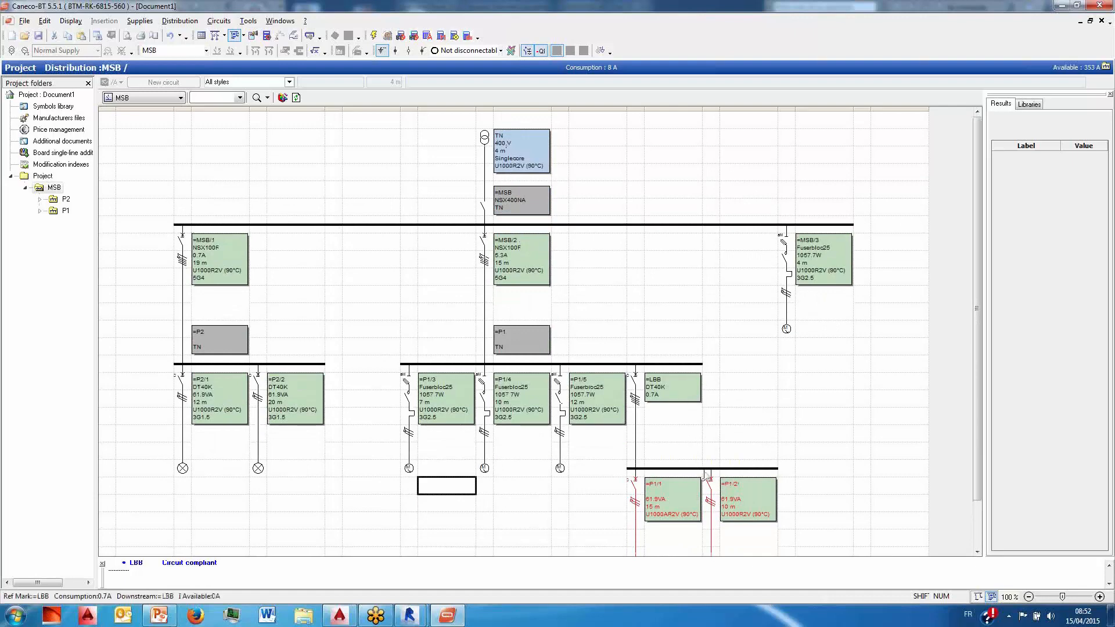
pyautogui.click(710, 468)
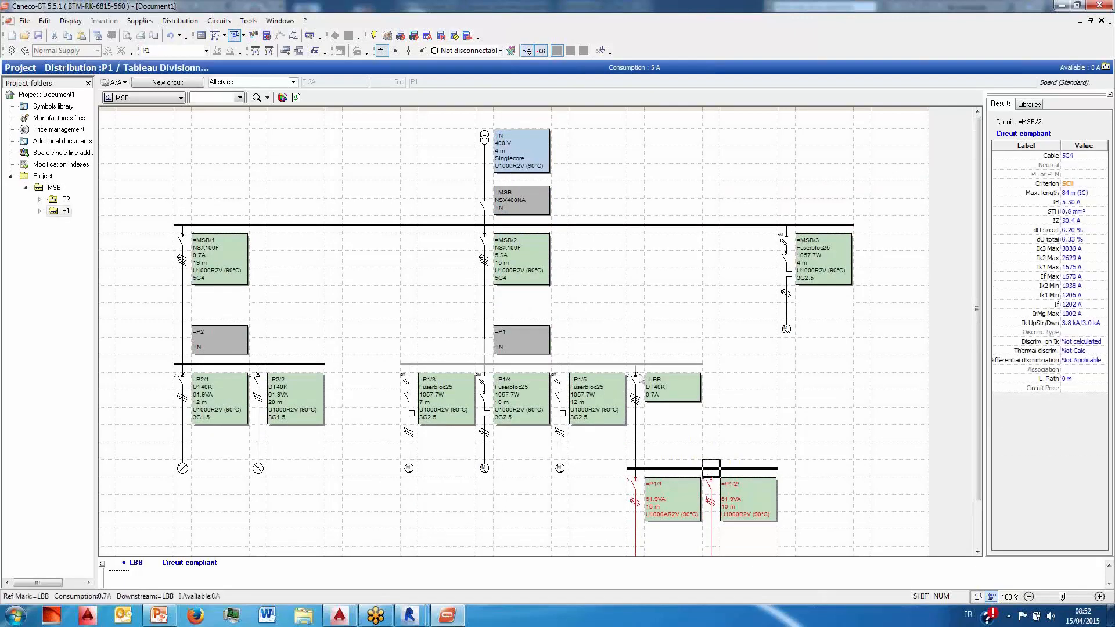
pyautogui.click(637, 383)
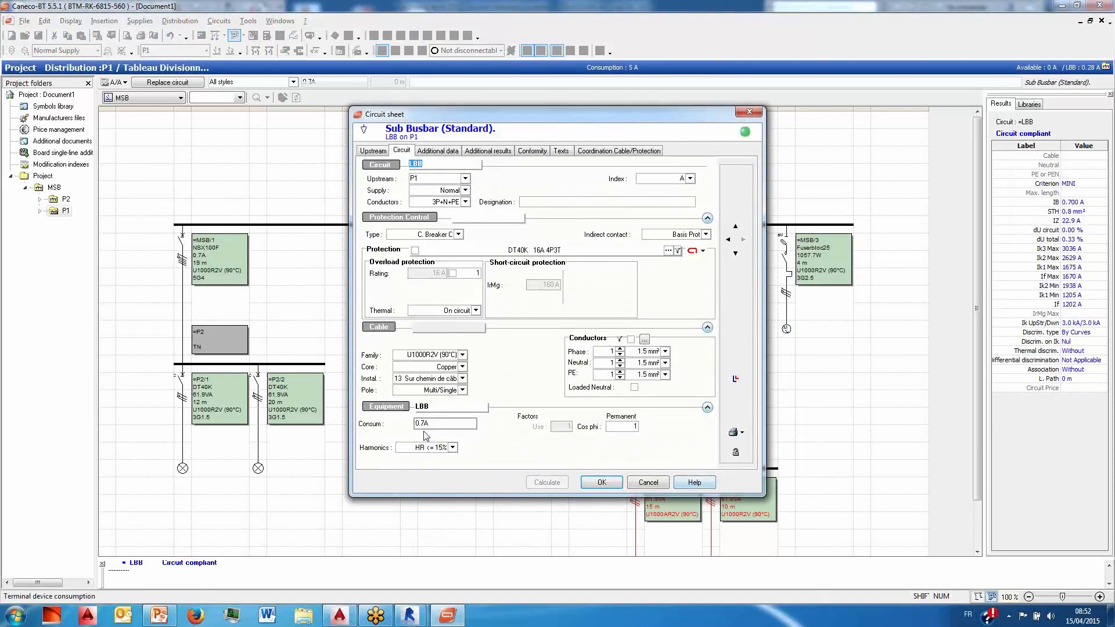
pyautogui.moveTo(447, 426); pyautogui.dragTo(391, 426)
pyautogui.write('32')
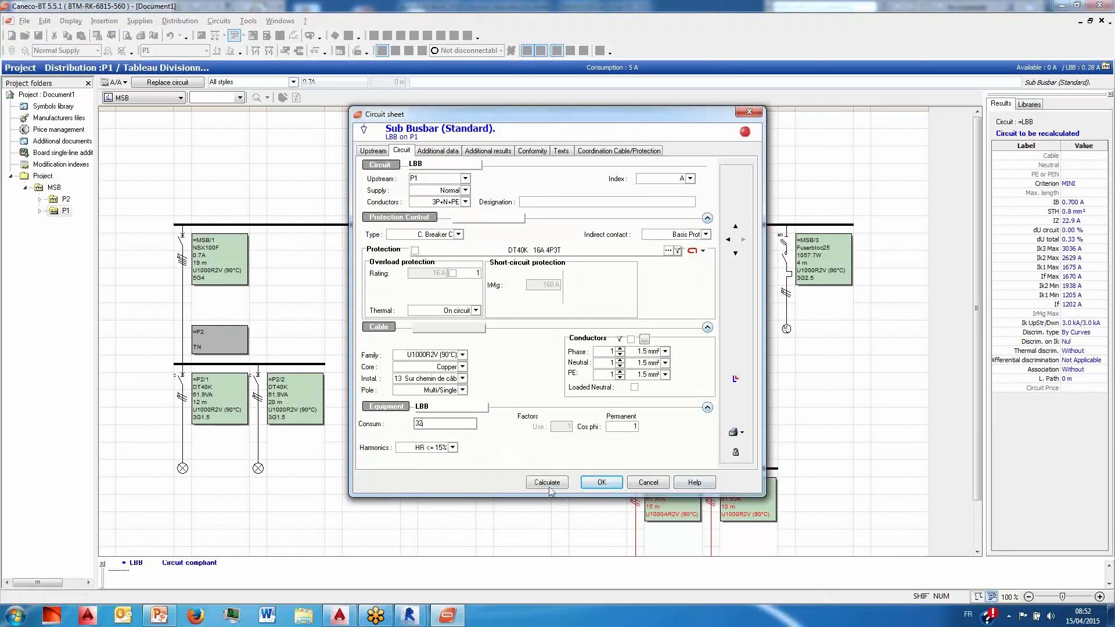
pyautogui.click(548, 482)
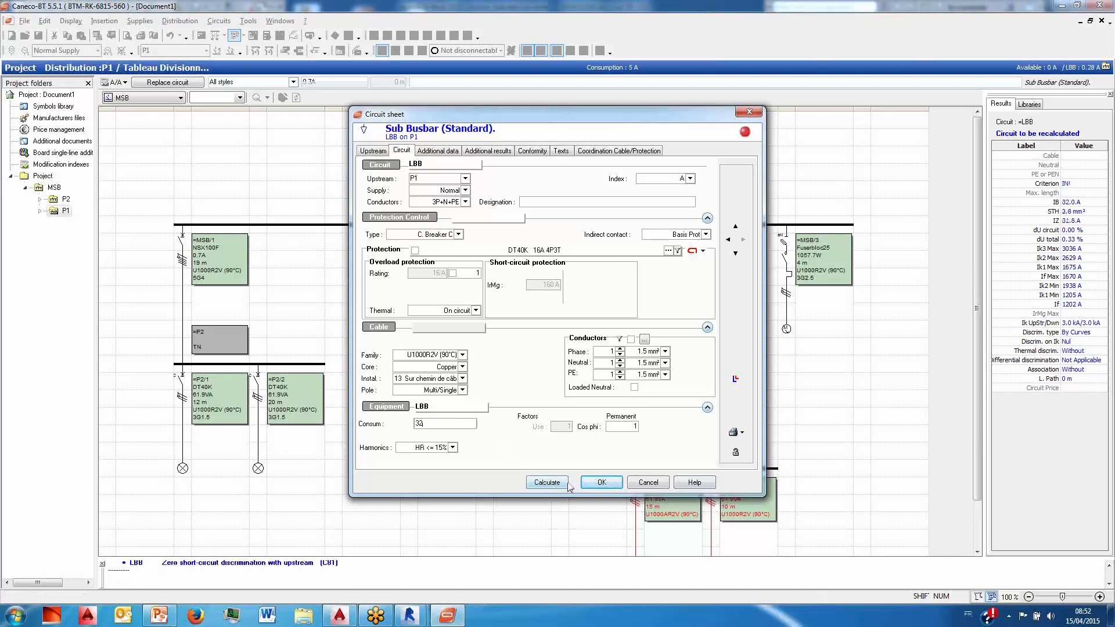
pyautogui.click(602, 482)
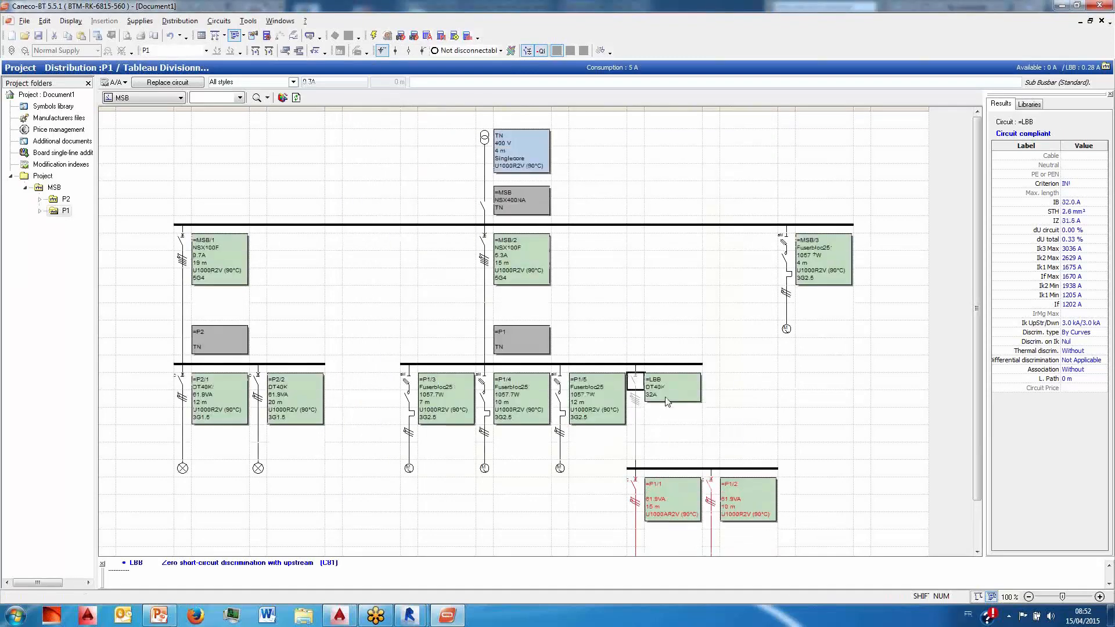
# - Recalculate the network to size lighting circuits P1/1 and P1/2 under the LBB sub-busbar
pyautogui.scroll(-2, 650, 407)
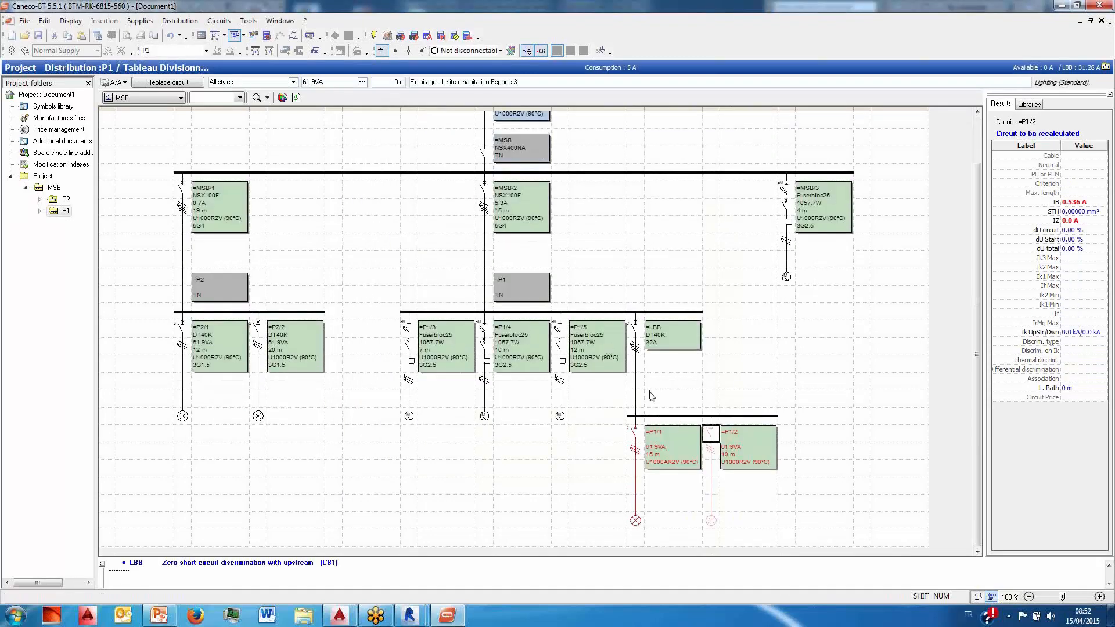
pyautogui.click(731, 486)
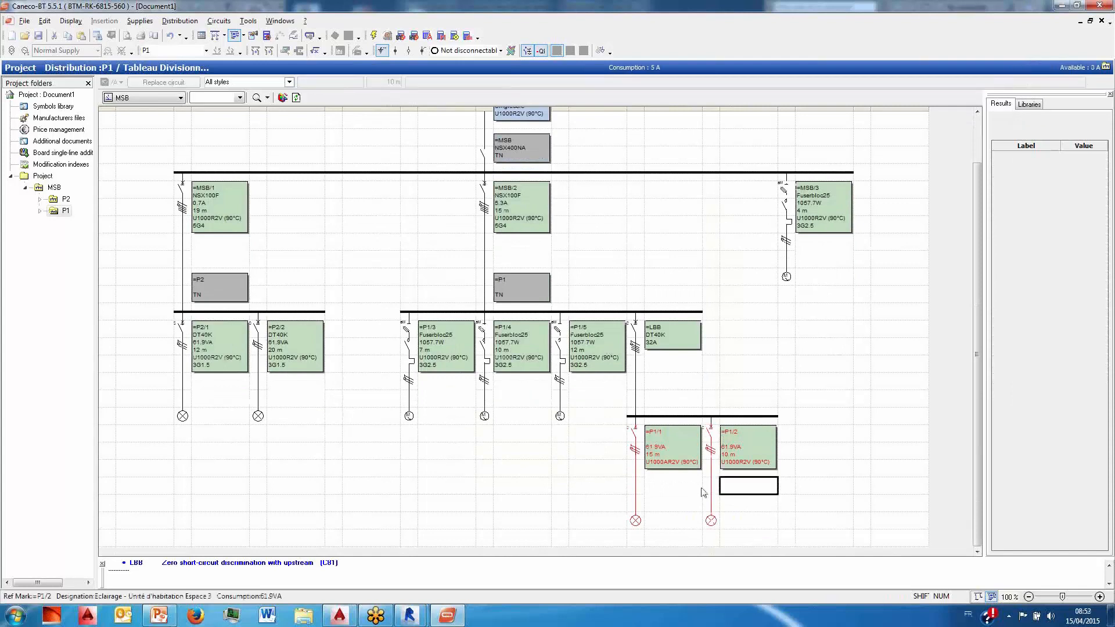
pyautogui.click(814, 499)
pyautogui.moveTo(804, 489); pyautogui.dragTo(620, 498)
pyautogui.press('F5')
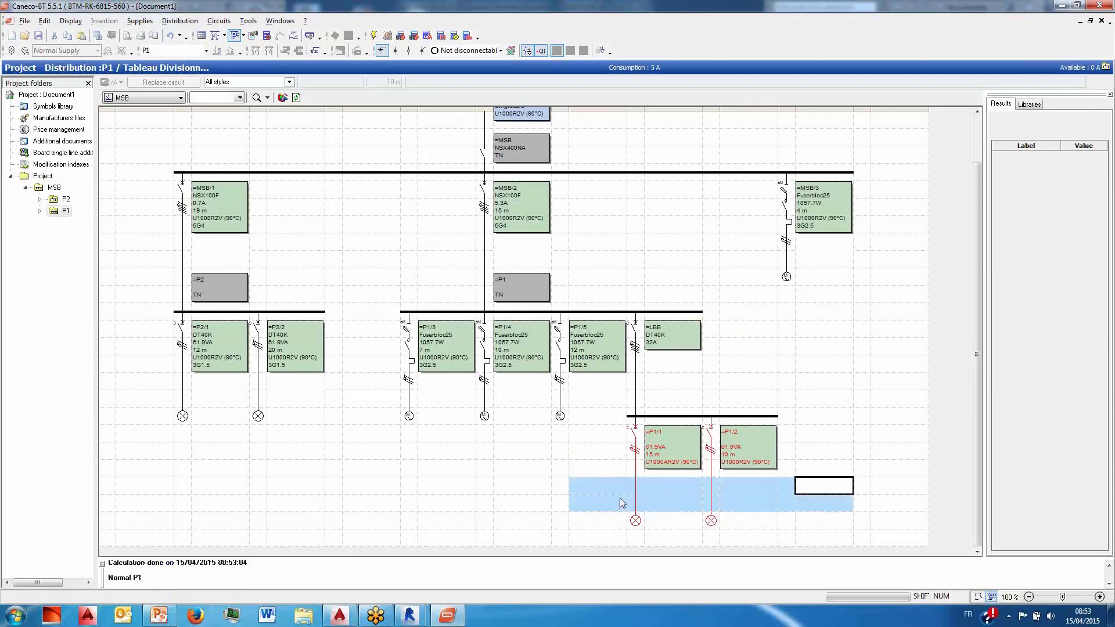
pyautogui.click(561, 487)
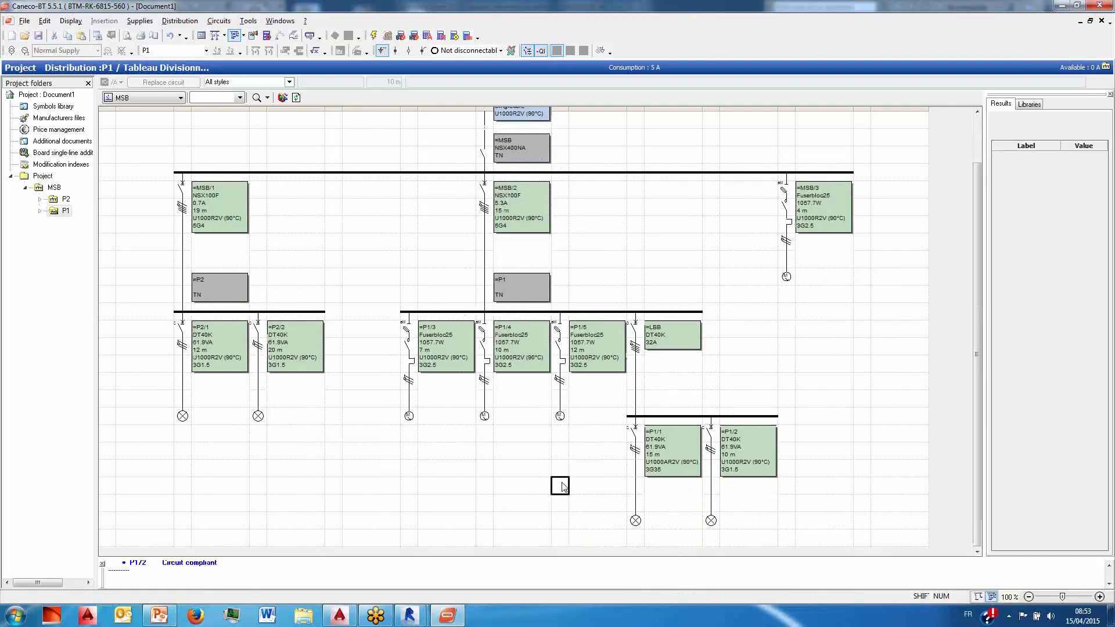
pyautogui.scroll(2, 567, 255)
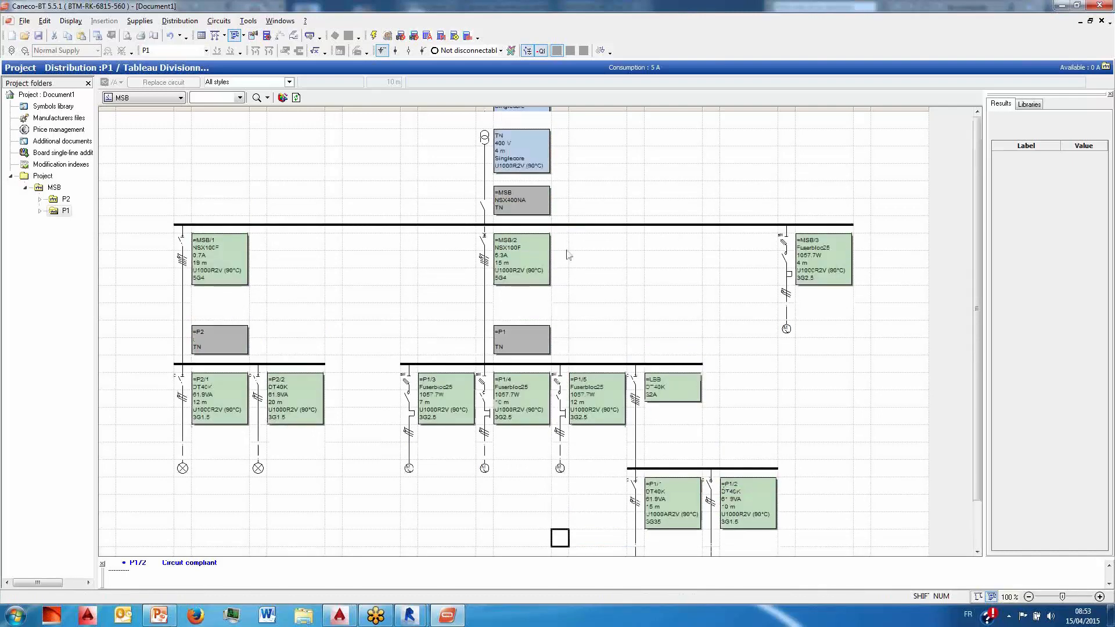
# - Save the project as Document1.afr in the REVIT DEMO1504 folder on the desktop
pyautogui.hotkey('ctrl', 's')
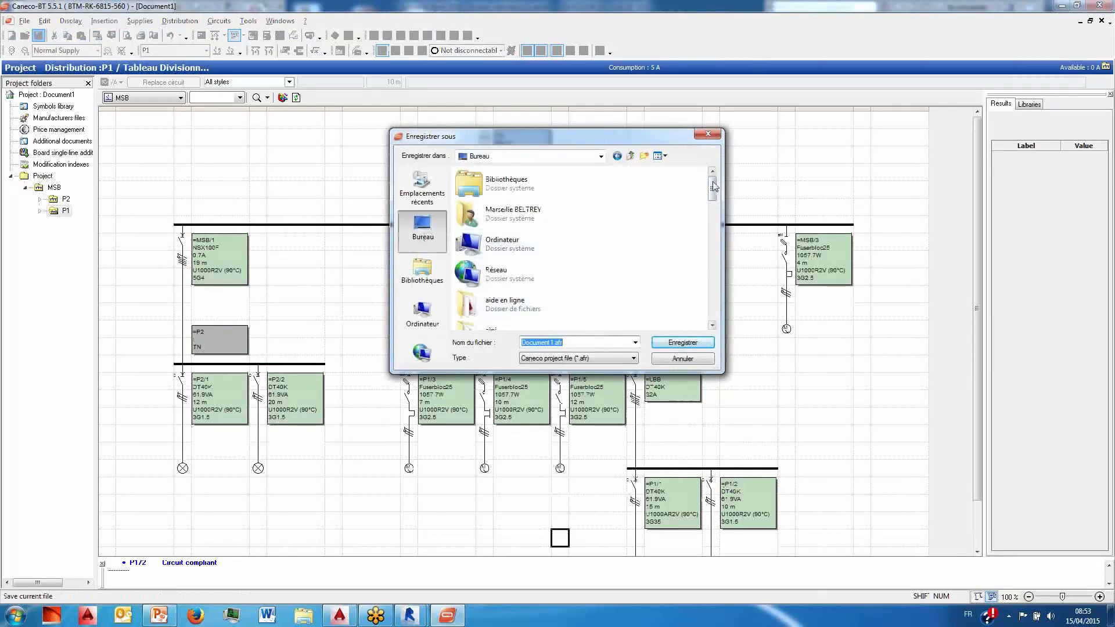
pyautogui.moveTo(713, 186); pyautogui.dragTo(708, 299)
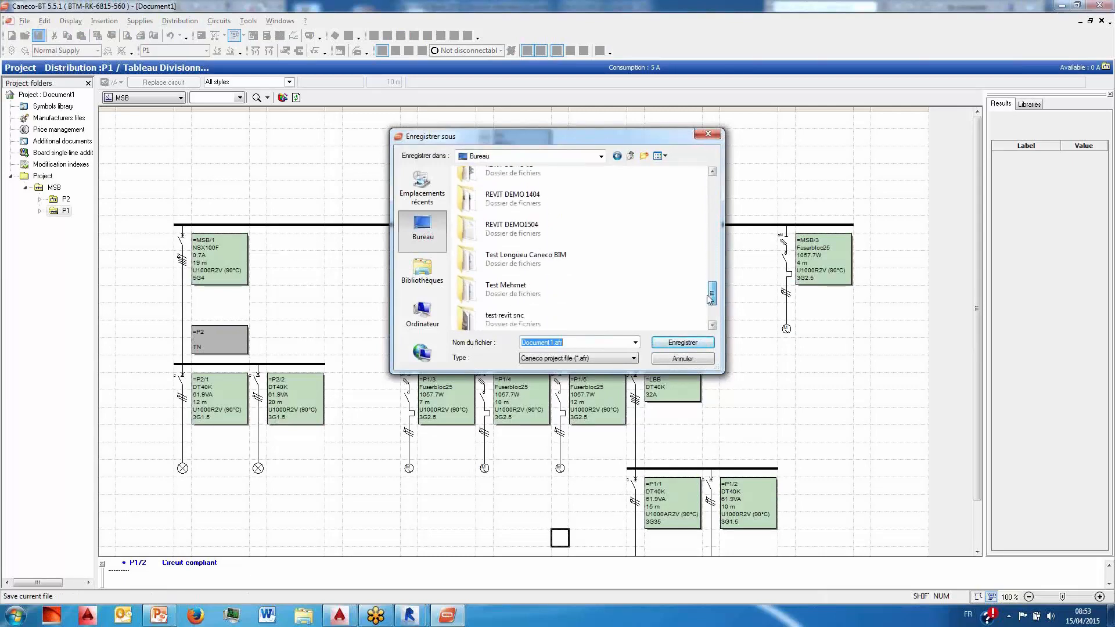
pyautogui.doubleClick(525, 237)
pyautogui.click(684, 342)
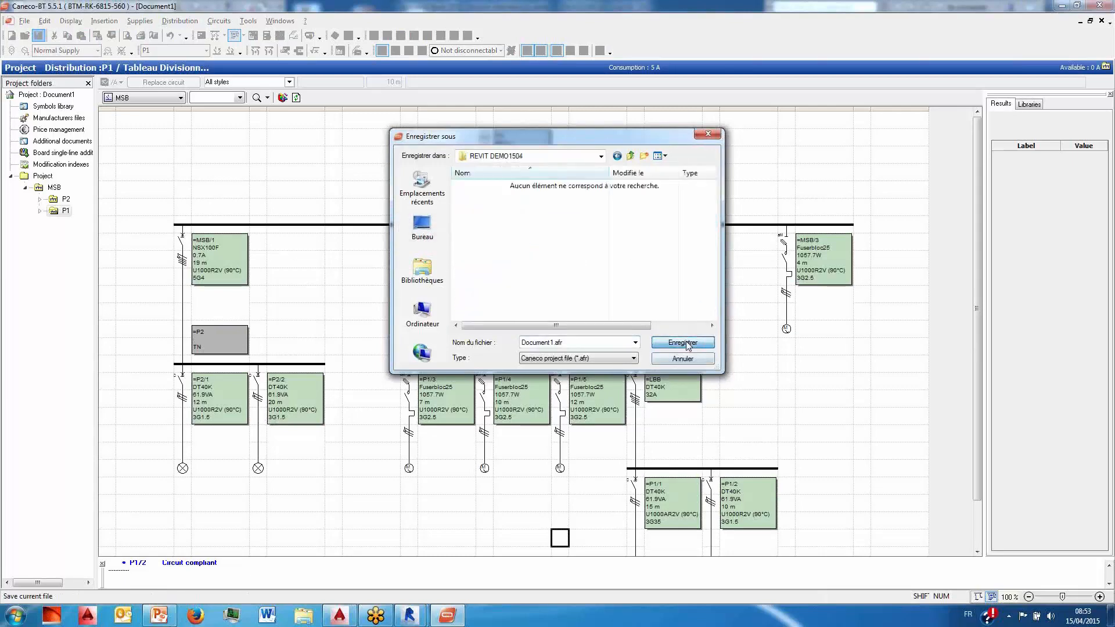
pyautogui.click(560, 414)
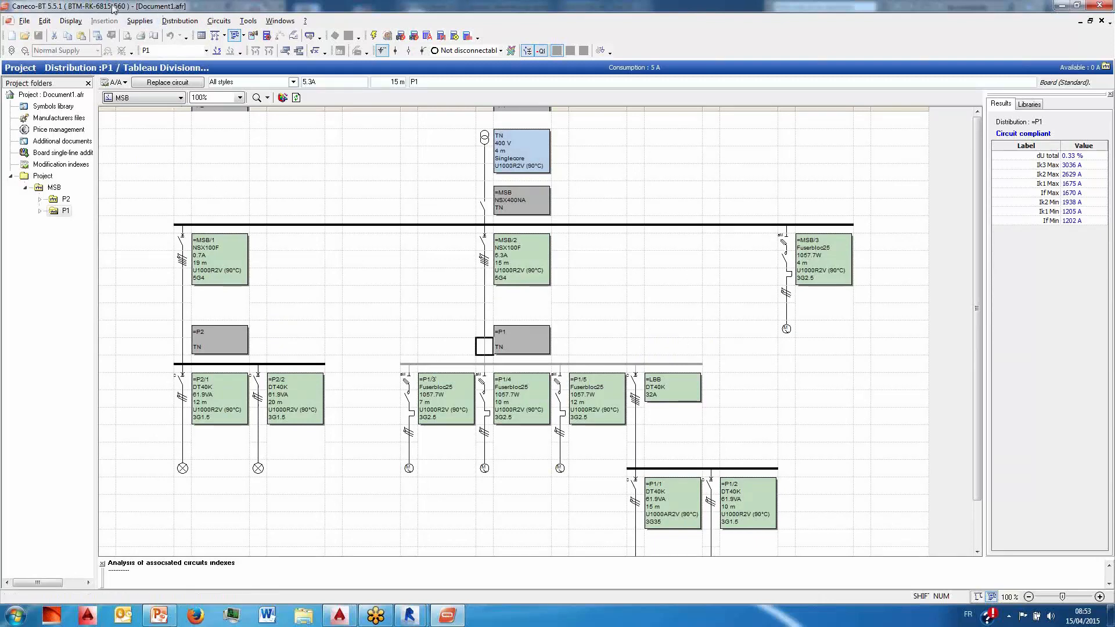
# - Export the Network single line A0+ document graphically for all distributions in Autocad R14 DXF format, with one file per folio
pyautogui.click(24, 20)
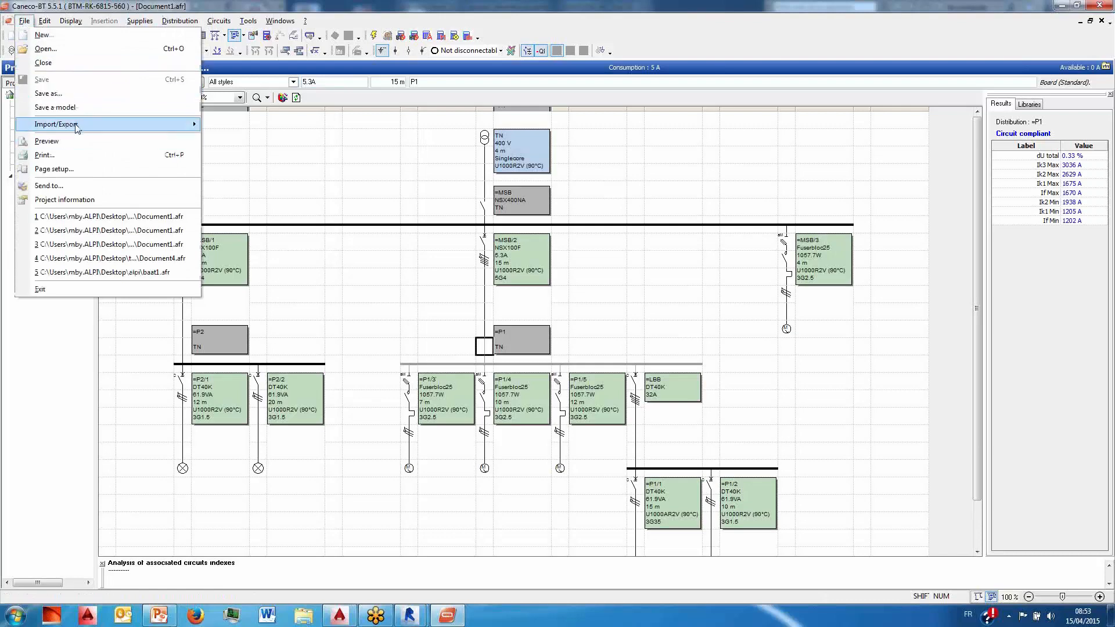
pyautogui.moveTo(78, 128)
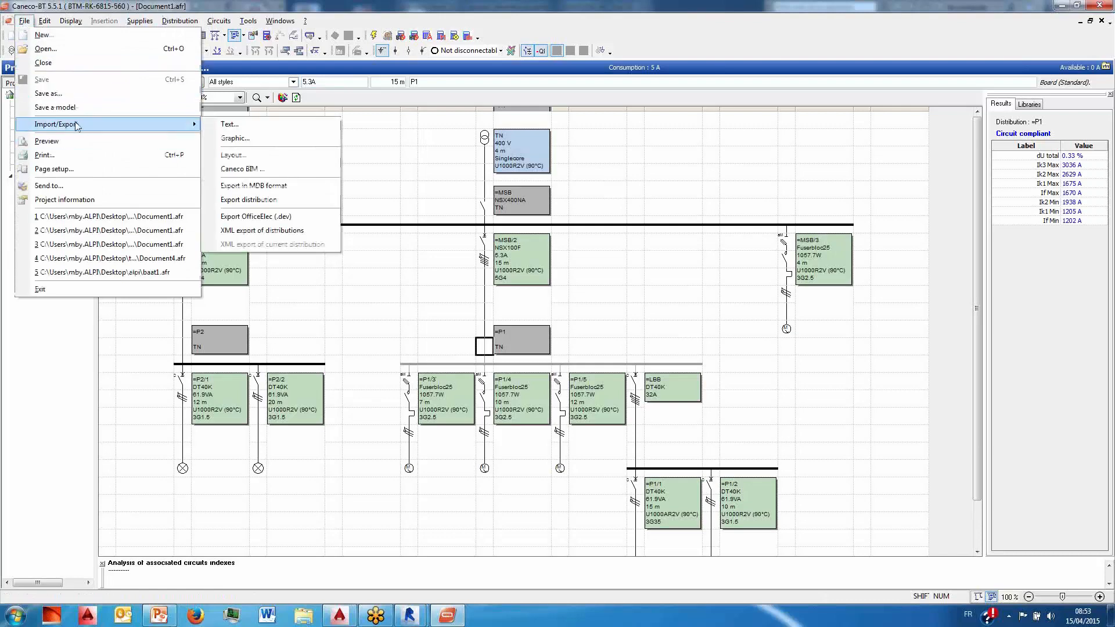
pyautogui.click(251, 143)
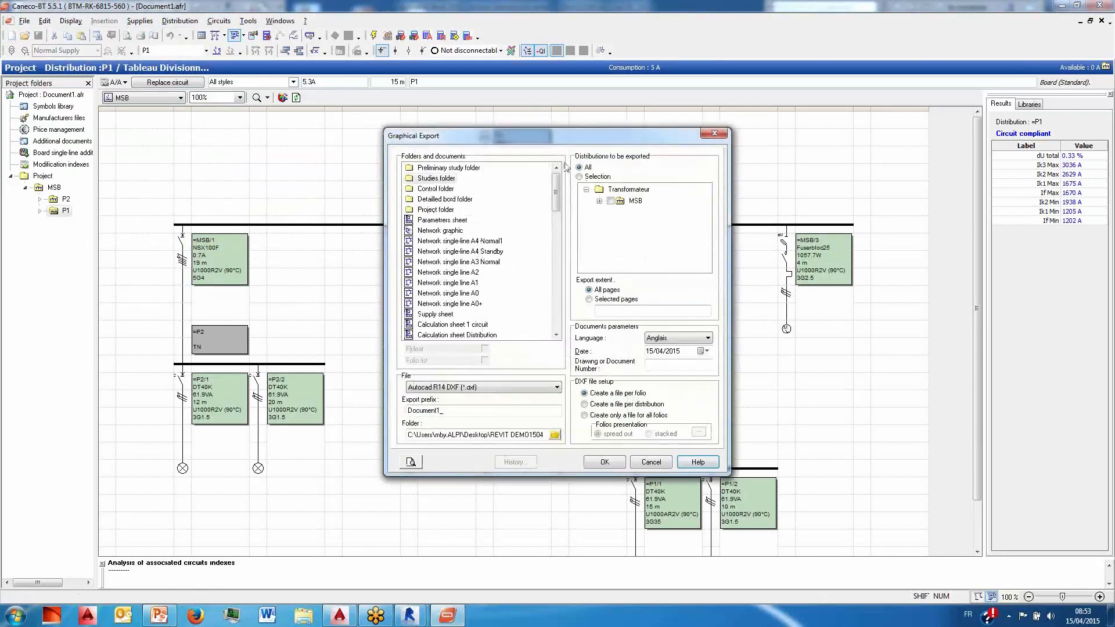
pyautogui.moveTo(561, 190); pyautogui.dragTo(563, 236)
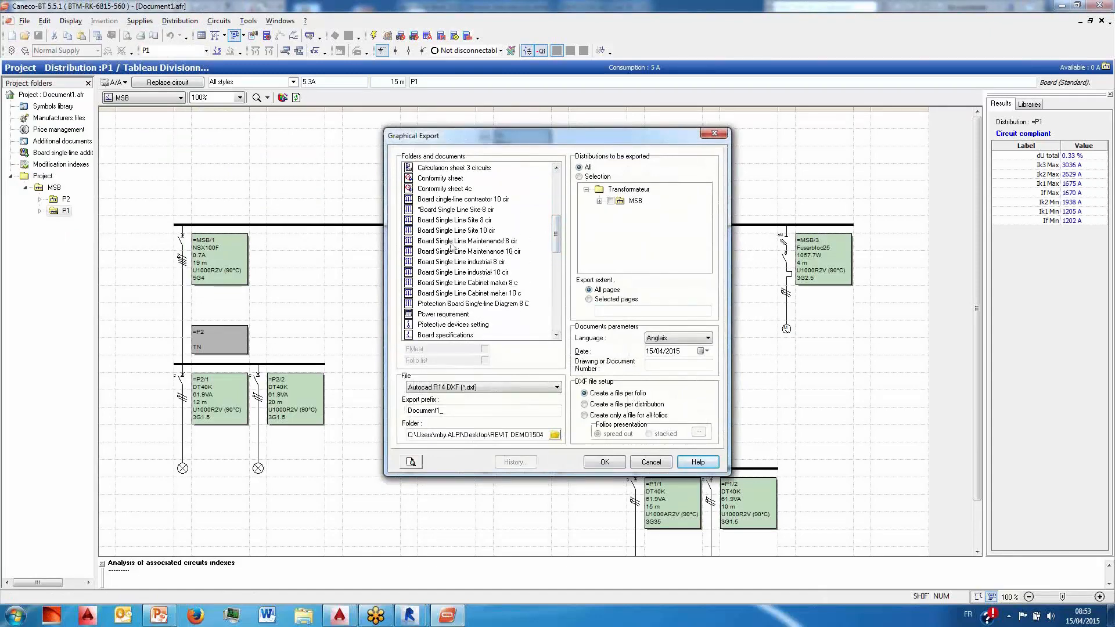
pyautogui.moveTo(556, 235); pyautogui.dragTo(562, 222)
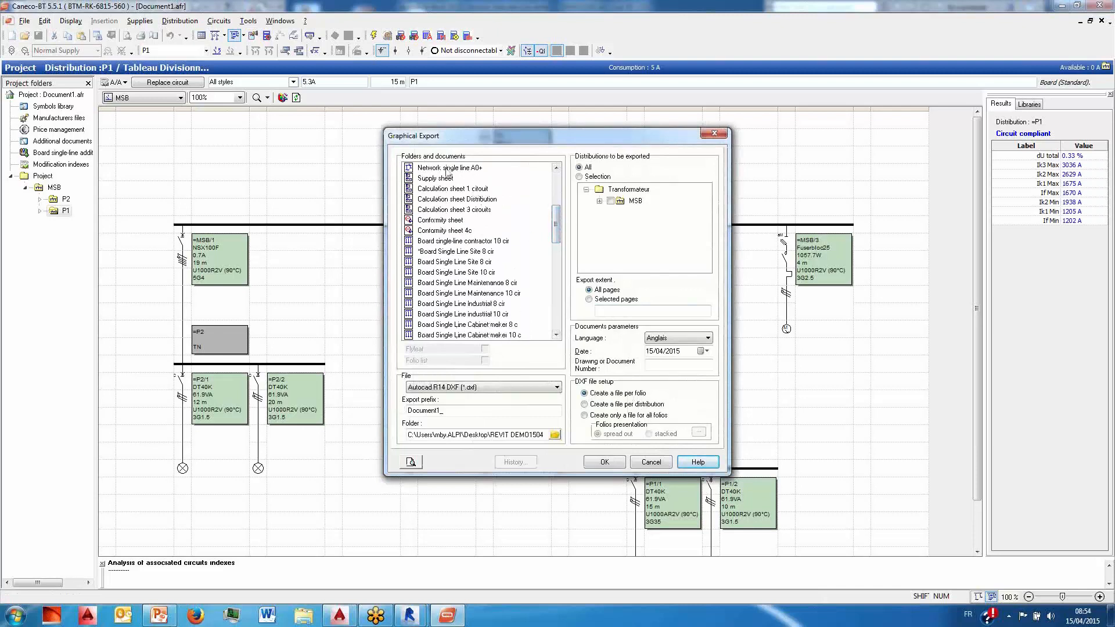
pyautogui.click(468, 169)
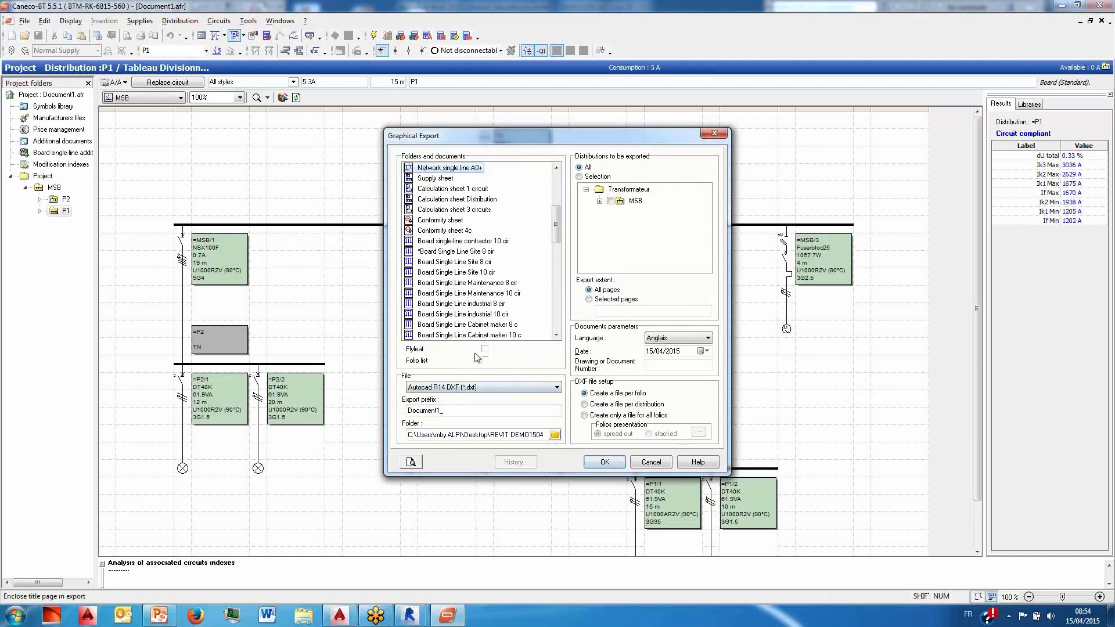
pyautogui.click(604, 464)
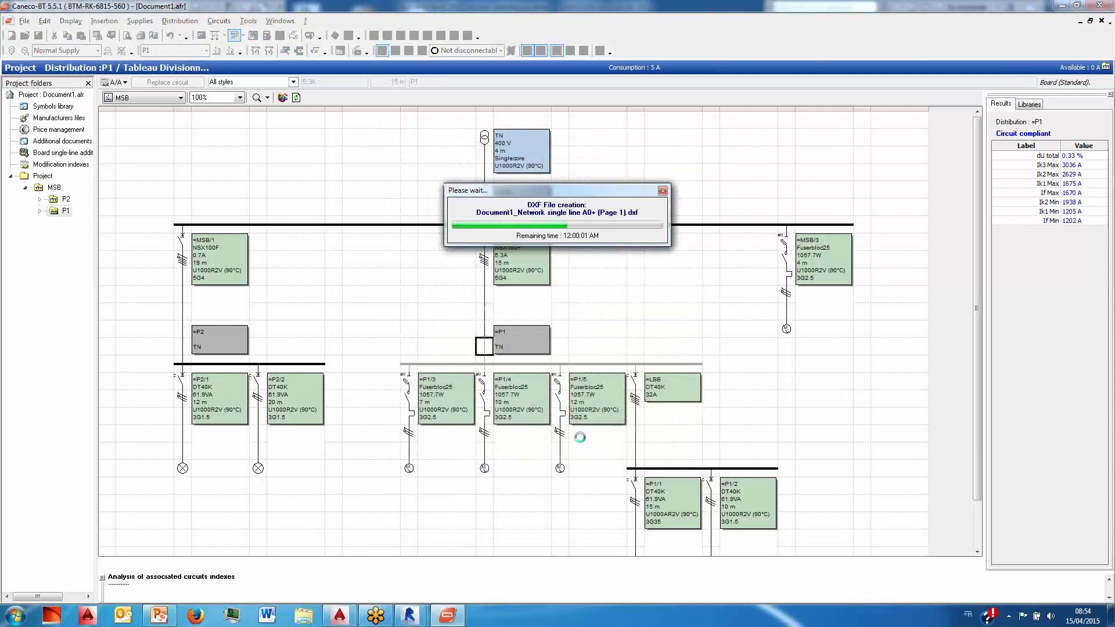
# - Set up a graphical DXF export of the Board Single Line Maintenance 10 cir document for the MSB distribution
pyautogui.click(25, 21)
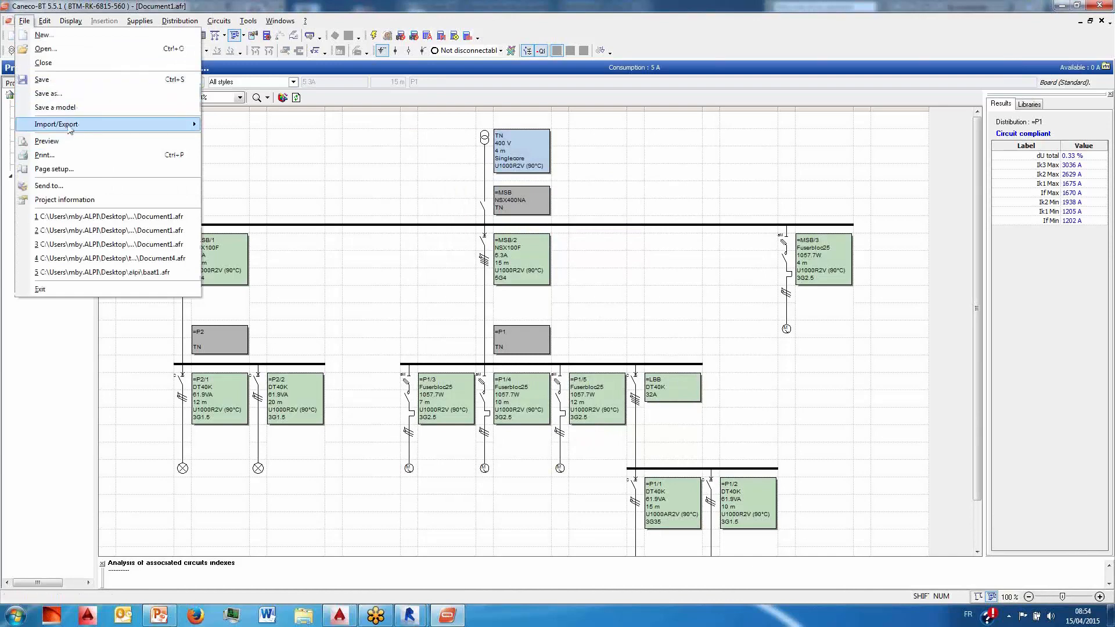
pyautogui.moveTo(174, 123)
pyautogui.click(223, 140)
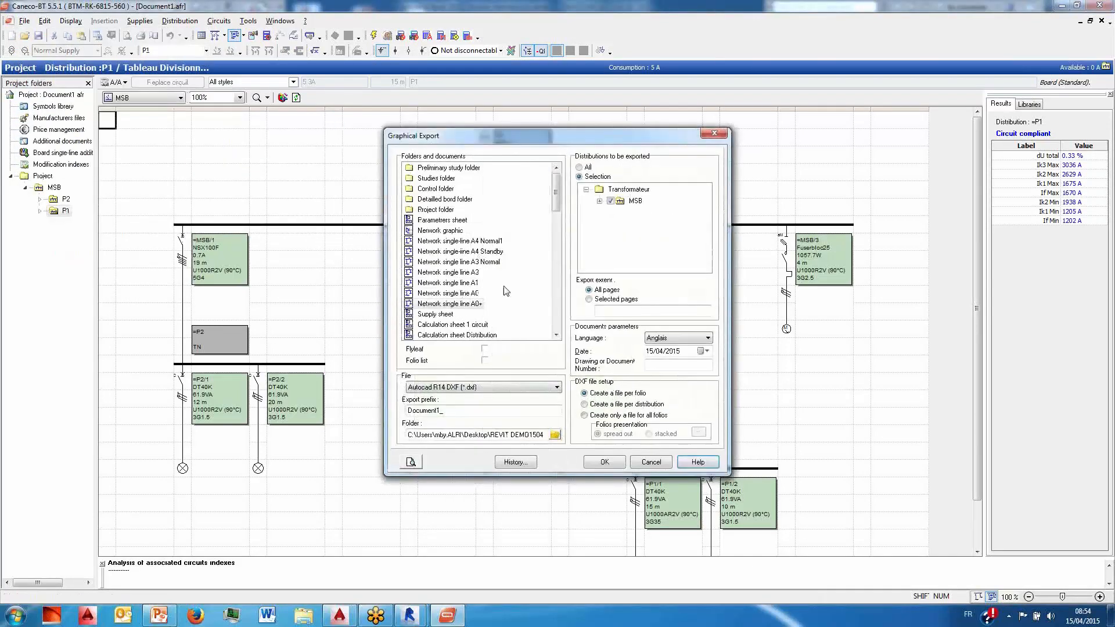
pyautogui.moveTo(557, 187); pyautogui.dragTo(562, 239)
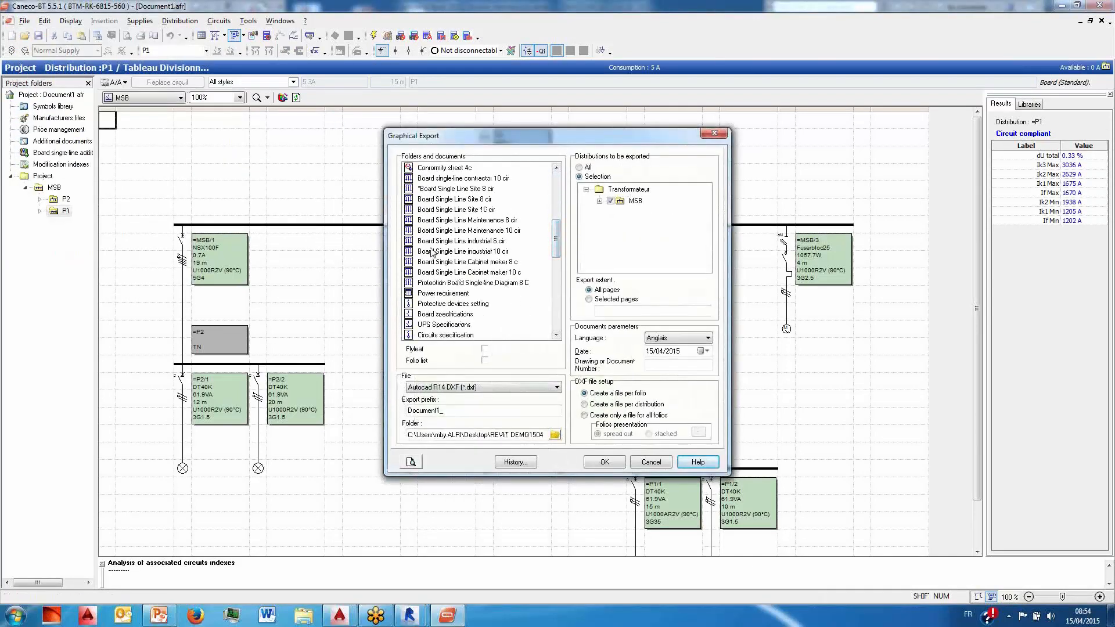
pyautogui.click(486, 232)
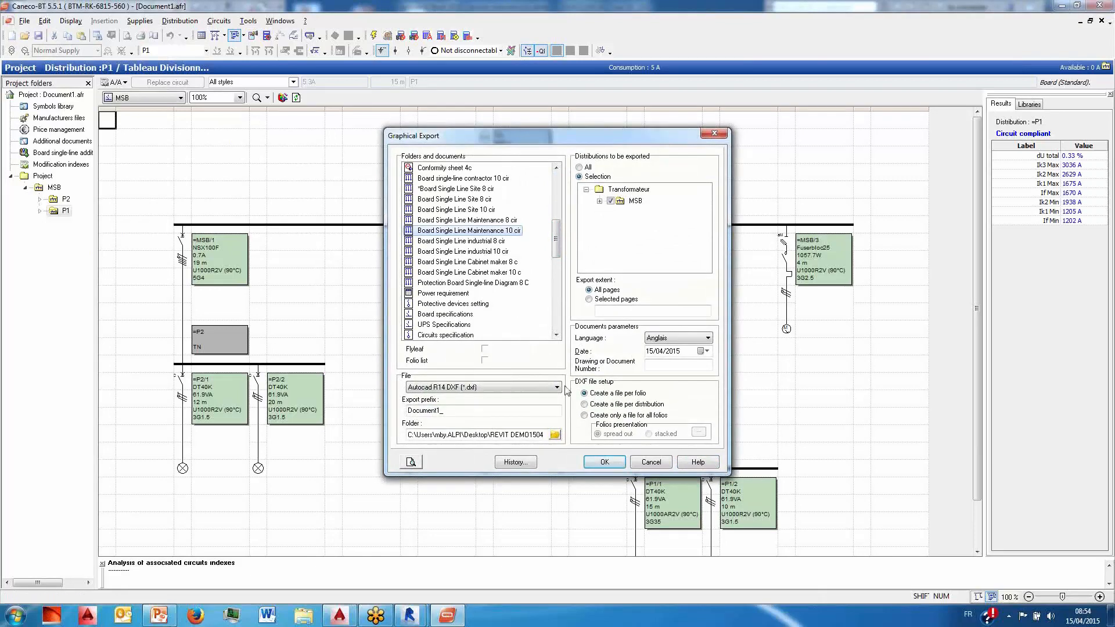
# - Export the selected single-line documents as AutoCAD R14 DXF with one file per folio, and switch to Revit
pyautogui.click(604, 460)
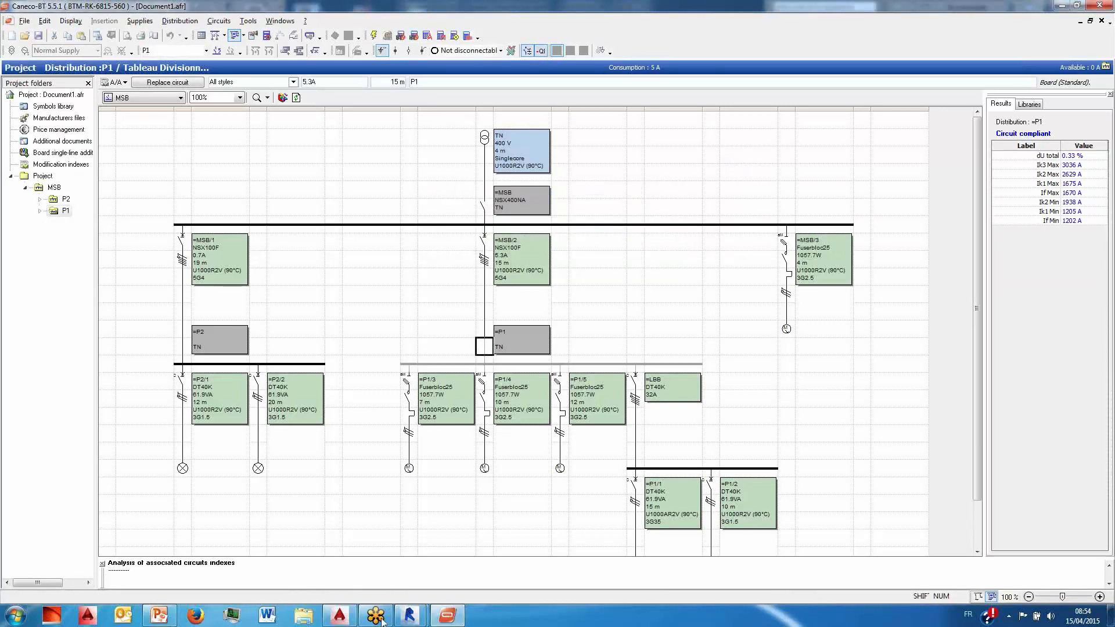
pyautogui.moveTo(409, 615)
pyautogui.click(349, 537)
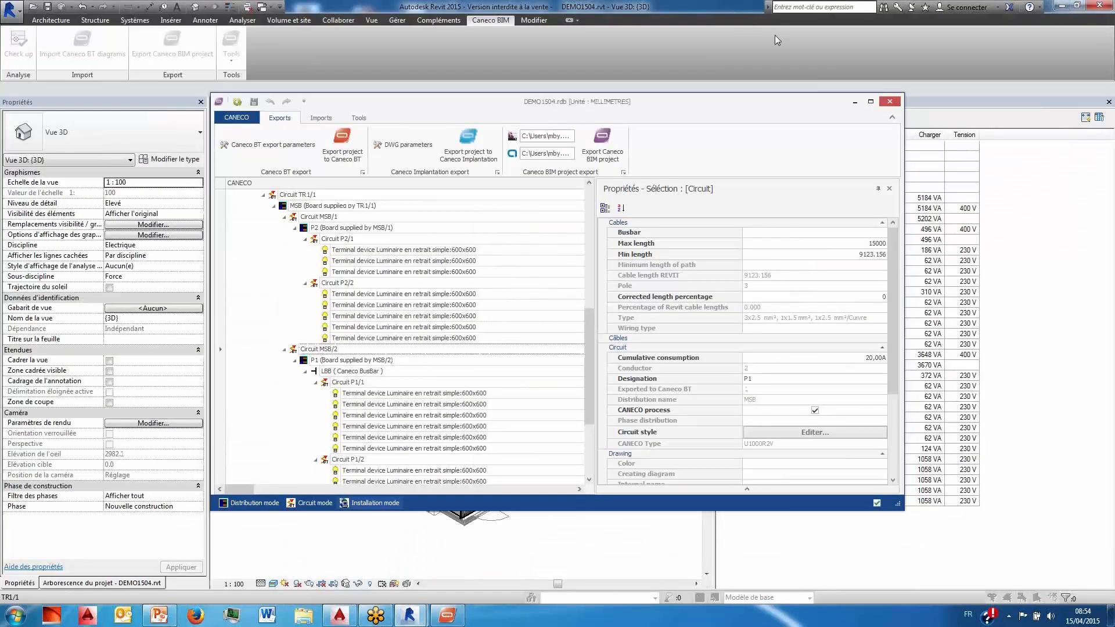
# - Close the Caneco BIM explorer and examine the properties of the P2 circuits and MSB circuit 1, including their Caneco parameters
pyautogui.moveTo(450, 102); pyautogui.dragTo(538, 71)
pyautogui.click(977, 70)
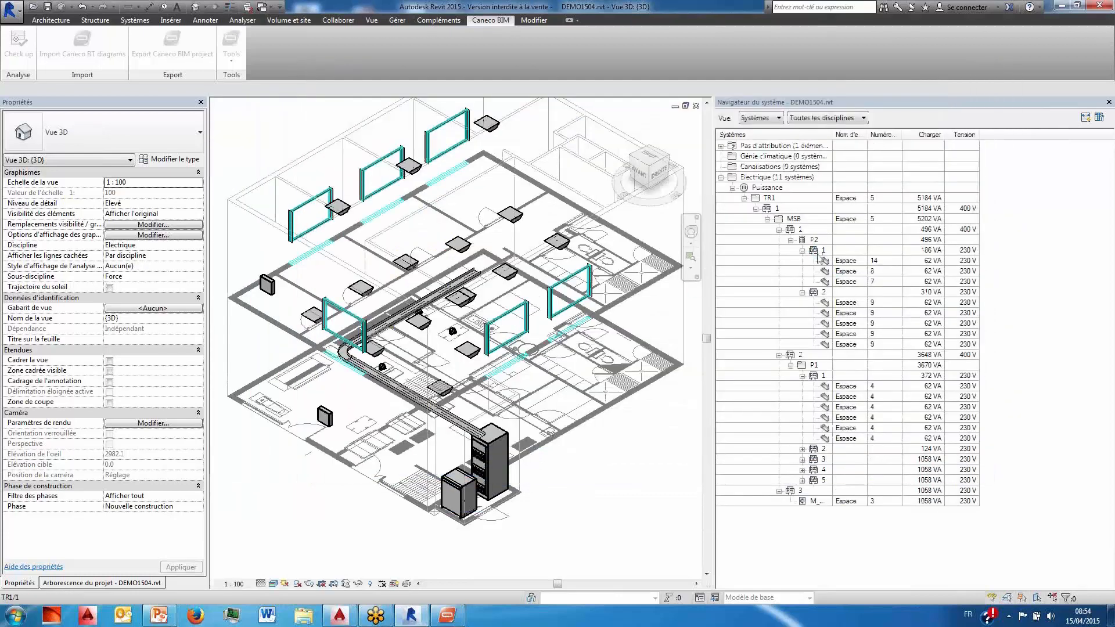
pyautogui.click(817, 253)
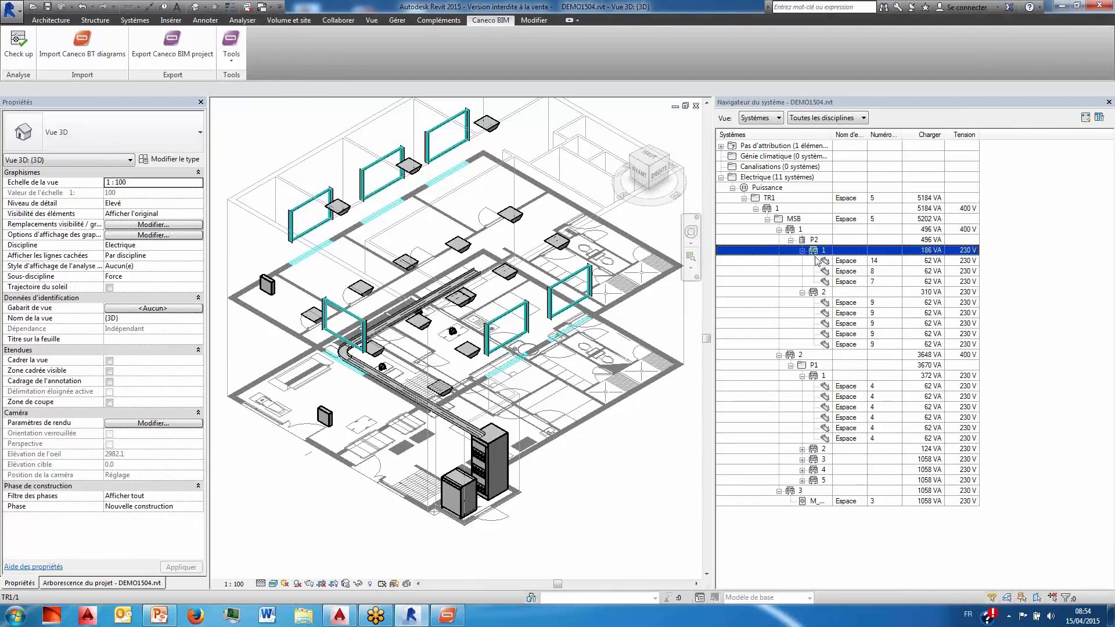
pyautogui.click(812, 294)
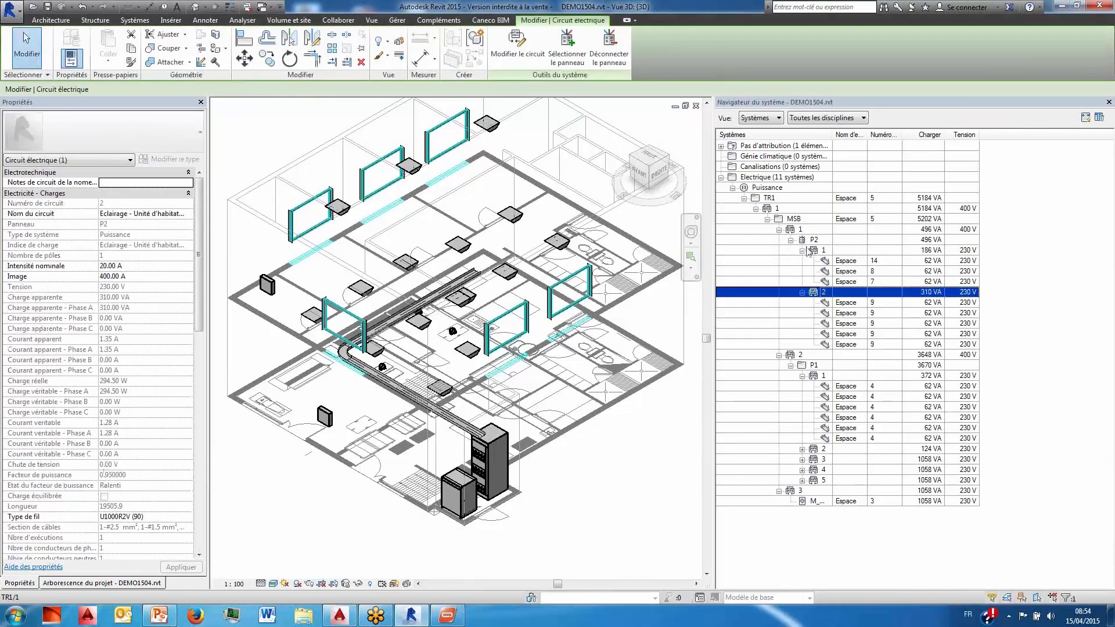
pyautogui.click(811, 250)
pyautogui.click(790, 230)
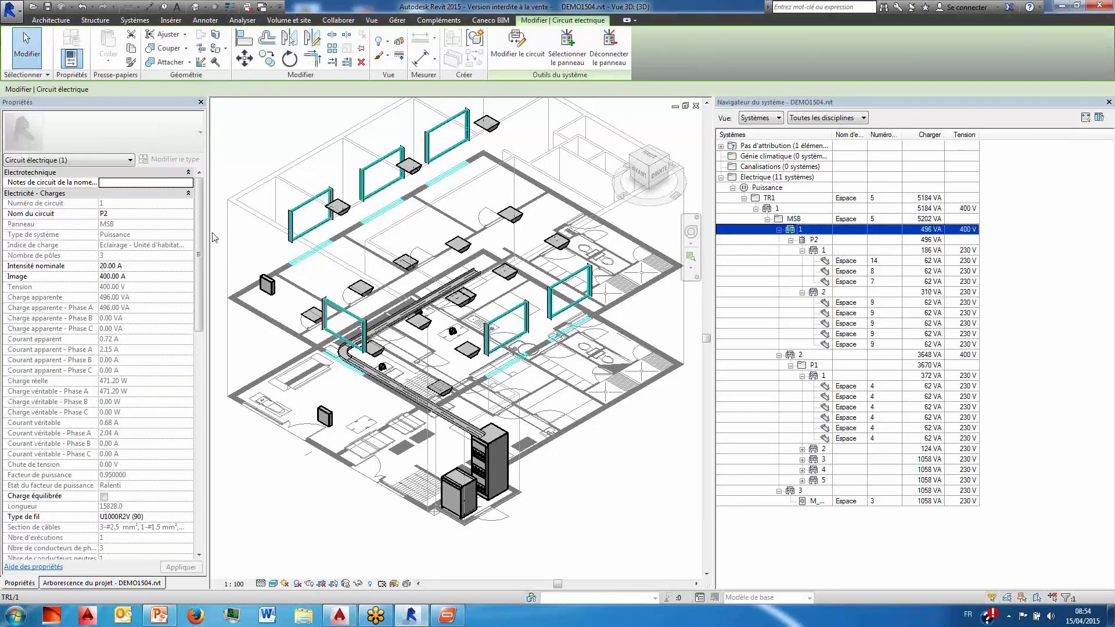
pyautogui.moveTo(196, 224); pyautogui.dragTo(196, 373)
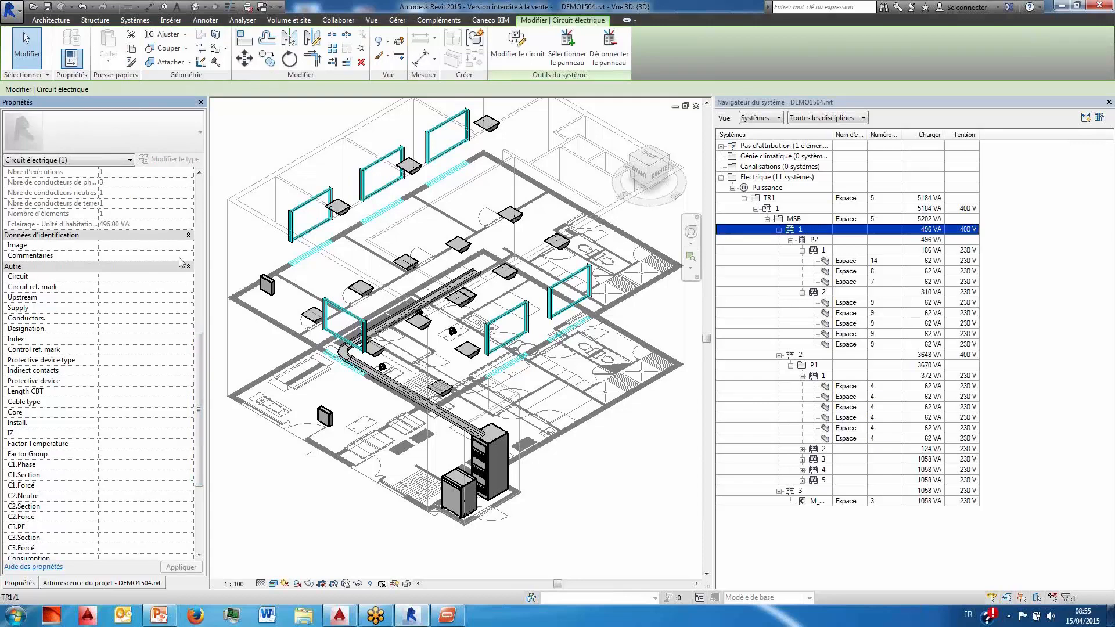
pyautogui.moveTo(196, 362); pyautogui.dragTo(202, 270)
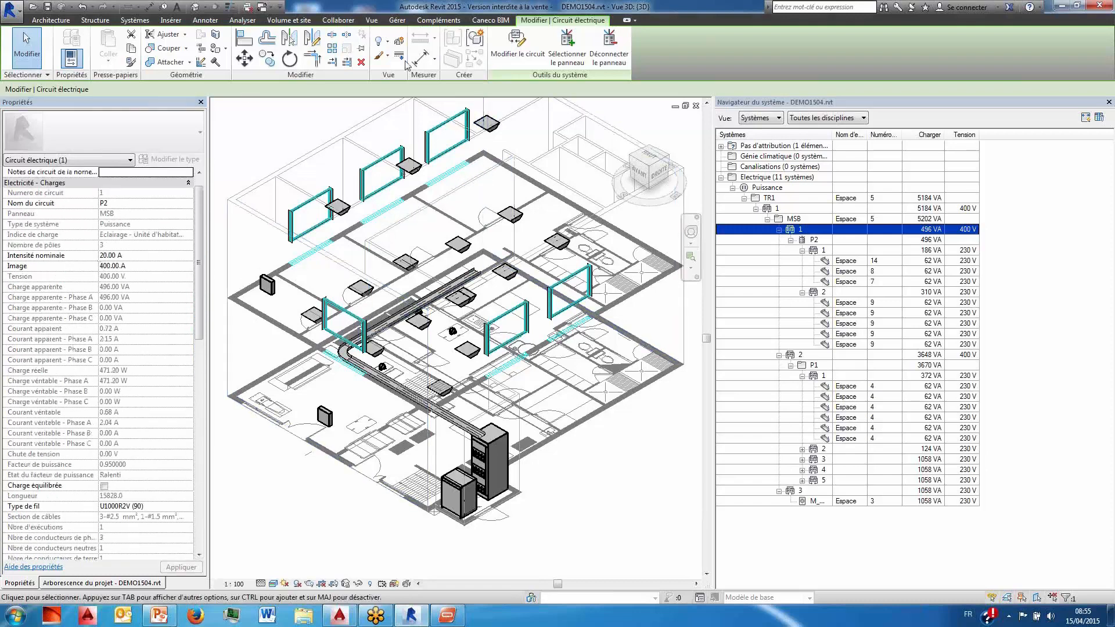
# - Import the Caneco BT 5.5 project Document1.afr from the desktop folder REVIT DEMO1504 through the Caneco BIM explorer, and close the explorer
pyautogui.click(489, 20)
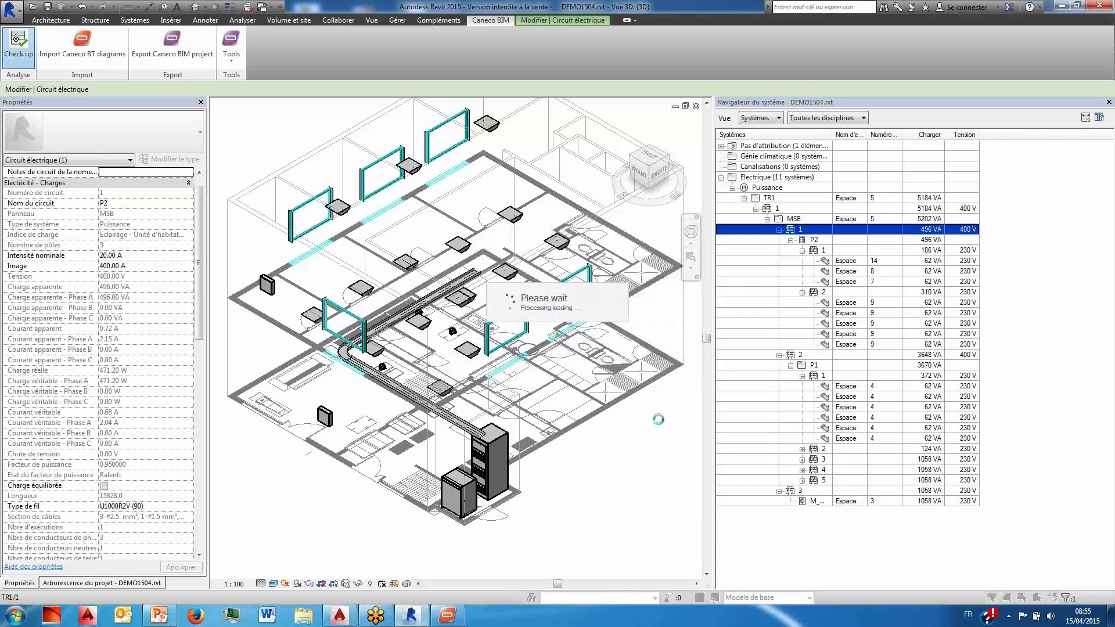
pyautogui.click(314, 118)
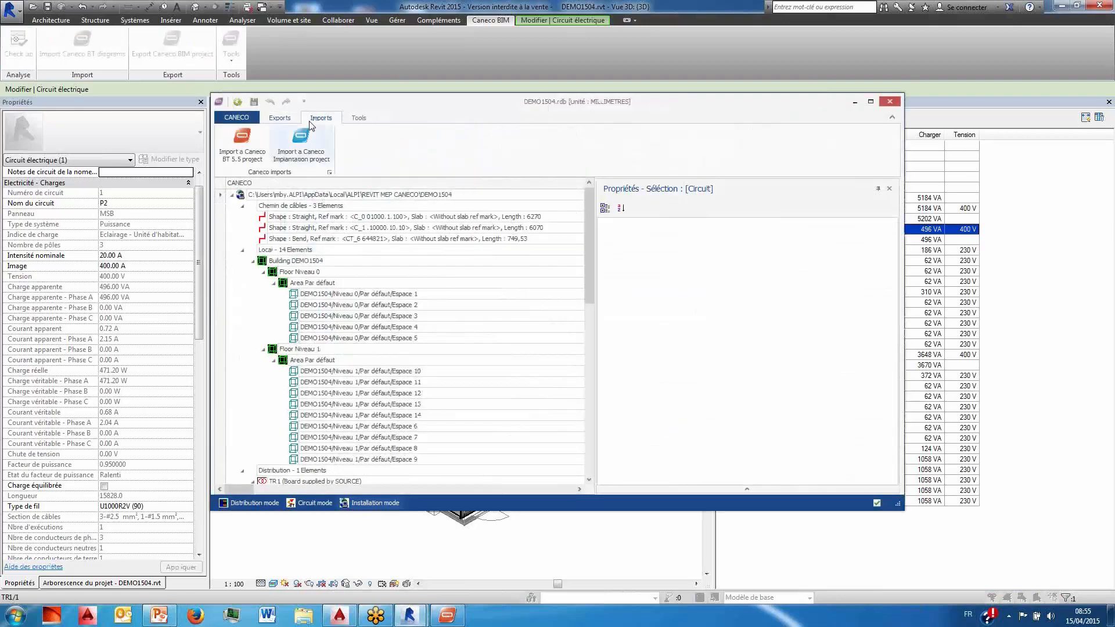
pyautogui.click(245, 146)
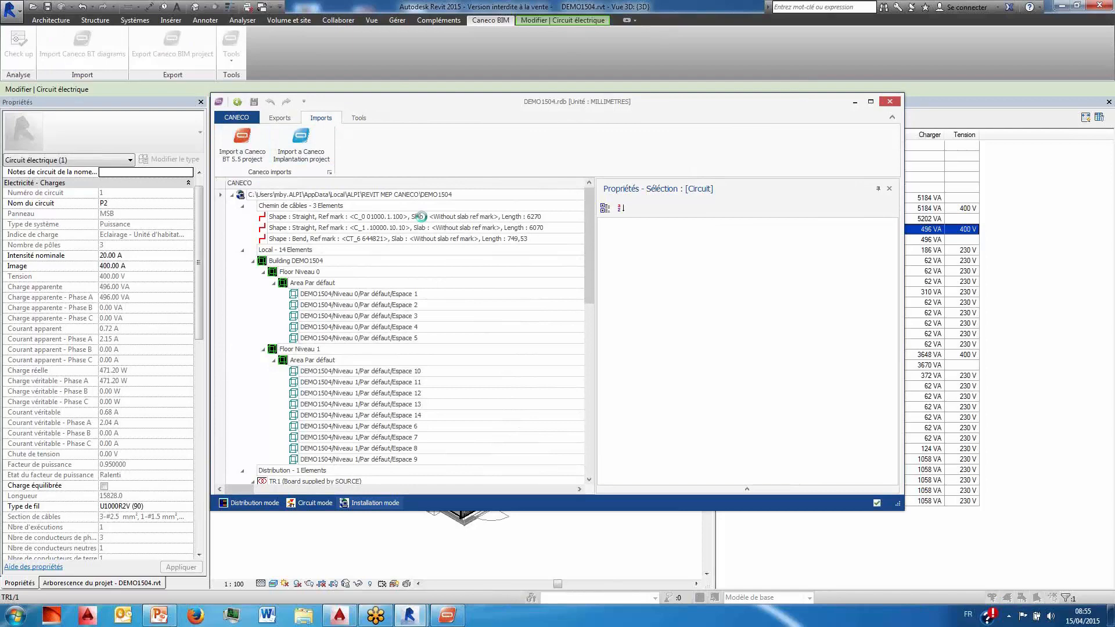
pyautogui.click(176, 125)
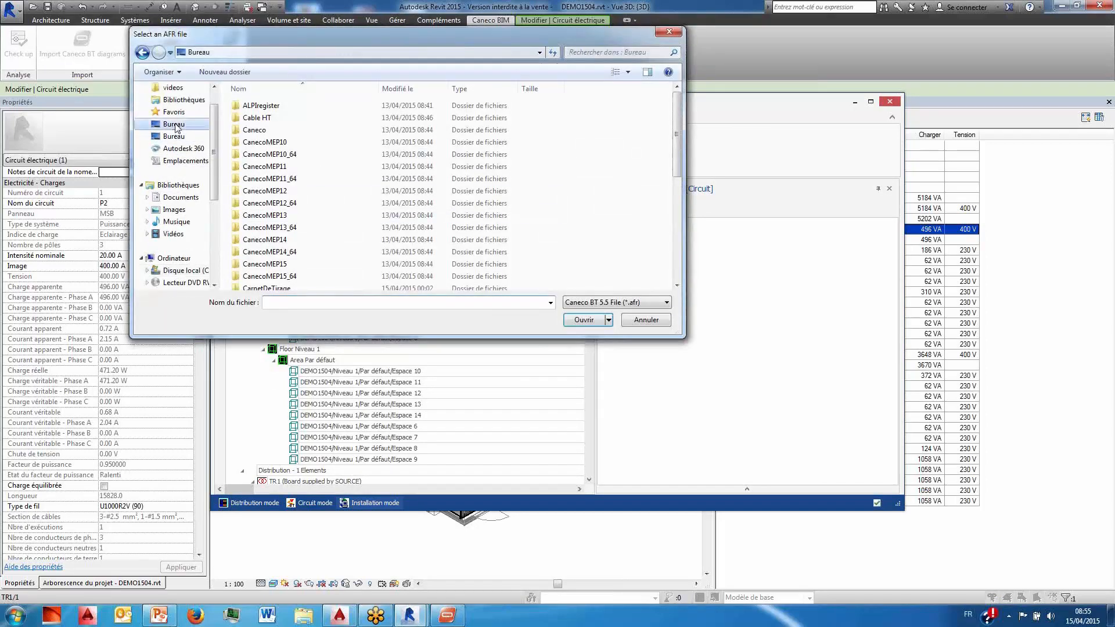
pyautogui.scroll(-1, 487, 162)
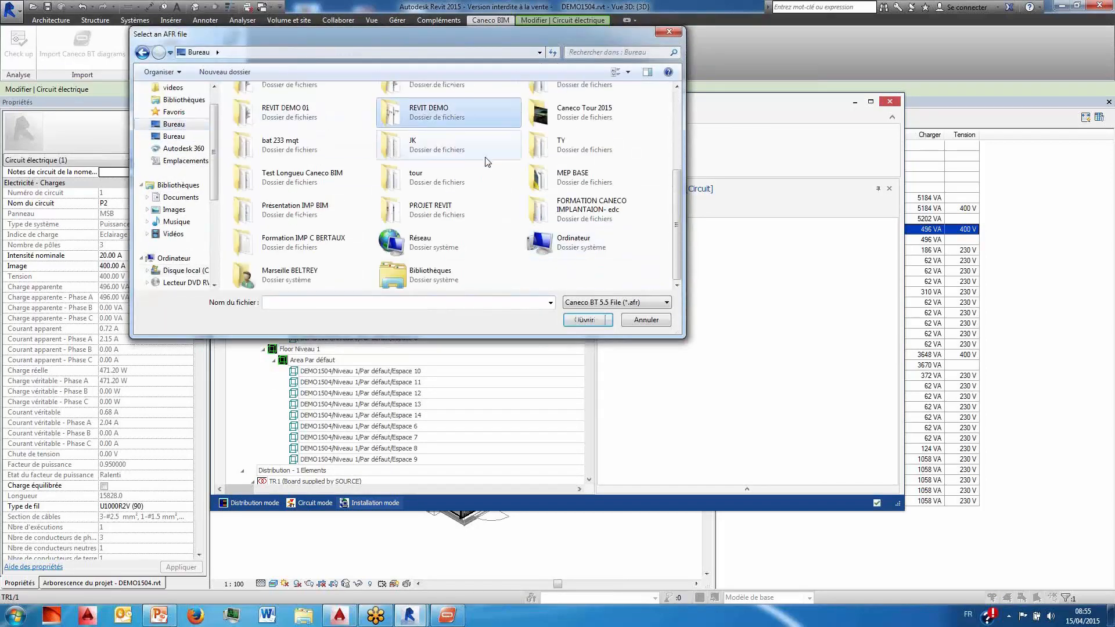
pyautogui.scroll(5, 487, 168)
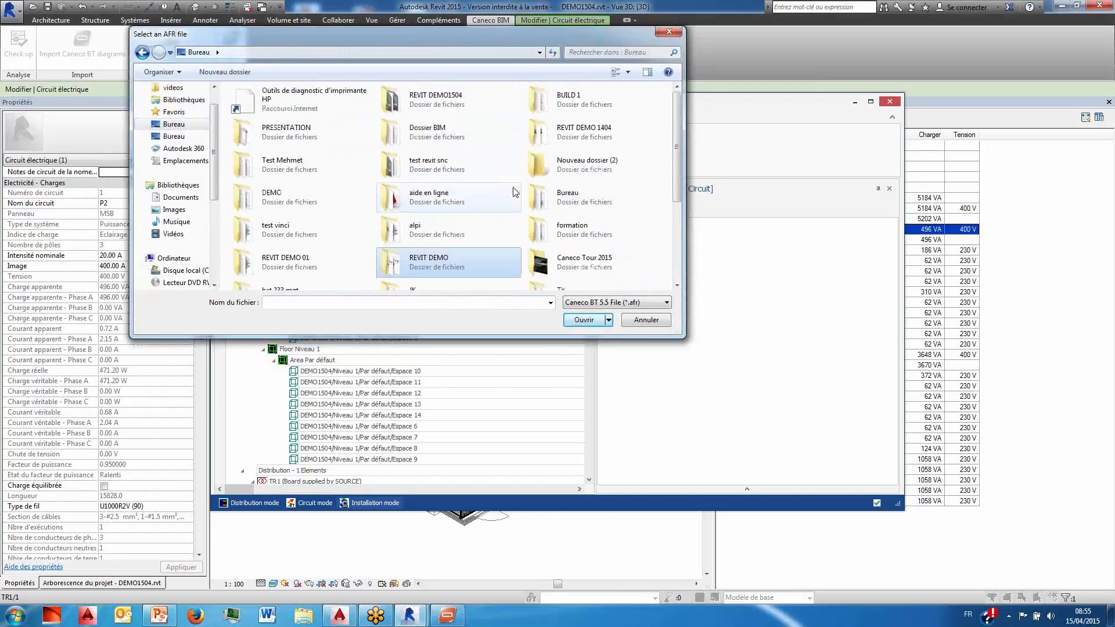
pyautogui.doubleClick(447, 101)
pyautogui.click(273, 108)
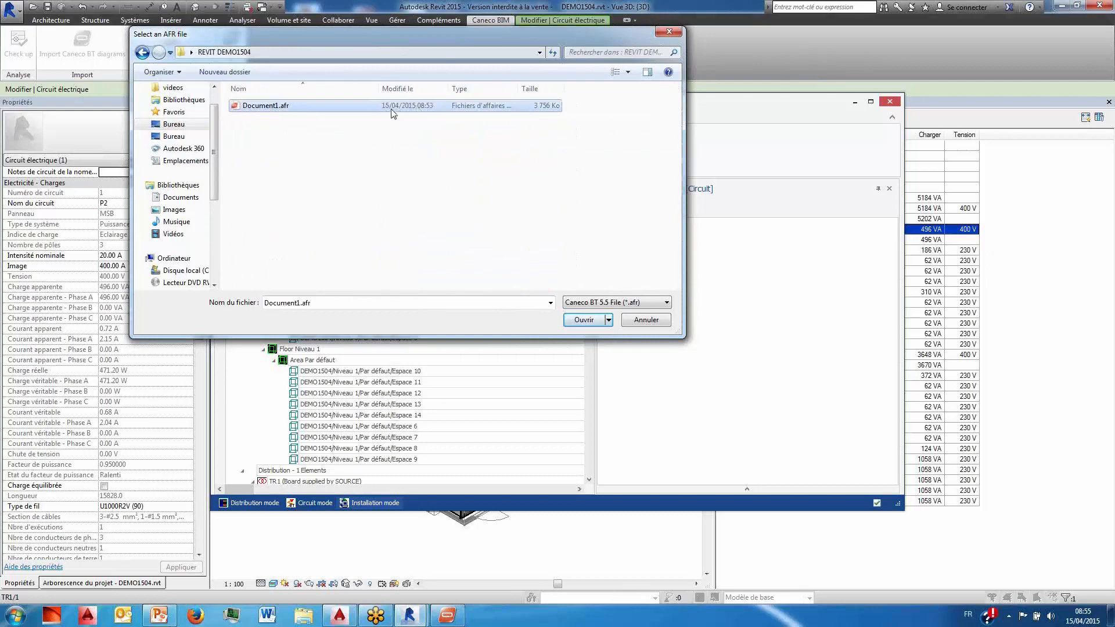
pyautogui.click(584, 319)
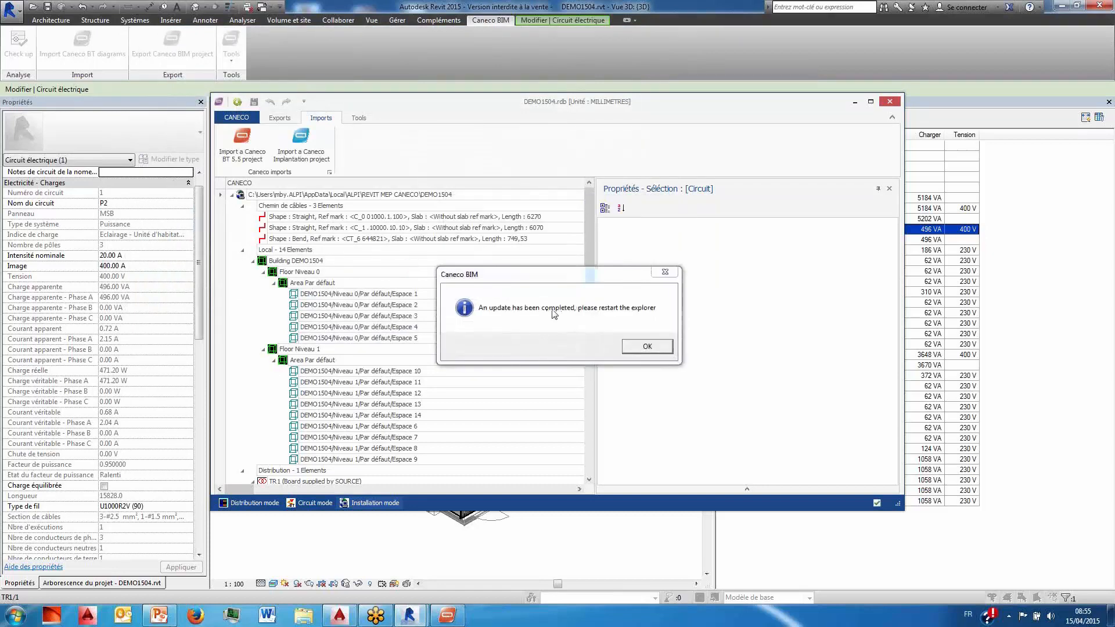
pyautogui.click(647, 347)
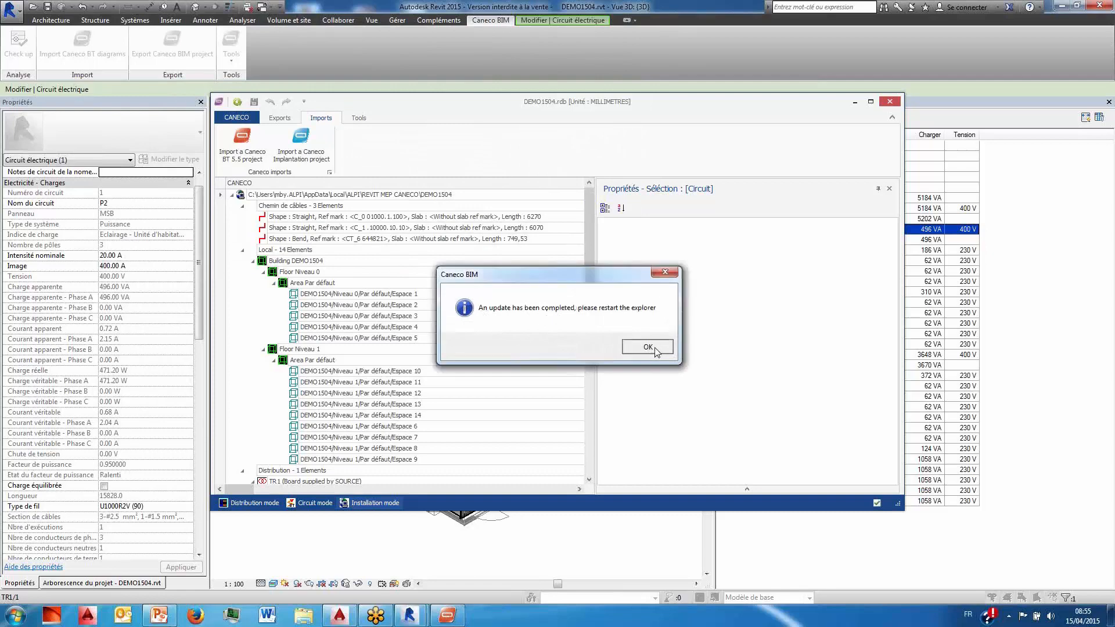
pyautogui.click(889, 102)
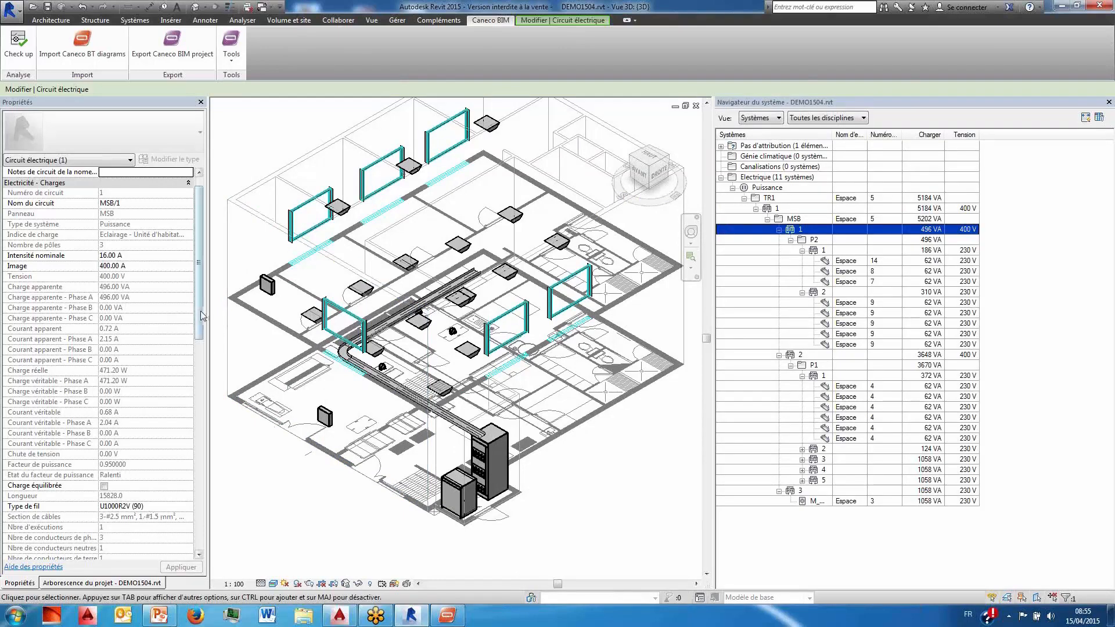
# - Examine the updated properties of MSB circuit 1, including its rating, protective device, cable type and conductor sections
pyautogui.scroll(-2, 197, 333)
pyautogui.scroll(2, 119, 338)
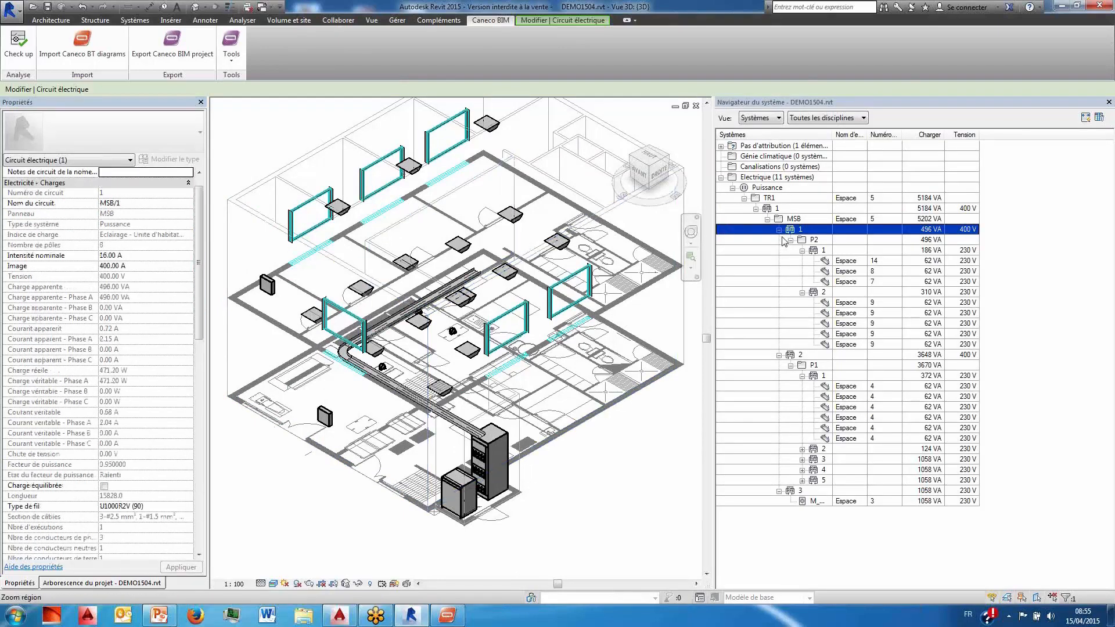
pyautogui.moveTo(200, 285); pyautogui.dragTo(189, 488)
pyautogui.scroll(2, 122, 275)
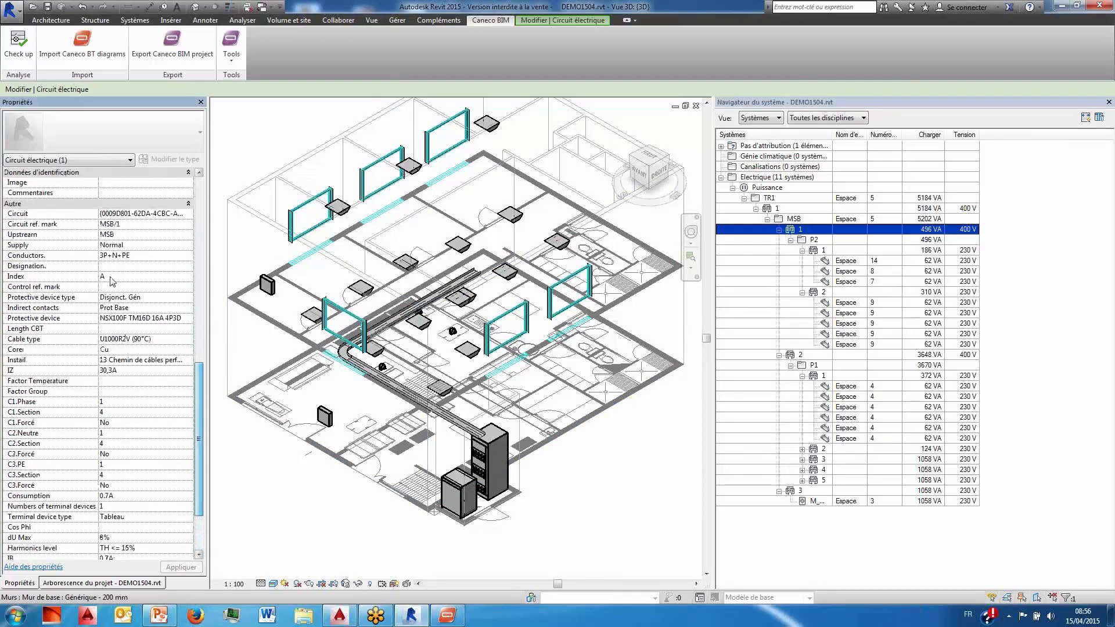
pyautogui.click(124, 422)
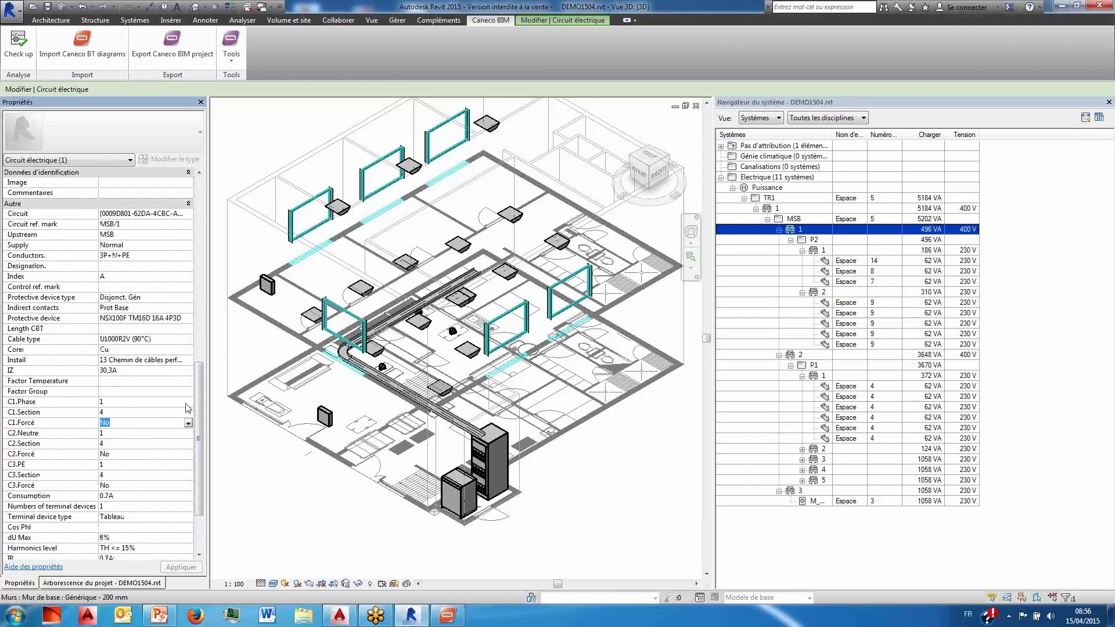
pyautogui.moveTo(199, 401); pyautogui.dragTo(225, 238)
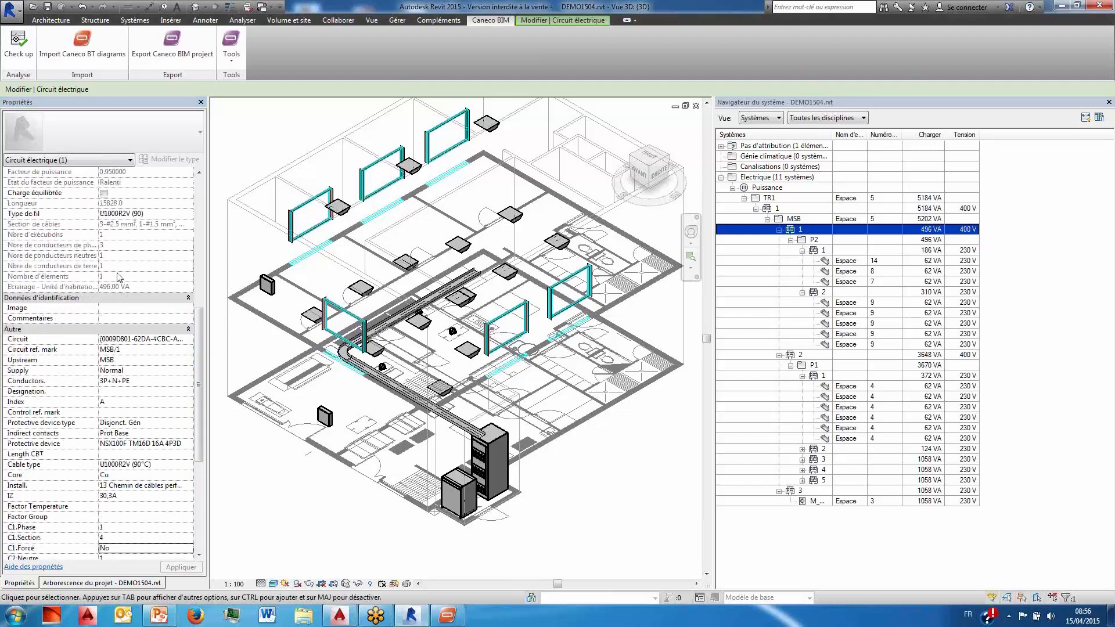
pyautogui.moveTo(200, 344); pyautogui.dragTo(215, 225)
pyautogui.moveTo(199, 335); pyautogui.dragTo(199, 204)
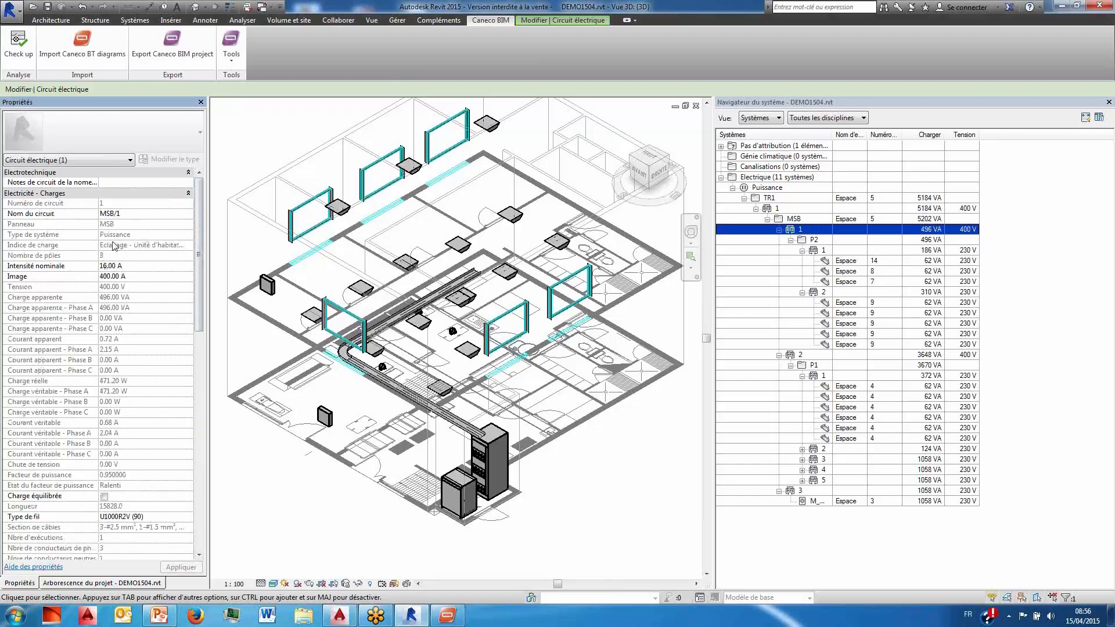
pyautogui.scroll(-12, 172, 380)
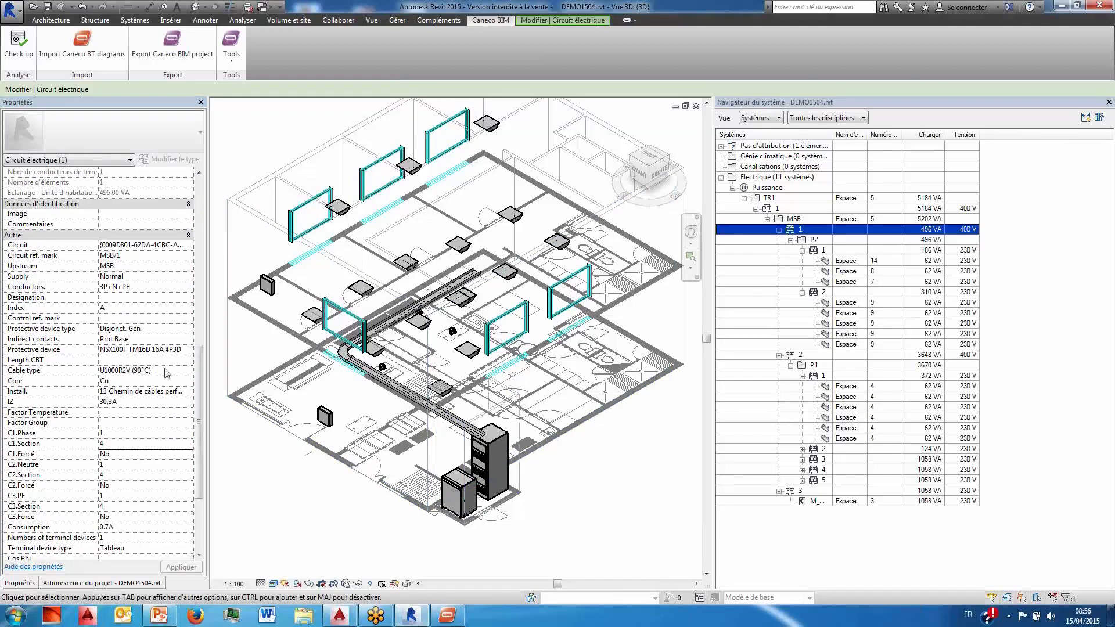
# - Run the Caneco BIM check-up, review the ALPI properties that can be generated in Revit, and close without generating any
pyautogui.click(266, 497)
pyautogui.click(18, 47)
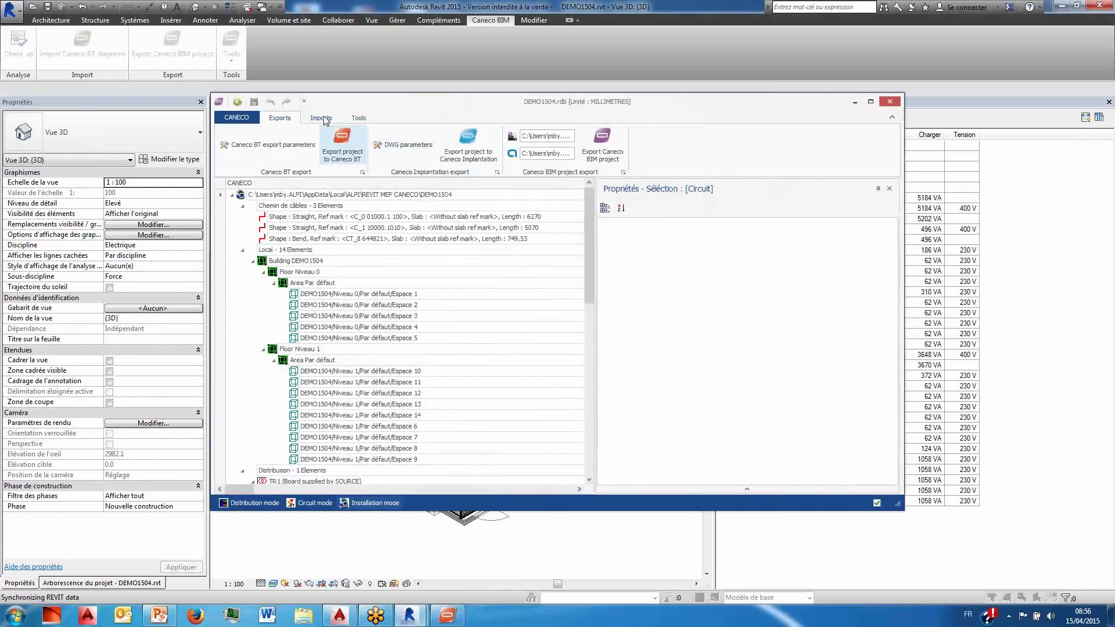
pyautogui.click(360, 119)
pyautogui.click(487, 145)
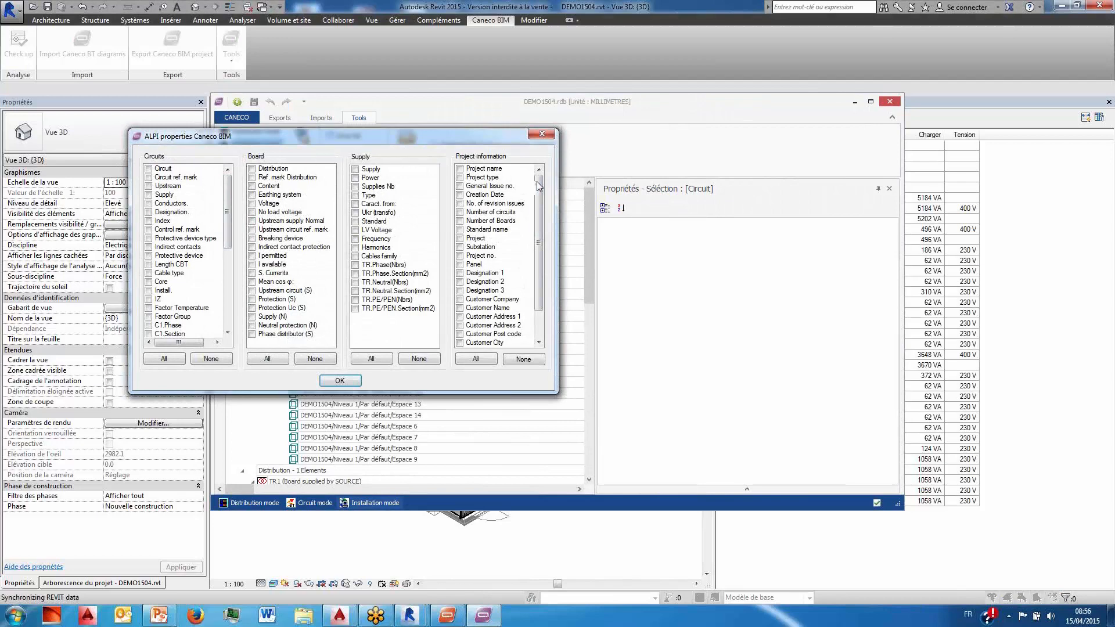
pyautogui.moveTo(542, 198); pyautogui.dragTo(546, 172)
pyautogui.click(541, 134)
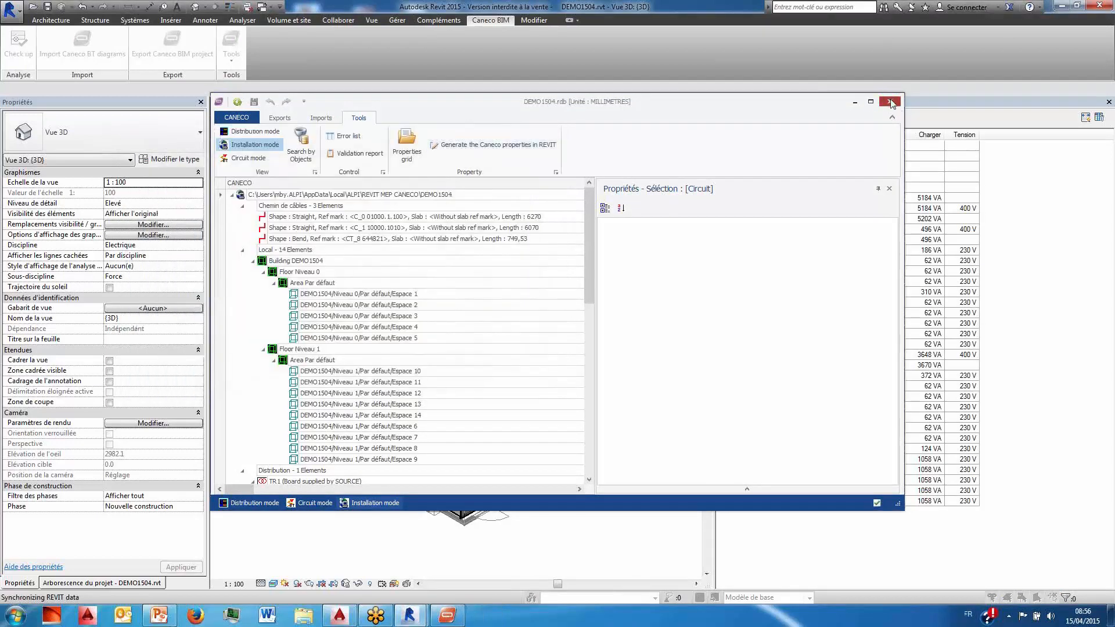
pyautogui.click(890, 102)
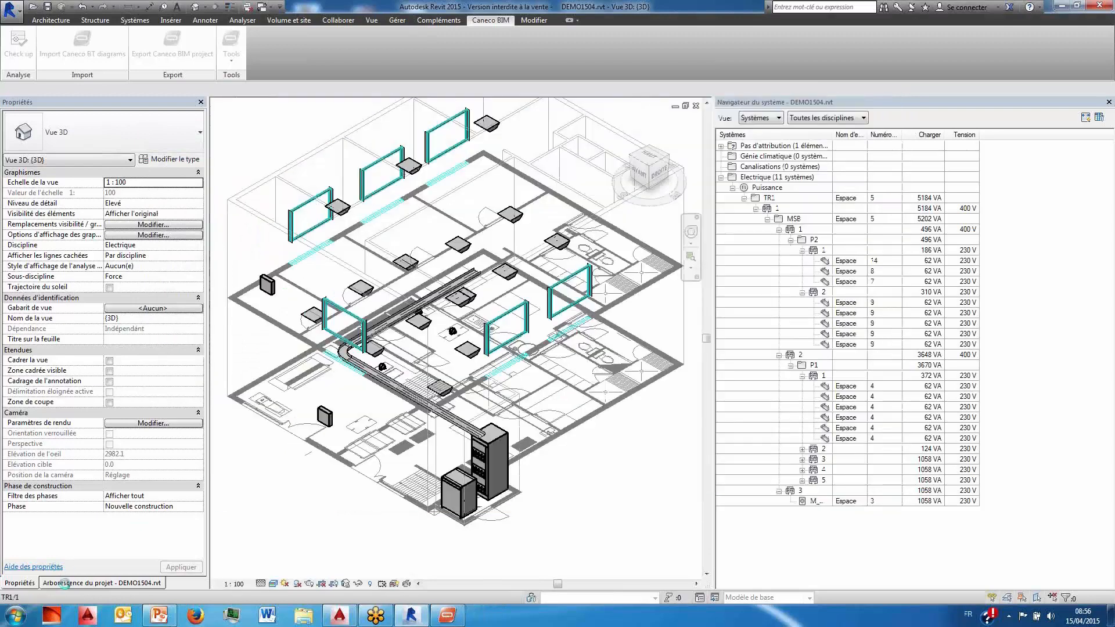
# - Show the project browser and import all Document1 DXF diagrams from the REVIT DEMO1504 folder into Revit
pyautogui.click(68, 583)
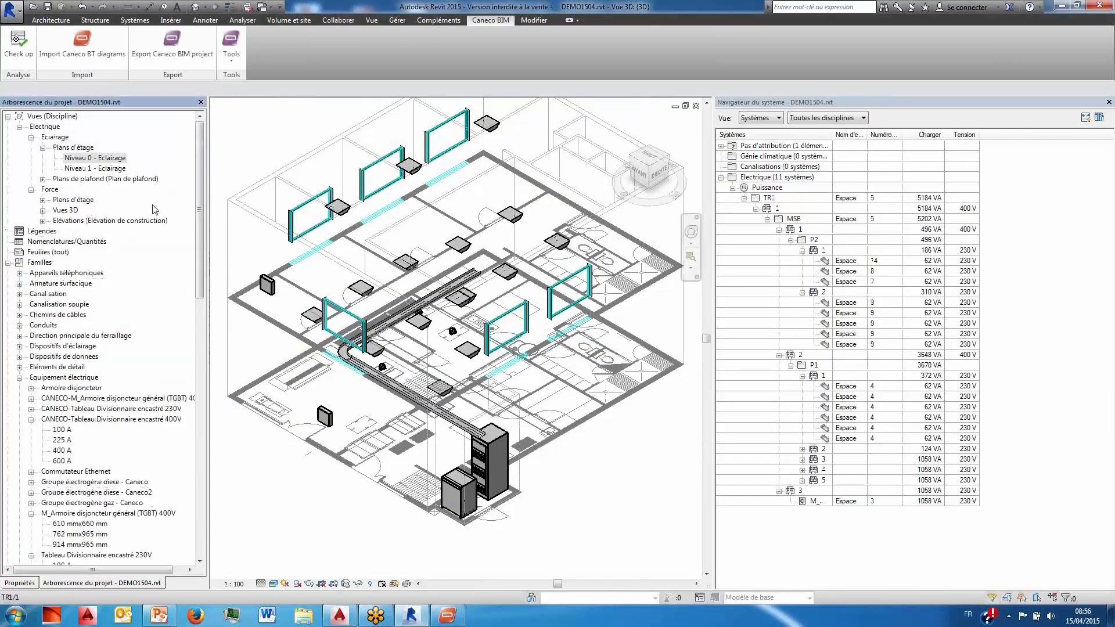
pyautogui.click(82, 43)
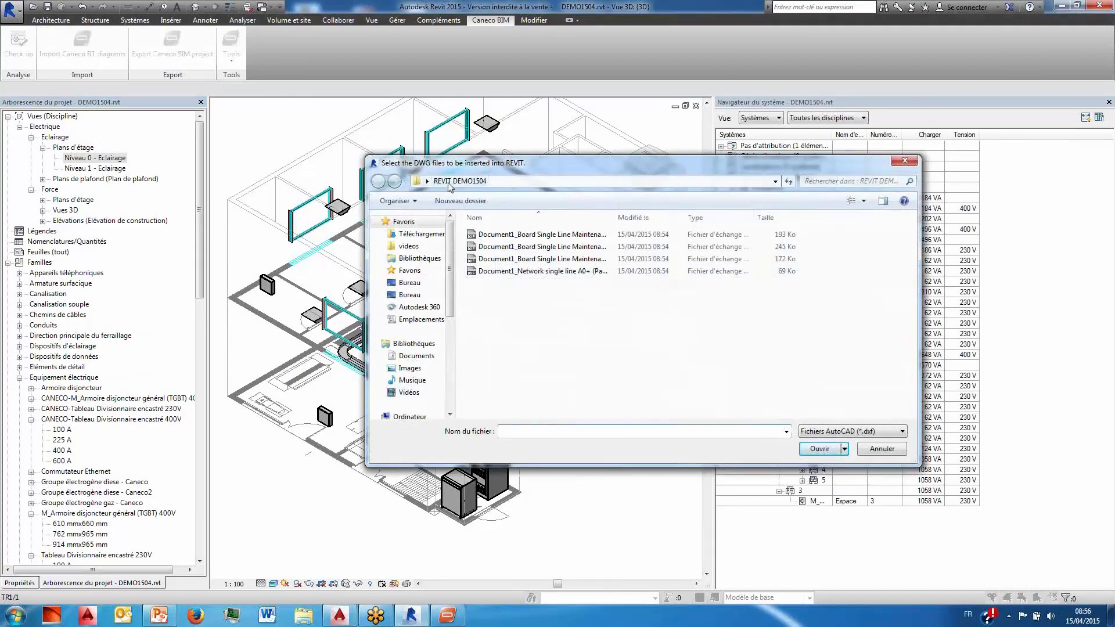
pyautogui.moveTo(519, 298); pyautogui.dragTo(493, 231)
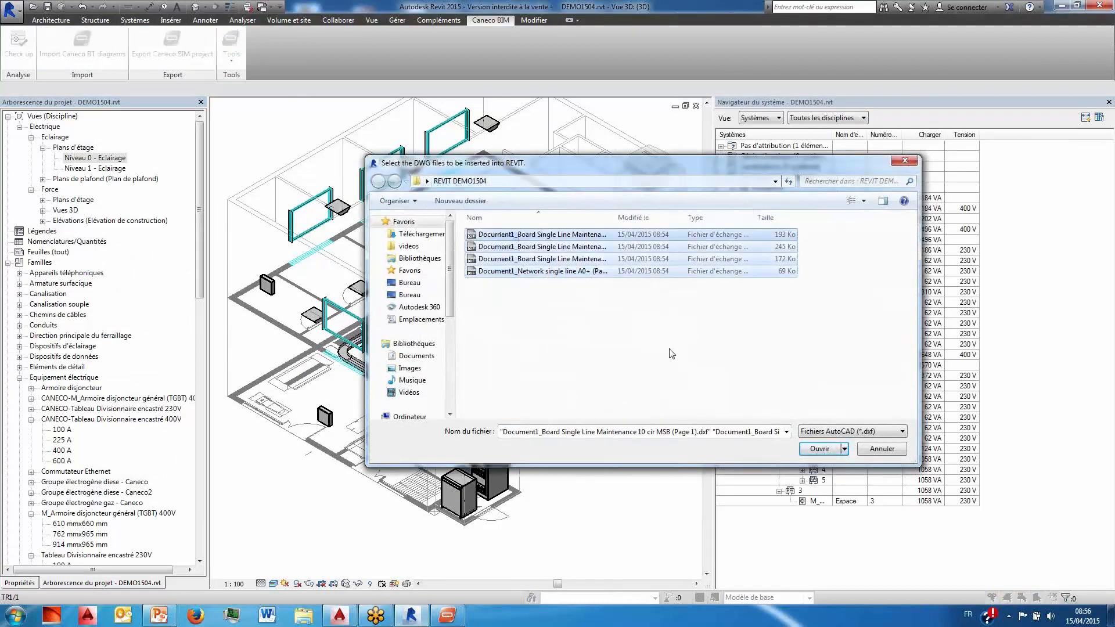
pyautogui.click(815, 451)
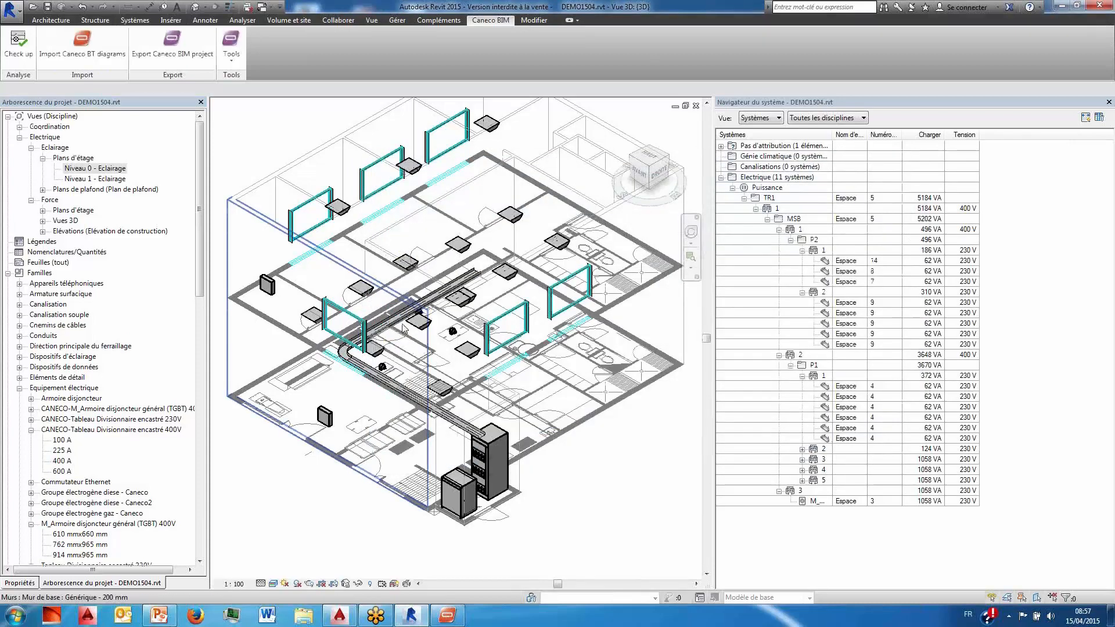
# - Open the imported Board Single Line Maintenance 10 cir MSB (Page 1) drafting view under Coordination and inspect the diagram
pyautogui.click(20, 127)
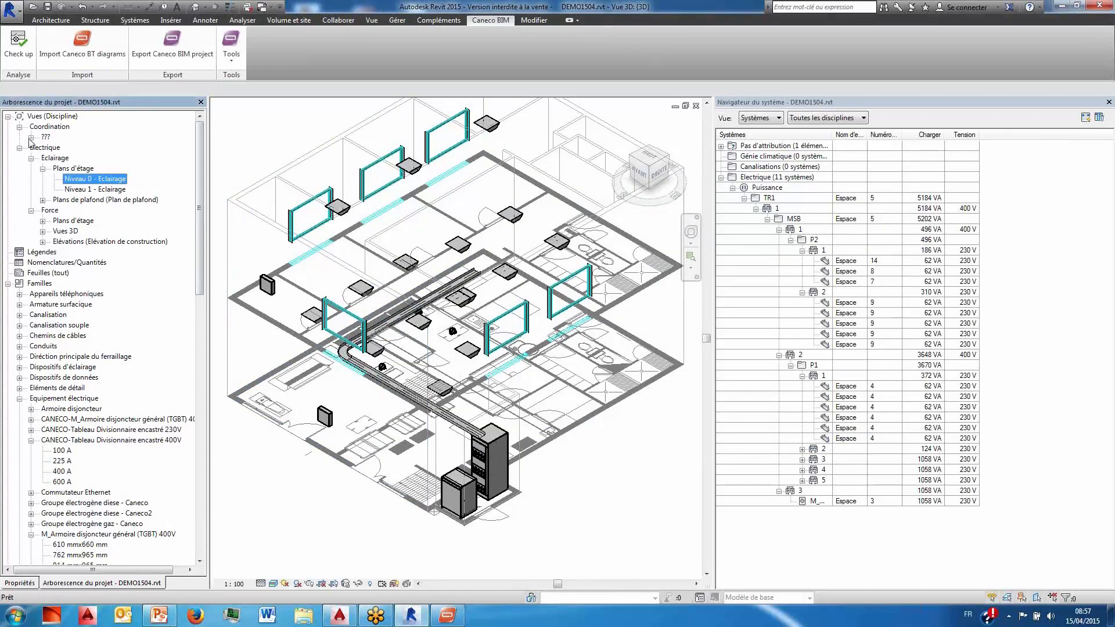
pyautogui.click(31, 137)
pyautogui.click(42, 147)
pyautogui.doubleClick(102, 159)
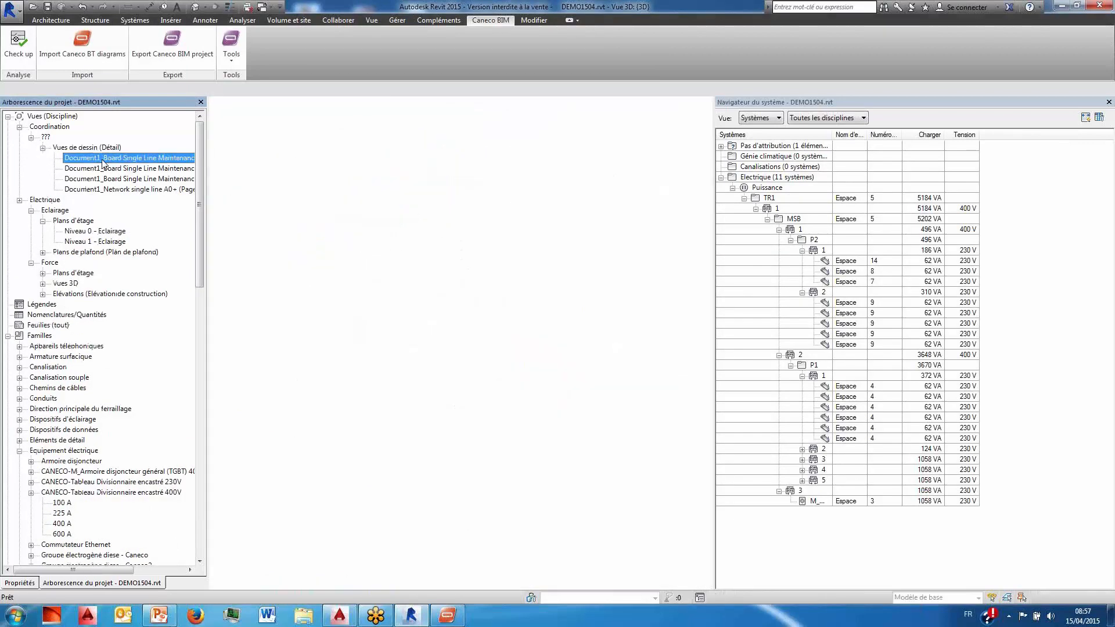
pyautogui.scroll(3, 410, 253)
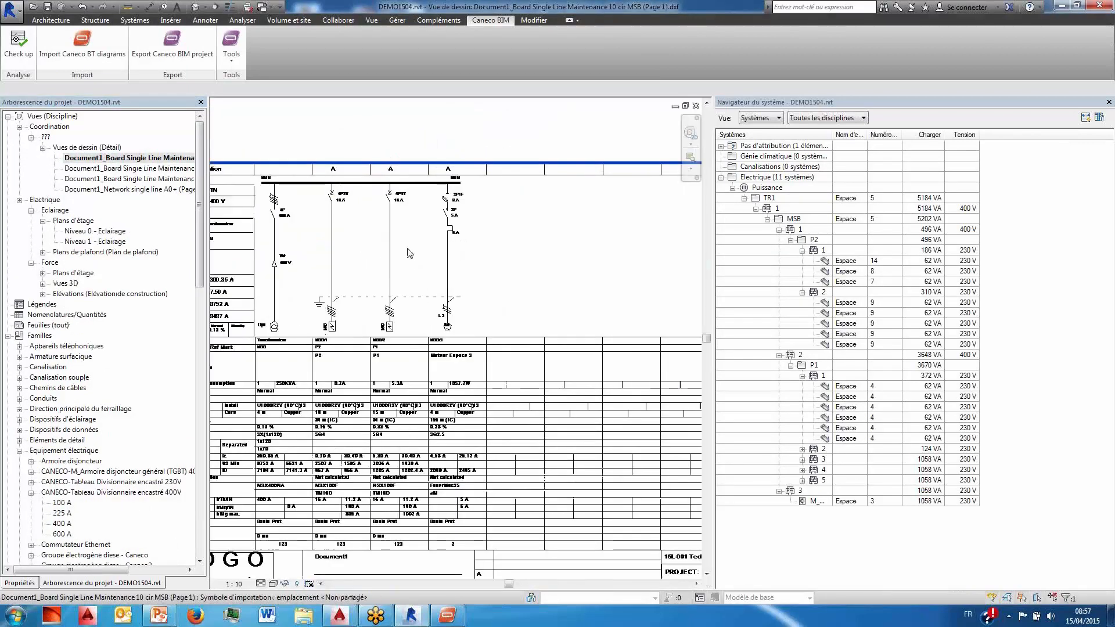
# - Review the whole MSB board diagram, and open the Board Single Line Maintenance 10 cir P1 (Page 3) view to examine its circuits
pyautogui.scroll(-5, 410, 253)
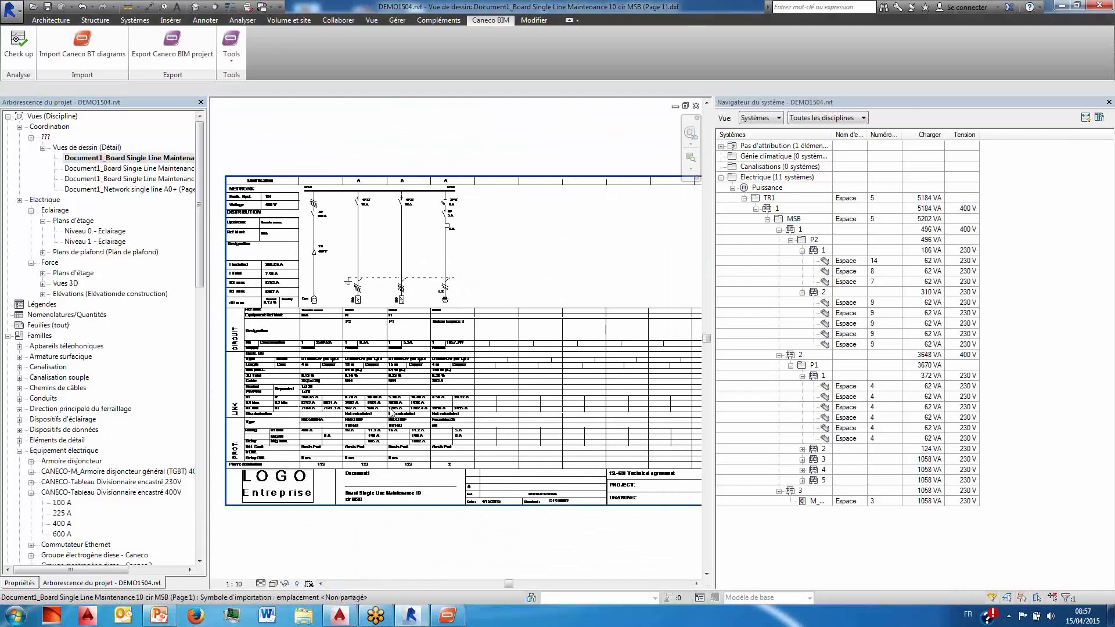
pyautogui.scroll(2, 392, 412)
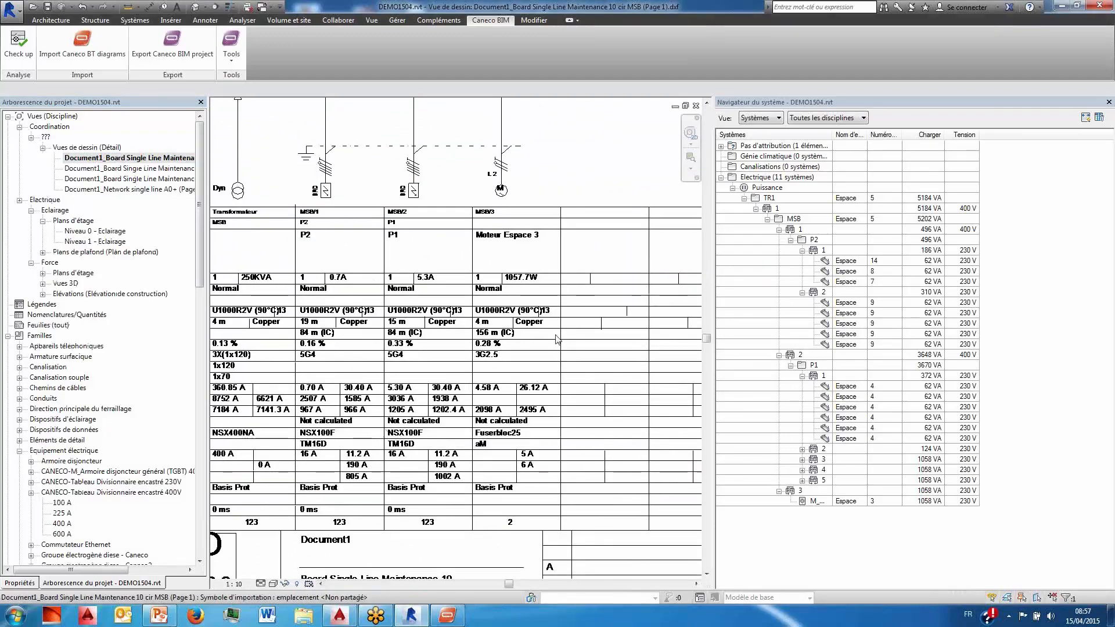
pyautogui.doubleClick(88, 168)
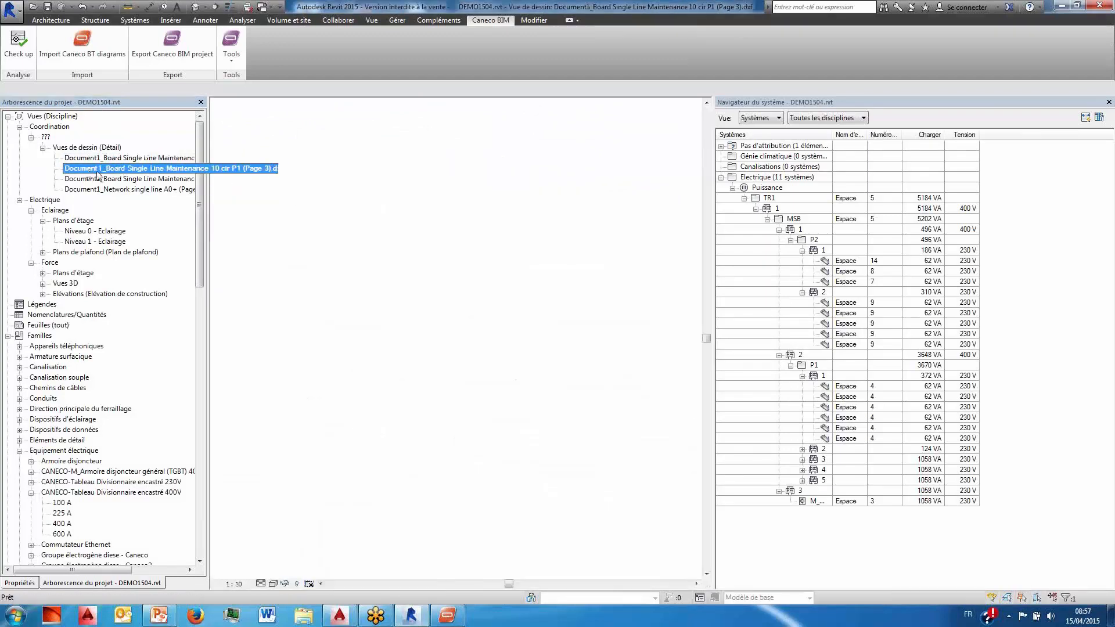
pyautogui.scroll(3, 401, 232)
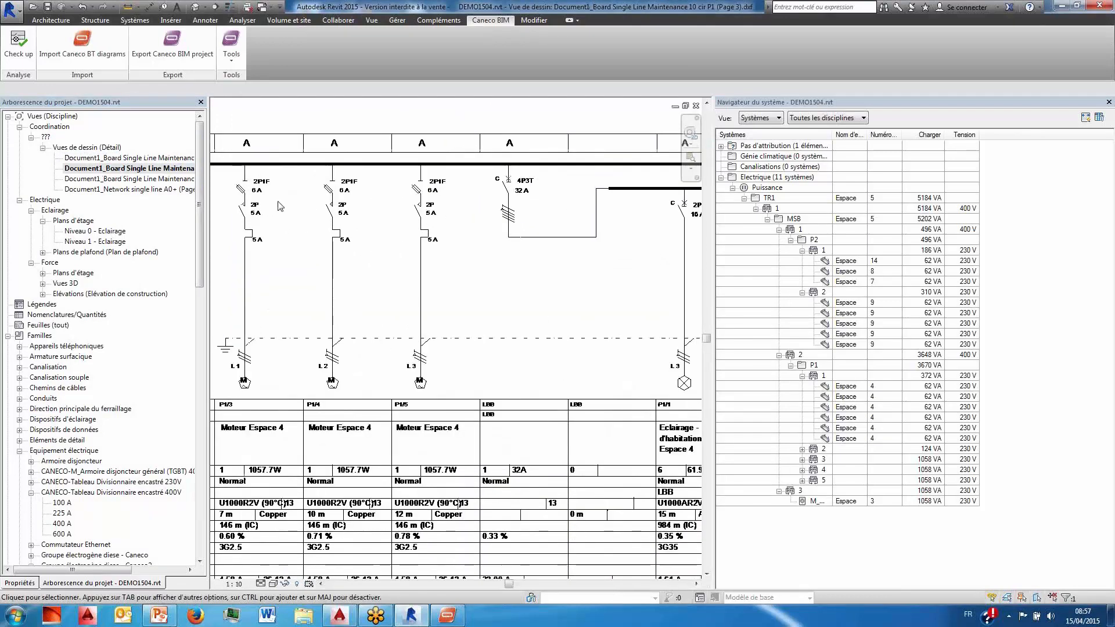
pyautogui.scroll(-3, 347, 263)
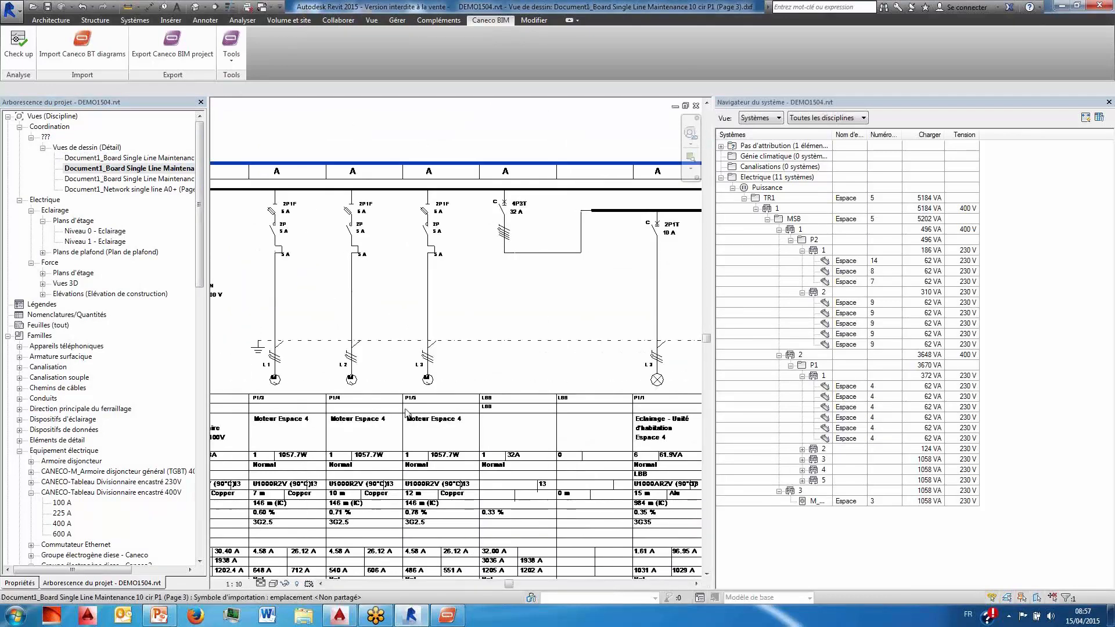
pyautogui.moveTo(383, 420); pyautogui.dragTo(223, 338, button='middle')
pyautogui.scroll(2, 514, 155)
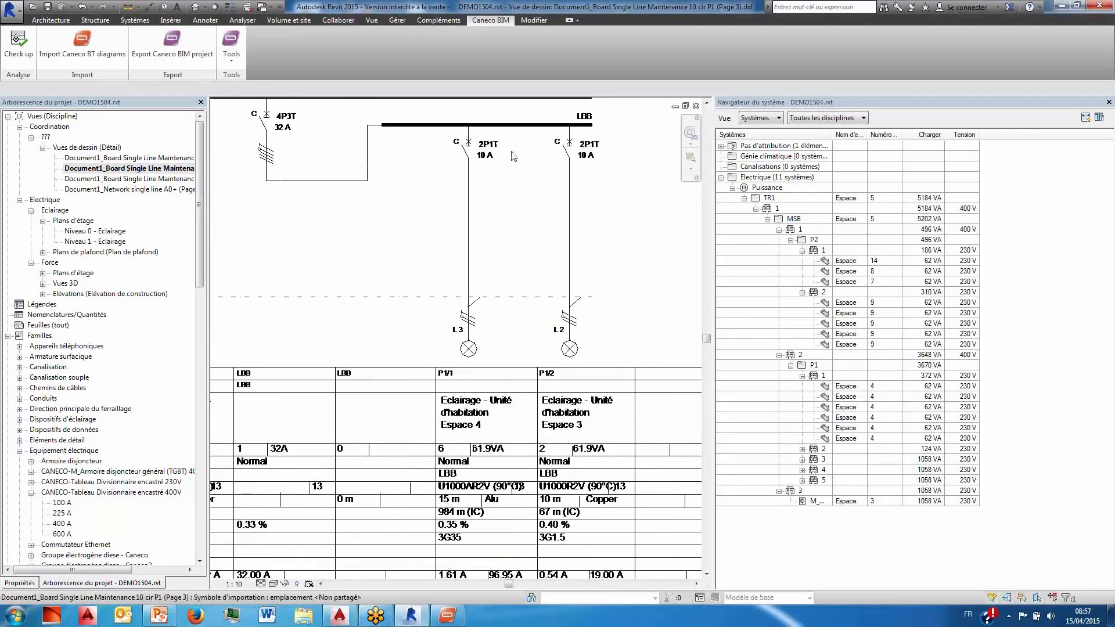
# - View the Board Single Line Maintenance 10 cir P2 (Page 2) diagram and examine the Network single line A0+ (Page 1) view
pyautogui.doubleClick(129, 179)
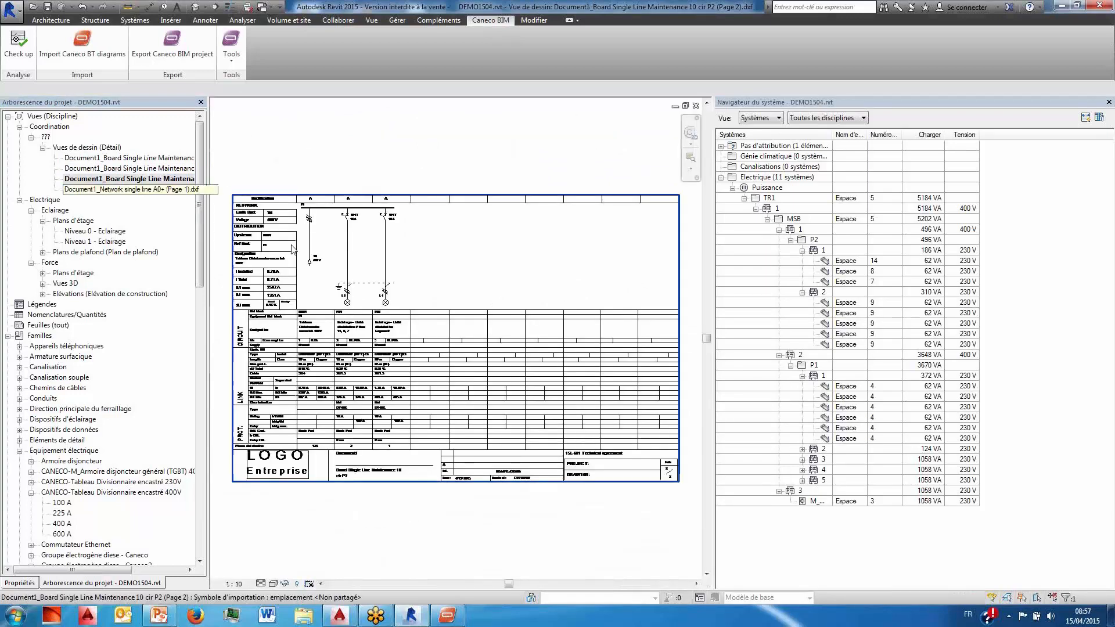
pyautogui.doubleClick(106, 190)
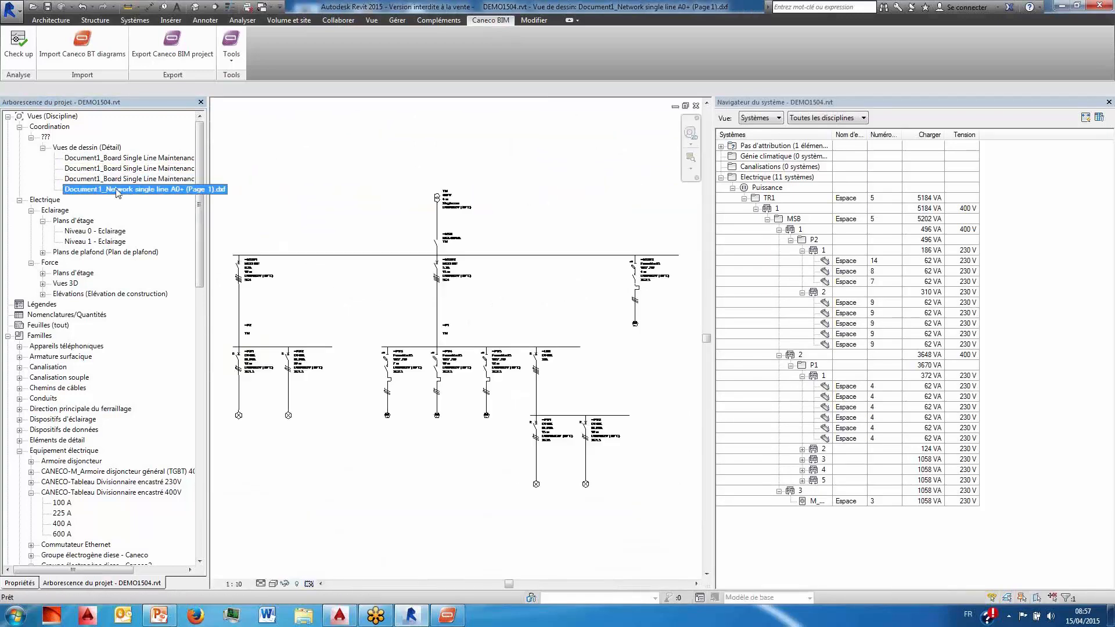
pyautogui.scroll(5, 658, 263)
pyautogui.scroll(1, 656, 260)
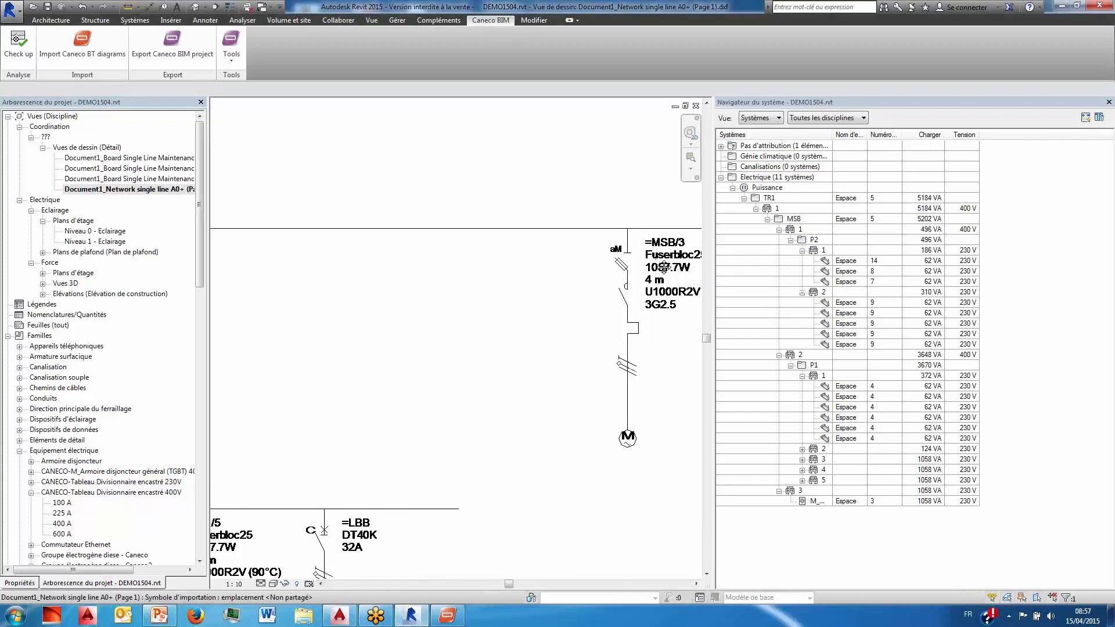
pyautogui.moveTo(656, 260); pyautogui.dragTo(535, 271, button='middle')
pyautogui.scroll(-3, 486, 271)
pyautogui.scroll(-5, 543, 253)
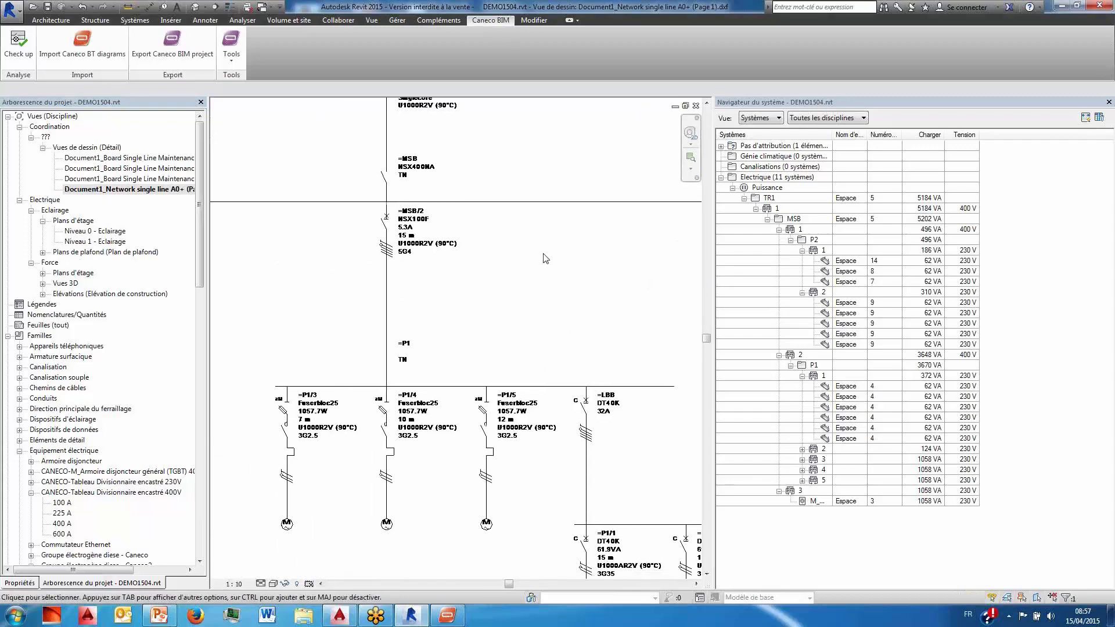
# - Partially explode the imported Network single line A0+ diagram into editable Revit elements and check its text notes
pyautogui.click(471, 238)
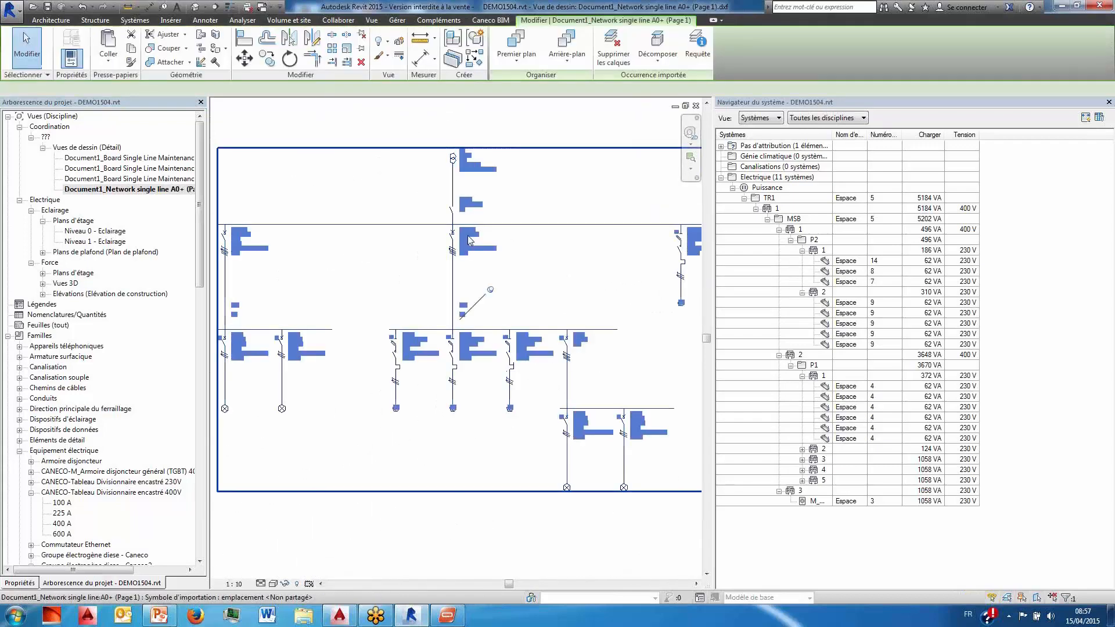
pyautogui.click(654, 61)
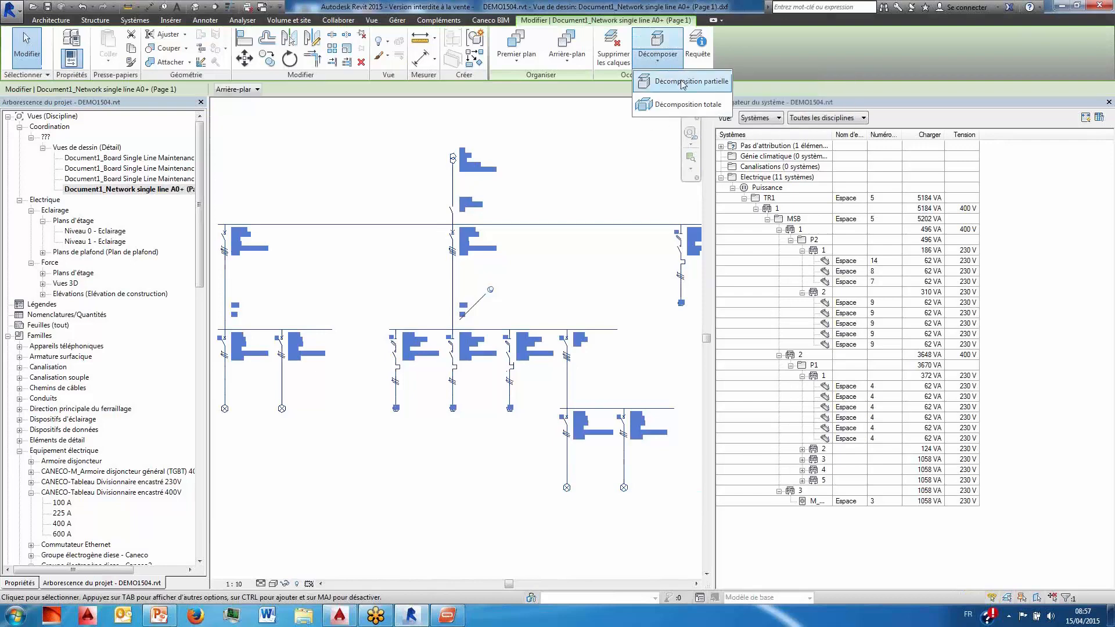
pyautogui.click(674, 81)
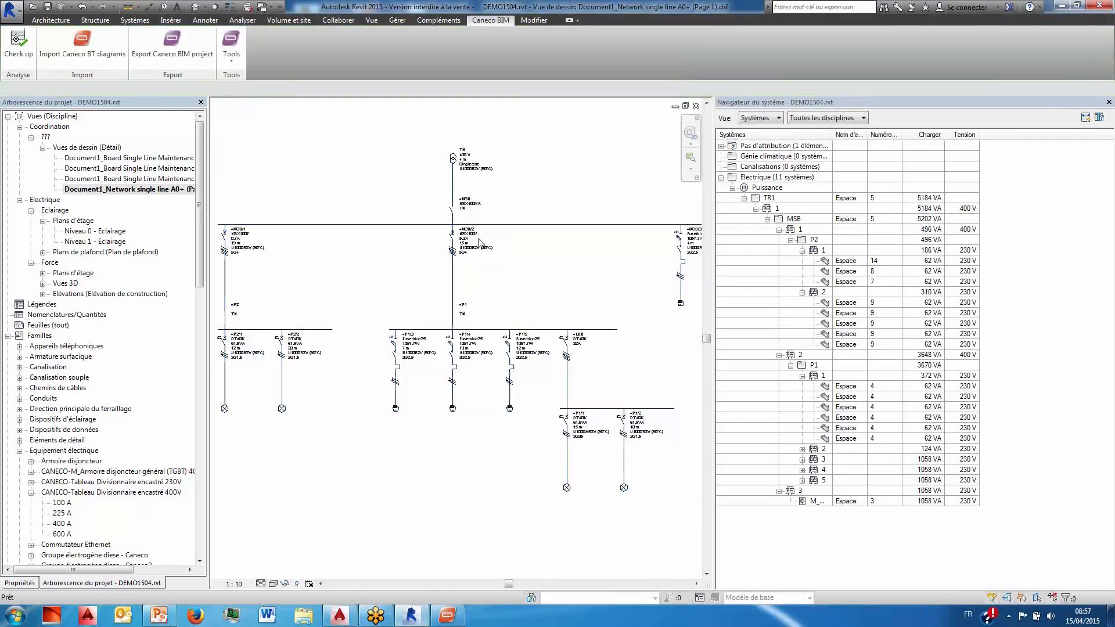
pyautogui.scroll(3, 465, 238)
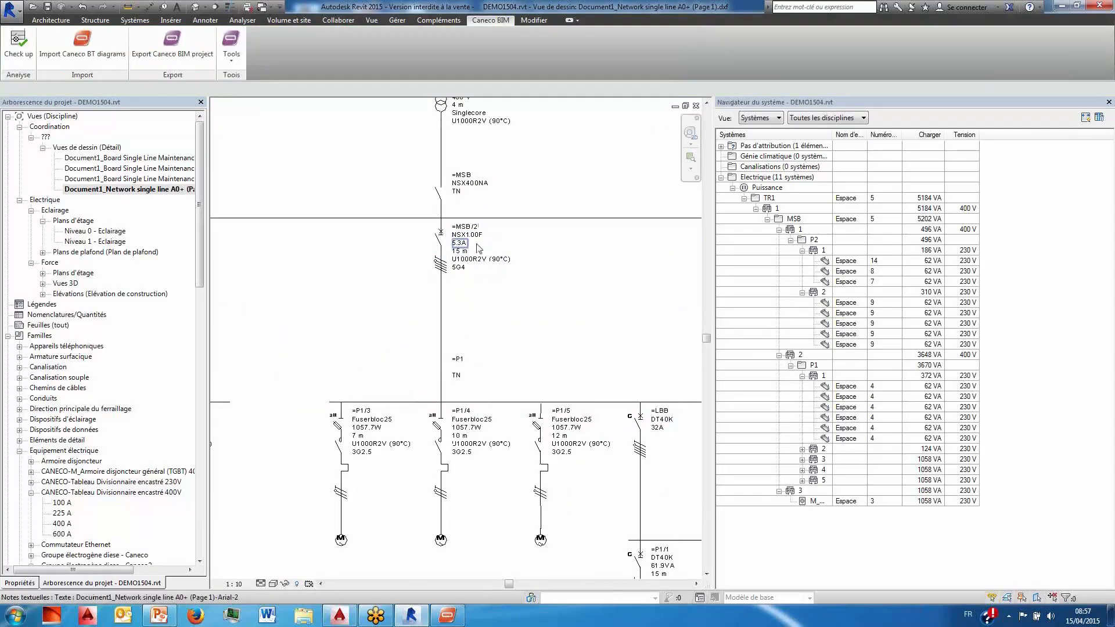
pyautogui.scroll(-4, 452, 415)
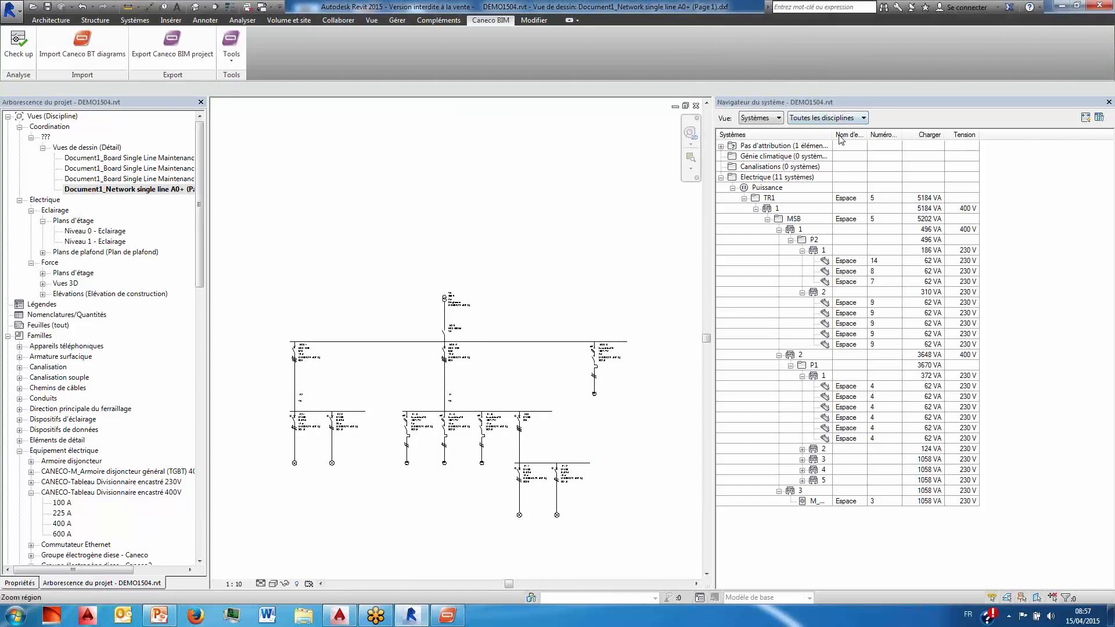
# - Switch to Caneco BT, review the calculation standards available for the transformer supply, and close its properties without changes
pyautogui.click(445, 617)
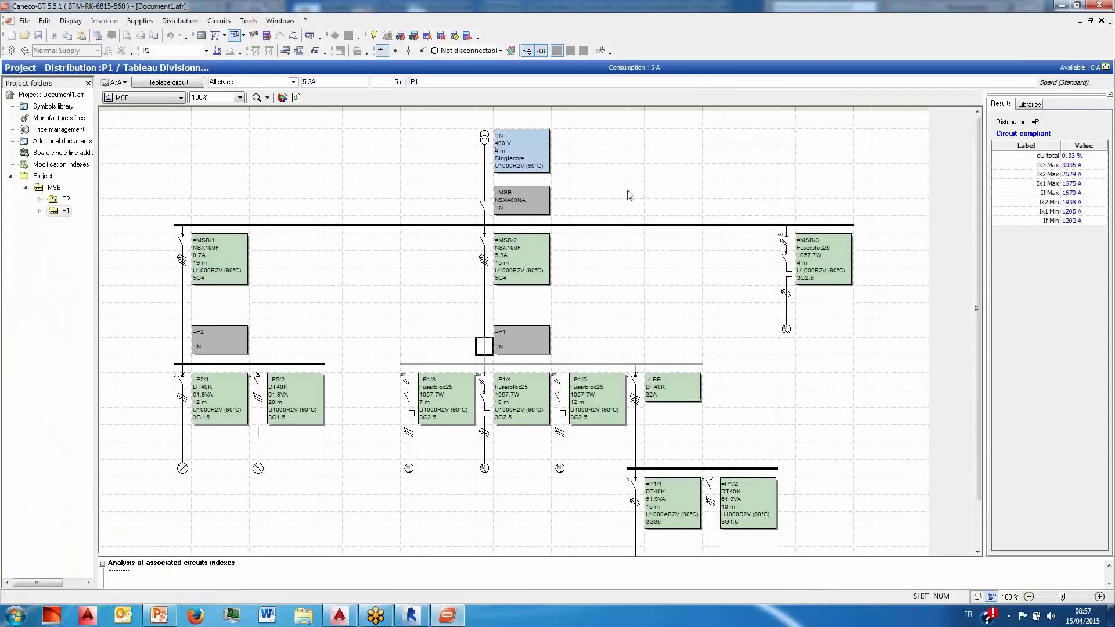
pyautogui.click(485, 139)
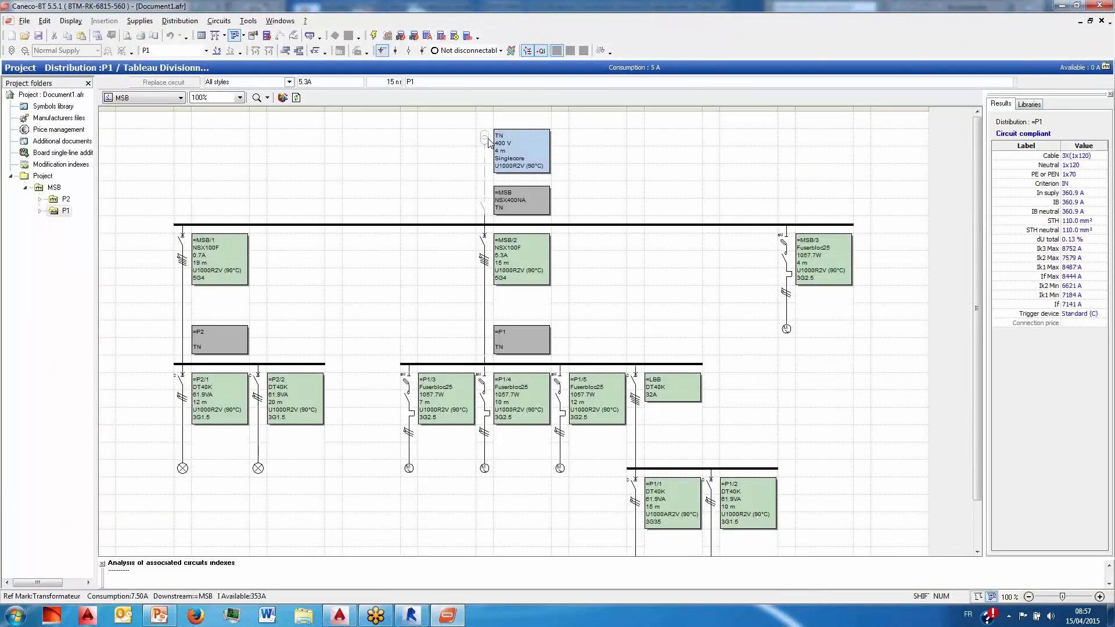
pyautogui.doubleClick(488, 140)
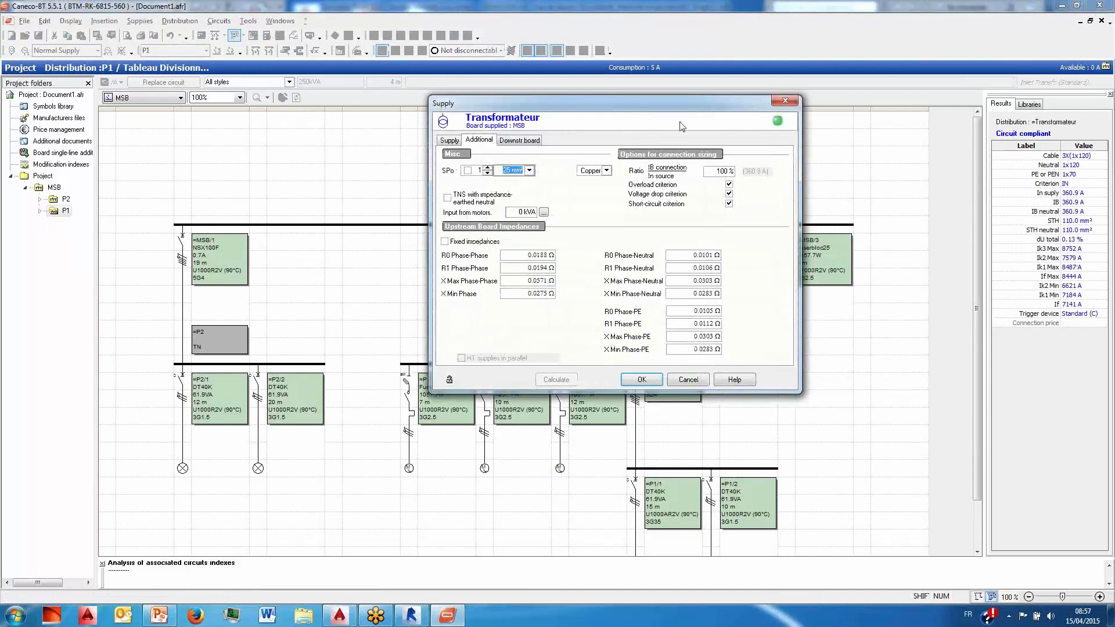
pyautogui.click(450, 141)
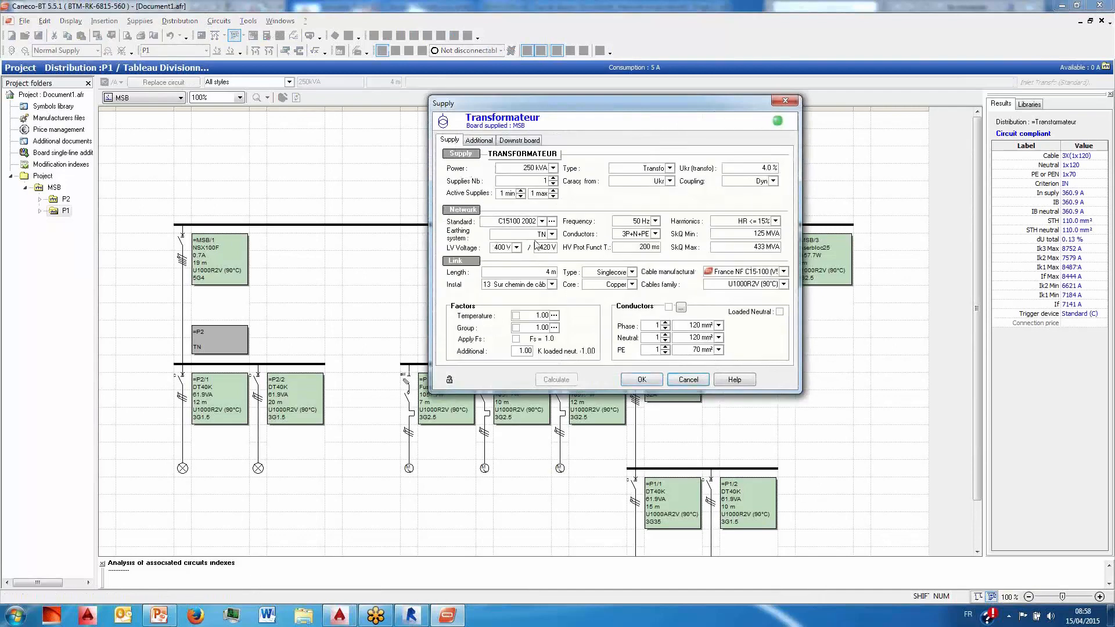
pyautogui.click(543, 222)
pyautogui.click(551, 222)
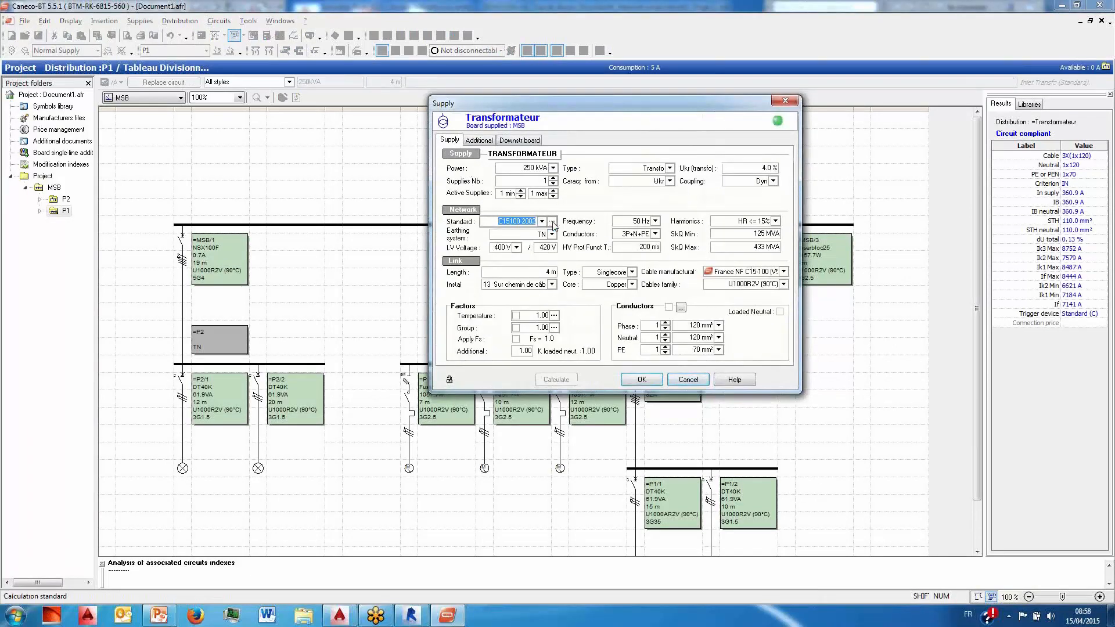
pyautogui.click(552, 222)
pyautogui.moveTo(552, 247); pyautogui.dragTo(552, 288)
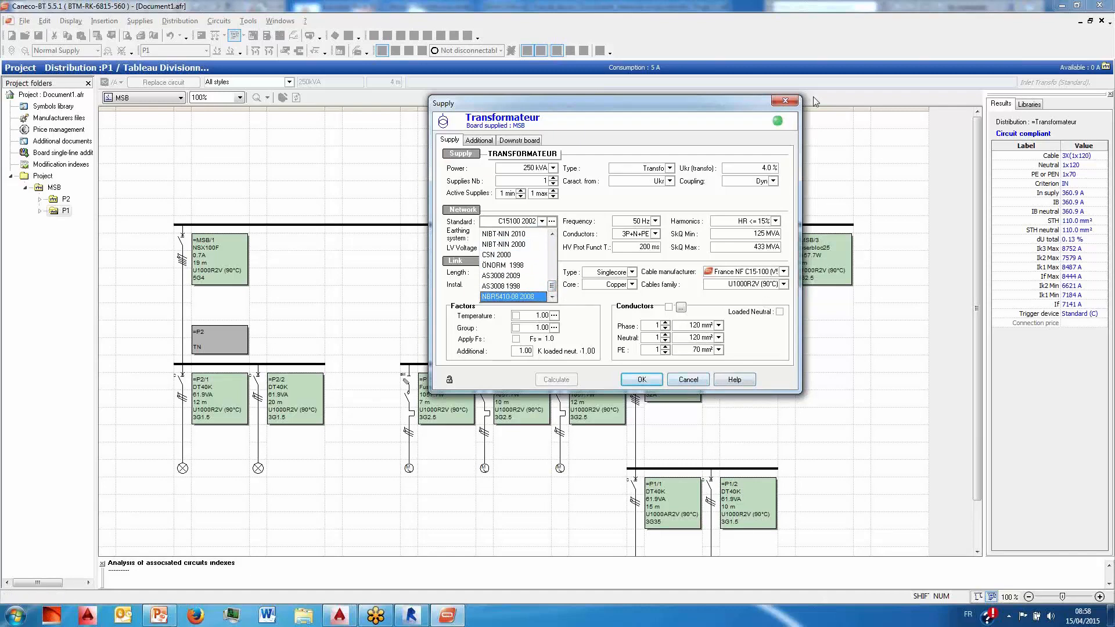
pyautogui.click(785, 101)
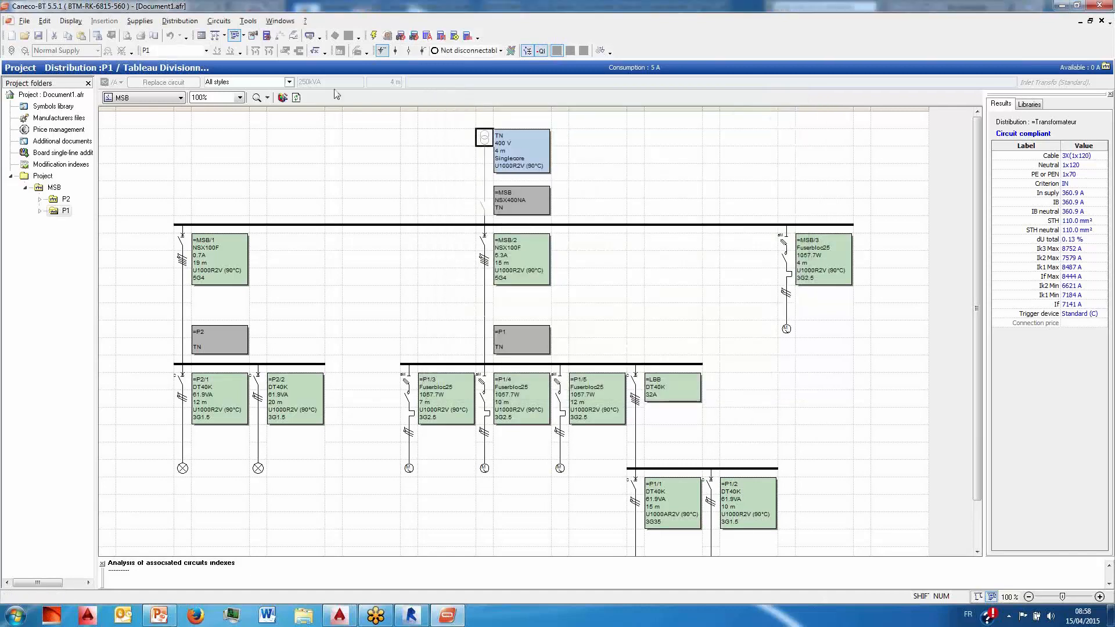
# - Review the database's cable constants and standards and the cable catalogues for projects 5.5 and above, and exit without changes
pyautogui.click(246, 22)
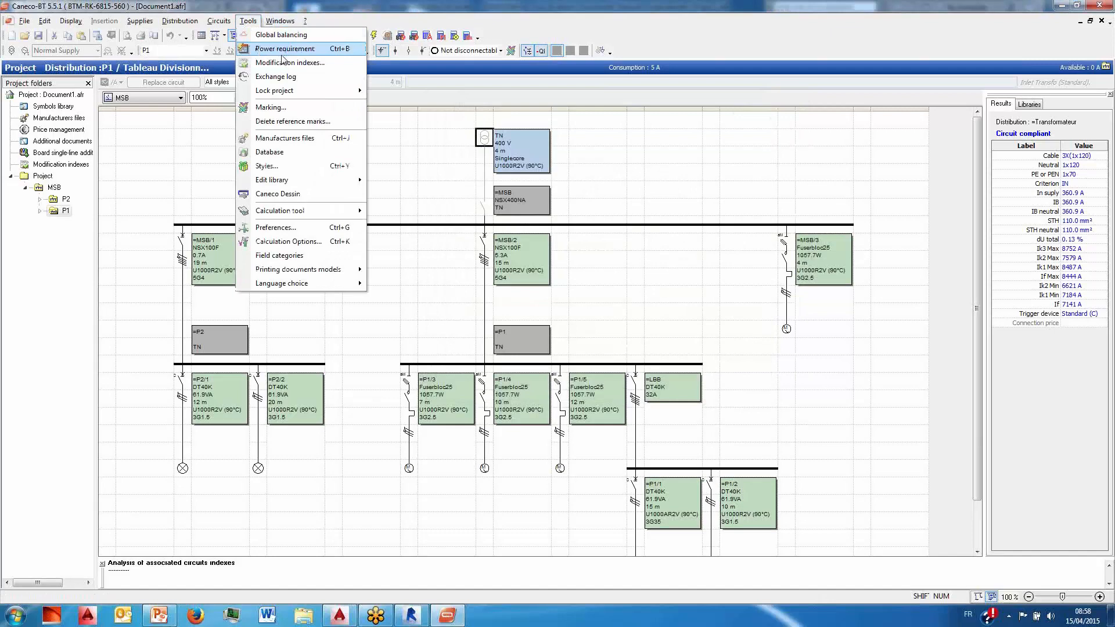
pyautogui.click(273, 152)
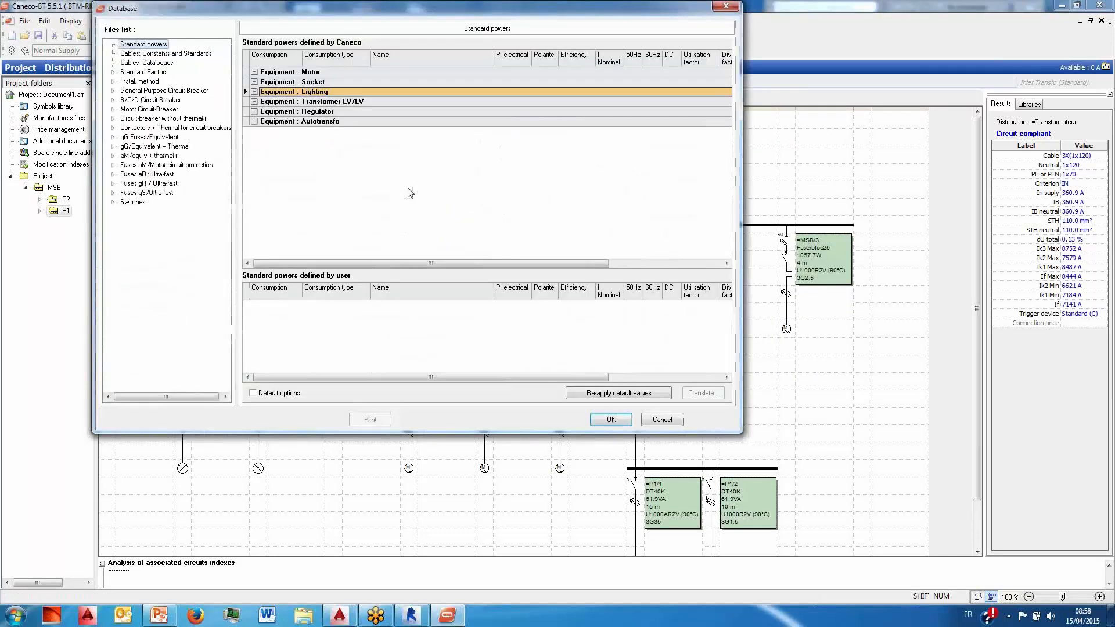
pyautogui.click(144, 56)
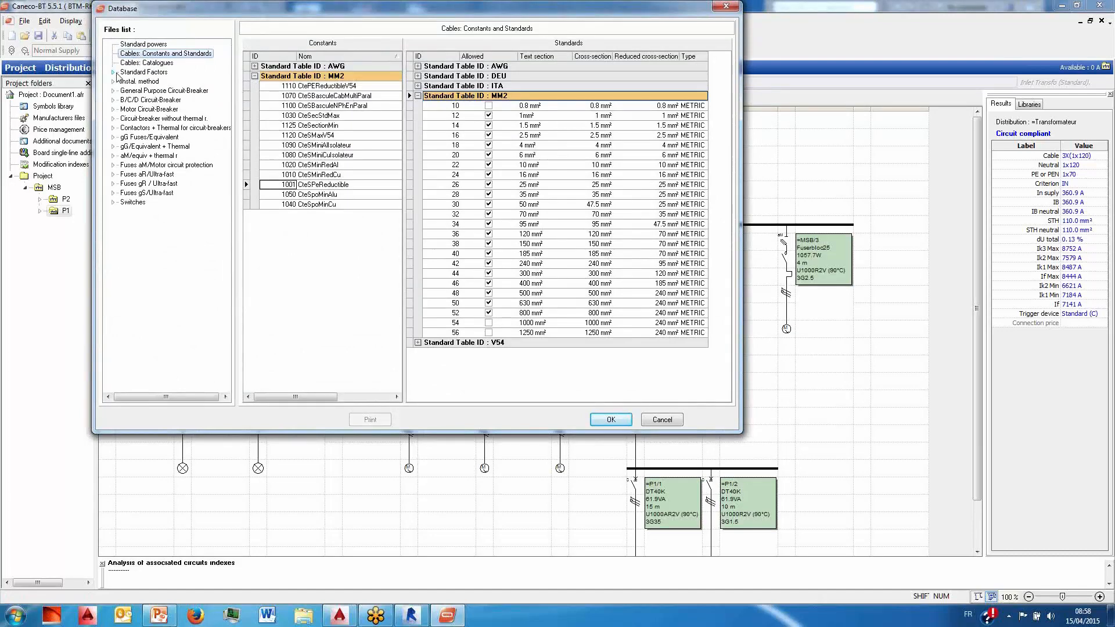
pyautogui.click(154, 63)
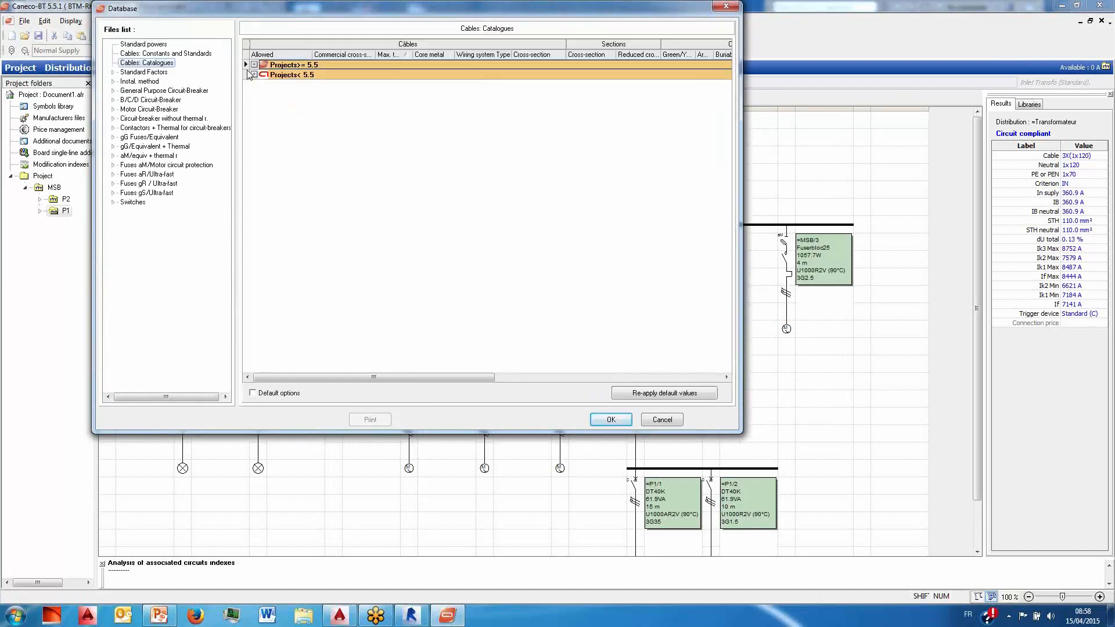
pyautogui.click(254, 66)
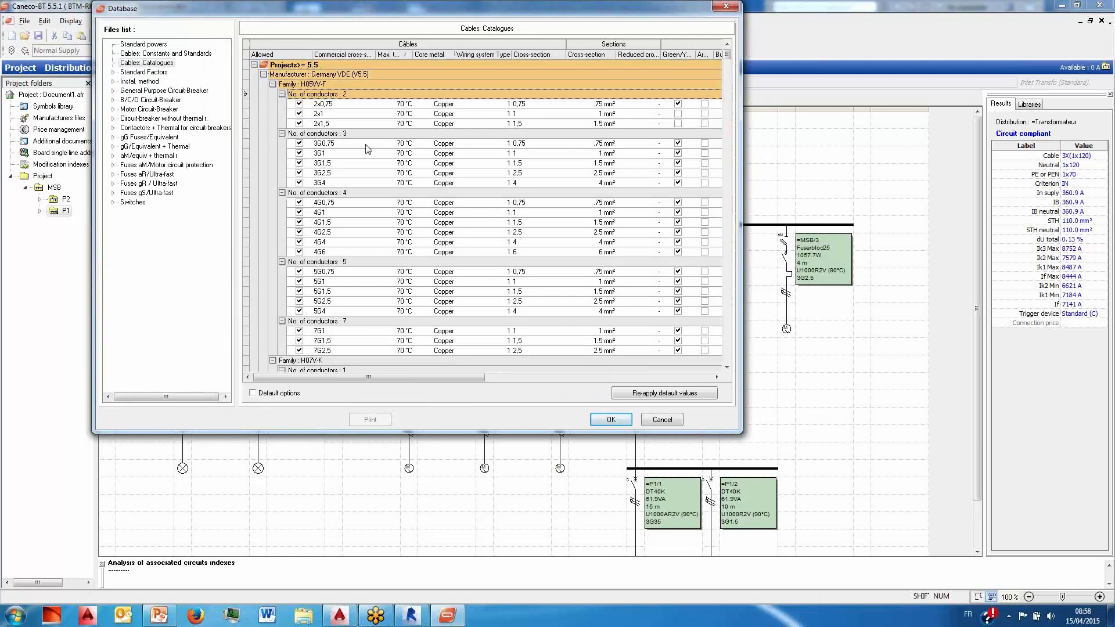
pyautogui.scroll(-20, 371, 154)
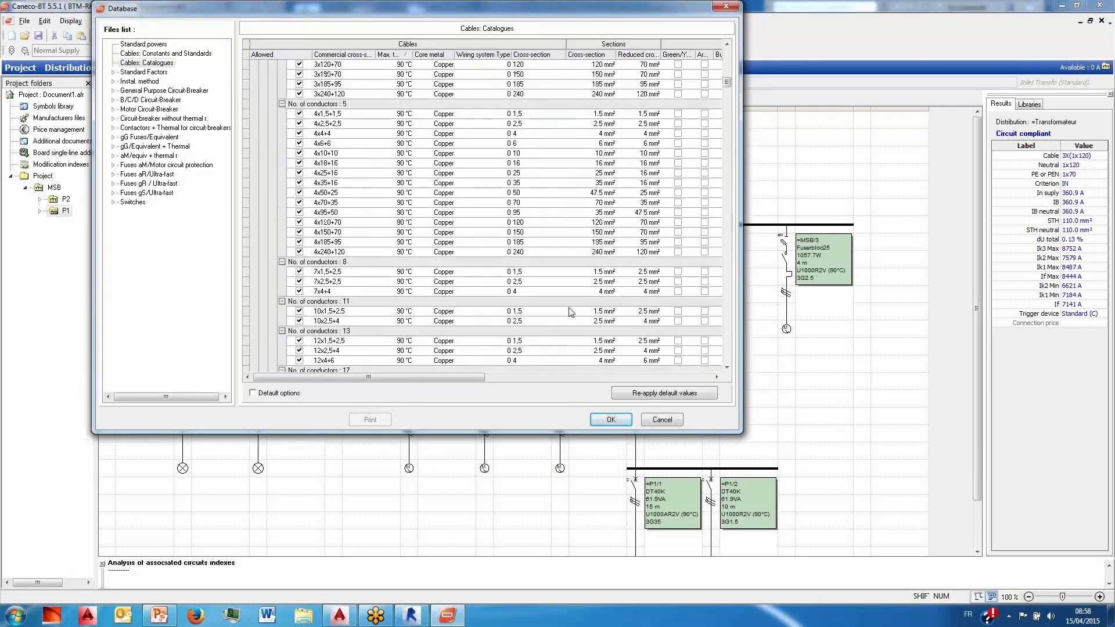
pyautogui.click(663, 420)
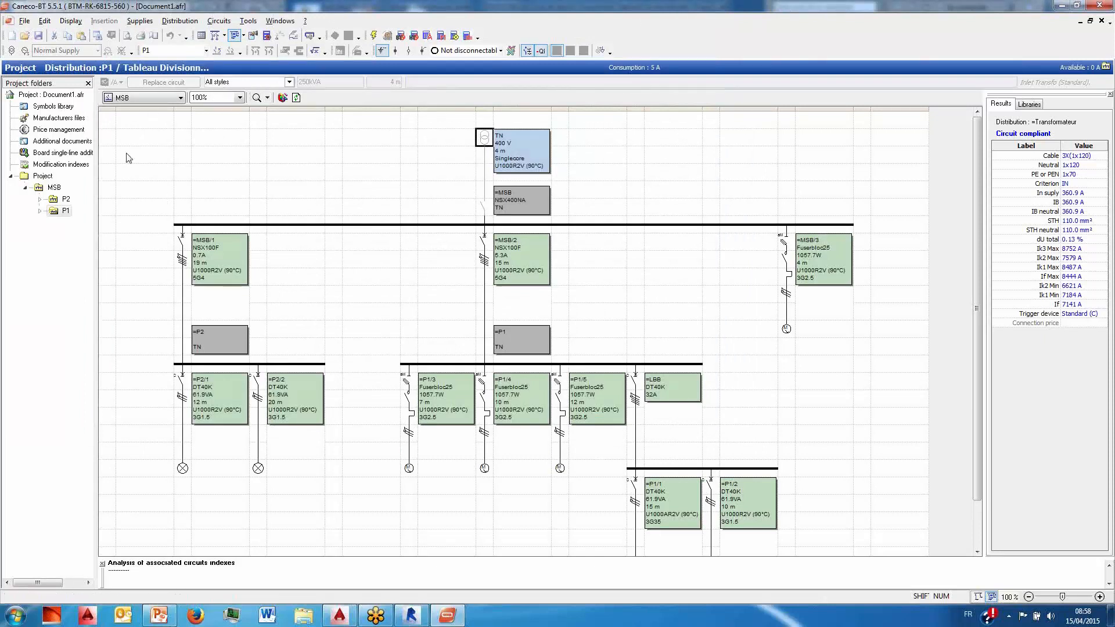
# - Start pre-determining the enclosure for the MSB distribution board, with Schneider Electric as manufacturer and Prisma P as range
pyautogui.click(54, 187)
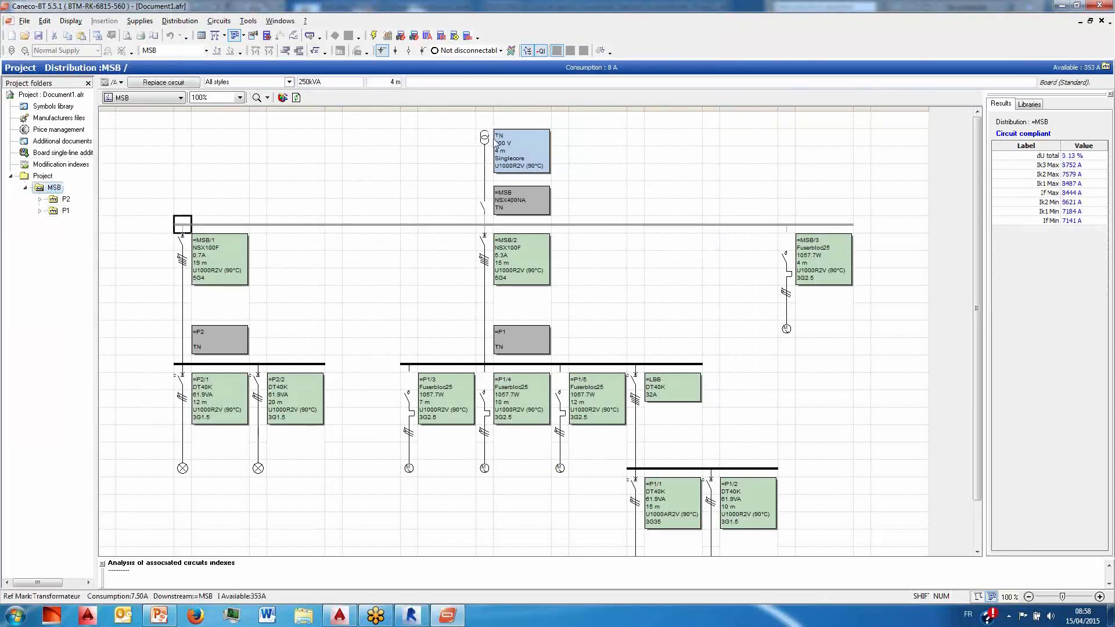
pyautogui.click(481, 207)
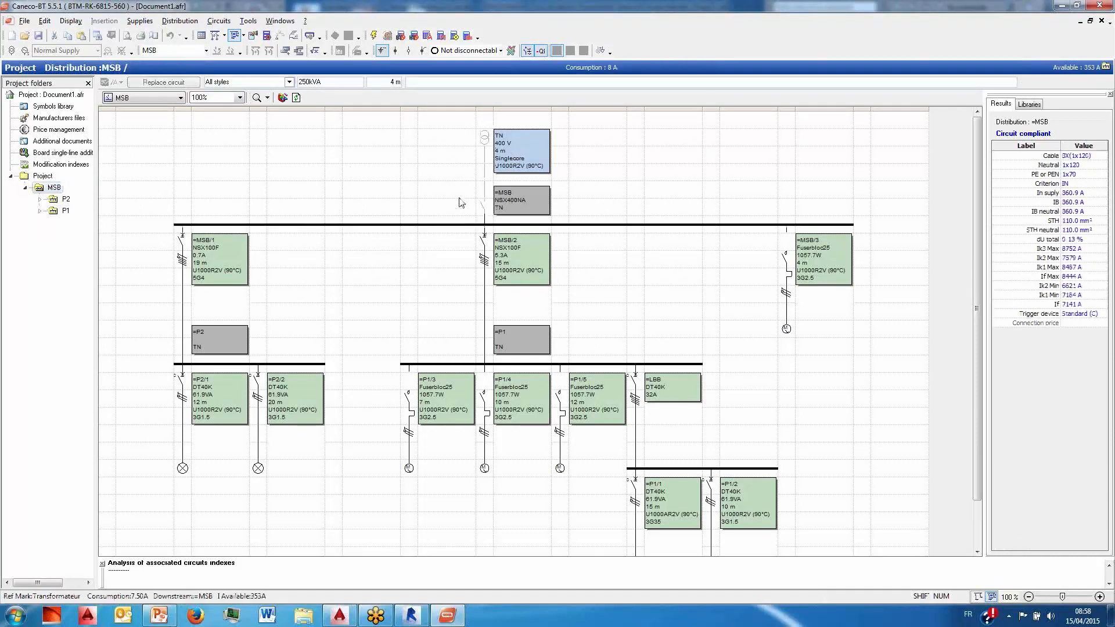
pyautogui.click(267, 36)
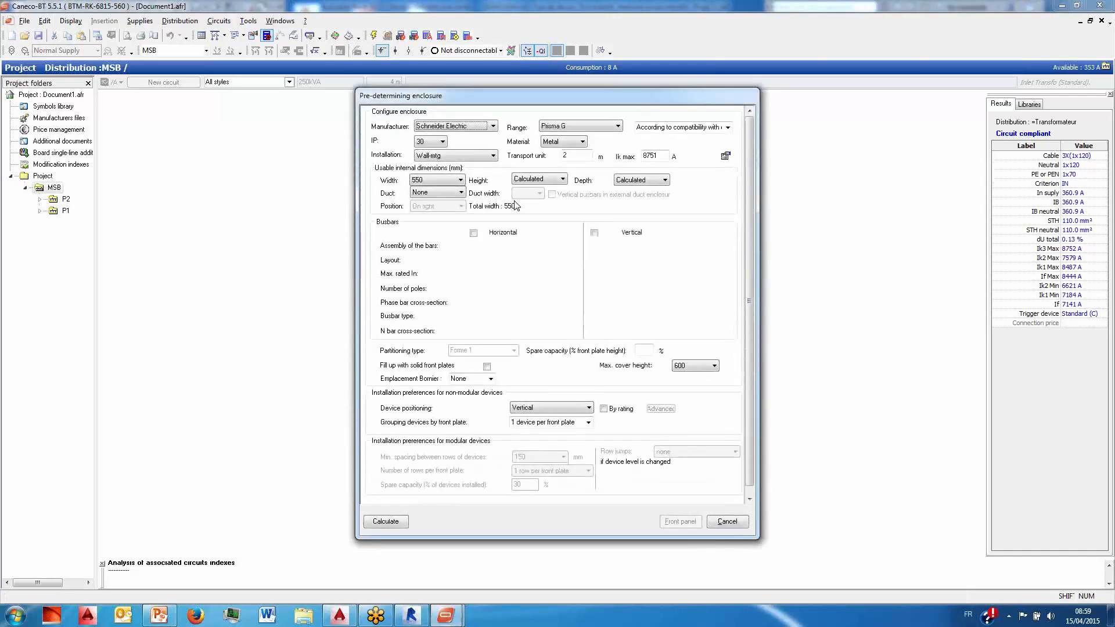
pyautogui.click(466, 128)
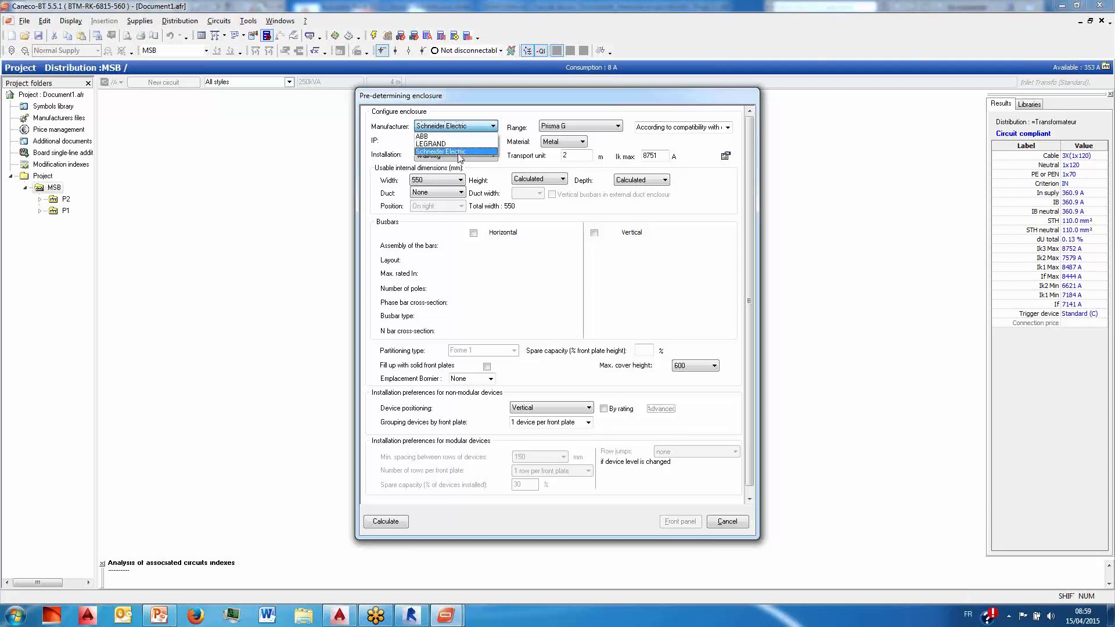
pyautogui.click(459, 152)
pyautogui.click(567, 128)
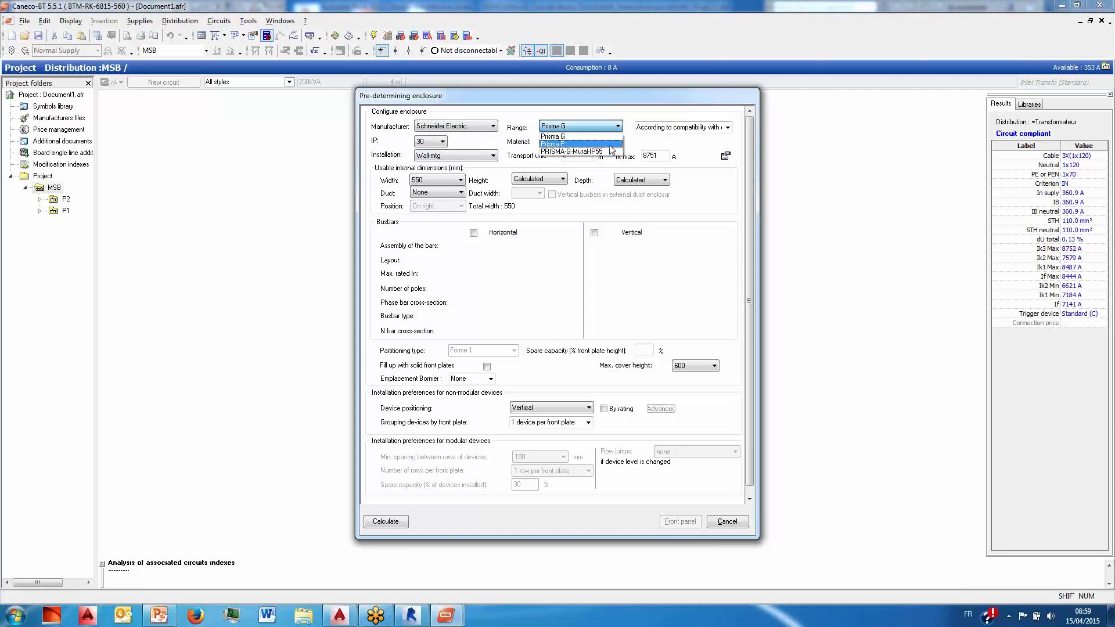
pyautogui.click(554, 143)
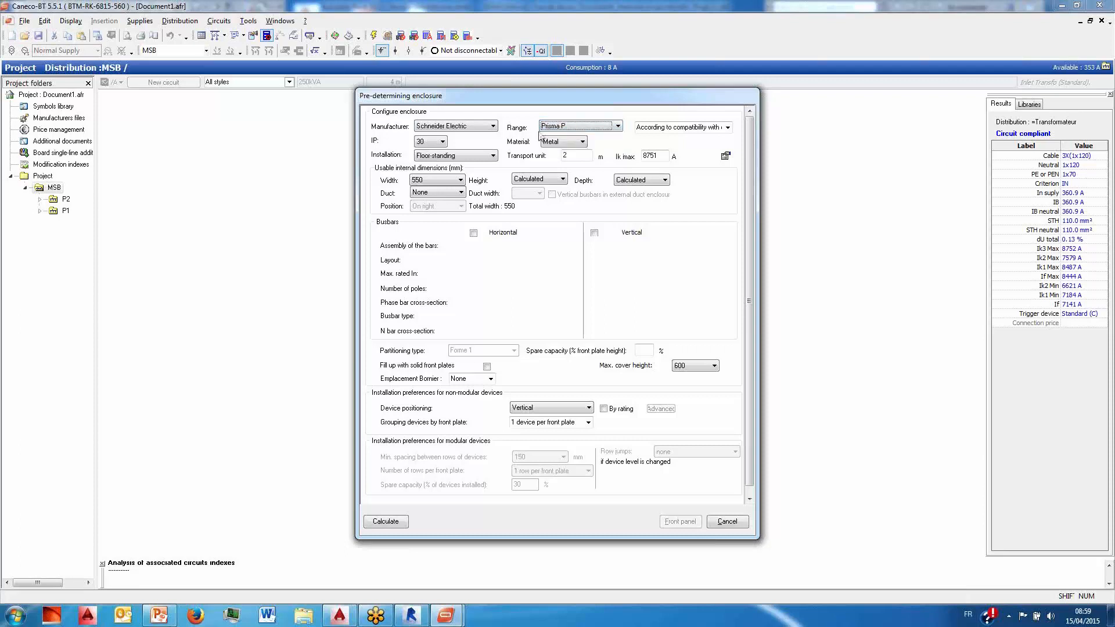
# - Set the MSB enclosure to IP 55 with vertical busbars, calculate it and review the automatic determination report
pyautogui.click(442, 141)
pyautogui.click(427, 169)
pyautogui.click(600, 233)
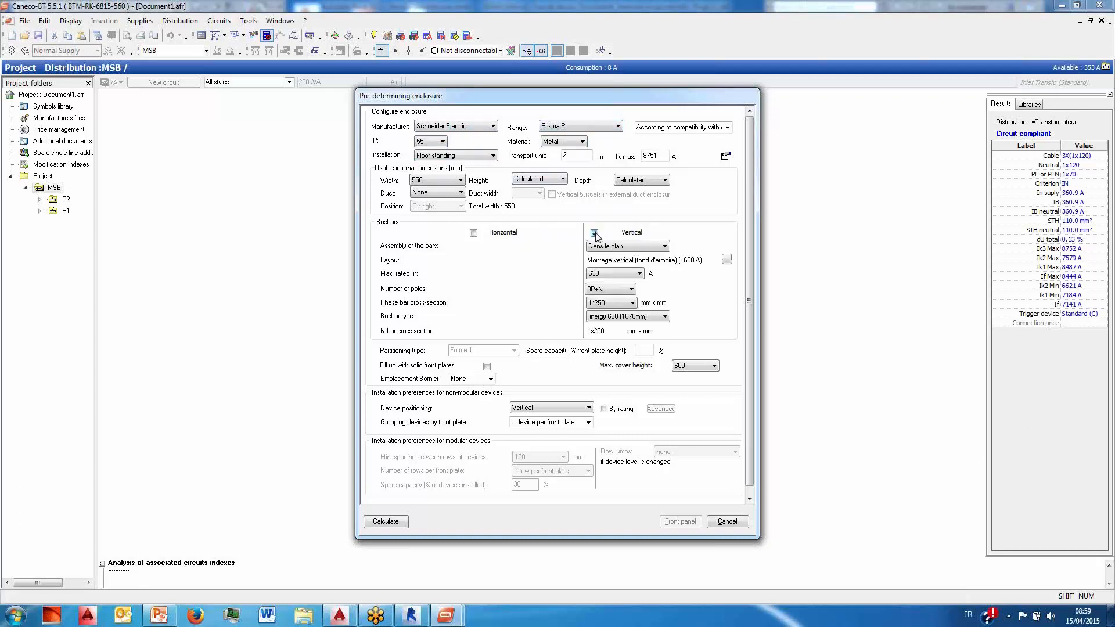
pyautogui.click(599, 232)
pyautogui.click(594, 233)
pyautogui.click(382, 524)
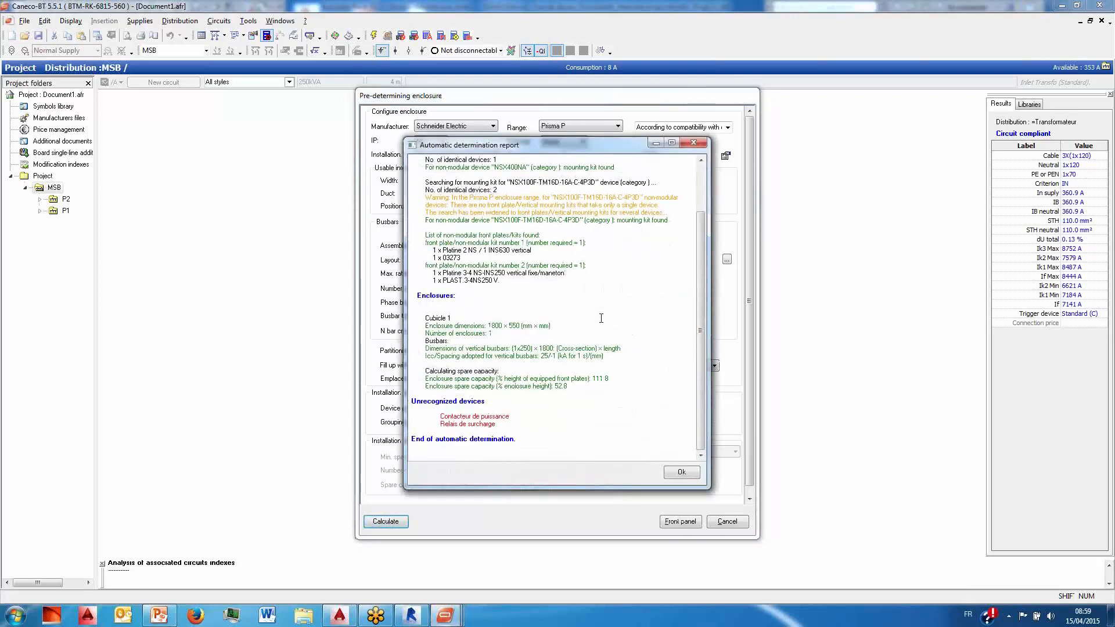
pyautogui.moveTo(699, 273)
pyautogui.mouseDown()
pyautogui.moveTo(700, 210)
pyautogui.moveTo(696, 286)
pyautogui.mouseUp()
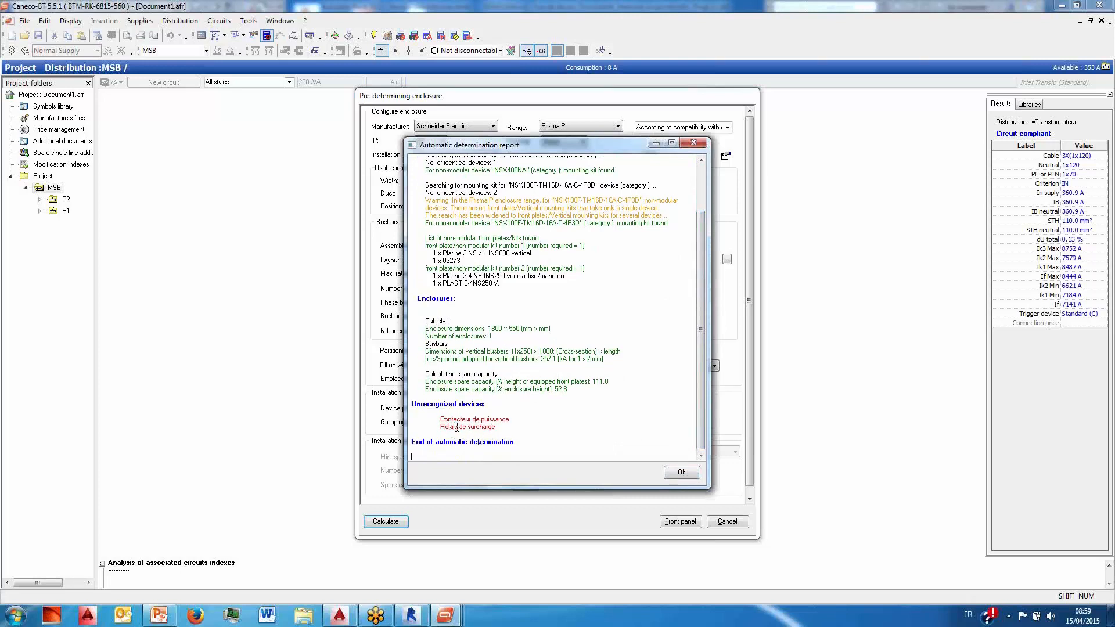
pyautogui.click(682, 472)
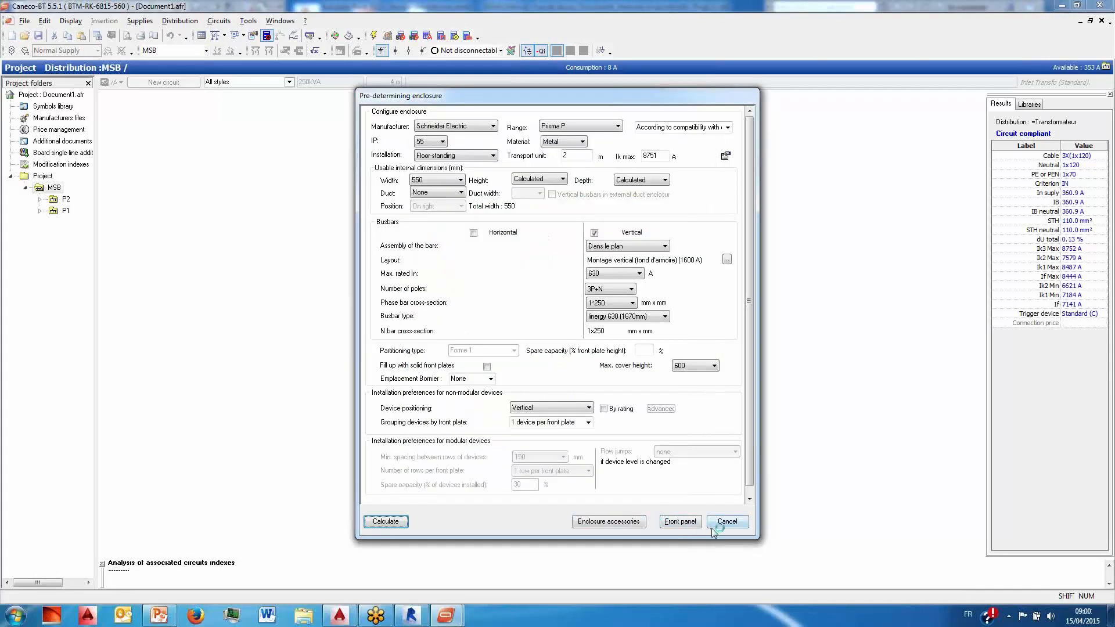
# - Display the MSB enclosure's front panel layout and examine its front plate, door and equipment views
pyautogui.click(680, 522)
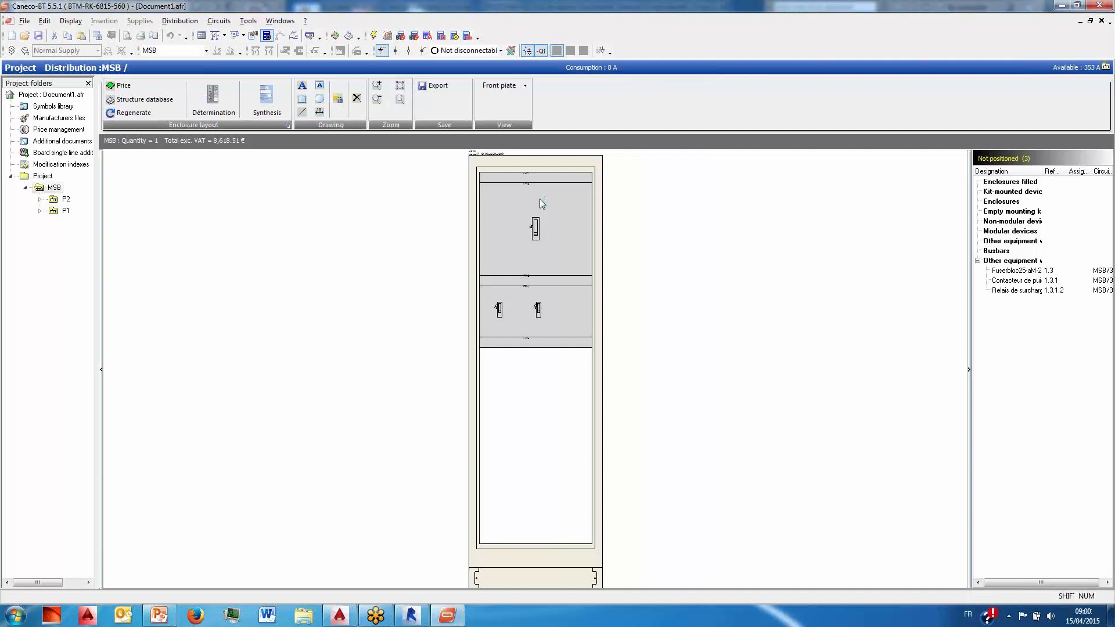
pyautogui.scroll(3, 502, 186)
pyautogui.scroll(-2, 520, 103)
pyautogui.click(527, 86)
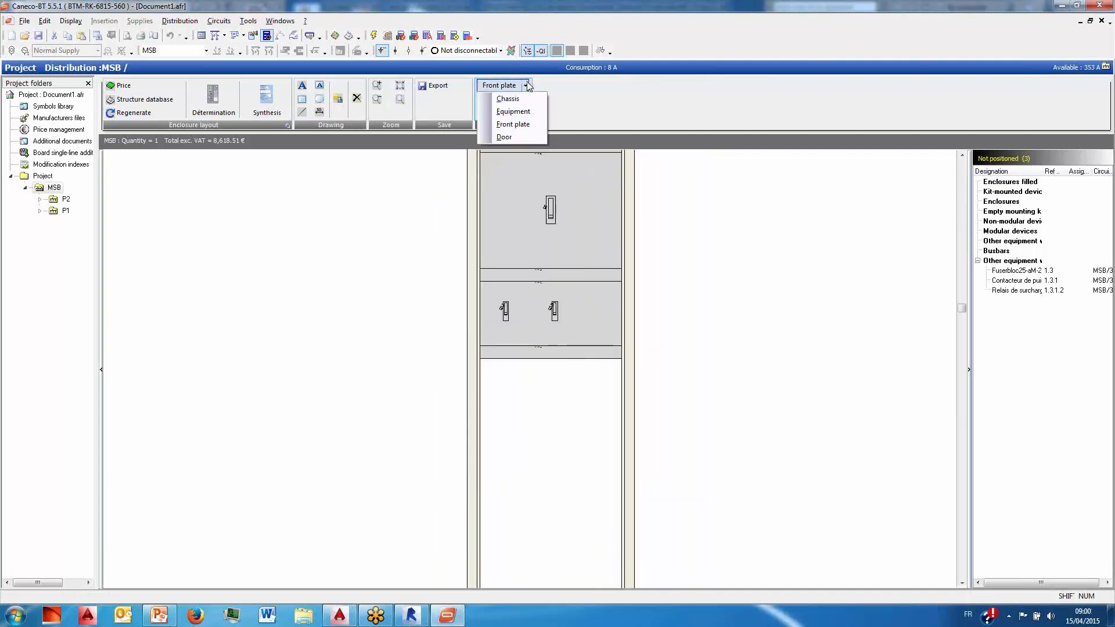
pyautogui.click(539, 146)
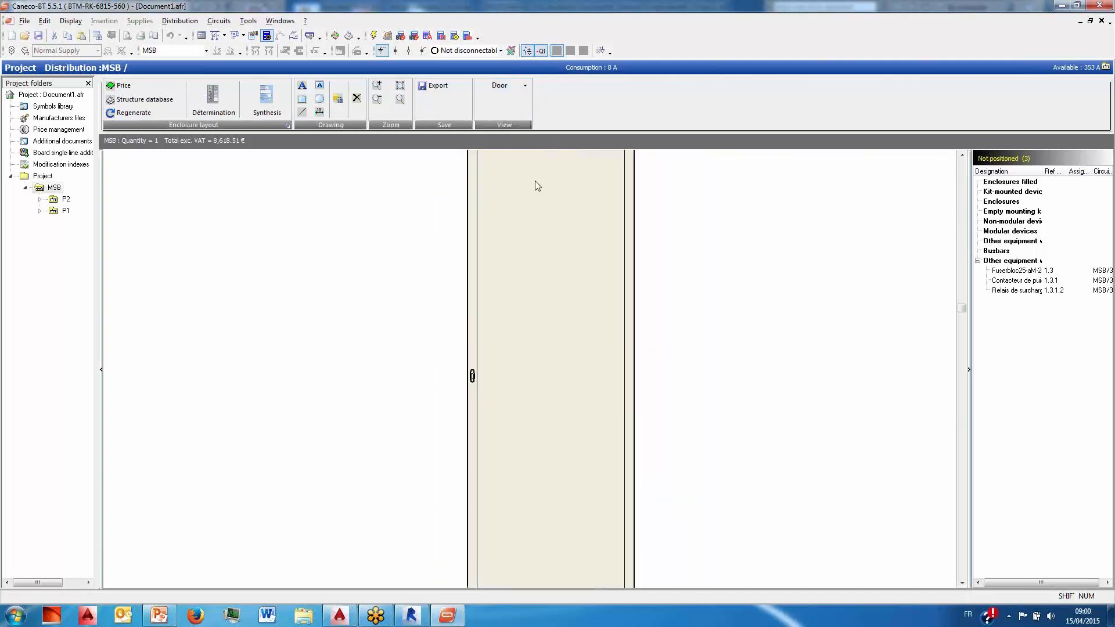
pyautogui.scroll(-3, 535, 184)
pyautogui.click(525, 85)
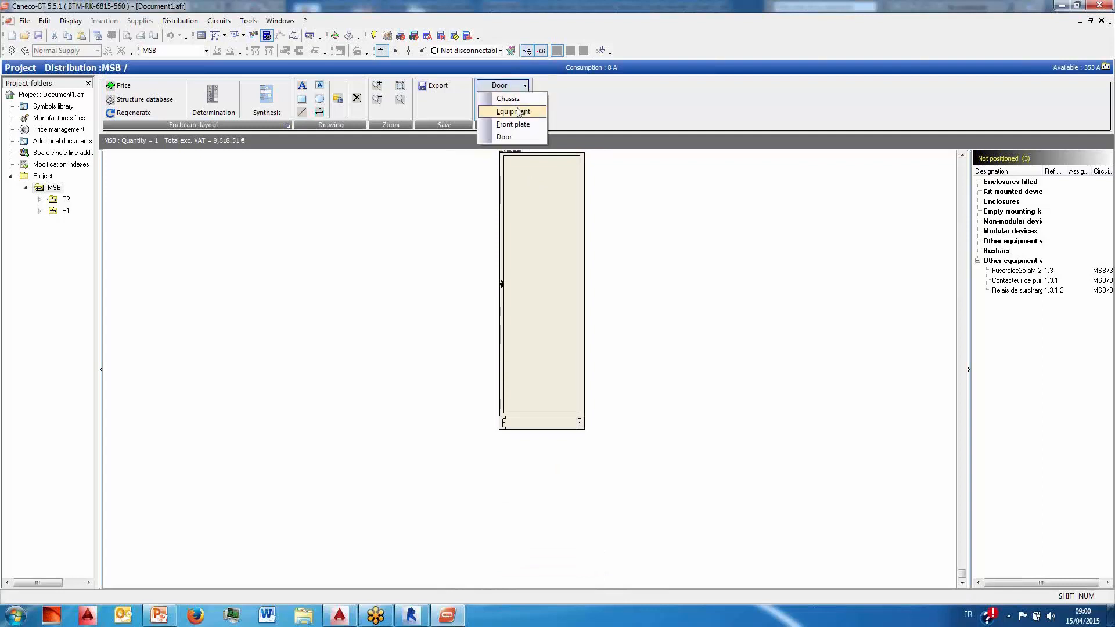
pyautogui.click(514, 111)
pyautogui.scroll(2, 548, 209)
pyautogui.scroll(-1, 549, 209)
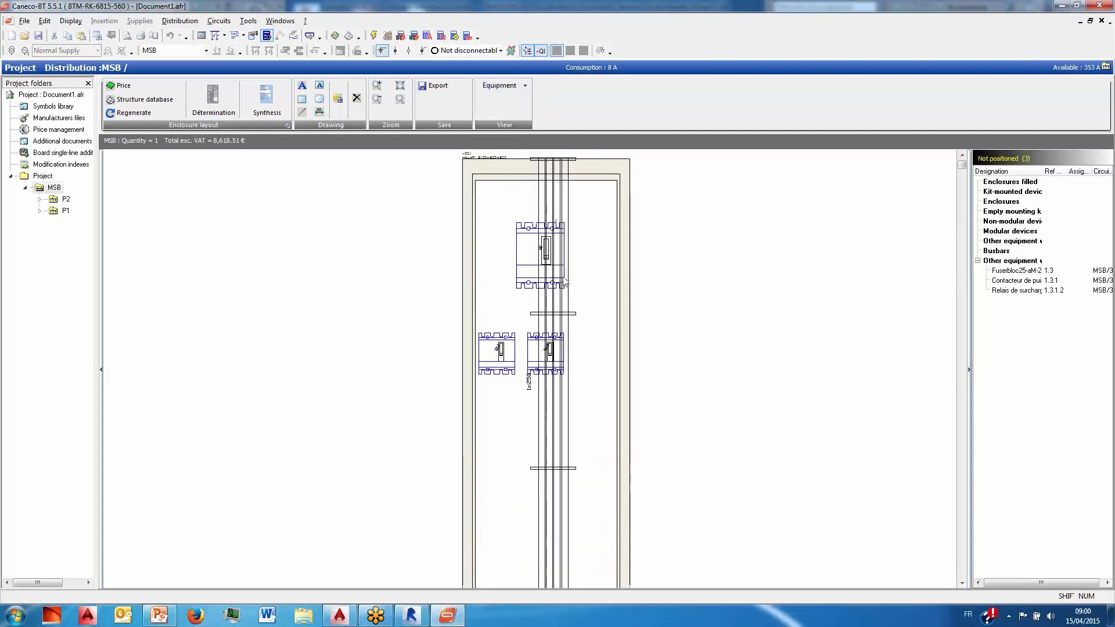
pyautogui.scroll(-1, 566, 226)
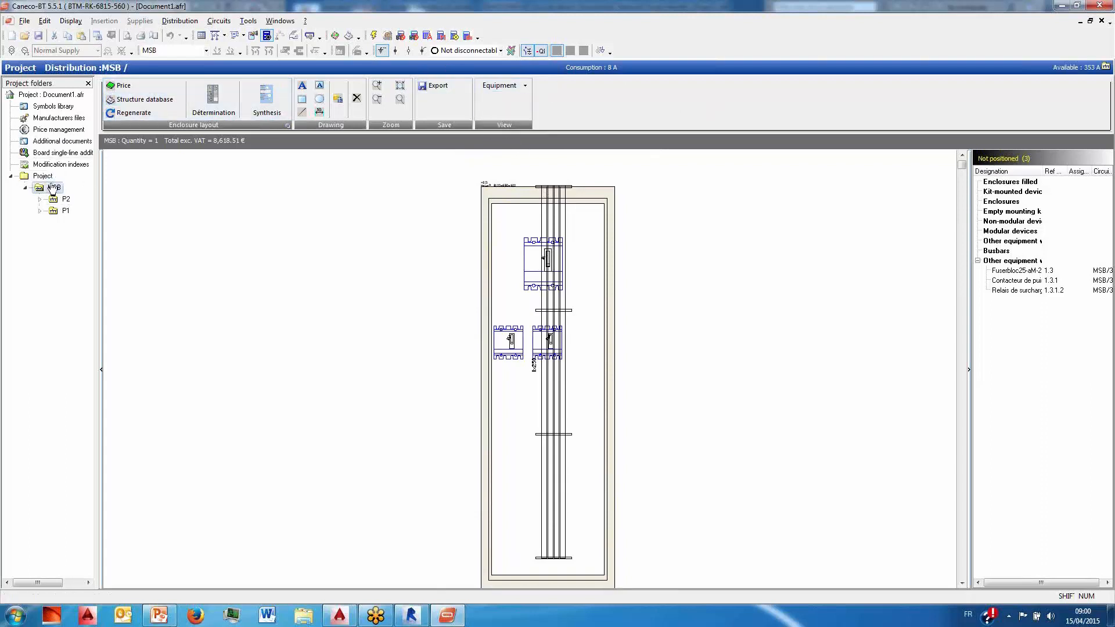
# - Review the MSB equipment price list, expanding the NSX400NA and both NSX100F devices to show their components, references and prices
pyautogui.click(254, 36)
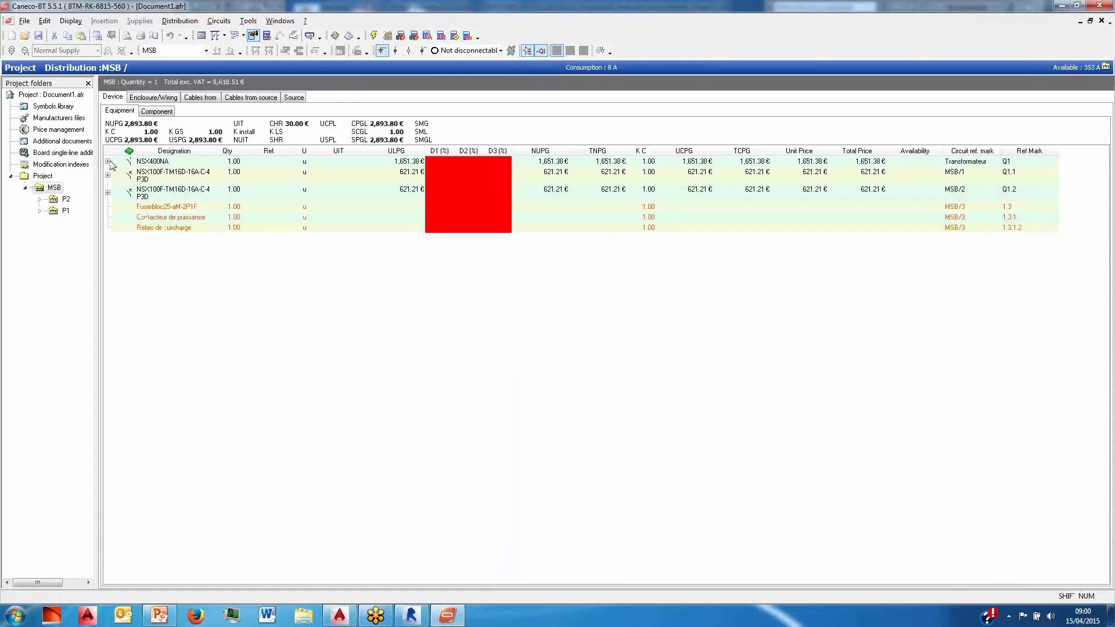
pyautogui.click(107, 161)
pyautogui.click(107, 207)
pyautogui.click(107, 251)
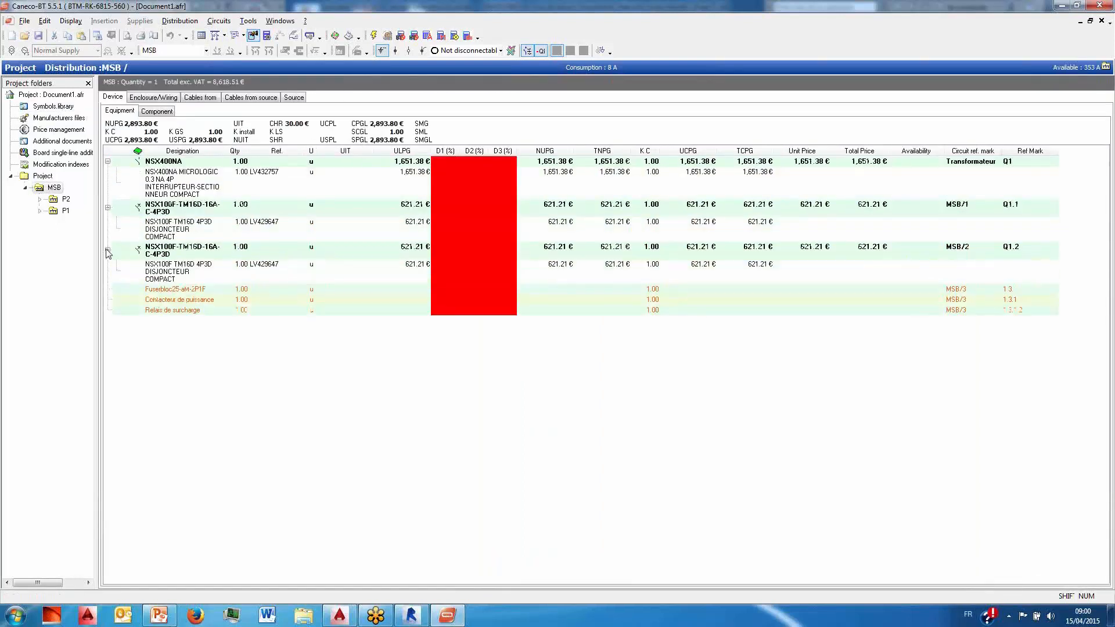
pyautogui.click(450, 162)
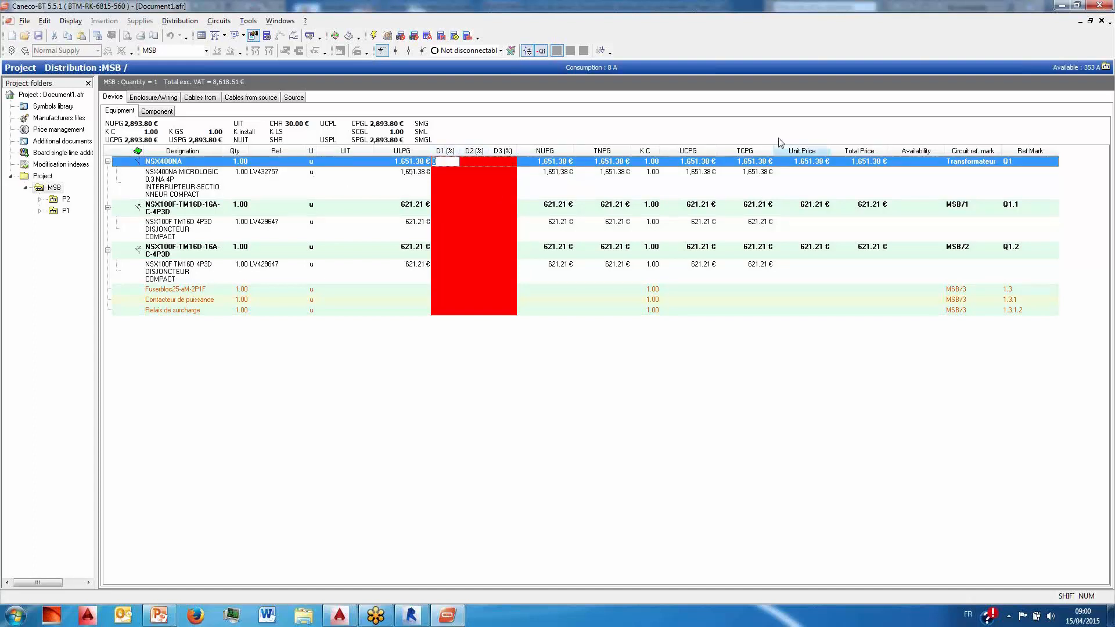
pyautogui.click(714, 196)
pyautogui.click(715, 210)
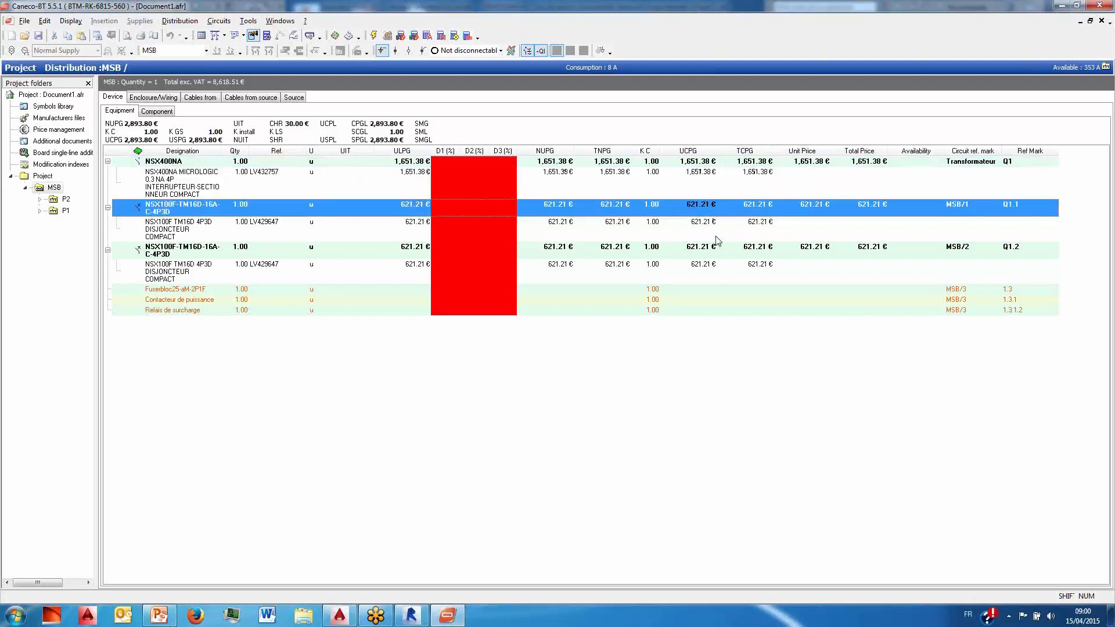
pyautogui.click(717, 250)
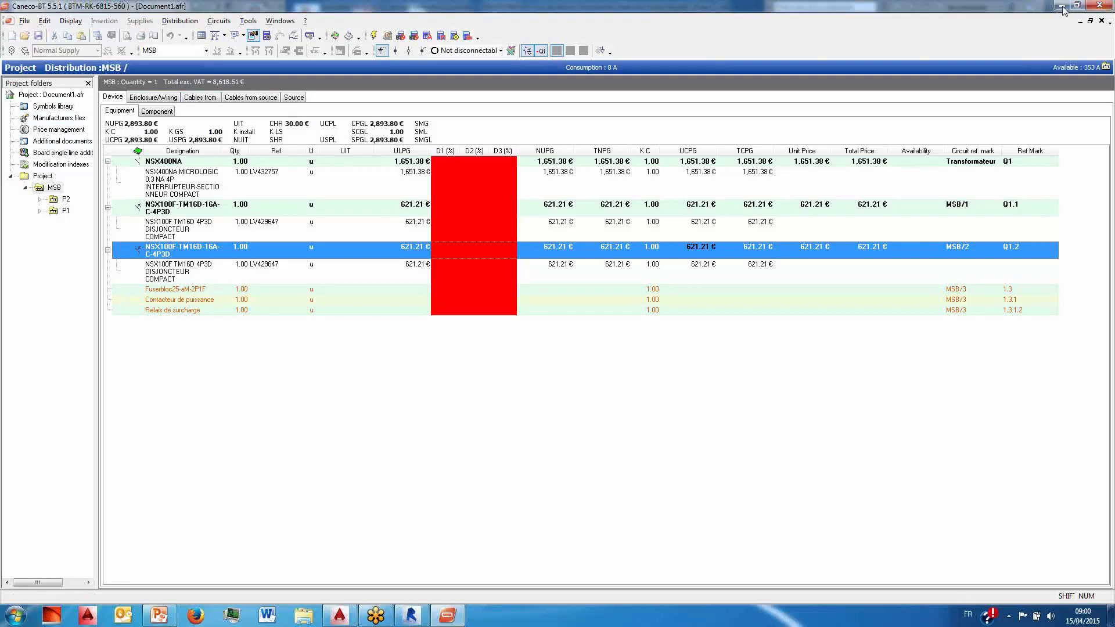
# - Close Caneco BT, return to Revit and open the Niveau 0 - Eclairage floor plan
pyautogui.click(1101, 6)
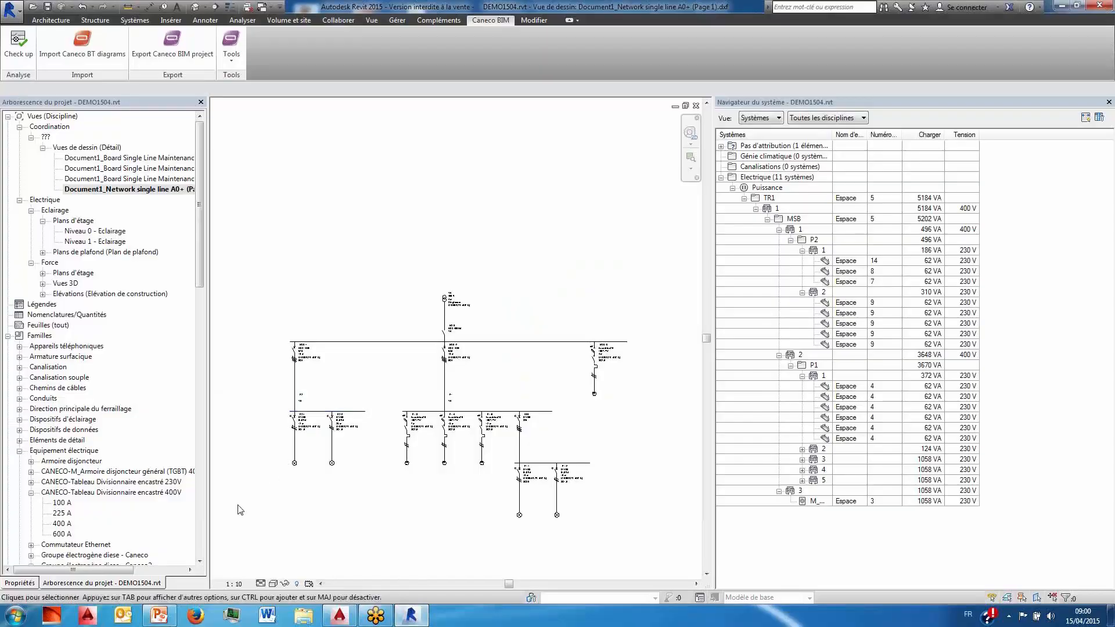
pyautogui.click(13, 583)
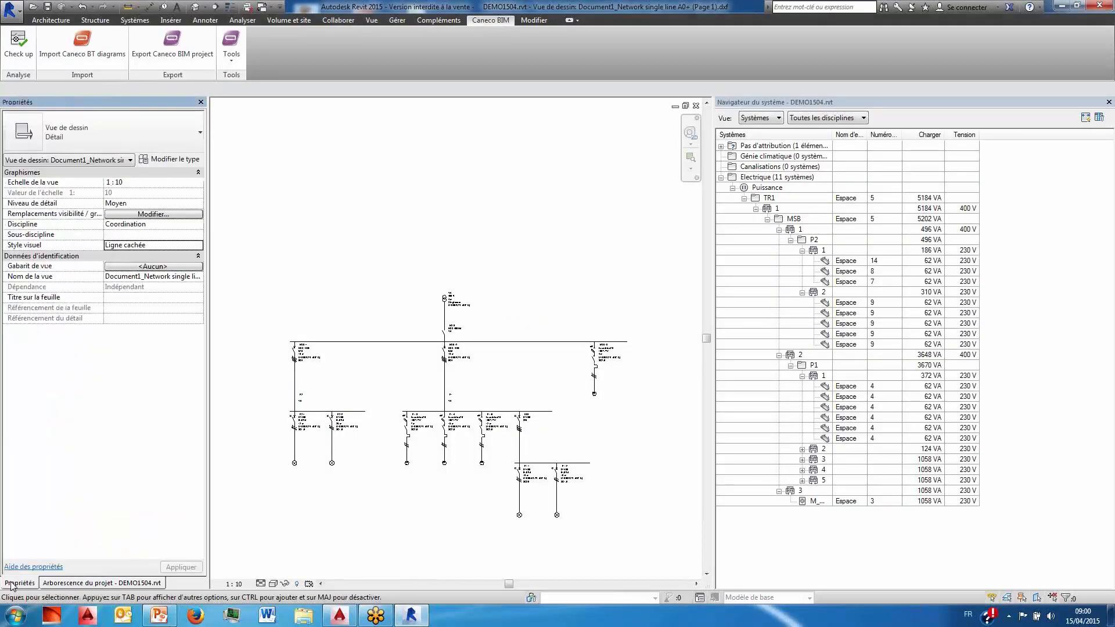
pyautogui.click(81, 583)
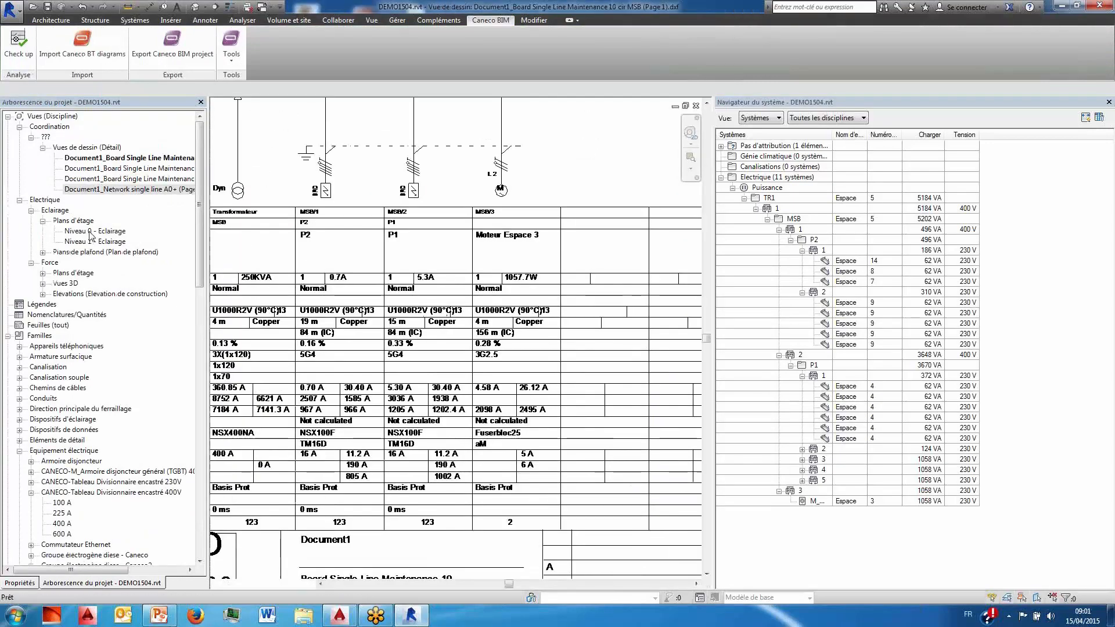
pyautogui.doubleClick(95, 231)
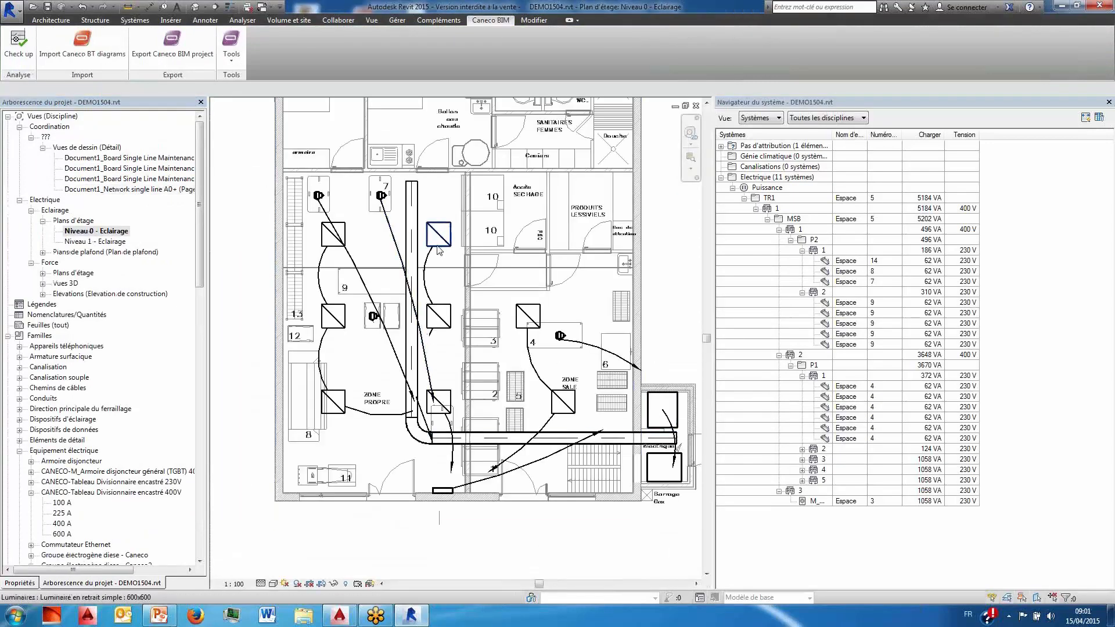
# - Inspect the Caneco protection and cable properties of circuit 2 on board P2, and deselect it
pyautogui.click(822, 292)
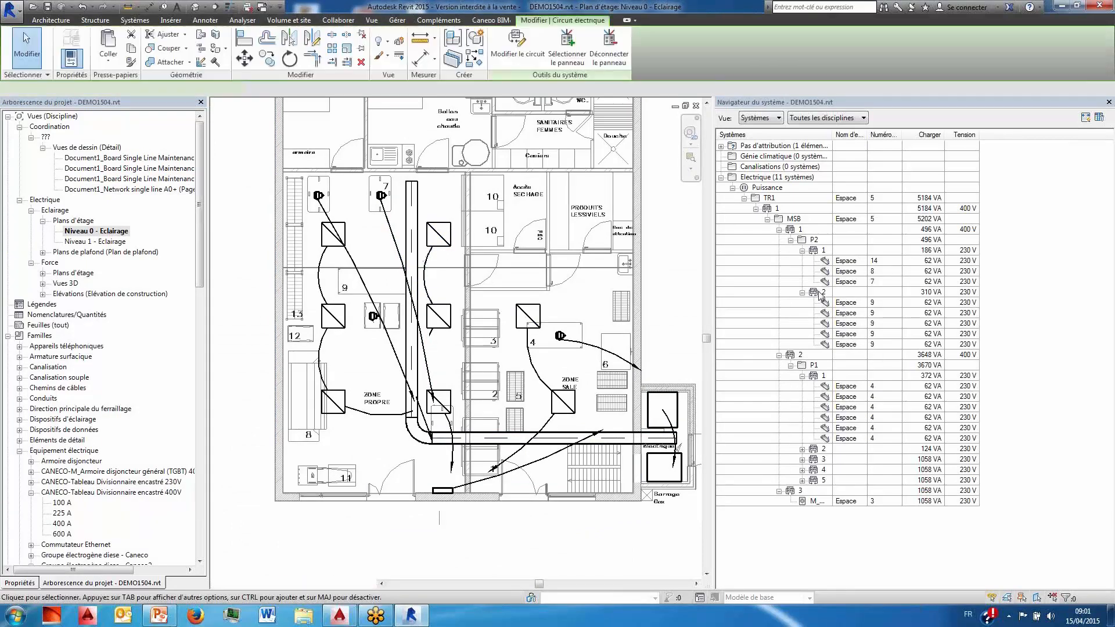
pyautogui.press('Escape')
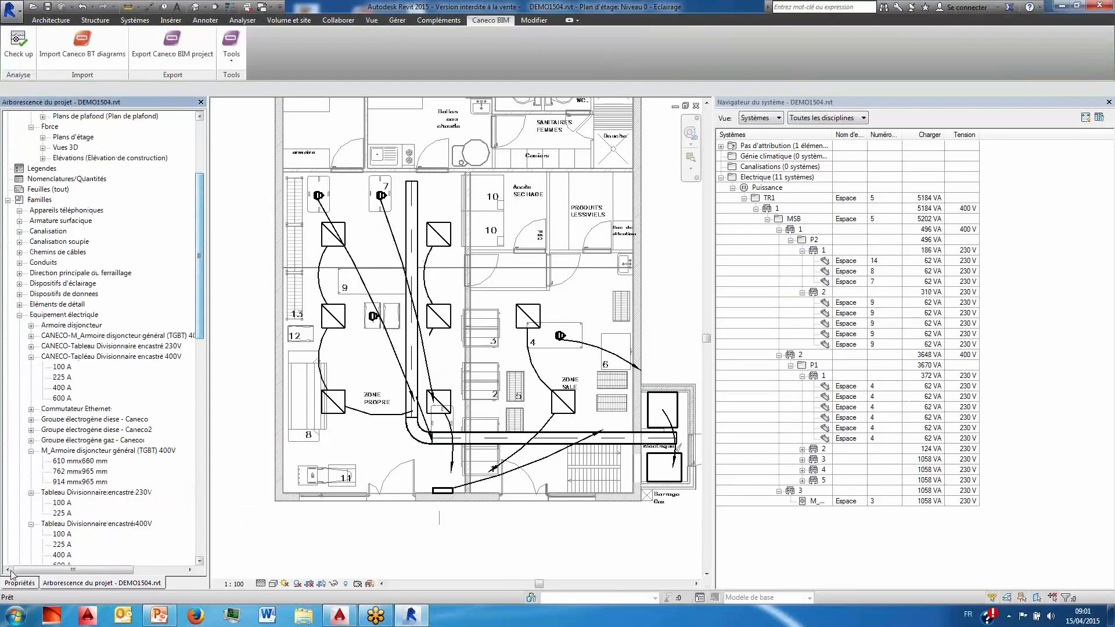
pyautogui.click(17, 583)
pyautogui.scroll(-1, 185, 279)
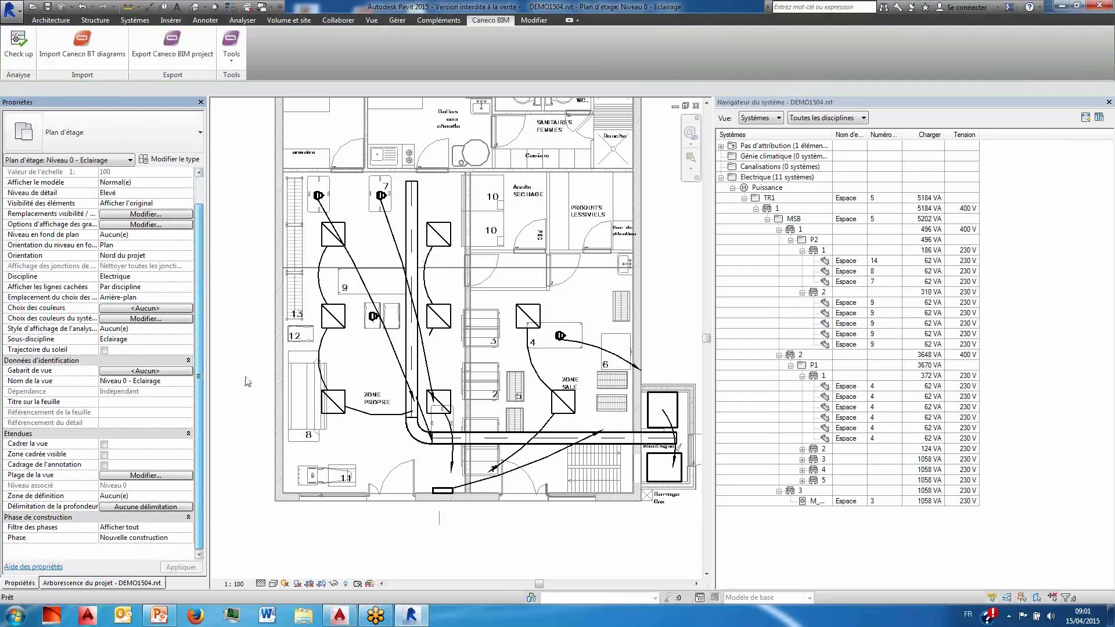
pyautogui.click(815, 292)
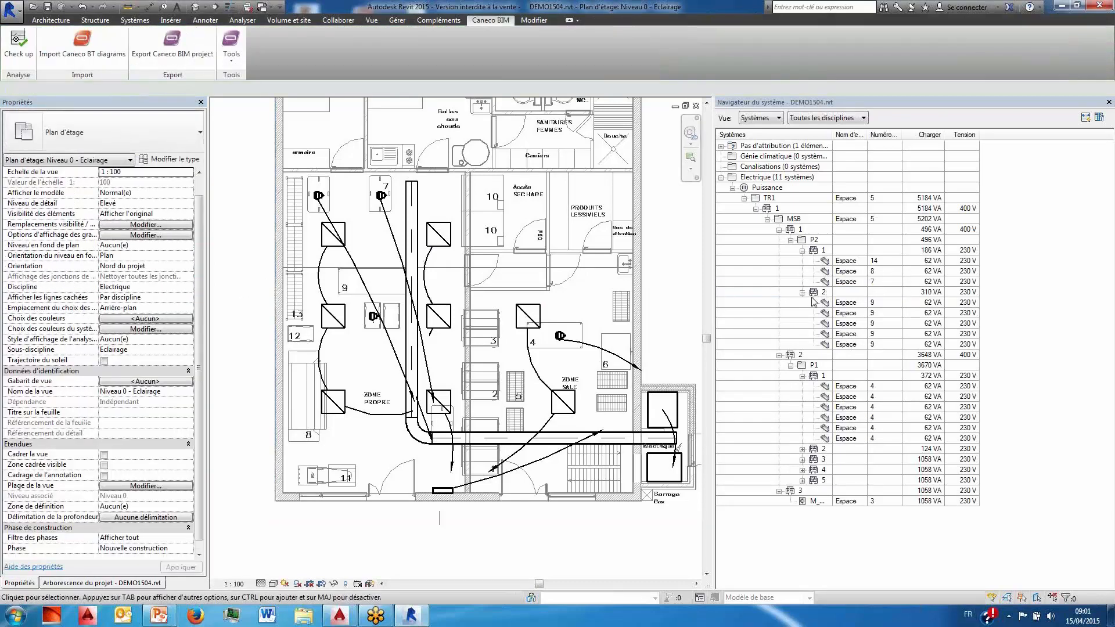
pyautogui.click(815, 293)
pyautogui.moveTo(203, 234); pyautogui.dragTo(200, 388)
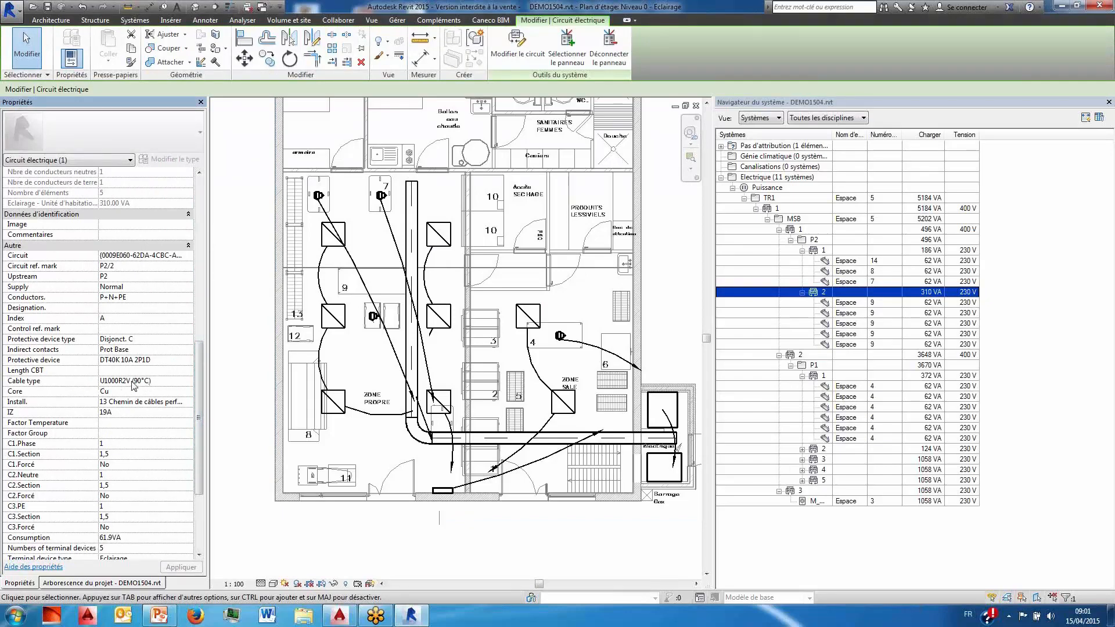
pyautogui.click(119, 360)
pyautogui.click(604, 281)
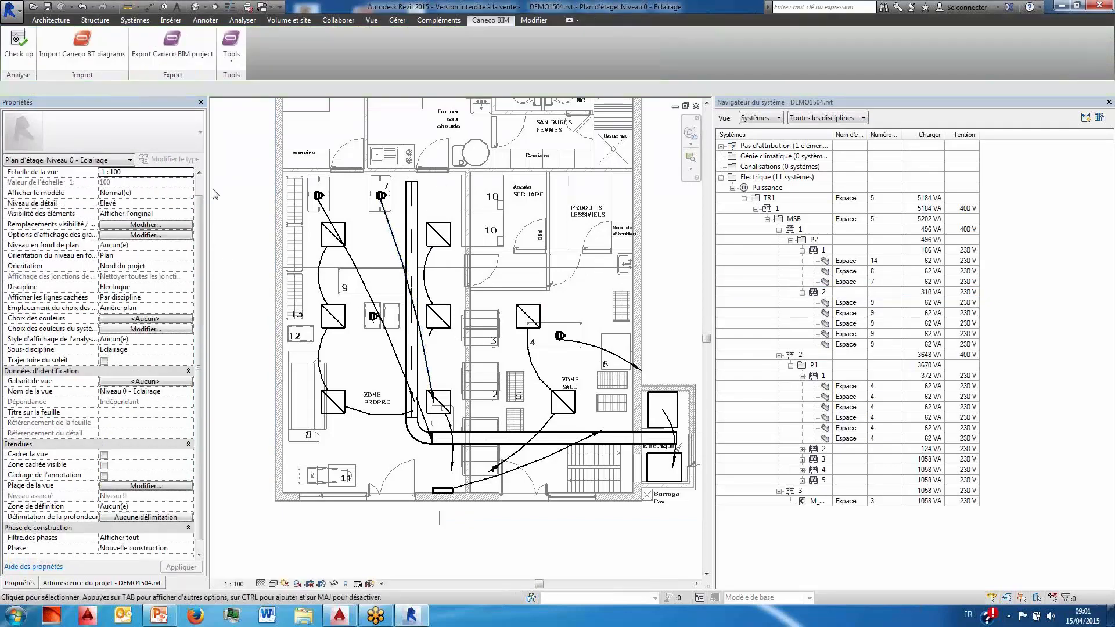
# - Show the building in the default 3D view and run the Caneco BIM project check-up
pyautogui.moveTo(256, 187); pyautogui.dragTo(265, 217, button='middle')
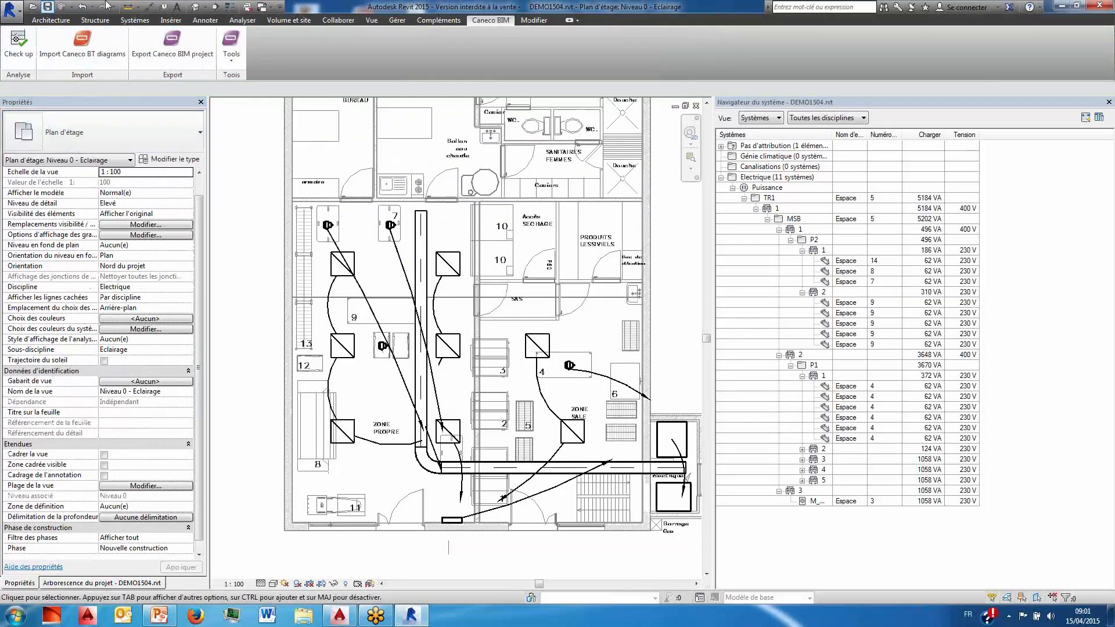
pyautogui.click(205, 7)
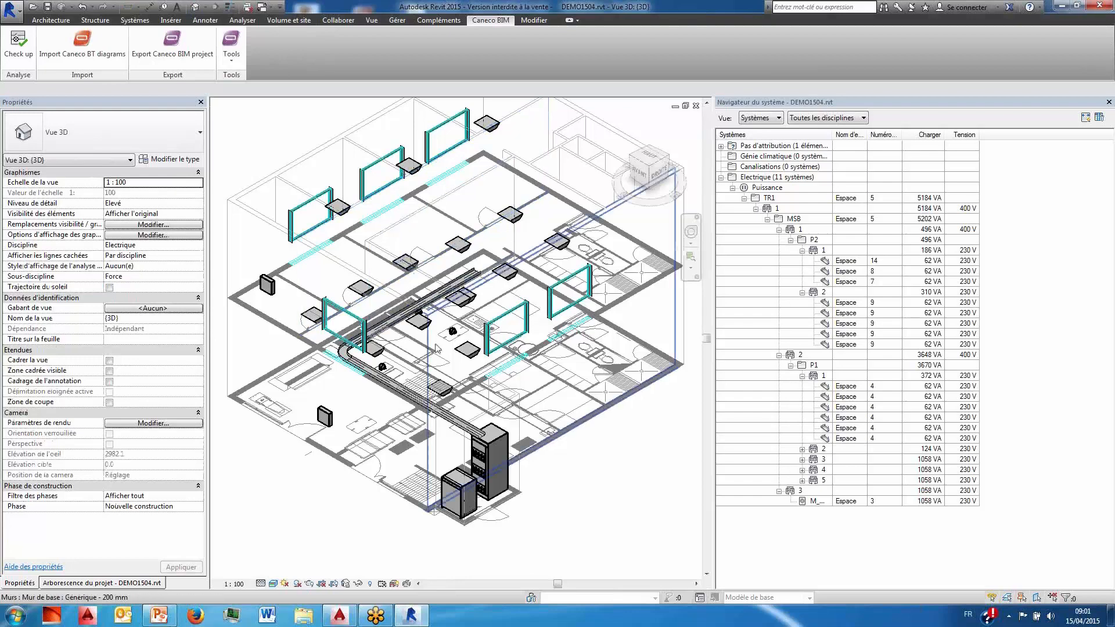
pyautogui.click(21, 58)
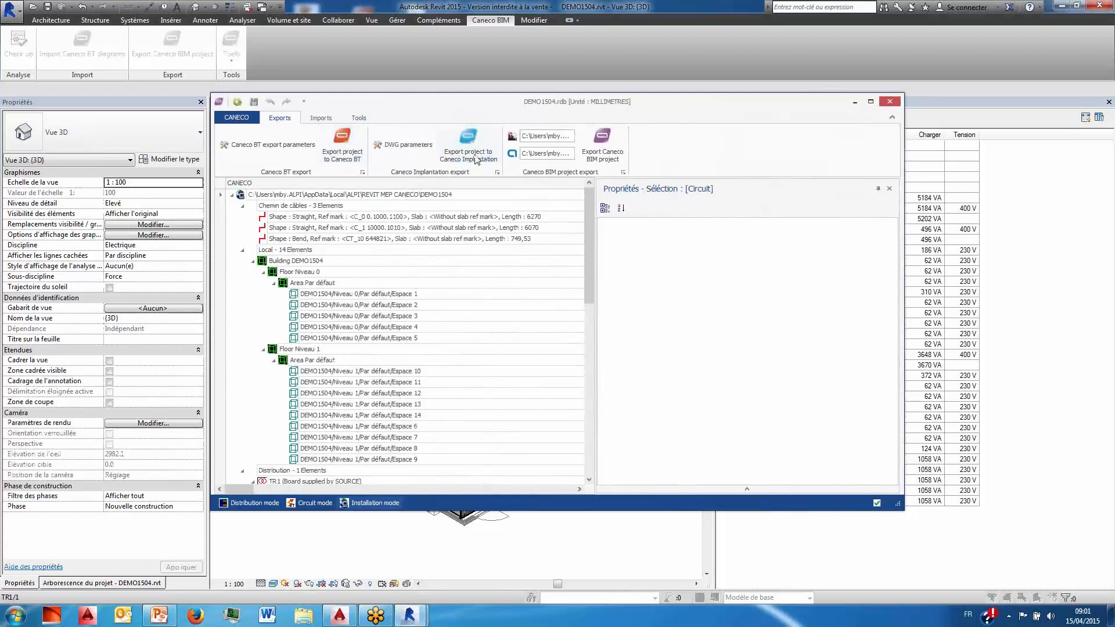
# - Export the project to Caneco Implantation as DEMO1504.bimelec in the REVIT DEMO1504 folder on the desktop
pyautogui.click(470, 156)
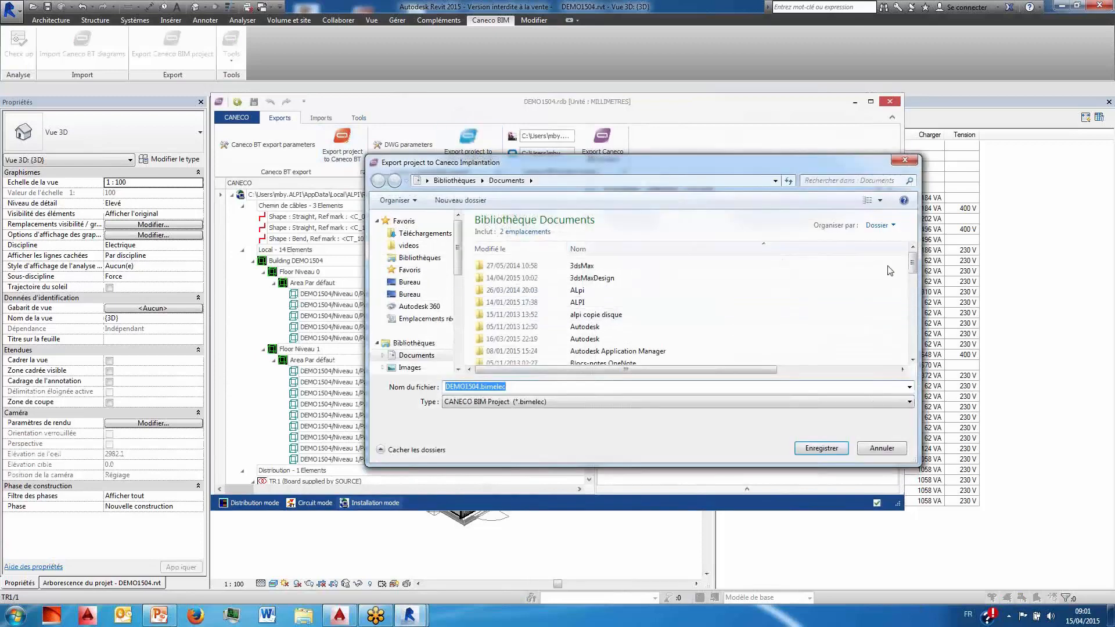
pyautogui.click(414, 282)
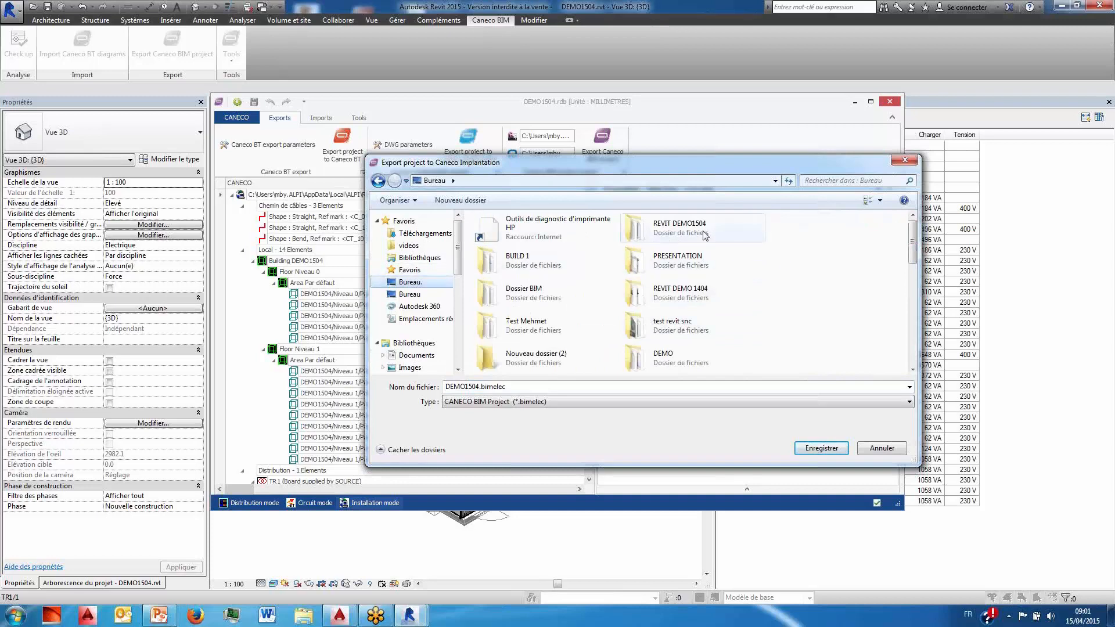
pyautogui.doubleClick(678, 227)
pyautogui.click(519, 387)
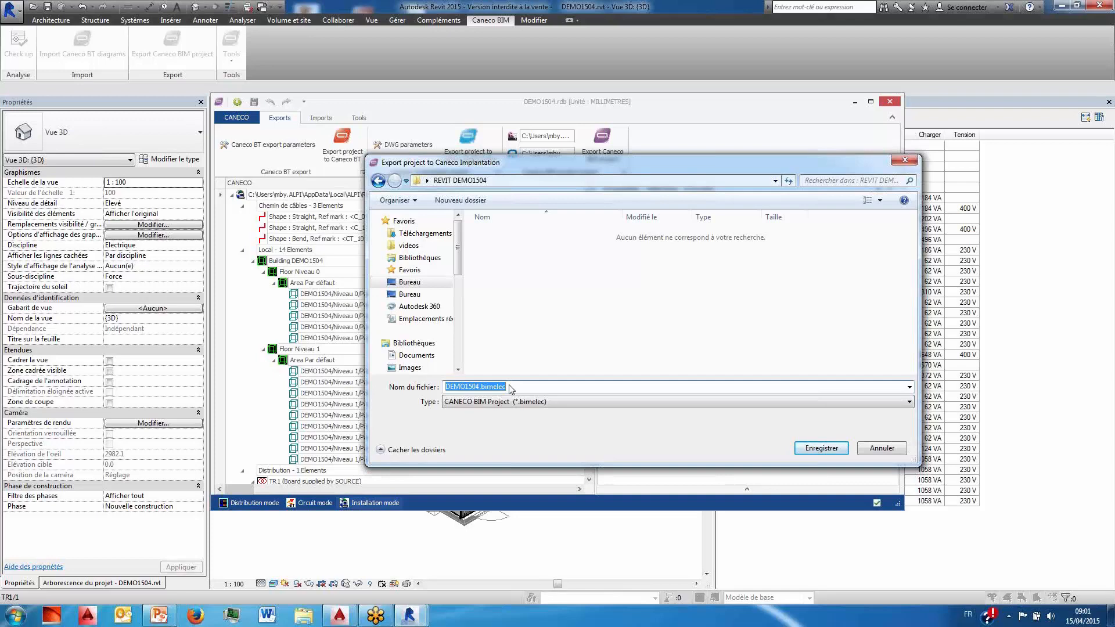
pyautogui.click(821, 448)
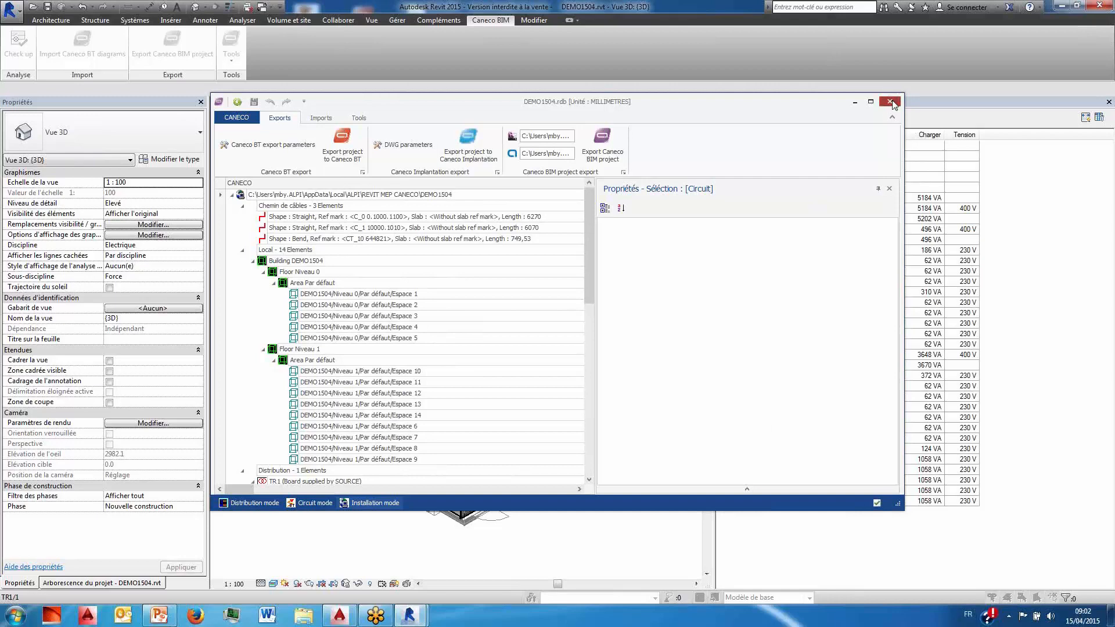
# - Switch to AutoCAD MEP, close Caneco Explorer and exit the program, forcing it to close
pyautogui.click(340, 616)
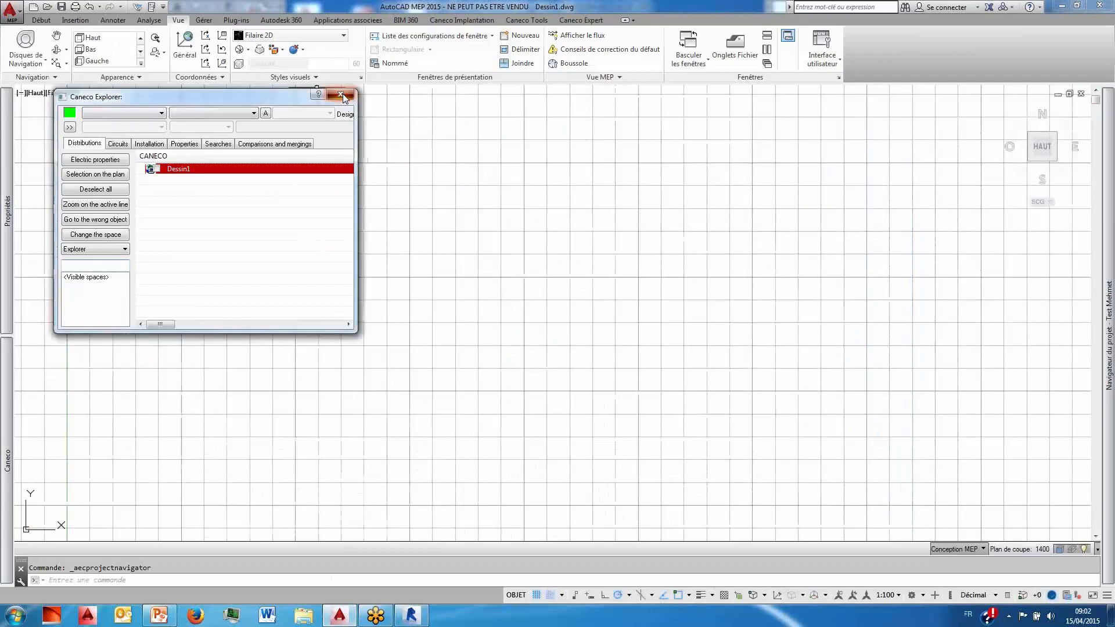
pyautogui.moveTo(261, 97); pyautogui.dragTo(677, 21)
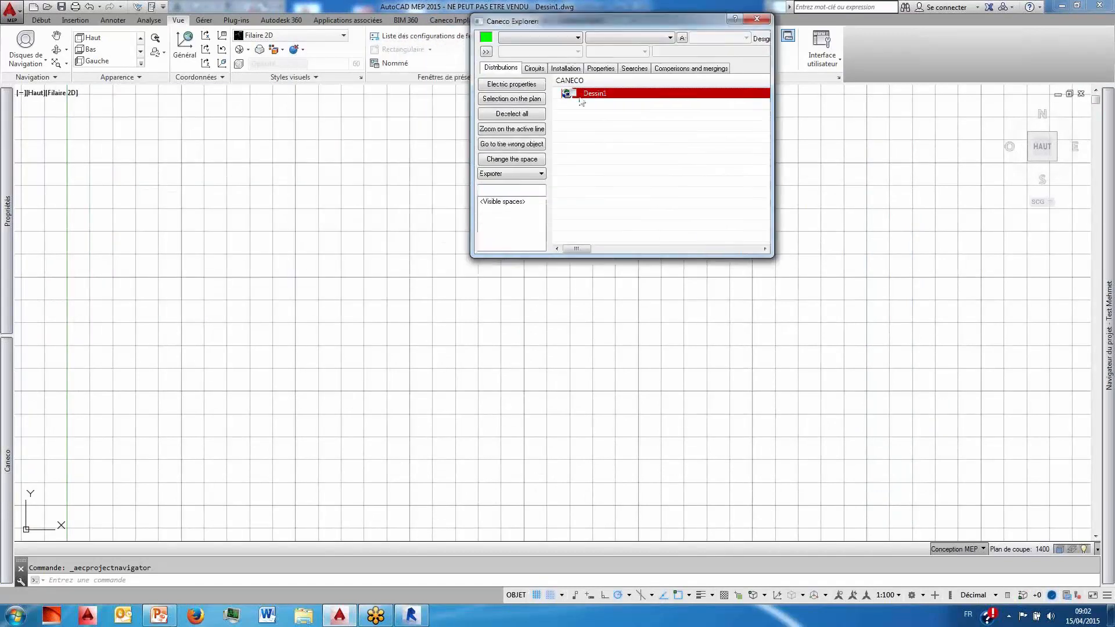
pyautogui.moveTo(10, 418)
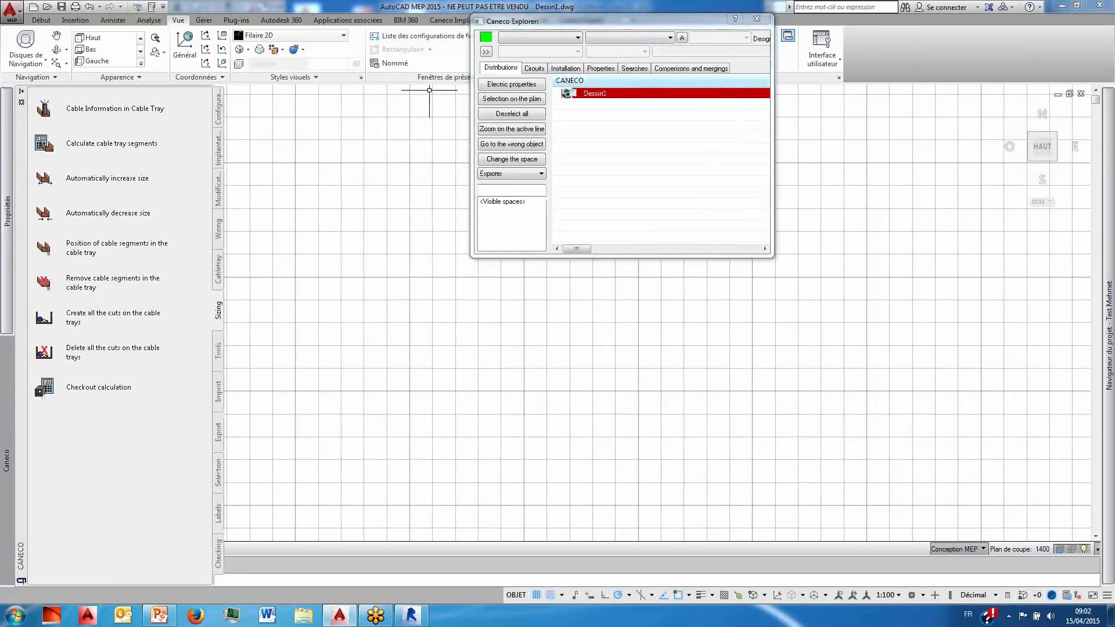
pyautogui.click(758, 21)
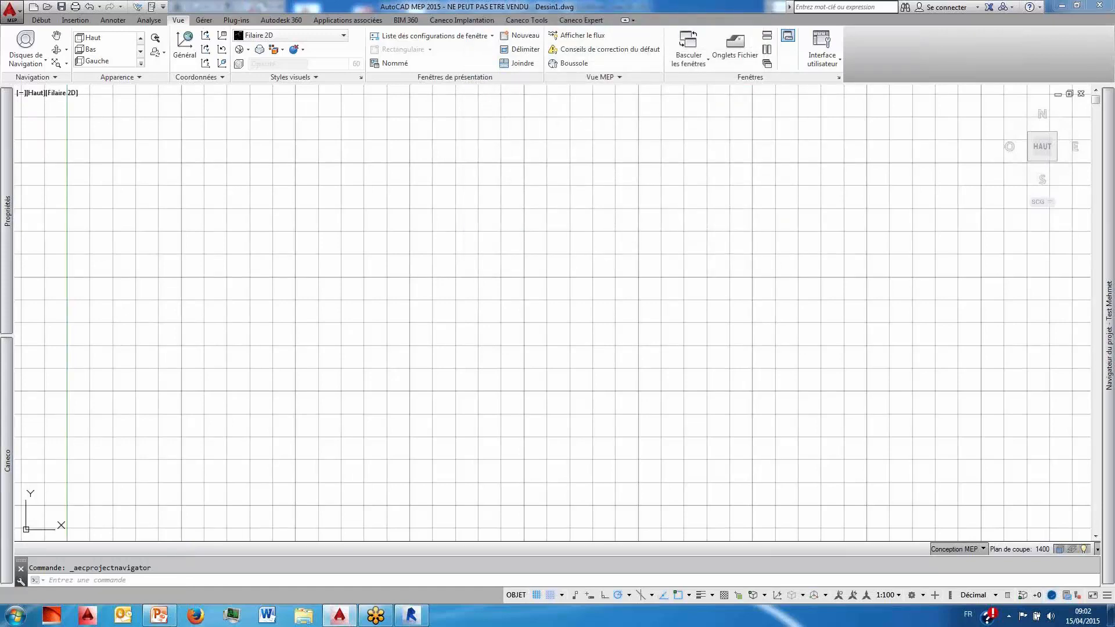
pyautogui.click(1099, 6)
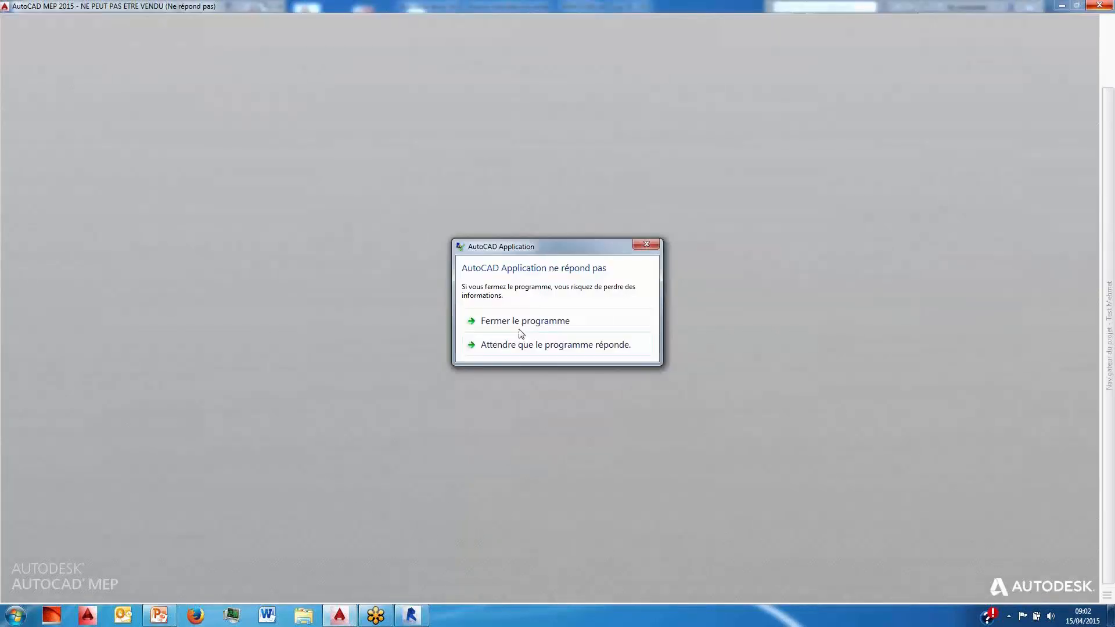
pyautogui.click(519, 327)
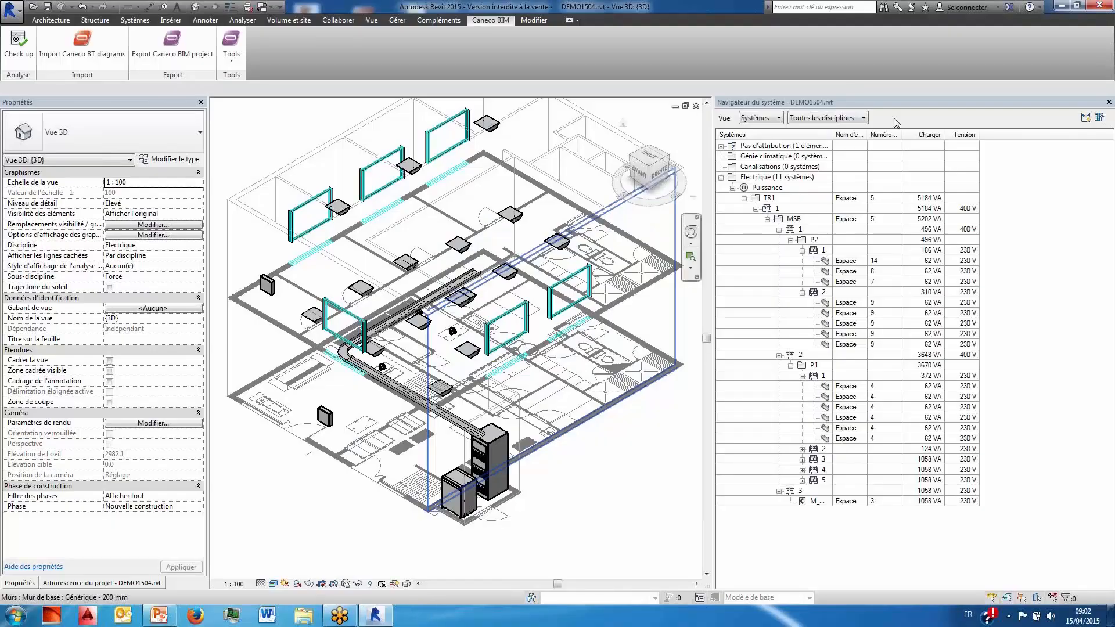
# - Open the Caneco Implantation launcher from the desktop and set the Caneco Implantation language to Français
pyautogui.click(1067, 5)
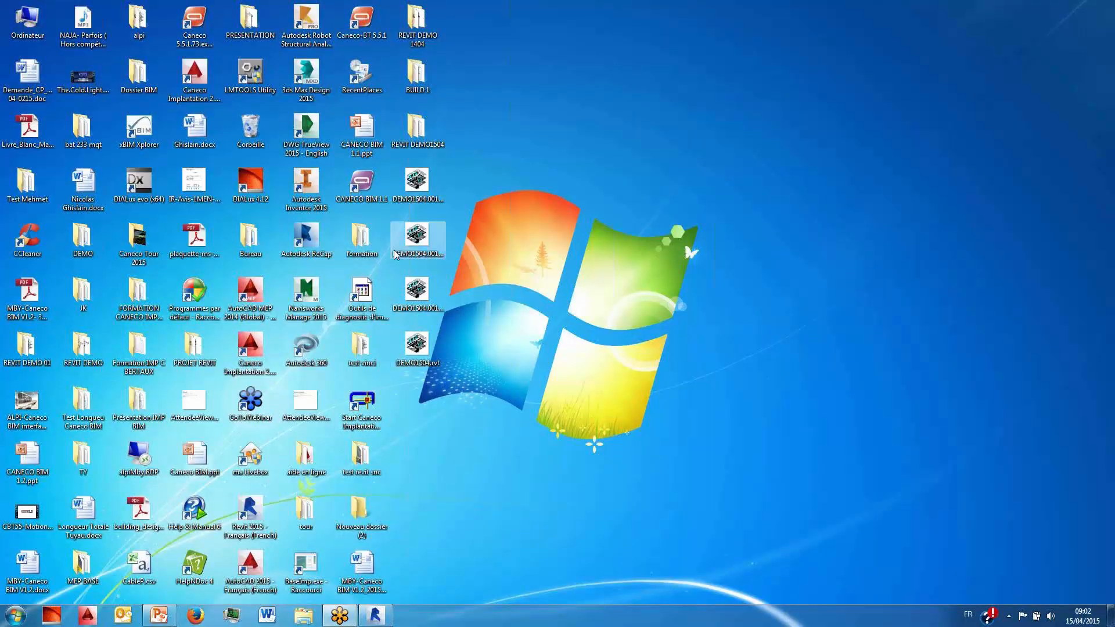
pyautogui.click(367, 410)
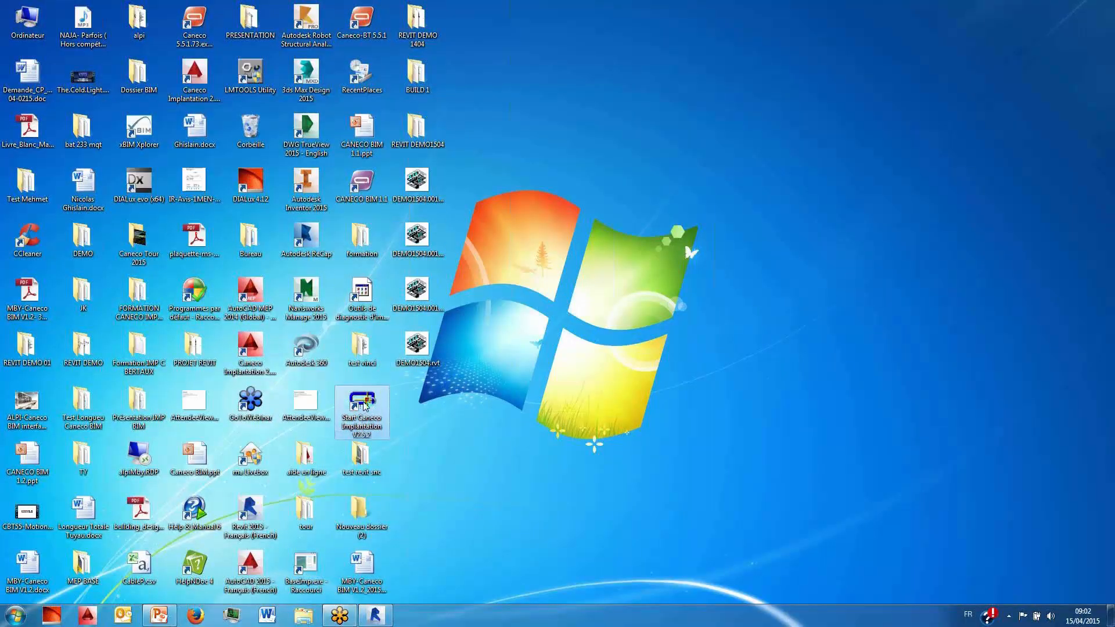
pyautogui.doubleClick(365, 406)
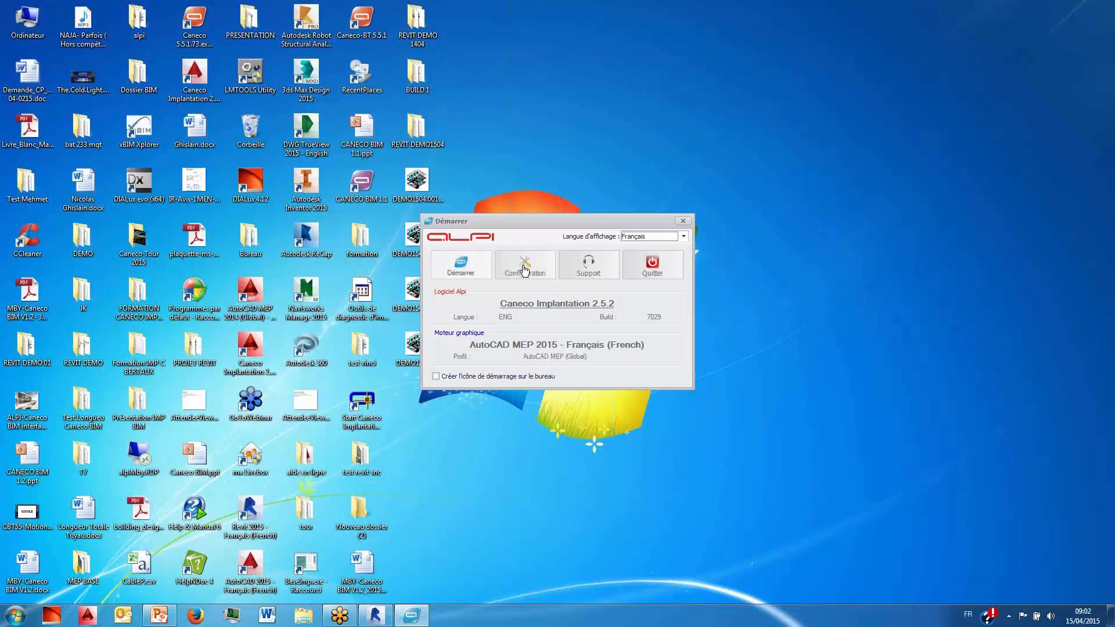
pyautogui.click(539, 265)
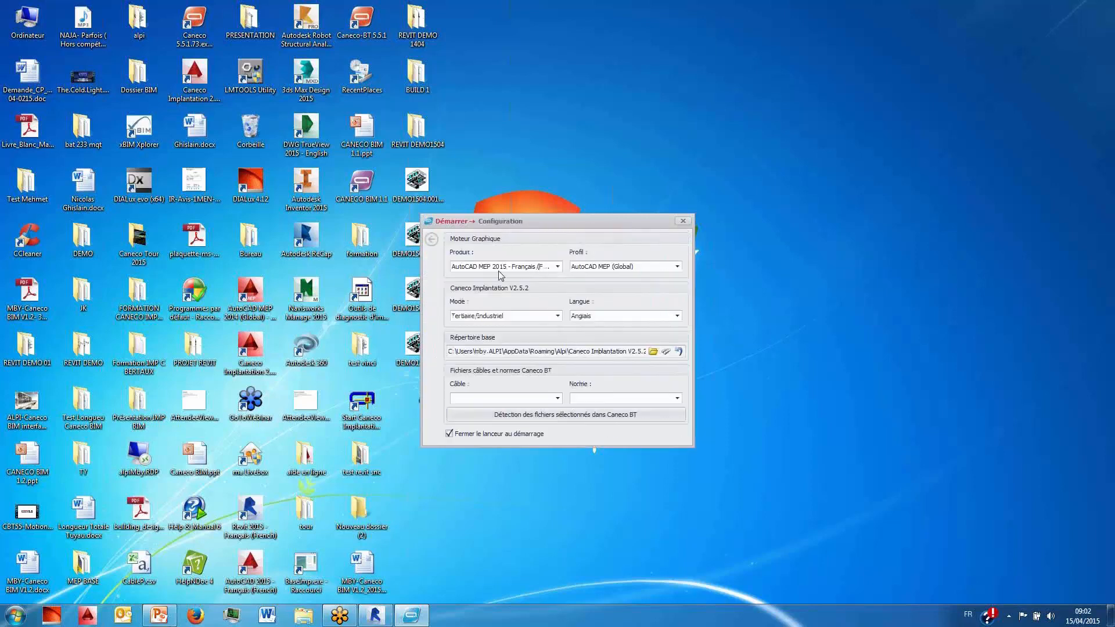
pyautogui.click(678, 316)
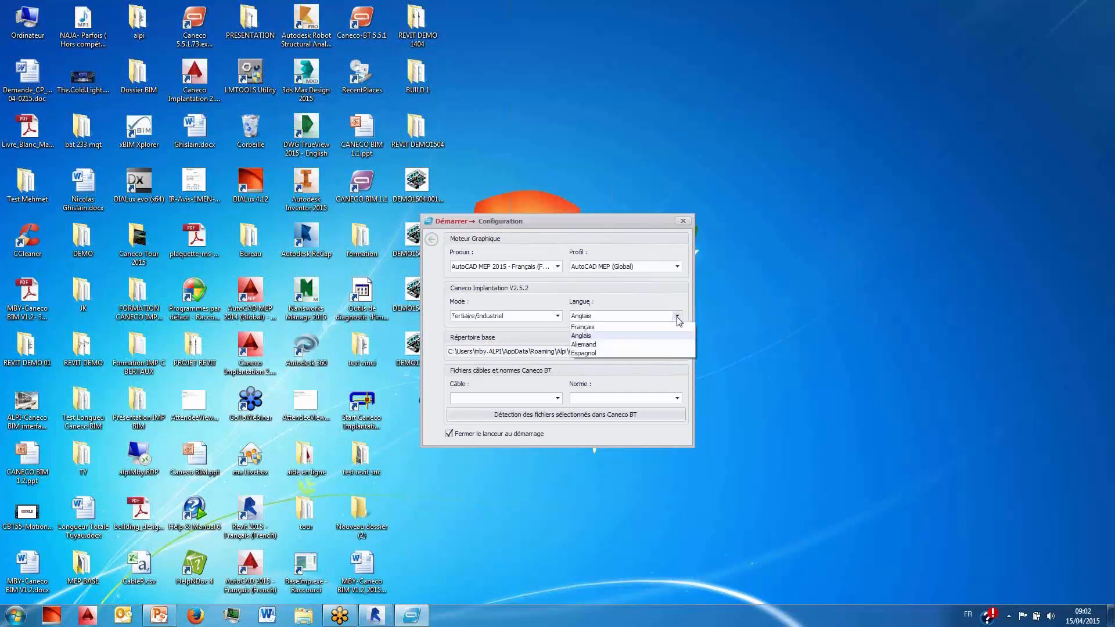
pyautogui.click(614, 327)
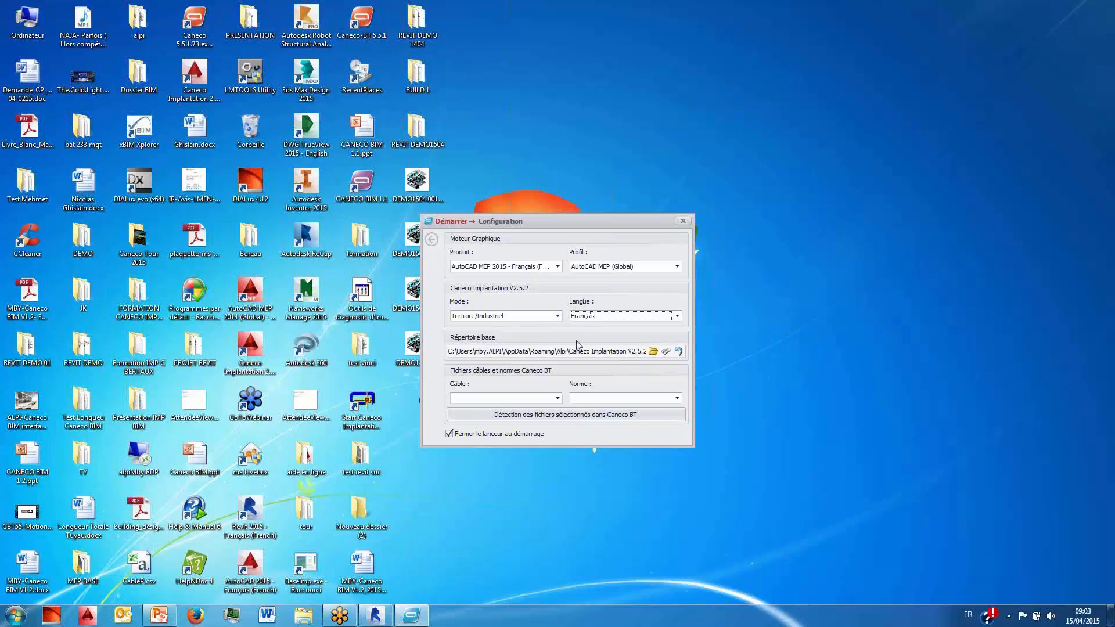
pyautogui.click(430, 241)
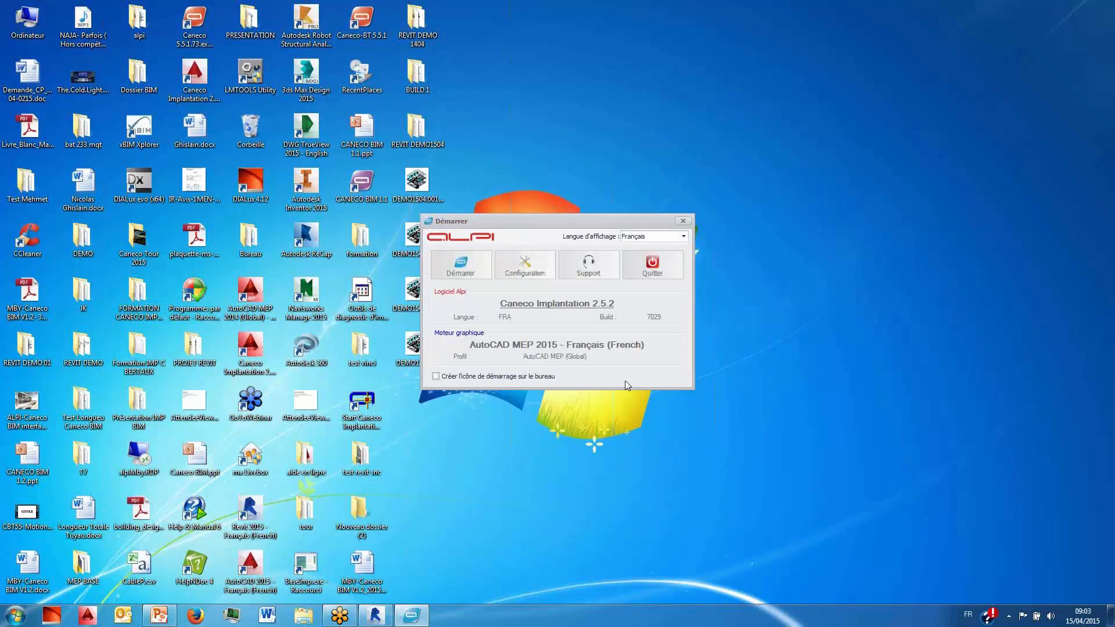
# - Start Caneco Implantation on AutoCAD MEP 2015, dismiss the borrowed-licence notice and turn off the drawing grid
pyautogui.moveTo(521, 221); pyautogui.dragTo(783, 124)
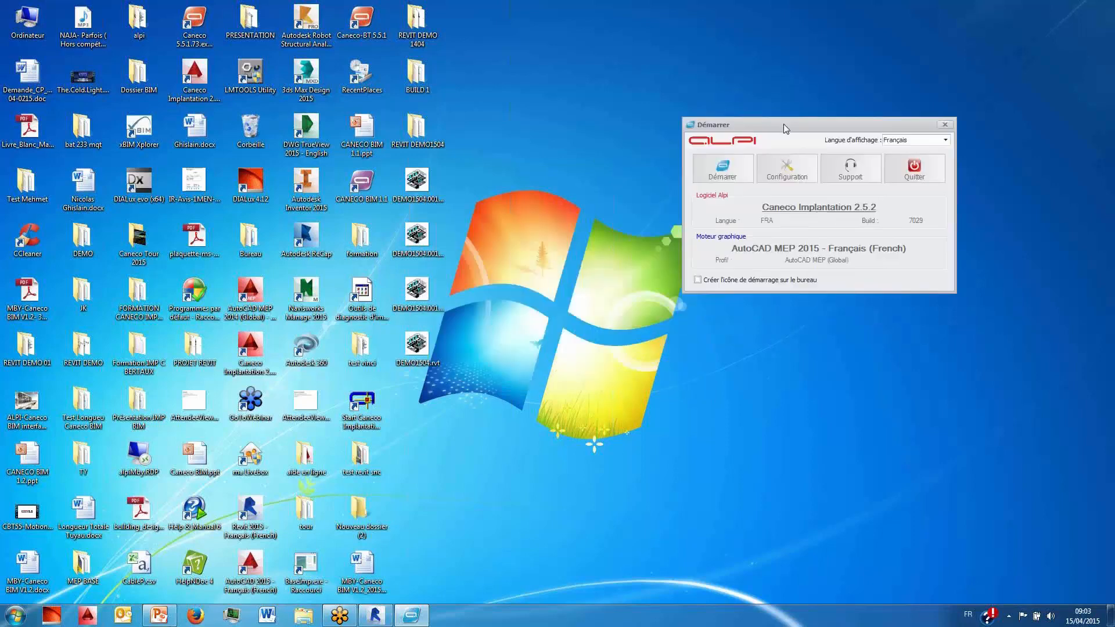
pyautogui.click(732, 180)
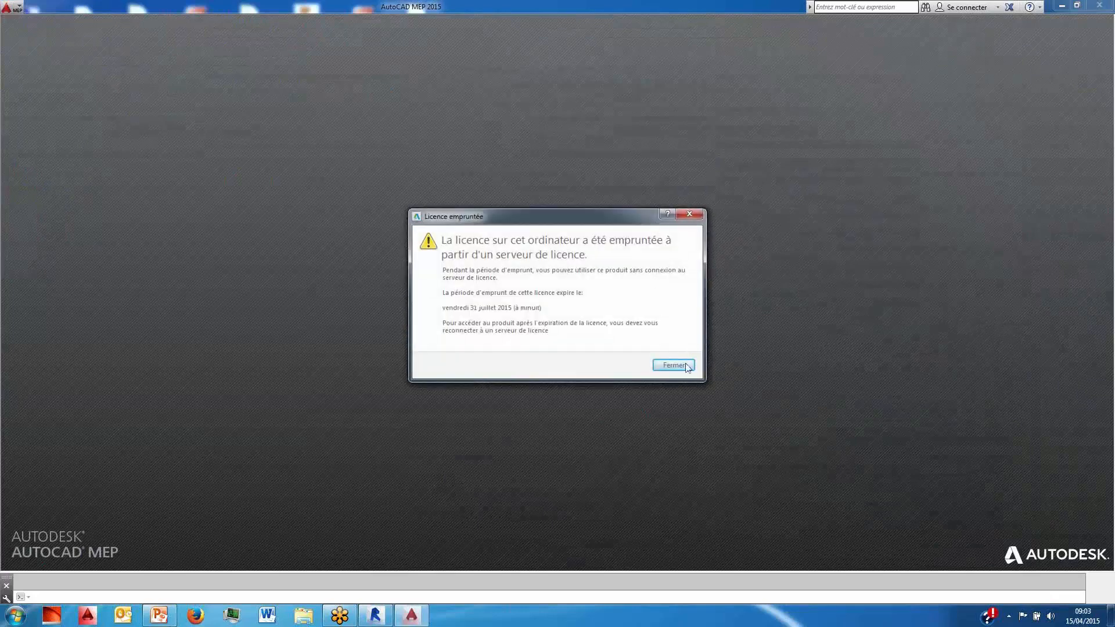
pyautogui.click(674, 365)
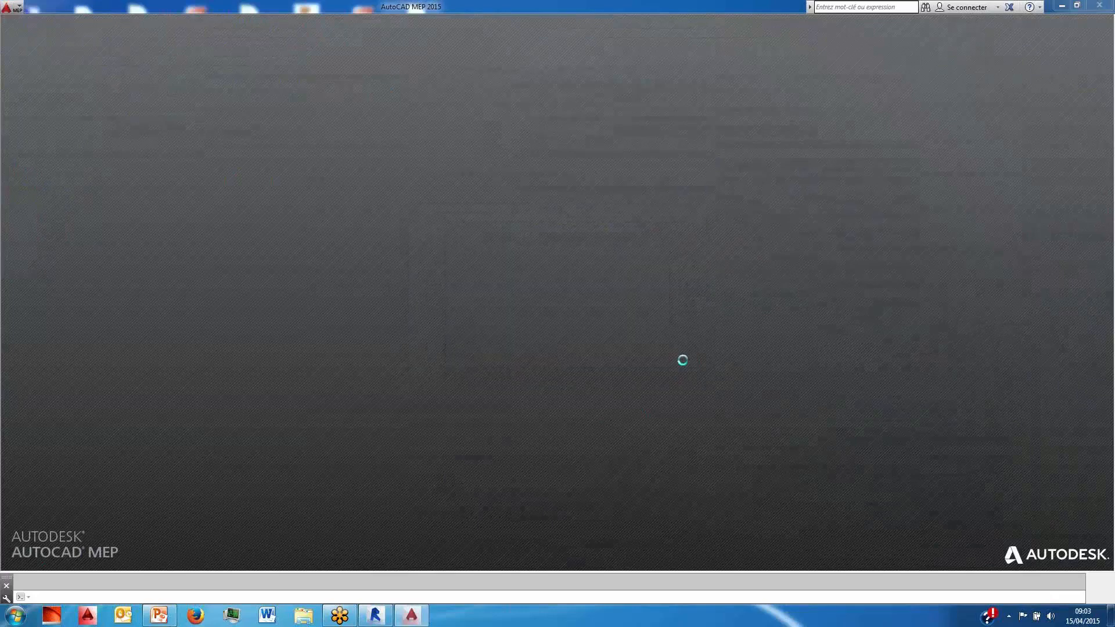
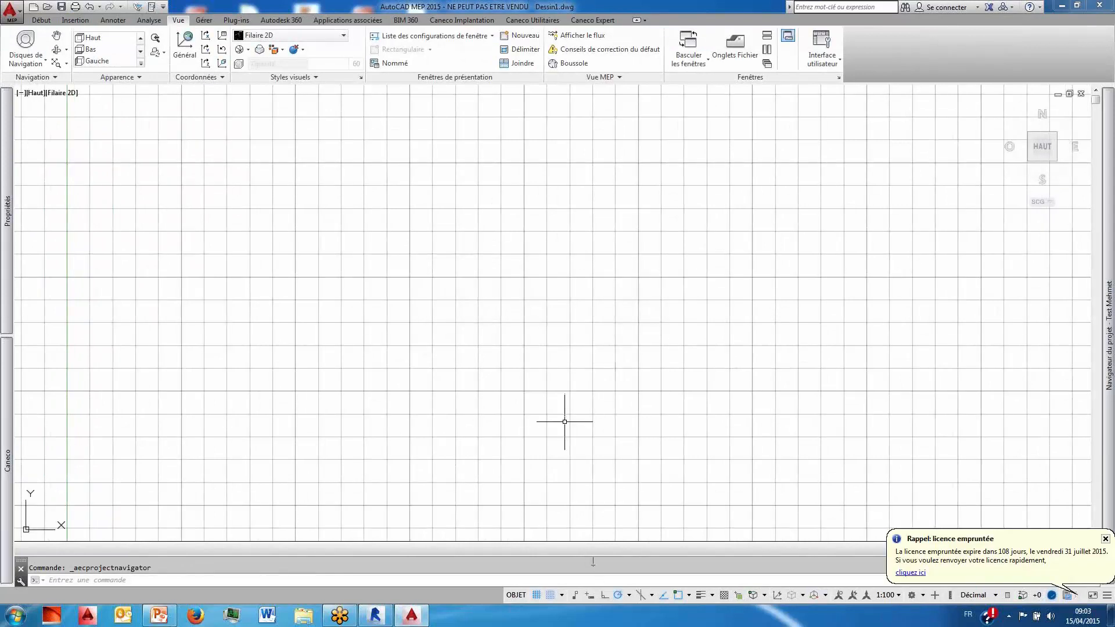
pyautogui.click(535, 595)
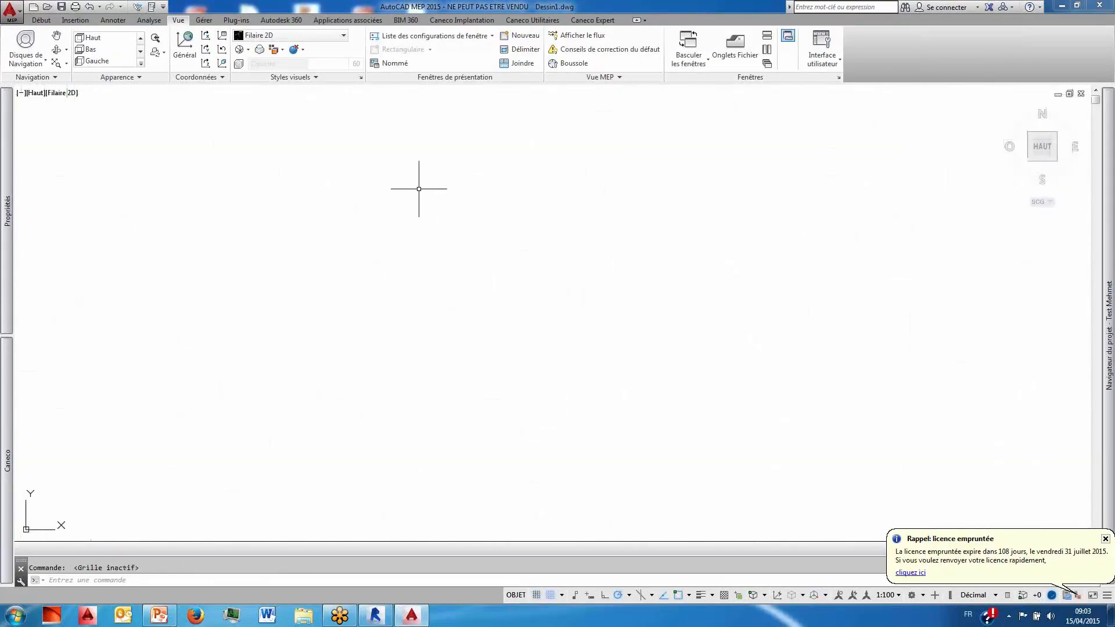
# - Start inserting a distribution board and set the project's plan unit to millimetres
pyautogui.click(474, 21)
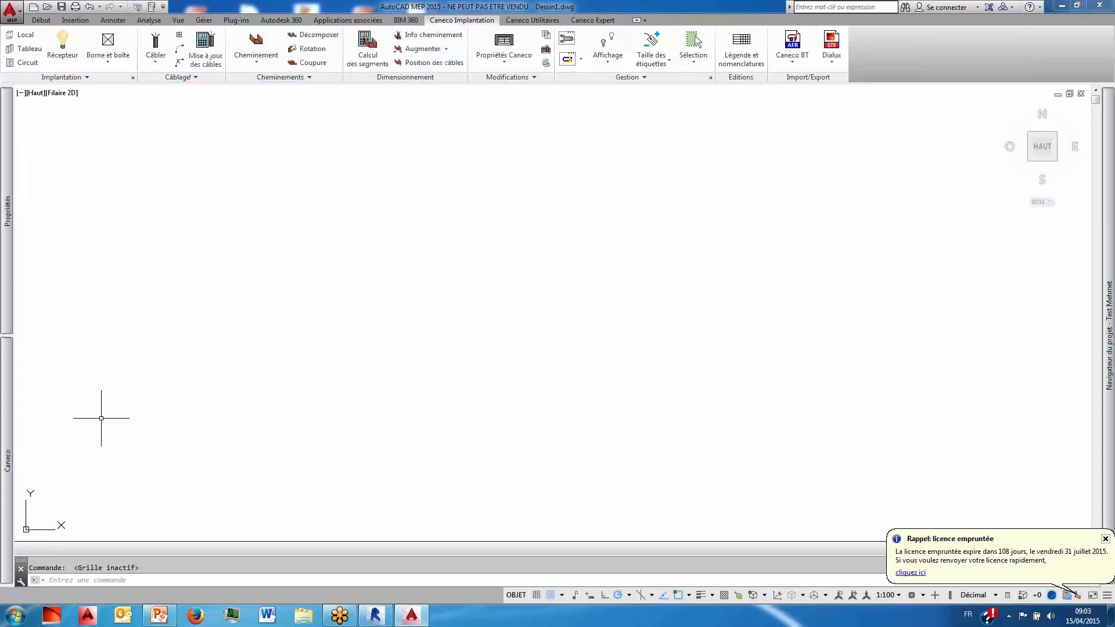
pyautogui.click(30, 50)
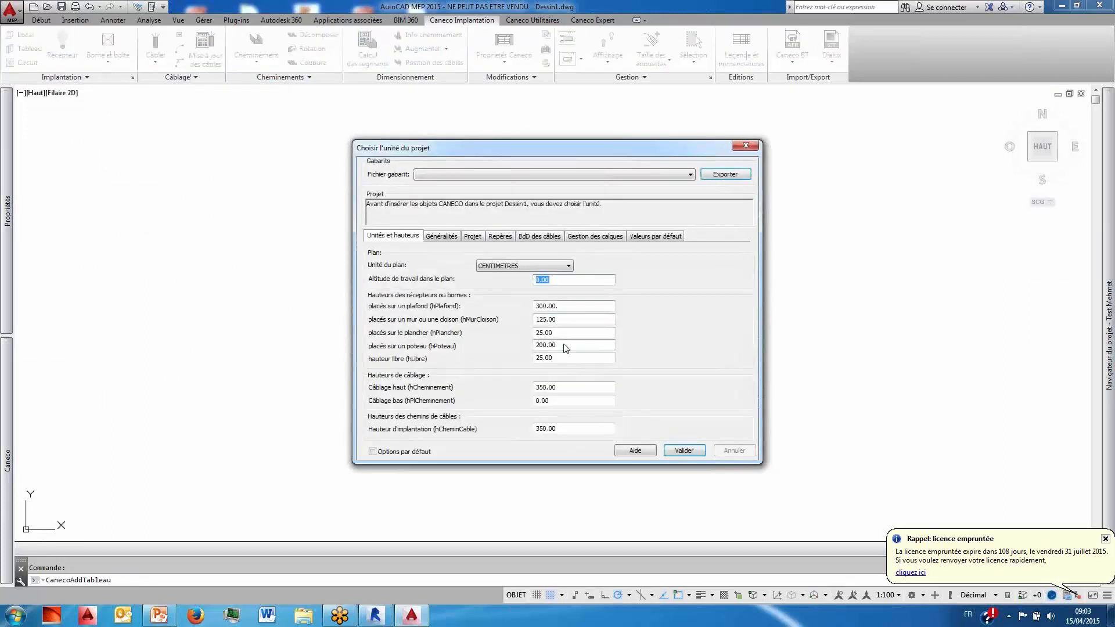
pyautogui.click(567, 265)
pyautogui.click(544, 287)
pyautogui.click(684, 451)
pyautogui.click(559, 336)
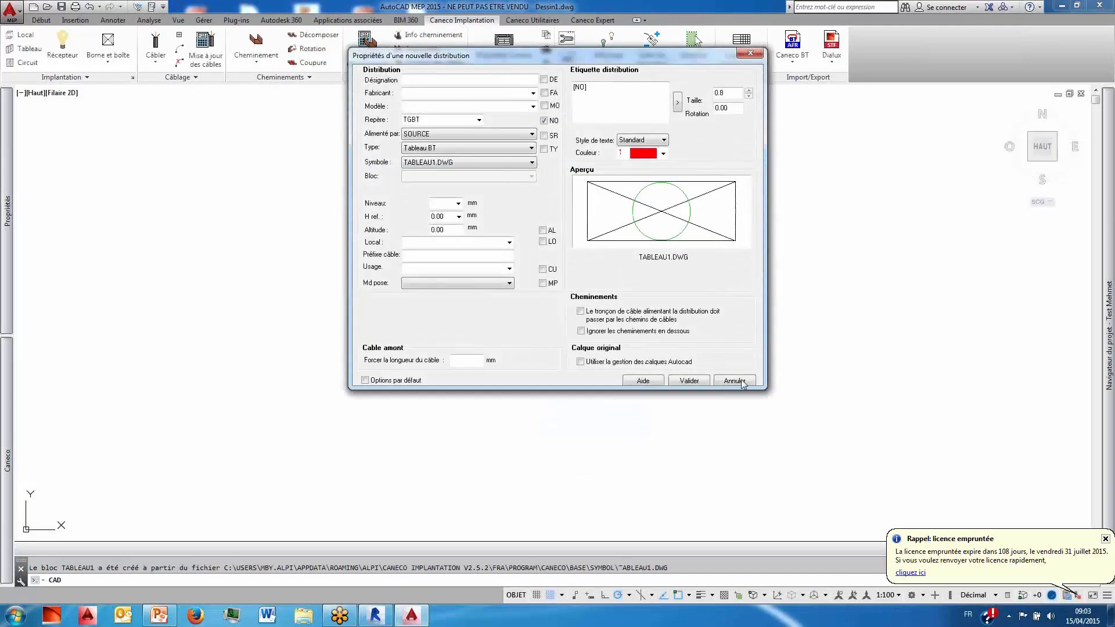
# - Accept the TGBT board properties with the TABLEAU1.DWG symbol and place the board in the drawing
pyautogui.click(689, 379)
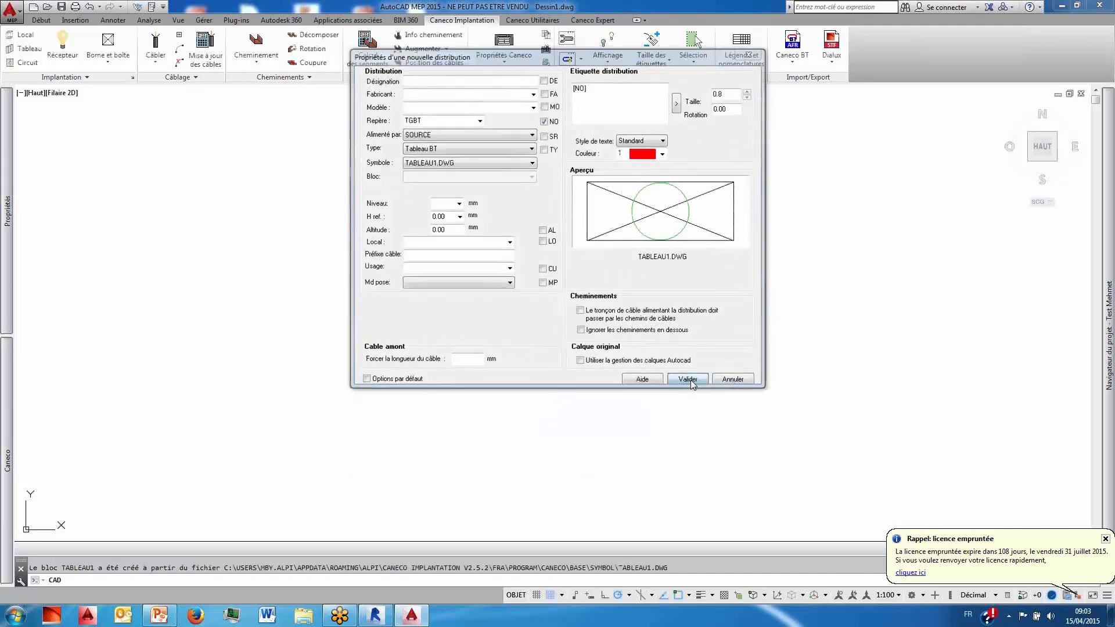
pyautogui.scroll(5, 337, 363)
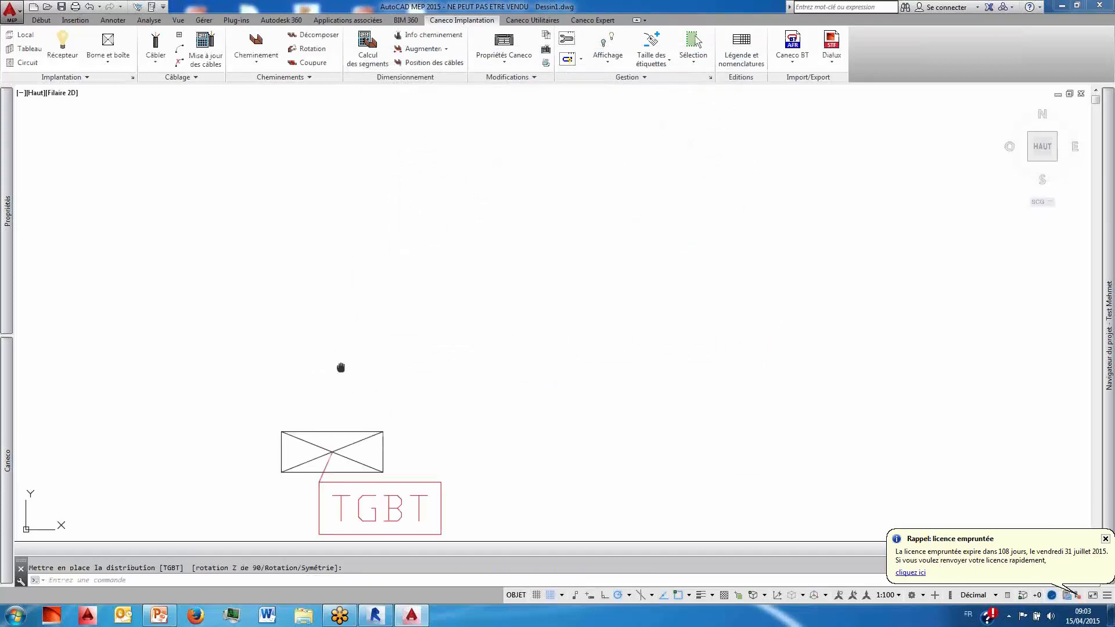
pyautogui.click(303, 216)
# - Choose a 2P 10A socket from the prises library as the receptor to insert
pyautogui.click(61, 45)
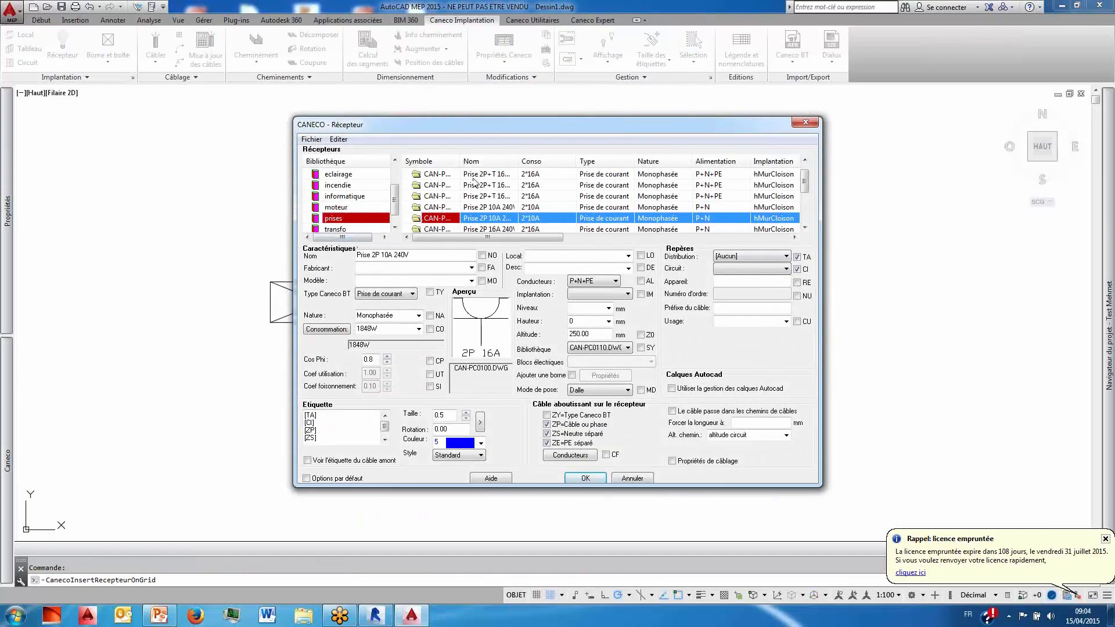
pyautogui.click(487, 208)
pyautogui.click(492, 198)
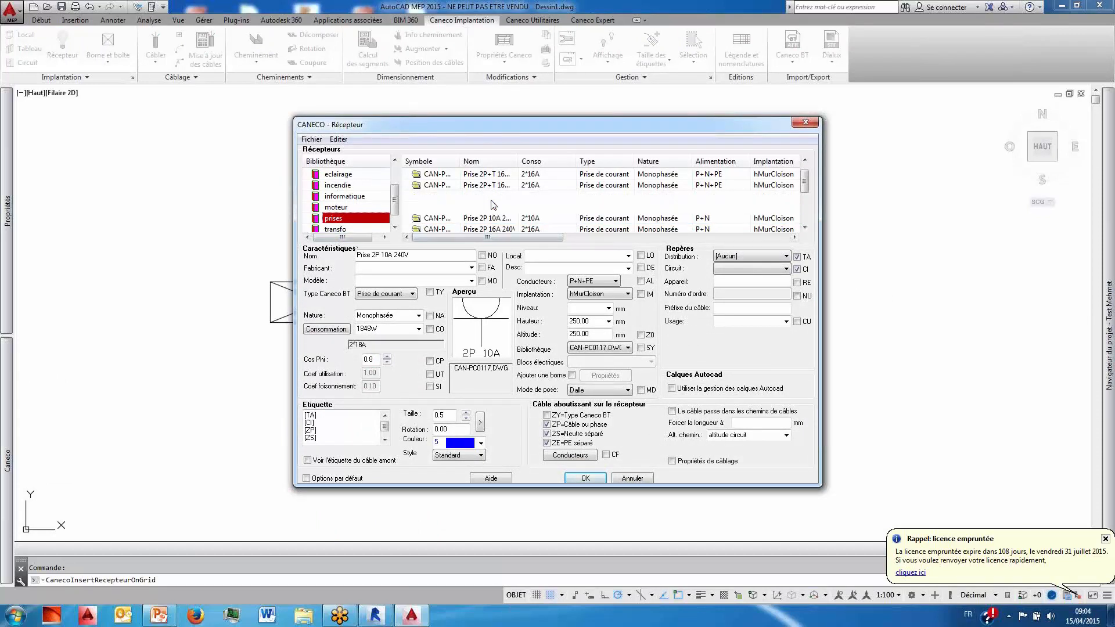
pyautogui.click(493, 219)
pyautogui.scroll(-1, 492, 210)
pyautogui.click(498, 220)
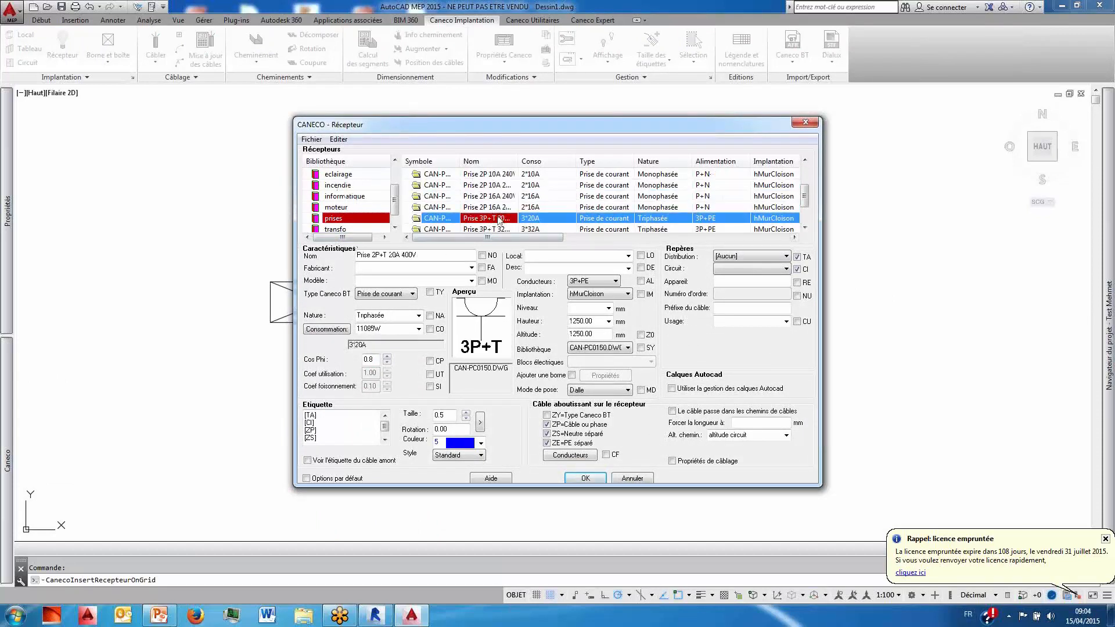
pyautogui.click(487, 187)
pyautogui.click(592, 483)
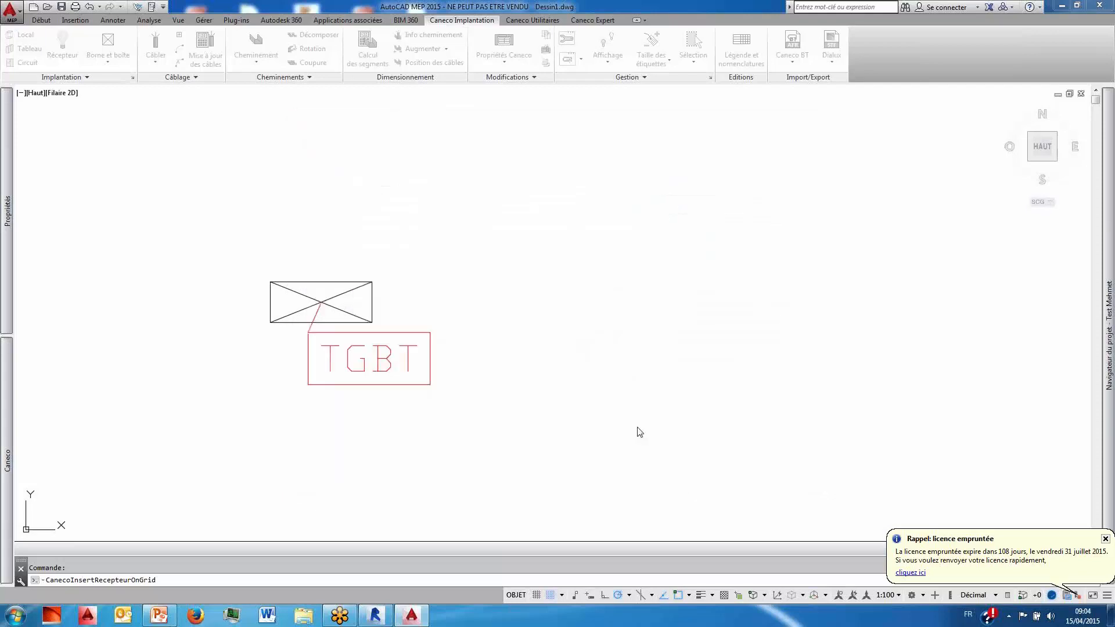
# - Place three 2P 10A sockets in a horizontal row to the right of the TGBT board and end the insertion
pyautogui.moveTo(704, 354); pyautogui.dragTo(393, 356, button='middle')
pyautogui.click(727, 287)
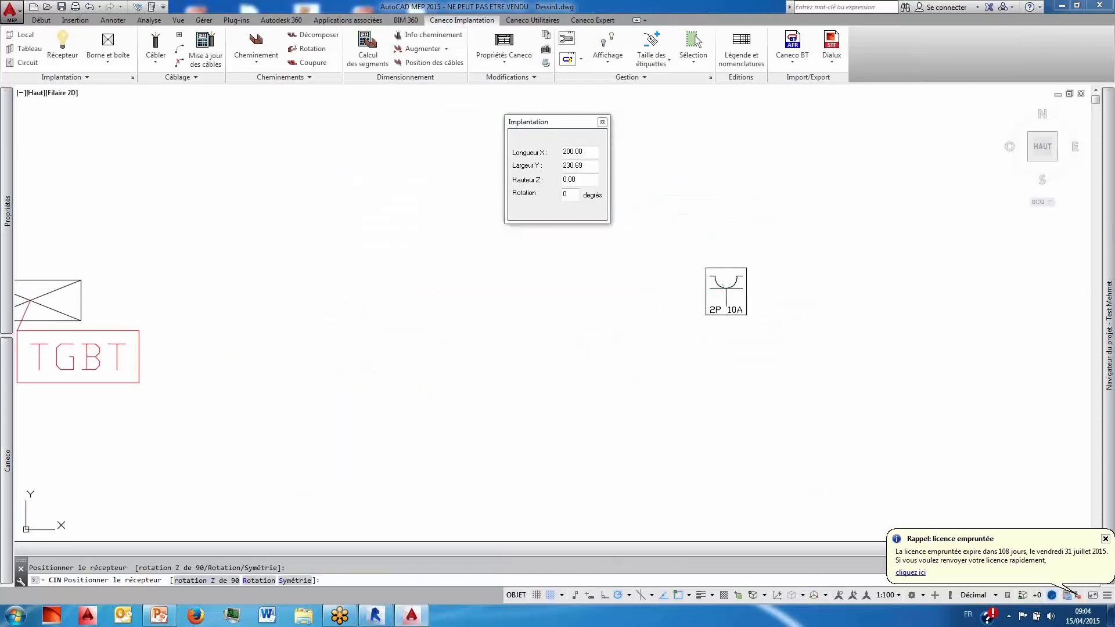
pyautogui.click(846, 287)
pyautogui.click(965, 290)
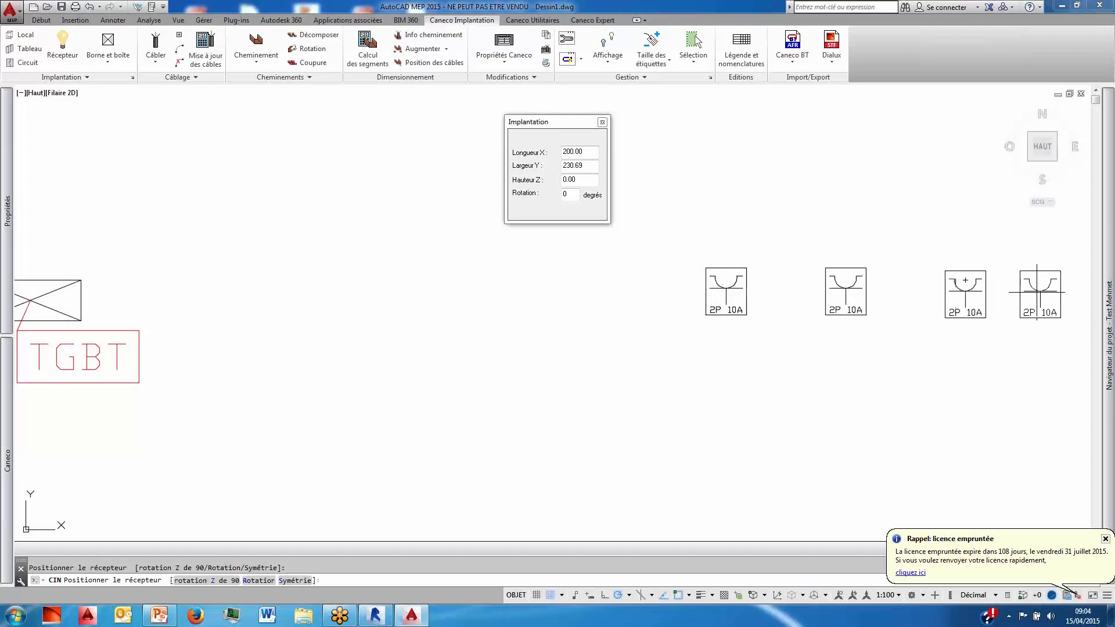
pyautogui.moveTo(958, 299); pyautogui.dragTo(885, 324, button='middle')
pyautogui.scroll(-6, 883, 324)
pyautogui.press('Escape')
pyautogui.moveTo(745, 320)
pyautogui.mouseDown(button='middle')
pyautogui.moveTo(609, 369)
pyautogui.moveTo(483, 348)
pyautogui.mouseUp(button='middle')
pyautogui.press('Escape')
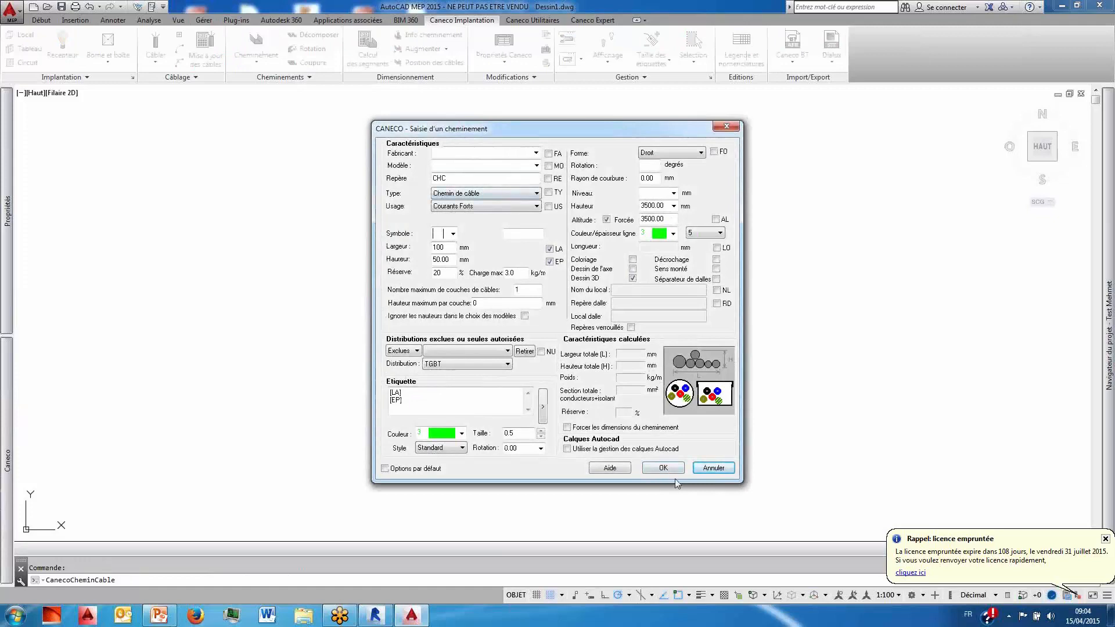
# - Draw a 100 x 50 mm cable tray from the TGBT board up and across above the sockets, and show it in southwest isometric view
pyautogui.click(663, 468)
pyautogui.scroll(4, 398, 375)
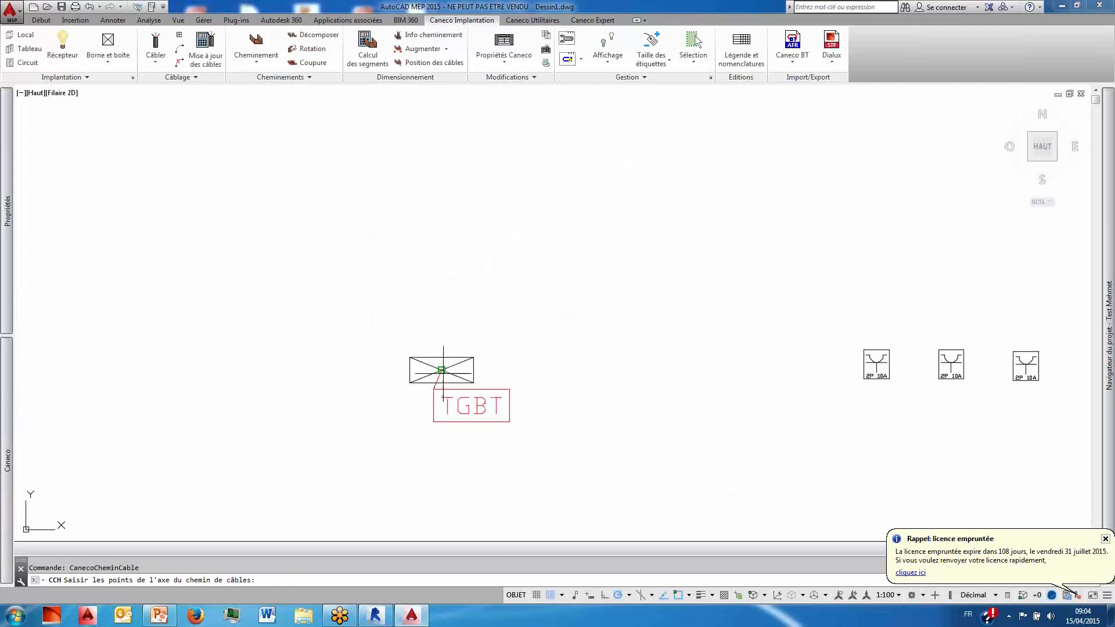
pyautogui.click(442, 210)
pyautogui.moveTo(933, 254); pyautogui.dragTo(539, 229, button='middle')
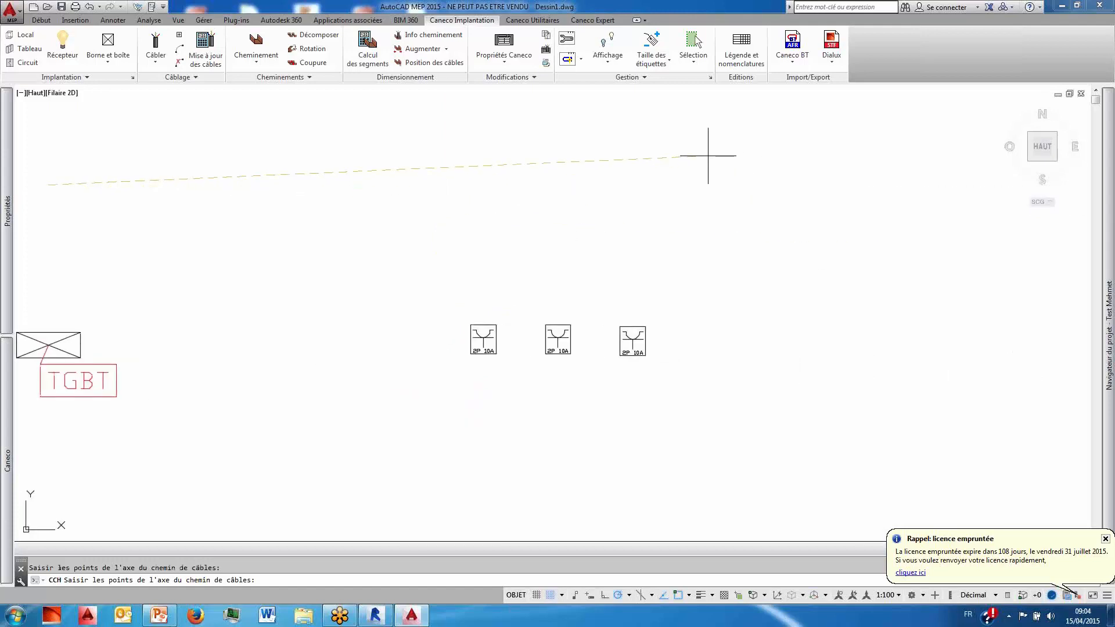
pyautogui.click(701, 185)
pyautogui.press('Return')
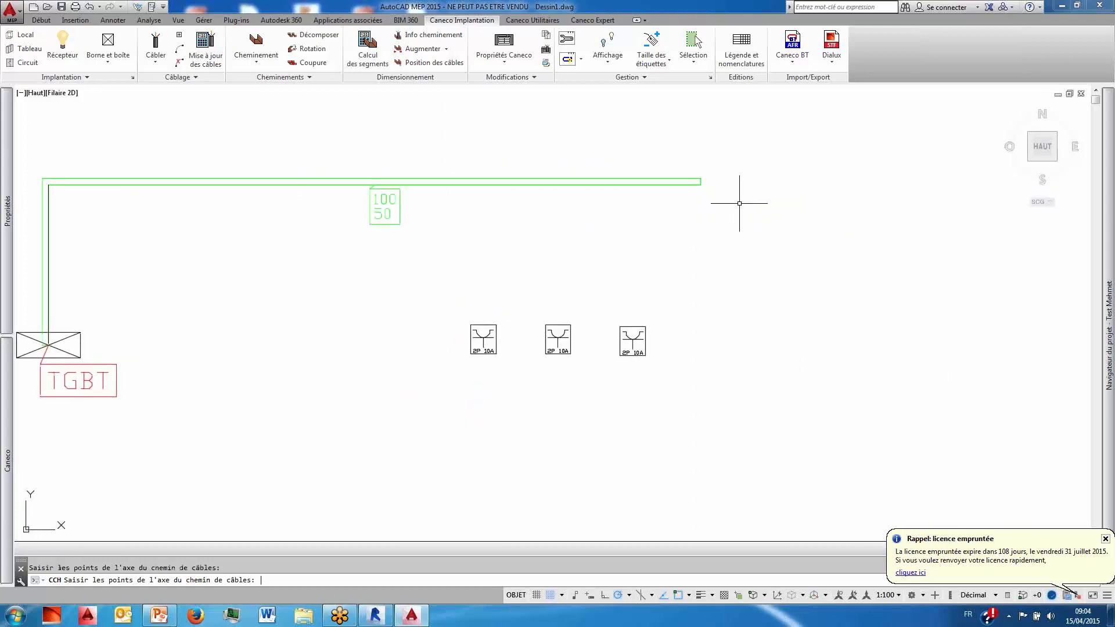
pyautogui.scroll(-2, 851, 229)
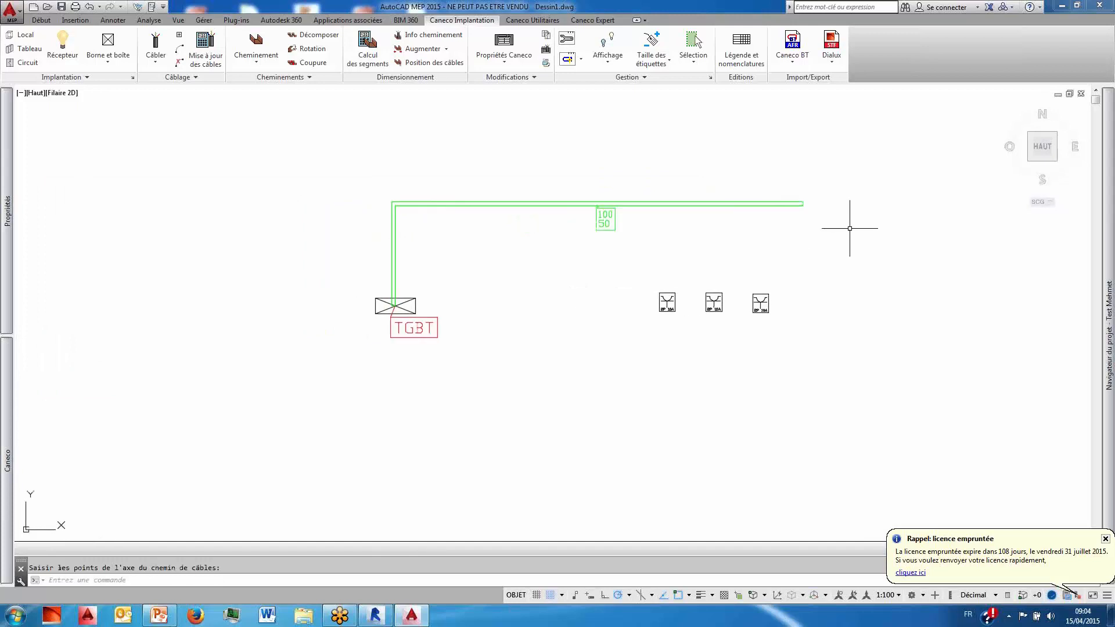
pyautogui.click(1028, 162)
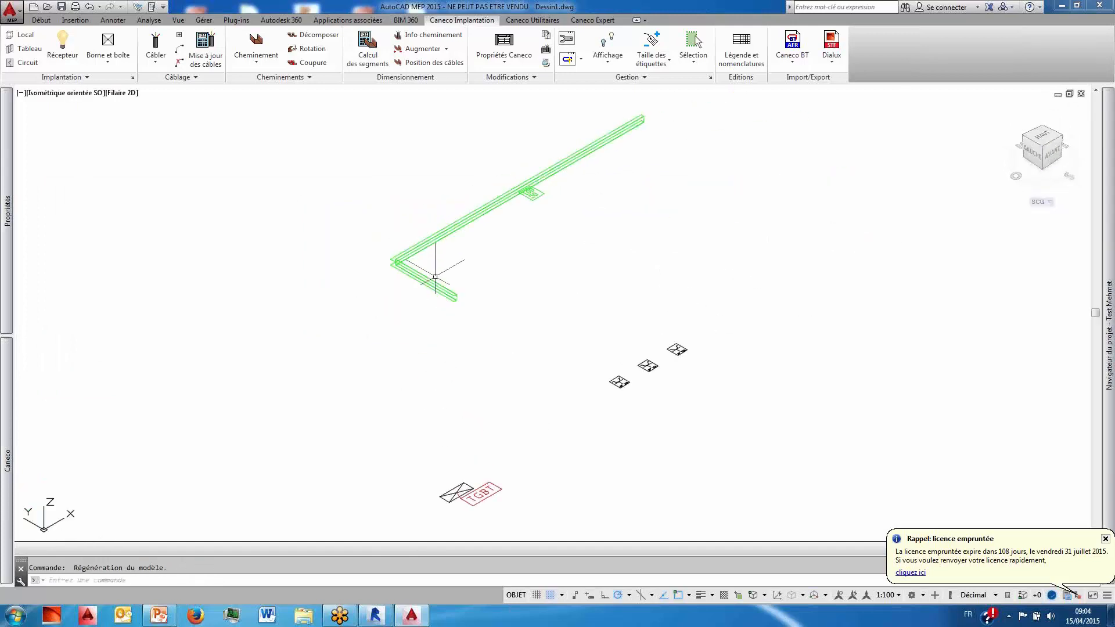
pyautogui.scroll(2, 435, 261)
pyautogui.click(435, 285)
pyautogui.rightClick(436, 284)
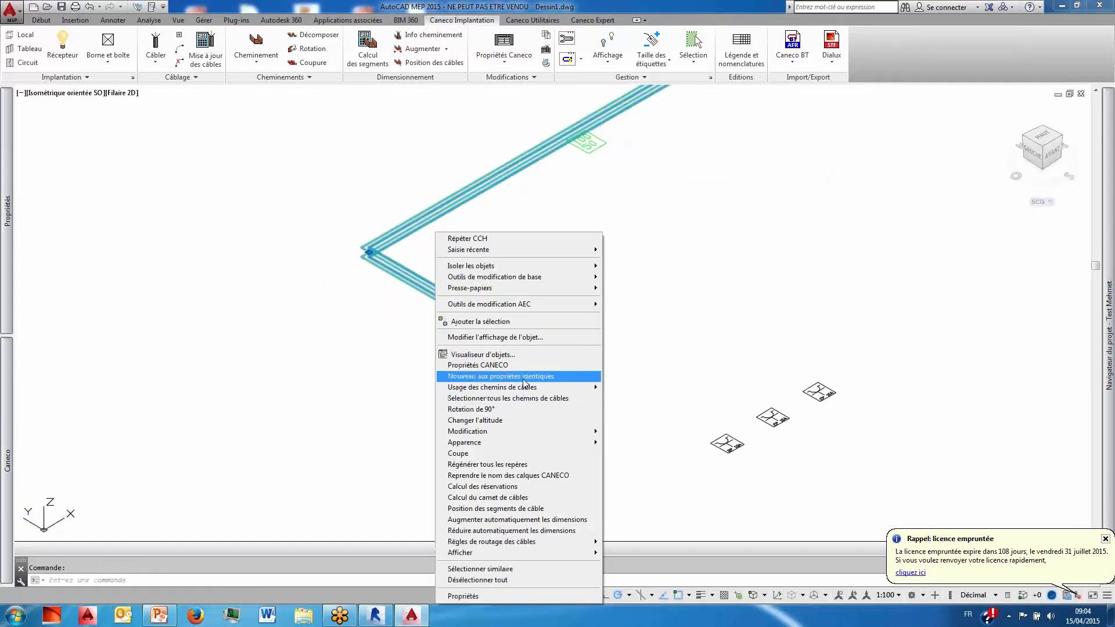
pyautogui.click(511, 377)
pyautogui.press('Escape')
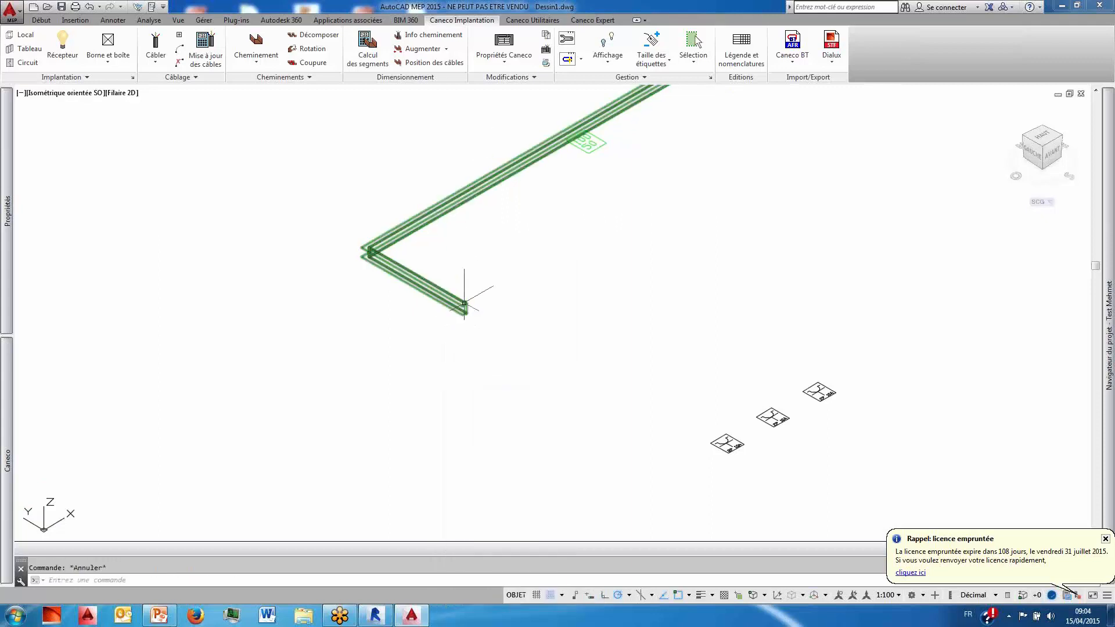
# - Rotate the 100 x 50 mm cable tray by 90° and return the drawing to the top view
pyautogui.click(459, 303)
pyautogui.rightClick(463, 304)
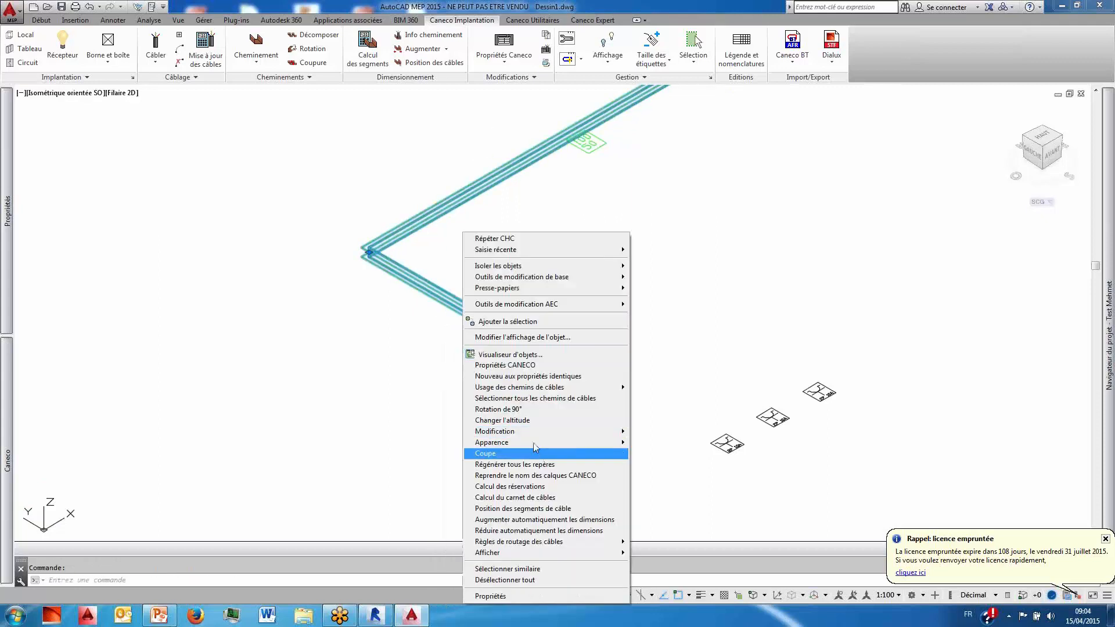
pyautogui.click(539, 399)
pyautogui.scroll(-2, 436, 255)
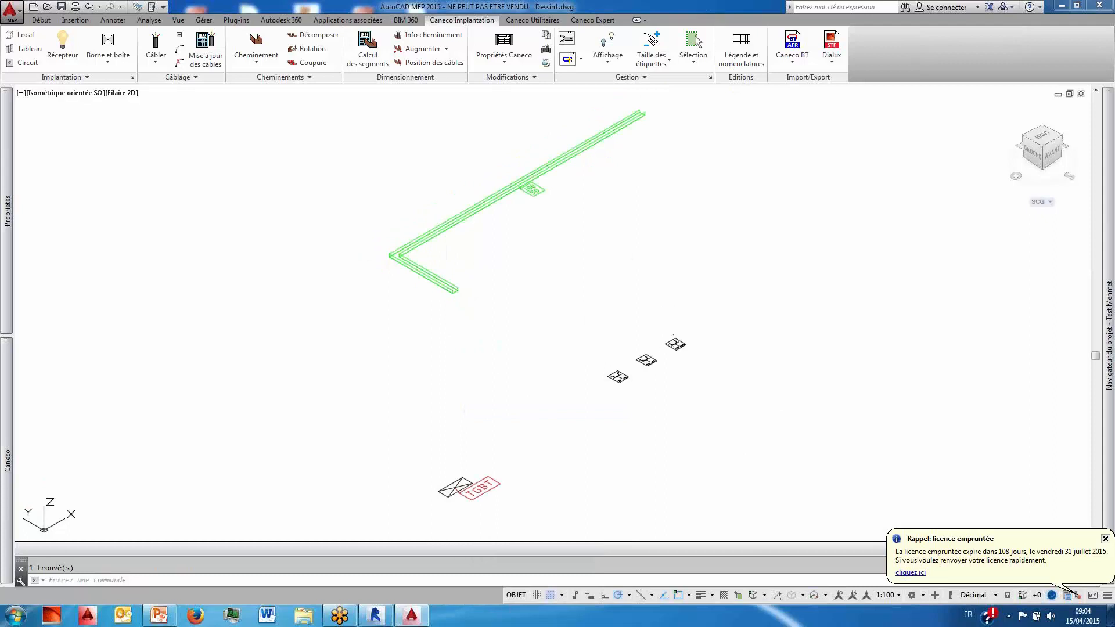
pyautogui.click(1041, 136)
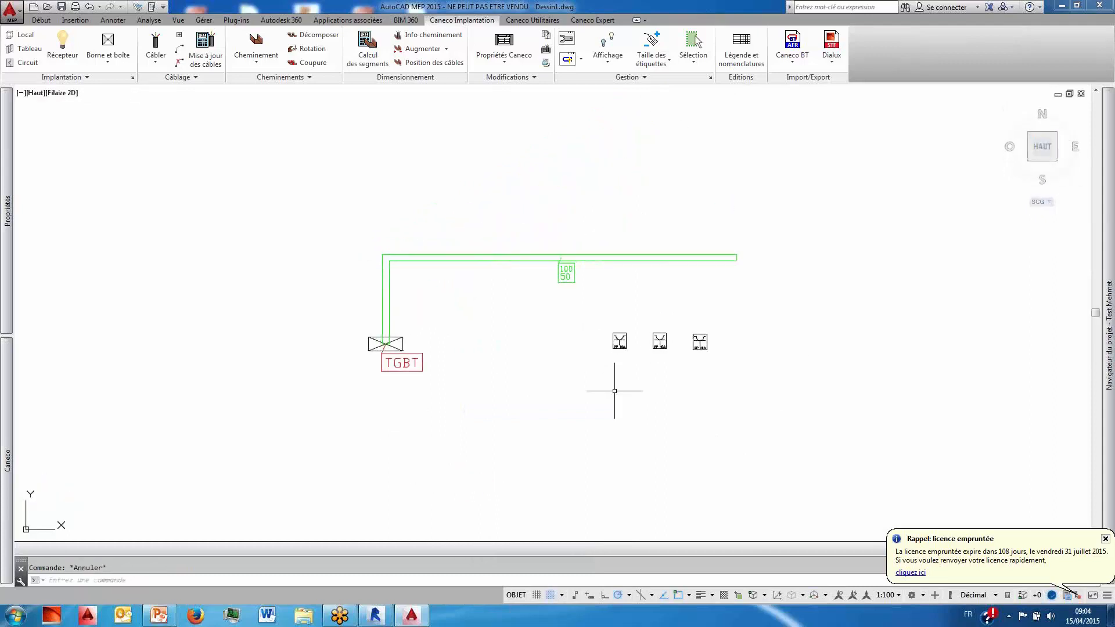
# - Supply the three 2P 10A sockets from the TGBT board with one new circuit, TGBT_CIRCUIT1
pyautogui.click(587, 375)
pyautogui.click(851, 294)
pyautogui.rightClick(714, 261)
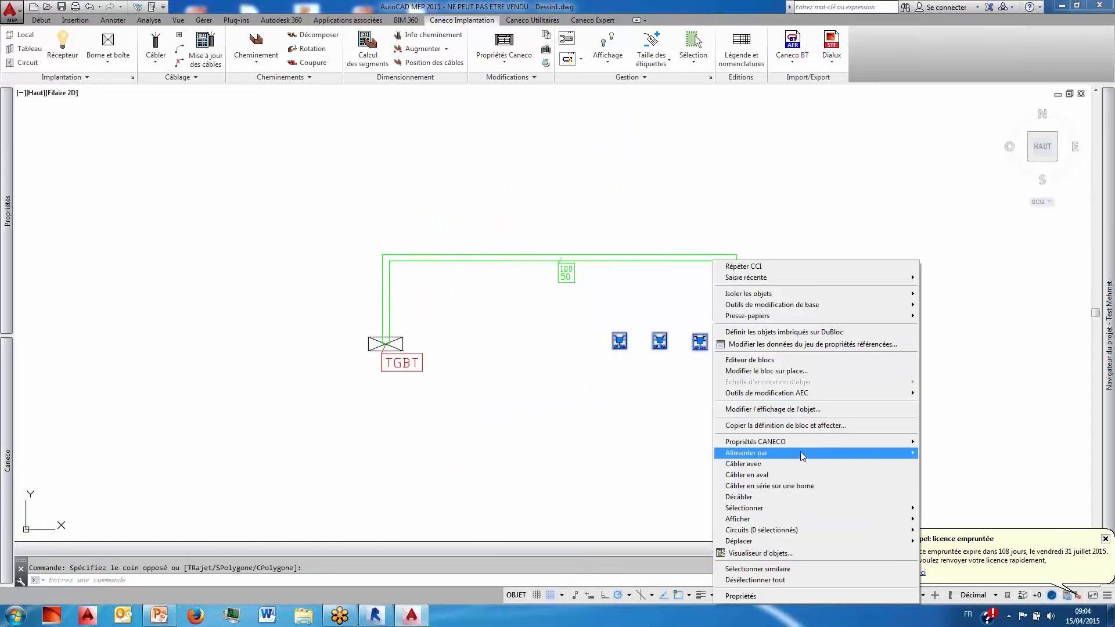
pyautogui.moveTo(803, 454)
pyautogui.moveTo(940, 497)
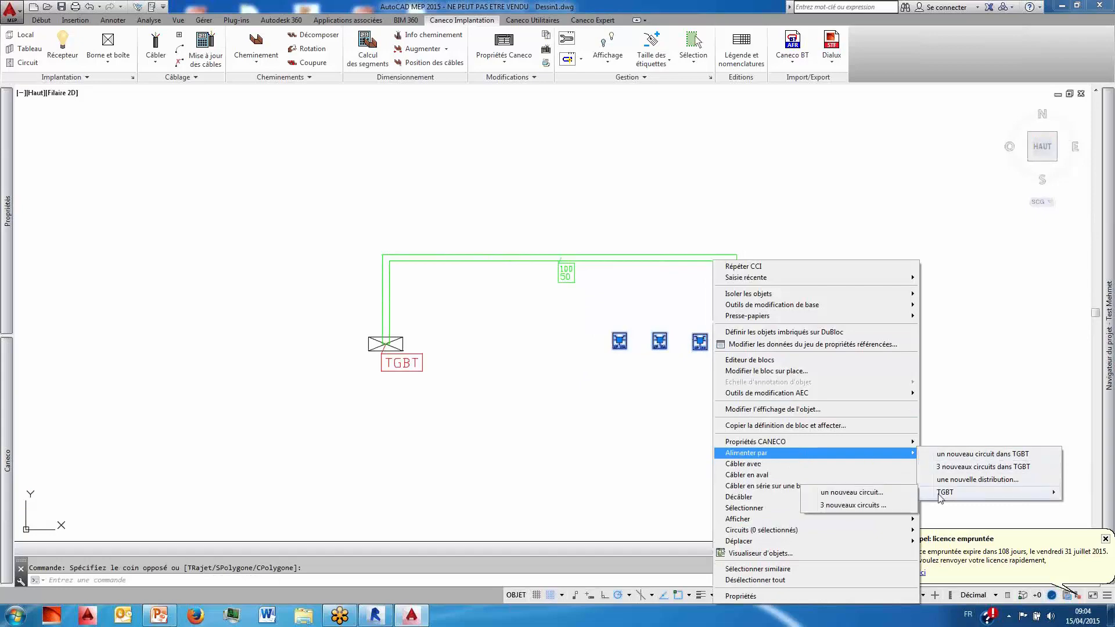
pyautogui.click(852, 493)
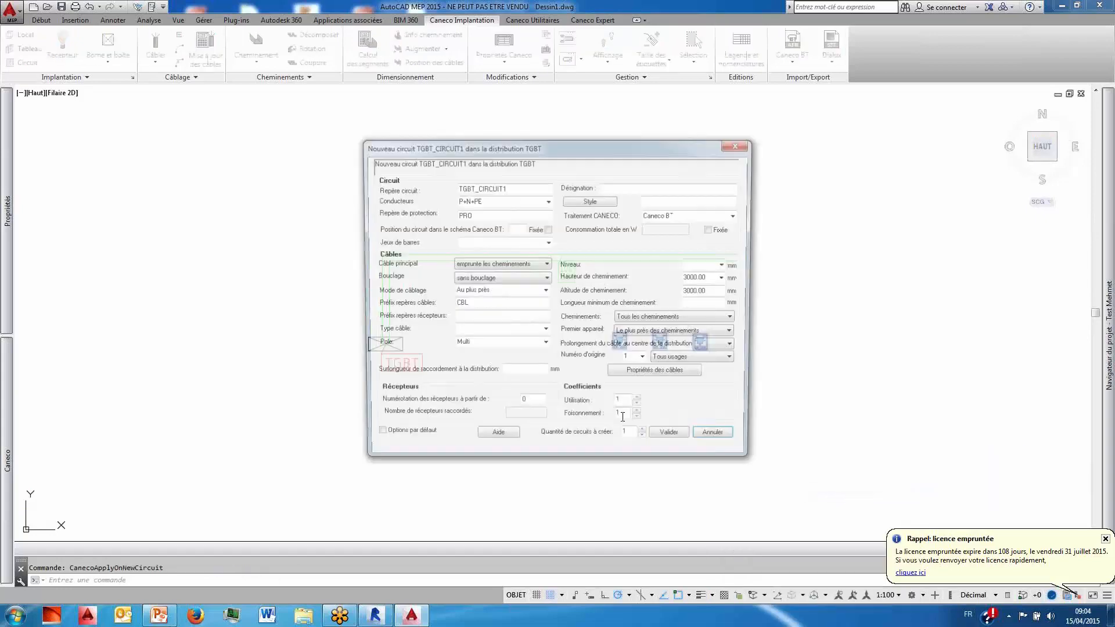
pyautogui.click(676, 440)
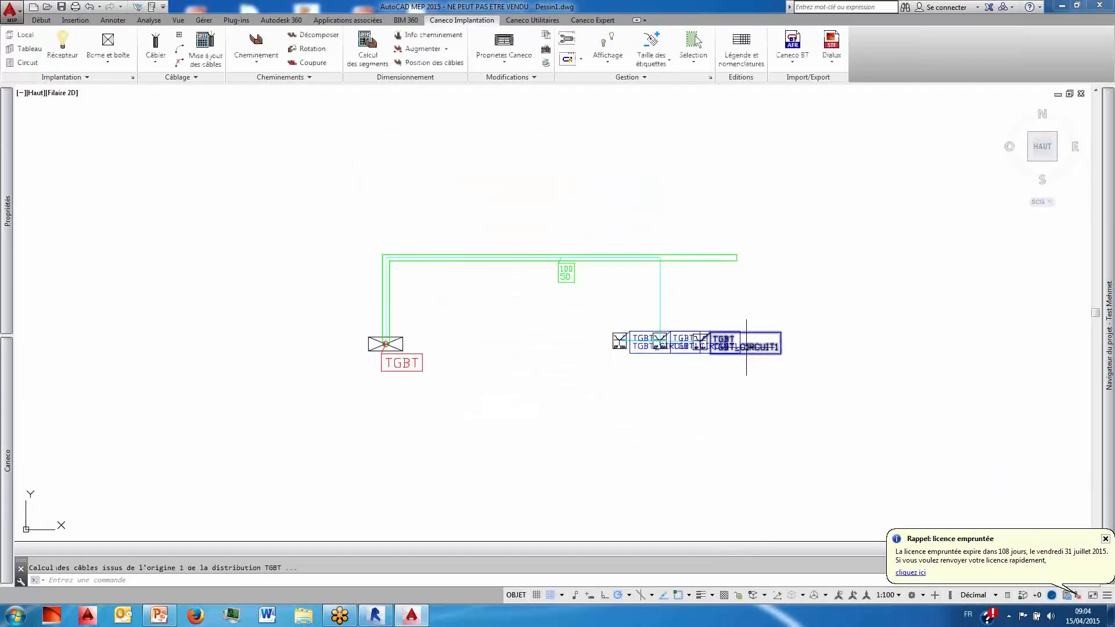
# - Reposition the three sockets' TGBT_CIRCUIT1 labels with the overlap-avoidance command
pyautogui.scroll(2, 660, 344)
pyautogui.click(644, 341)
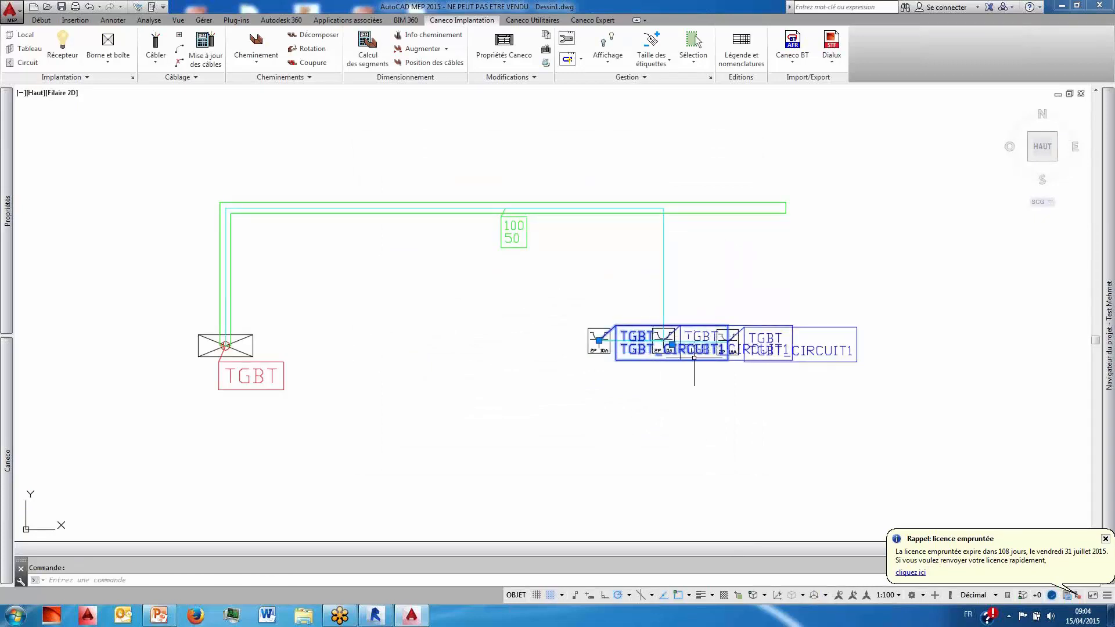
pyautogui.click(687, 364)
pyautogui.click(775, 381)
pyautogui.click(817, 361)
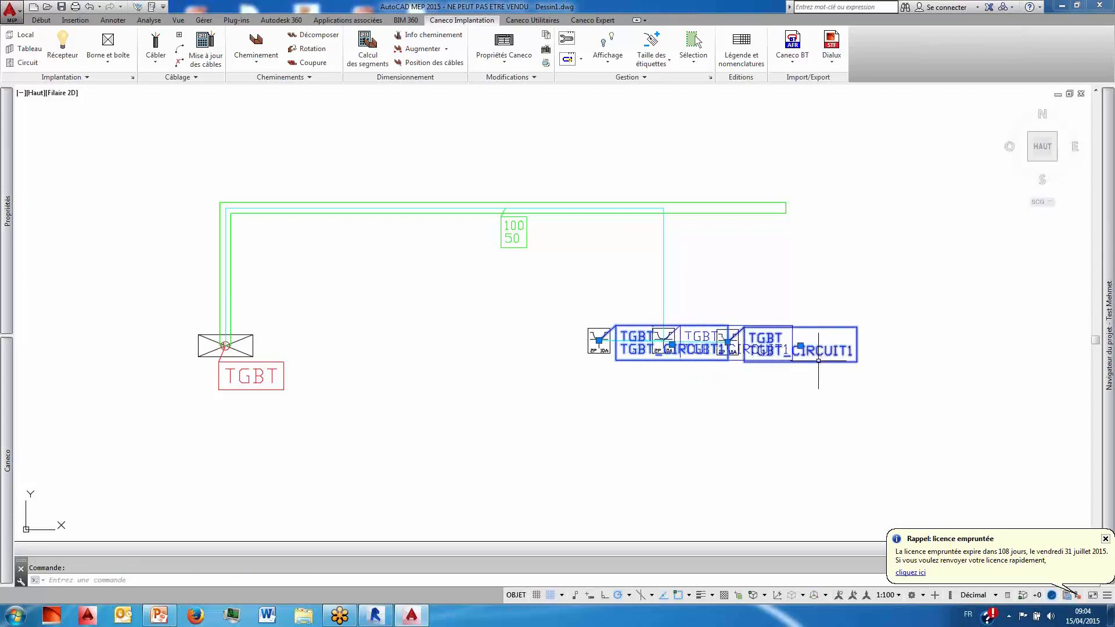
pyautogui.rightClick(745, 284)
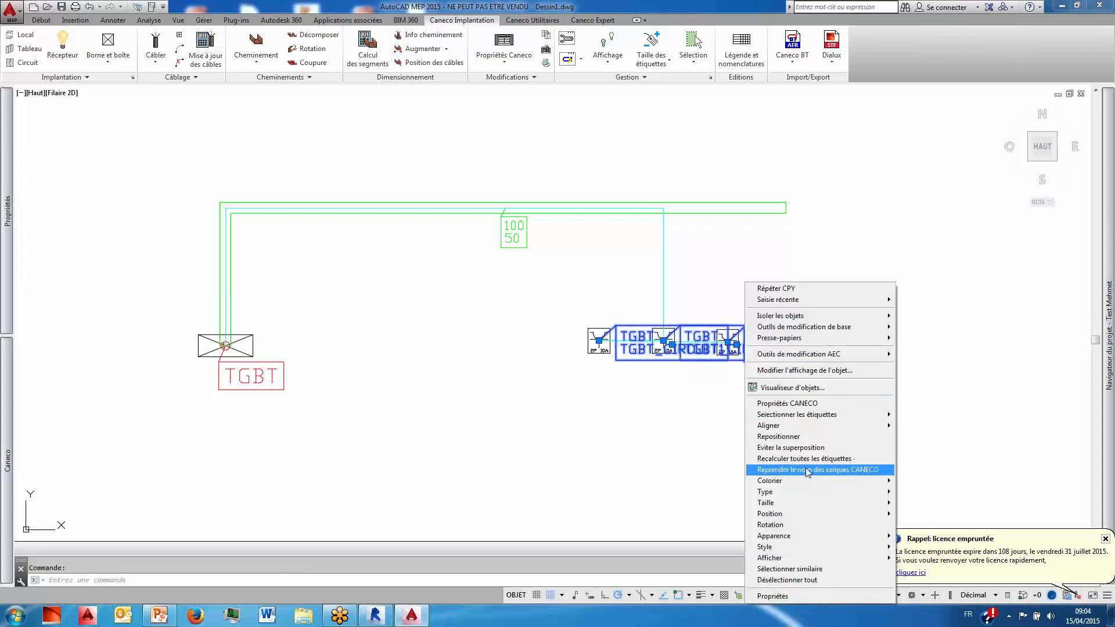
pyautogui.click(806, 449)
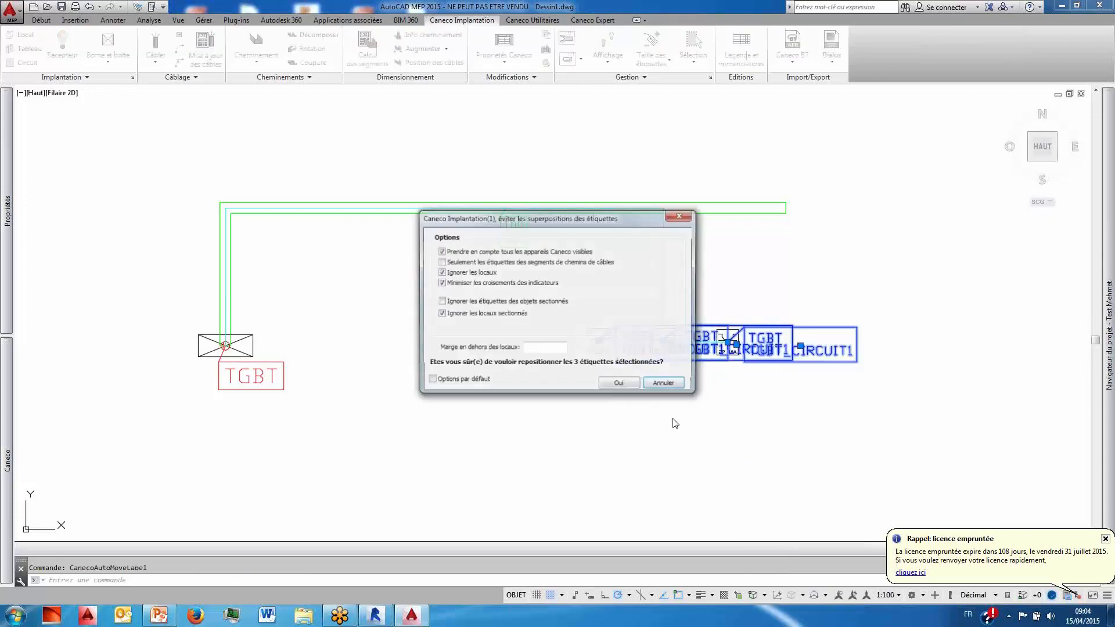
pyautogui.click(618, 384)
pyautogui.press('Escape')
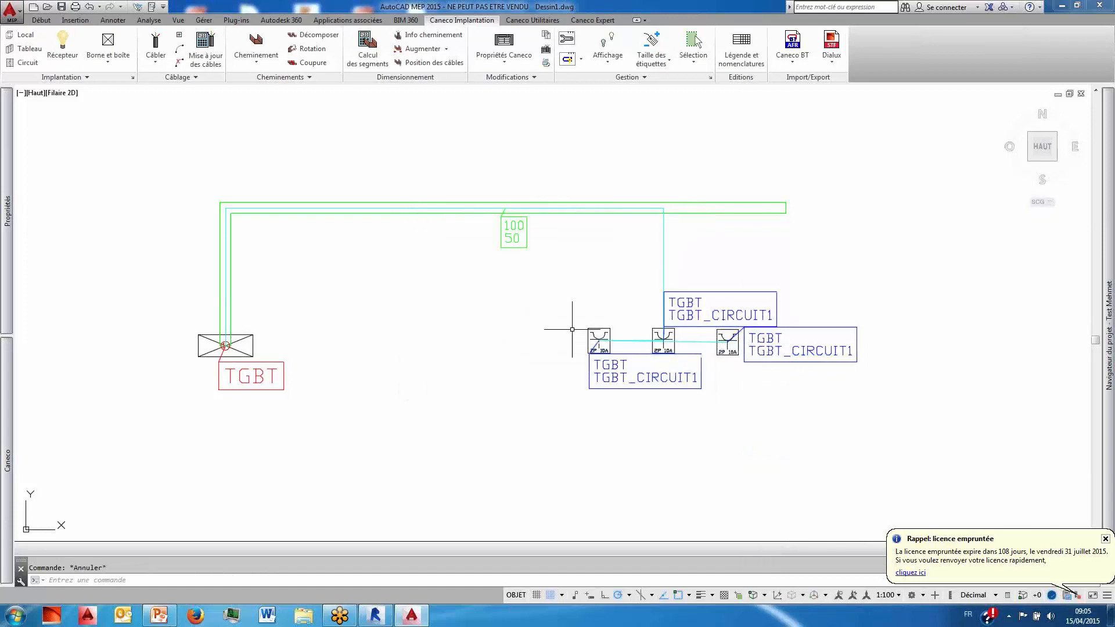
# - Examine the circuit's cable routing between the TGBT board and the three sockets in southwest isometric view
pyautogui.scroll(2, 709, 293)
pyautogui.scroll(-2, 709, 293)
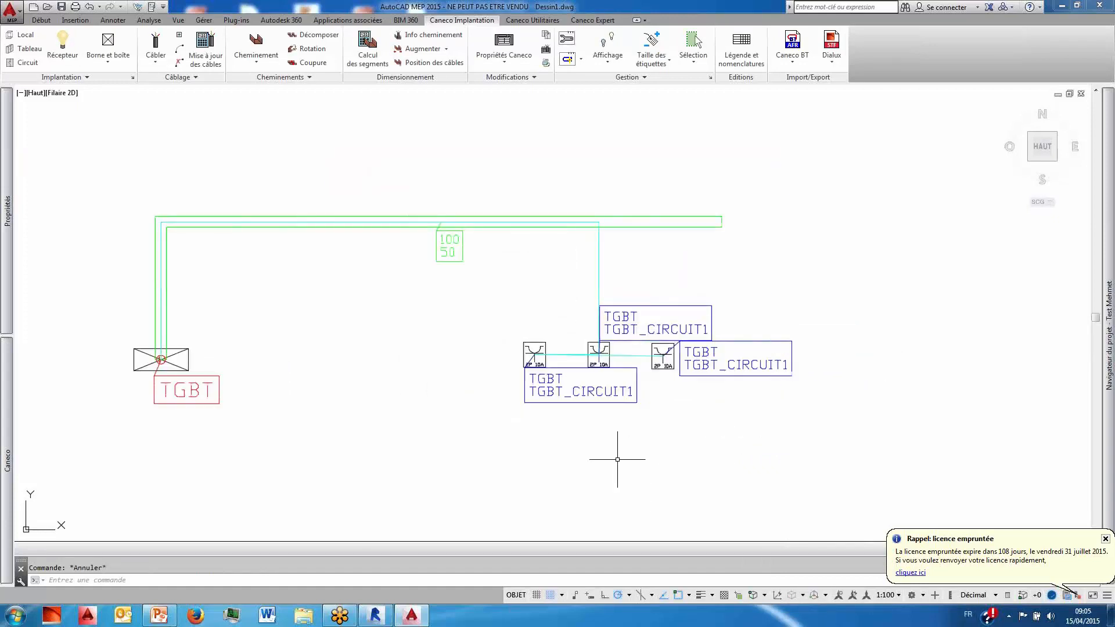
pyautogui.moveTo(617, 453); pyautogui.dragTo(717, 448, button='middle')
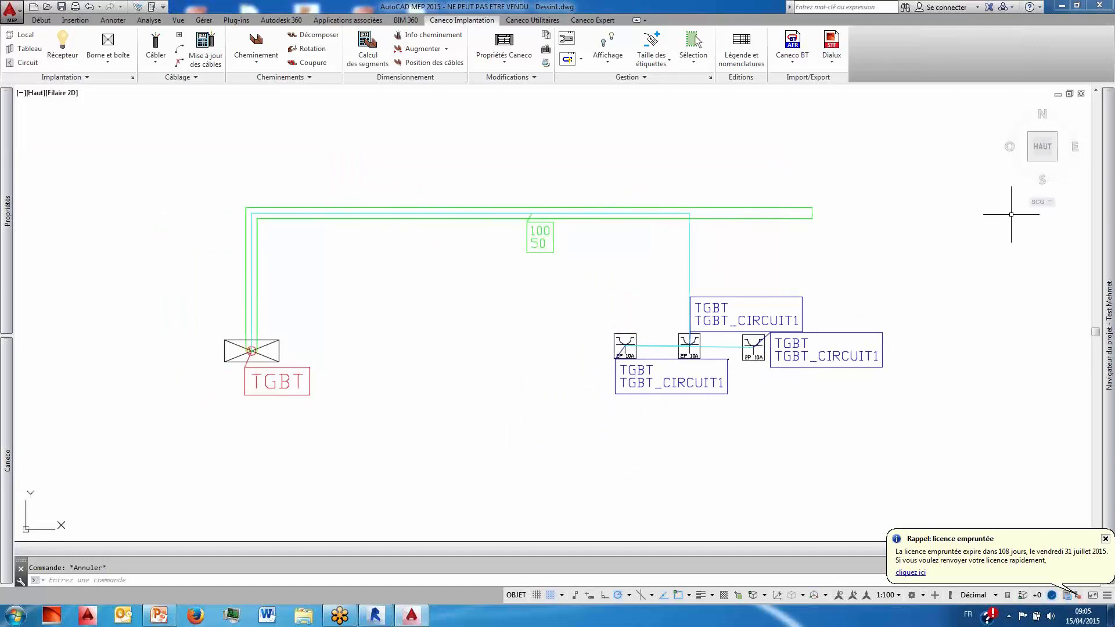
pyautogui.click(1029, 162)
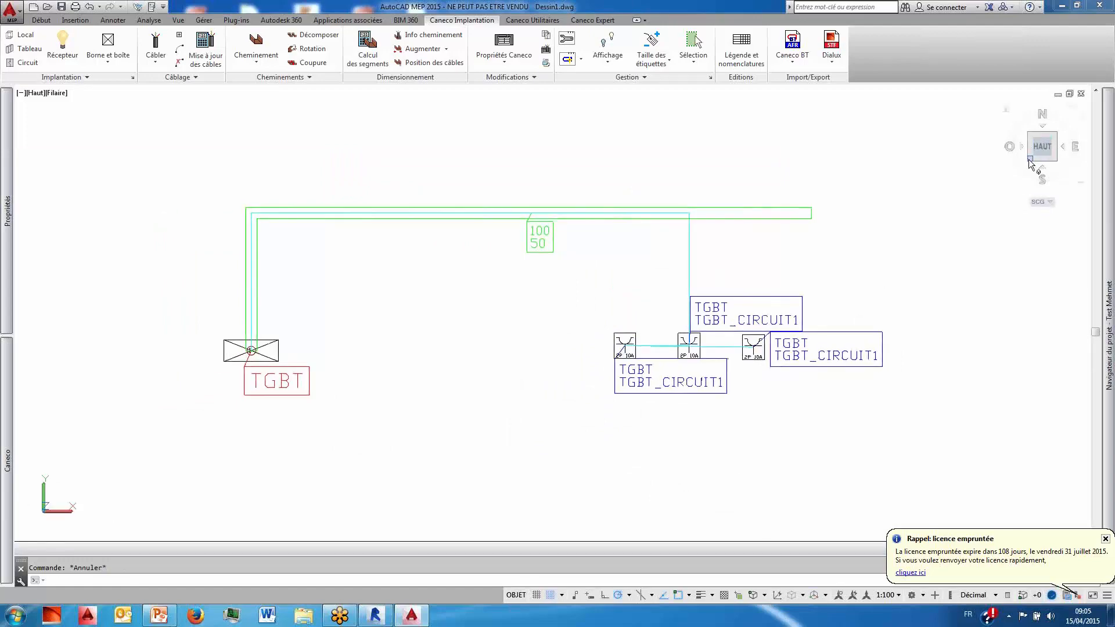
pyautogui.click(706, 276)
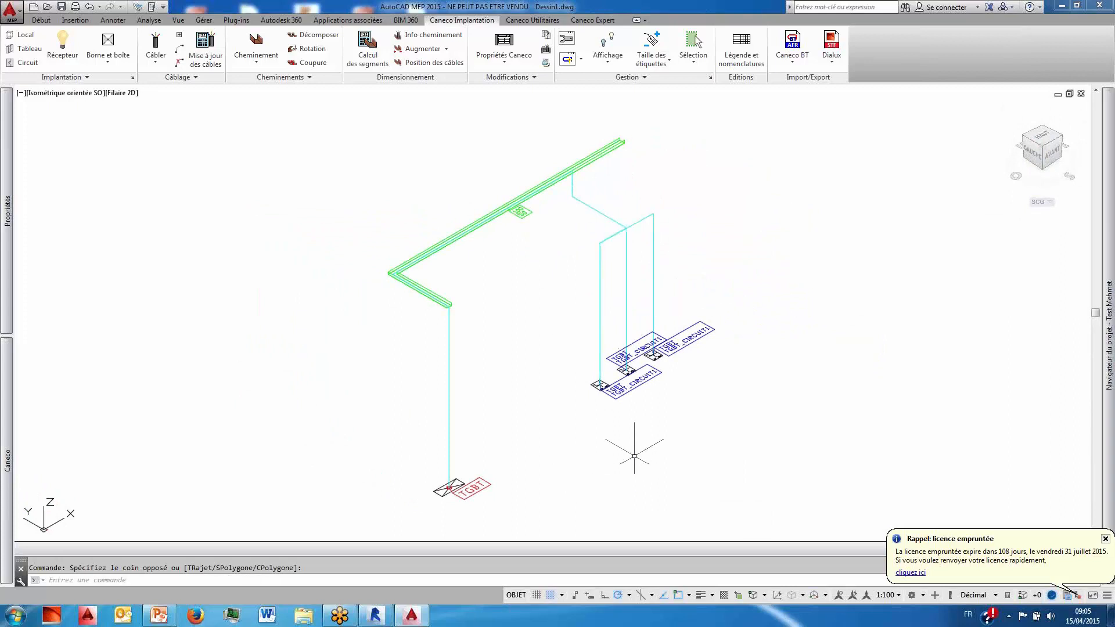
pyautogui.scroll(2, 605, 385)
pyautogui.click(607, 388)
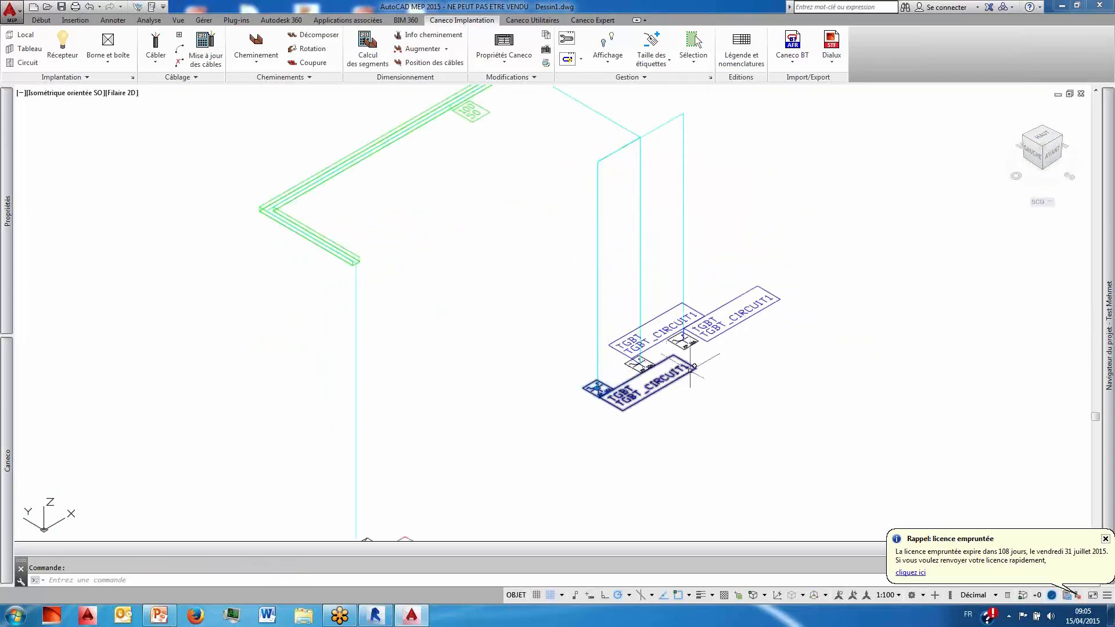
pyautogui.click(685, 342)
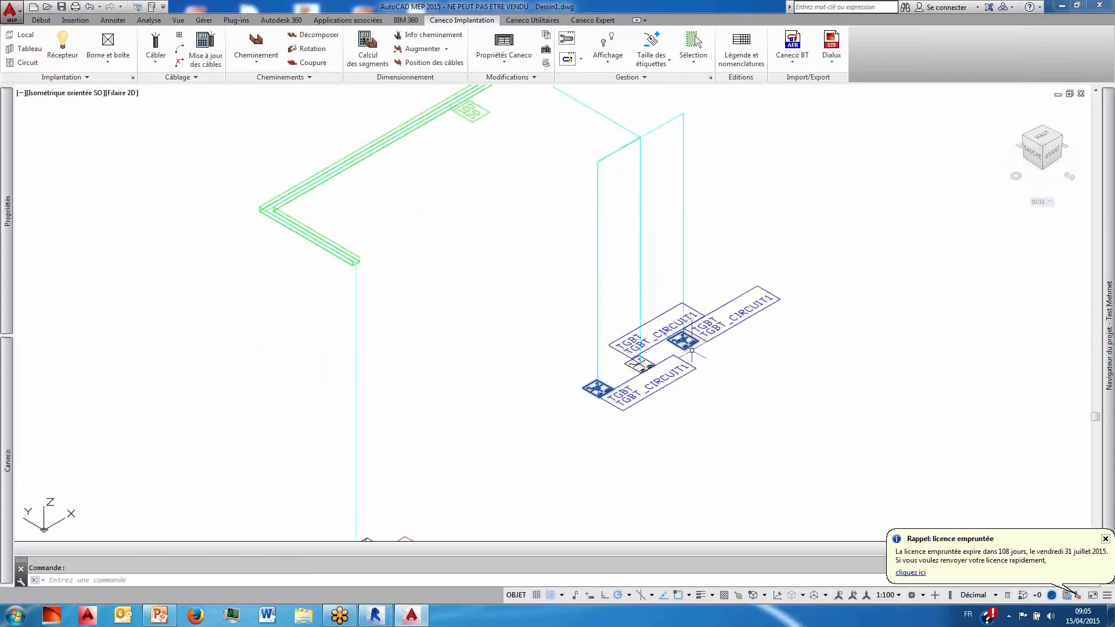
pyautogui.scroll(-2, 713, 377)
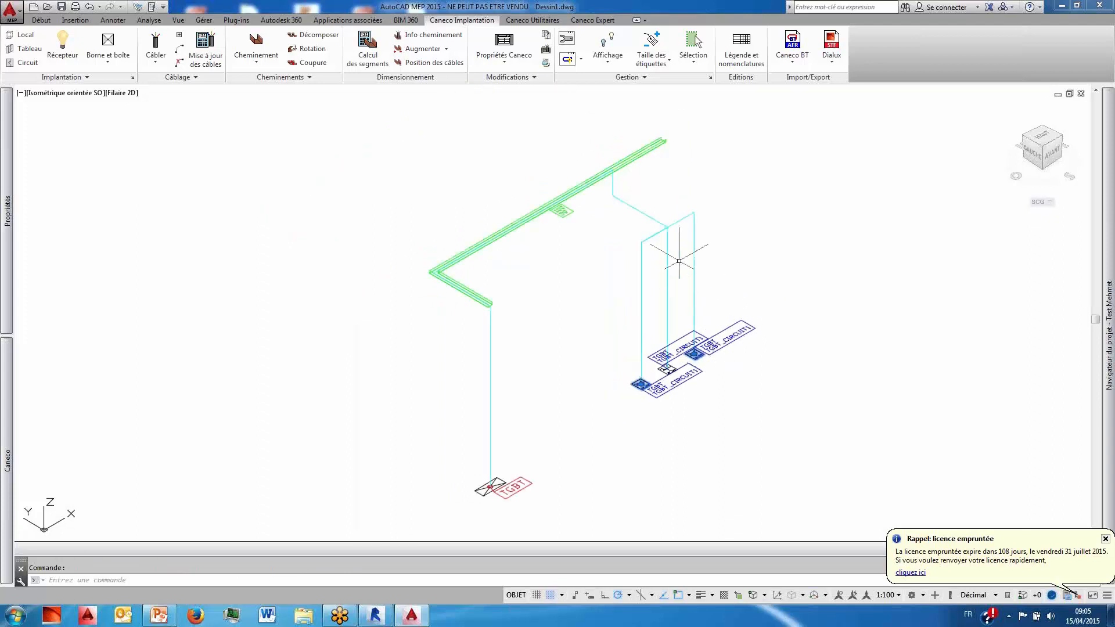
pyautogui.press('Escape')
# - Route the two cables linking the middle socket to the outer sockets through the cable trays
pyautogui.click(652, 240)
pyautogui.click(616, 212)
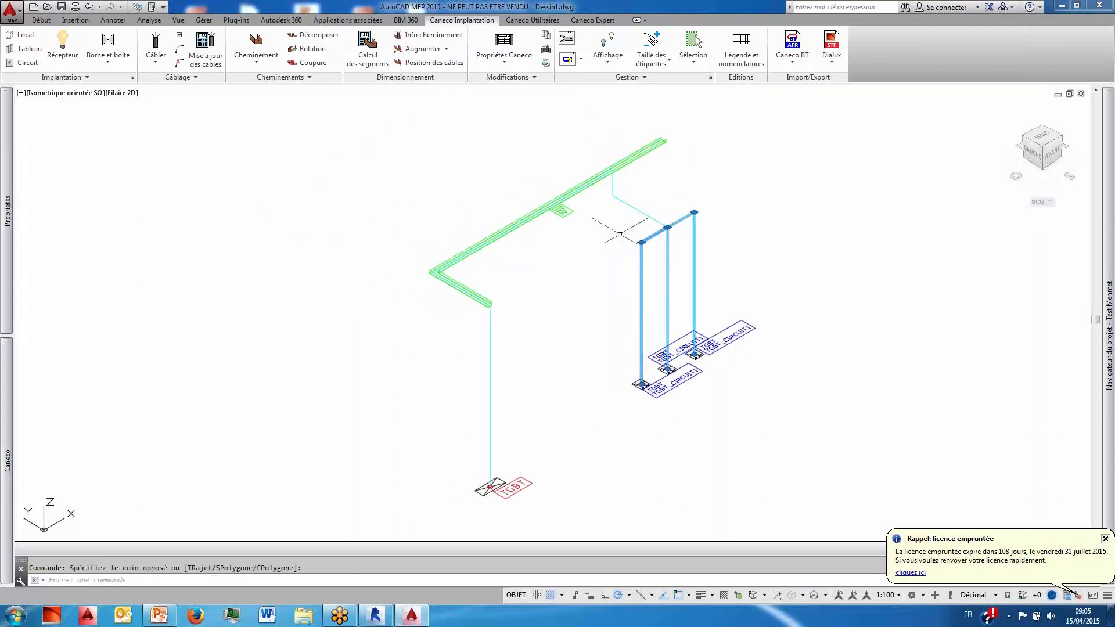
pyautogui.rightClick(601, 237)
pyautogui.moveTo(663, 427)
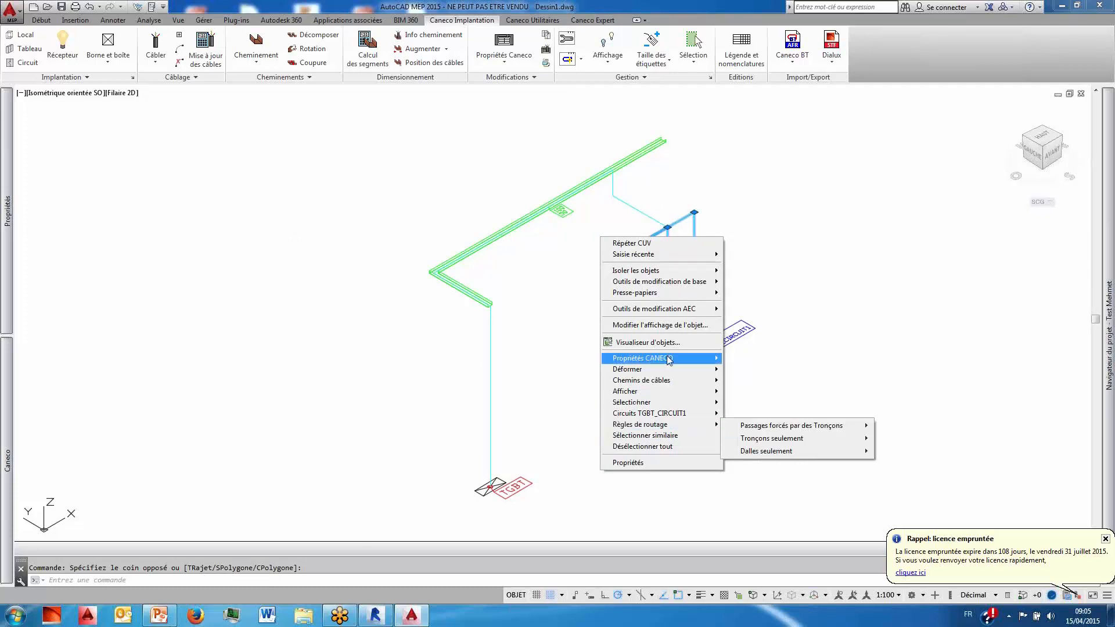
pyautogui.moveTo(666, 379)
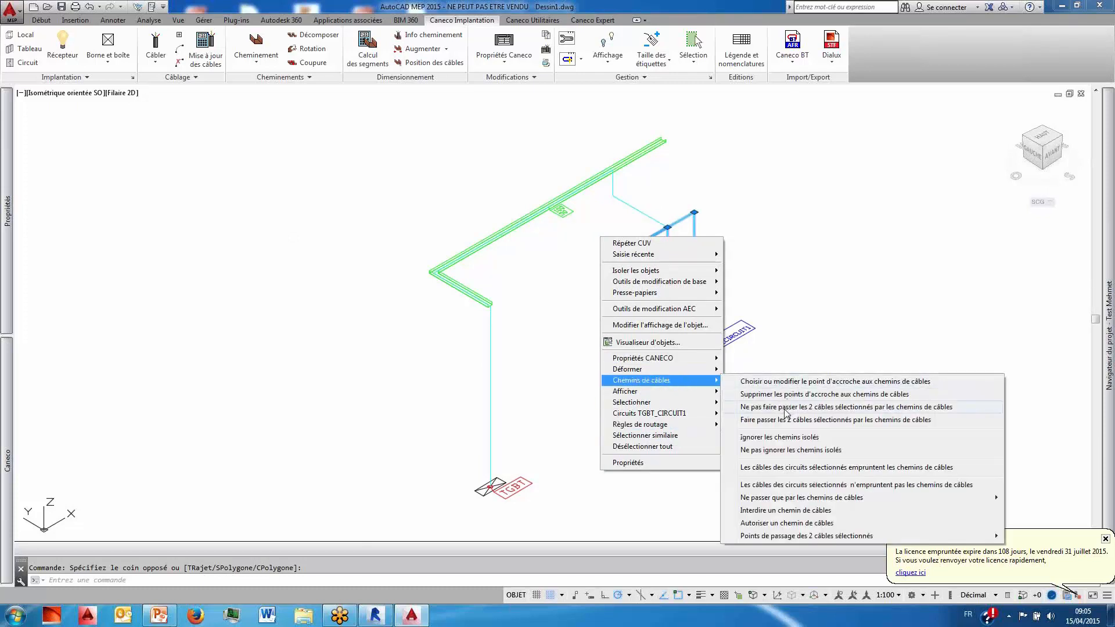
pyautogui.click(780, 422)
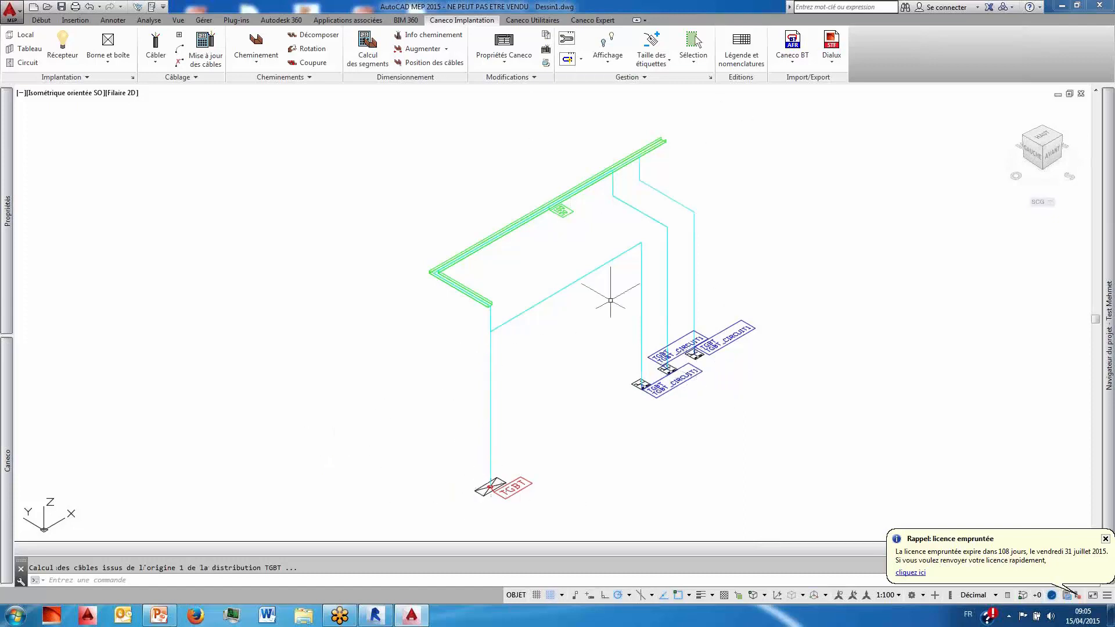
# - Check the CANECO main cable properties of the cable linking the two outer sockets and close them without changes
pyautogui.click(695, 247)
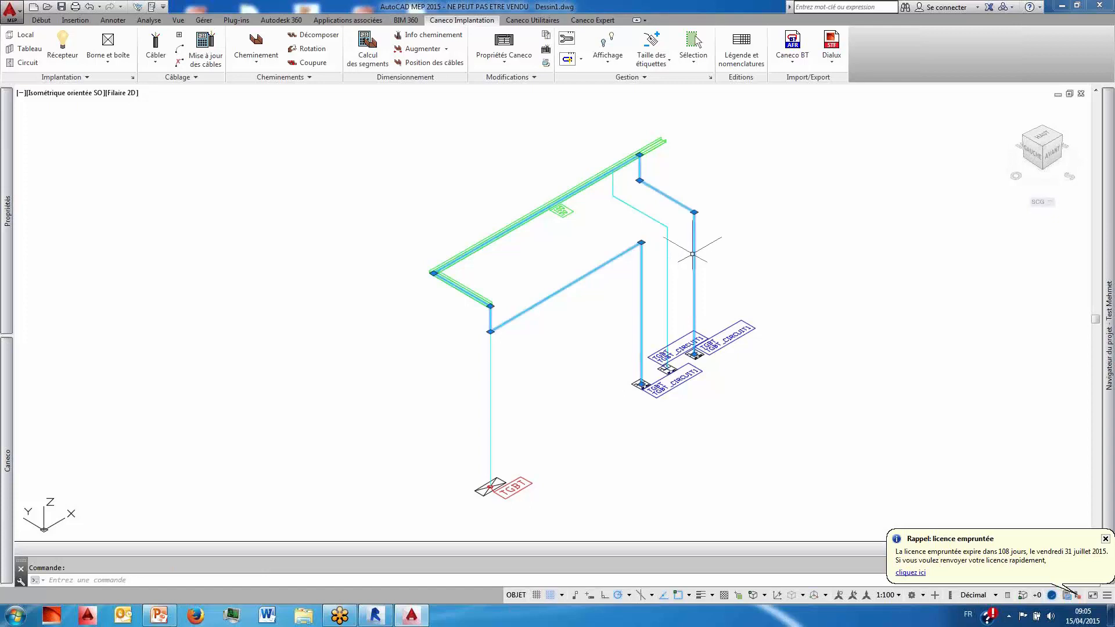
pyautogui.scroll(6, 696, 357)
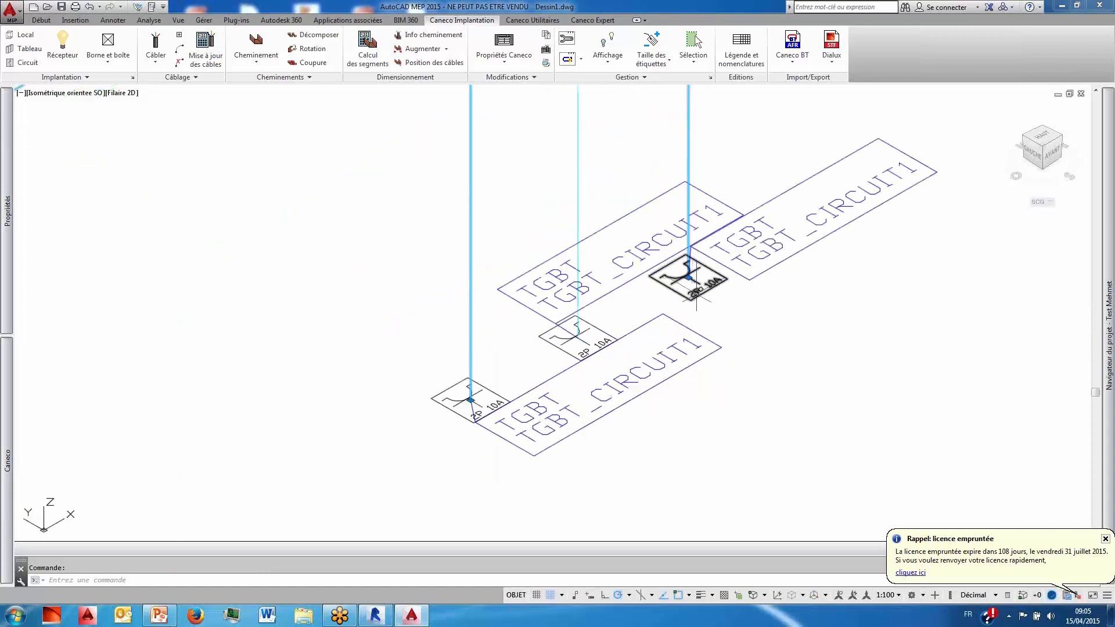
pyautogui.rightClick(696, 293)
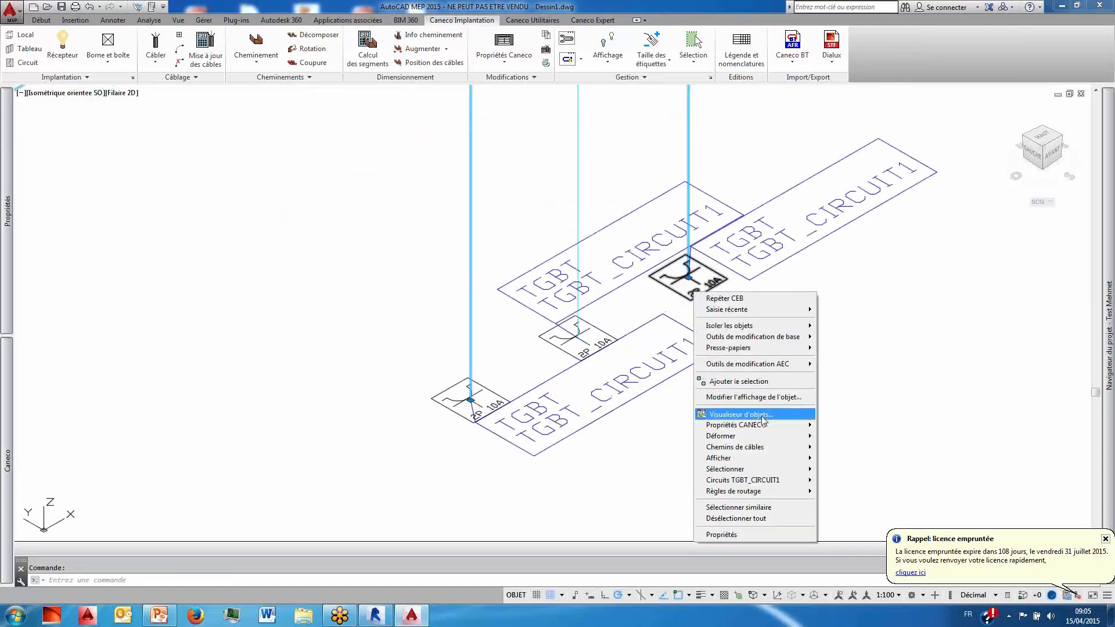
pyautogui.moveTo(769, 425)
pyautogui.click(898, 424)
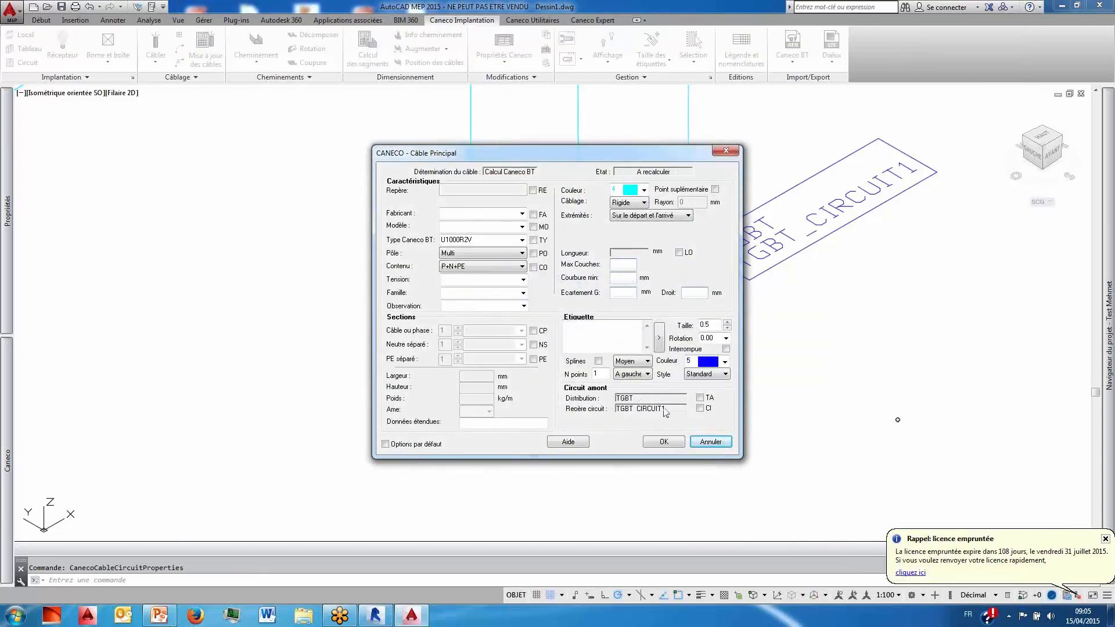
pyautogui.click(710, 442)
# - Set the cable linking the two outer sockets not to pass through the cable trays
pyautogui.scroll(-3, 685, 201)
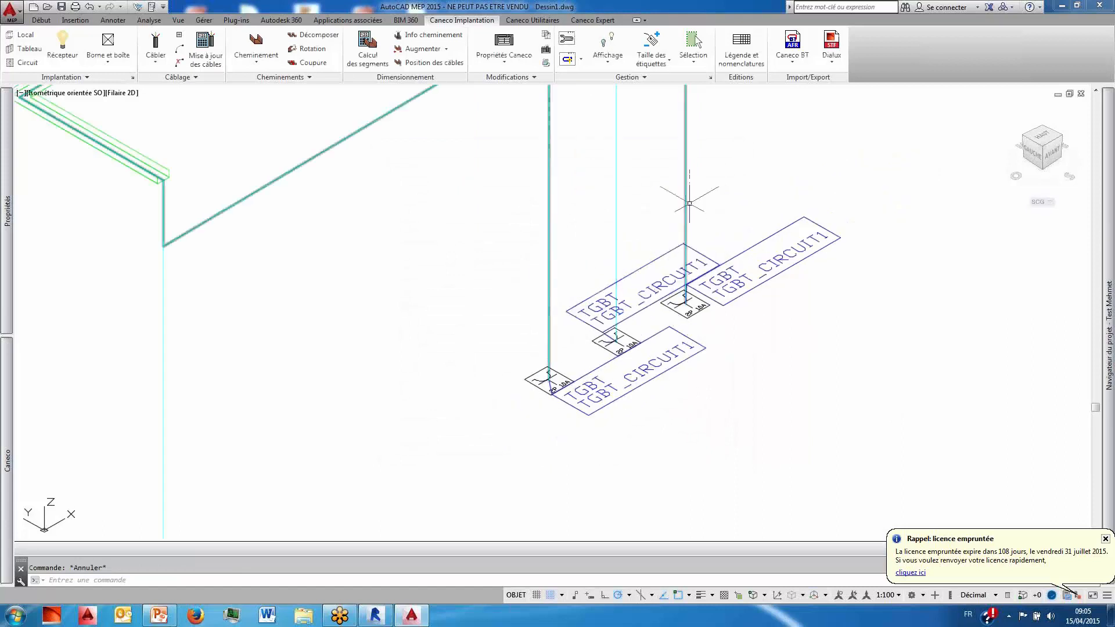
pyautogui.click(686, 151)
pyautogui.rightClick(687, 191)
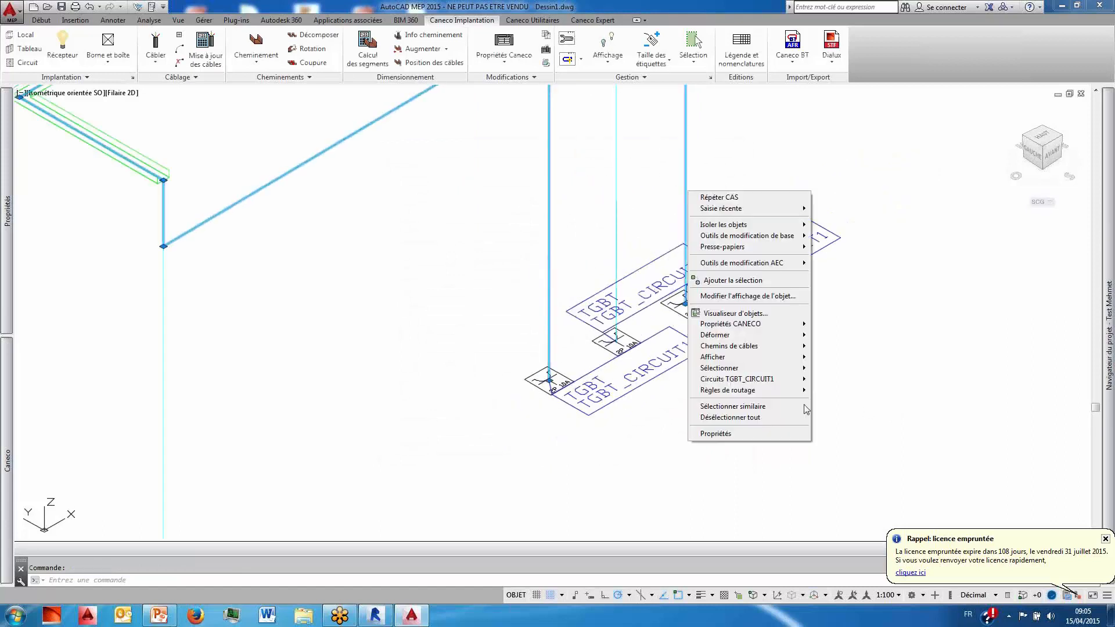
pyautogui.moveTo(729, 346)
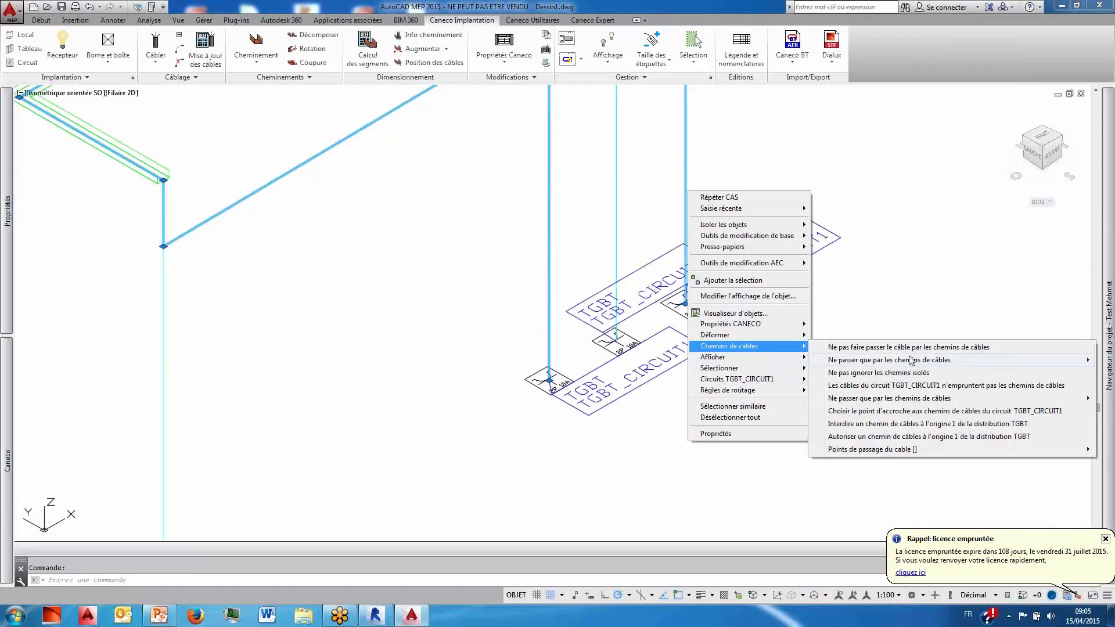
pyautogui.click(910, 349)
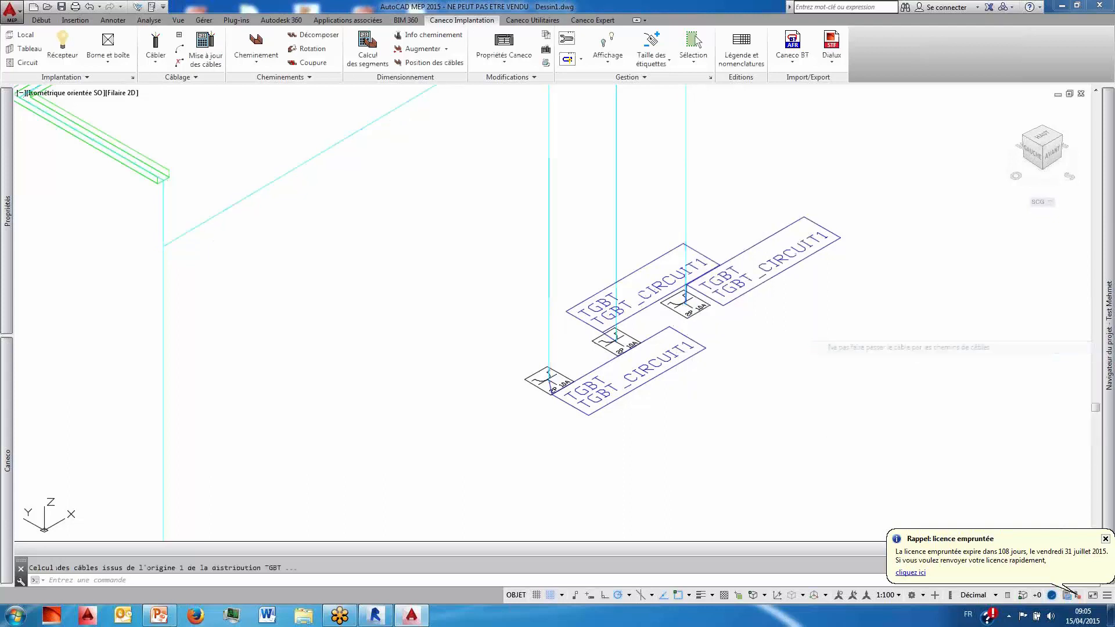
# - Set the cables of circuit TGBT_CIRCUIT1 not to run through the cable trays
pyautogui.click(685, 186)
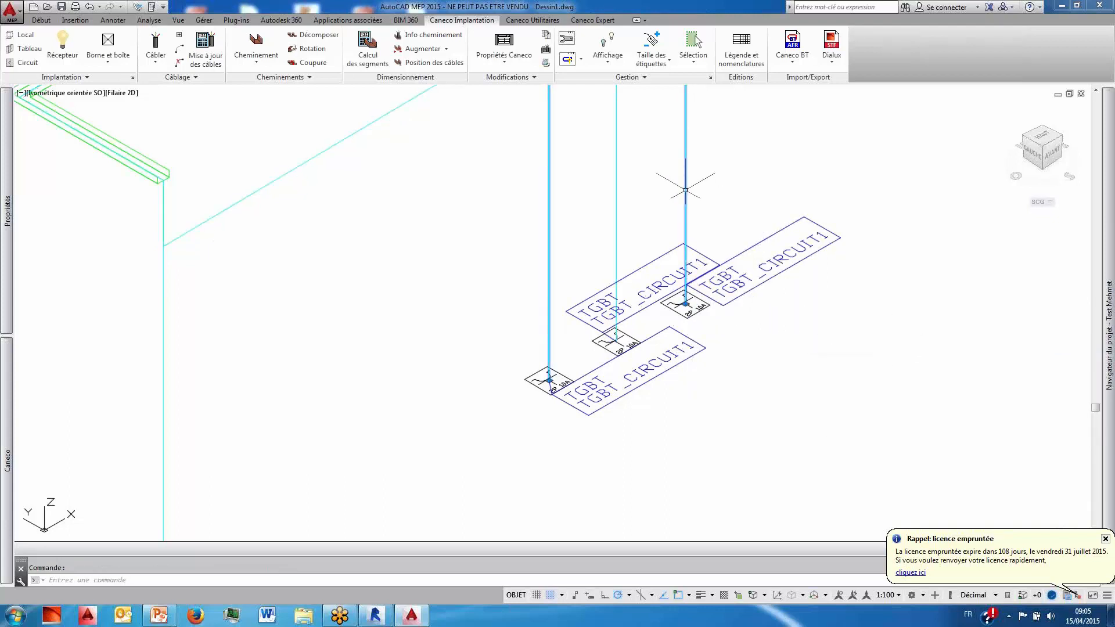
pyautogui.rightClick(687, 193)
pyautogui.moveTo(776, 348)
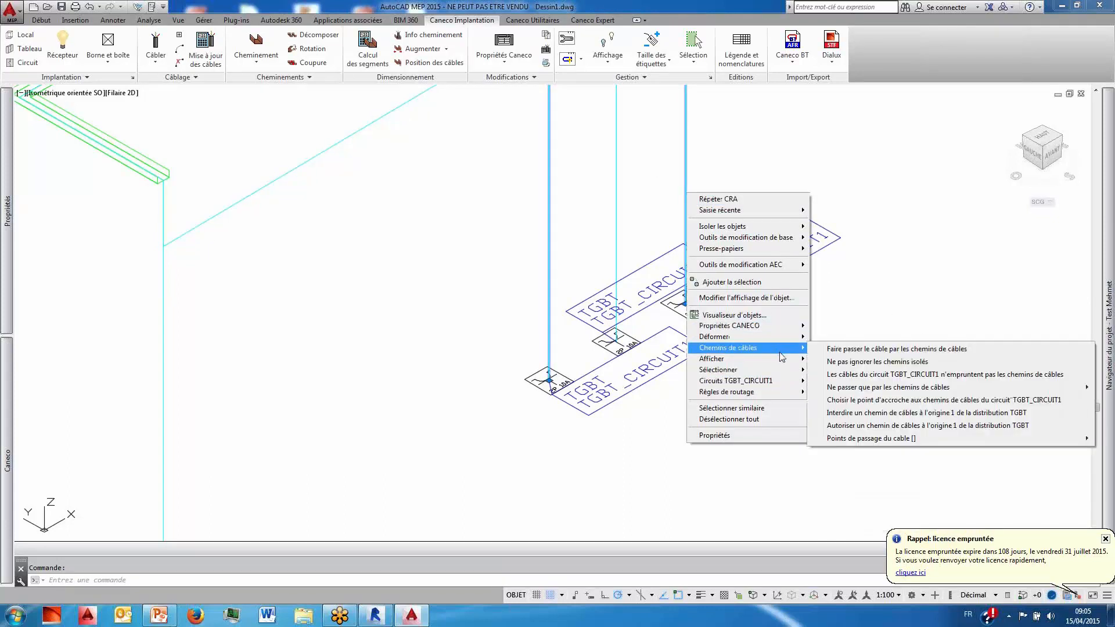
pyautogui.click(893, 378)
pyautogui.scroll(-5, 667, 290)
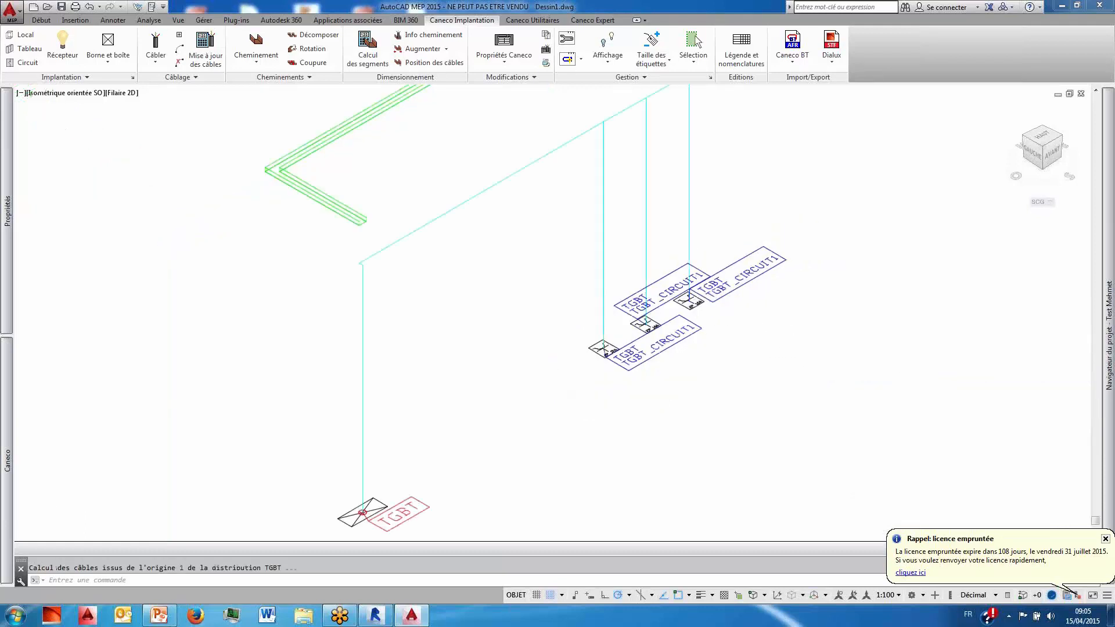
pyautogui.scroll(4, 659, 253)
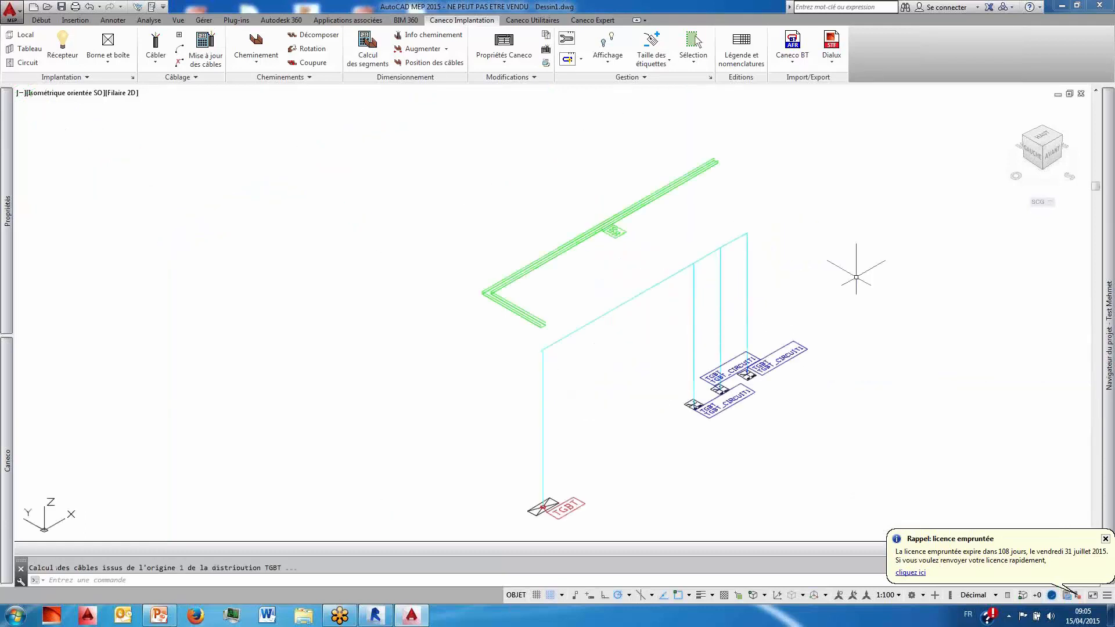
# - Restore the north-up top view and set the cables of circuit TGBT_CIRCUIT1 to run through the cable trays
pyautogui.click(1046, 142)
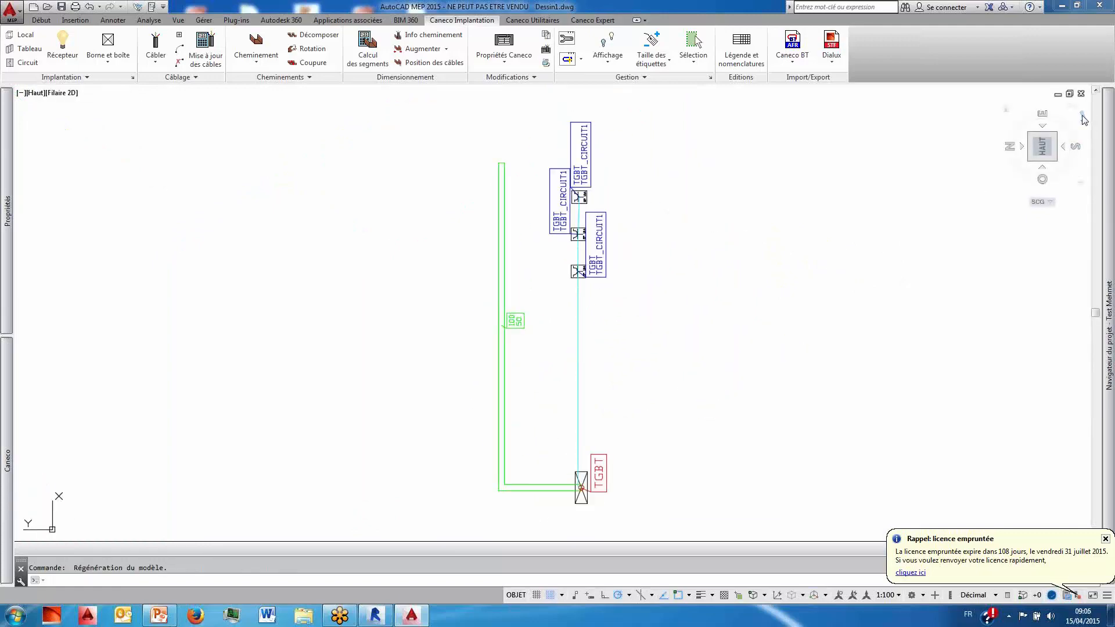
pyautogui.click(1084, 120)
pyautogui.click(487, 338)
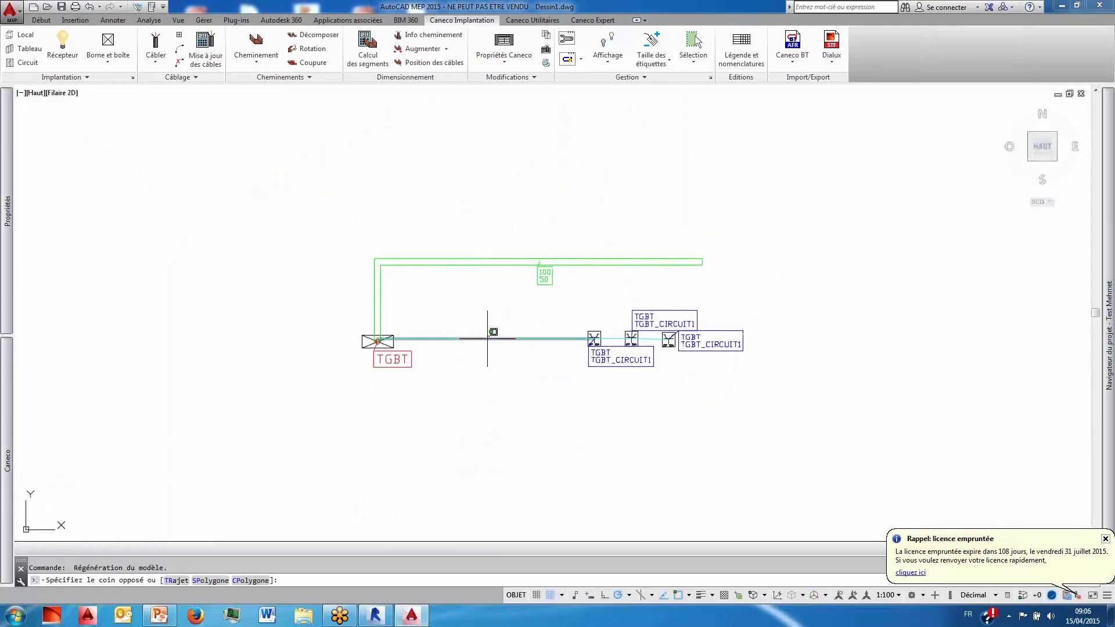
pyautogui.click(510, 325)
pyautogui.rightClick(508, 329)
pyautogui.moveTo(575, 487)
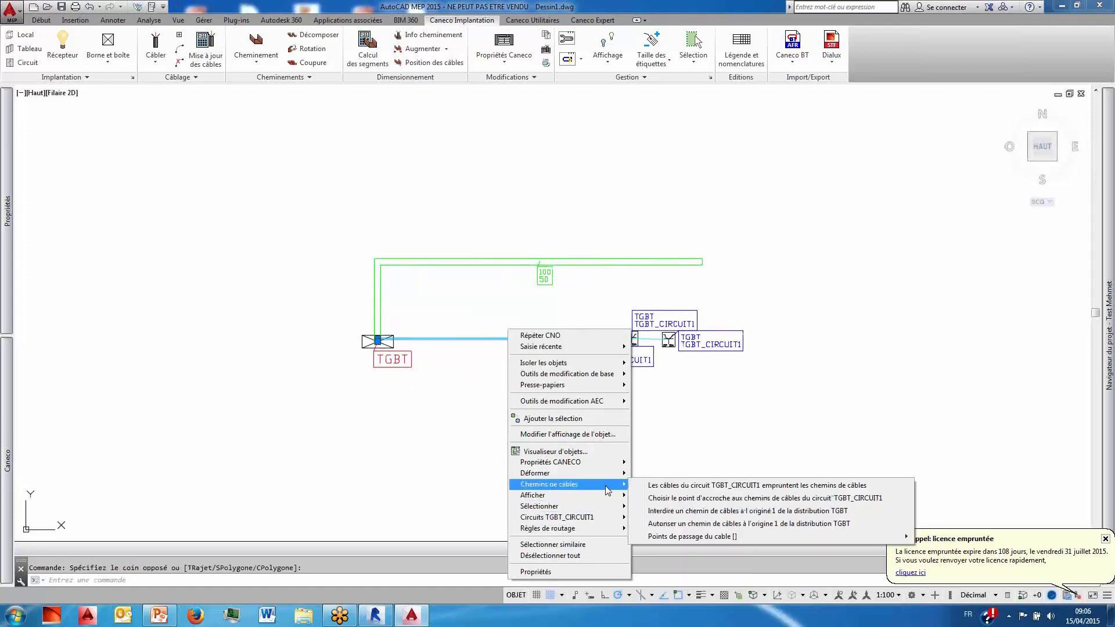
pyautogui.click(689, 487)
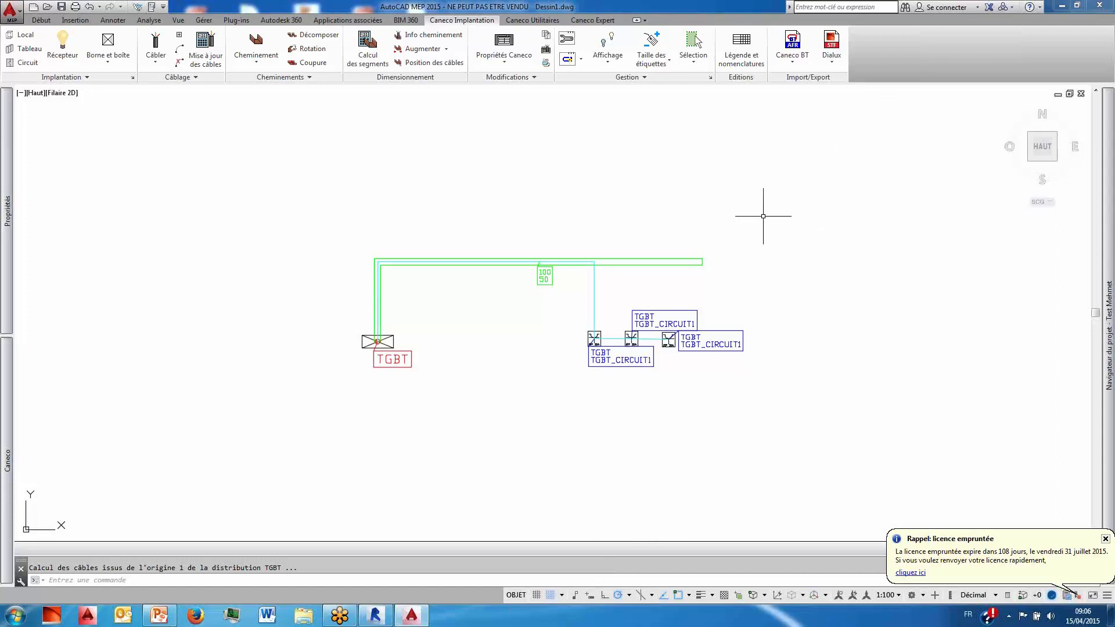
# - Close Dessin1.dwg without saving and turn off the grid in the empty drawing Dessin2.dwg
pyautogui.click(1082, 95)
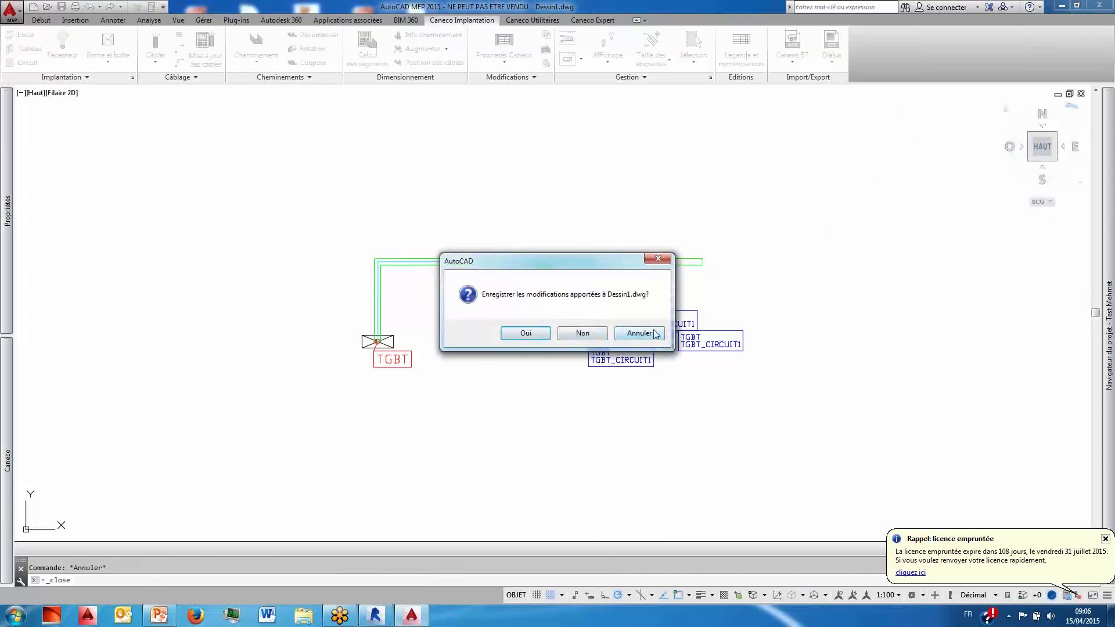
pyautogui.click(583, 332)
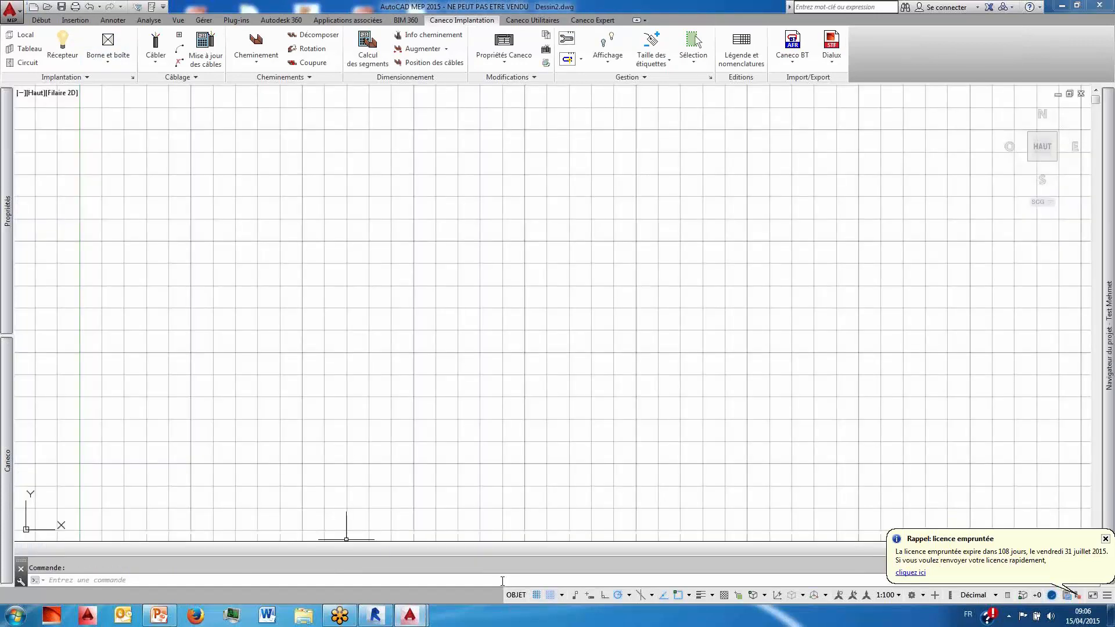
pyautogui.click(535, 595)
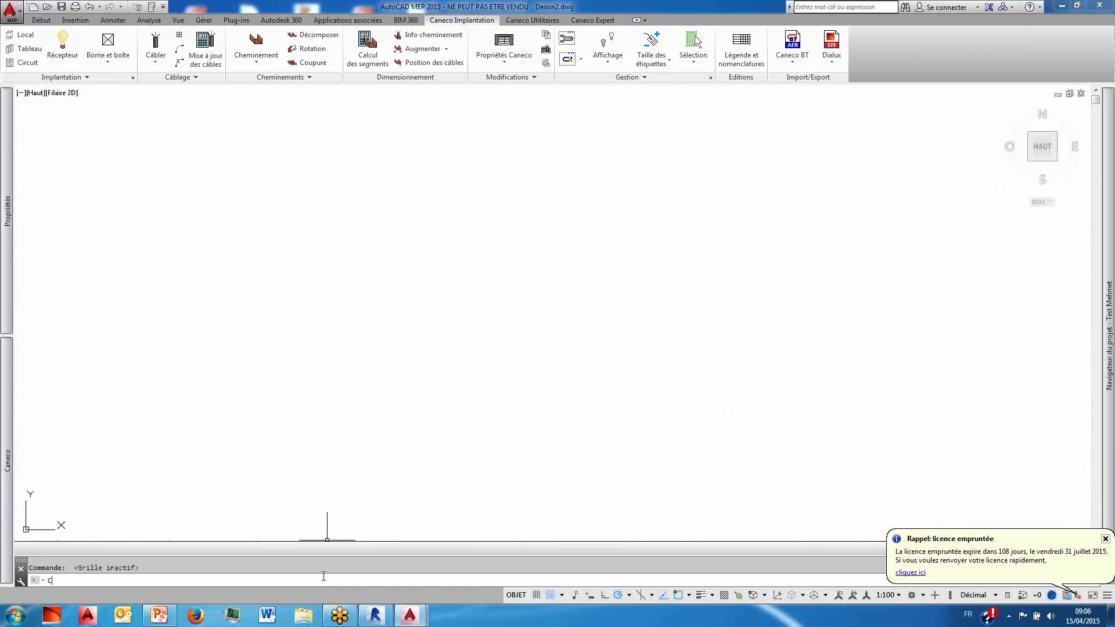
# - Run the CANECOCIMP command and open DEMO1504.bimelec from the REVIT DEMO1504 folder on the desktop
pyautogui.write('CANECOCIMP')
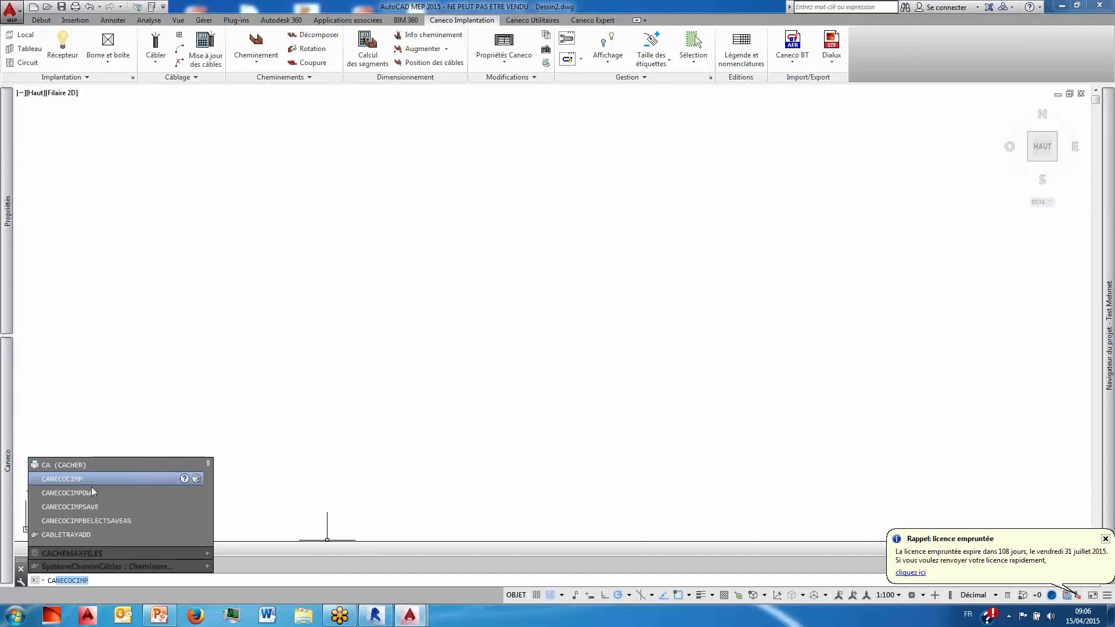
pyautogui.click(90, 482)
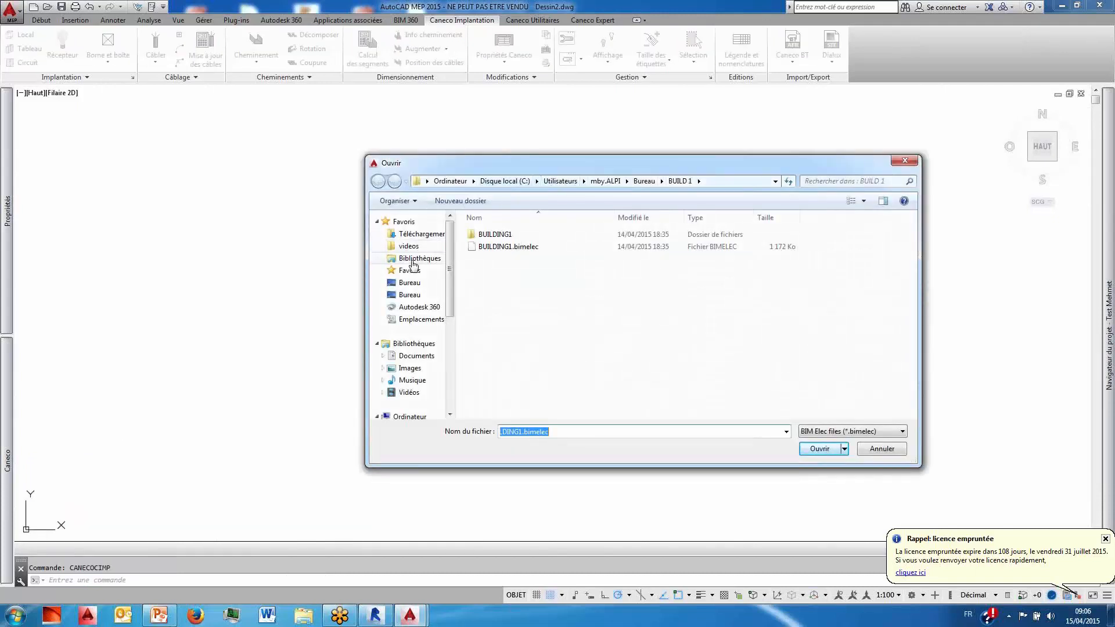
pyautogui.click(410, 284)
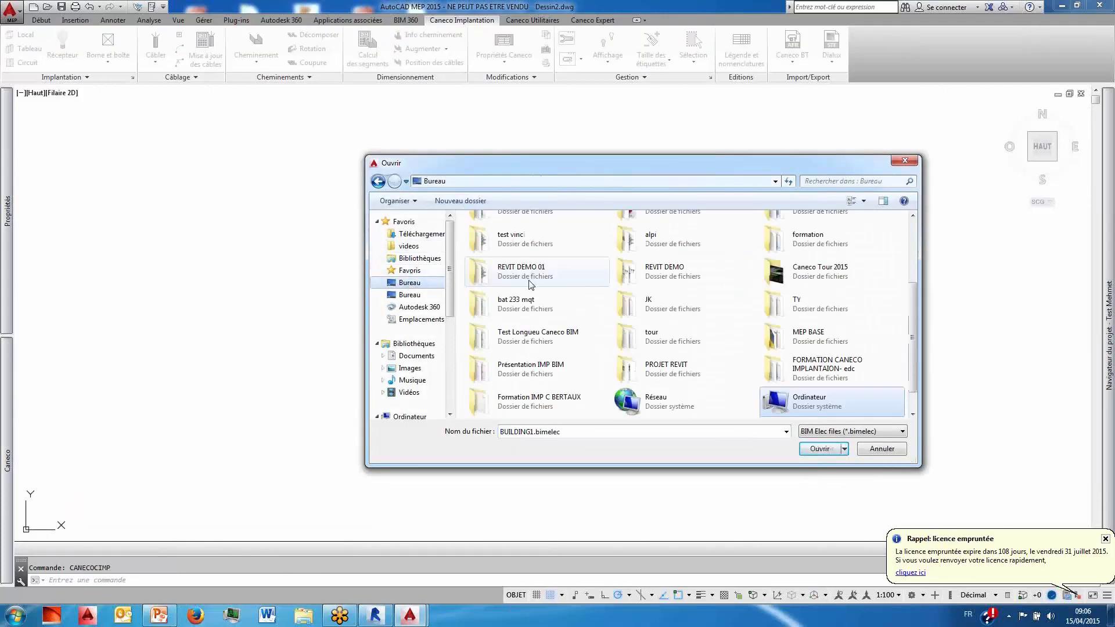
pyautogui.click(671, 277)
pyautogui.scroll(3, 754, 261)
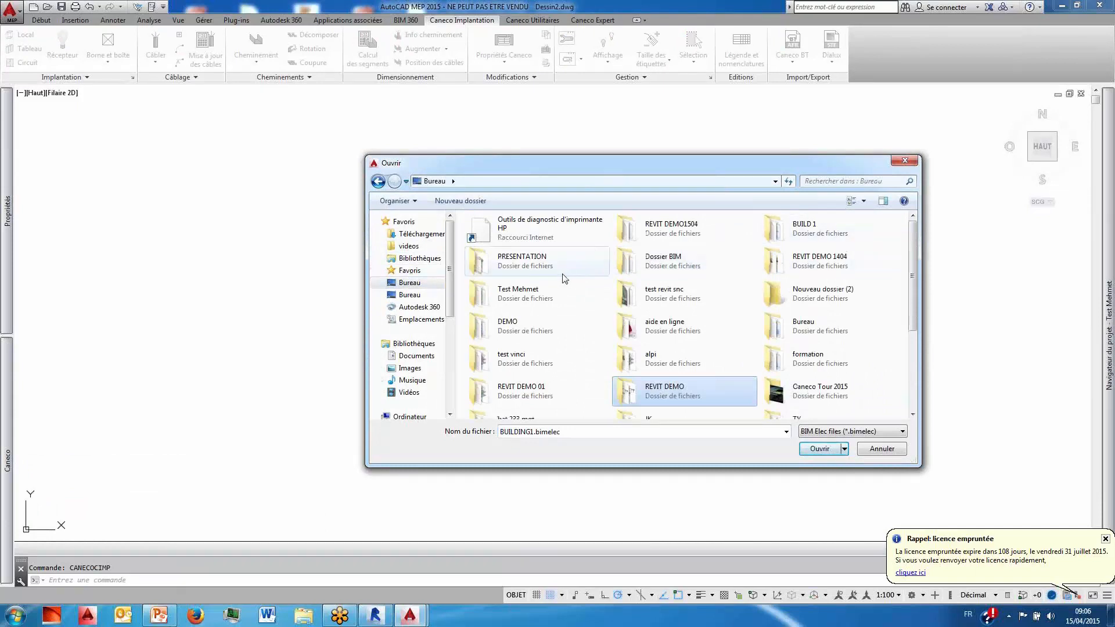
pyautogui.doubleClick(667, 242)
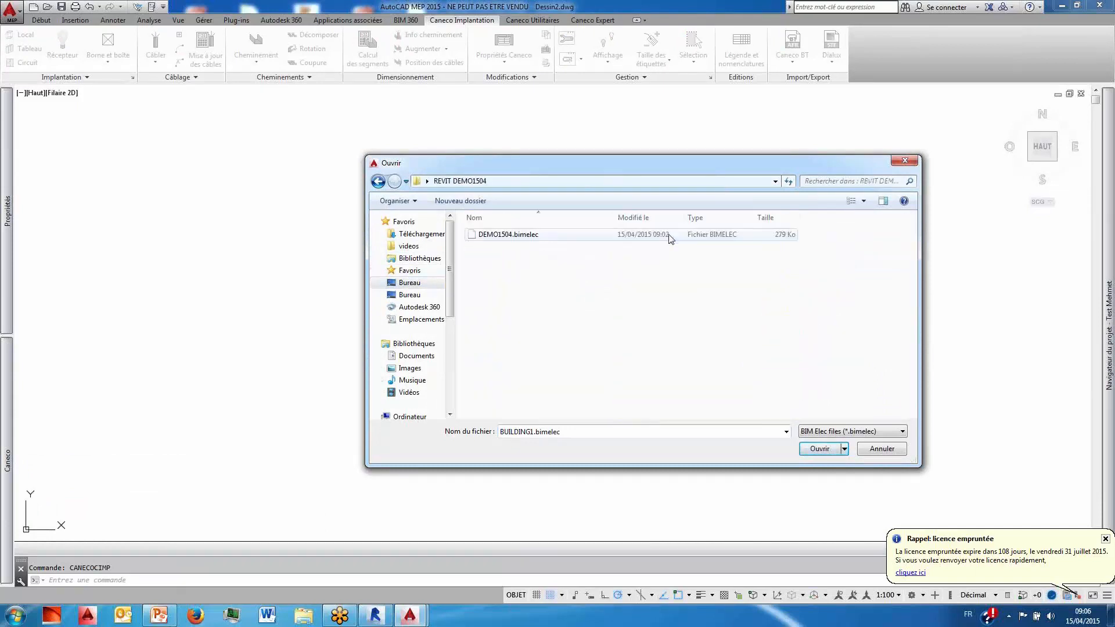
pyautogui.click(540, 236)
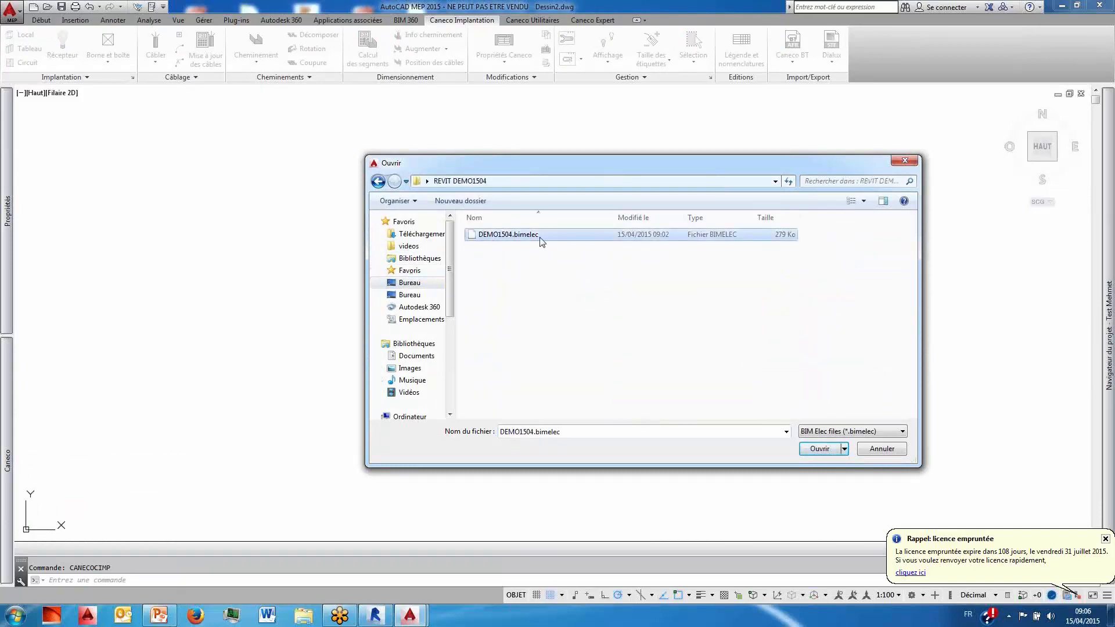
pyautogui.click(825, 451)
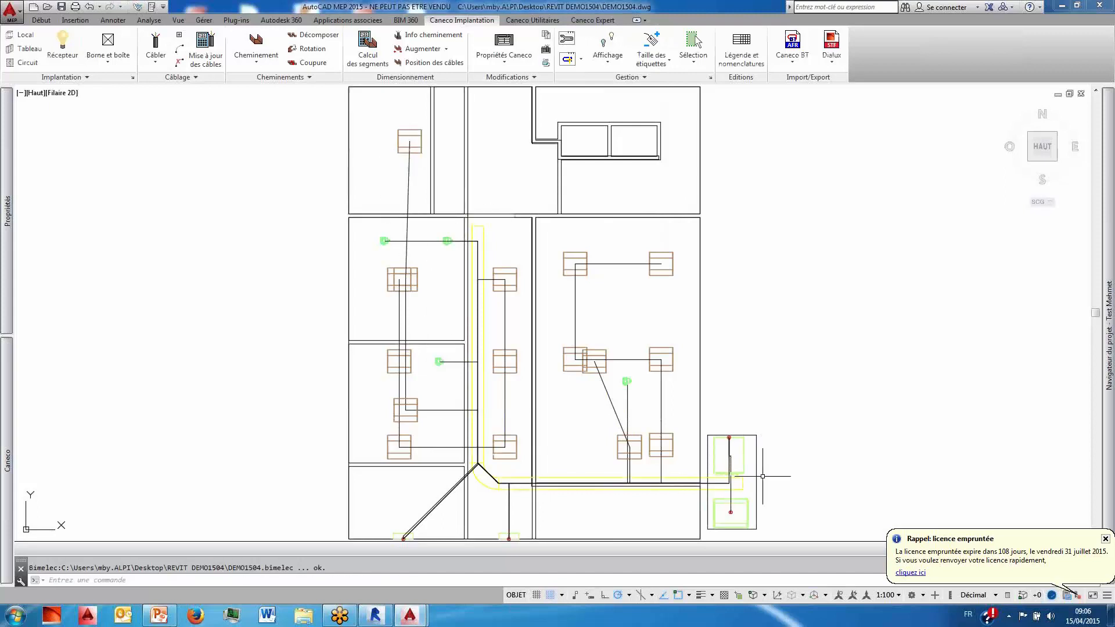
# - Examine the imported building's boards, luminaires, sockets and cable trays in southwest isometric view and in top view
pyautogui.click(1031, 163)
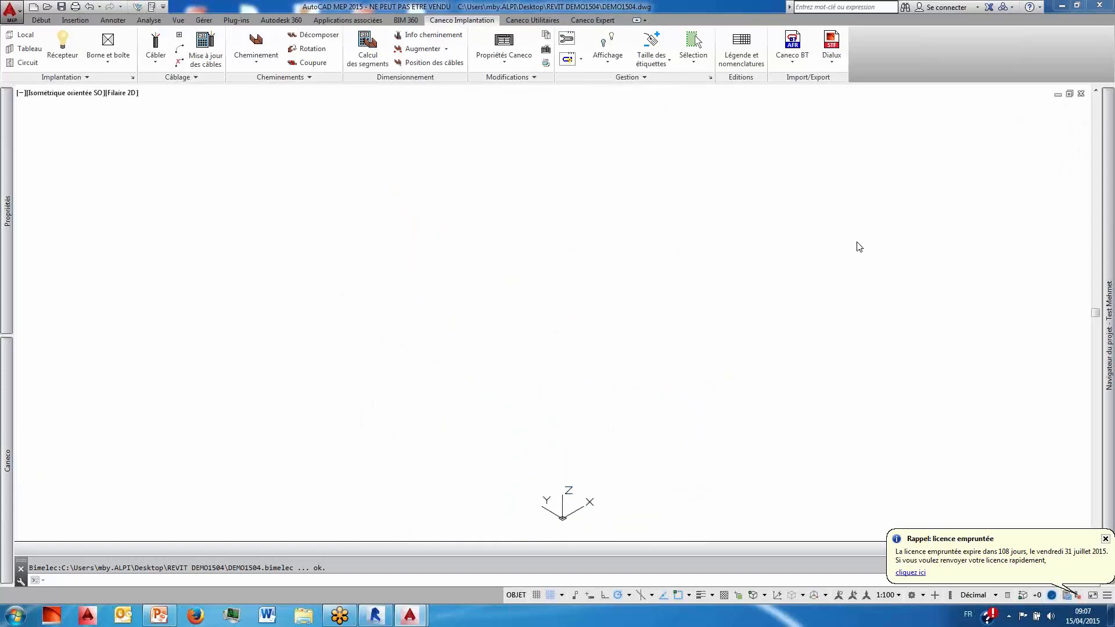
pyautogui.scroll(2, 731, 347)
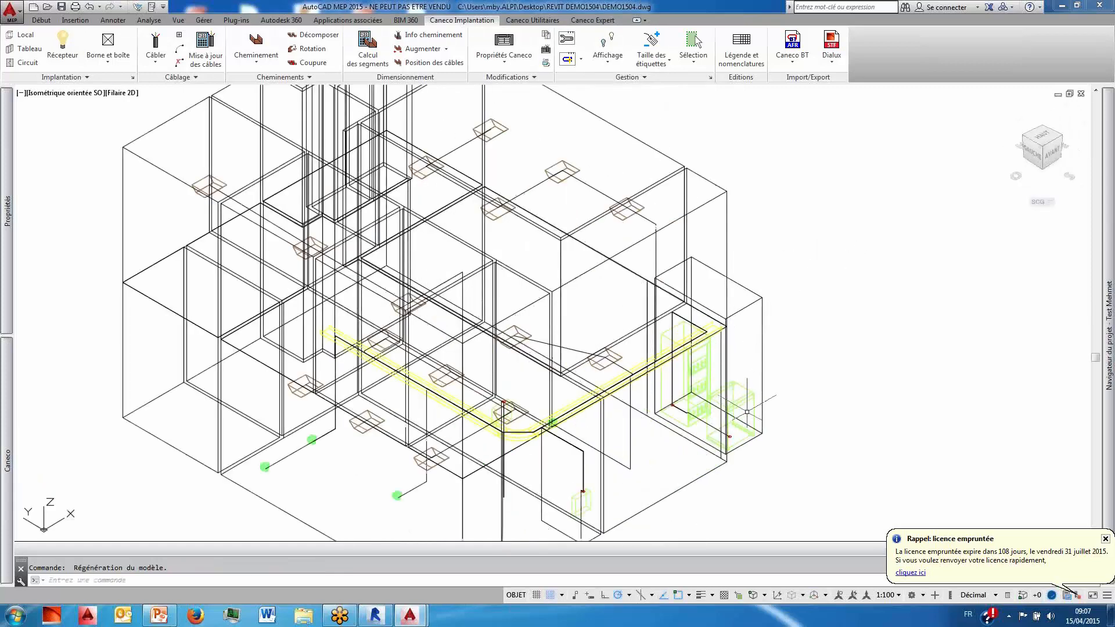
pyautogui.click(1048, 141)
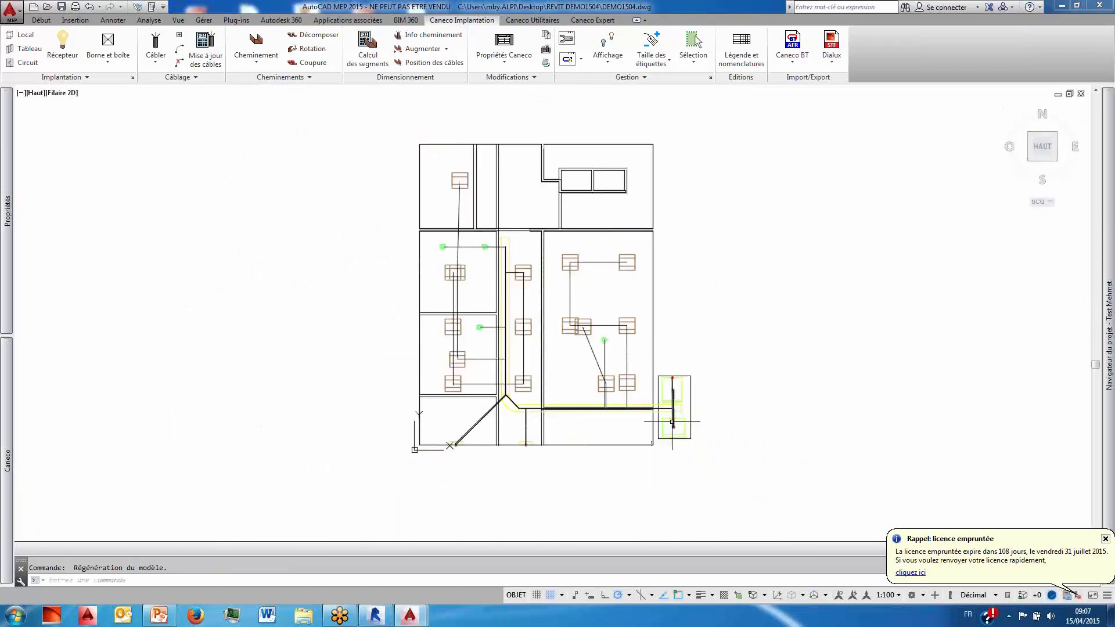
pyautogui.scroll(4, 682, 418)
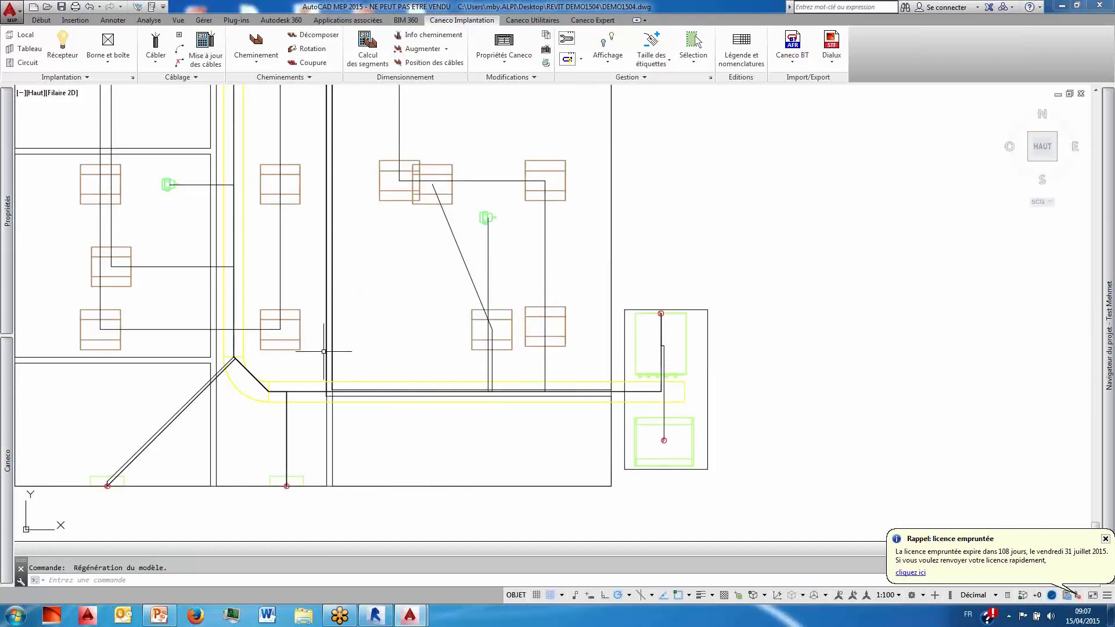
pyautogui.scroll(-3, 360, 311)
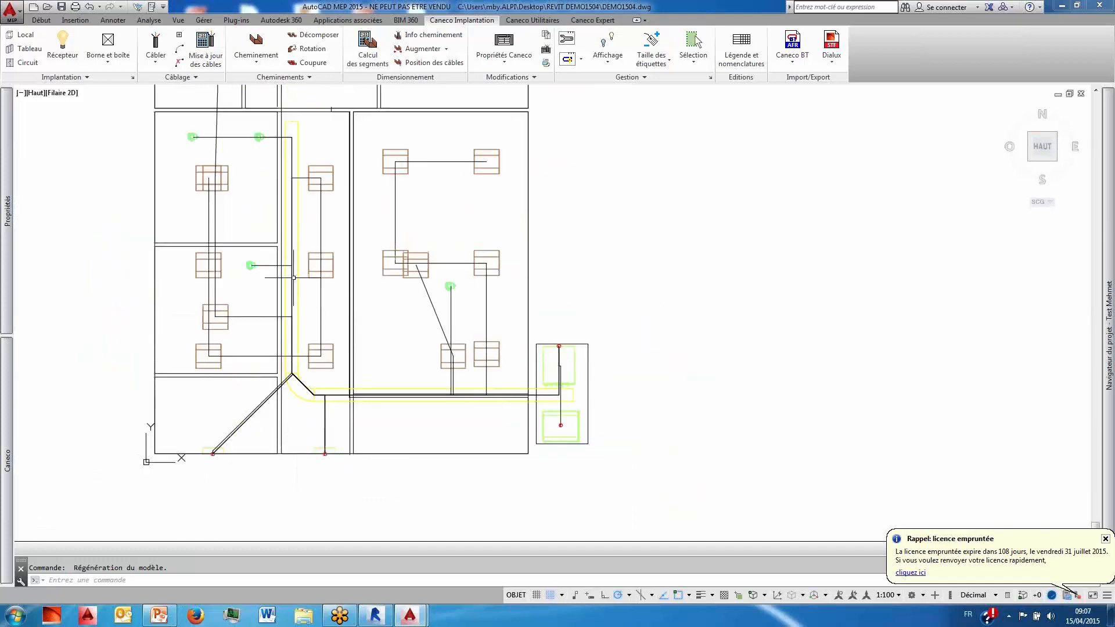
pyautogui.scroll(-2, 505, 262)
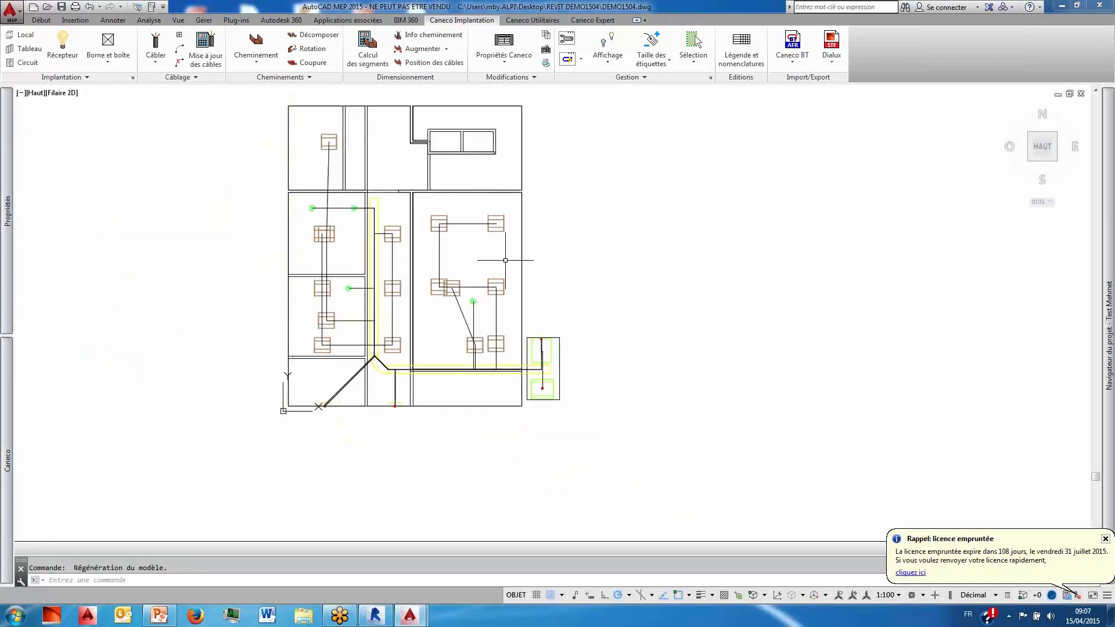
pyautogui.moveTo(491, 252); pyautogui.dragTo(501, 277, button='middle')
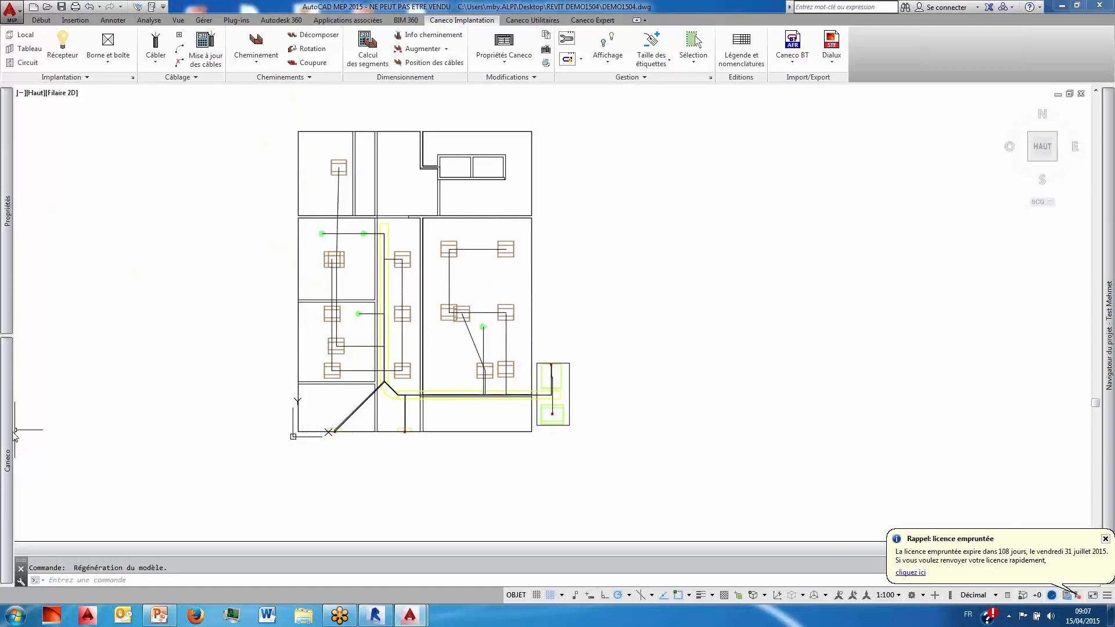
# - Restrict the display of Caneco objects to a single building level
pyautogui.moveTo(12, 436)
pyautogui.click(218, 350)
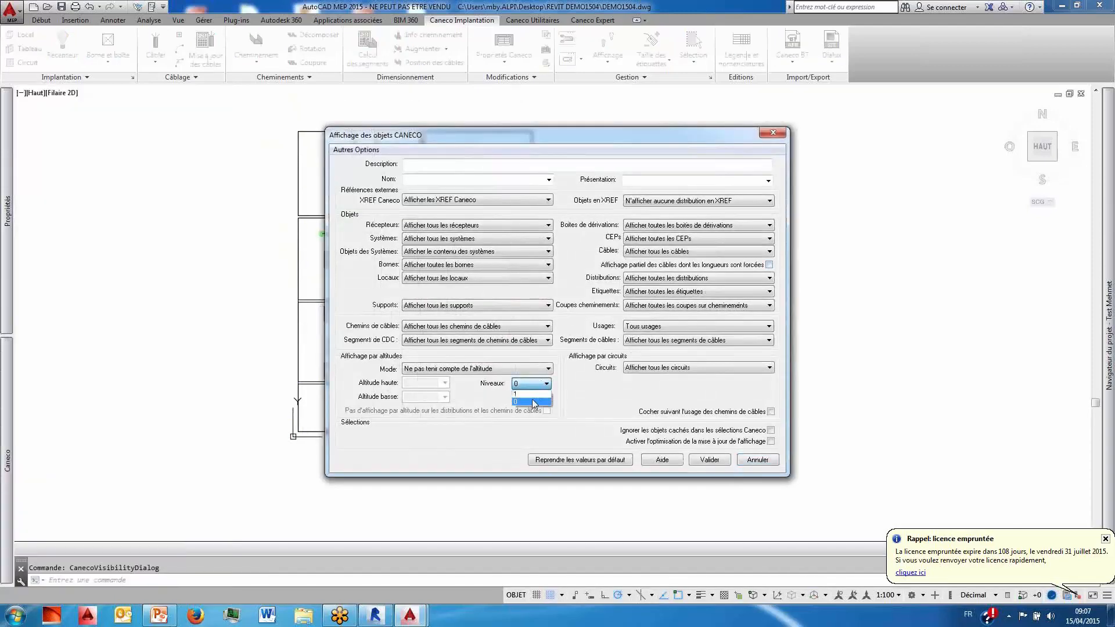
pyautogui.click(706, 460)
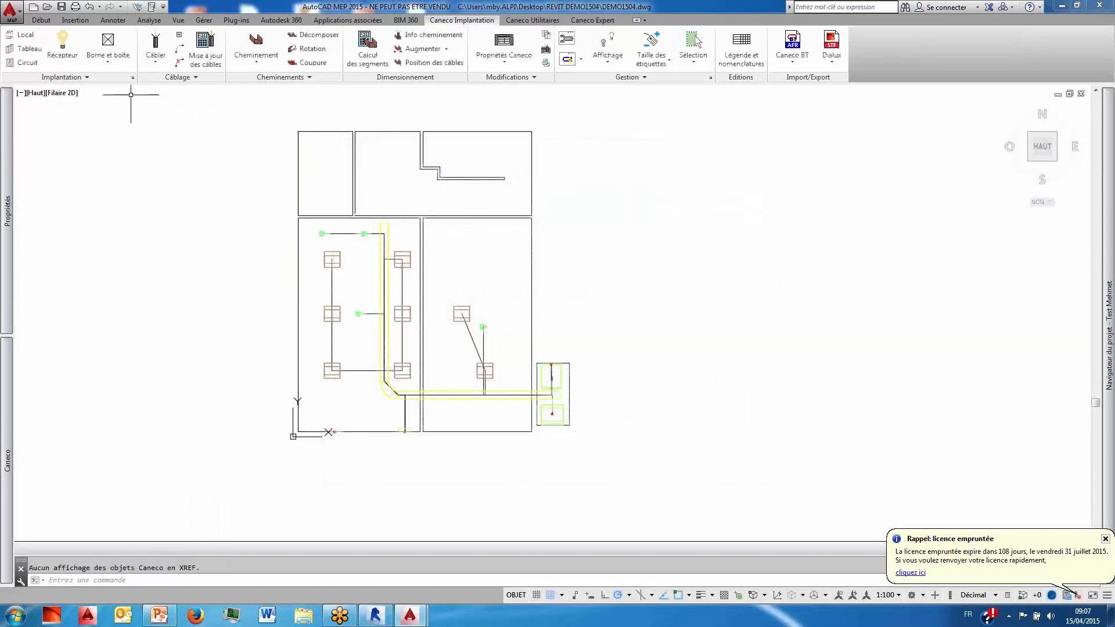
# - Apply the Conceptuel visual style and inspect the displayed level in southwest isometric view before returning to the top view
pyautogui.click(75, 94)
pyautogui.click(105, 135)
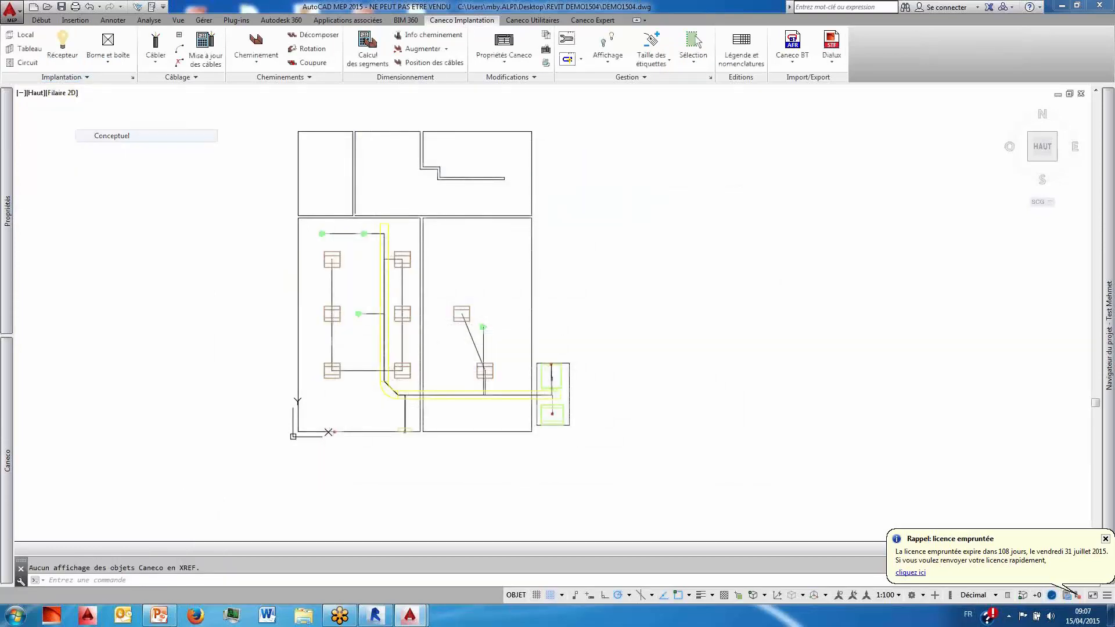
pyautogui.click(1031, 169)
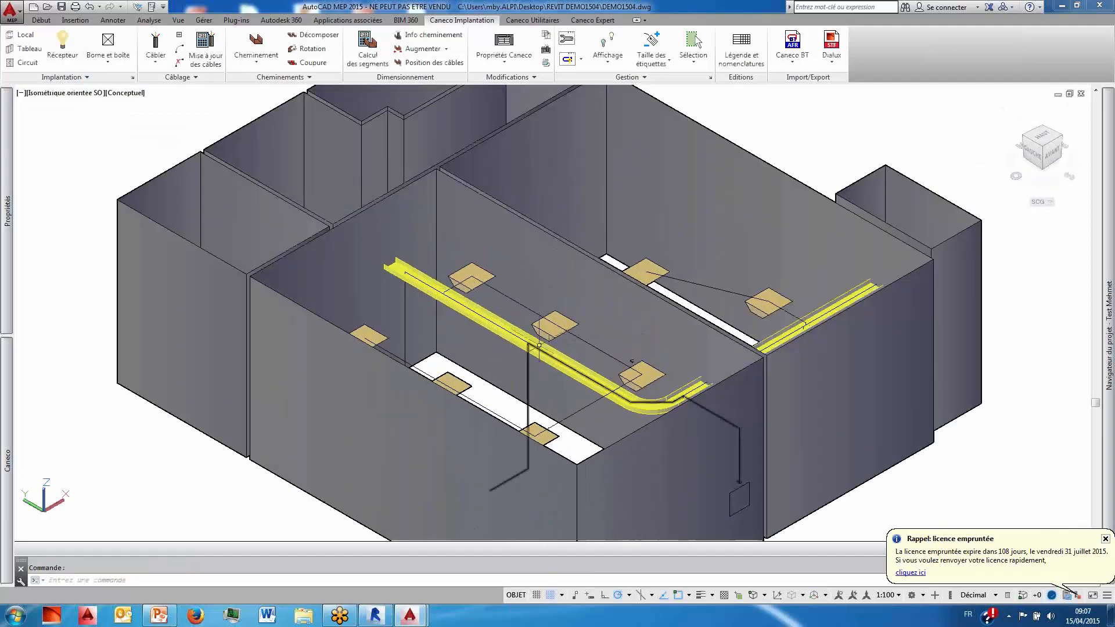
pyautogui.moveTo(539, 345); pyautogui.dragTo(440, 326, button='middle')
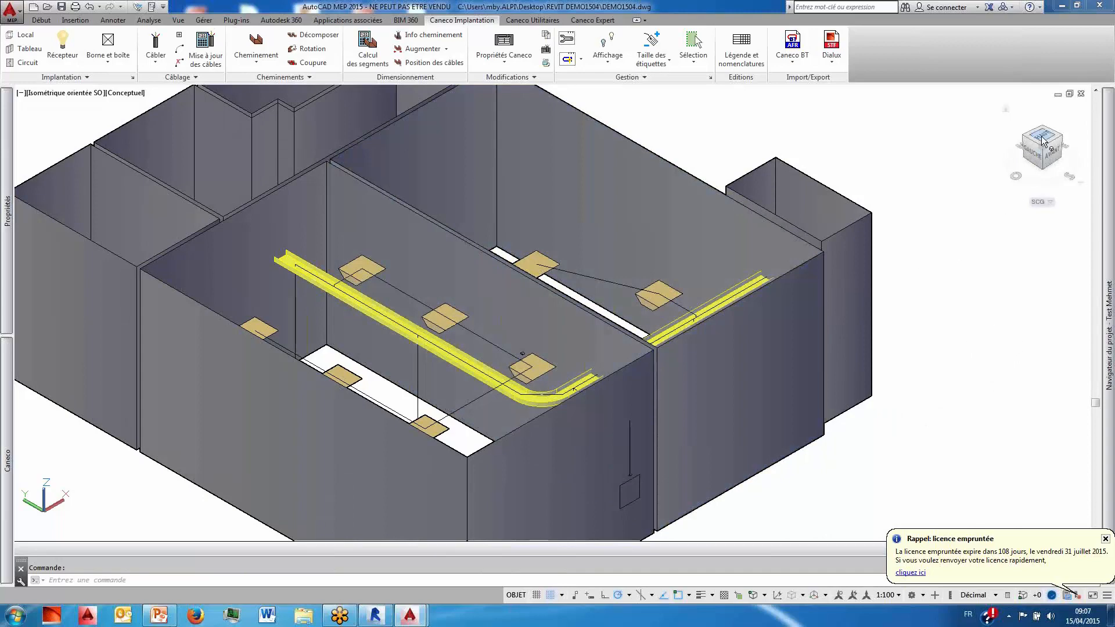
pyautogui.moveTo(1043, 140); pyautogui.dragTo(999, 169)
pyautogui.scroll(2, 667, 423)
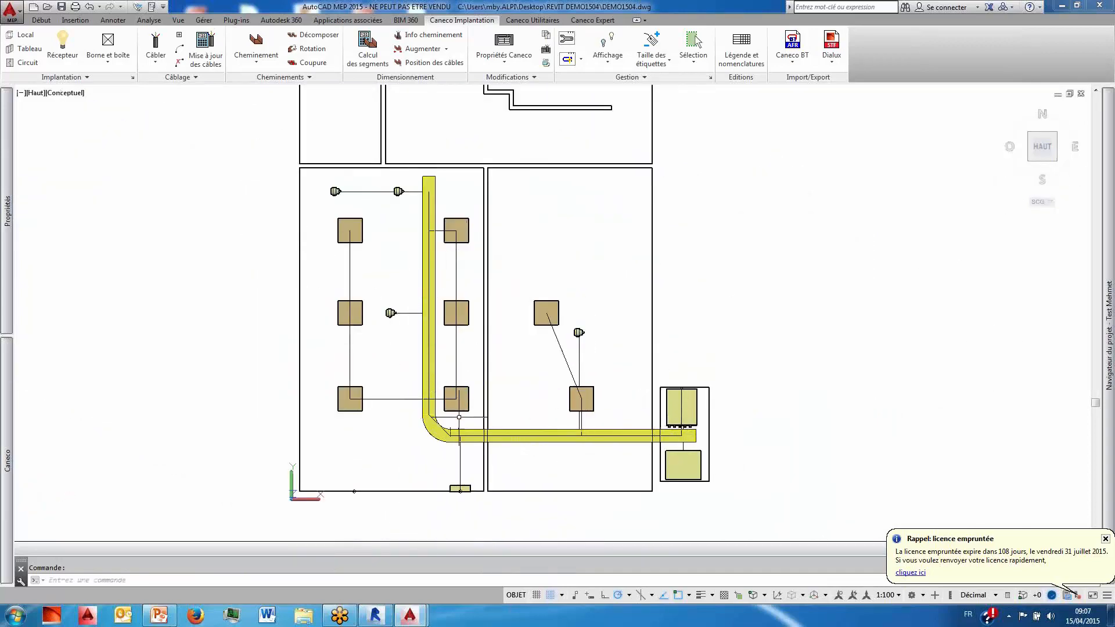
# - Route the circuit P1/1 cable linking the upper and middle luminaires just east of the vertical tray run through the cable trays
pyautogui.click(458, 259)
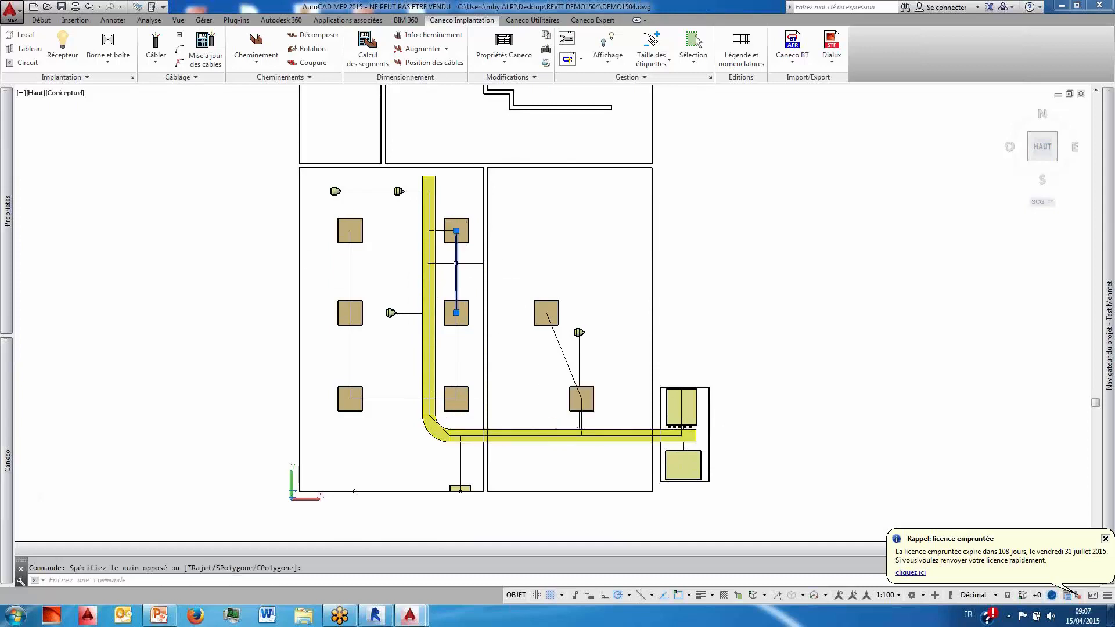
pyautogui.scroll(2, 461, 258)
pyautogui.scroll(2, 461, 258)
pyautogui.rightClick(464, 284)
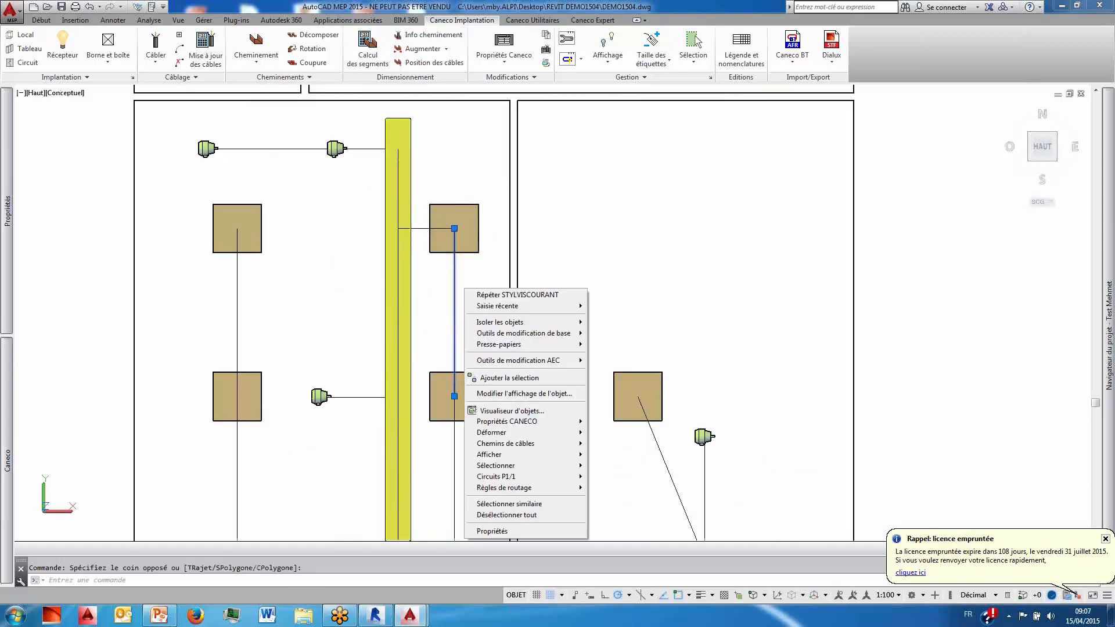
pyautogui.moveTo(521, 450)
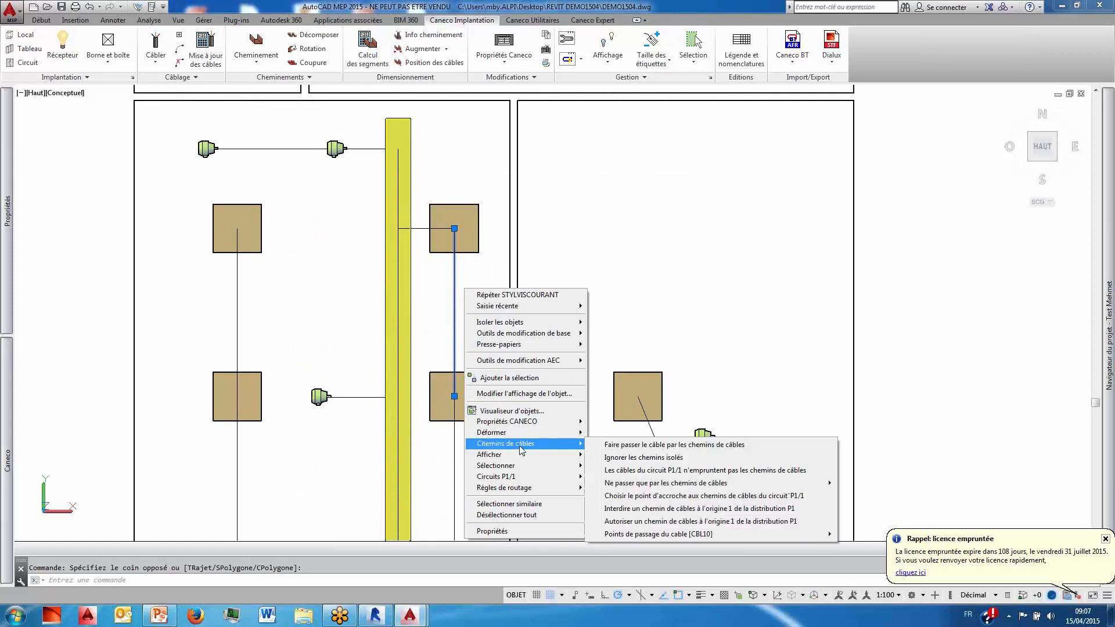
pyautogui.click(667, 446)
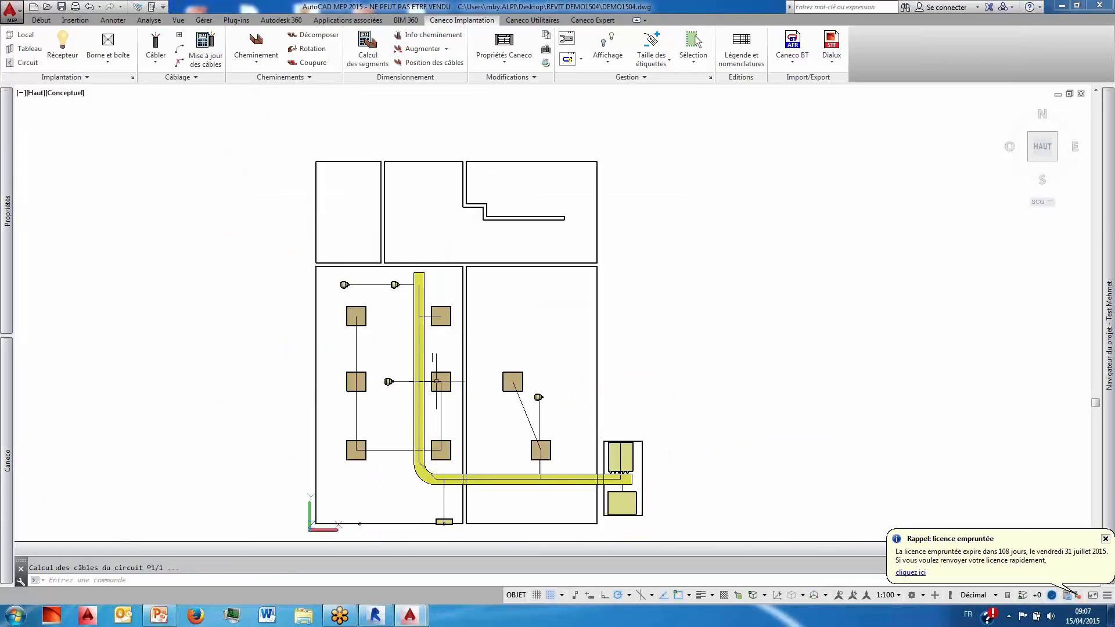
# - Route the circuit P1/1 cable linking the middle and lower luminaires just east of the vertical tray run through the cable trays
pyautogui.click(423, 375)
pyautogui.rightClick(431, 381)
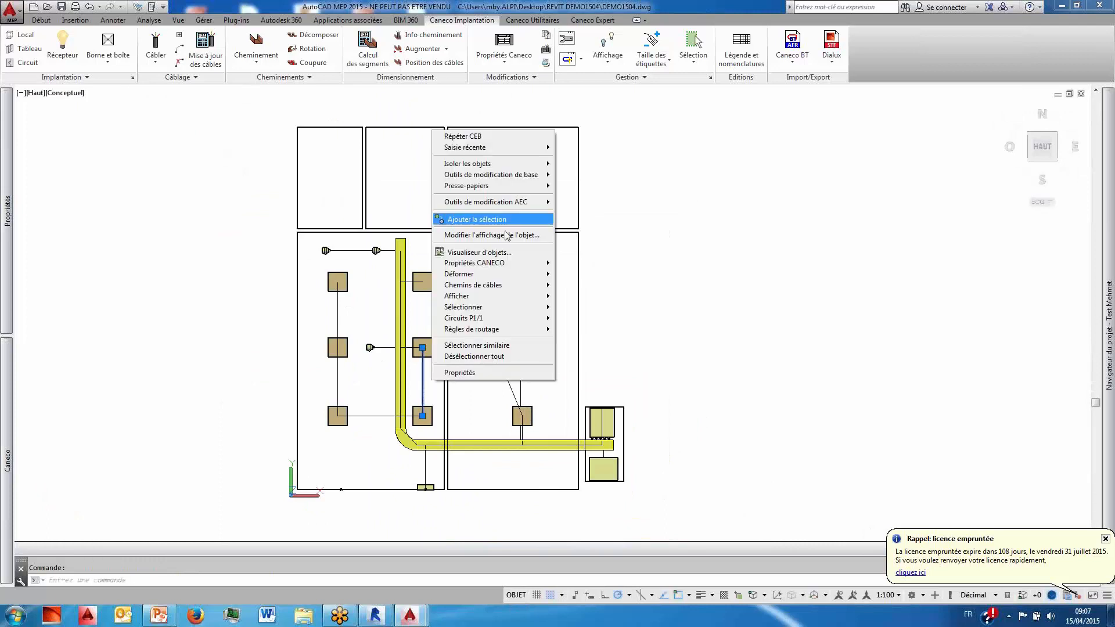
pyautogui.moveTo(503, 286)
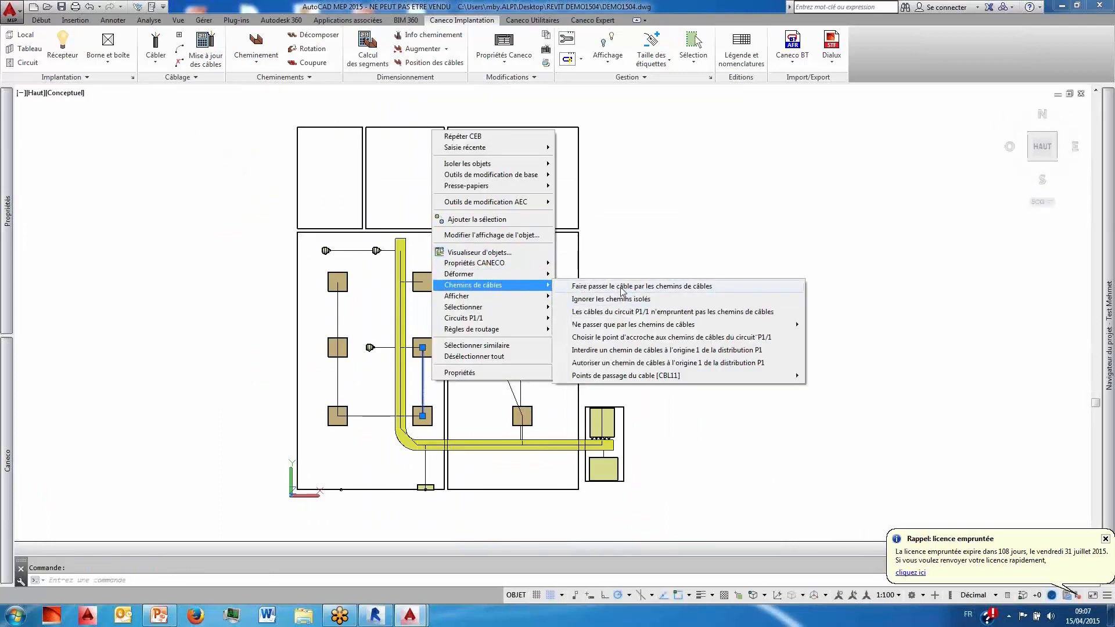
pyautogui.click(638, 286)
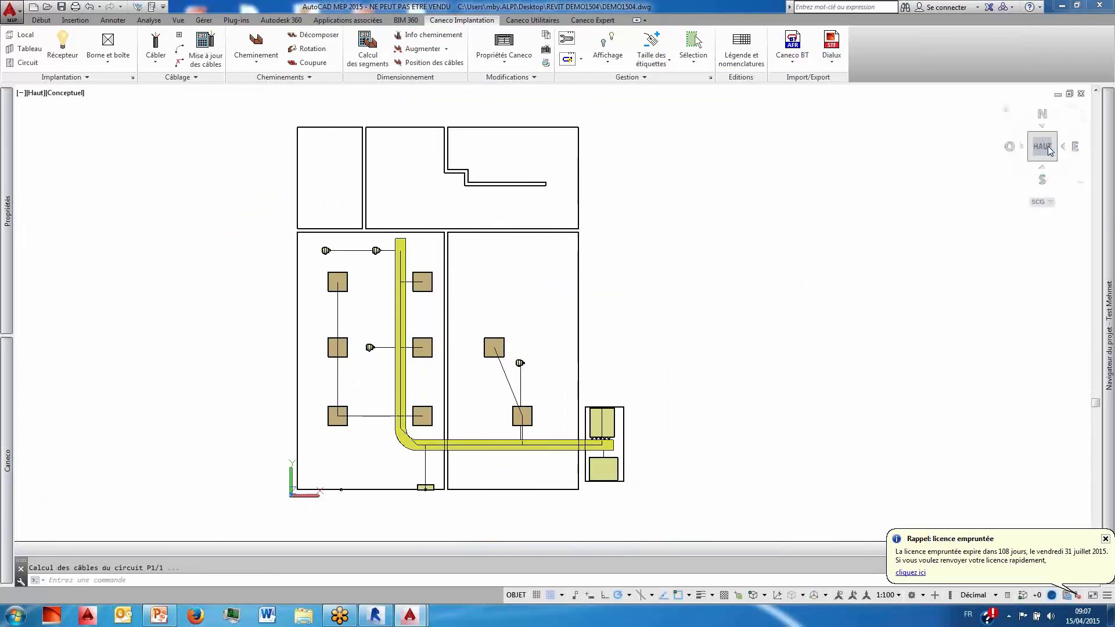
# - Examine the rerouted cables, luminaires and cable trays in northeast isometric, custom and southwest isometric views
pyautogui.click(1056, 135)
pyautogui.scroll(5, 556, 284)
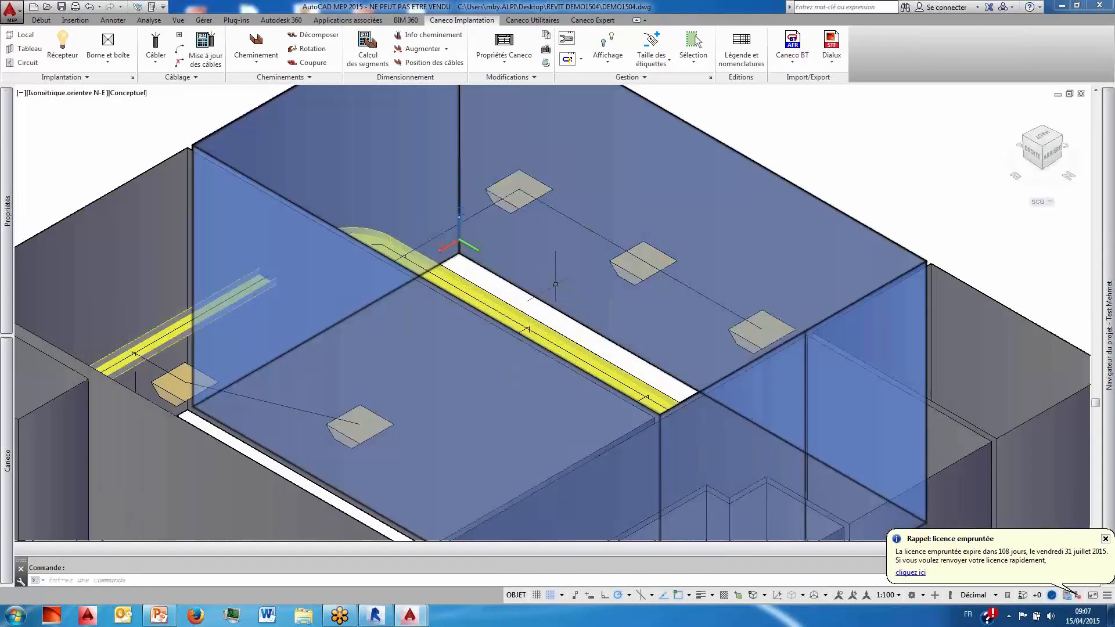
pyautogui.scroll(3, 556, 283)
pyautogui.moveTo(1046, 148); pyautogui.dragTo(1039, 170)
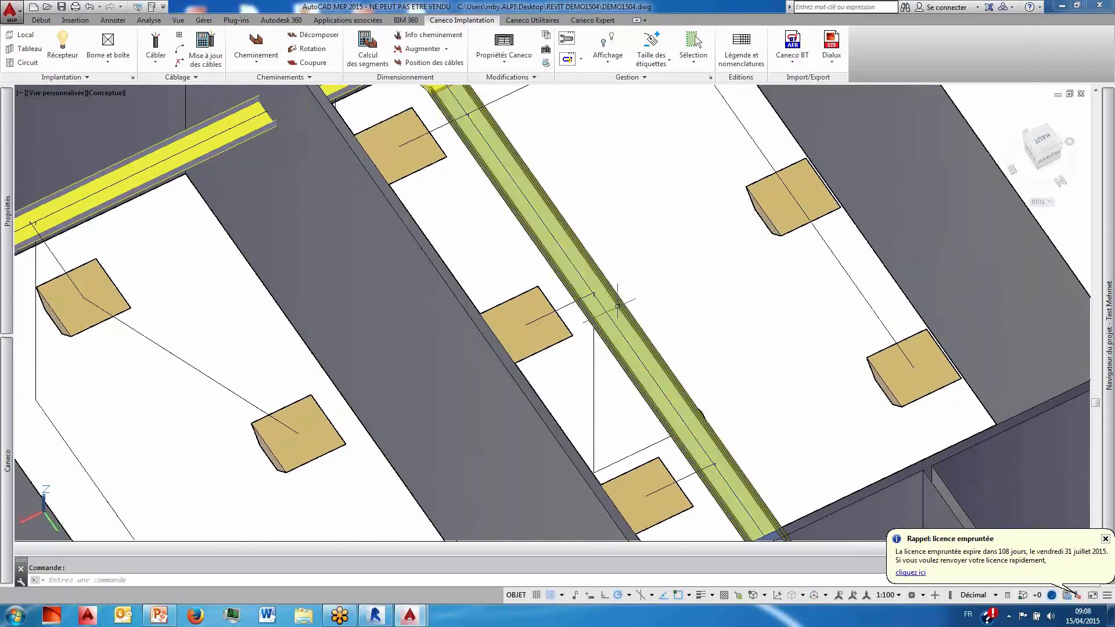
pyautogui.scroll(-8, 616, 298)
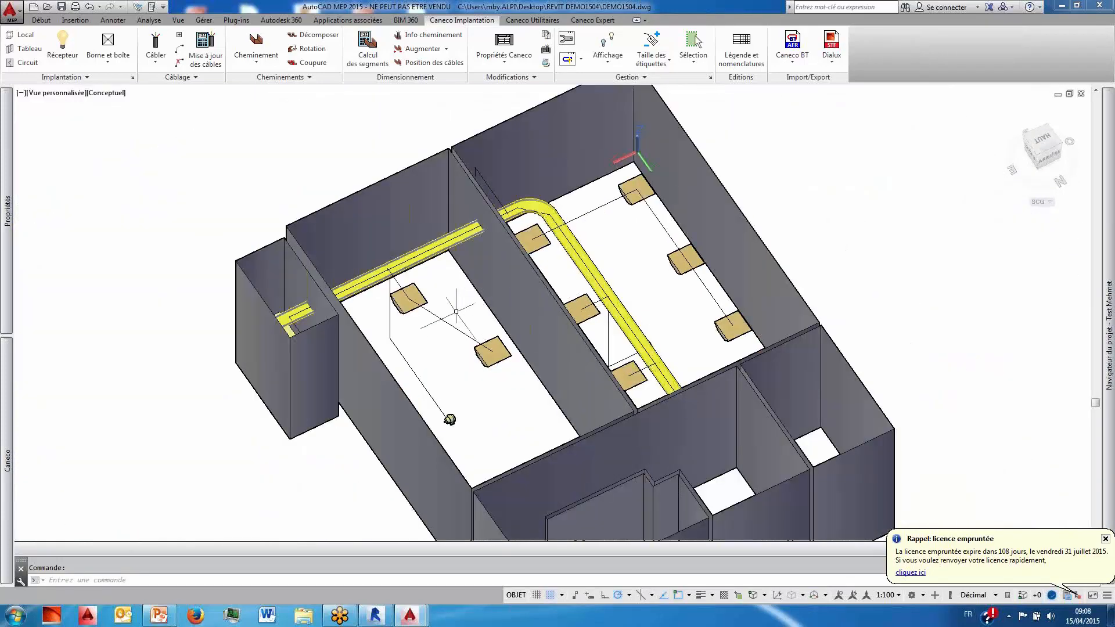
pyautogui.scroll(3, 369, 267)
pyautogui.scroll(-5, 492, 330)
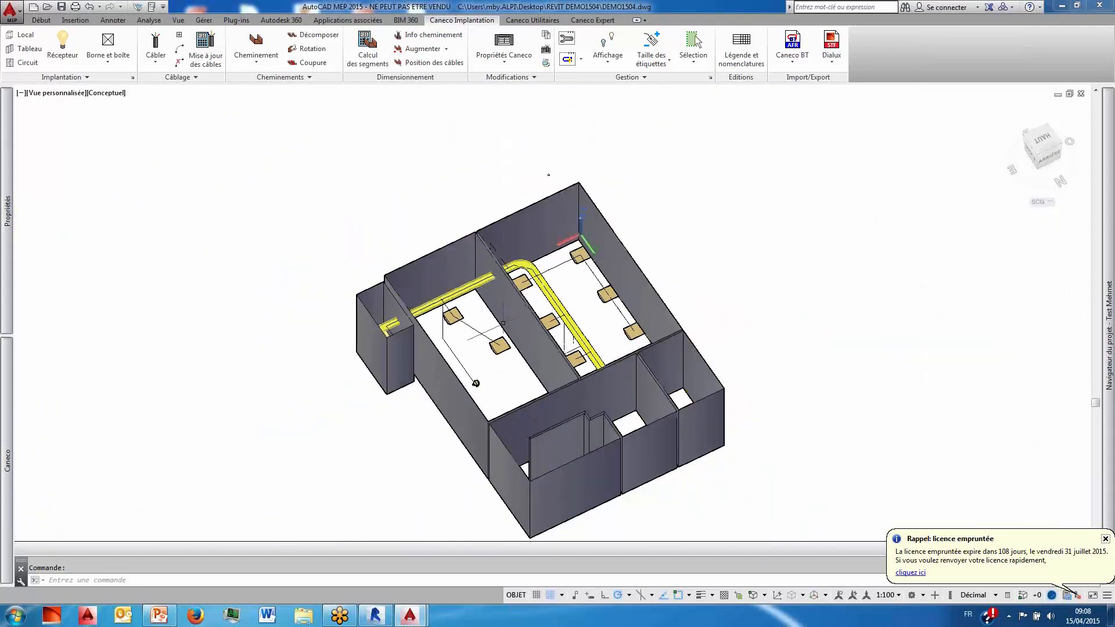
pyautogui.scroll(2, 540, 288)
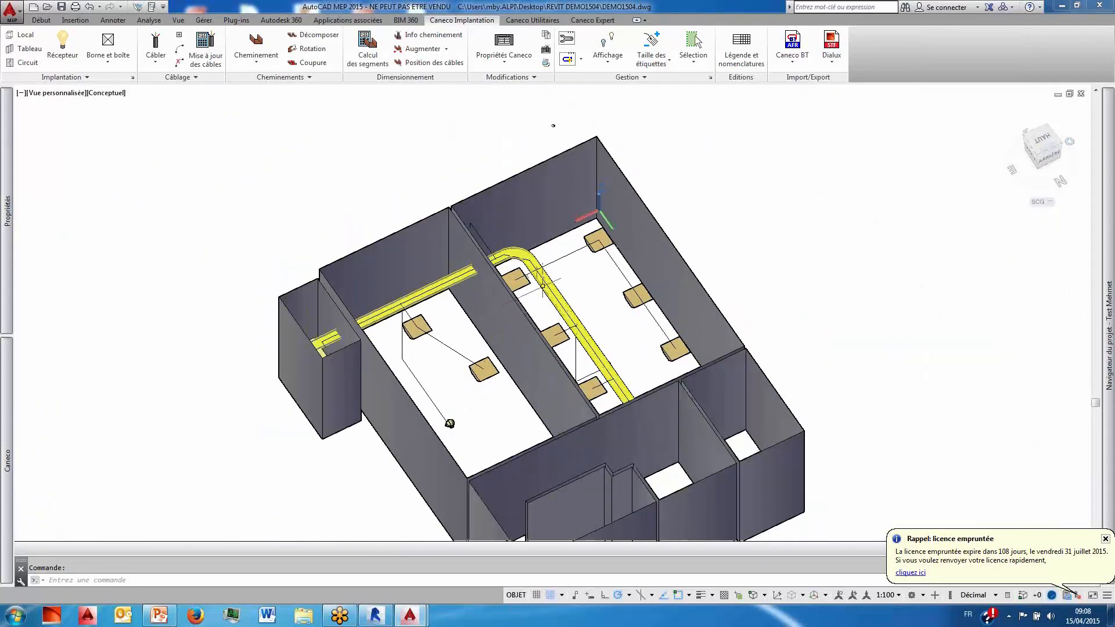
pyautogui.click(1047, 124)
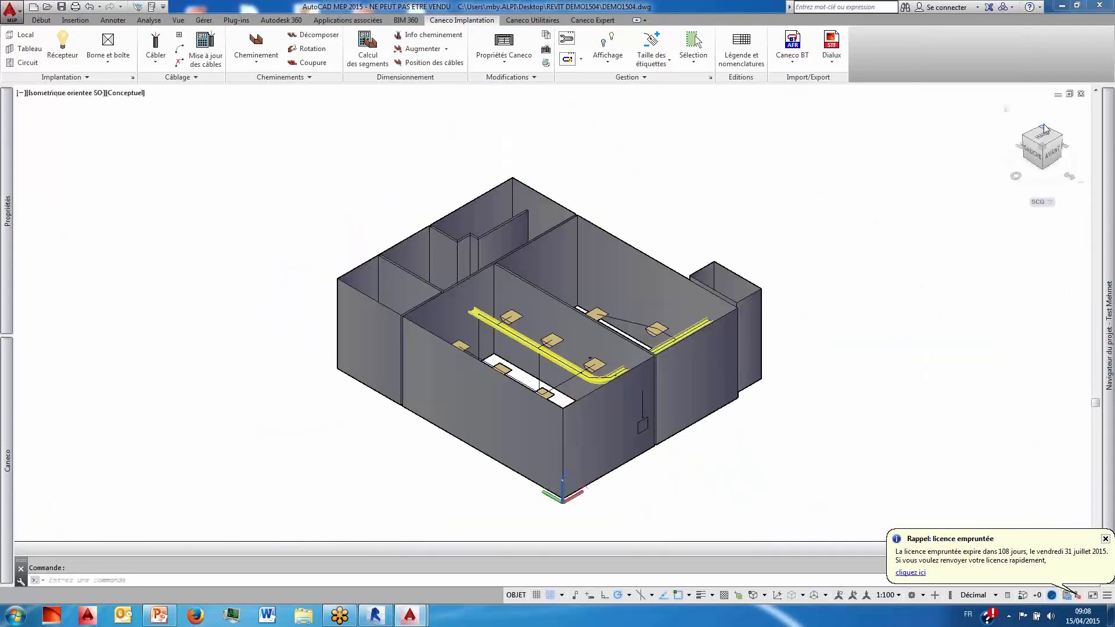
pyautogui.scroll(2, 589, 273)
pyautogui.moveTo(589, 273); pyautogui.dragTo(526, 245, button='middle')
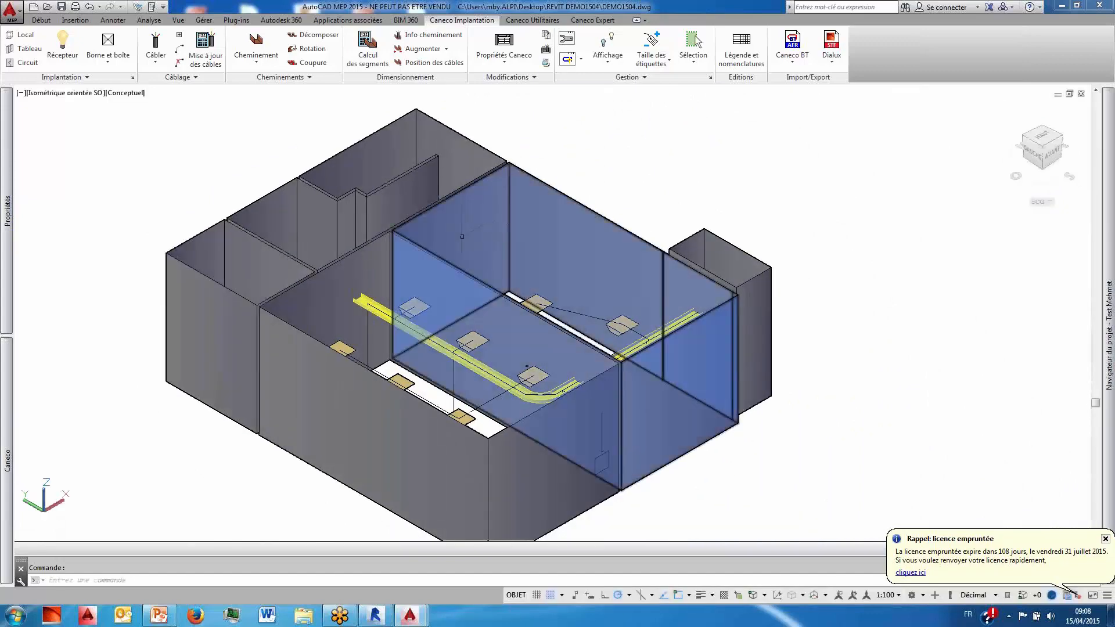
# - Load the Caneco BT project file Document1.afr from the REVIT DEMO1504 folder for synchronization, accepting the GUID change of busbar LBB
pyautogui.moveTo(7, 407)
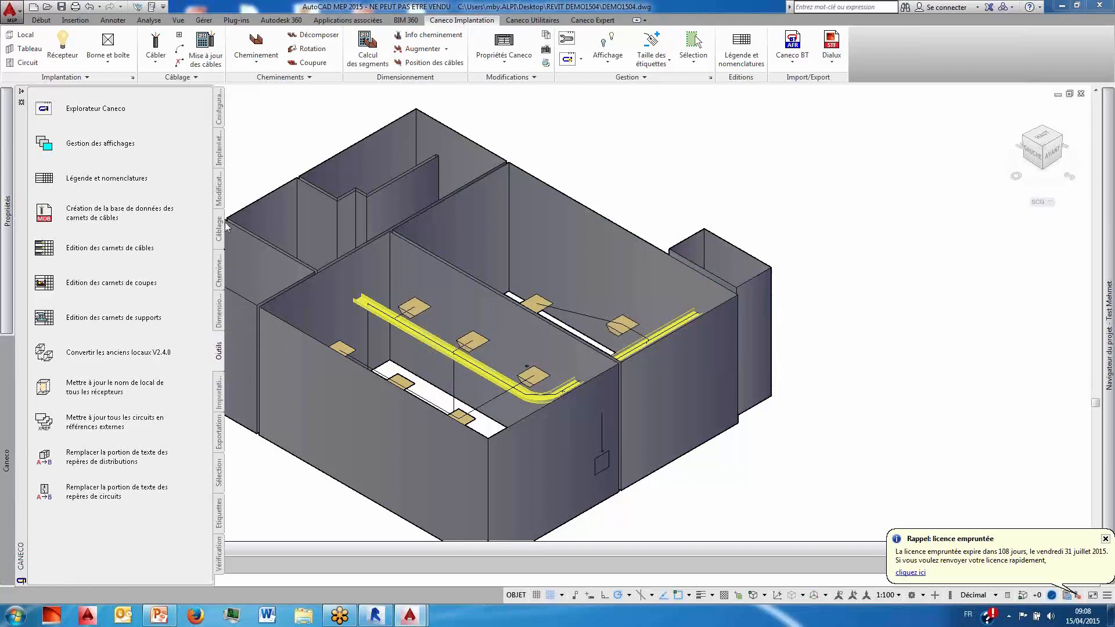
pyautogui.click(219, 401)
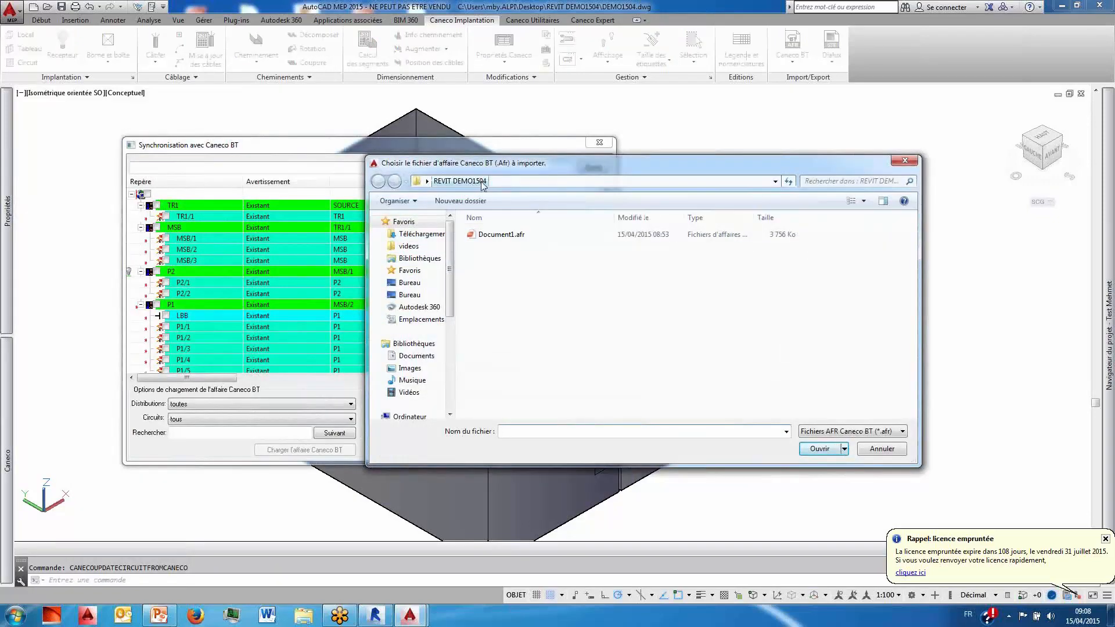
pyautogui.click(491, 237)
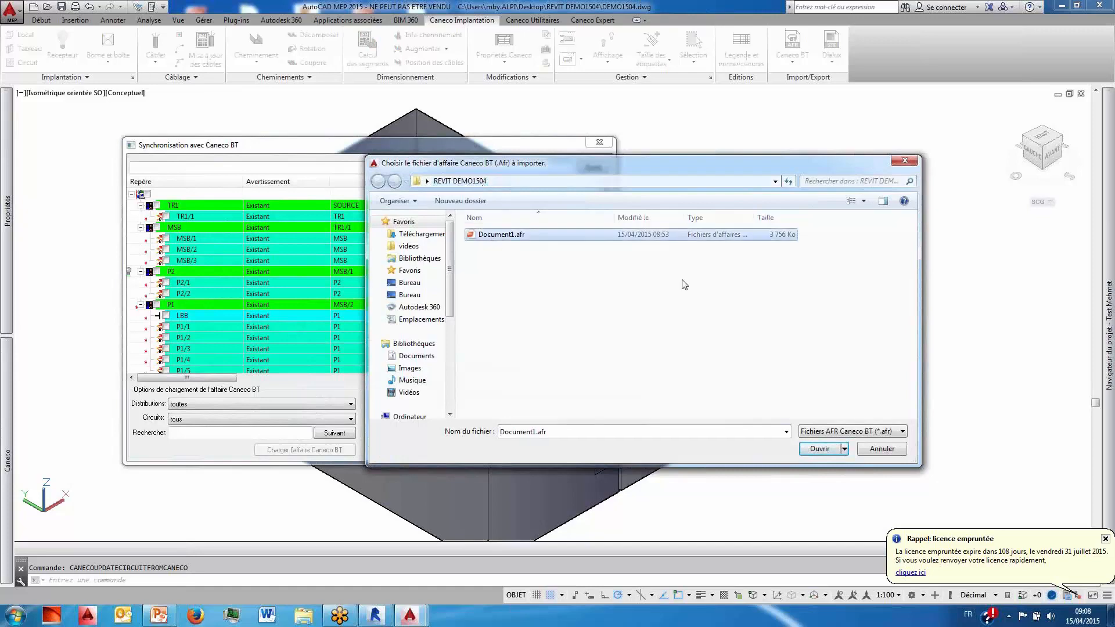
pyautogui.click(819, 448)
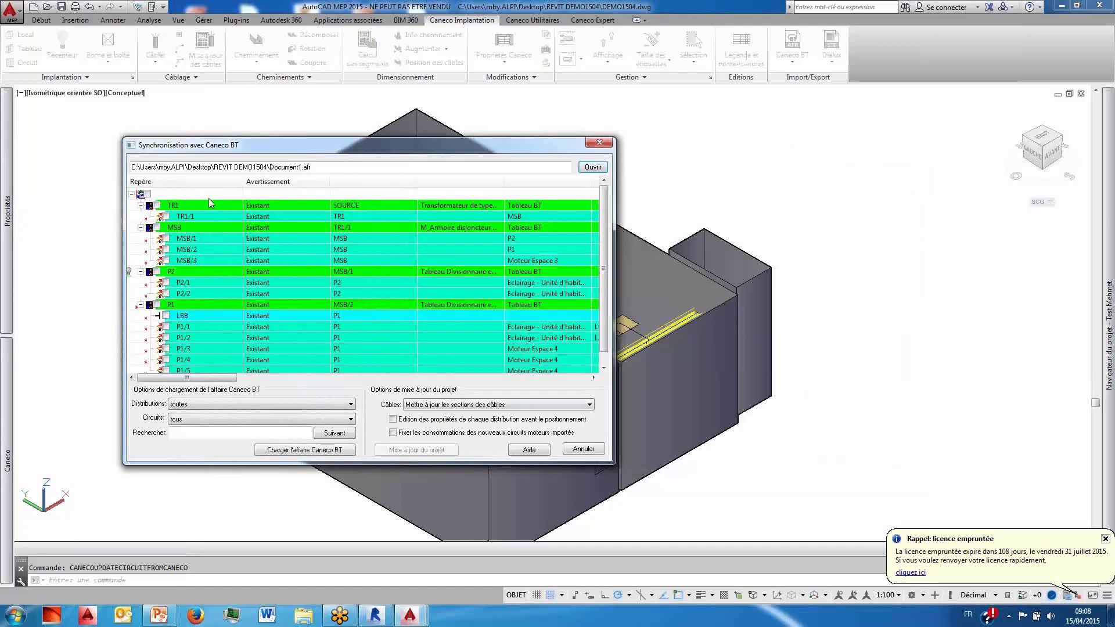
pyautogui.click(295, 451)
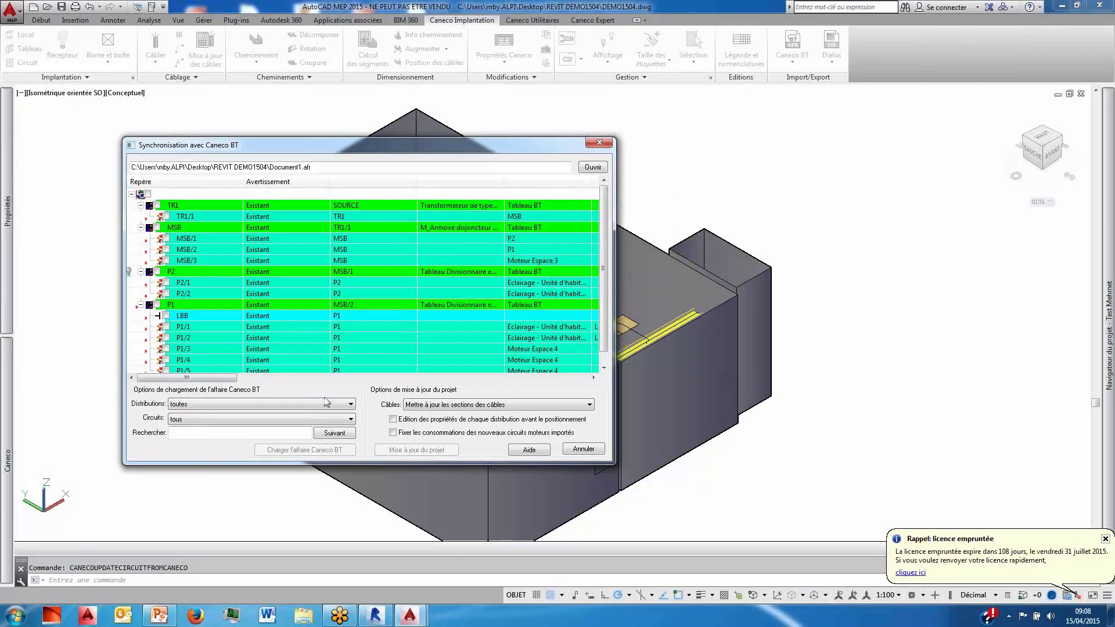
pyautogui.click(570, 331)
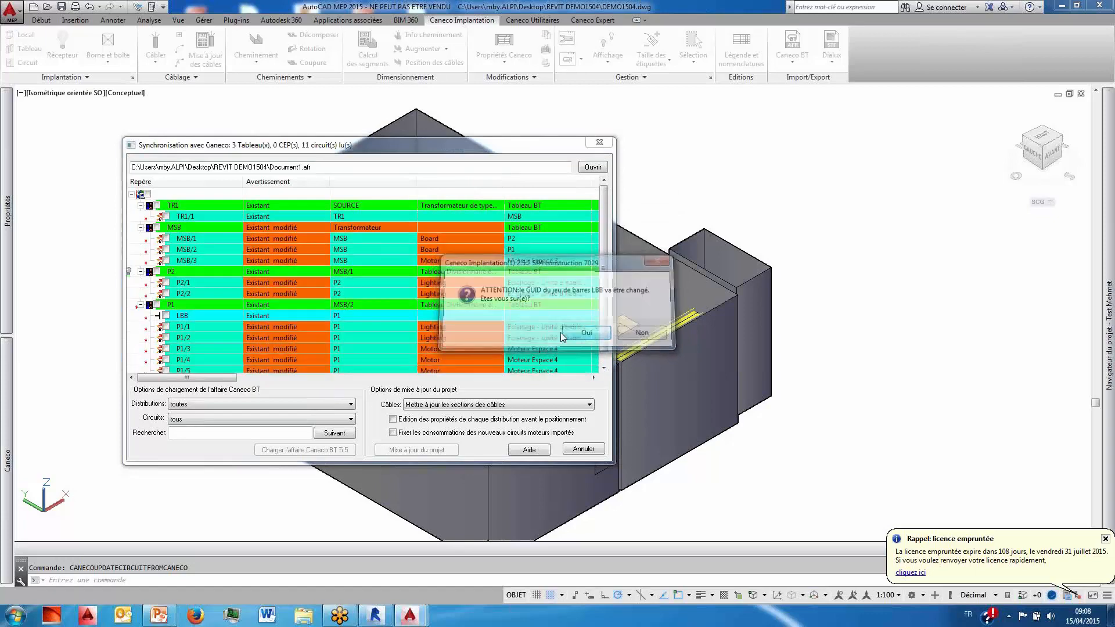
pyautogui.click(604, 341)
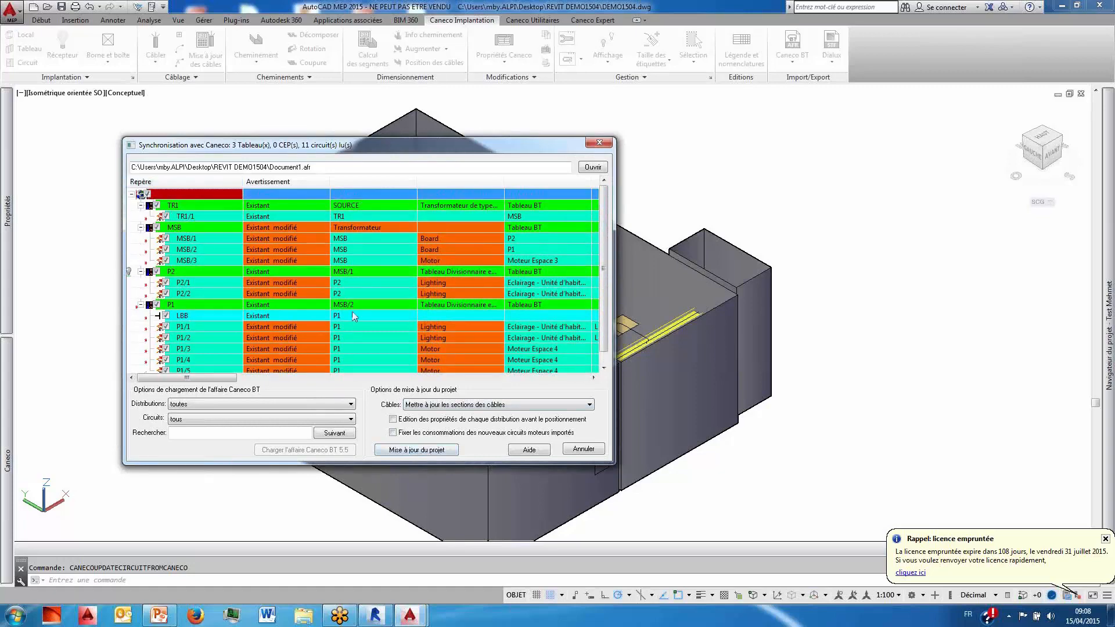
# - Update the project's cable sections from the loaded Caneco BT data, close the text report and regenerate all cable tags
pyautogui.click(445, 452)
pyautogui.click(605, 355)
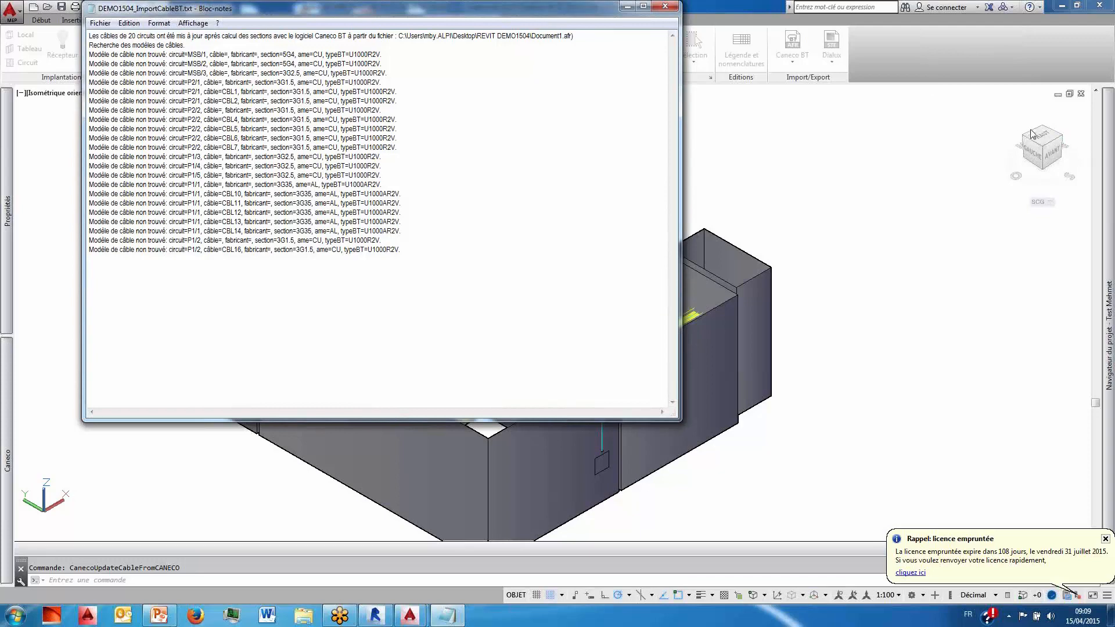
pyautogui.click(666, 7)
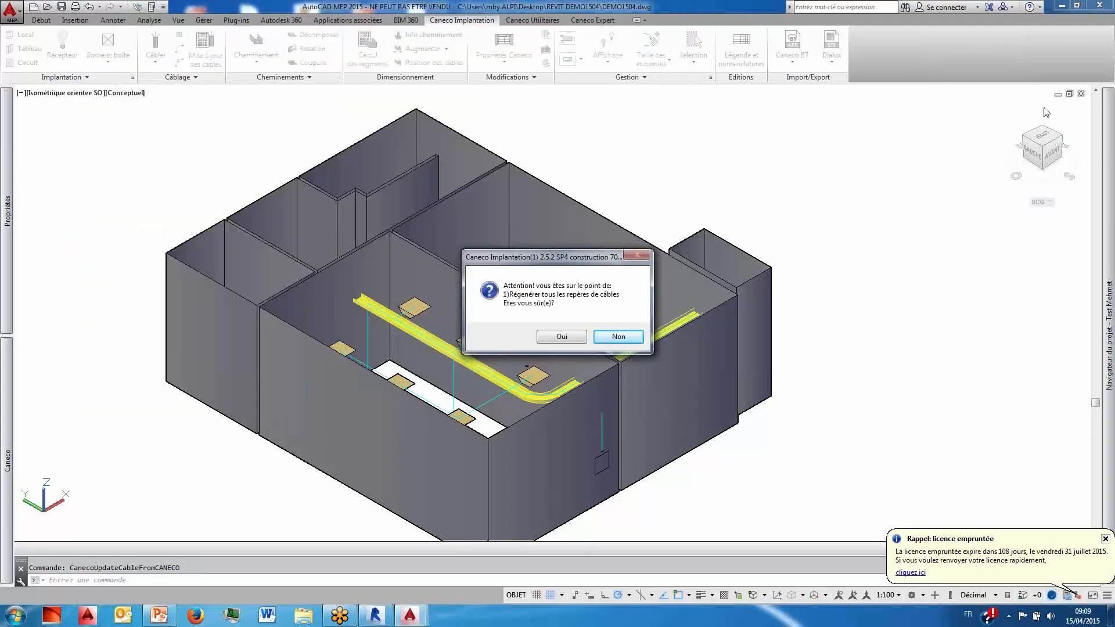
pyautogui.click(560, 334)
# - Query the cables present in the horizontal cable tray run in top view and examine their arrangement in the section drawing
pyautogui.moveTo(1033, 147); pyautogui.dragTo(1016, 150)
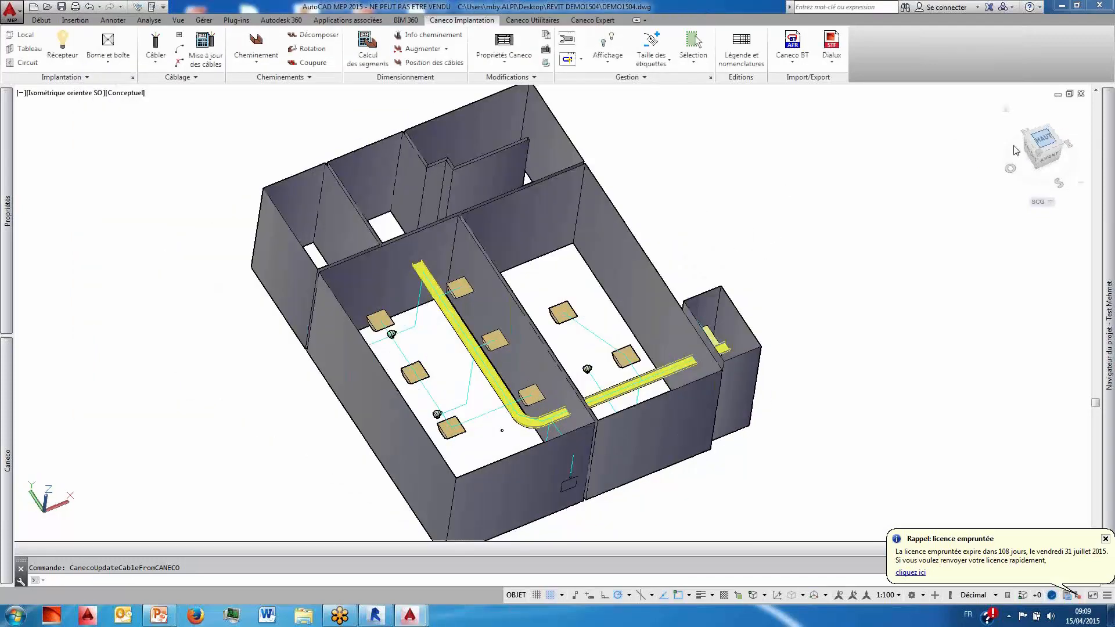
pyautogui.scroll(3, 476, 348)
pyautogui.moveTo(511, 349); pyautogui.dragTo(355, 247, button='middle')
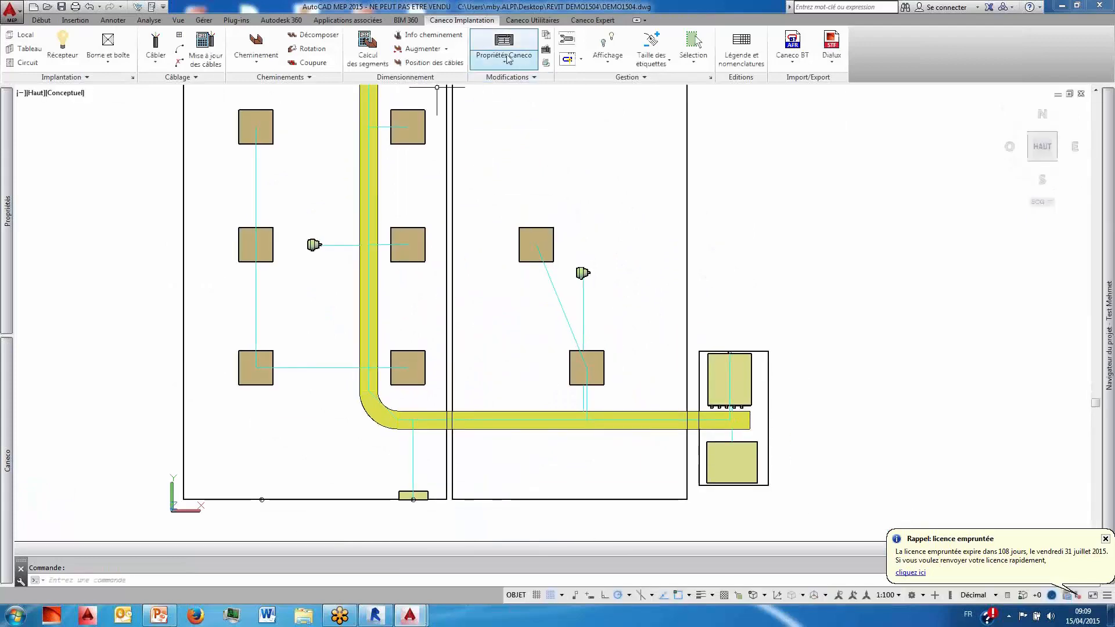
pyautogui.click(433, 63)
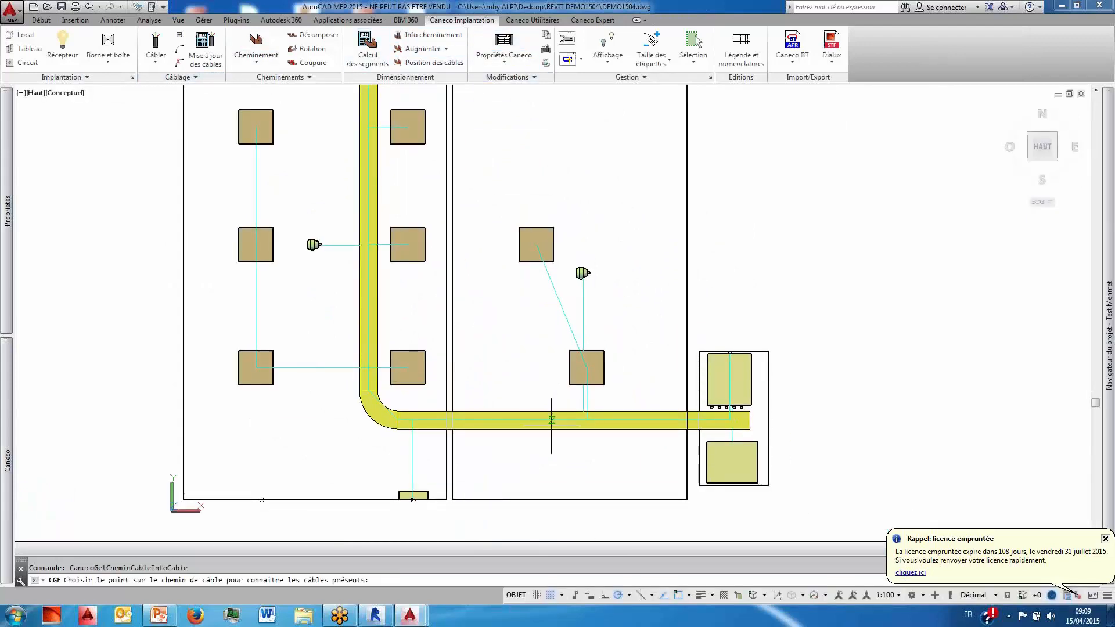
pyautogui.click(621, 420)
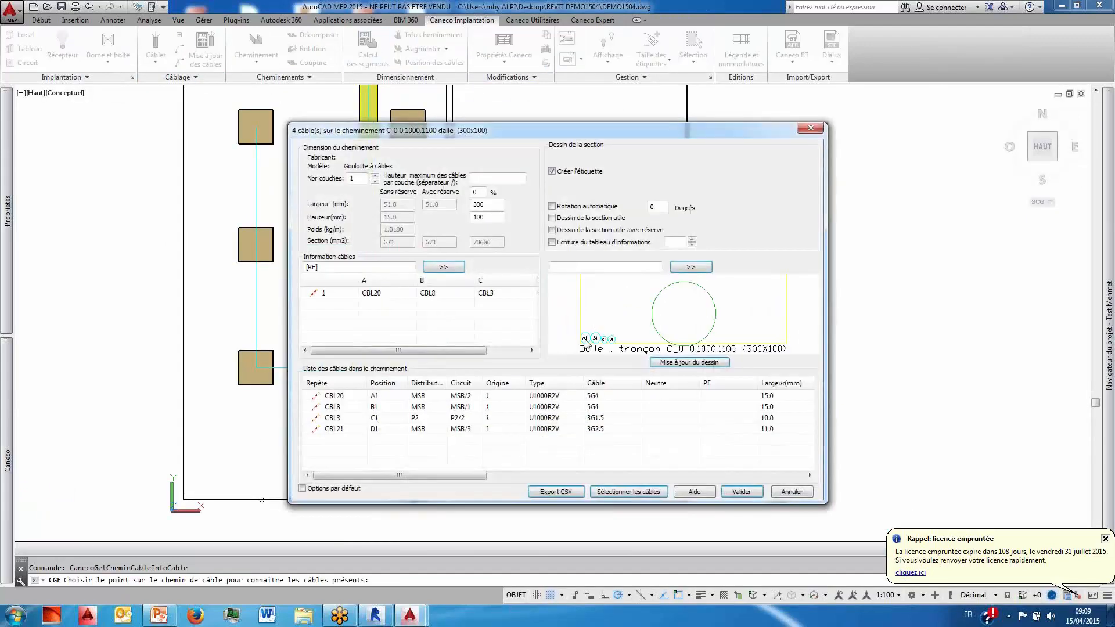
pyautogui.scroll(5, 685, 319)
pyautogui.scroll(-4, 685, 318)
pyautogui.scroll(5, 621, 338)
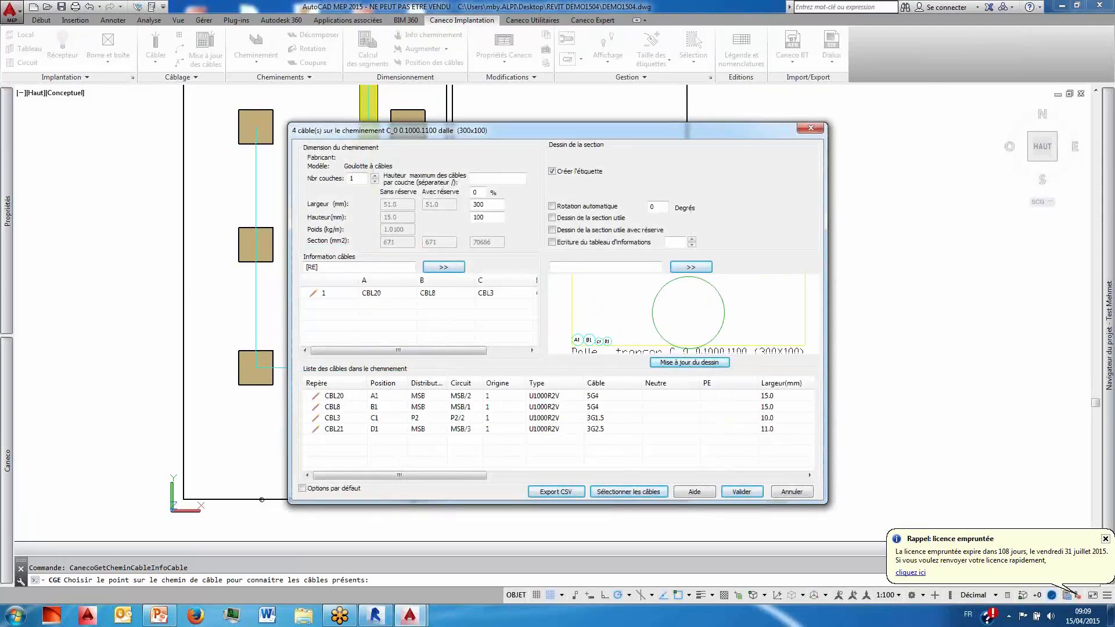
pyautogui.scroll(-3, 684, 316)
pyautogui.moveTo(621, 330); pyautogui.dragTo(686, 317, button='middle')
pyautogui.scroll(5, 684, 317)
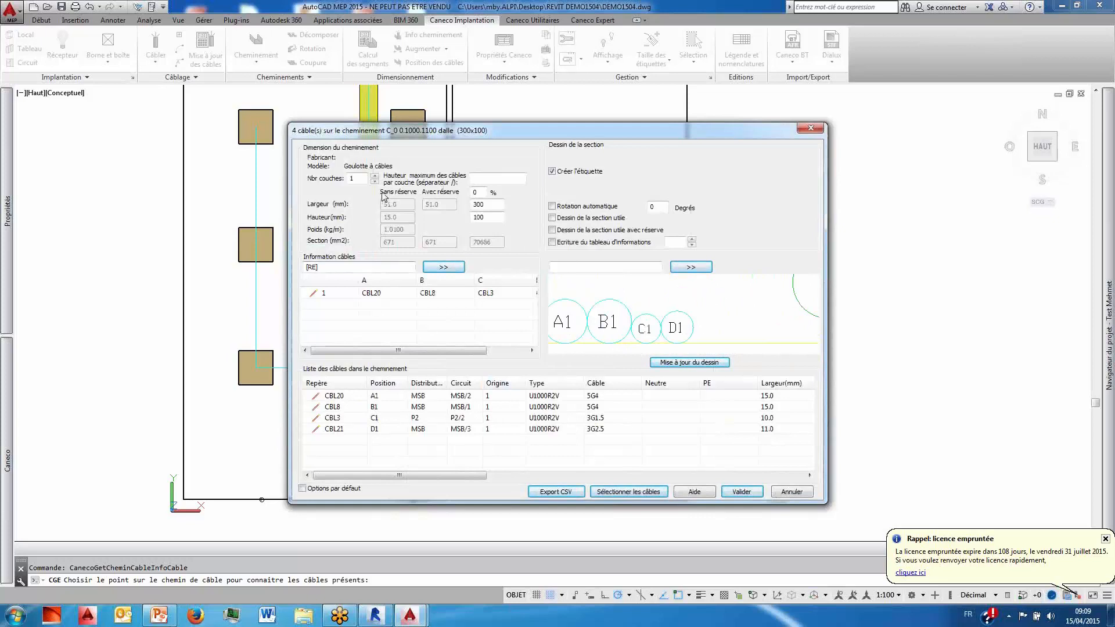
# - Try arranging the tray's cables in 2 layers, inspect the section drawing, restore 1 layer and leave without validating
pyautogui.click(375, 176)
pyautogui.scroll(2, 573, 340)
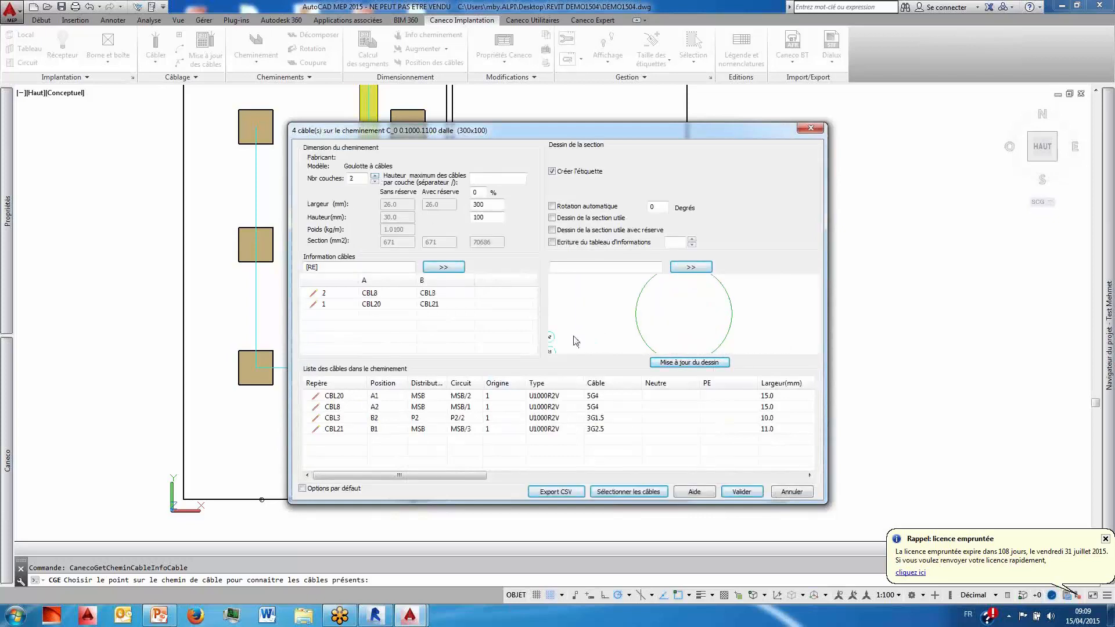
pyautogui.scroll(-2, 573, 341)
pyautogui.moveTo(580, 337); pyautogui.dragTo(648, 324, button='middle')
pyautogui.scroll(4, 648, 324)
pyautogui.scroll(-5, 648, 323)
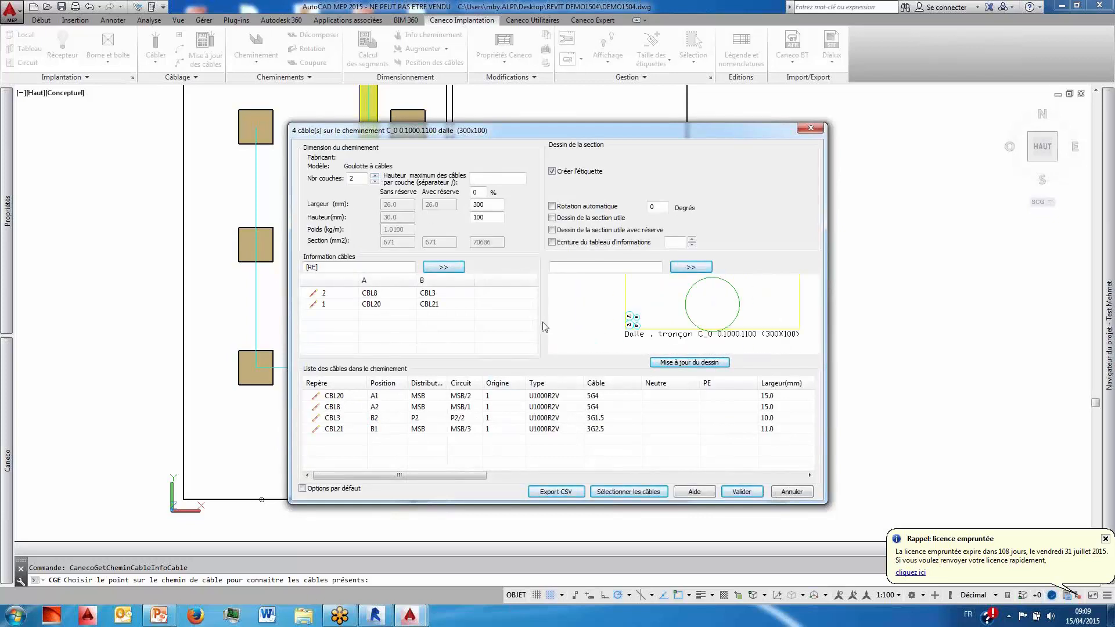
pyautogui.scroll(4, 574, 325)
pyautogui.click(374, 182)
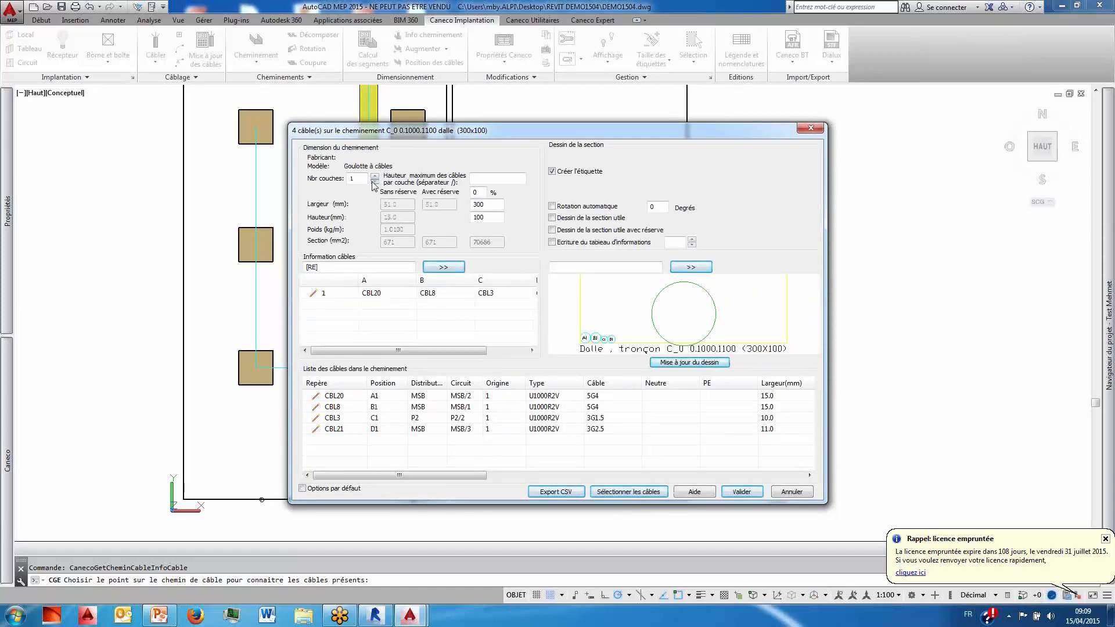
pyautogui.click(790, 491)
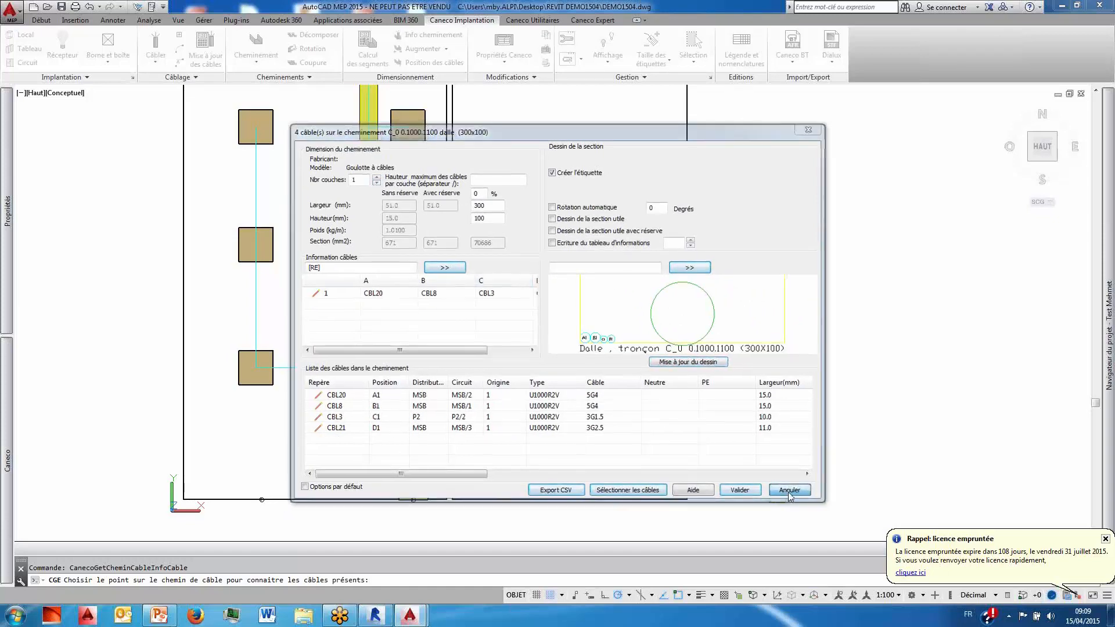
# - Calculate the cable tray segments with regenerated slab tags, and inspect the segment label beside the upper luminaire east of the vertical run
pyautogui.scroll(-3, 511, 336)
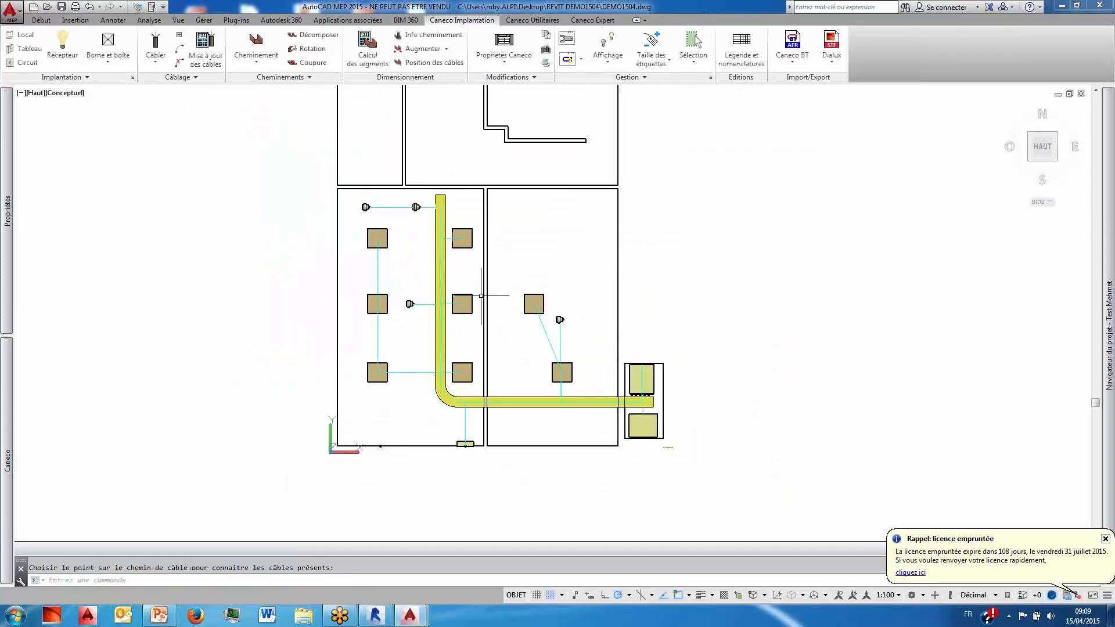
pyautogui.moveTo(464, 295); pyautogui.dragTo(472, 306, button='middle')
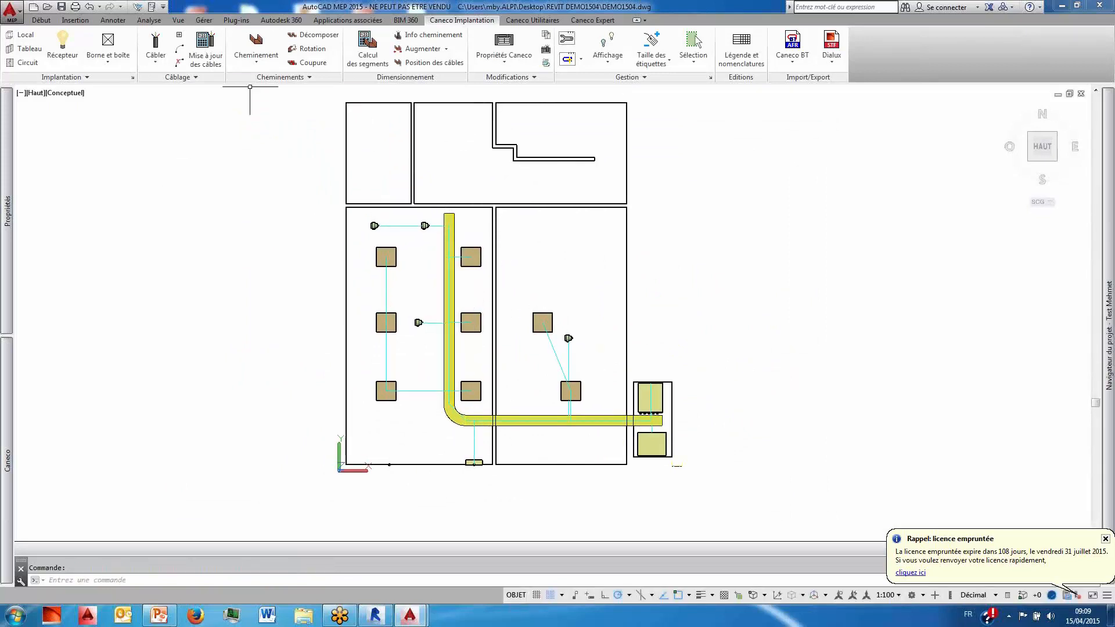
pyautogui.click(367, 49)
pyautogui.click(606, 379)
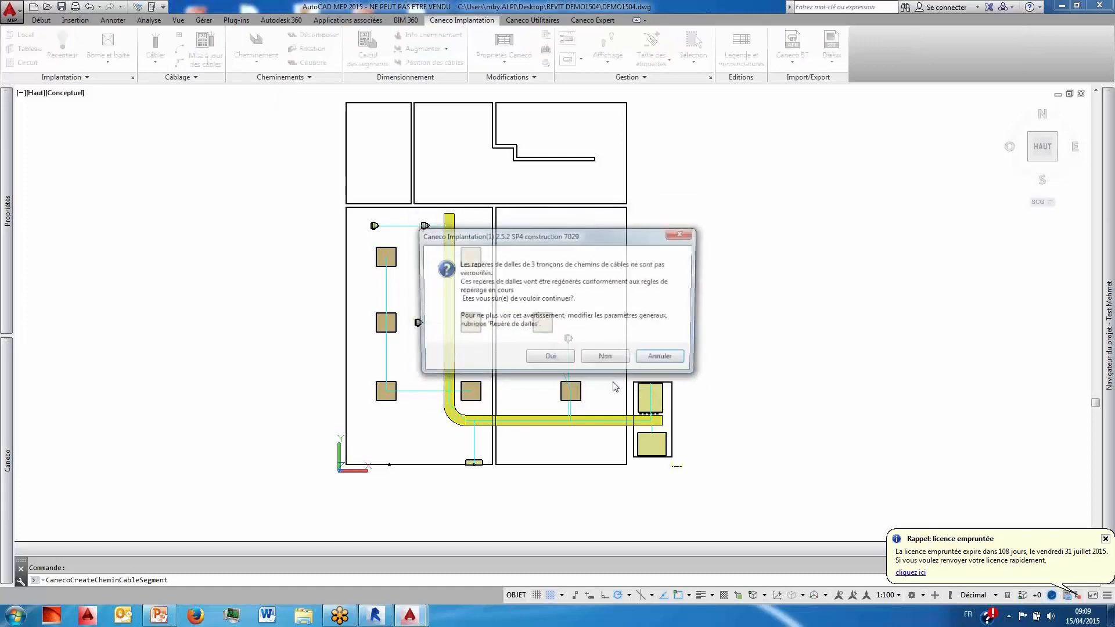
pyautogui.click(569, 359)
pyautogui.click(576, 341)
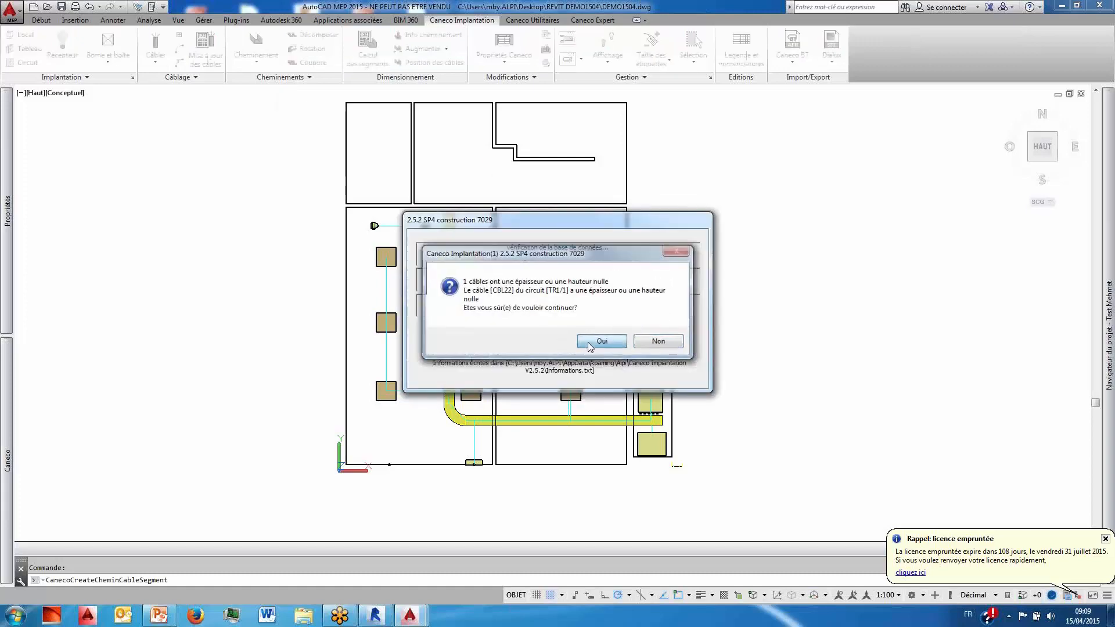
pyautogui.scroll(9, 457, 242)
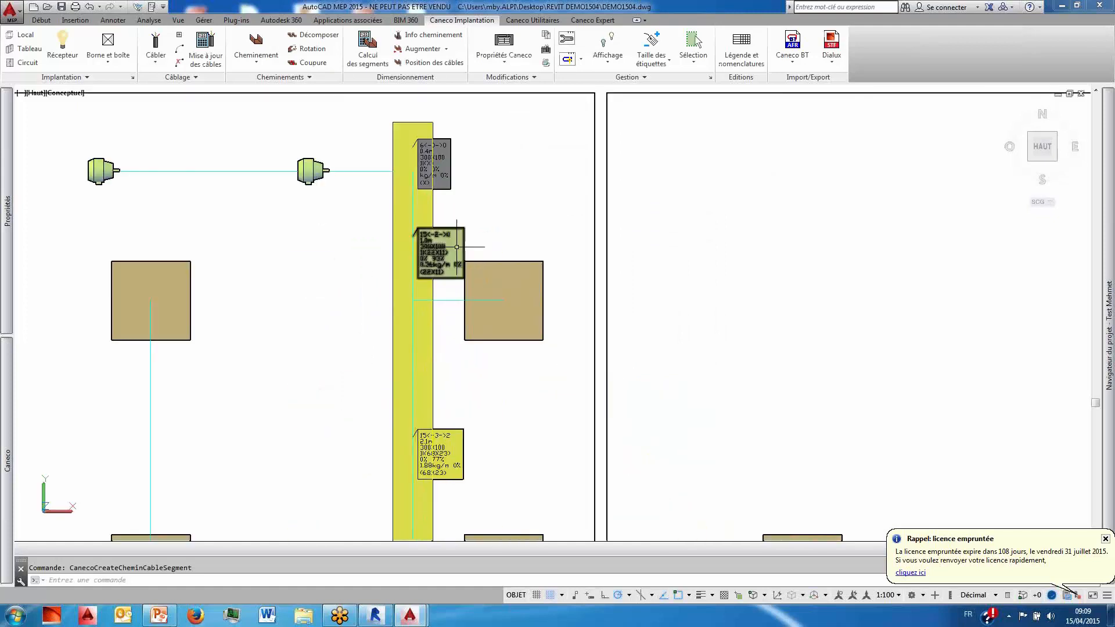
pyautogui.click(449, 242)
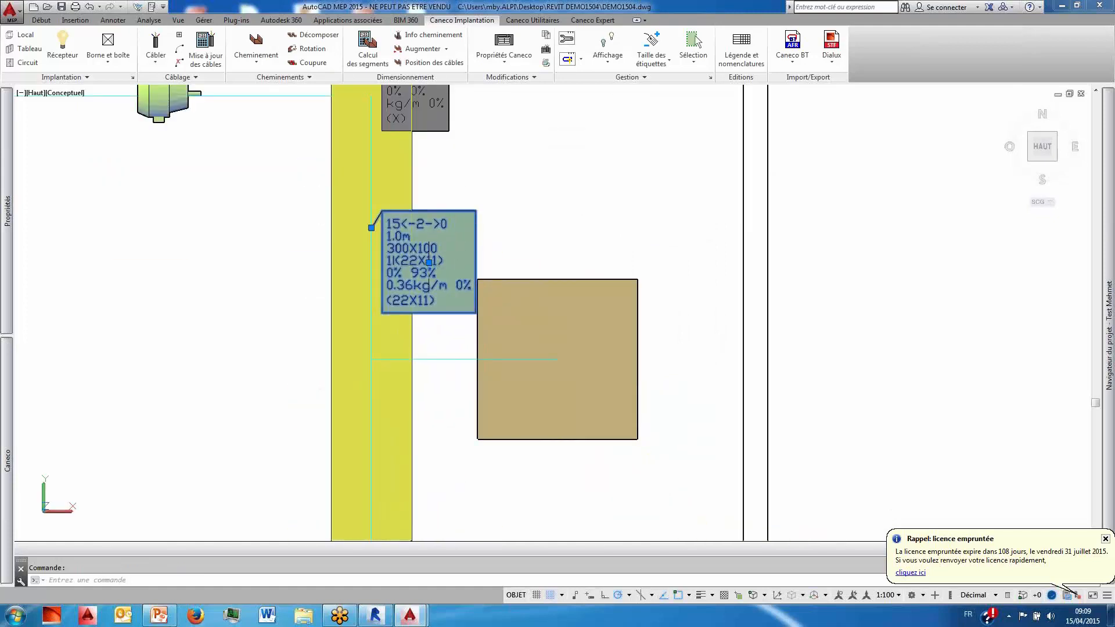
# - Move the 15<-2->0 segment label off the cable tray into the clear area above the upper luminaire
pyautogui.moveTo(429, 262); pyautogui.dragTo(595, 244)
pyautogui.press('Escape')
pyautogui.scroll(-3, 607, 240)
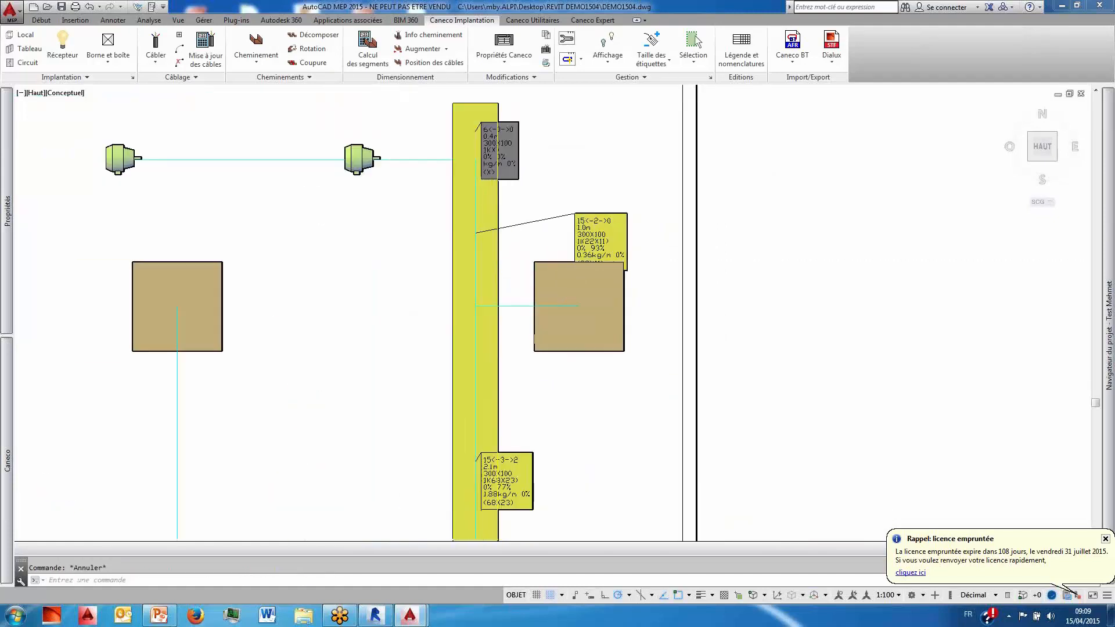
pyautogui.click(604, 242)
pyautogui.click(600, 241)
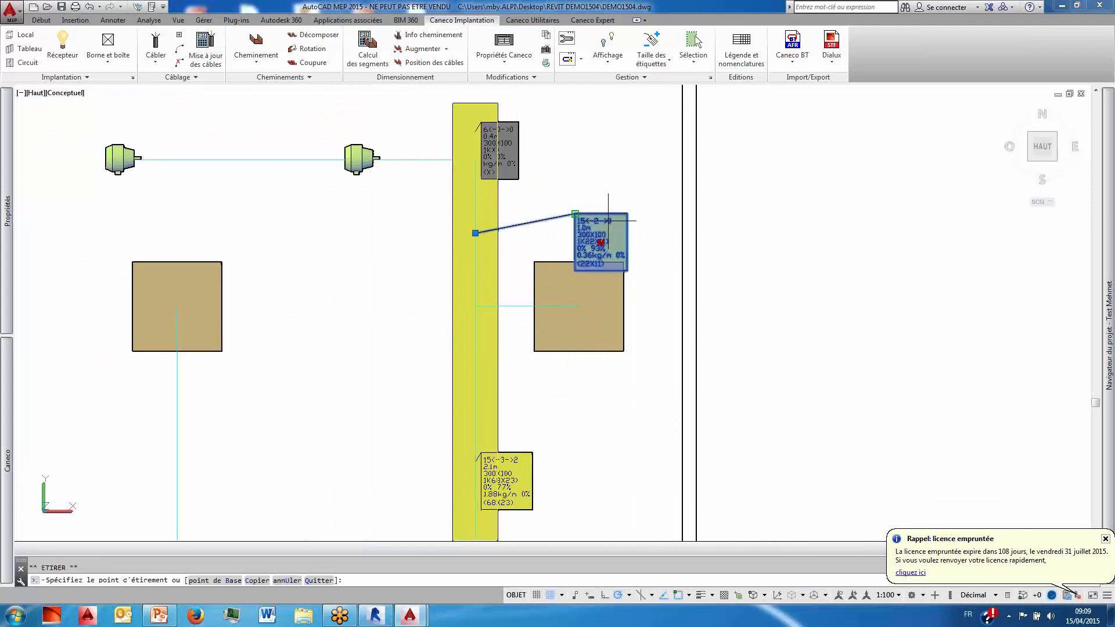
pyautogui.click(610, 219)
pyautogui.press('Escape')
pyautogui.scroll(4, 561, 206)
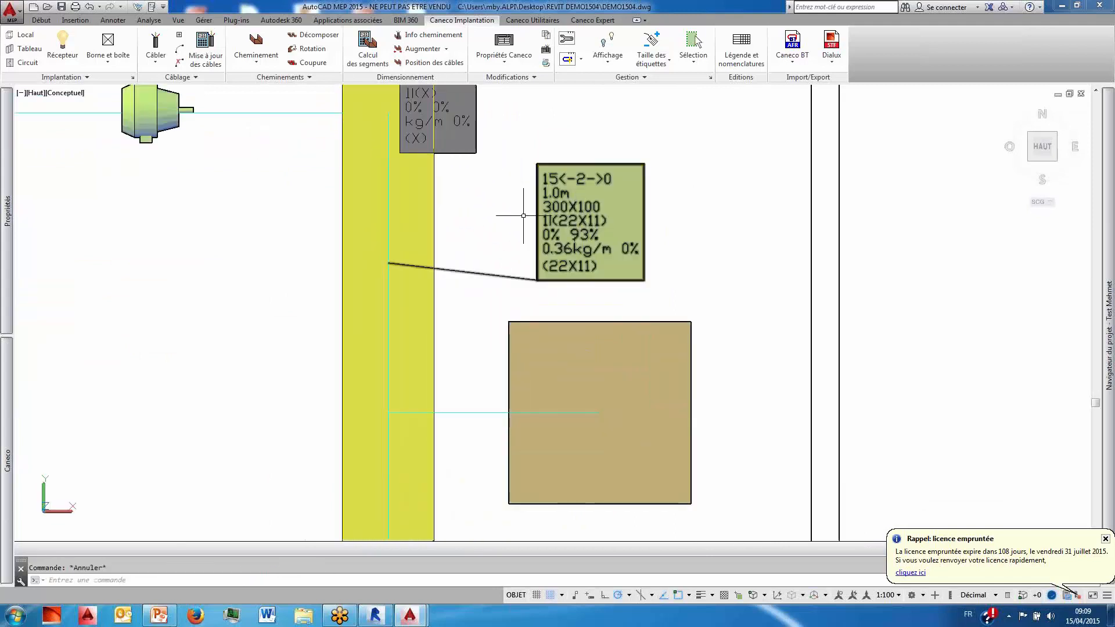
# - Query the cables present in the vertical tray run above its lower segment label and leave without validating
pyautogui.scroll(-4, 537, 257)
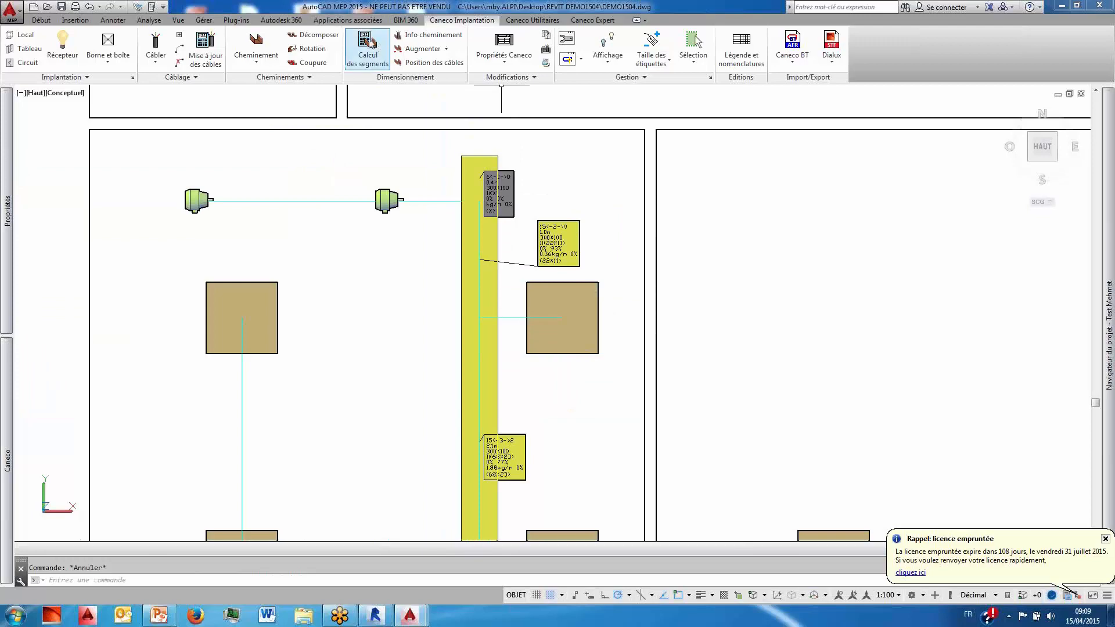
pyautogui.click(433, 35)
pyautogui.click(480, 377)
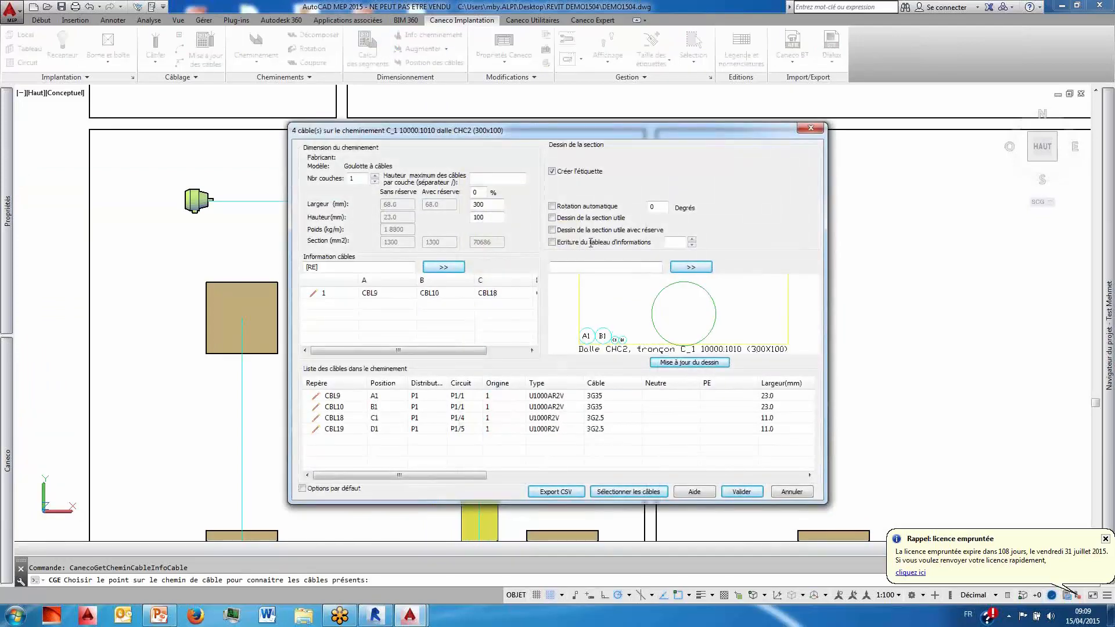
pyautogui.click(800, 497)
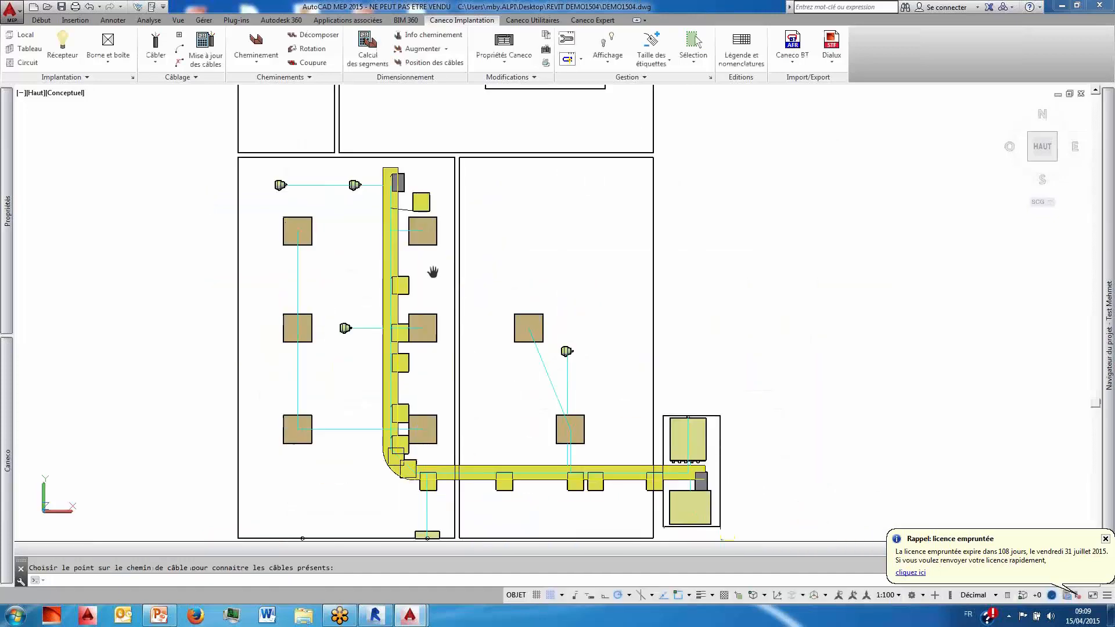
# - Automatically reduce the dimensions of the vertical cable tray run, agreeing to regenerate its slab tags
pyautogui.moveTo(7, 459)
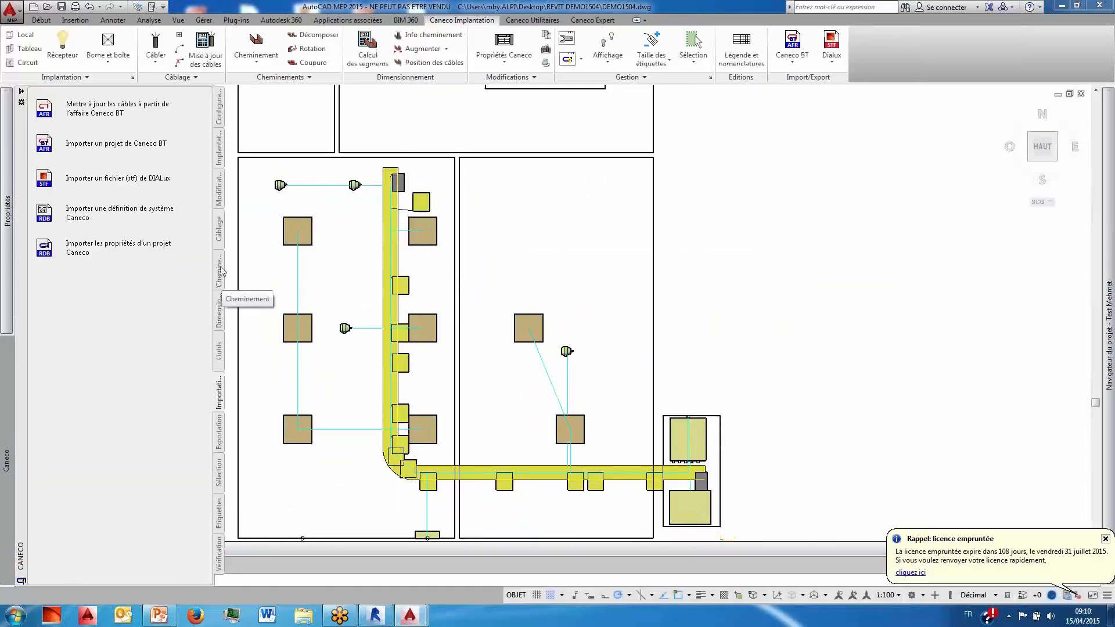
pyautogui.click(217, 319)
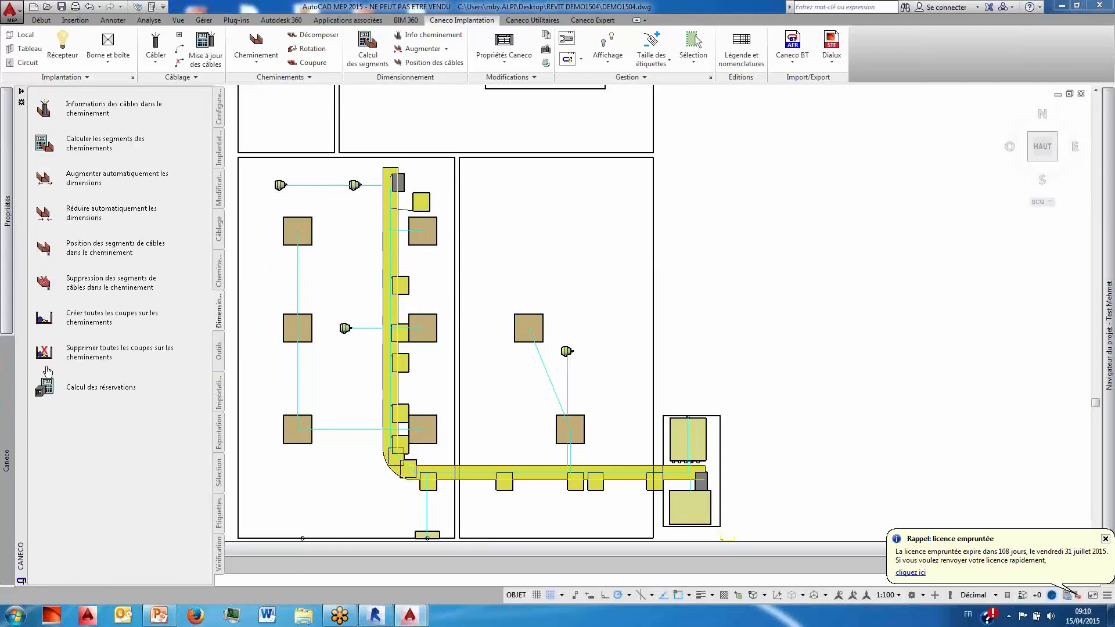
pyautogui.scroll(4, 447, 325)
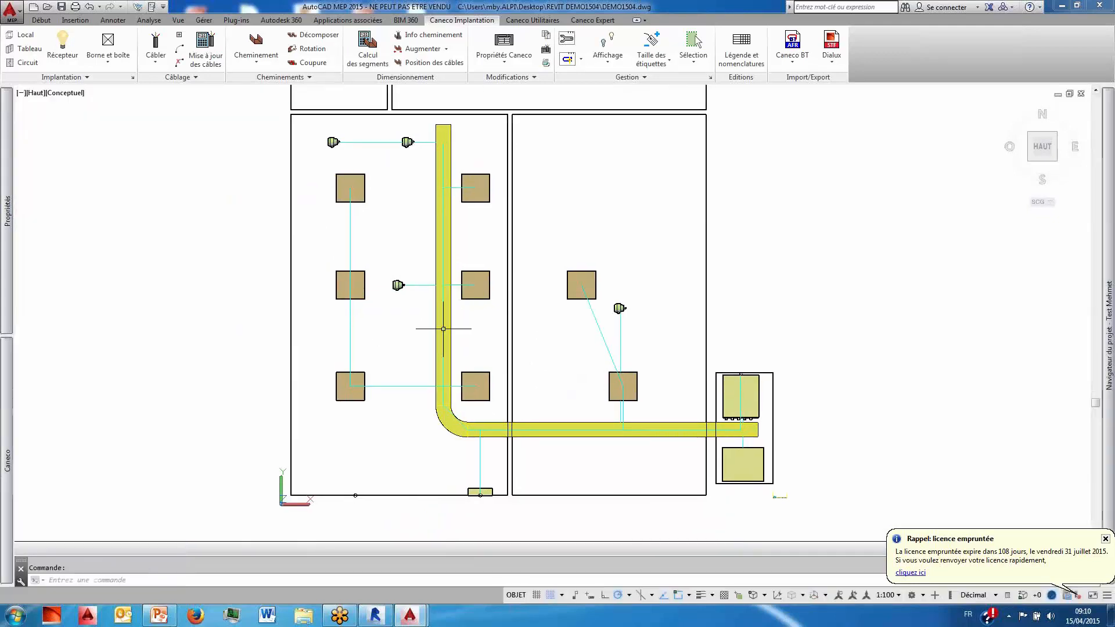
pyautogui.click(452, 309)
pyautogui.rightClick(450, 304)
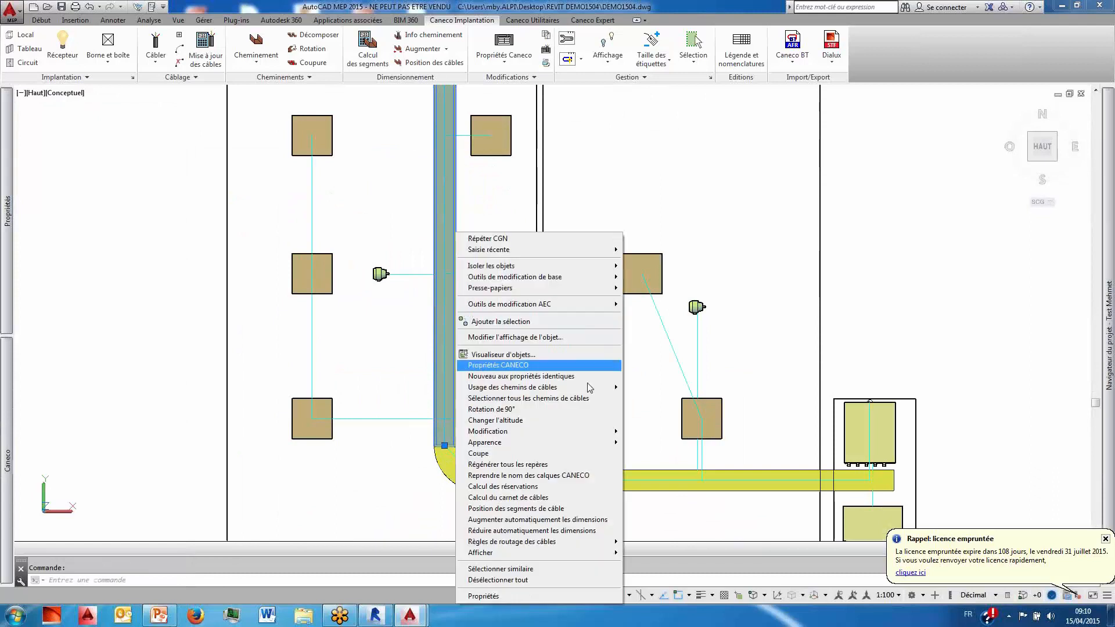
pyautogui.click(512, 531)
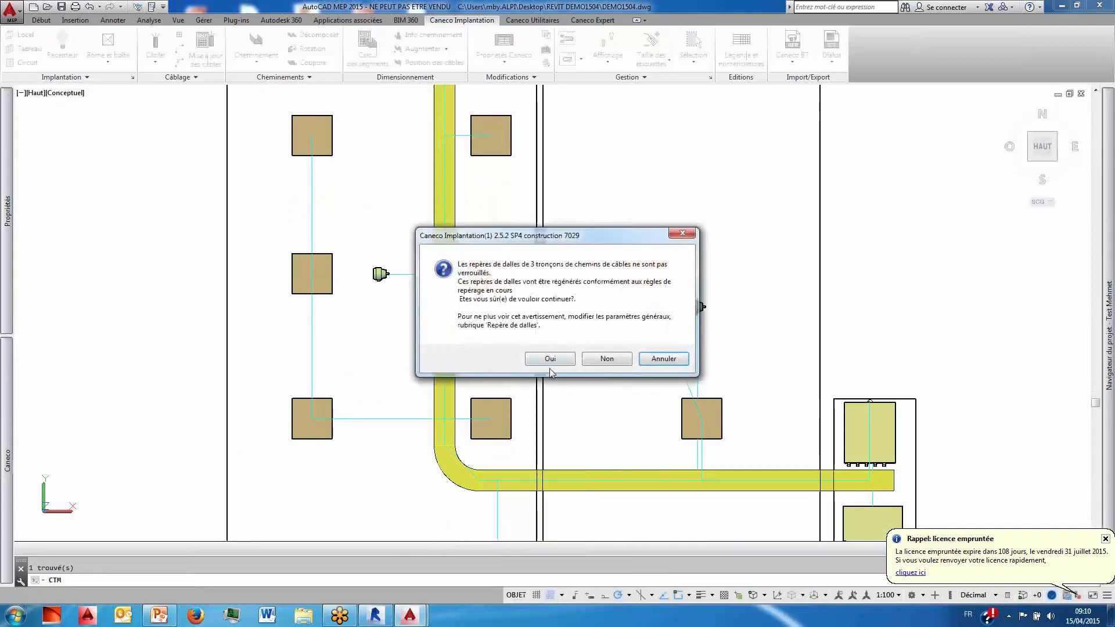
pyautogui.click(549, 359)
pyautogui.click(599, 343)
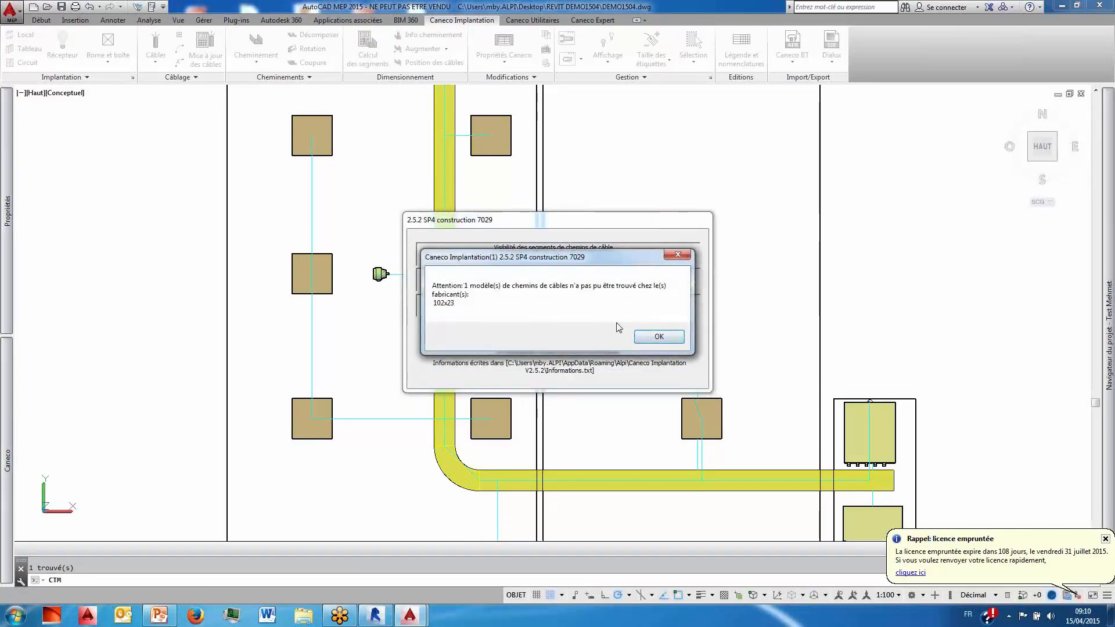
pyautogui.click(657, 337)
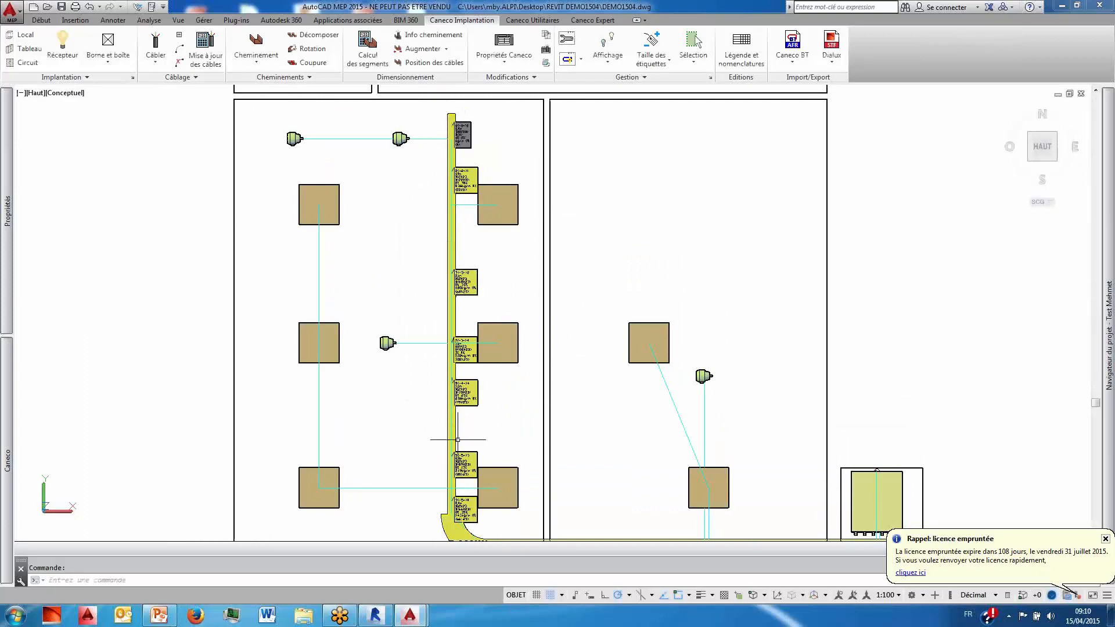
# - Generate the circuit legend table with cumulative cable lengths, with drawing update on the plan enabled
pyautogui.moveTo(509, 387)
pyautogui.mouseDown(button='middle')
pyautogui.moveTo(473, 378)
pyautogui.moveTo(389, 310)
pyautogui.mouseUp(button='middle')
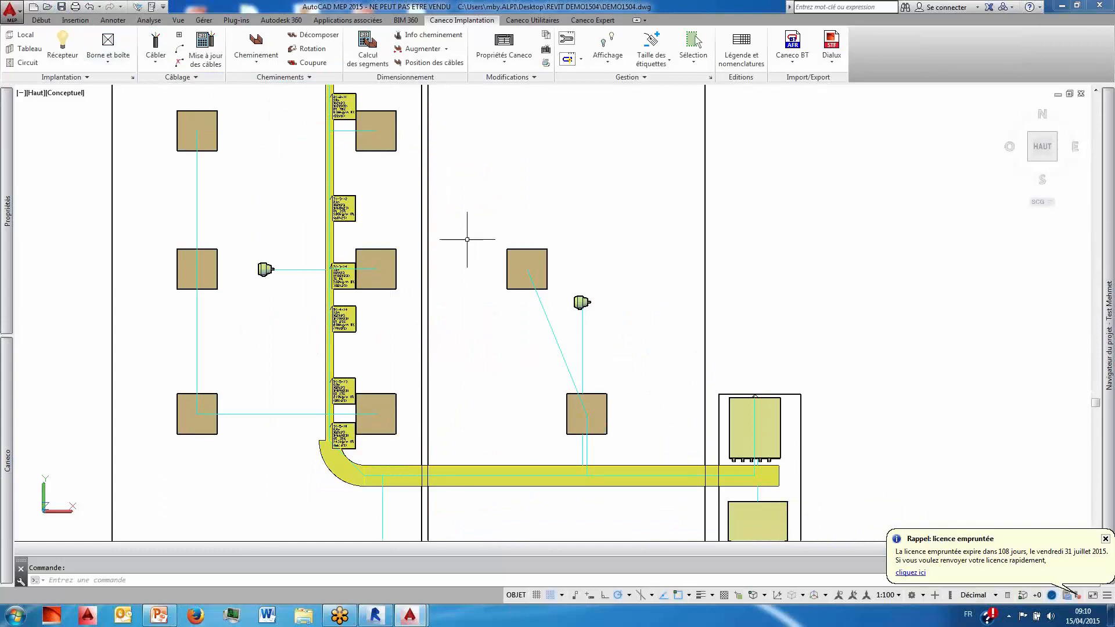
pyautogui.scroll(-4, 441, 233)
pyautogui.moveTo(418, 216)
pyautogui.mouseDown(button='middle')
pyautogui.moveTo(425, 225)
pyautogui.moveTo(379, 223)
pyautogui.mouseUp(button='middle')
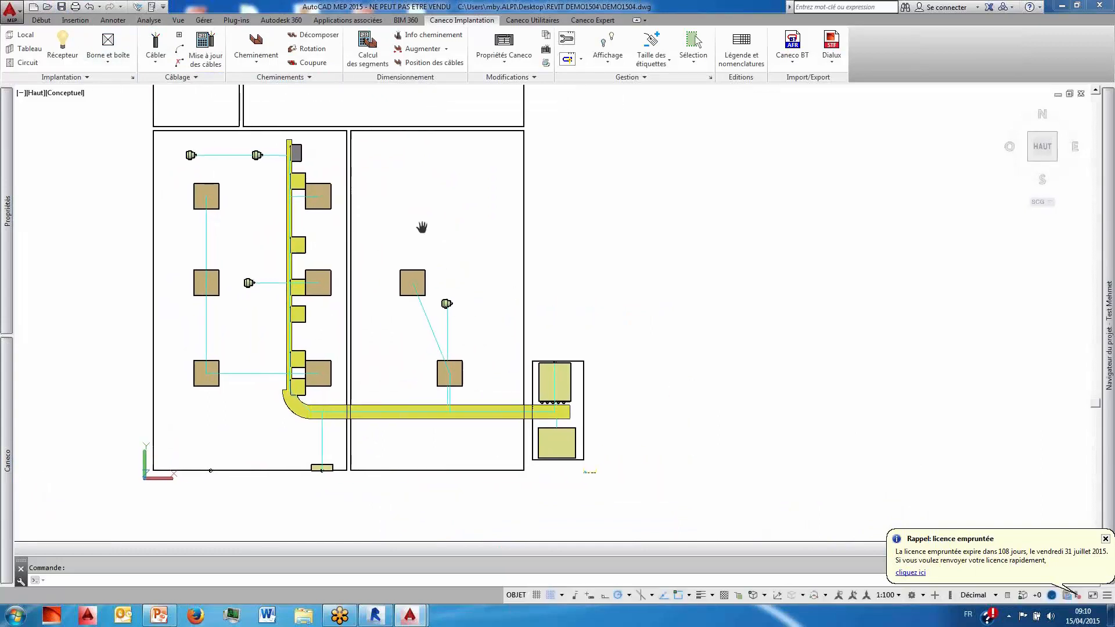
pyautogui.moveTo(7, 418)
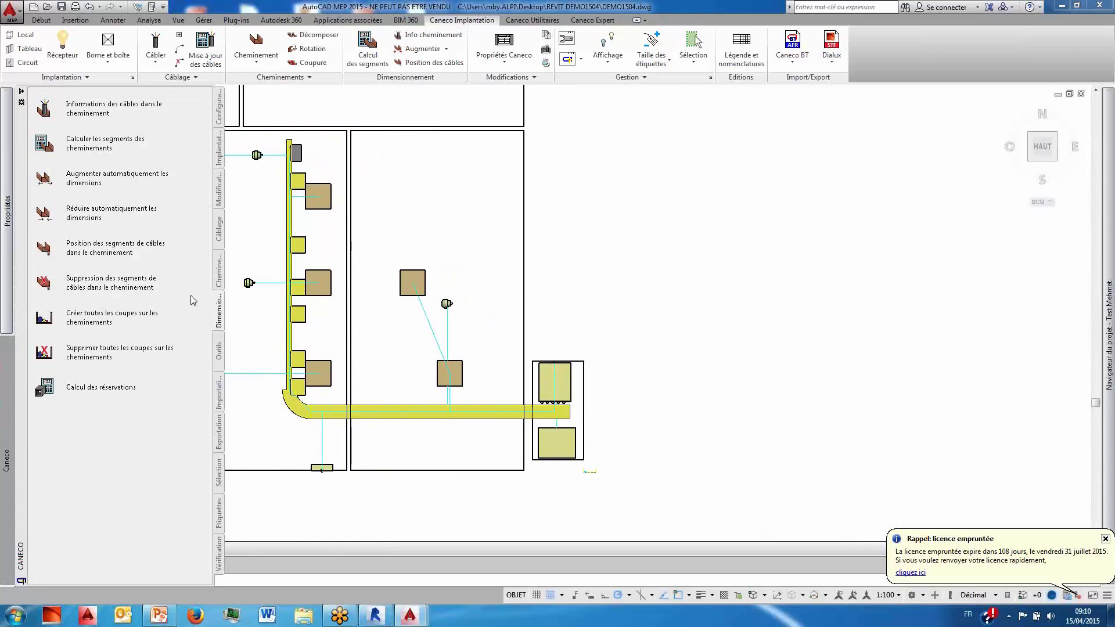
pyautogui.click(219, 350)
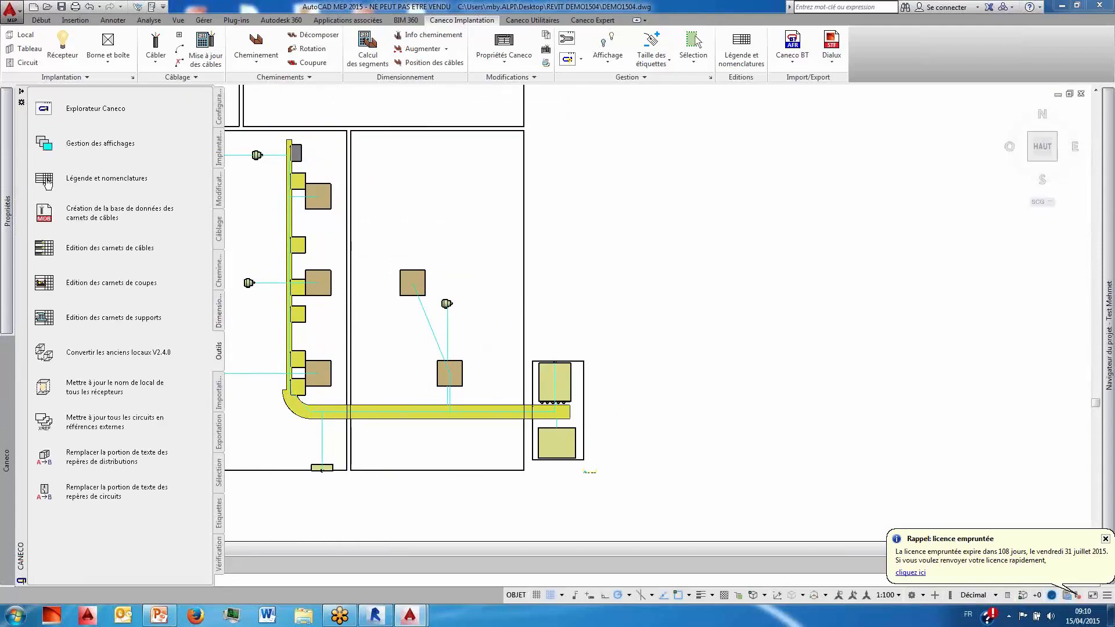
pyautogui.click(47, 182)
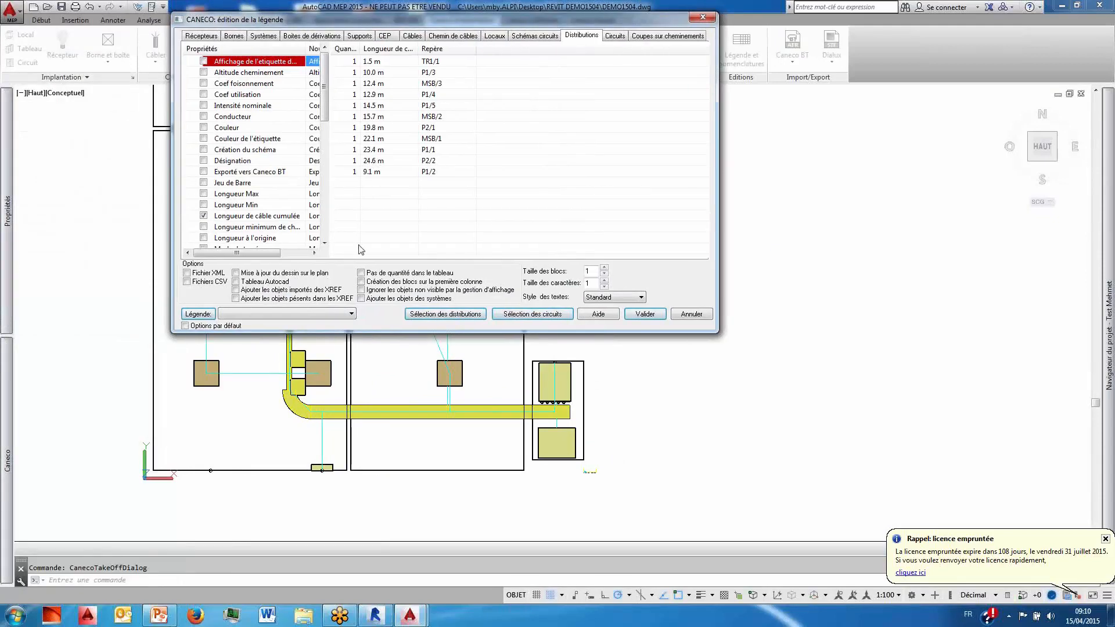
pyautogui.click(236, 273)
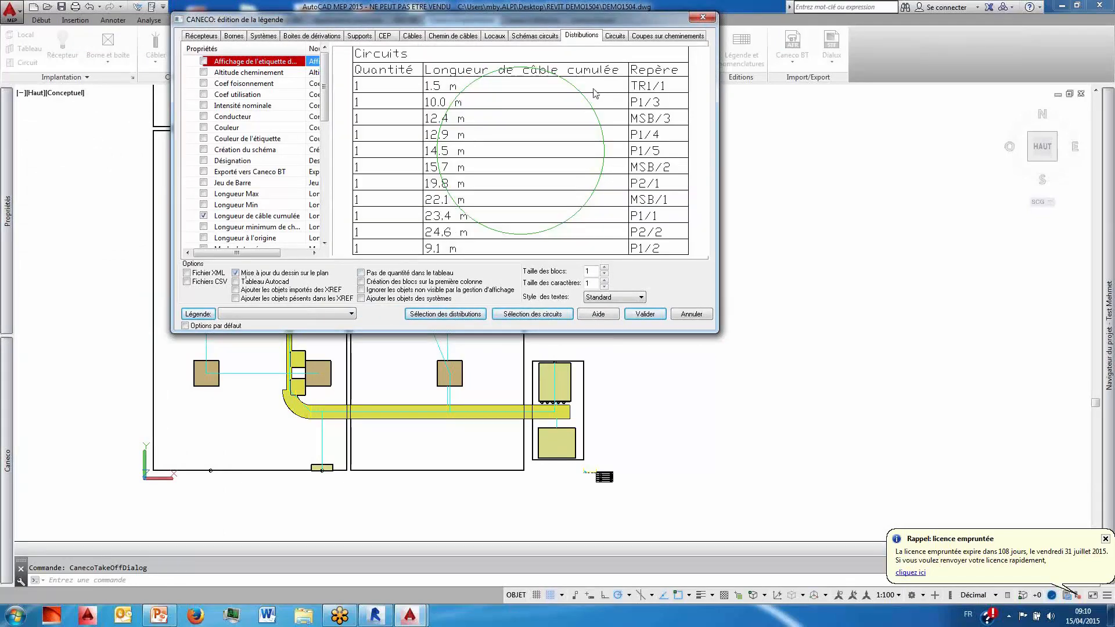
# - Generate the receiver legend table with drawing update on the plan, and place both legends in the empty area east of the building
pyautogui.click(208, 39)
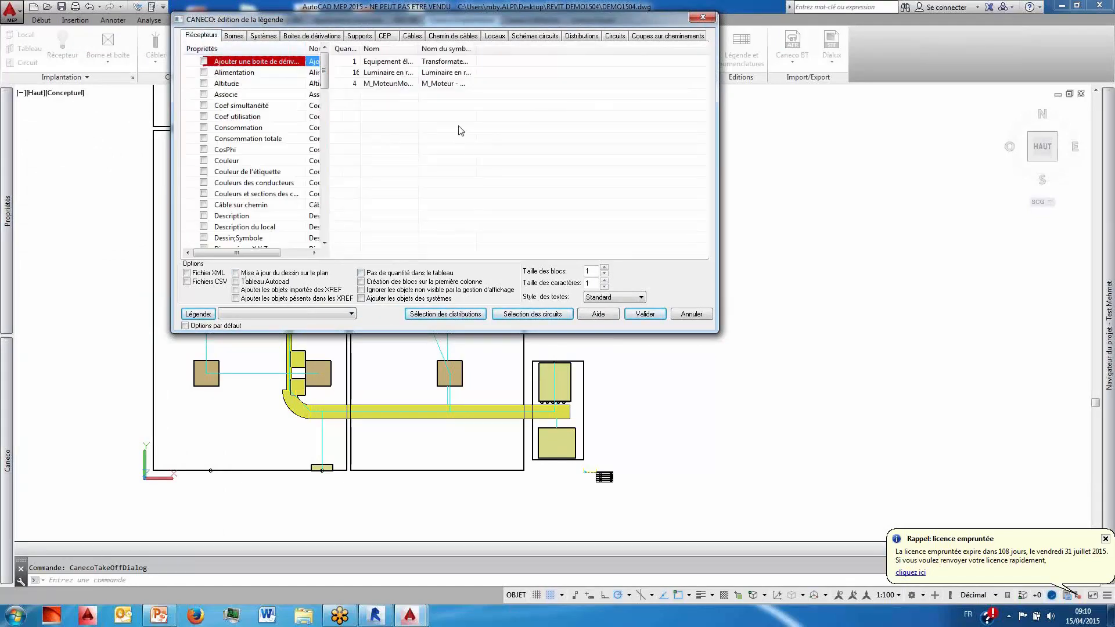
pyautogui.click(236, 273)
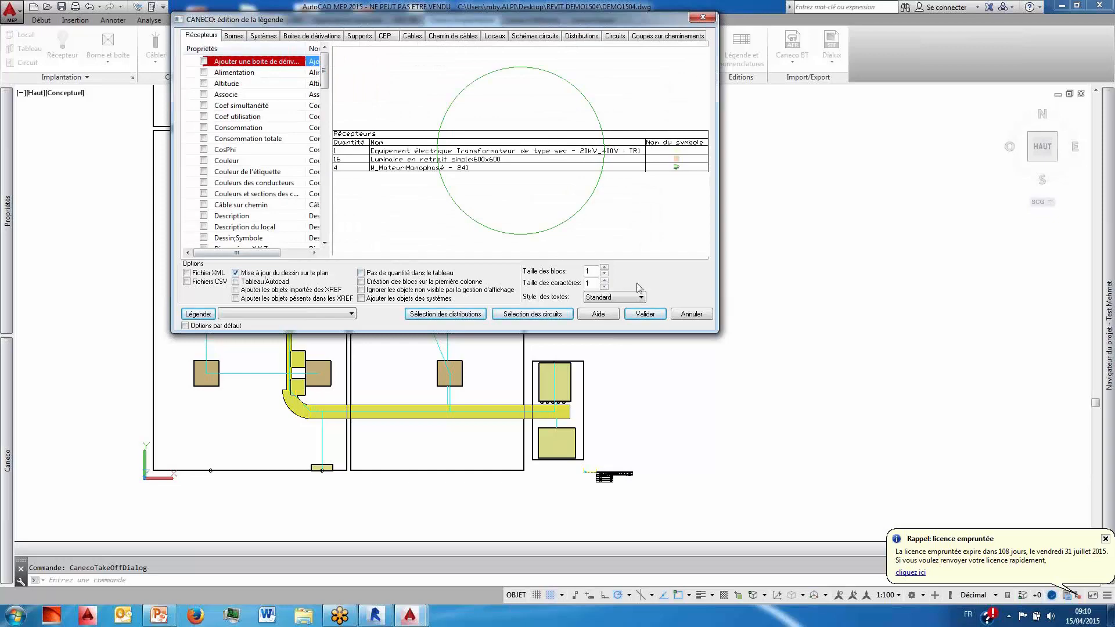
pyautogui.click(646, 314)
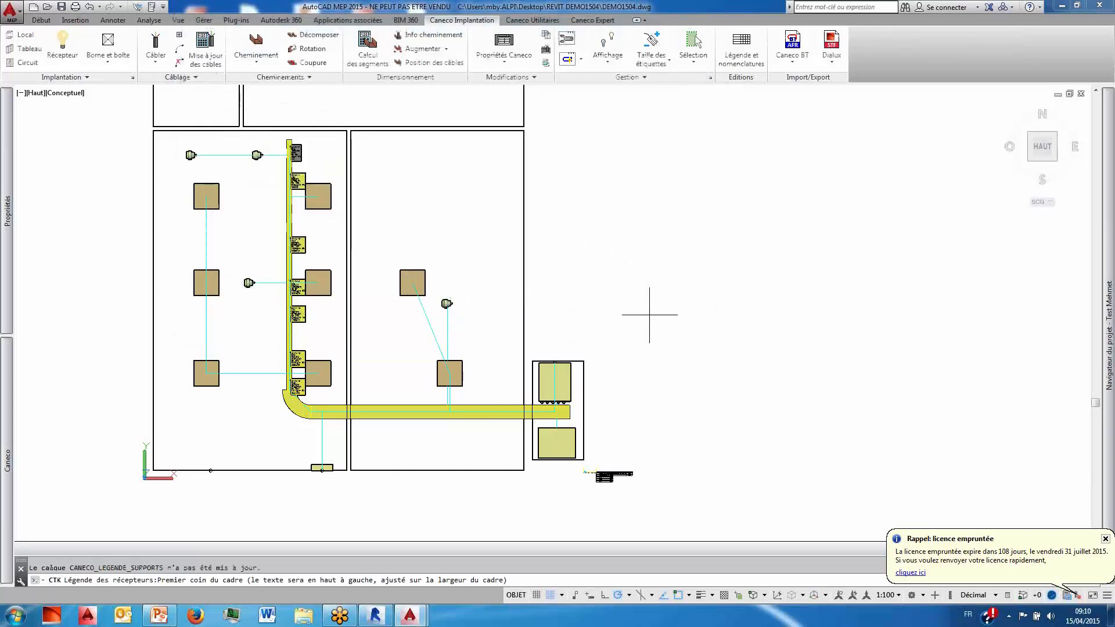
pyautogui.click(728, 246)
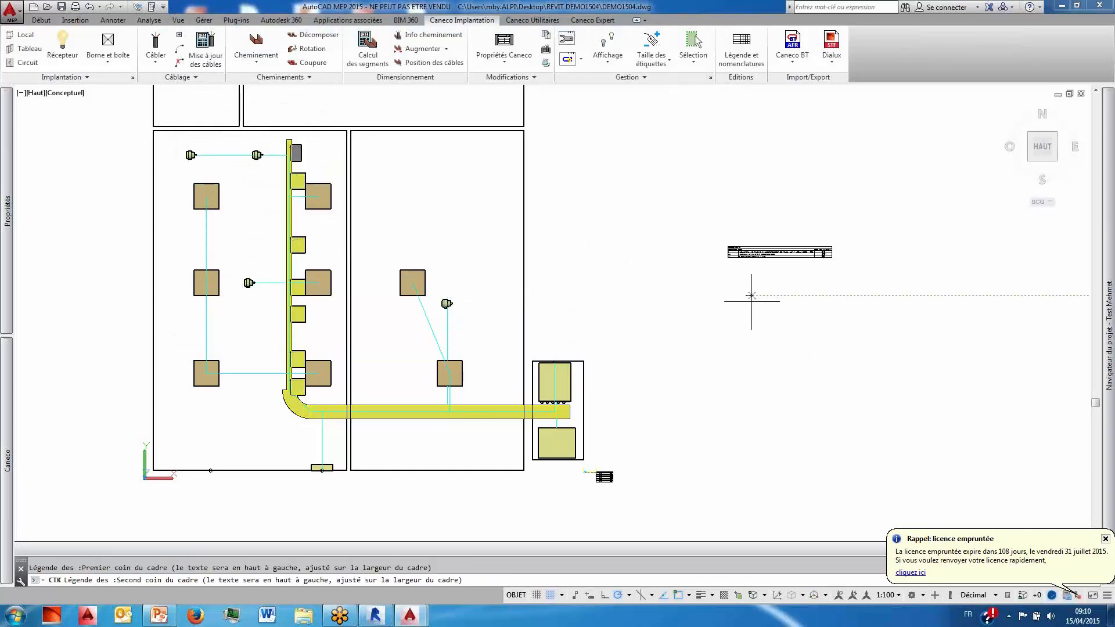
pyautogui.click(890, 419)
pyautogui.scroll(5, 813, 247)
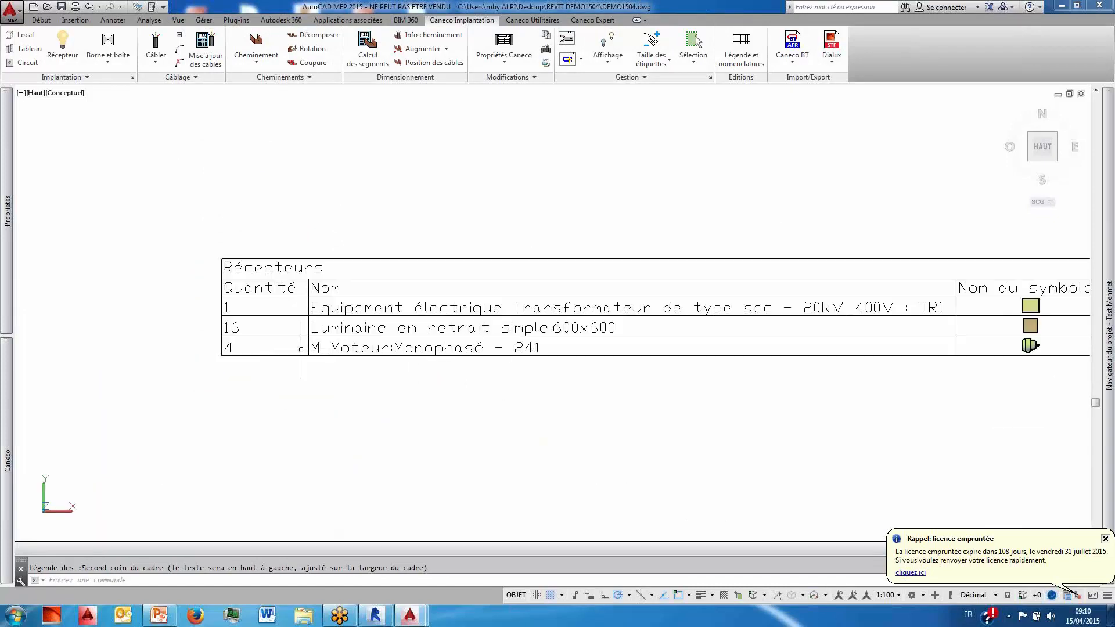
pyautogui.scroll(-10, 248, 332)
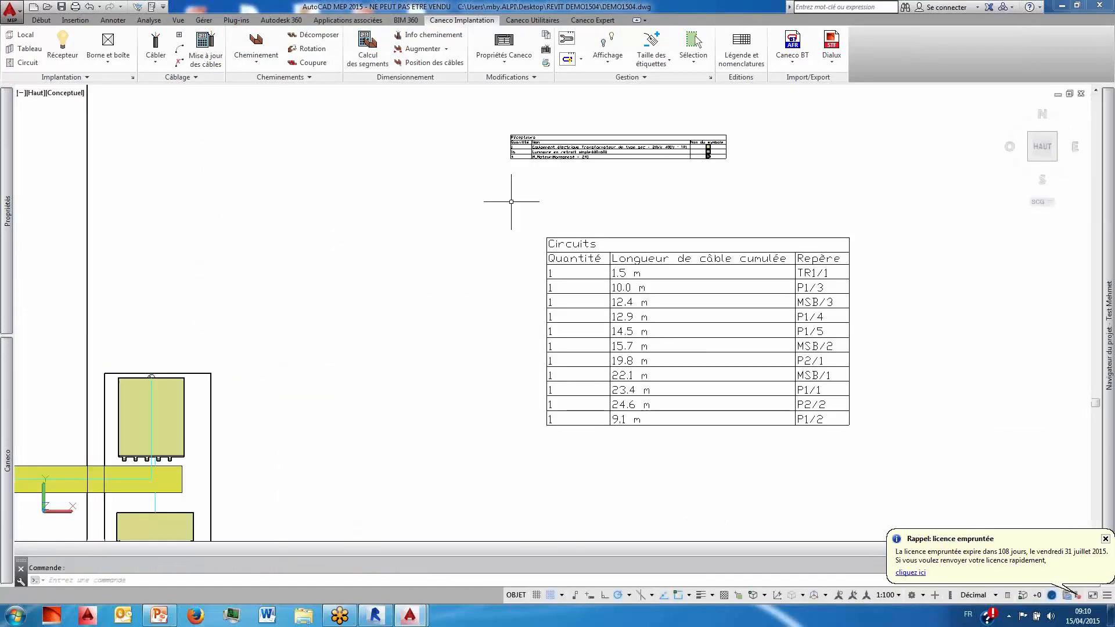
# - Set up a circuit diagram legend for the MSB distribution
pyautogui.moveTo(7, 406)
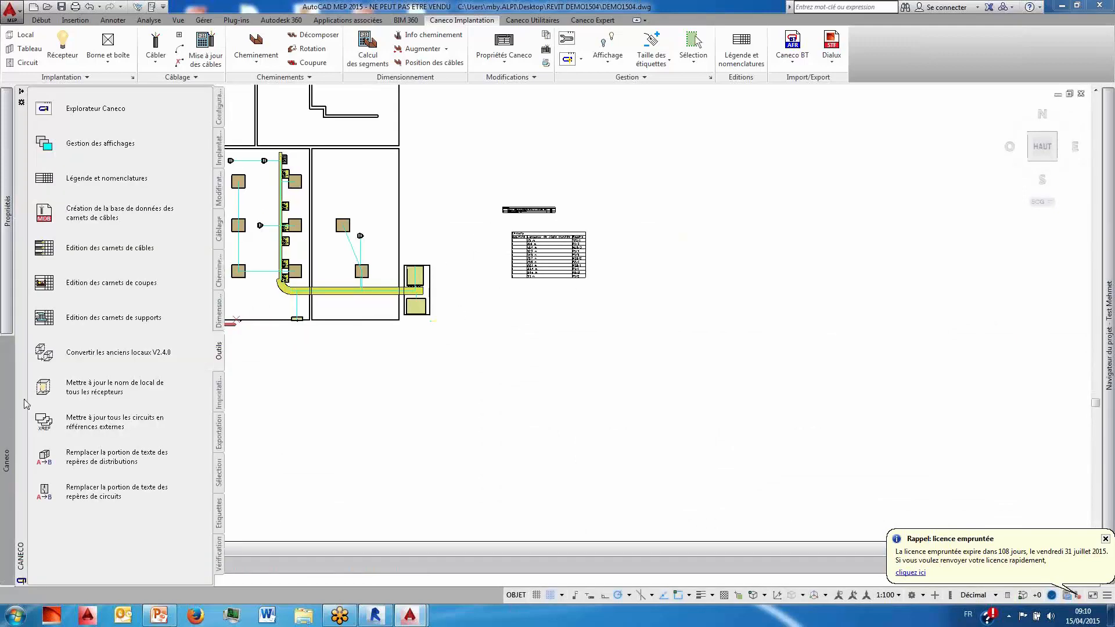
pyautogui.click(44, 183)
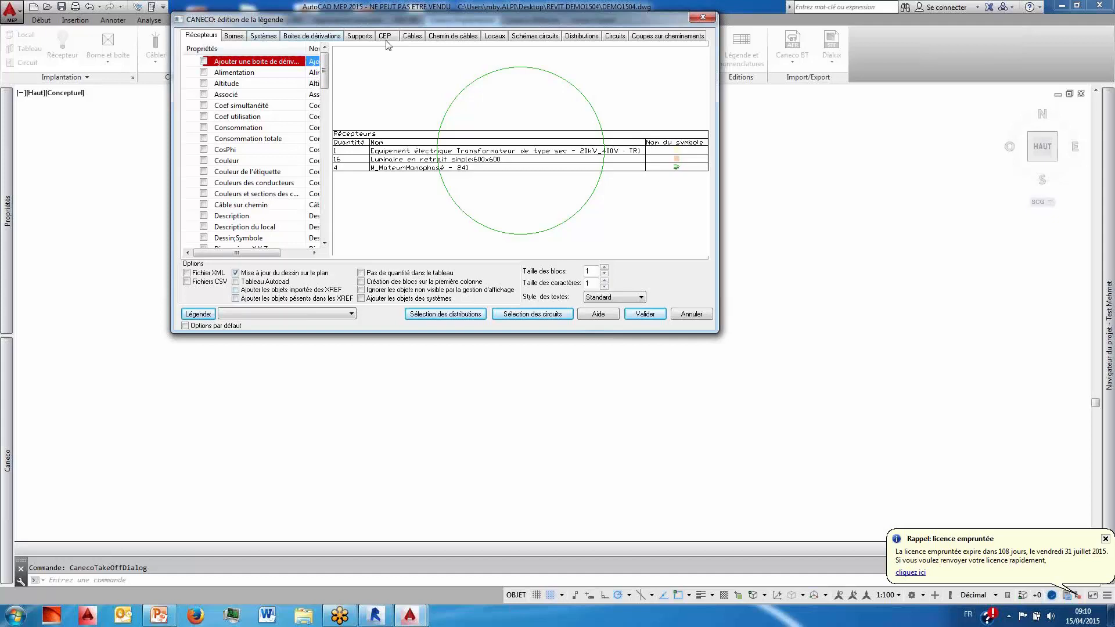
pyautogui.click(525, 38)
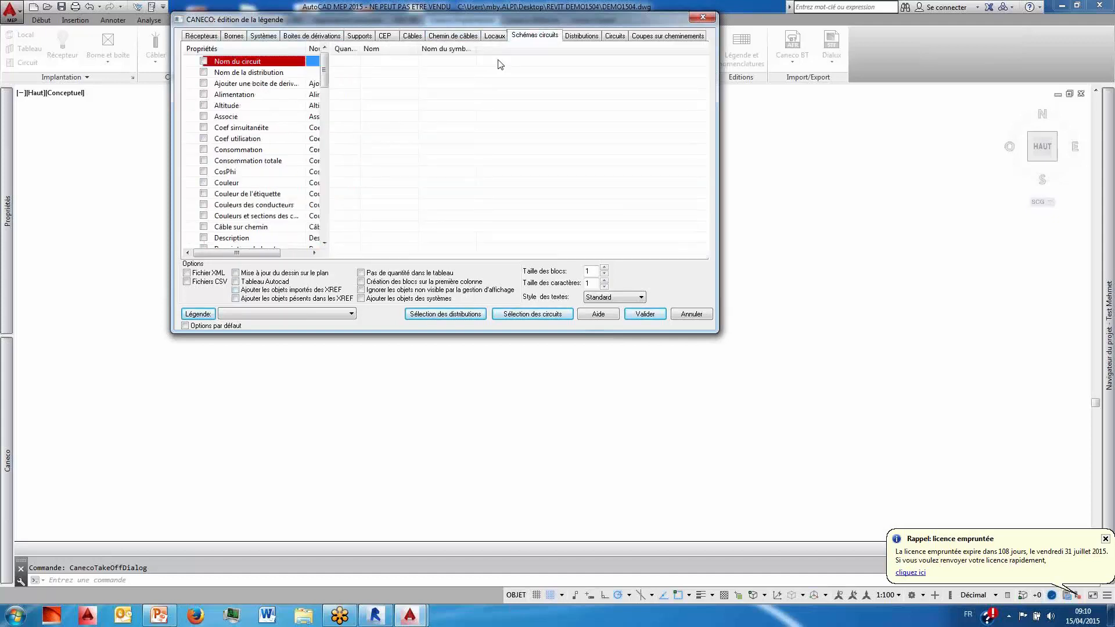
pyautogui.click(204, 72)
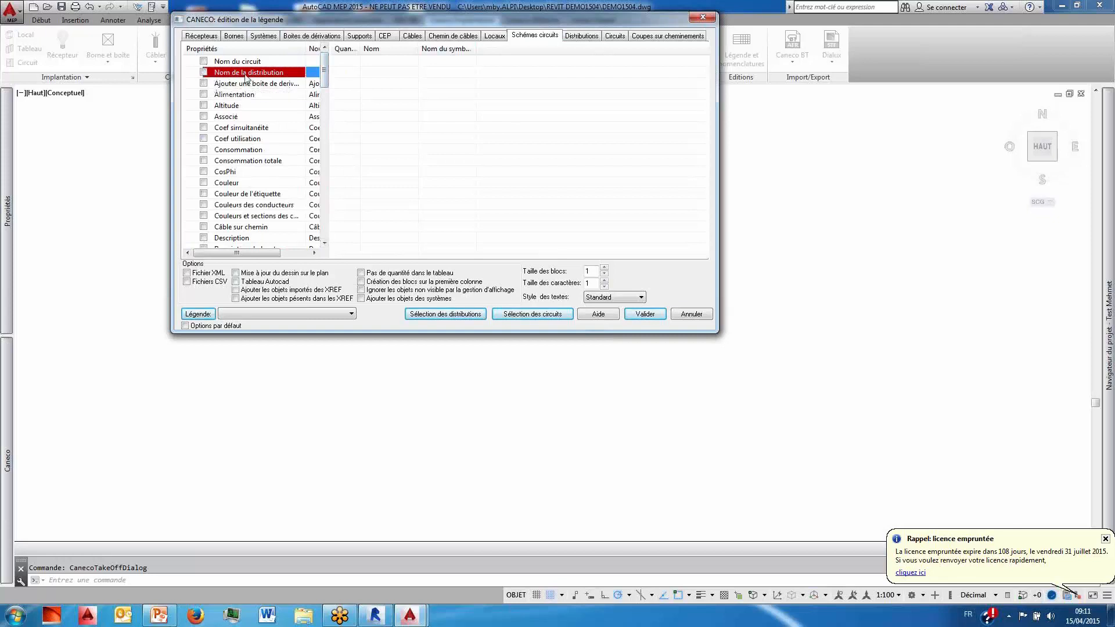
pyautogui.click(313, 72)
pyautogui.click(290, 104)
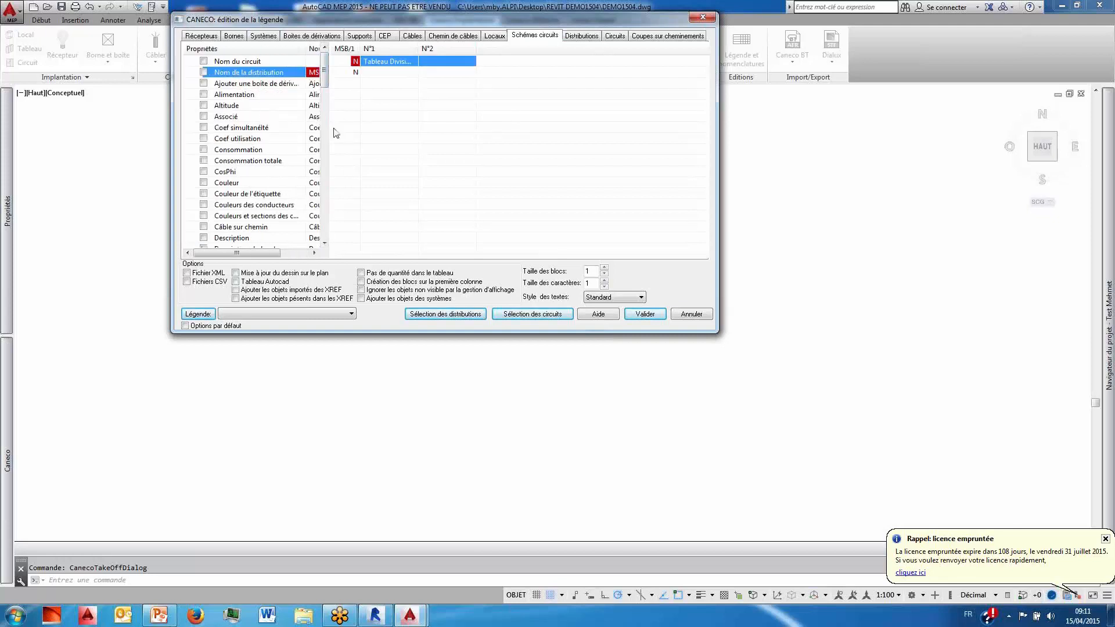
# - Include the Nom du Circuit and Nom du local properties in the circuit diagrams and update their drawing on the plan
pyautogui.moveTo(325, 86); pyautogui.dragTo(333, 132)
pyautogui.scroll(-4, 236, 187)
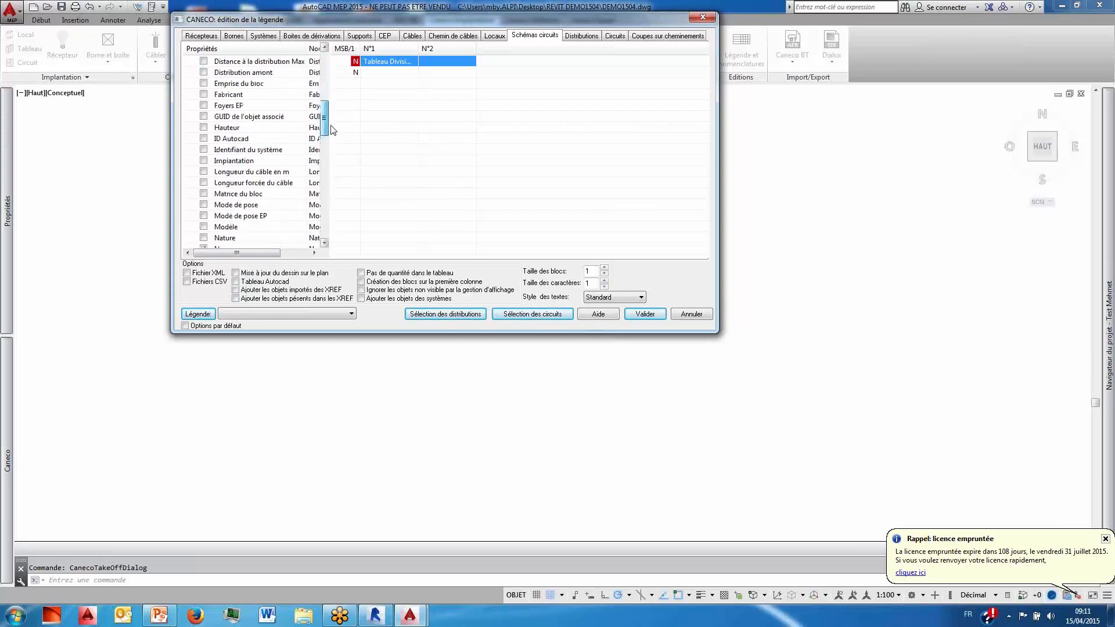
pyautogui.click(204, 182)
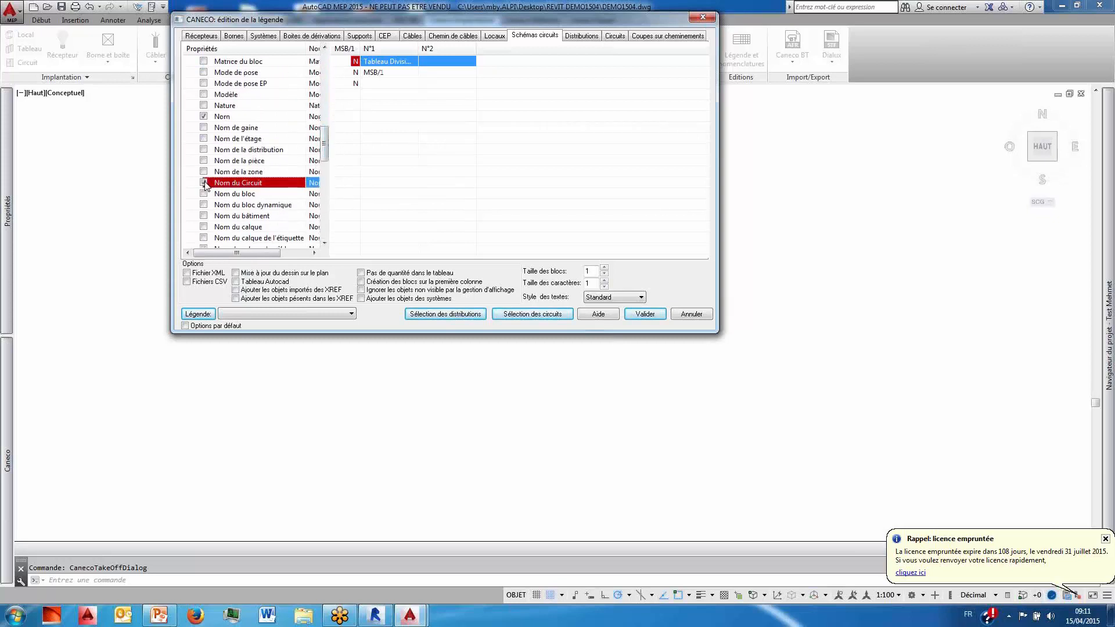
pyautogui.scroll(-3, 325, 154)
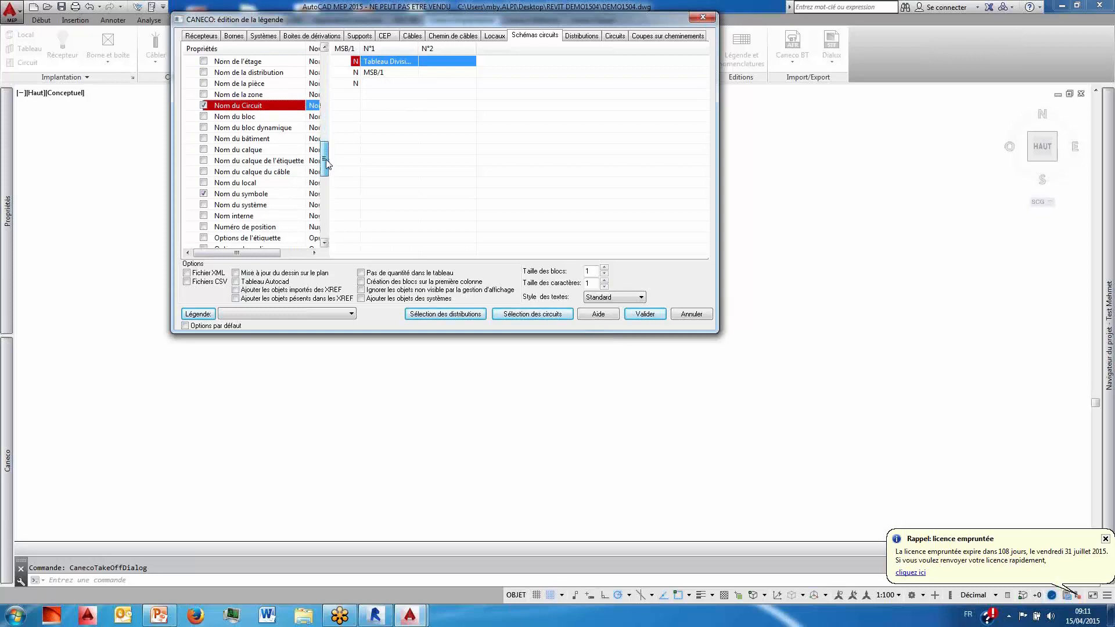
pyautogui.click(204, 183)
pyautogui.moveTo(329, 164); pyautogui.dragTo(329, 177)
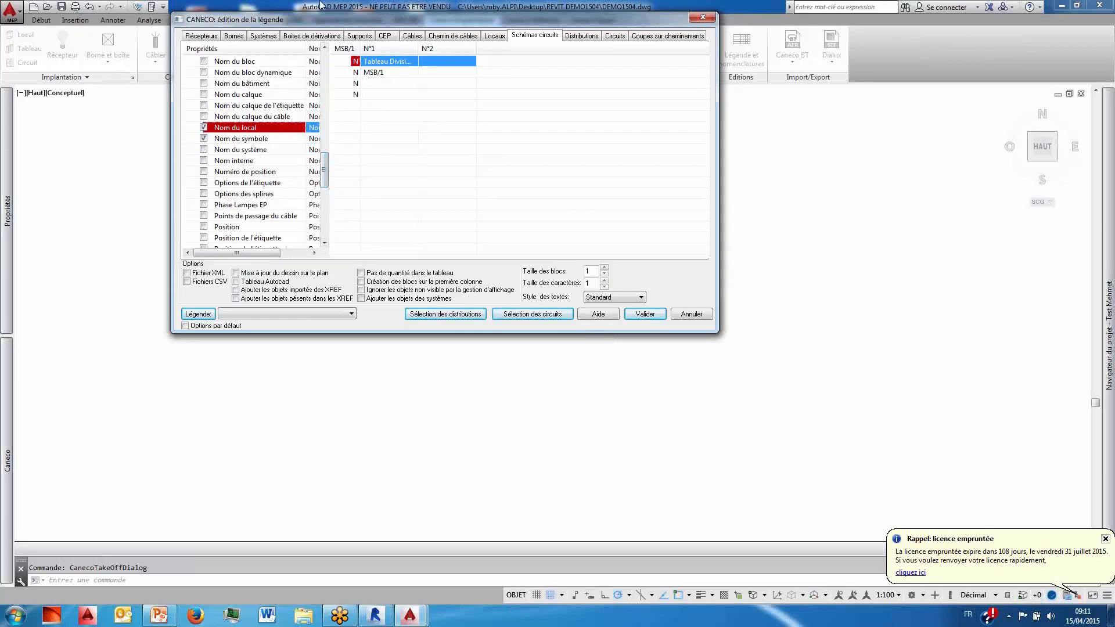
pyautogui.click(236, 273)
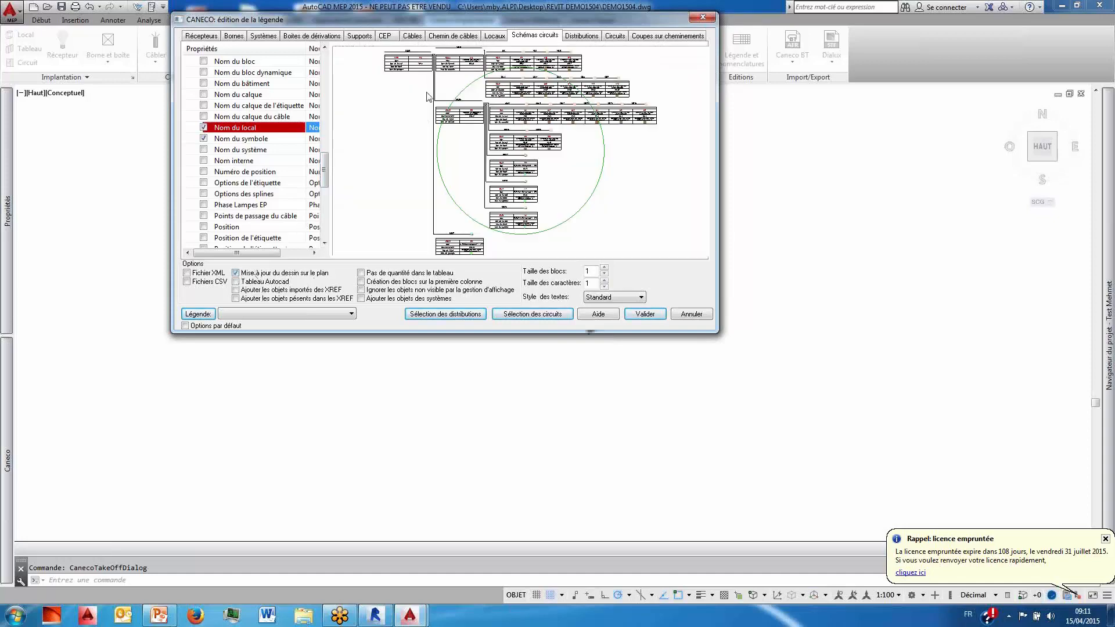
# - Generate the circuit diagrams and place them in the empty area east of the two legend tables
pyautogui.click(656, 320)
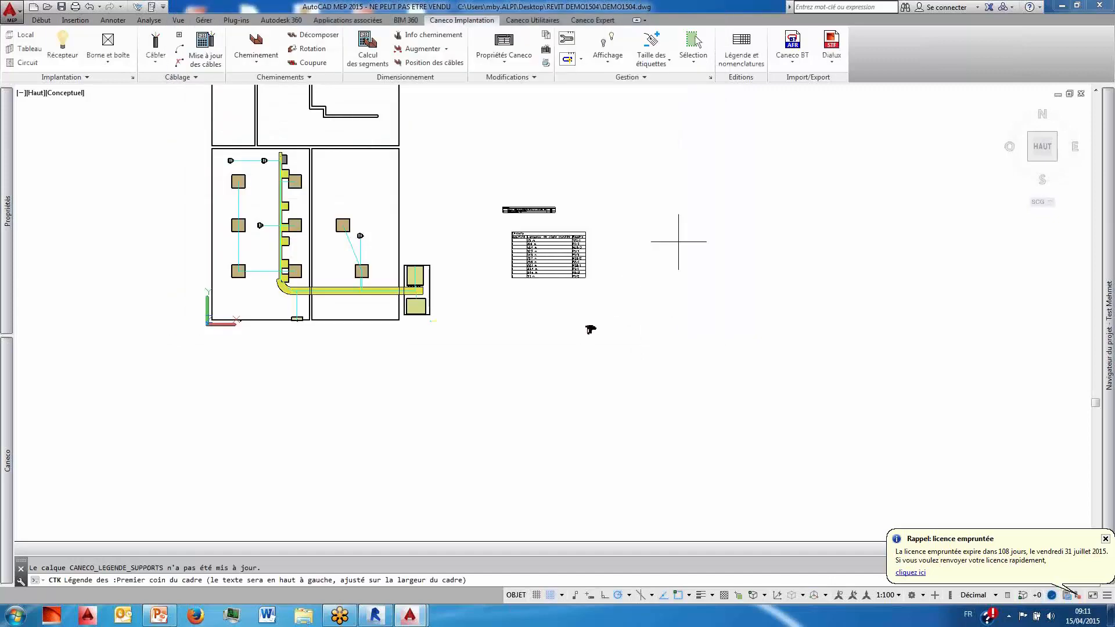
pyautogui.click(650, 218)
pyautogui.click(895, 485)
pyautogui.scroll(2, 844, 271)
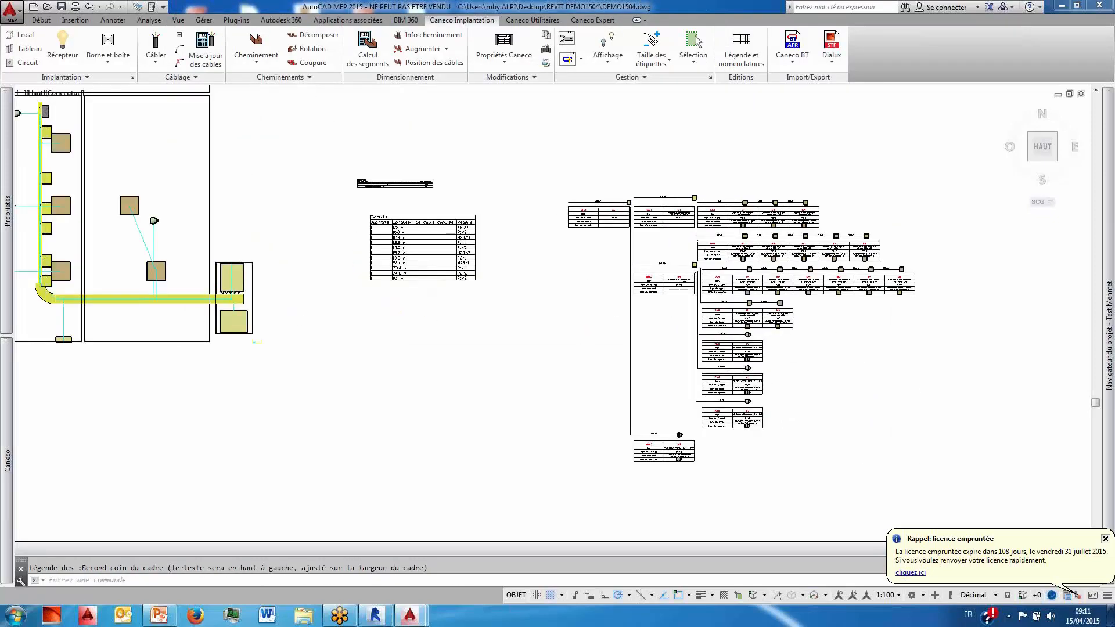
pyautogui.scroll(6, 681, 149)
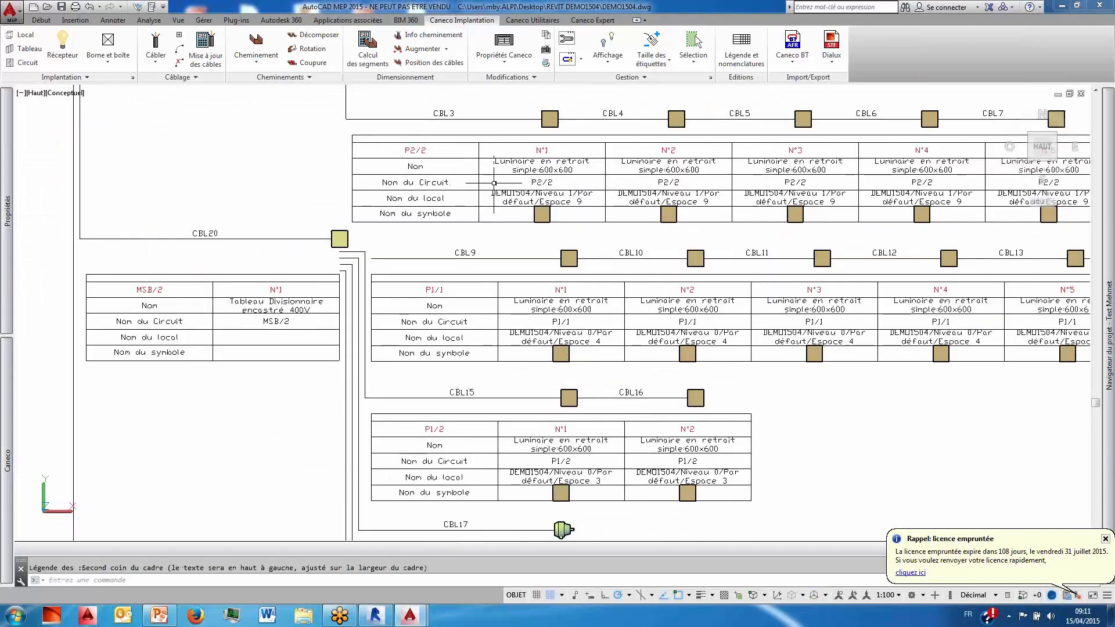
pyautogui.scroll(-8, 697, 186)
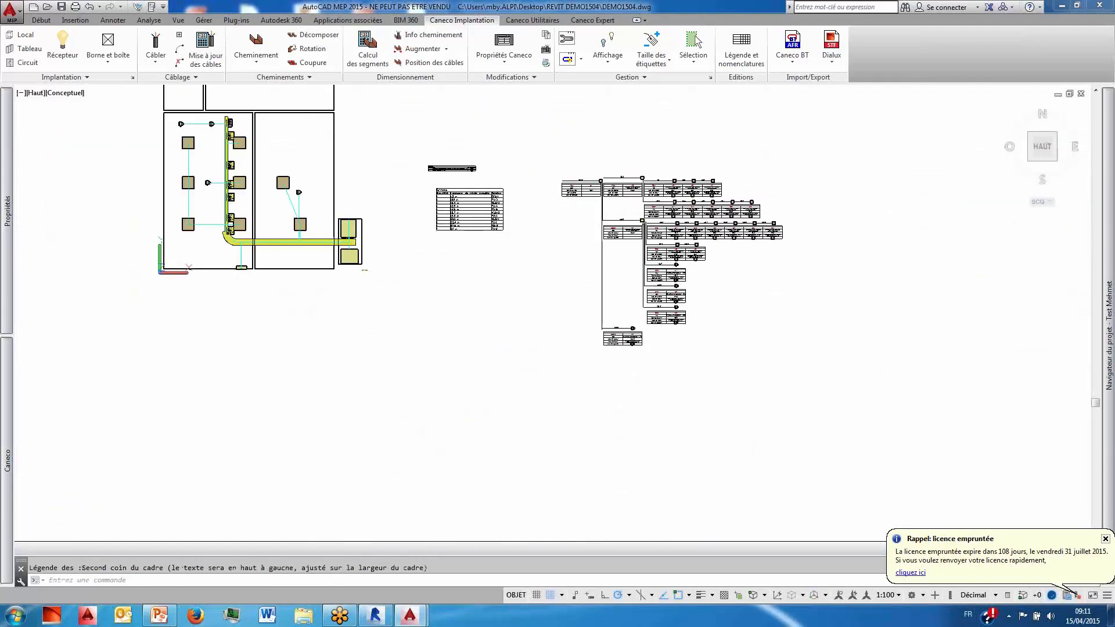
pyautogui.moveTo(644, 188); pyautogui.dragTo(685, 219, button='middle')
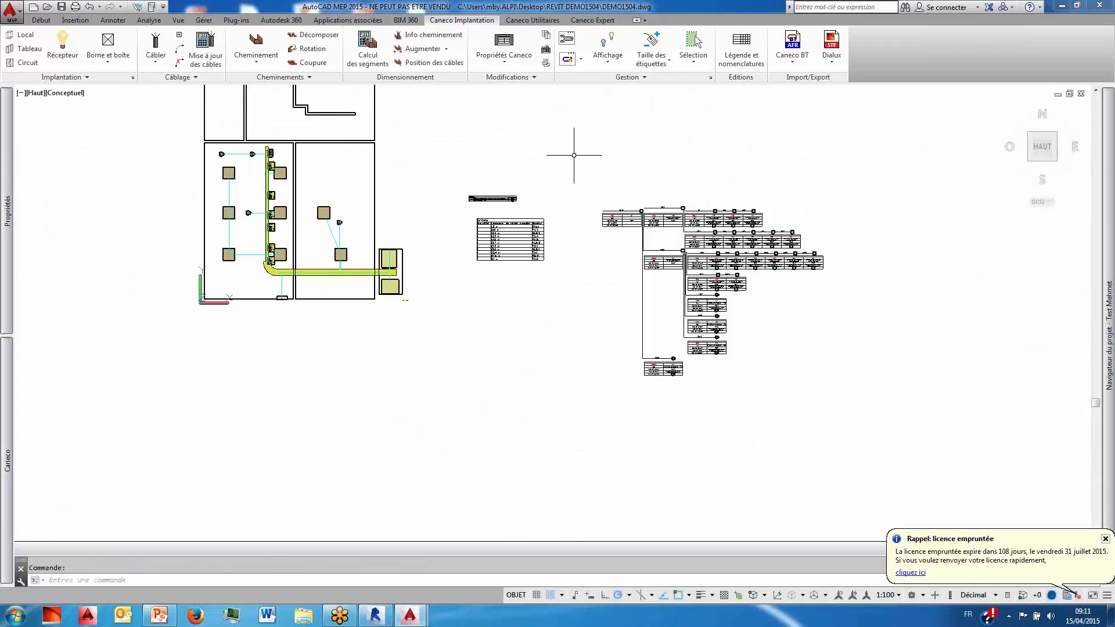
pyautogui.moveTo(574, 155); pyautogui.dragTo(616, 211, button='middle')
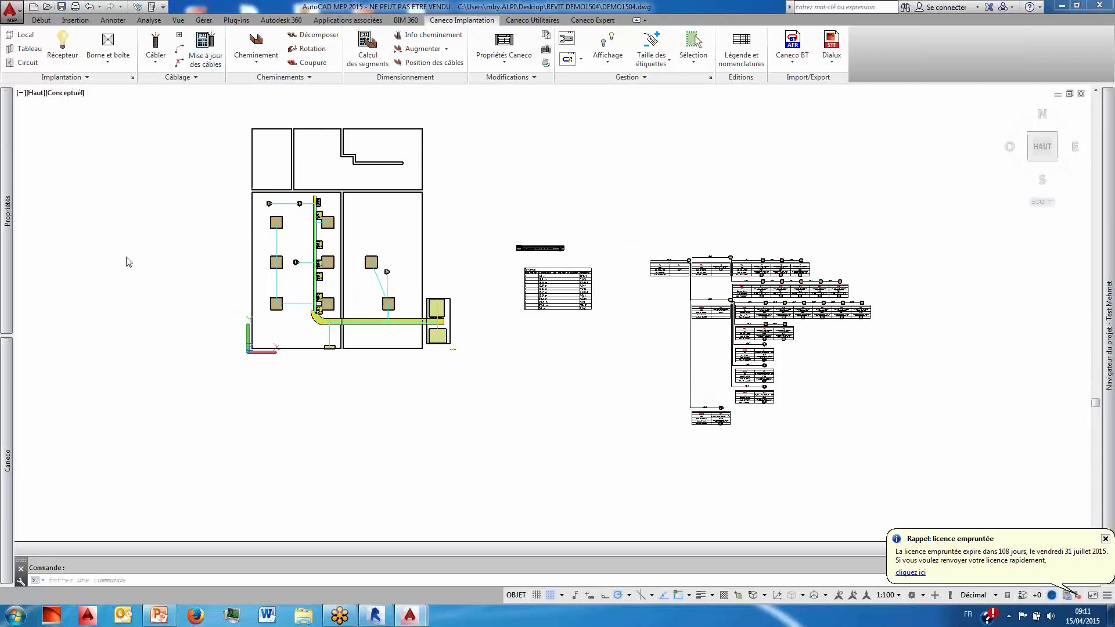
# - Create the cable book database named CABLE in the REVIT DEMO1504 folder, accepting regeneration of the unlocked cable tray marks
pyautogui.moveTo(8, 438)
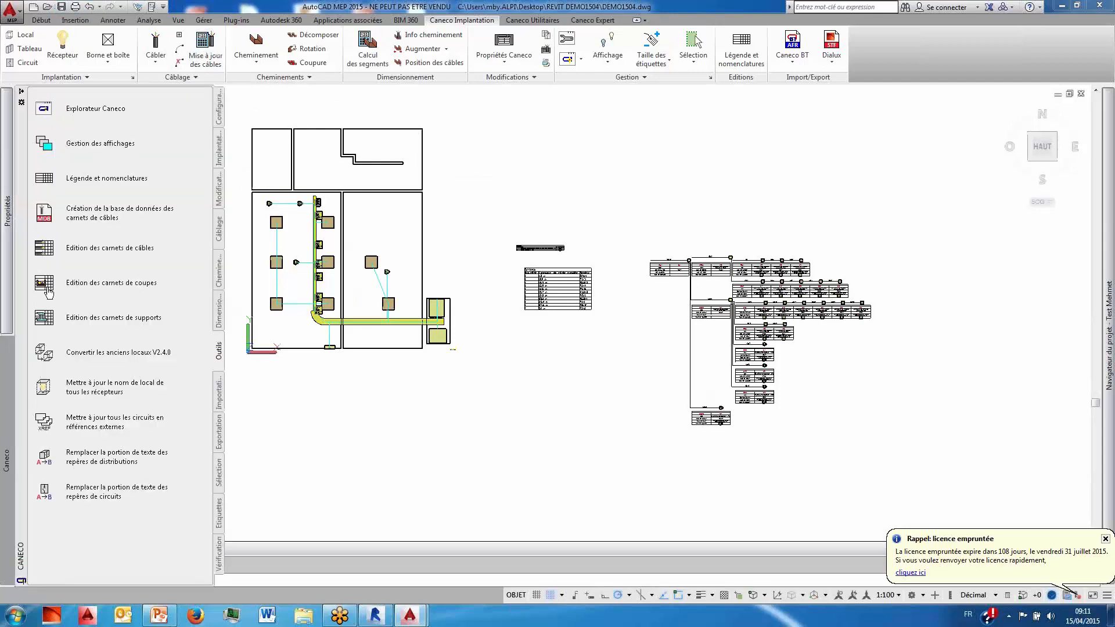
pyautogui.click(98, 216)
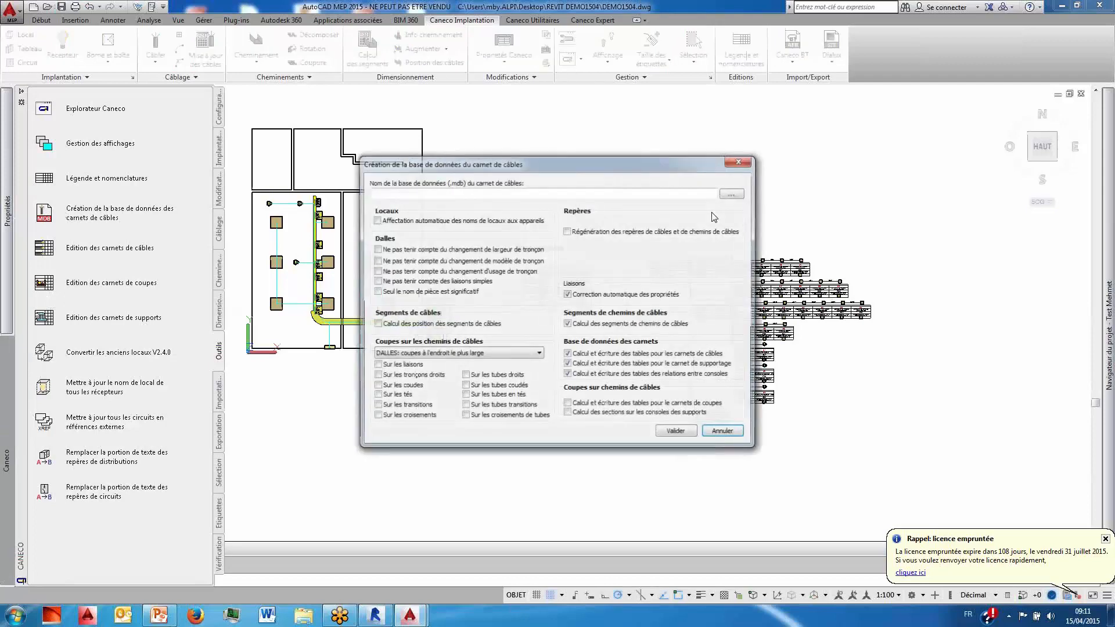
pyautogui.click(734, 194)
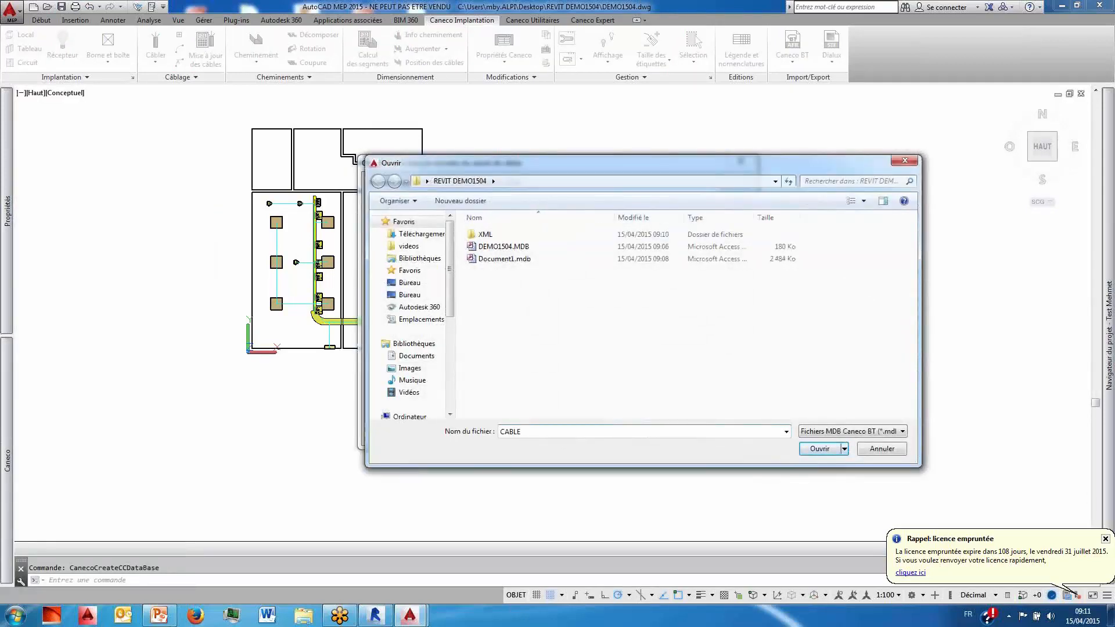
pyautogui.click(826, 456)
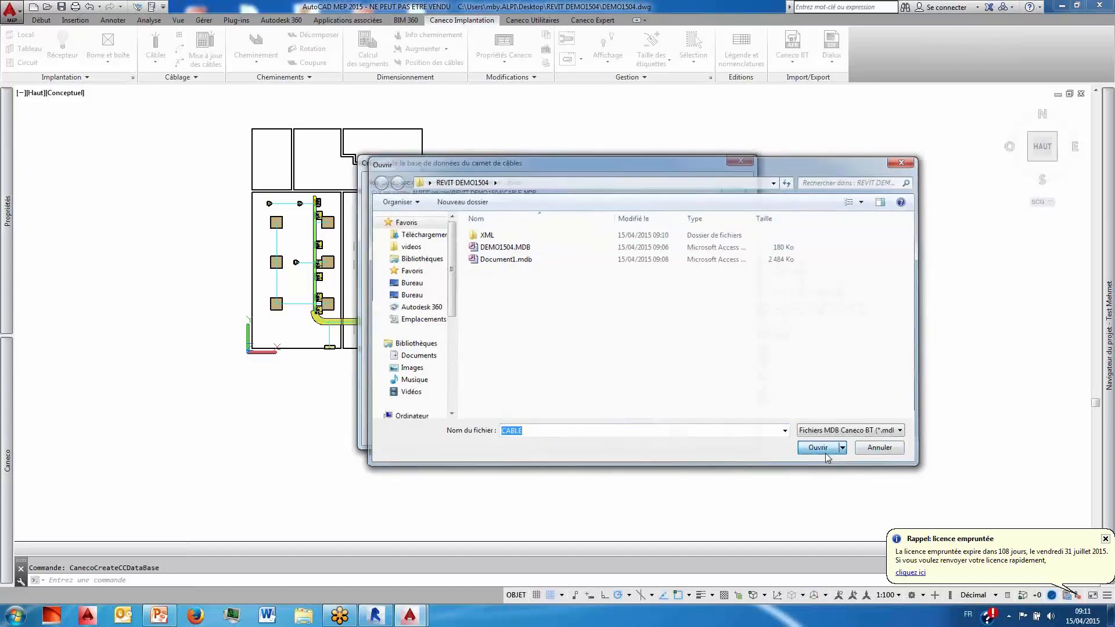
pyautogui.click(677, 432)
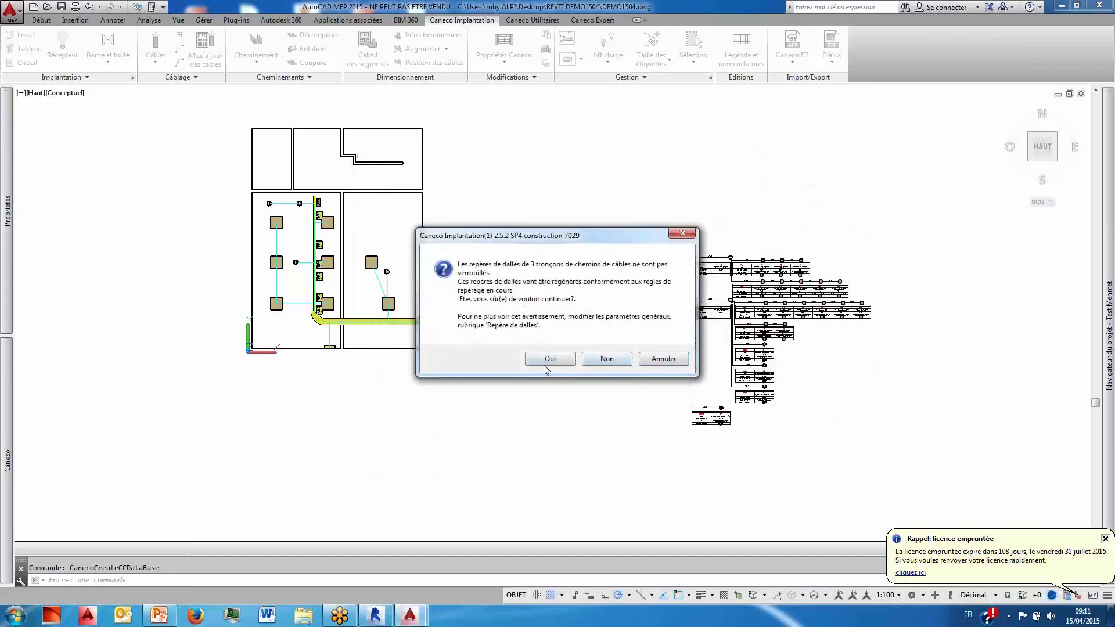
pyautogui.click(549, 359)
pyautogui.click(601, 342)
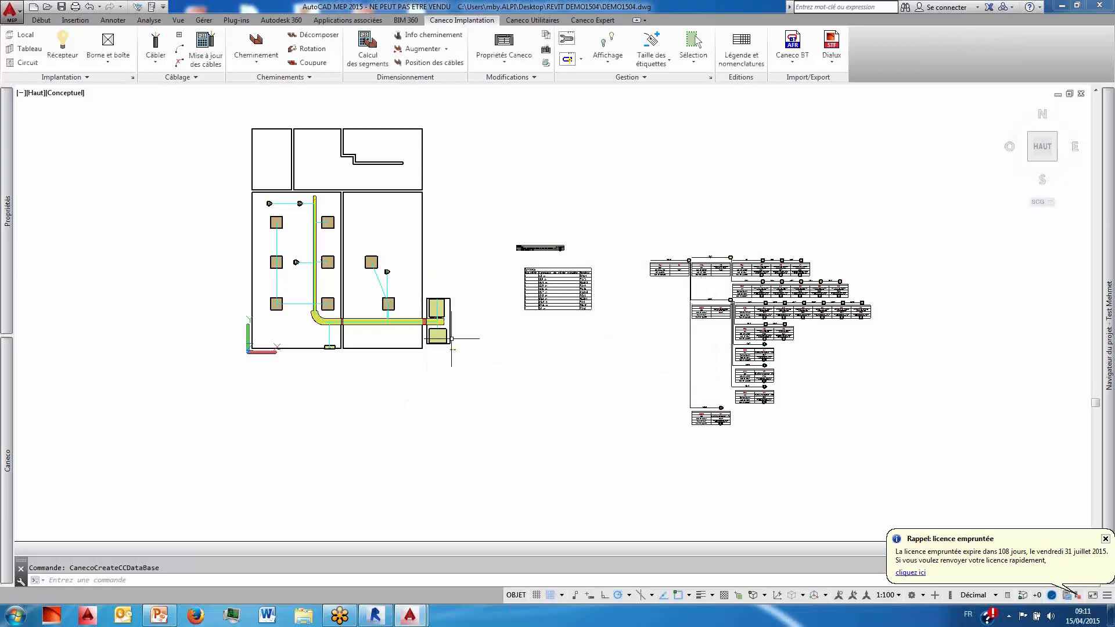
# - Export the cable laying book for all cables in CABLE.MDB to the Excel file List of cable laying.xls
pyautogui.moveTo(8, 393)
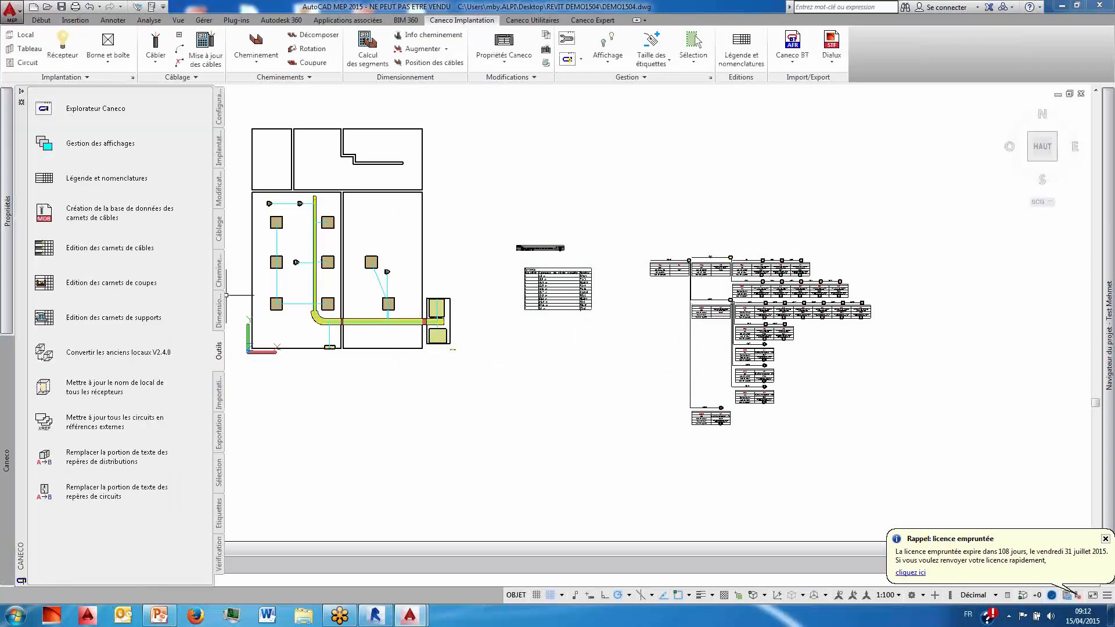
pyautogui.click(110, 248)
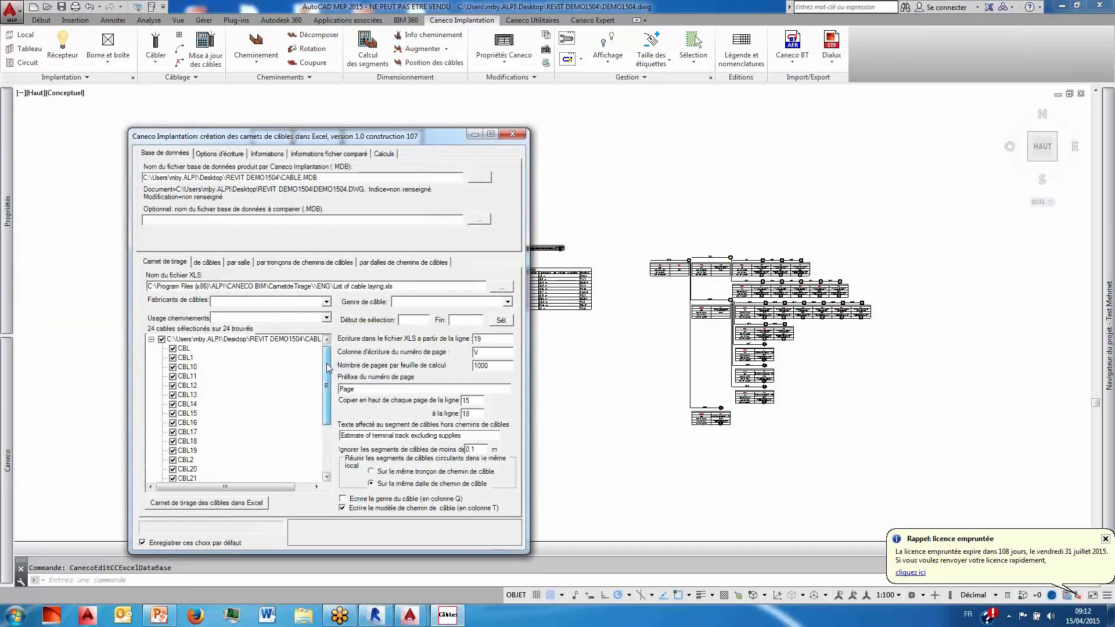
pyautogui.moveTo(326, 366)
pyautogui.mouseDown()
pyautogui.moveTo(315, 488)
pyautogui.moveTo(318, 360)
pyautogui.mouseUp()
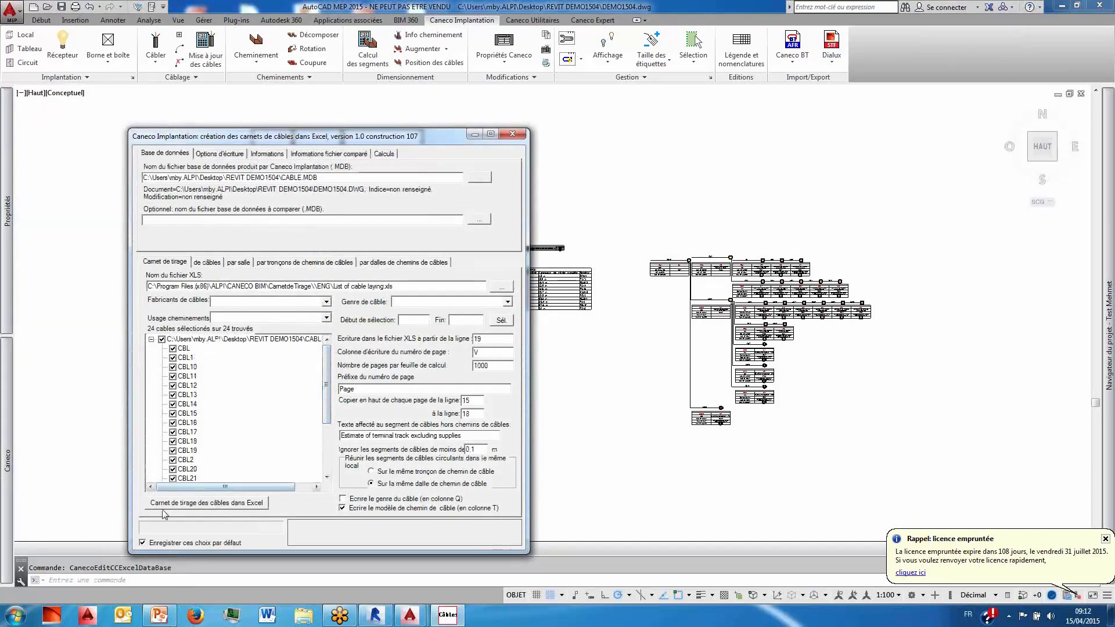
pyautogui.click(180, 506)
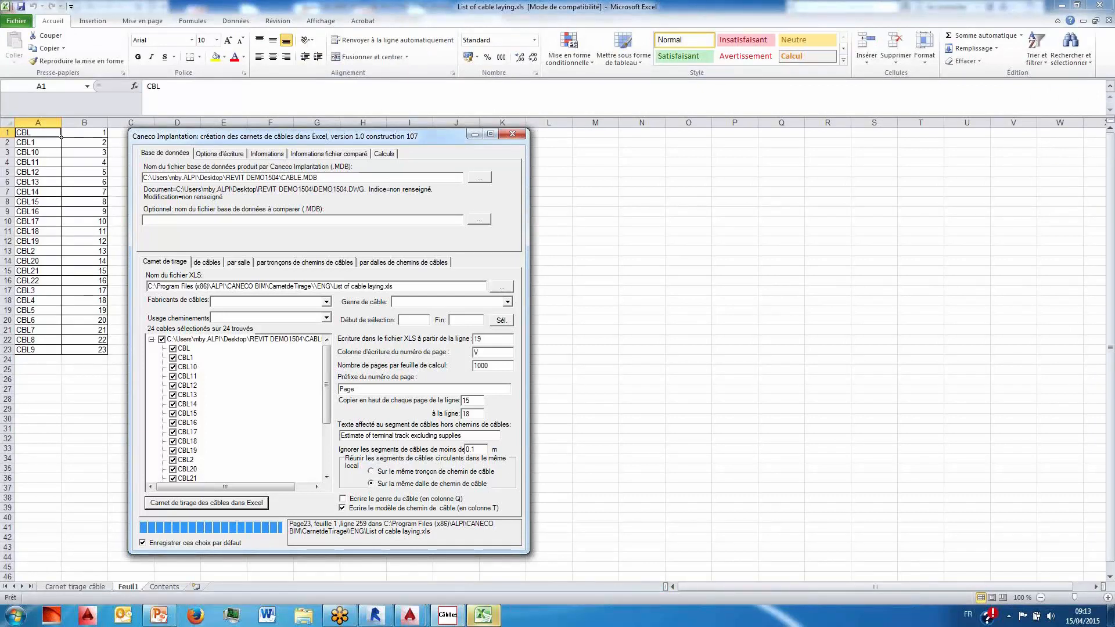
pyautogui.moveTo(406, 135); pyautogui.dragTo(654, 114)
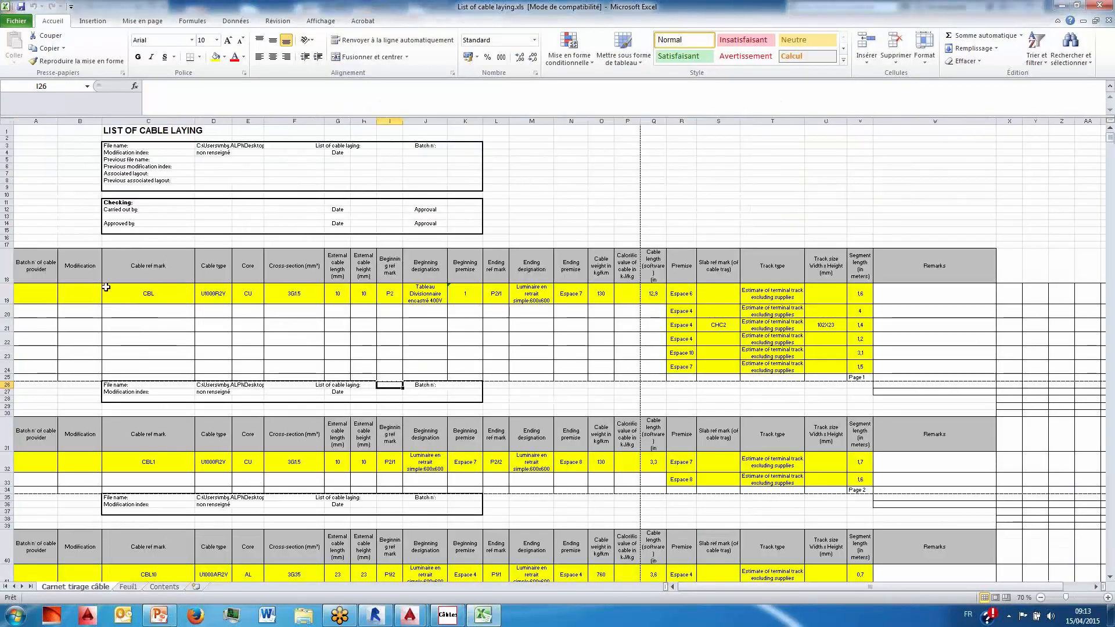
# - Examine the cable laying list's cable types, cross-sections, start and end points, premises crossed, tray references and track sizes
pyautogui.click(148, 292)
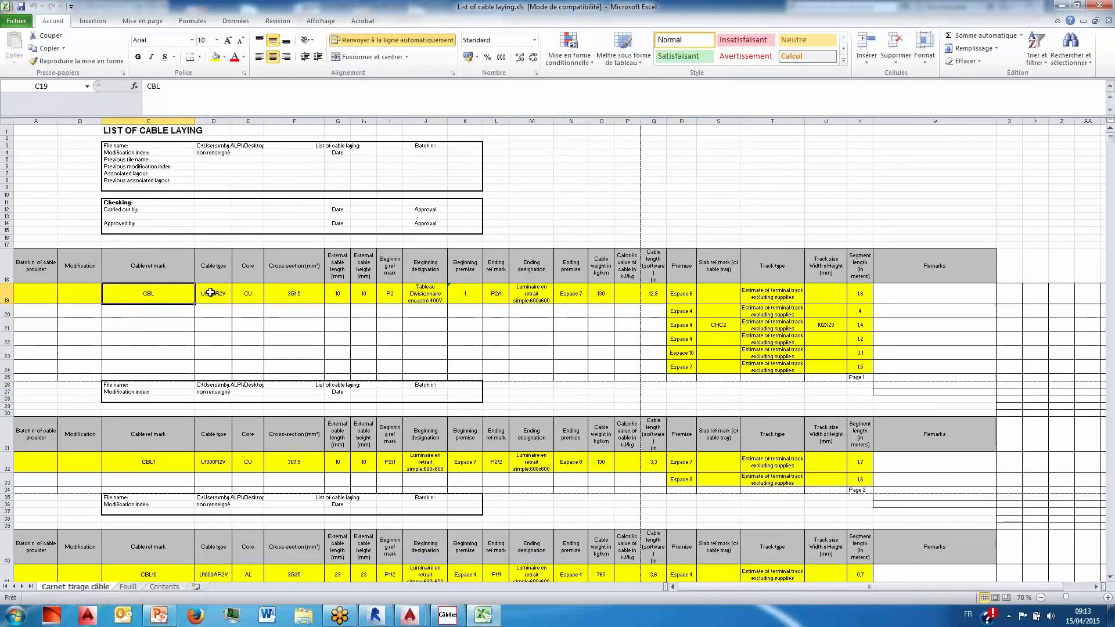
pyautogui.click(248, 295)
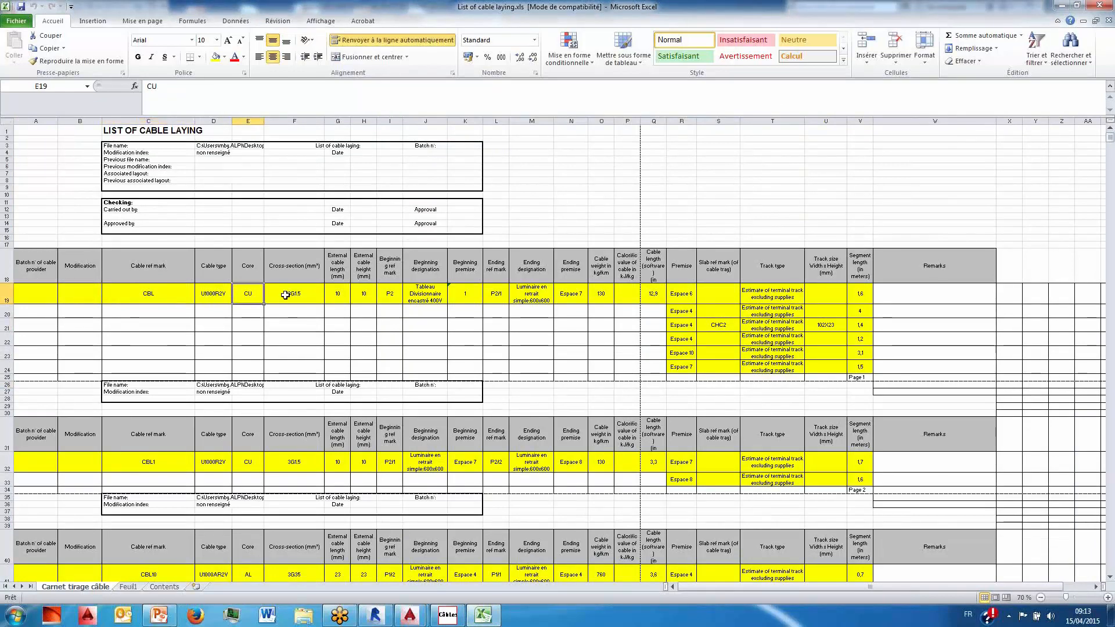
pyautogui.keyDown('ctrl'); pyautogui.scroll(1, 285, 295); pyautogui.keyUp('ctrl')
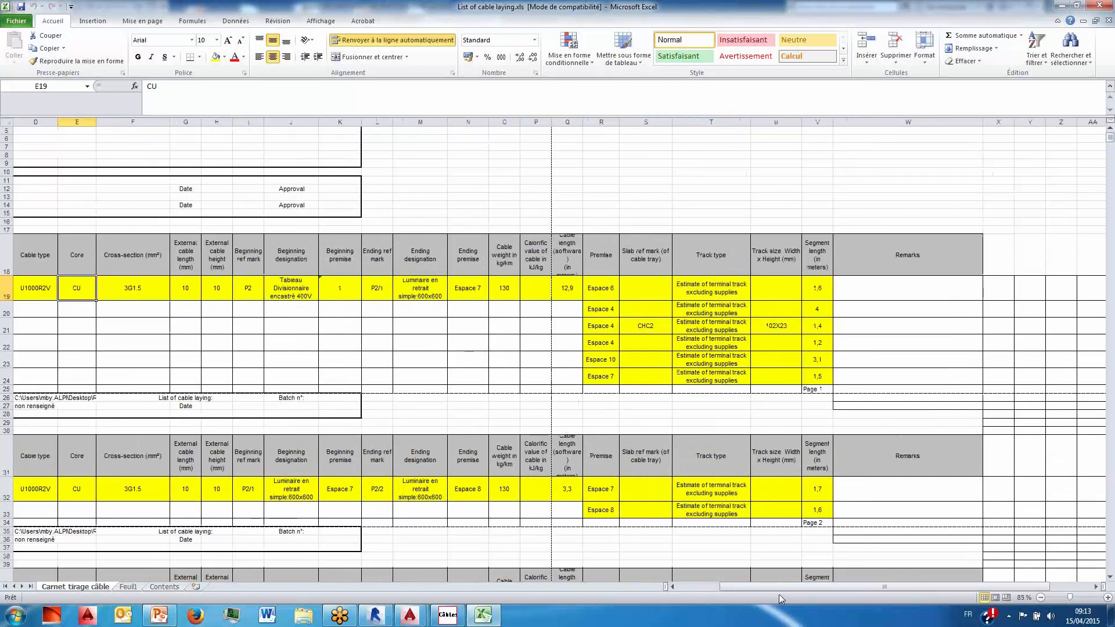
pyautogui.moveTo(776, 590); pyautogui.dragTo(734, 590)
pyautogui.click(409, 289)
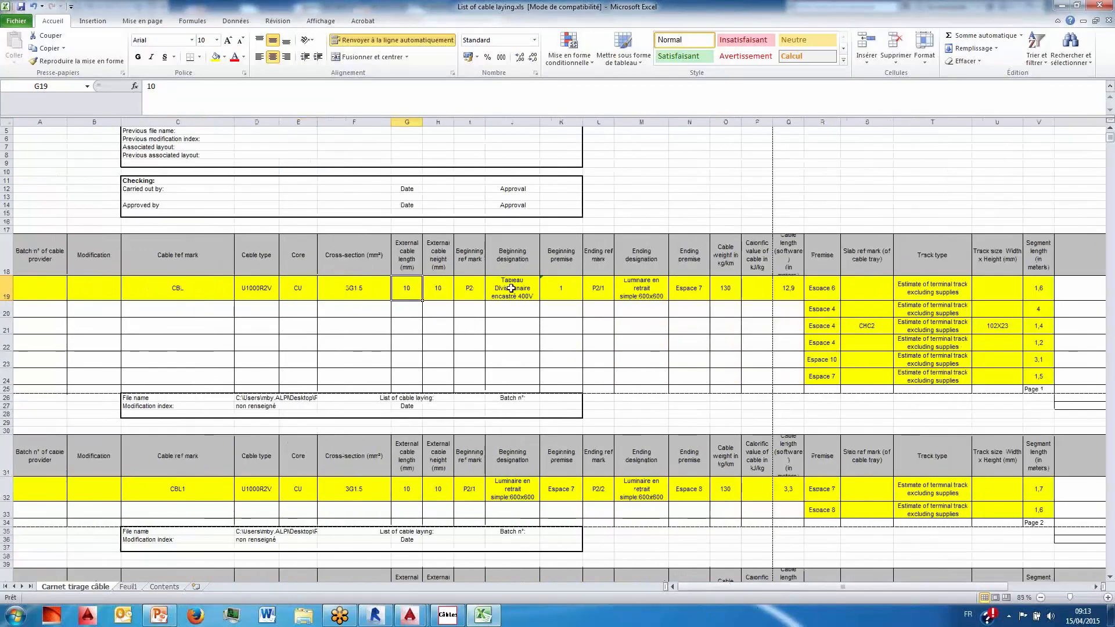
pyautogui.click(511, 288)
pyautogui.click(653, 294)
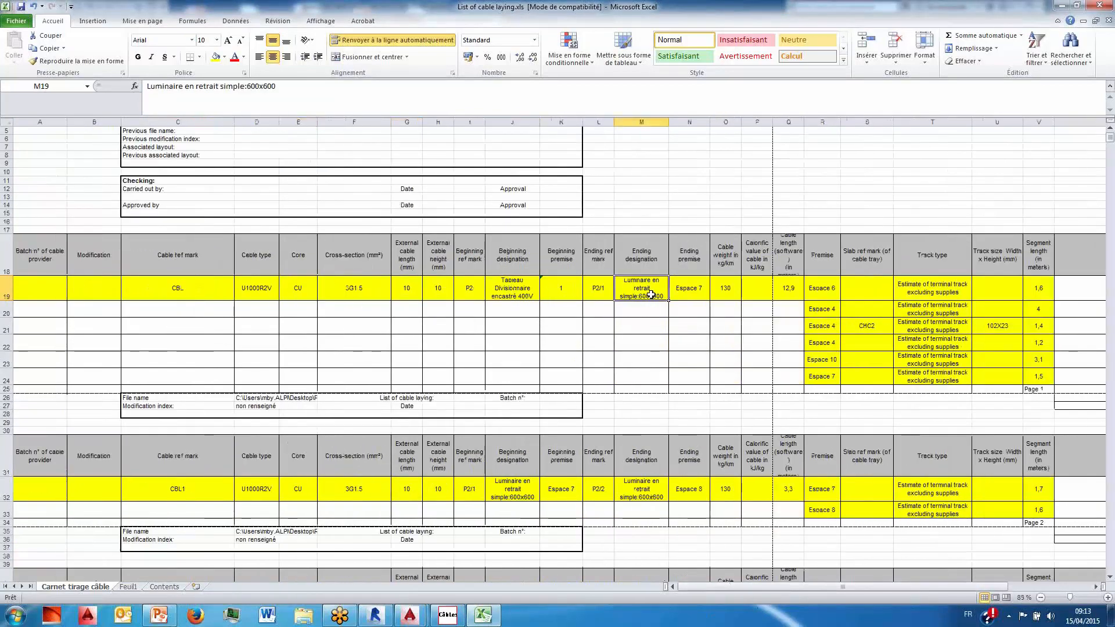
pyautogui.click(601, 291)
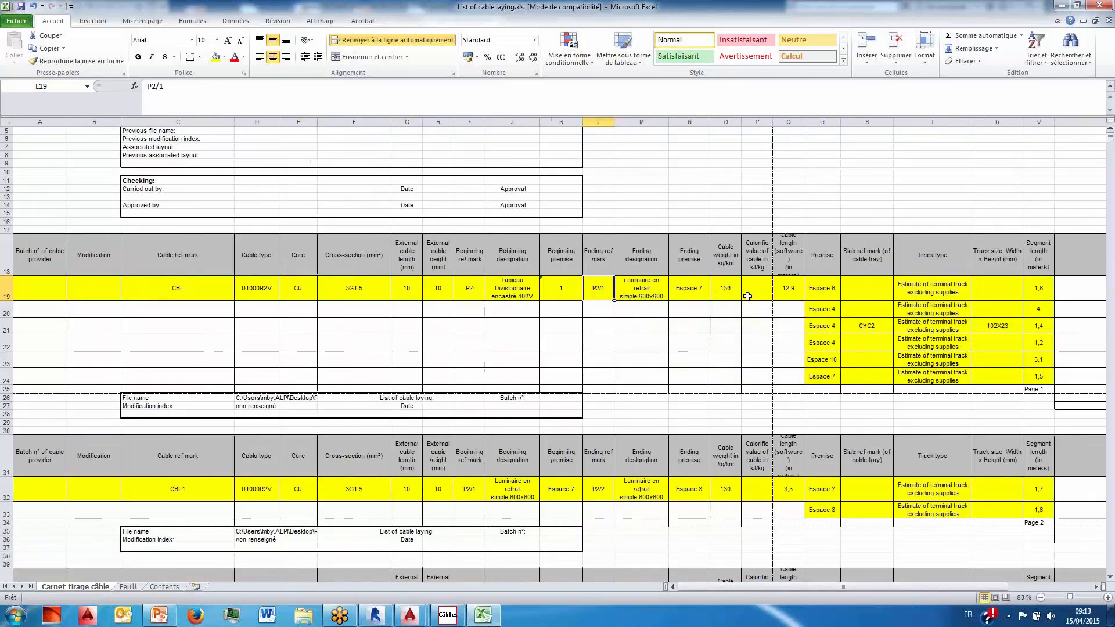
pyautogui.click(828, 290)
pyautogui.click(827, 364)
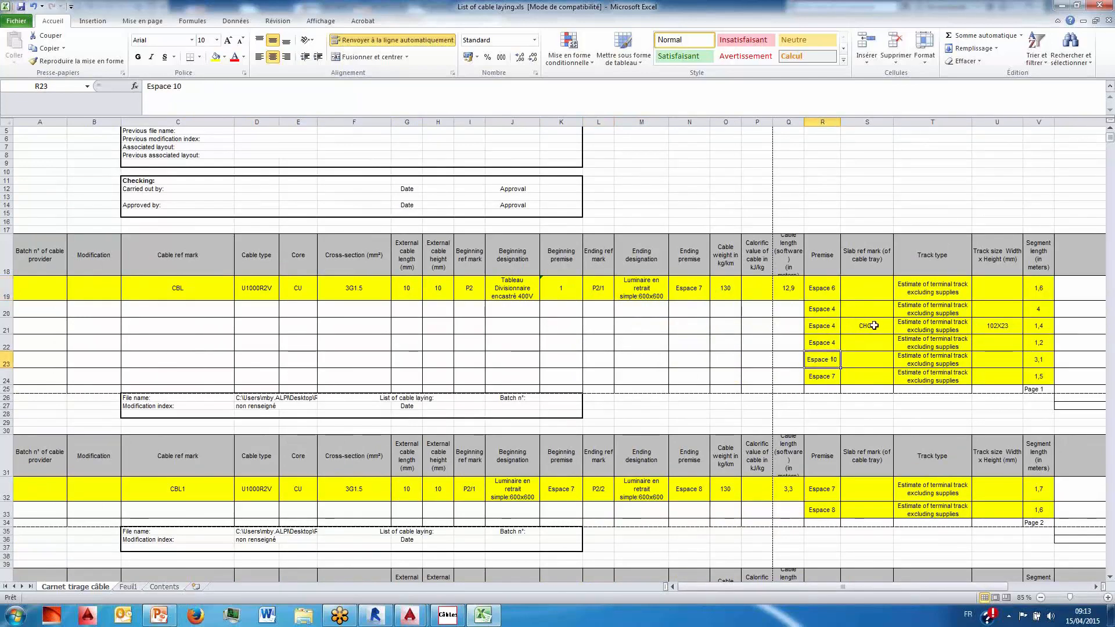
pyautogui.click(873, 325)
pyautogui.click(995, 324)
pyautogui.scroll(-11, 786, 449)
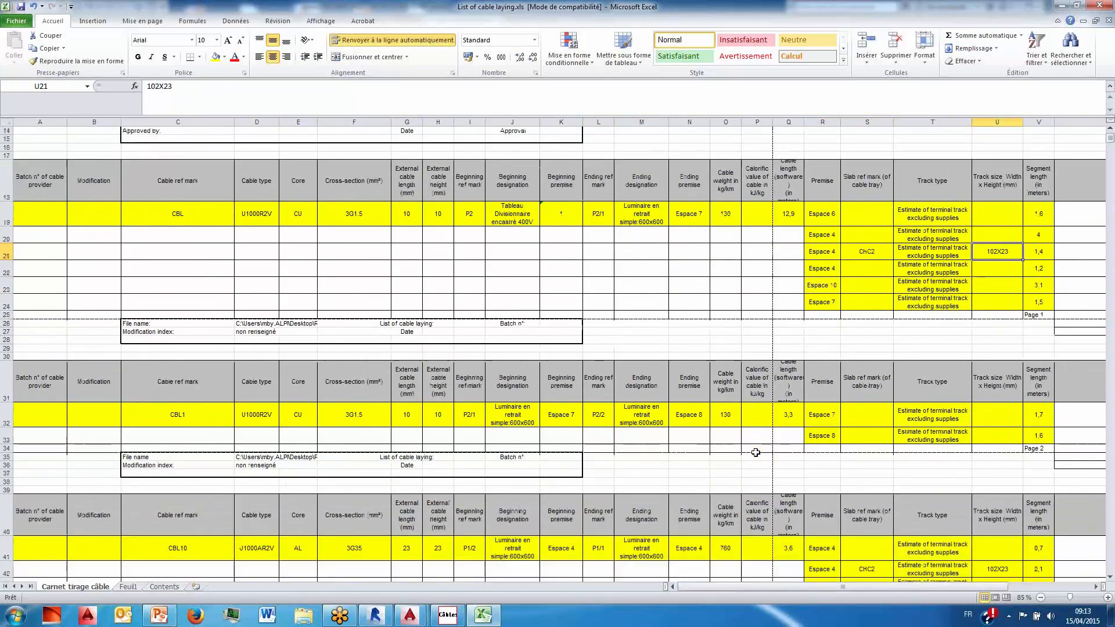
pyautogui.scroll(-8, 755, 453)
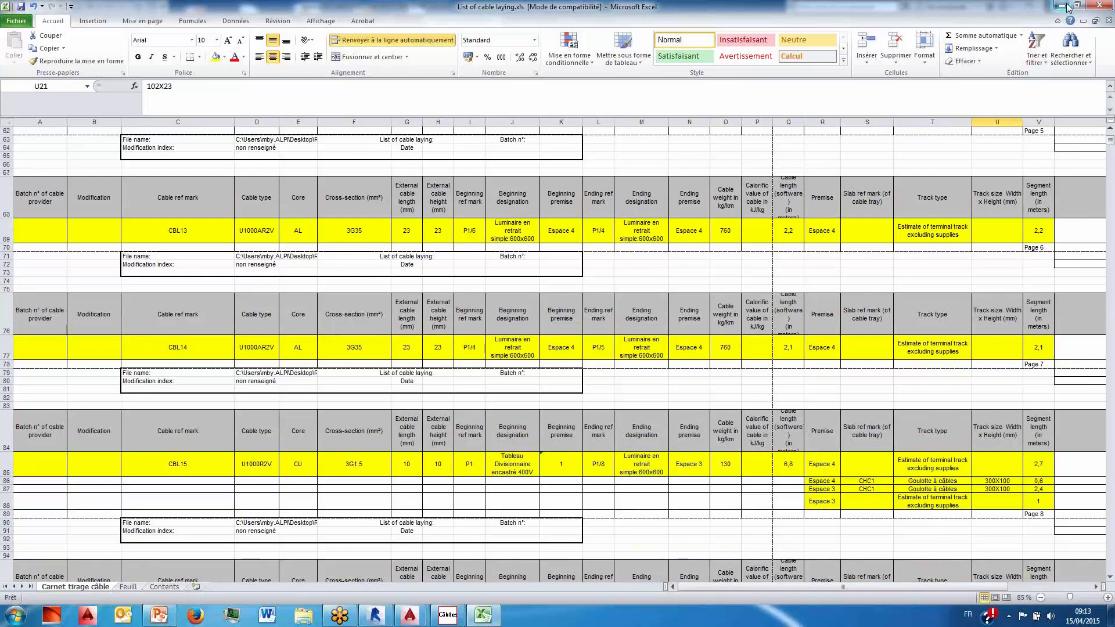
# - Switch back to AutoCAD and export the list of all cables to the Excel file List of cables.xls
pyautogui.click(1068, 7)
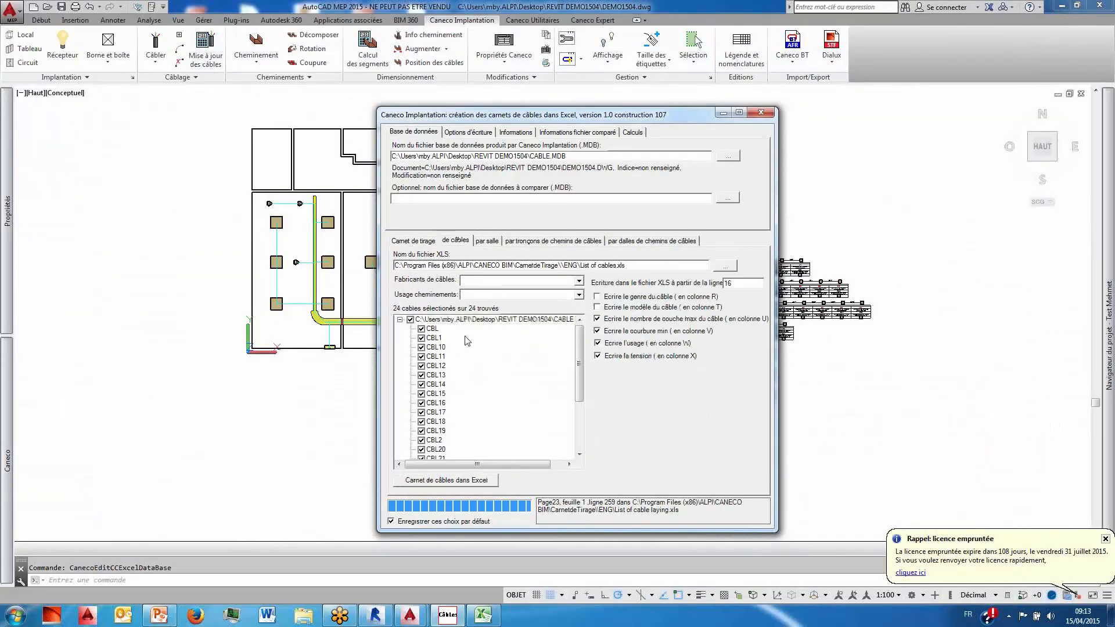
pyautogui.click(430, 482)
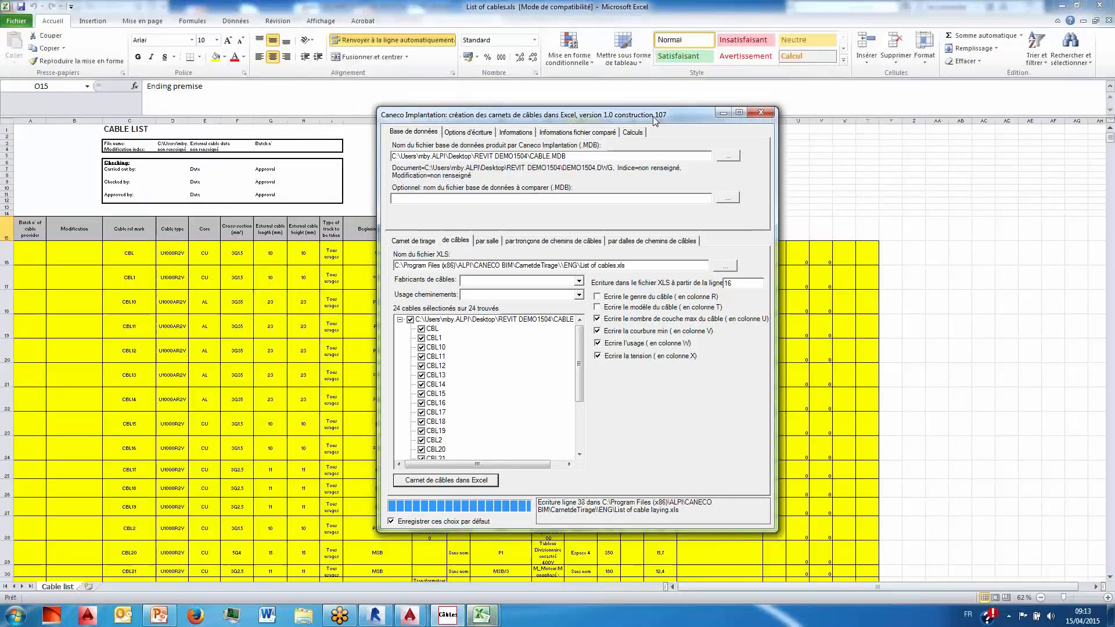
pyautogui.moveTo(655, 121); pyautogui.dragTo(508, 492)
# - Review the exported cable list's reference marks, end designations and cable lengths down through its rows
pyautogui.click(350, 325)
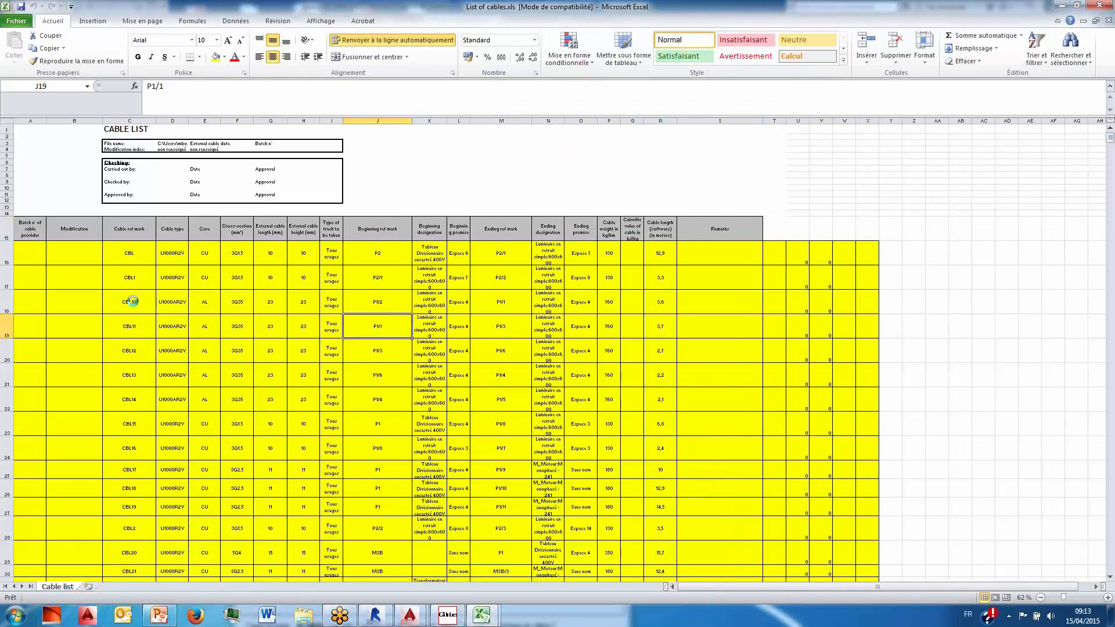
pyautogui.keyDown('ctrl'); pyautogui.scroll(2, 134, 301); pyautogui.keyUp('ctrl')
pyautogui.click(51, 234)
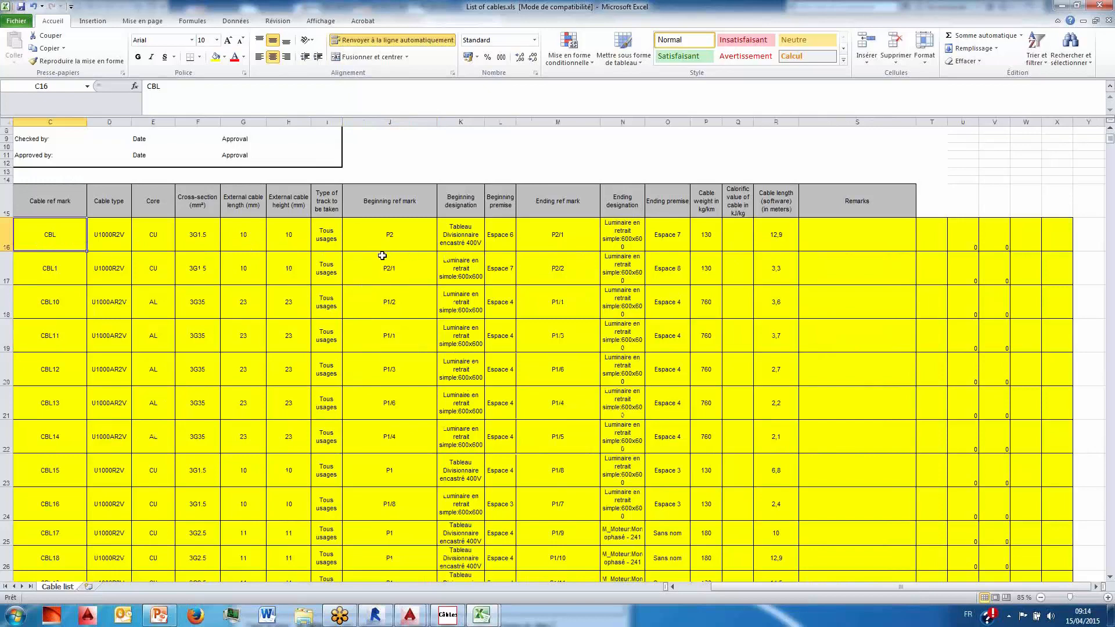
pyautogui.click(562, 245)
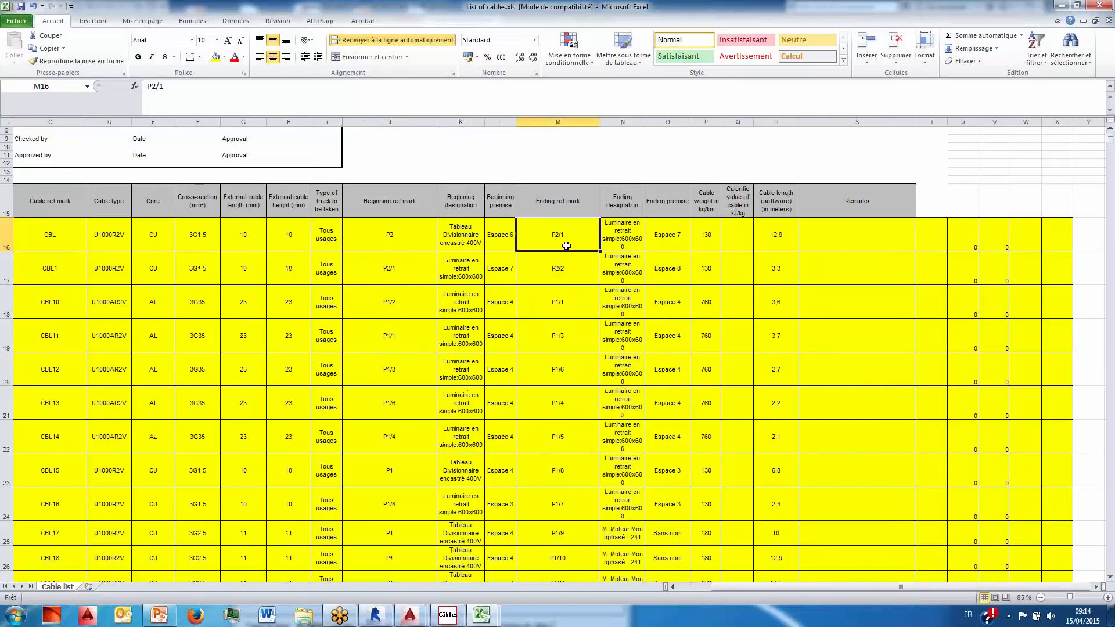
pyautogui.scroll(-1, 566, 246)
pyautogui.scroll(-4, 566, 245)
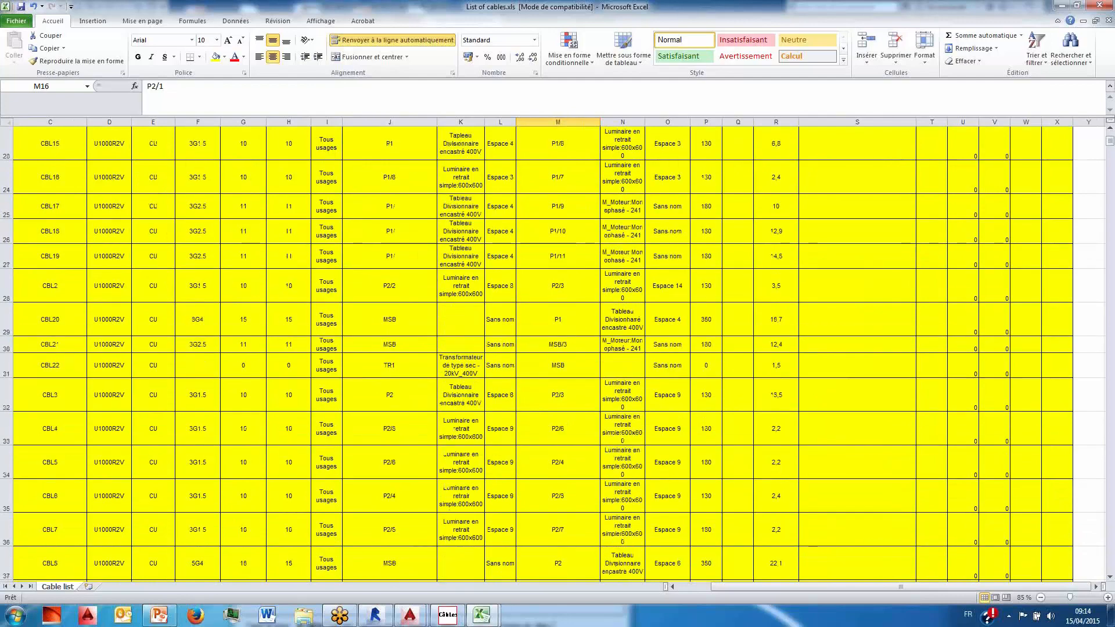
# - Switch back to AutoCAD, close the cable book export dialog and show the Caneco tools
pyautogui.click(1061, 7)
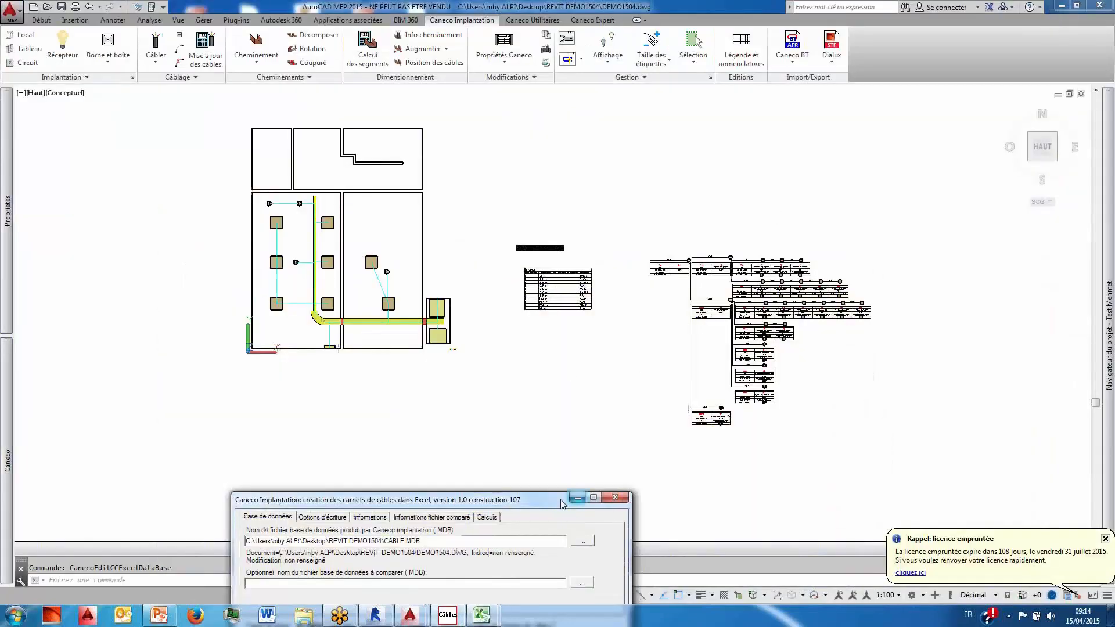
pyautogui.moveTo(554, 500); pyautogui.dragTo(633, 331)
pyautogui.click(694, 329)
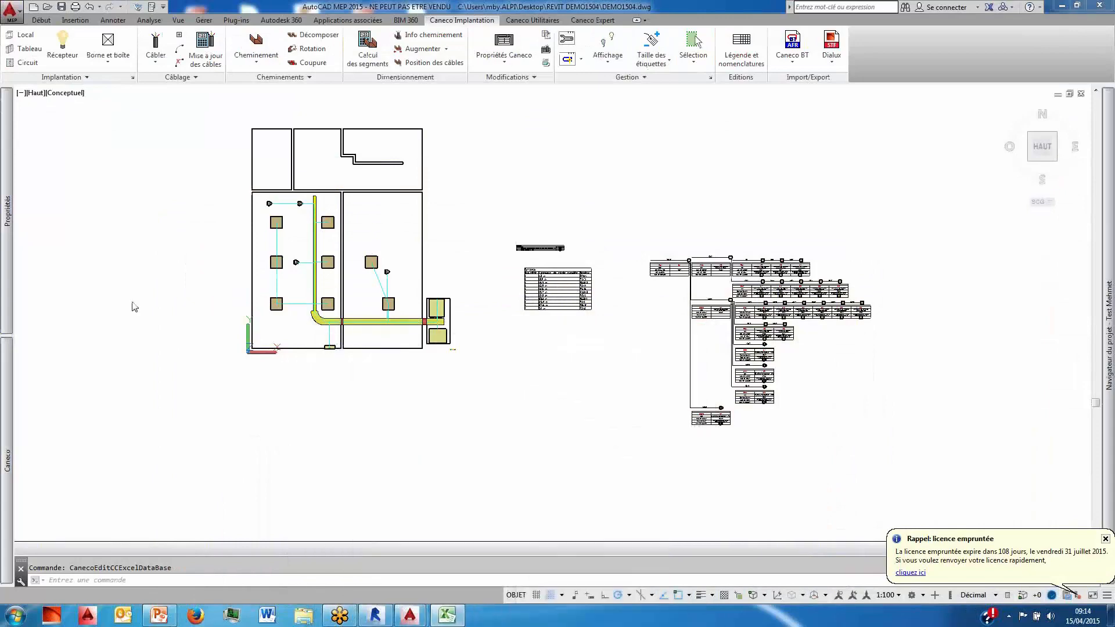
pyautogui.moveTo(10, 417)
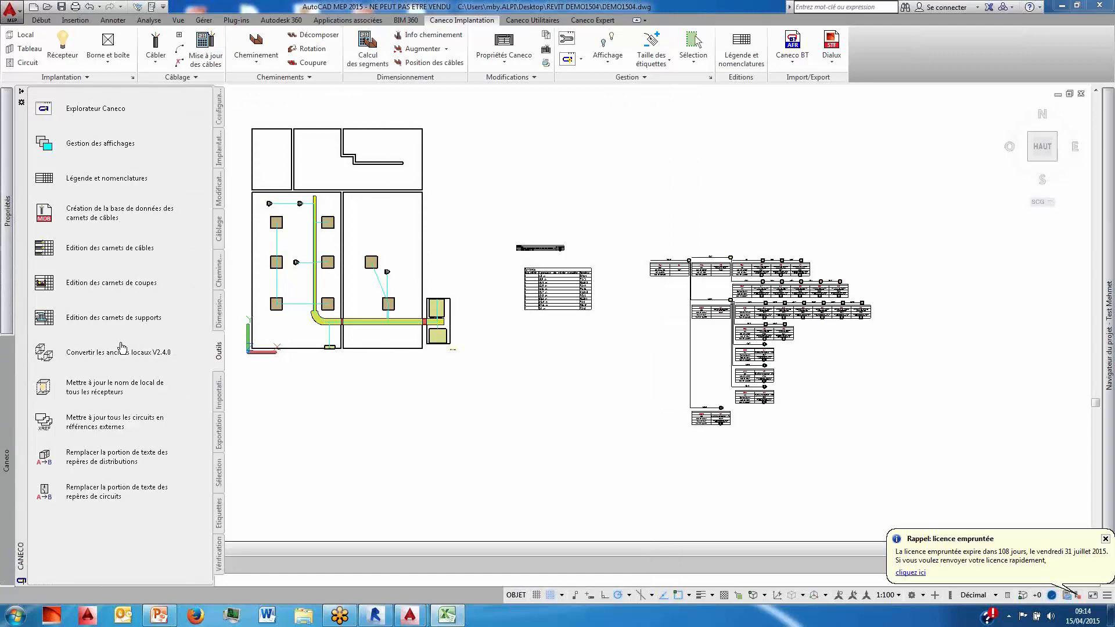
# - Create all cross-sections on the cable trays with the Caneco dimensioning tools
pyautogui.click(218, 313)
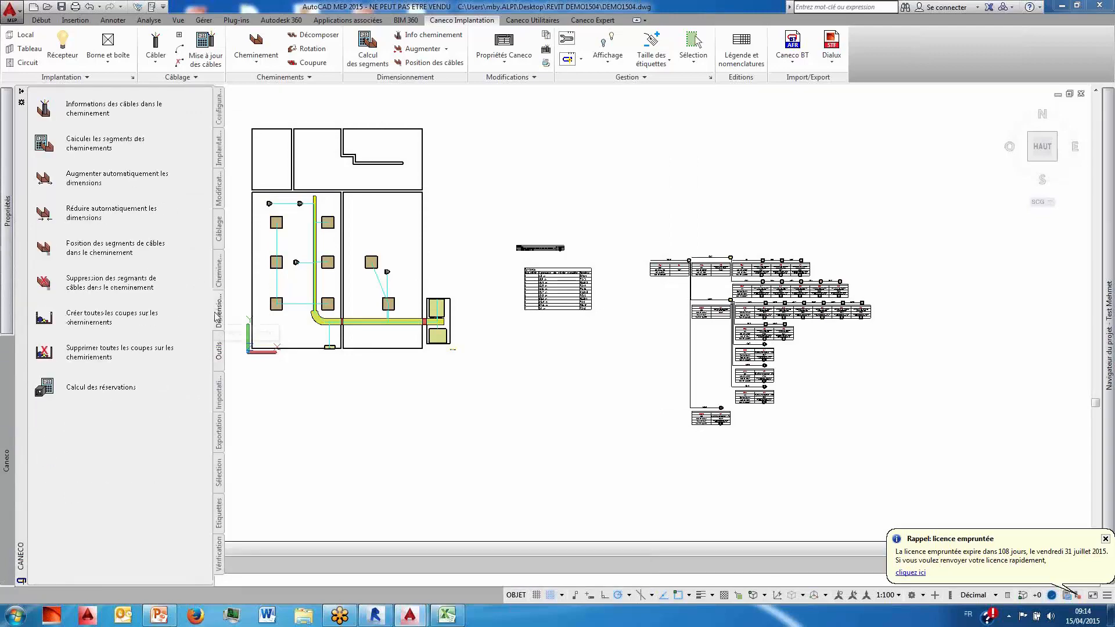
pyautogui.click(44, 319)
pyautogui.click(677, 433)
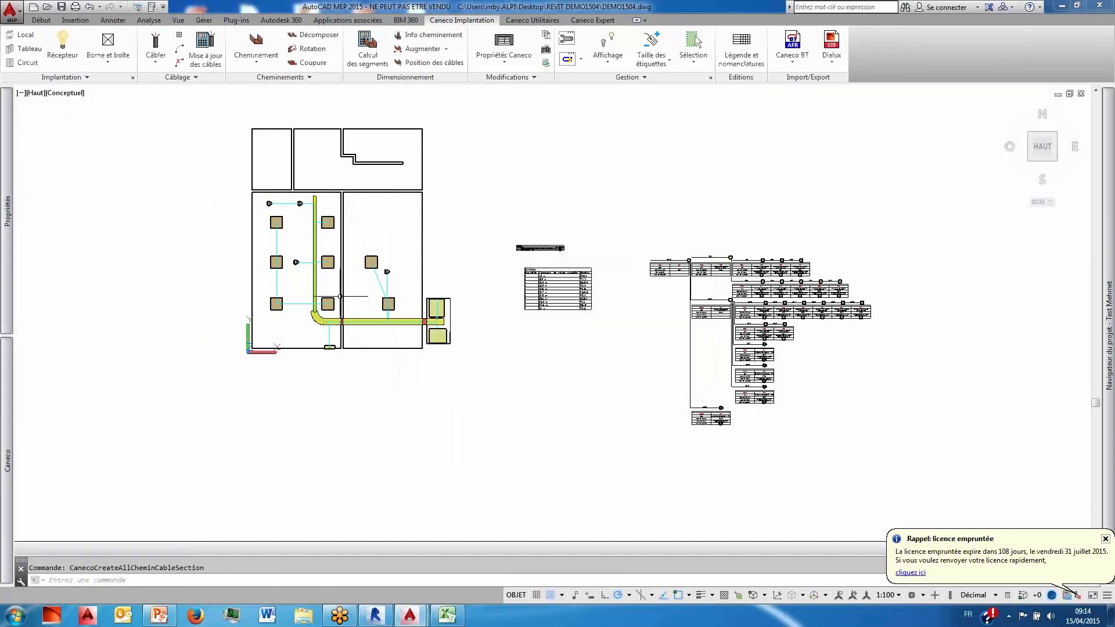
# - Move the cross-section symbol of the horizontal cable tray off the tray to just below it, near the bend
pyautogui.scroll(3, 329, 321)
pyautogui.scroll(-4, 328, 323)
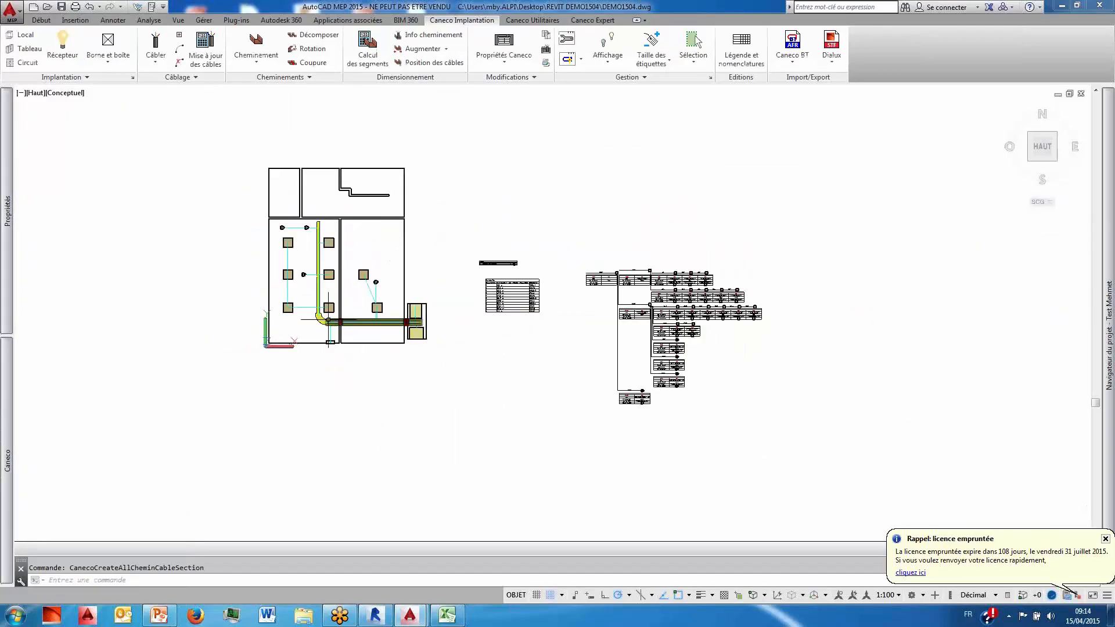
pyautogui.scroll(1, 328, 320)
pyautogui.scroll(3, 325, 324)
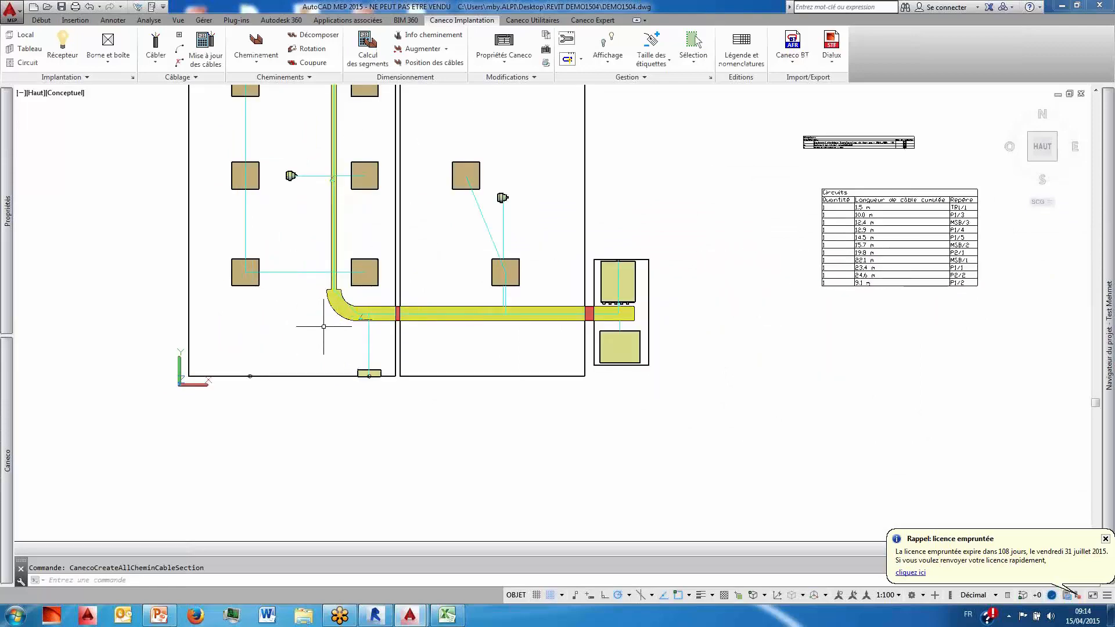
pyautogui.scroll(8, 323, 326)
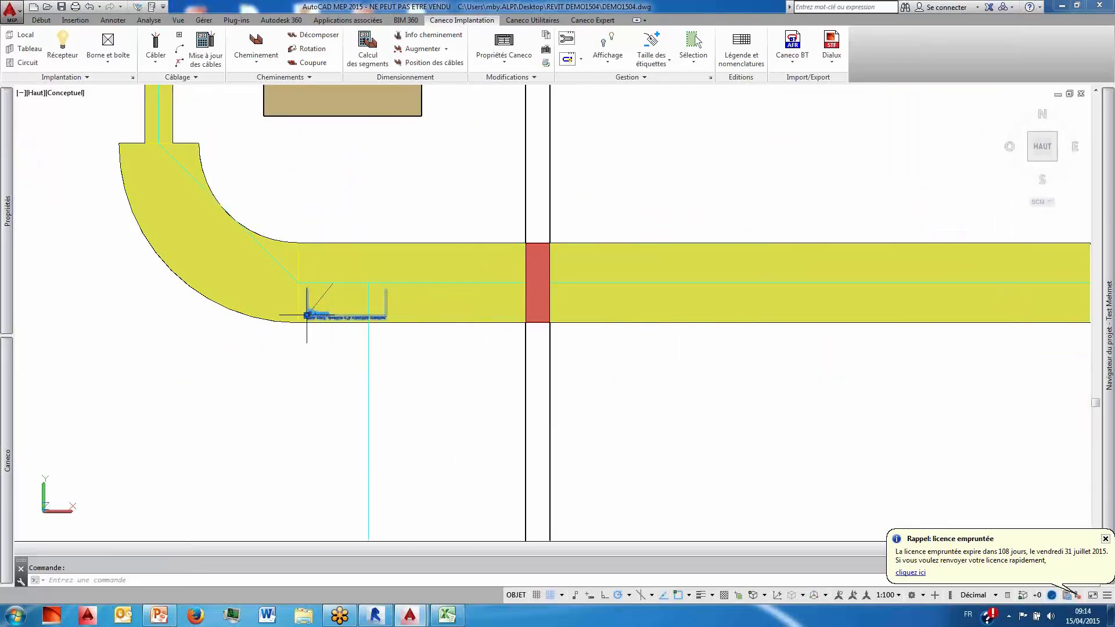
pyautogui.click(307, 316)
pyautogui.scroll(-5, 293, 389)
pyautogui.press('Escape')
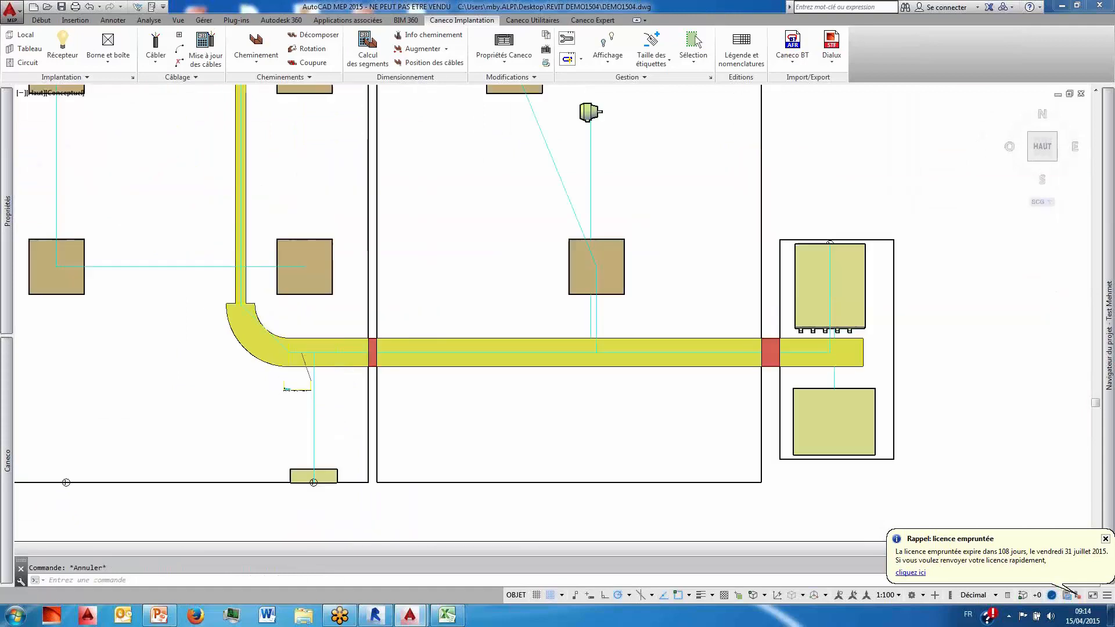
# - Move the cross-section symbol of the vertical cable tray into the free space left of the tray
pyautogui.scroll(-2, 285, 386)
pyautogui.moveTo(293, 301); pyautogui.dragTo(301, 388, button='middle')
pyautogui.scroll(8, 261, 285)
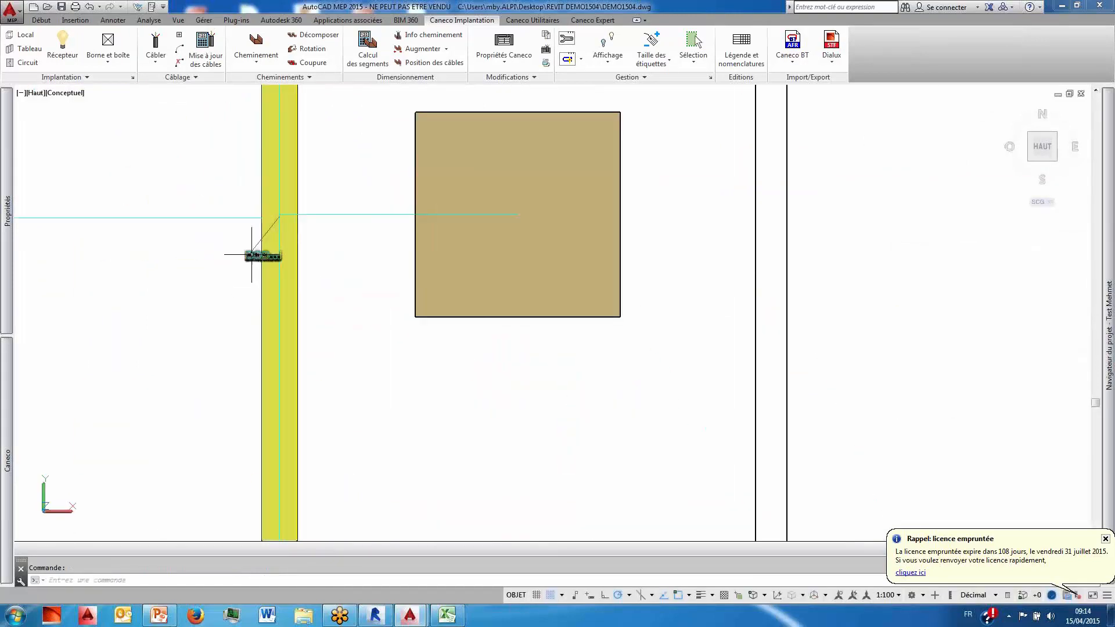
pyautogui.click(251, 254)
pyautogui.click(246, 256)
pyautogui.click(163, 288)
pyautogui.press('Escape')
pyautogui.scroll(4, 162, 288)
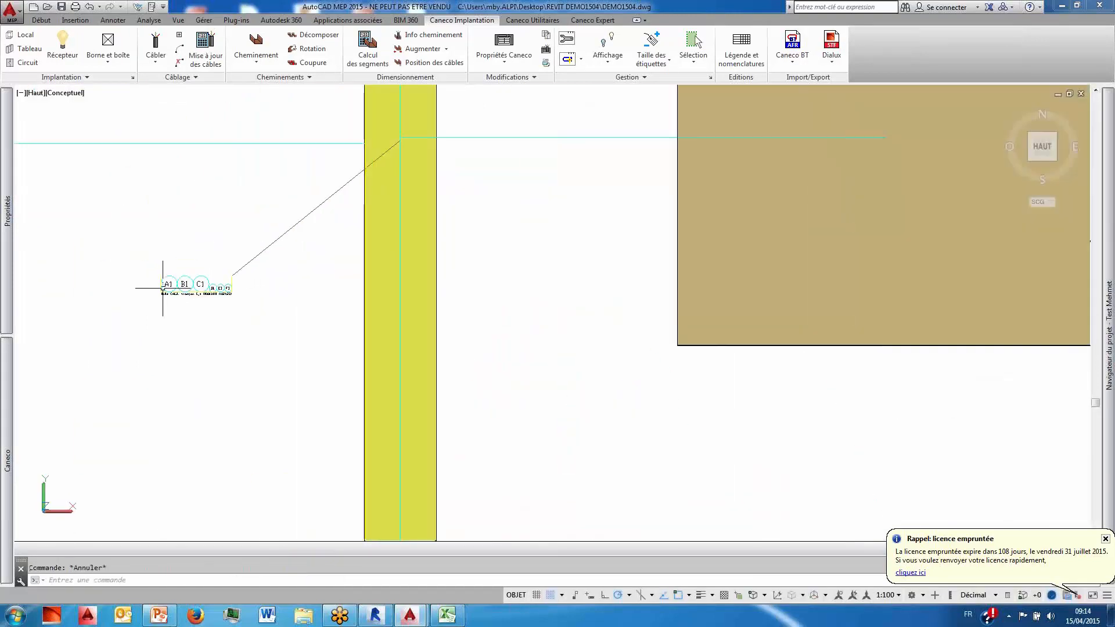
# - Start the section book editor, recalculating the CABLE.MDB database with the proposed options and accepting the cable with null thickness or height
pyautogui.scroll(-8, 163, 289)
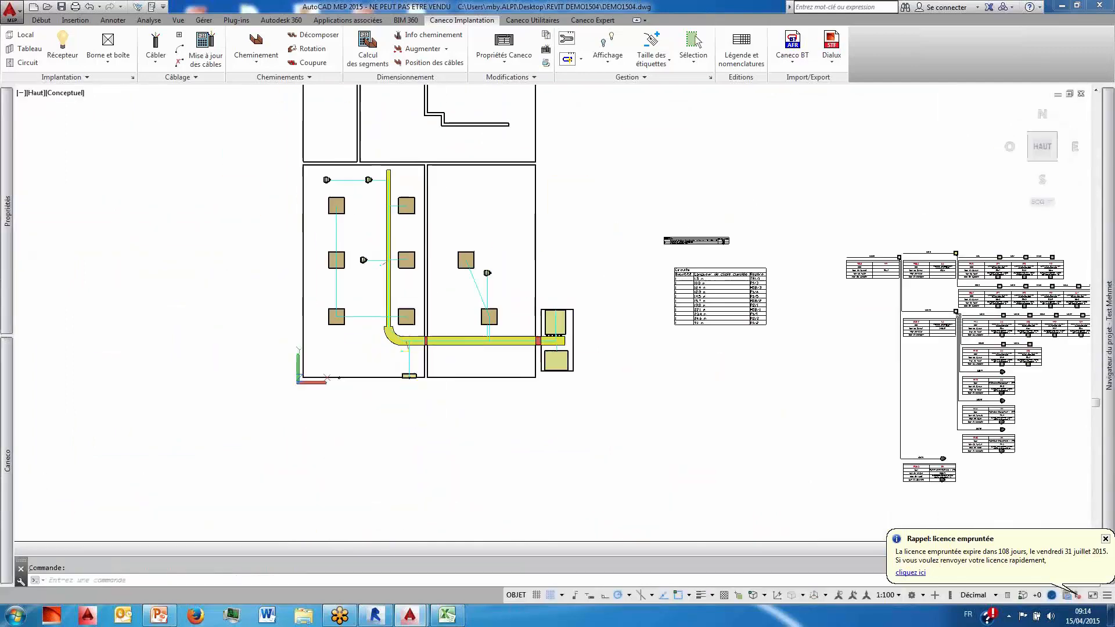
pyautogui.scroll(5, 401, 337)
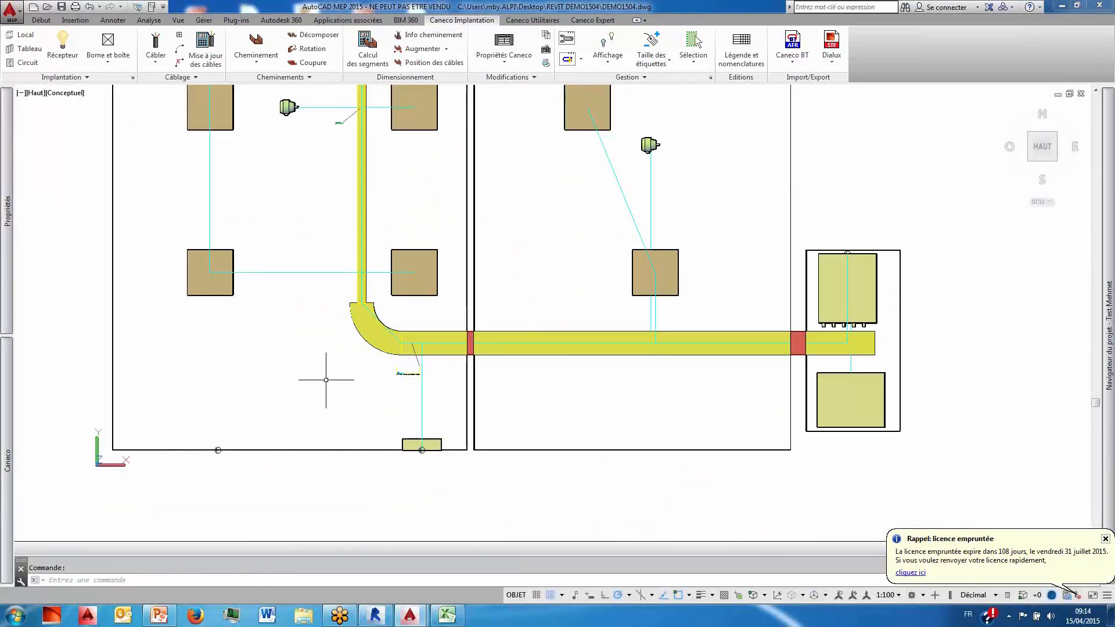
pyautogui.moveTo(7, 459)
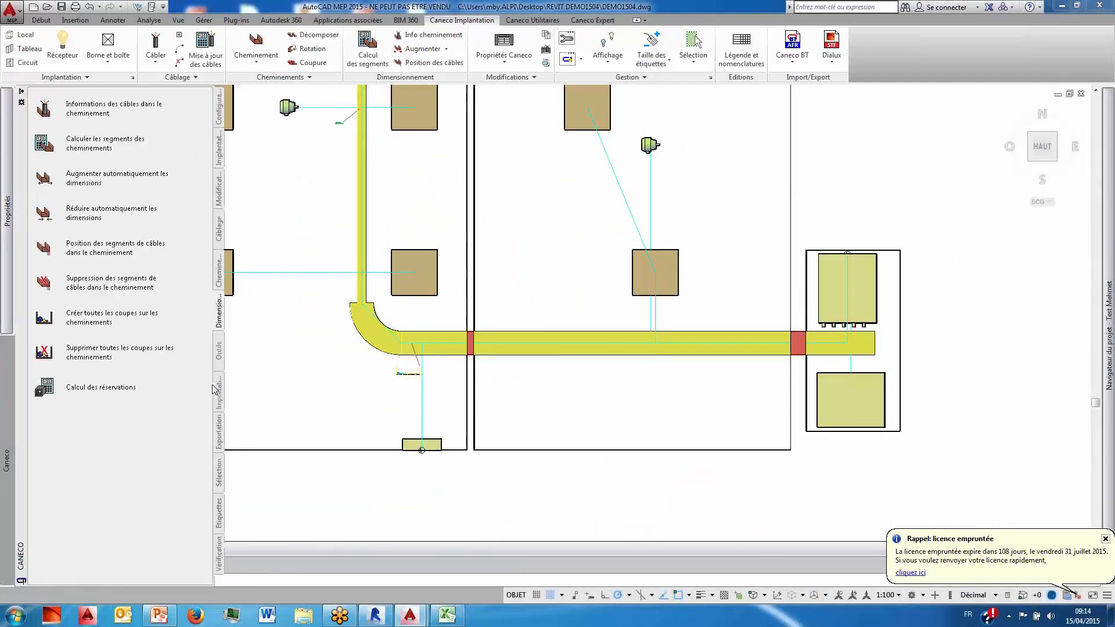
pyautogui.click(219, 351)
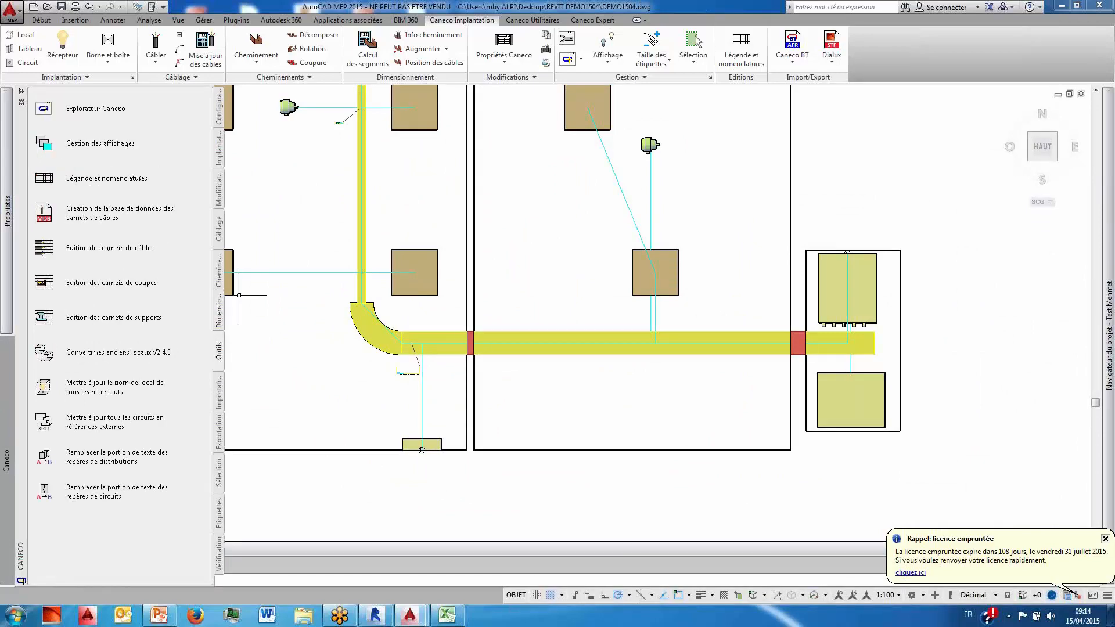
pyautogui.click(134, 284)
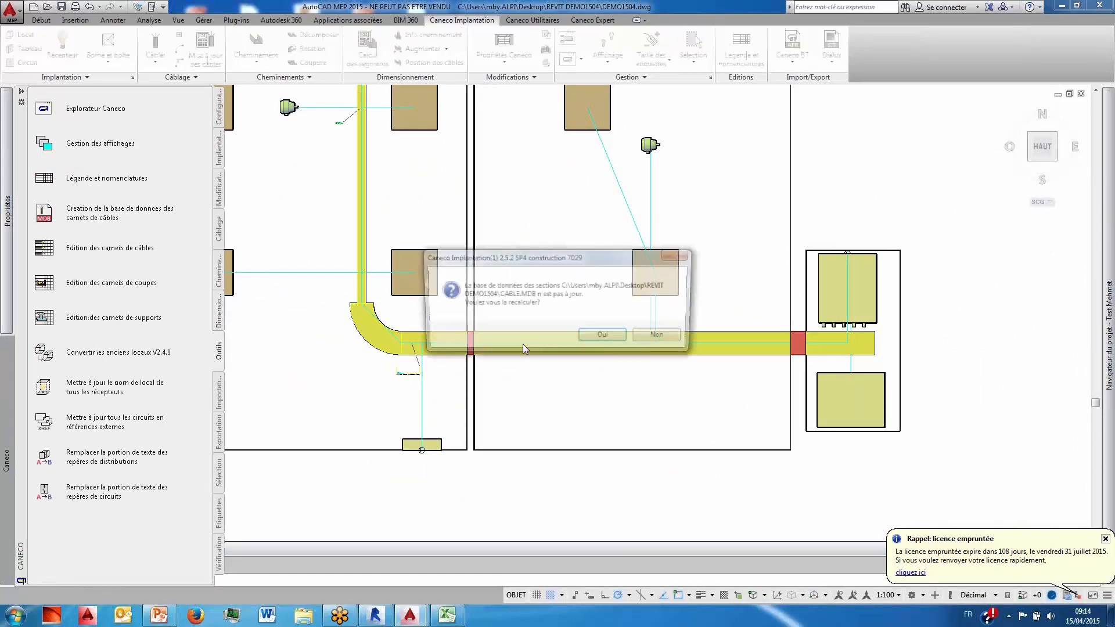
pyautogui.click(602, 335)
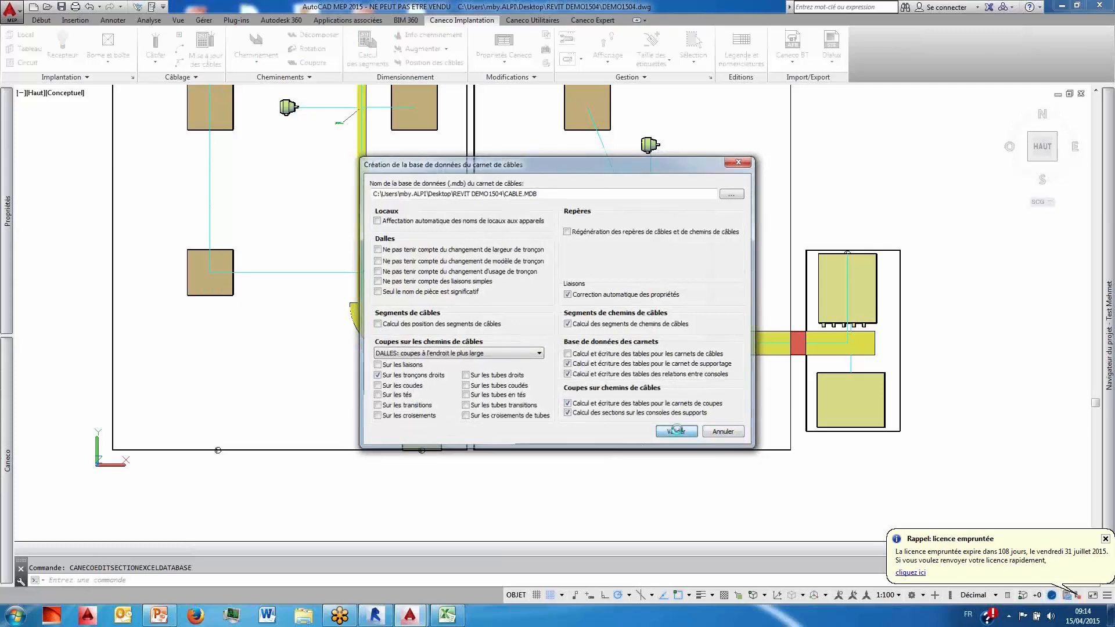
pyautogui.click(677, 430)
pyautogui.click(584, 361)
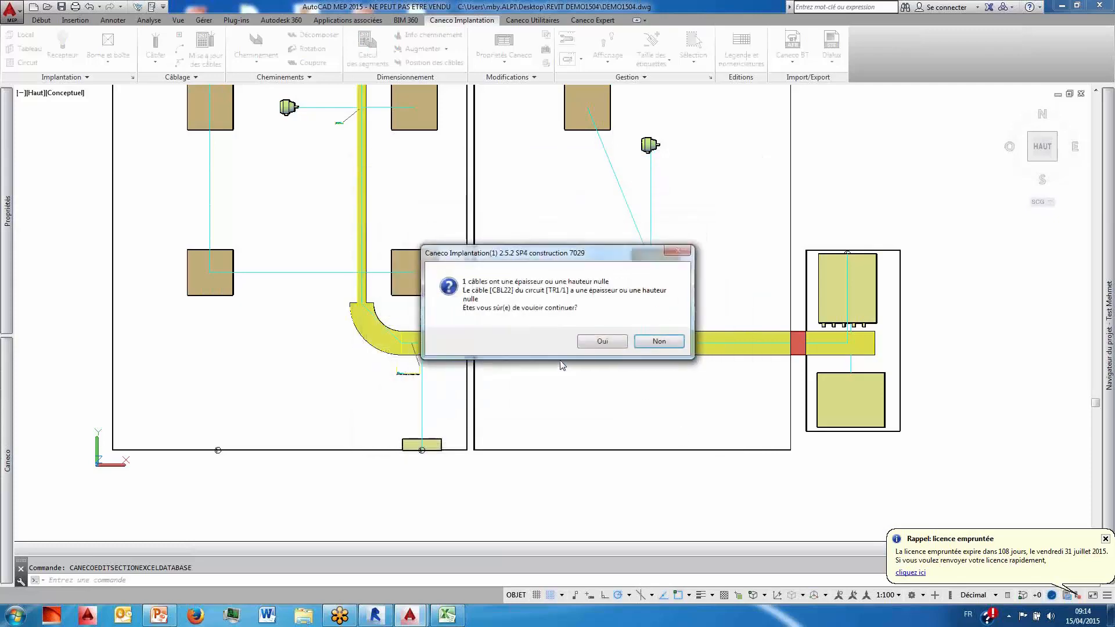
pyautogui.click(599, 342)
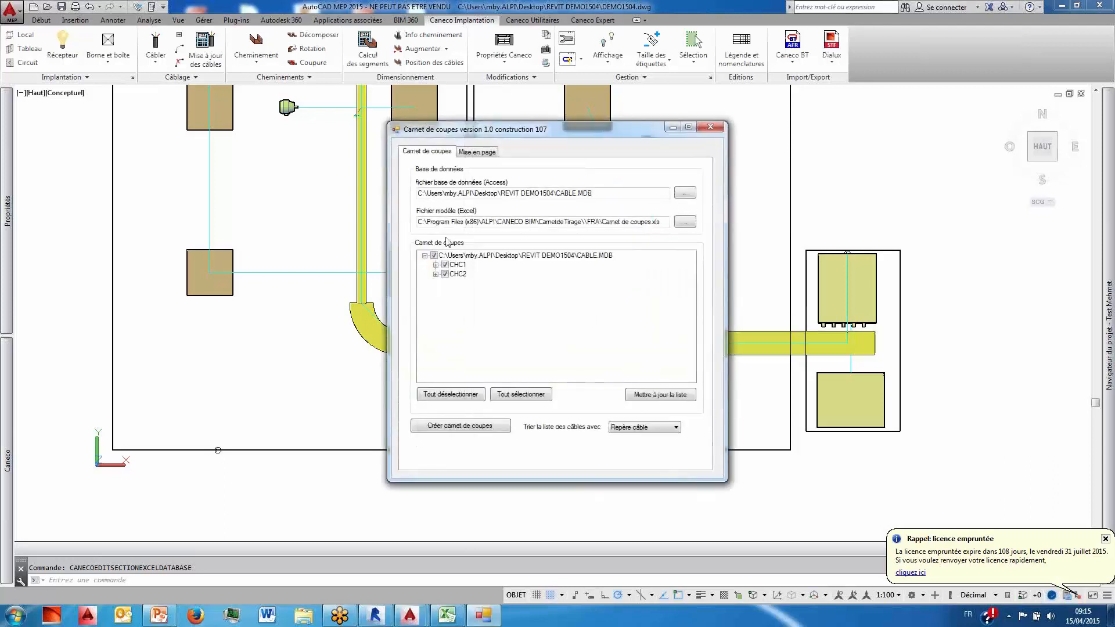
# - Create the Excel section book for trays CHC1 and CHC2, sorted by cable reference, and bring the workbook into view
pyautogui.click(453, 431)
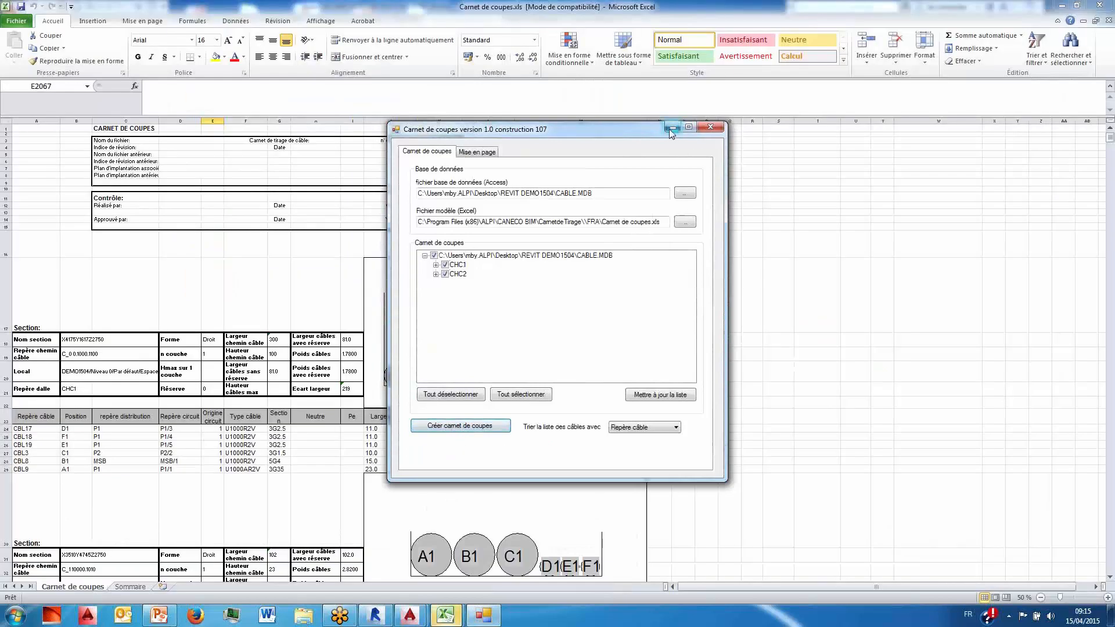
pyautogui.click(672, 128)
pyautogui.click(727, 445)
# - Examine the section drawings, tray dimensions and cable tables of CHC1 and CHC2 in the section book
pyautogui.scroll(-1, 714, 455)
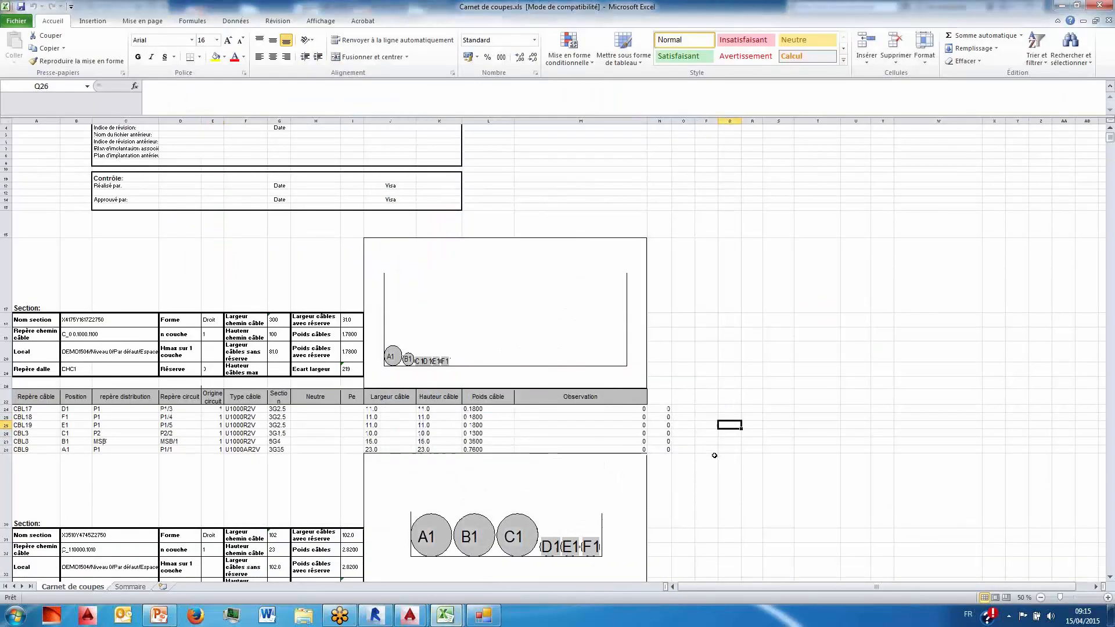
pyautogui.scroll(-6, 714, 455)
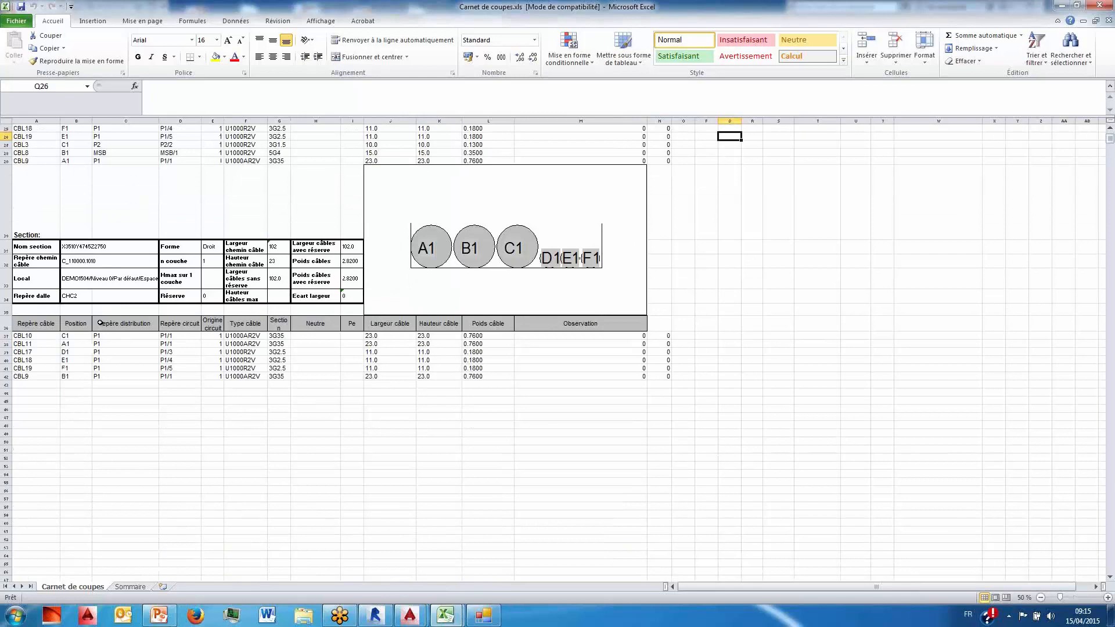
pyautogui.keyDown('ctrl'); pyautogui.scroll(2, 99, 323); pyautogui.keyUp('ctrl')
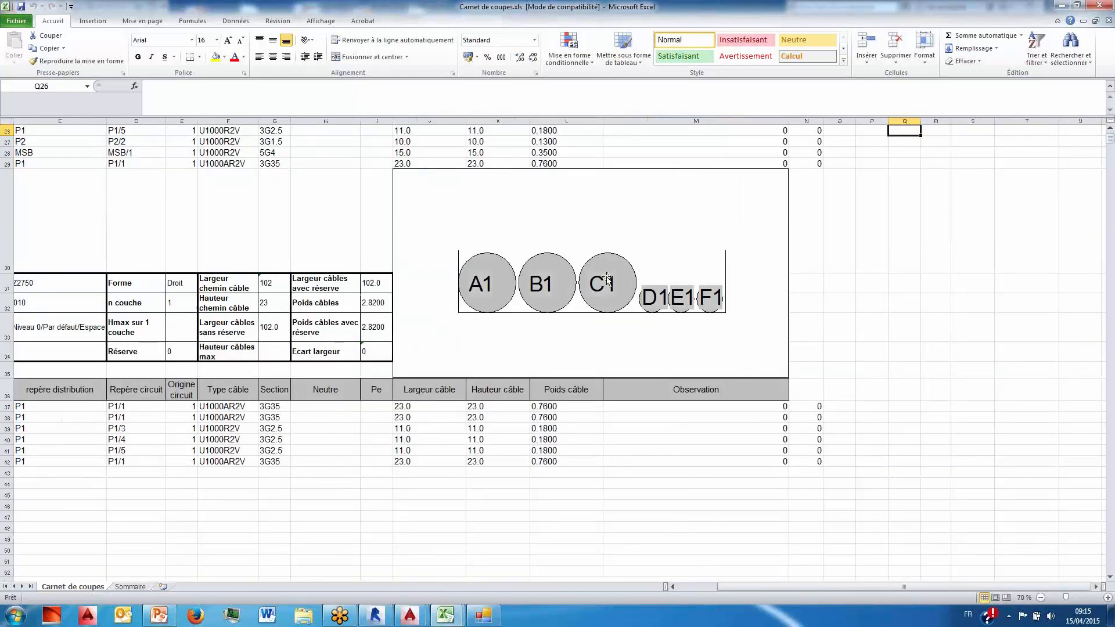
pyautogui.scroll(4, 413, 353)
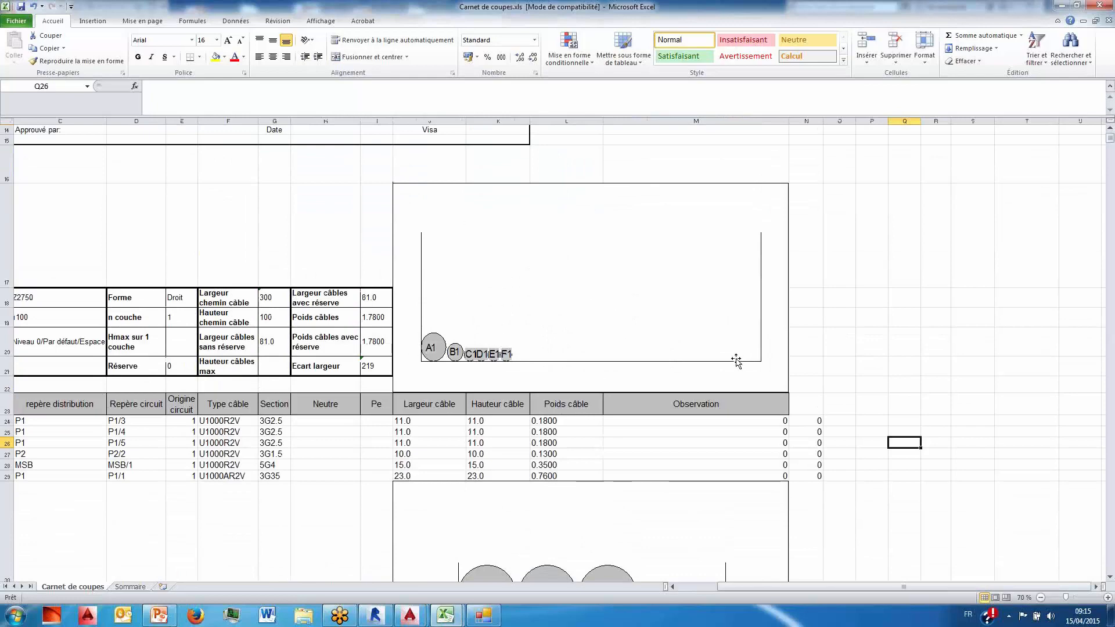
pyautogui.scroll(-2, 732, 363)
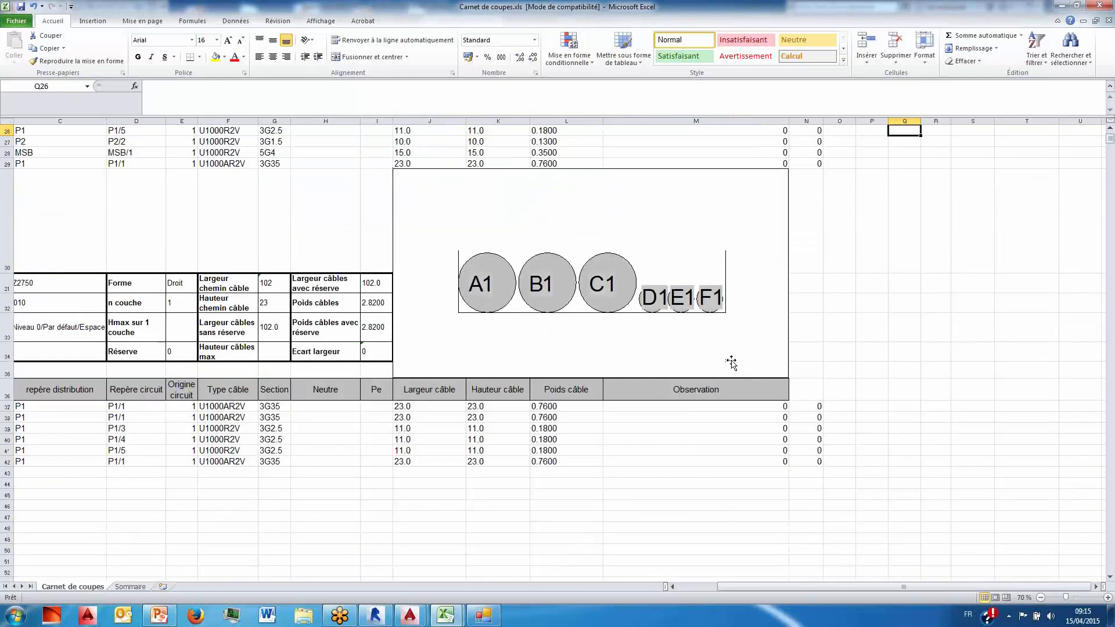
pyautogui.scroll(4, 731, 362)
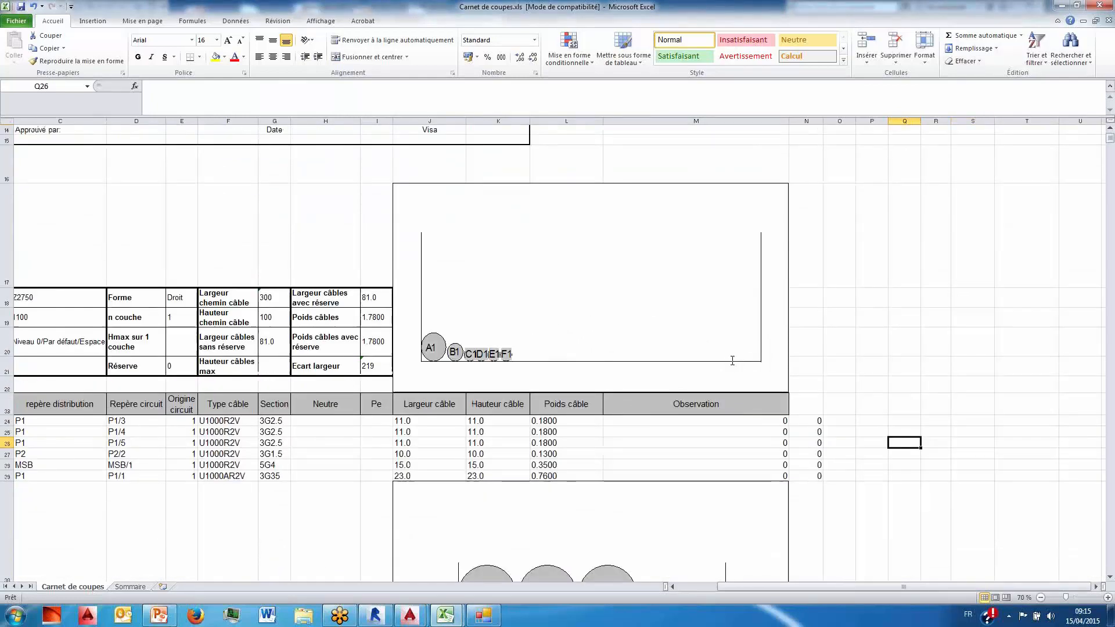
# - Return to AutoCAD, save the project's bimelec file with CANECOCIMPSAVE and close the section book editor
pyautogui.click(1062, 6)
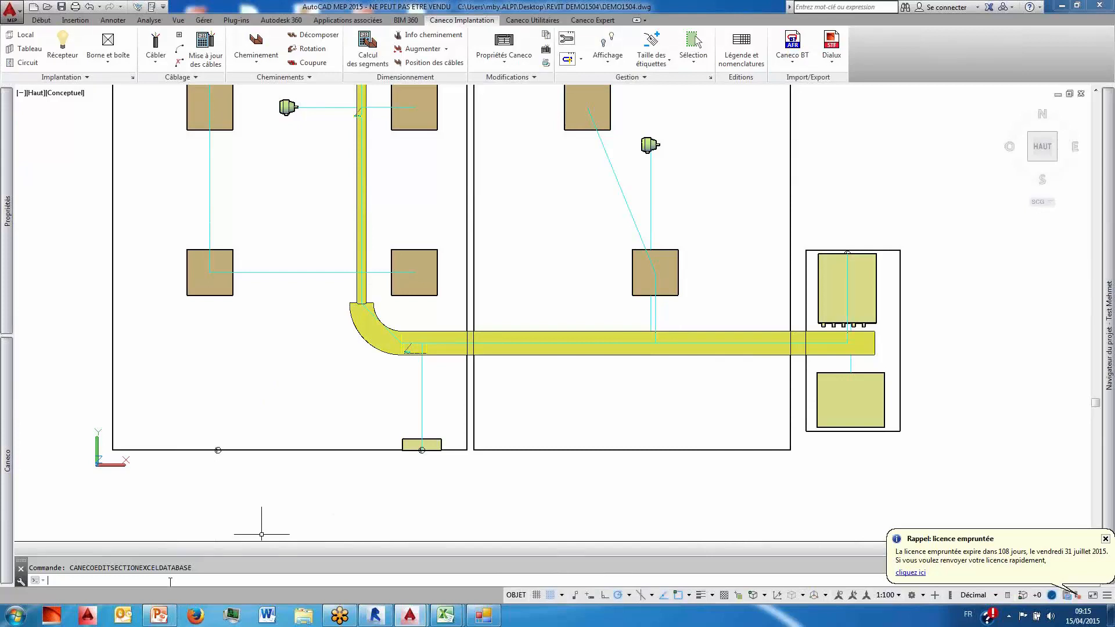
pyautogui.write('CANECOCIMPSAVE')
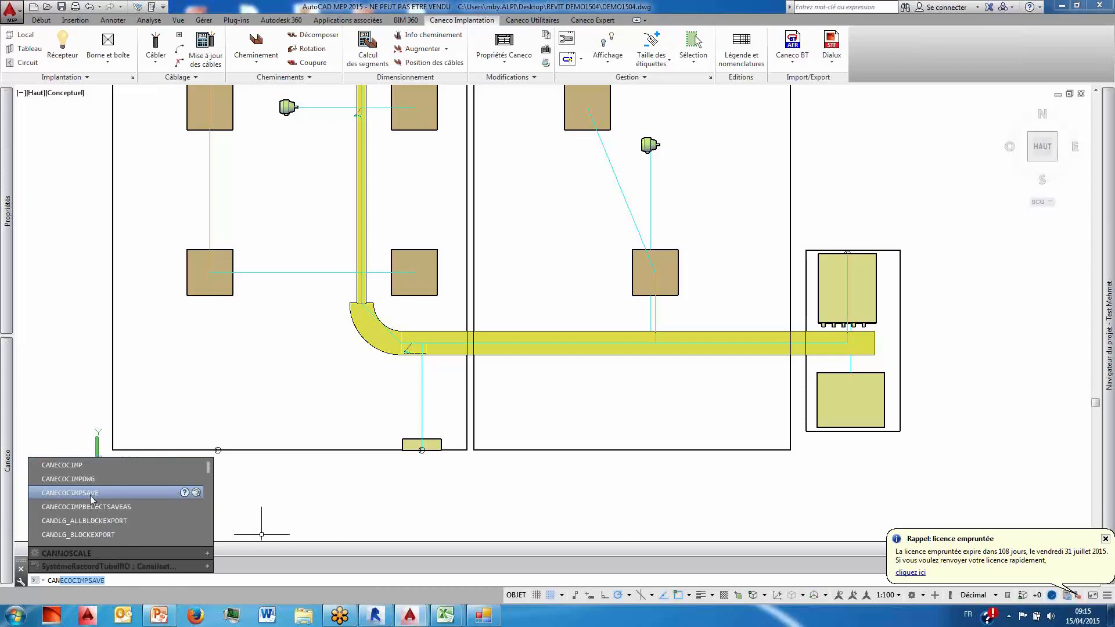
pyautogui.click(91, 498)
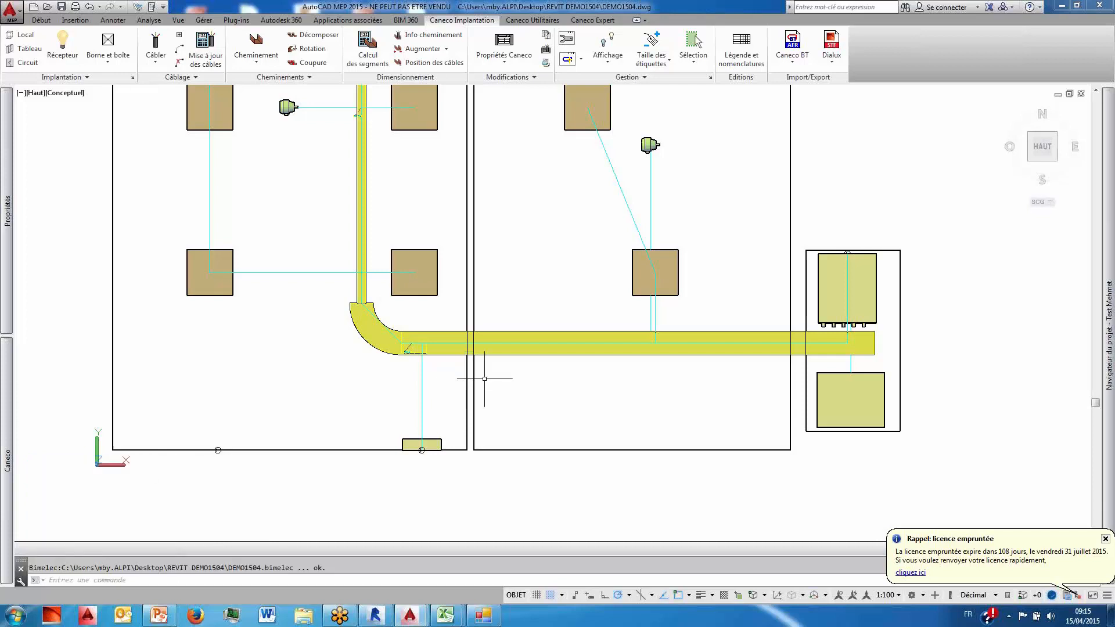
pyautogui.click(482, 618)
pyautogui.click(710, 126)
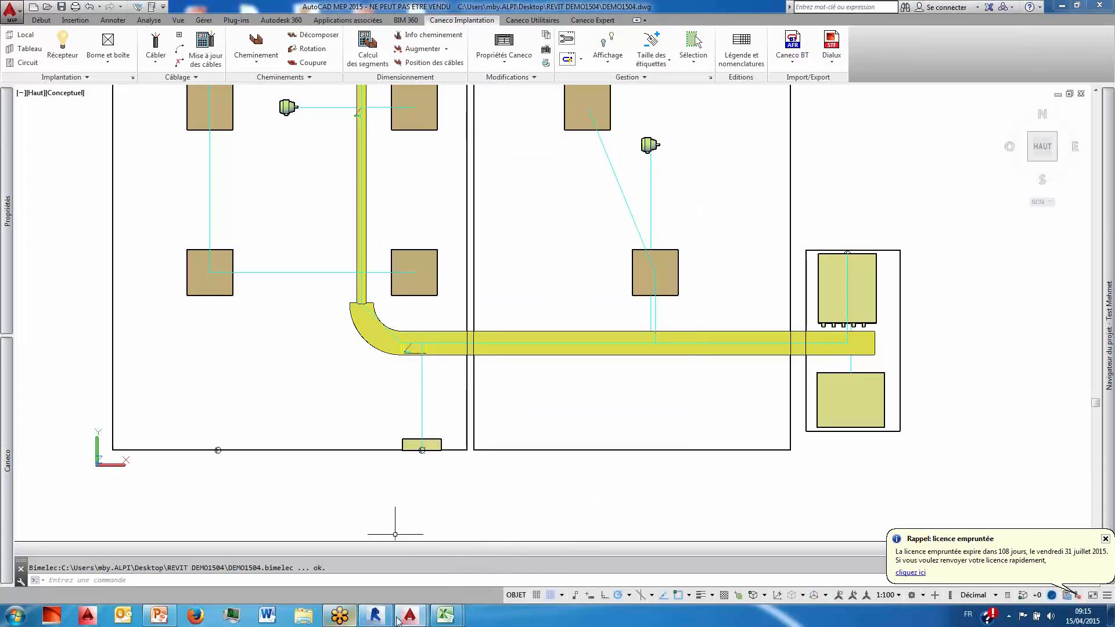
# - Switch to Revit and bring up the Niveau 0 - Eclairage floor plan with the Caneco BIM project window
pyautogui.moveTo(414, 619)
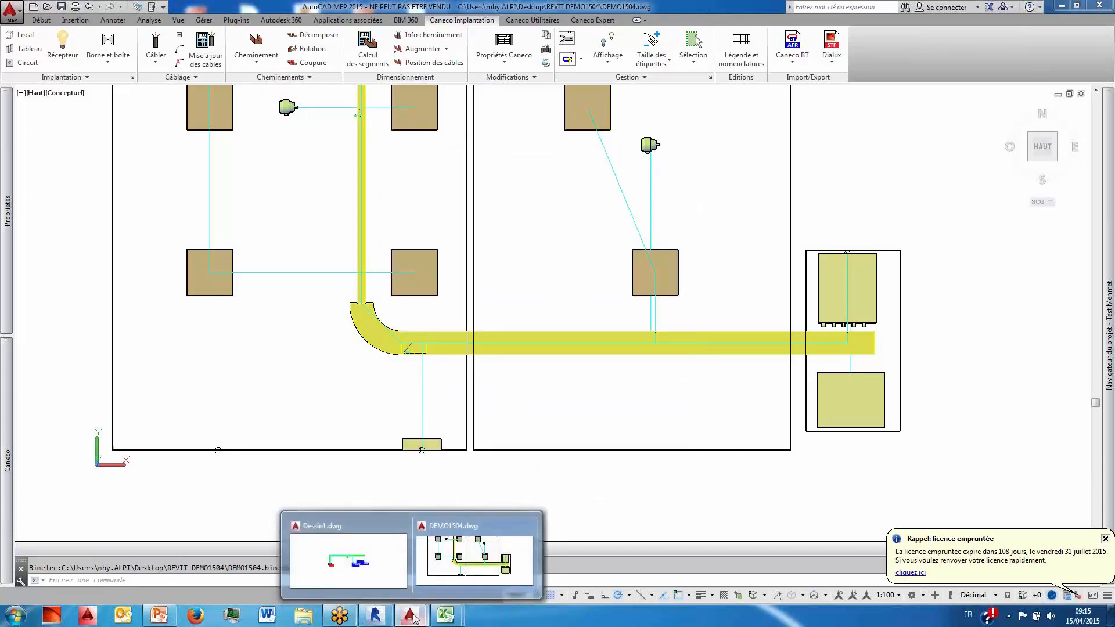
pyautogui.click(374, 615)
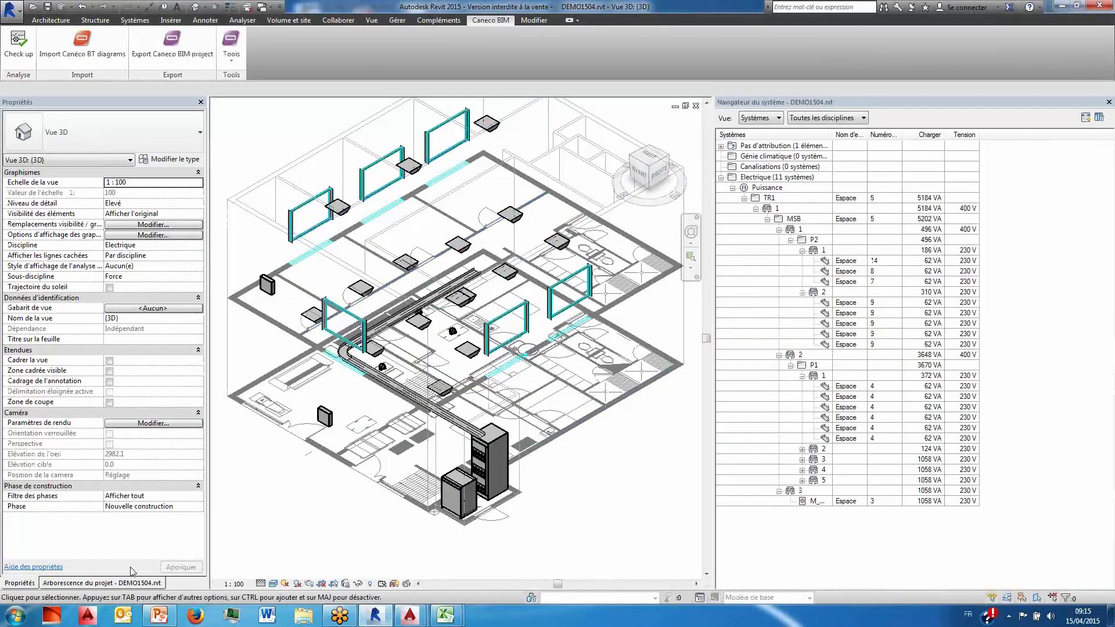
pyautogui.hotkey('ctrl', 'Tab')
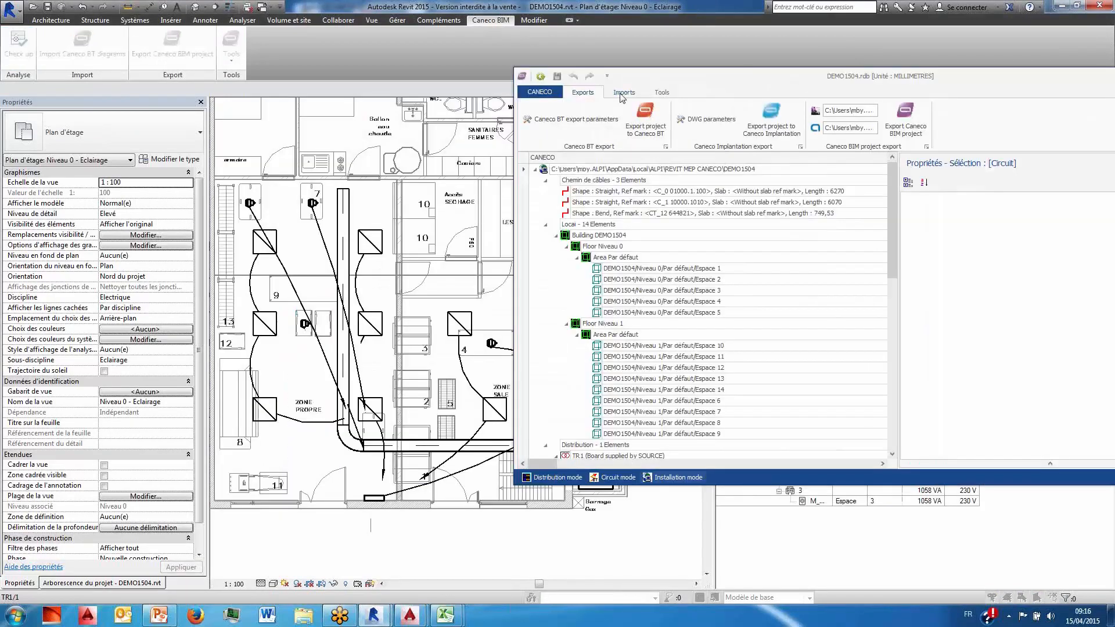
# - Import the Caneco Implantation project DEMO1504.bimelec into Caneco BIM and acknowledge the save
pyautogui.click(623, 93)
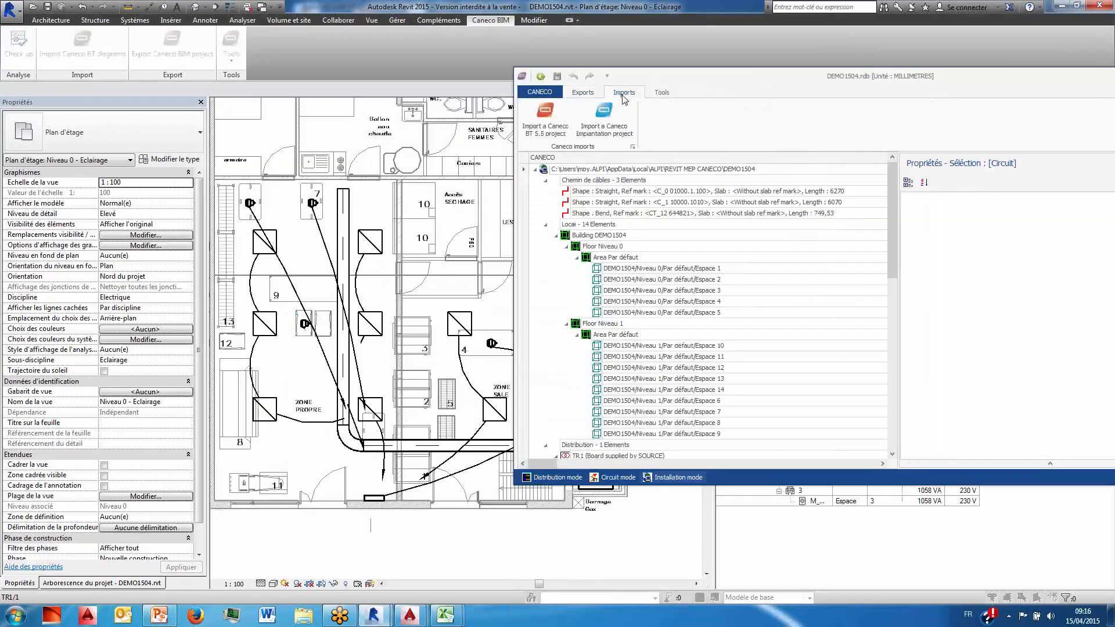
pyautogui.click(614, 126)
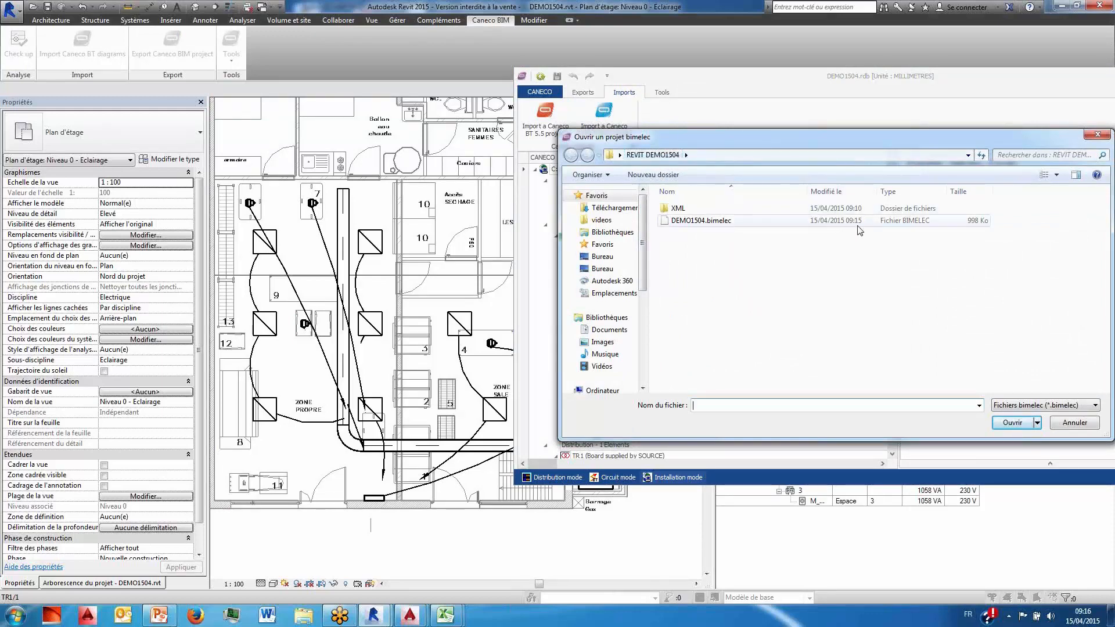
pyautogui.click(718, 221)
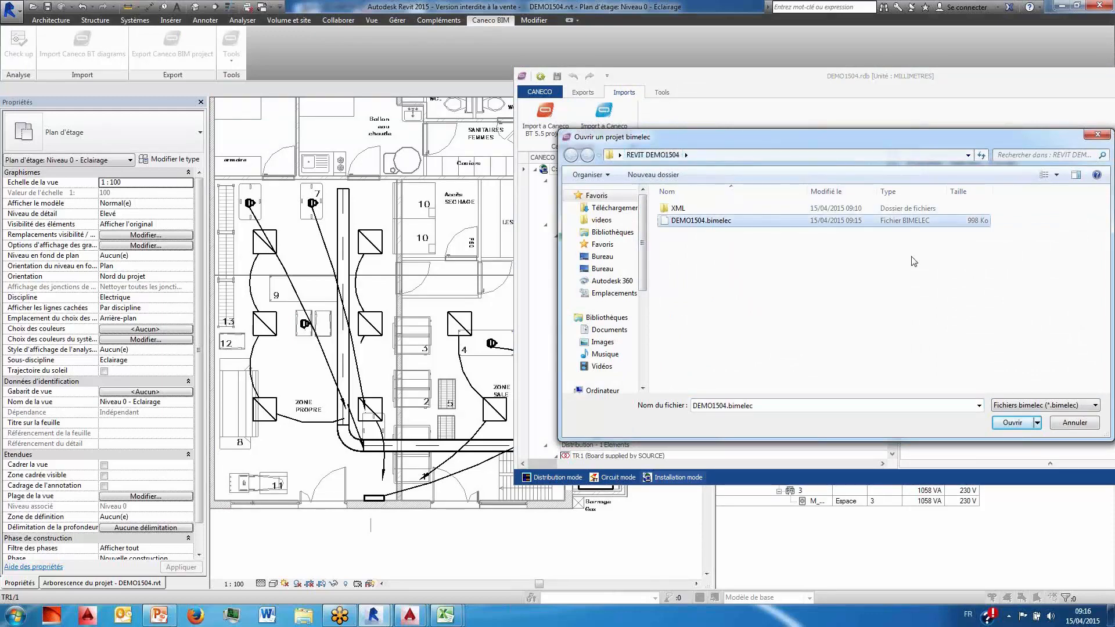
pyautogui.click(1012, 422)
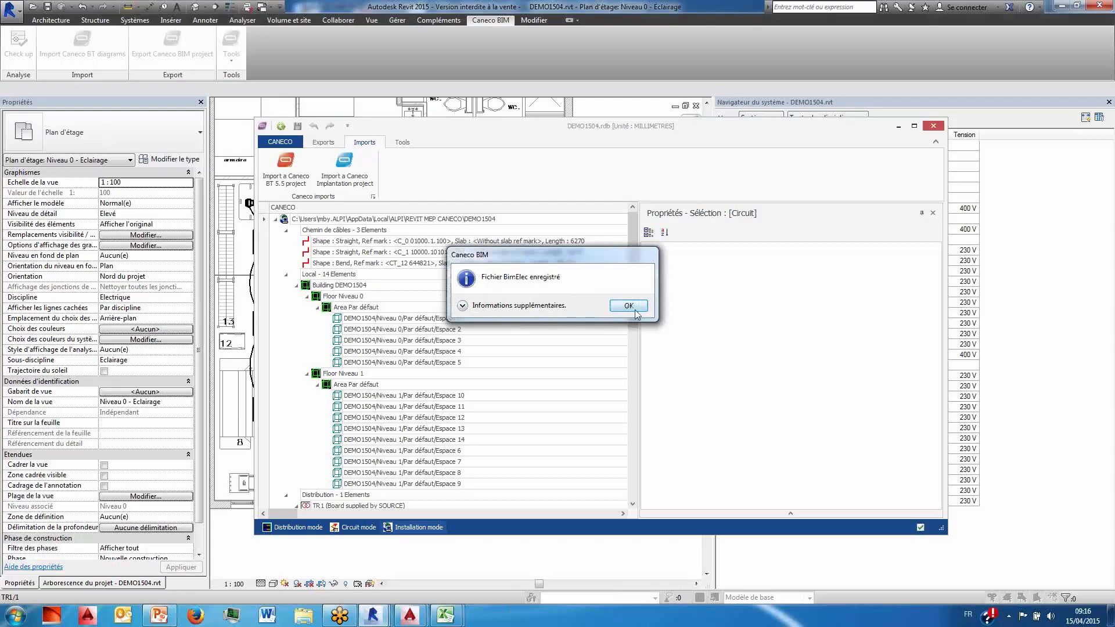
pyautogui.click(629, 306)
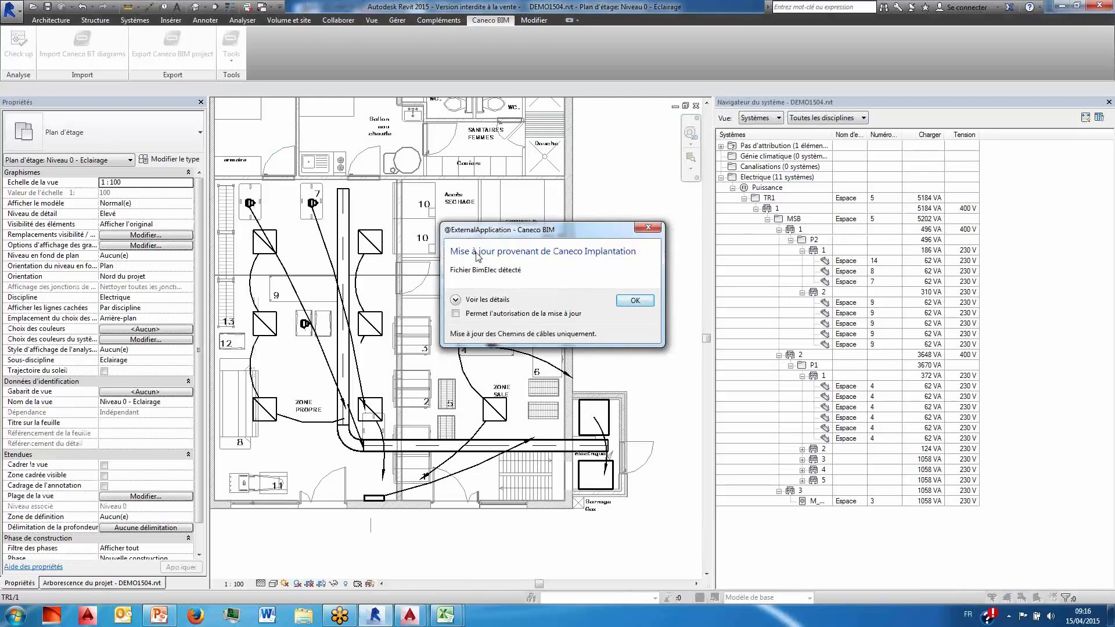
# - Accept the Caneco Implantation update notice, import DEMO1504.bimelec into Caneco BIM again and close its project window
pyautogui.click(622, 300)
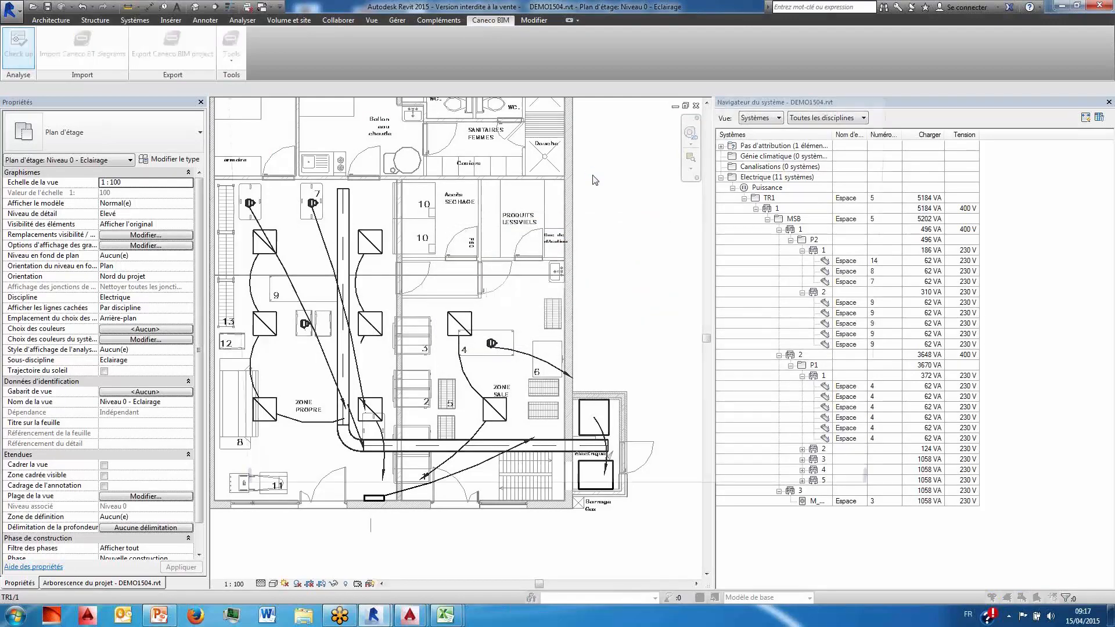
pyautogui.click(327, 122)
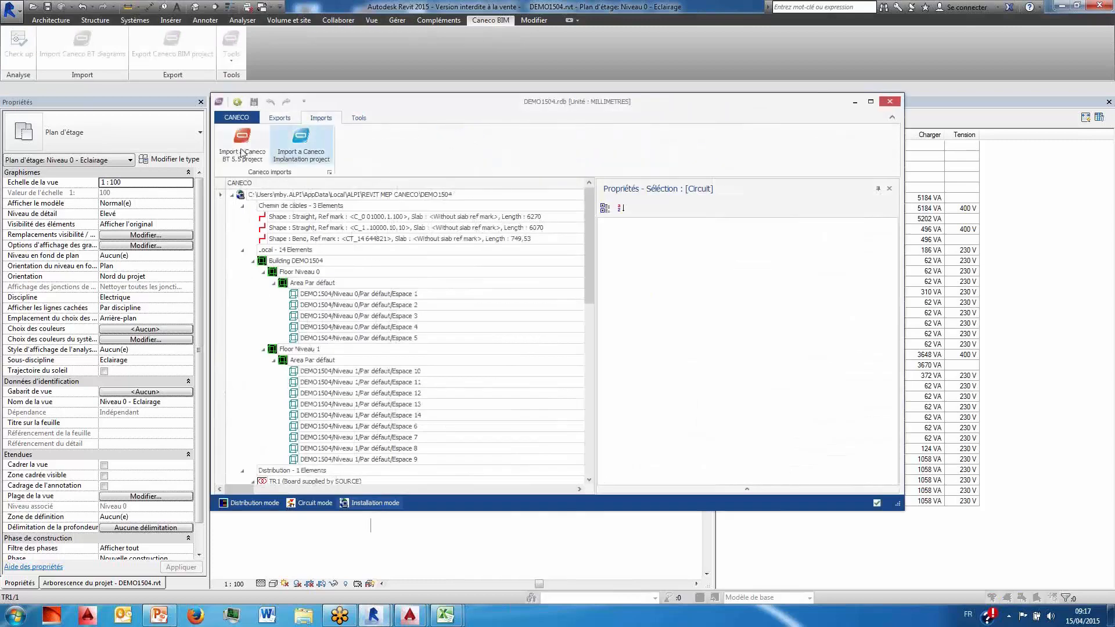
pyautogui.click(301, 142)
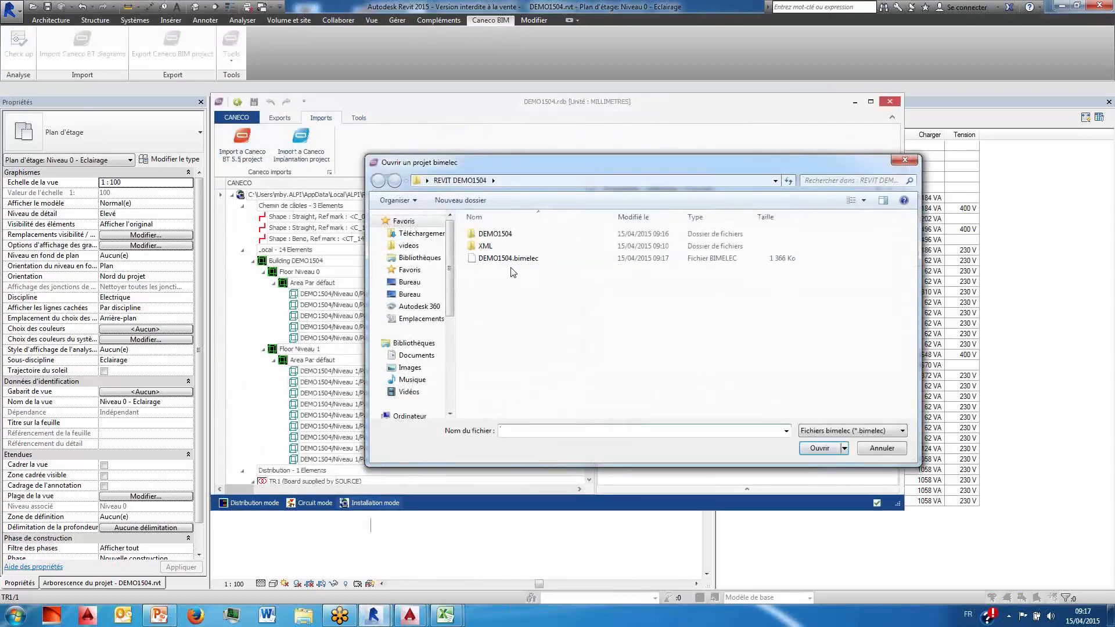
pyautogui.click(509, 258)
pyautogui.click(827, 453)
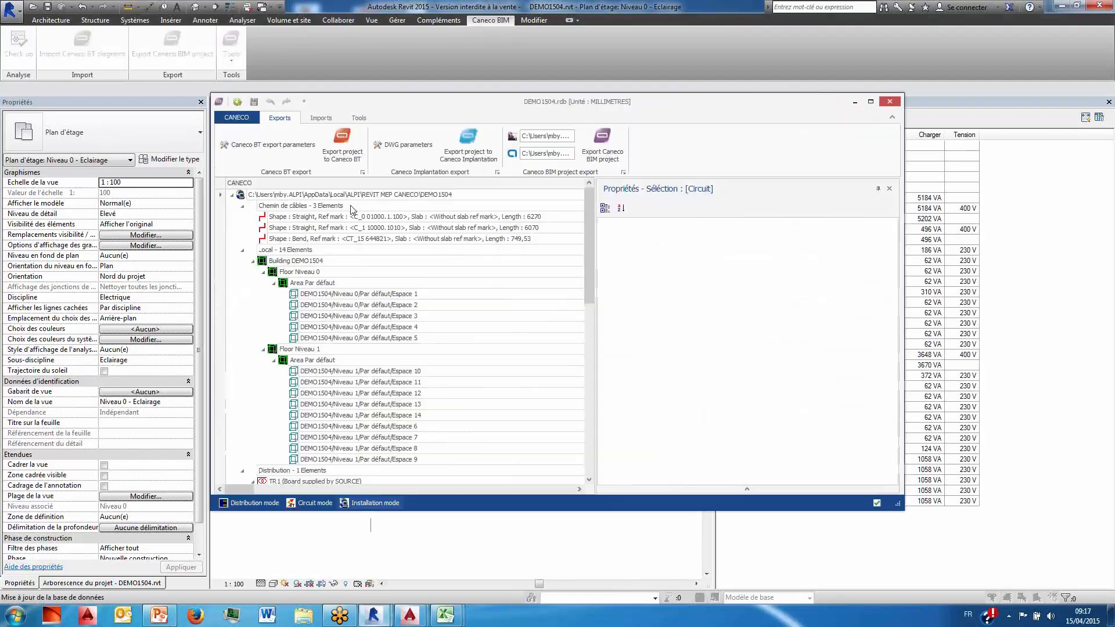
pyautogui.click(894, 103)
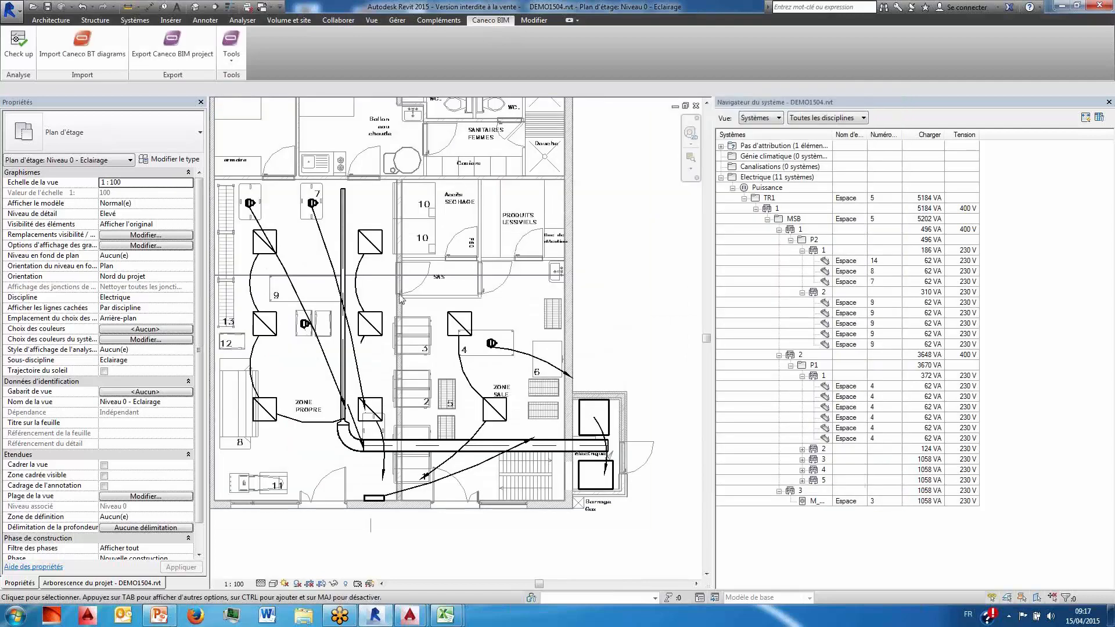
# - Inspect the updated vertical and horizontal cable trays and their connecting bend on the Niveau 0 - Eclairage floor plan
pyautogui.scroll(3, 335, 294)
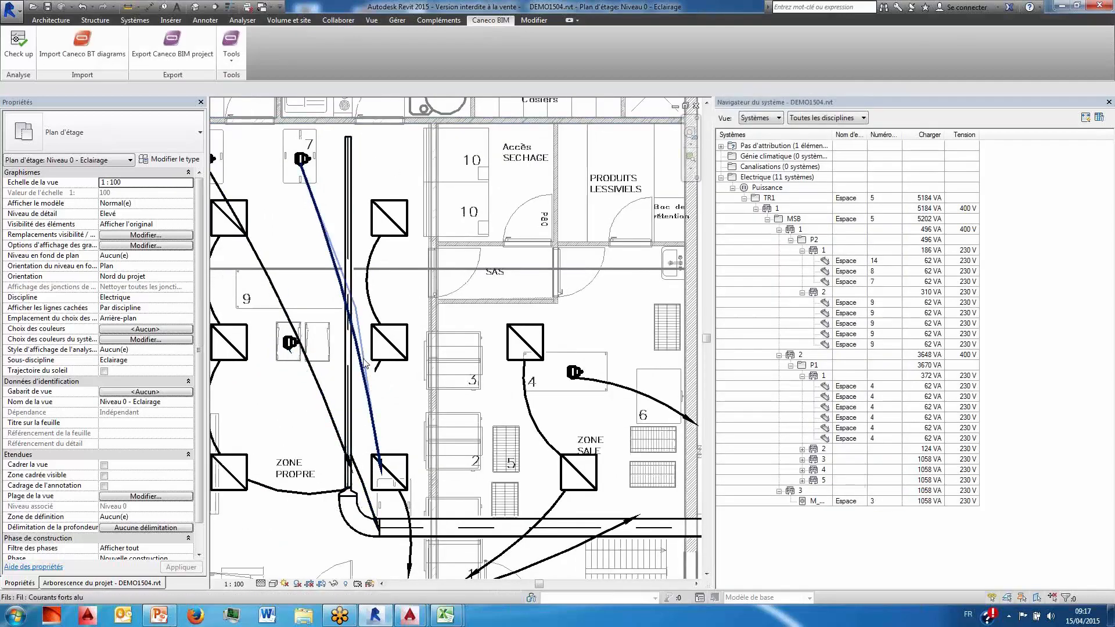
pyautogui.scroll(1, 332, 473)
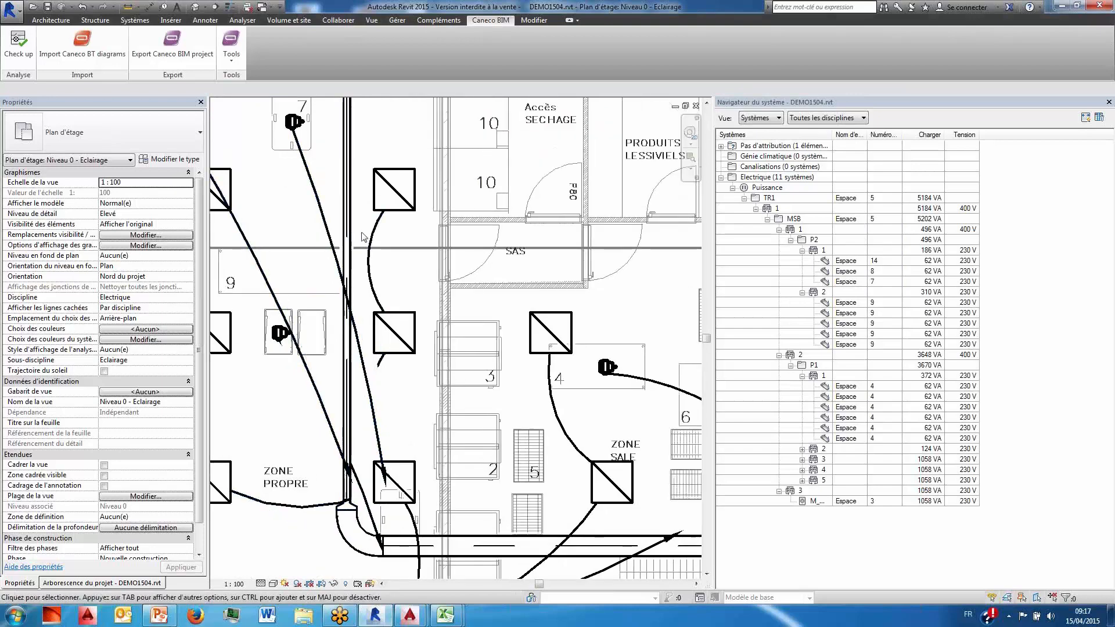
pyautogui.scroll(-3, 371, 273)
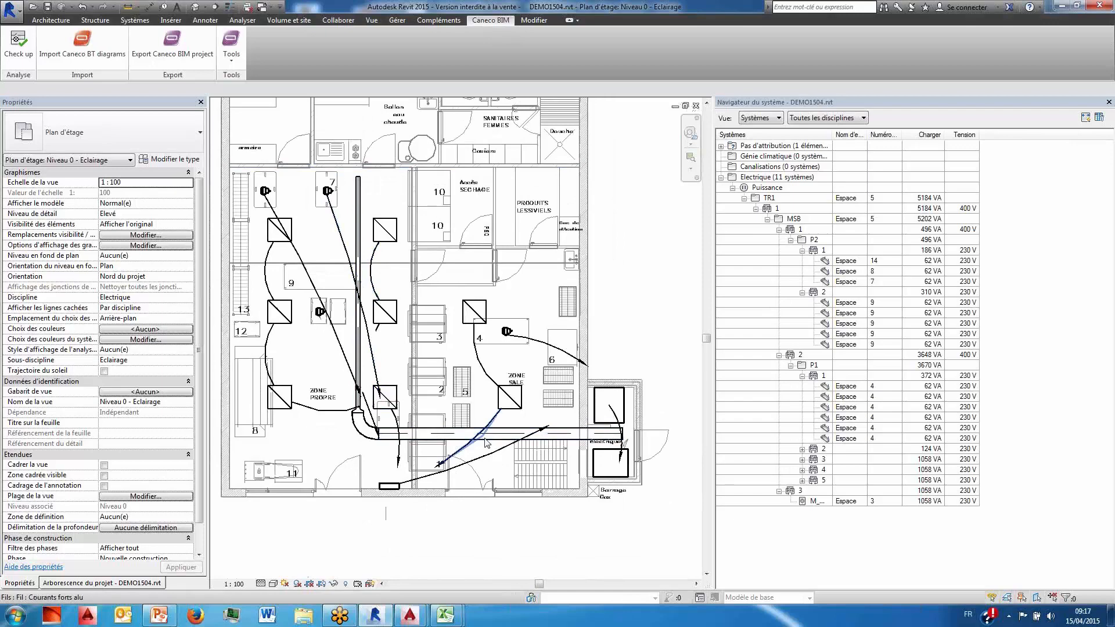
pyautogui.moveTo(357, 342); pyautogui.dragTo(388, 362, button='middle')
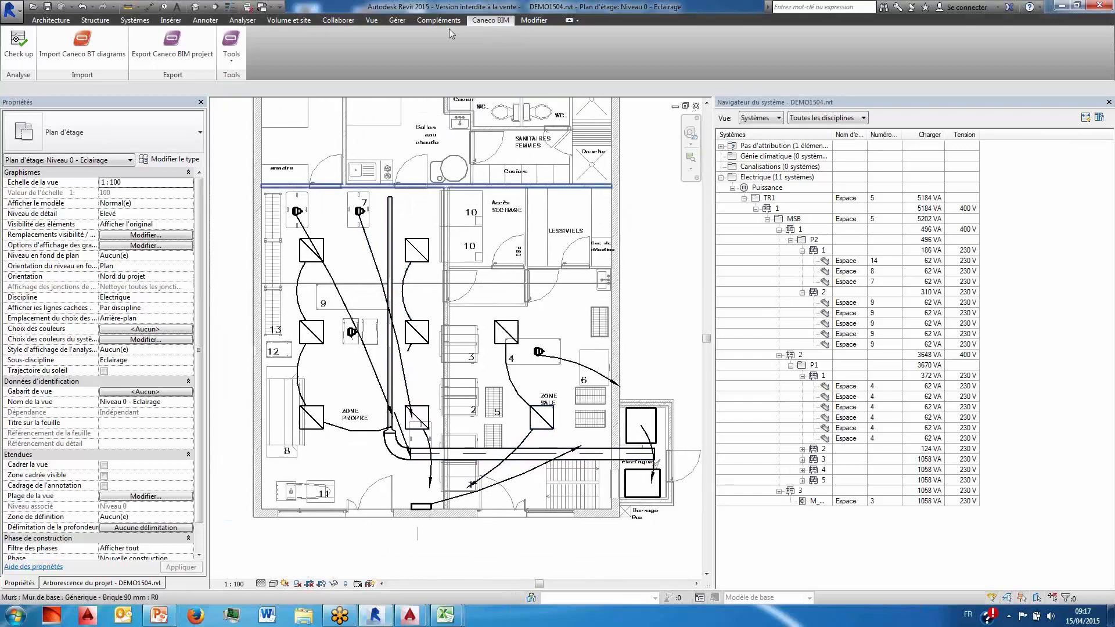
# - Switch to the CANECO BIM presentation in PowerPoint and browse back through the slides preceding the Demonstration slide
pyautogui.click(173, 614)
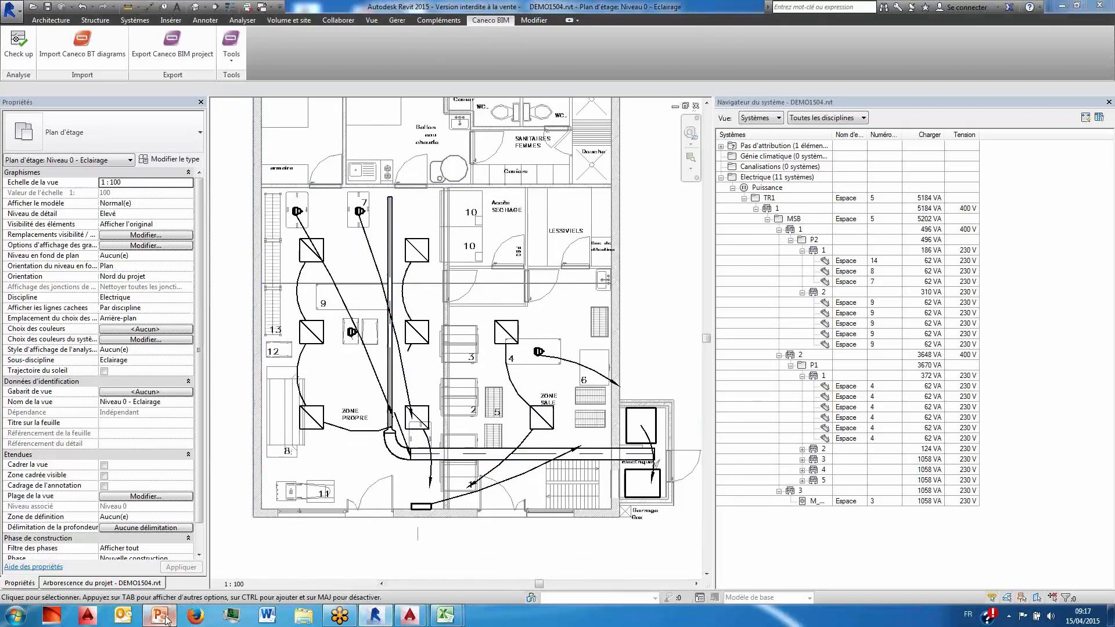
pyautogui.scroll(7, 118, 413)
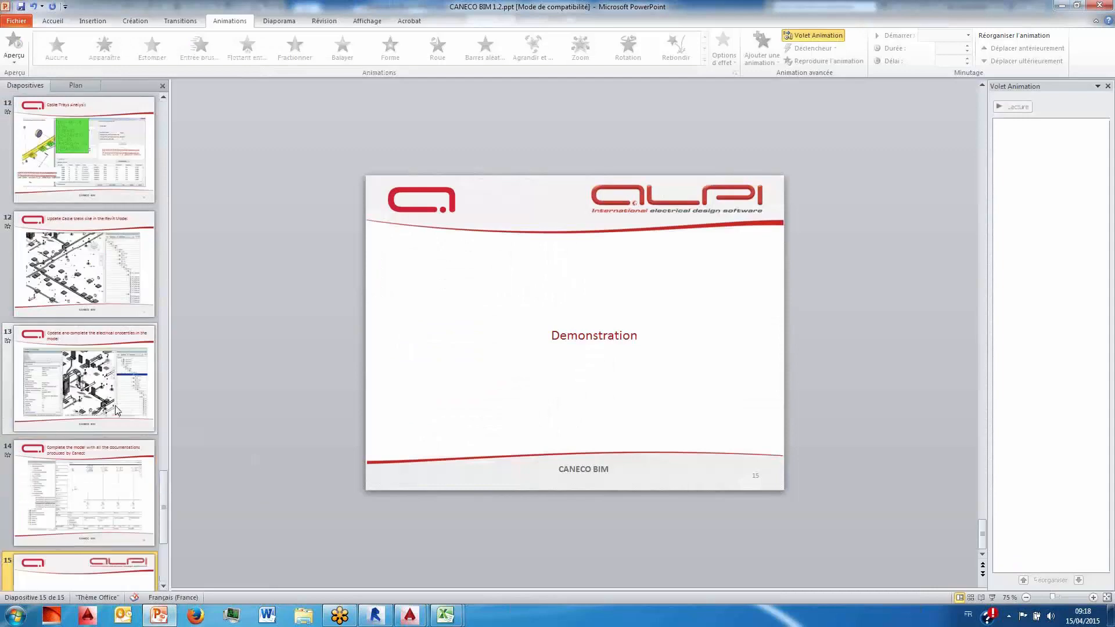